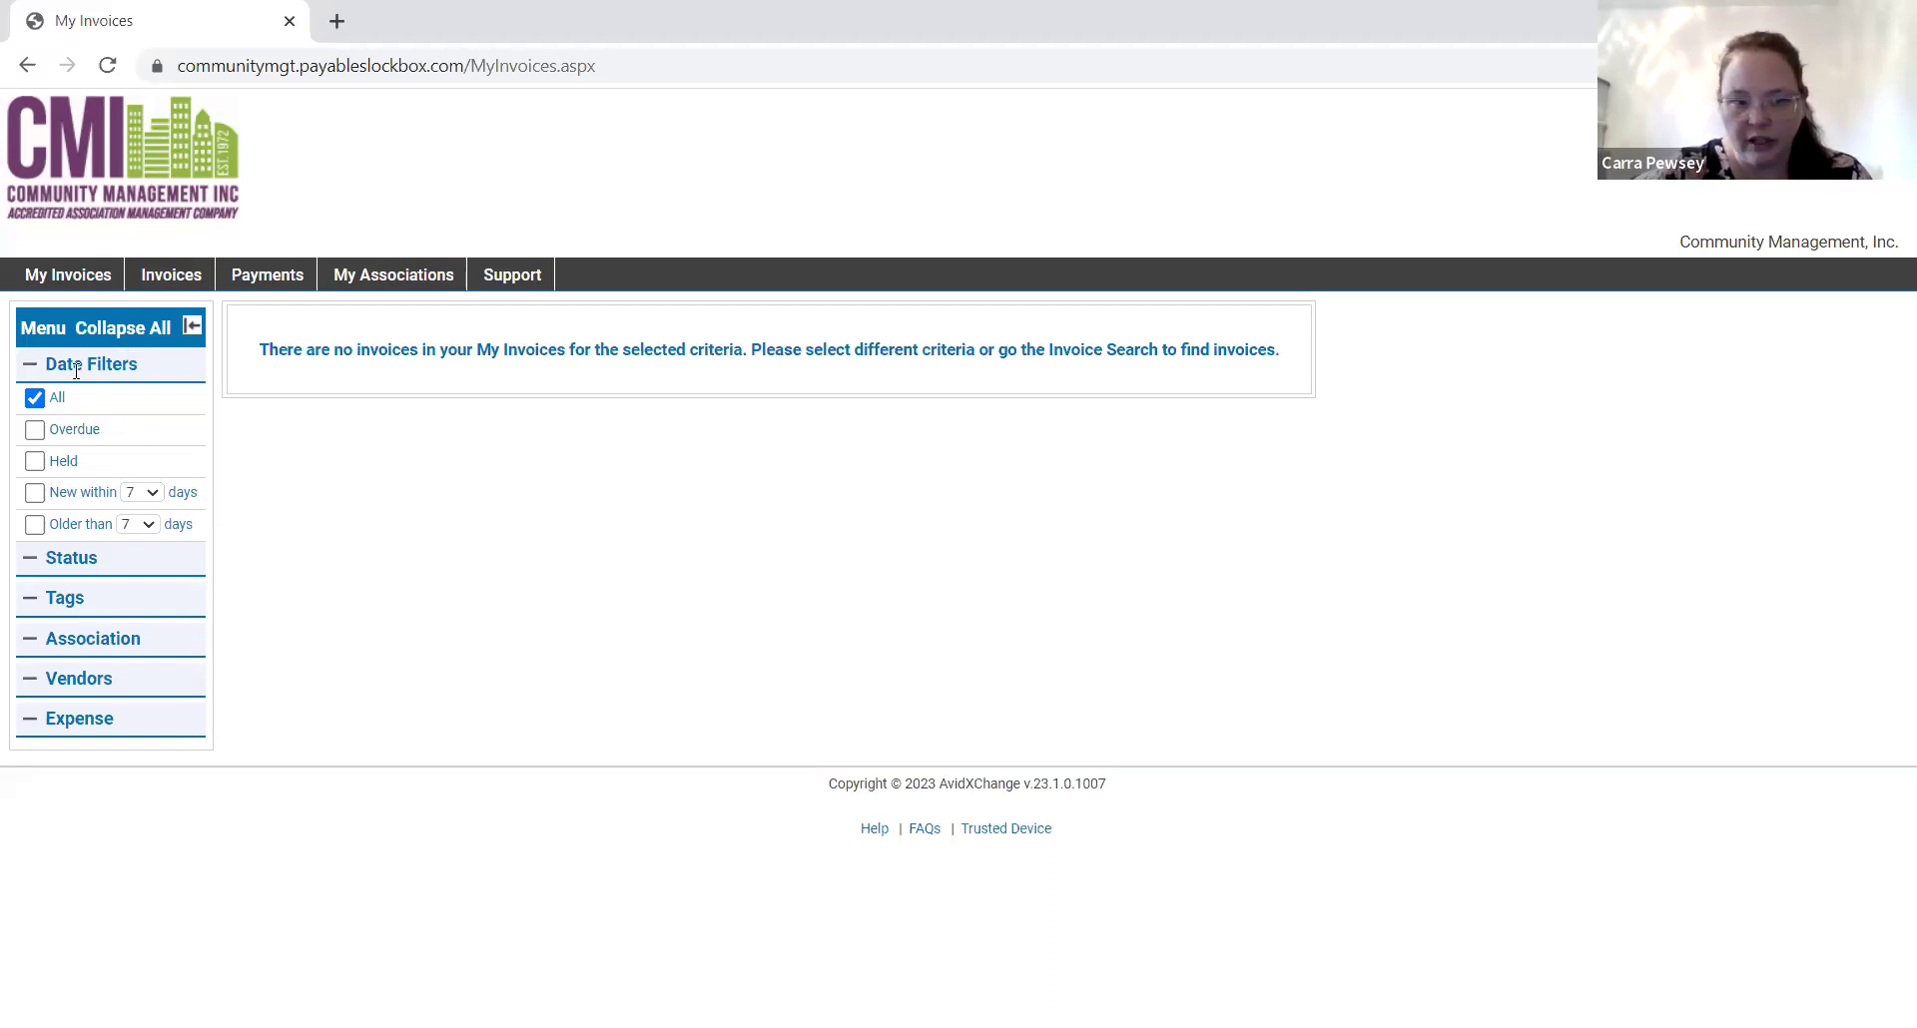
Collapse the Vendors filter section on the My Invoices page, which shows no invoices under the All filter.
{"action": "left_click", "coordinate": [31, 687]}
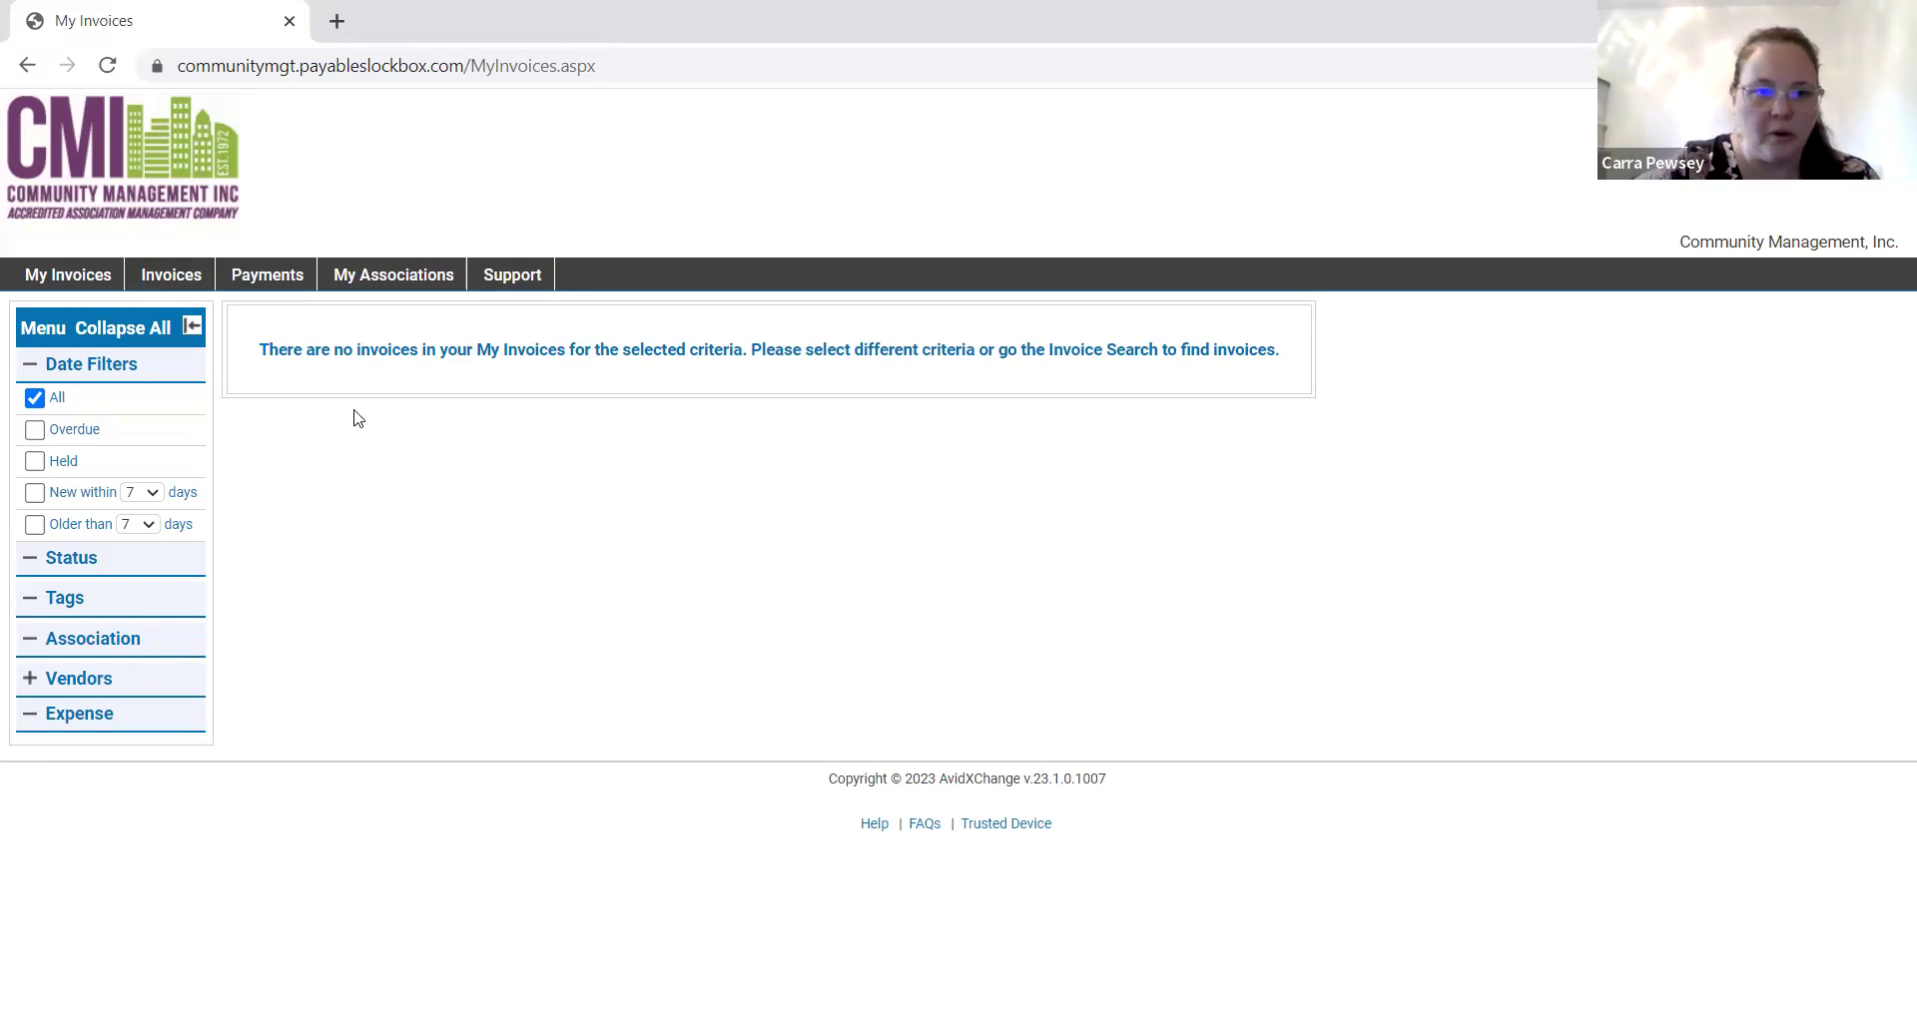
Confirm the Vendors section is folded away in the My Invoices filter menu.
{"action": "mouse_move", "coordinate": [168, 277]}
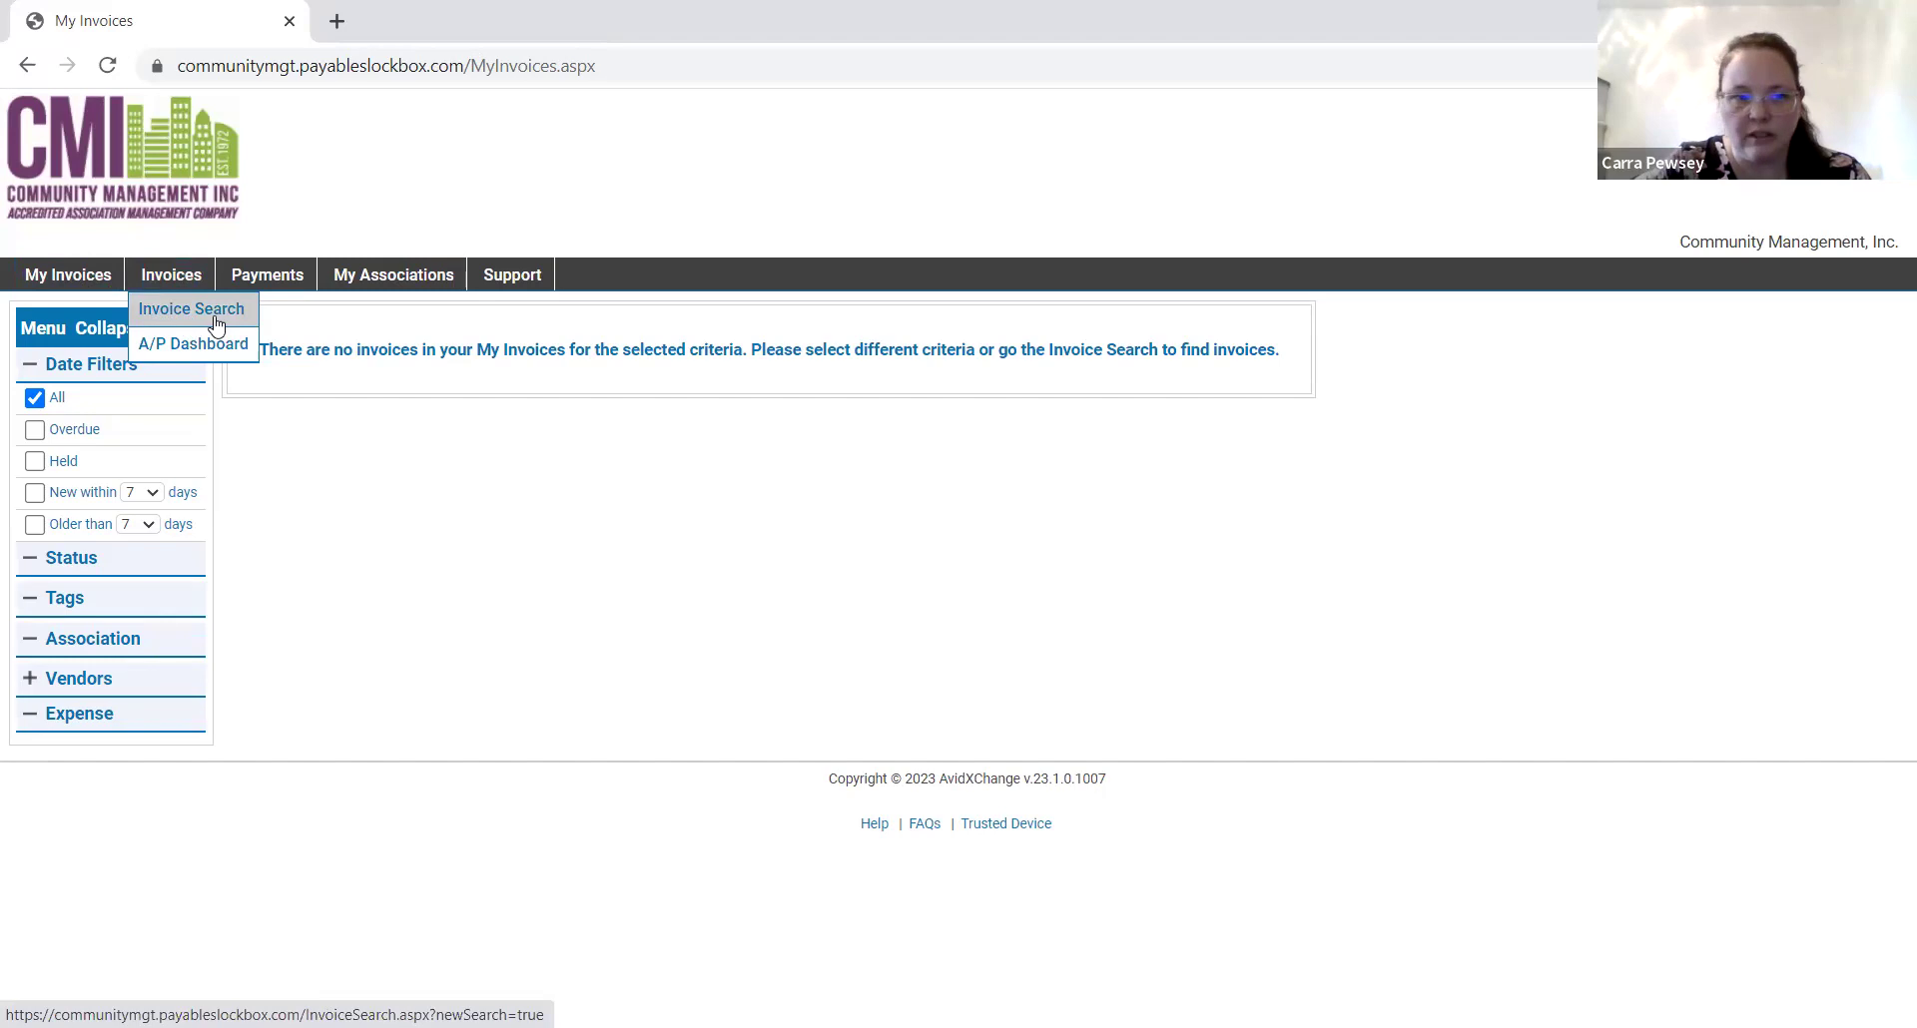
{"action": "mouse_move", "coordinate": [264, 282]}
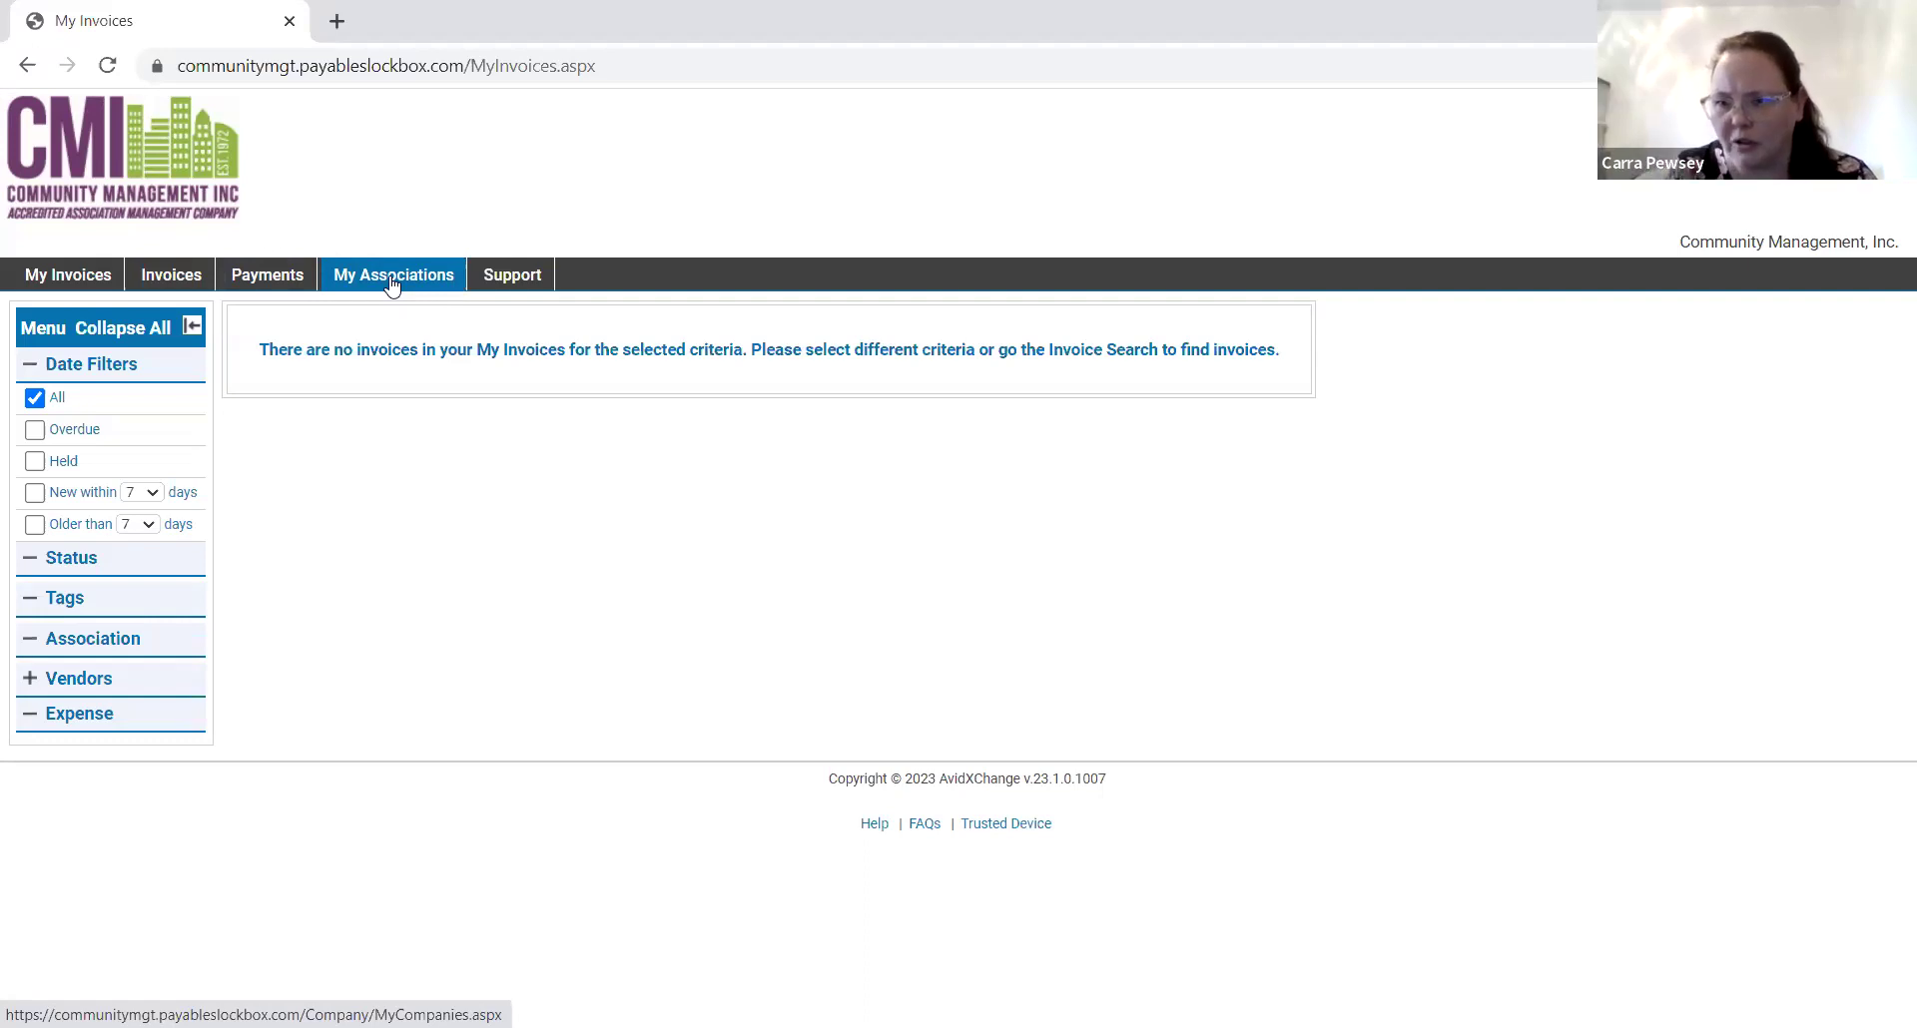
{"action": "left_click", "coordinate": [517, 277]}
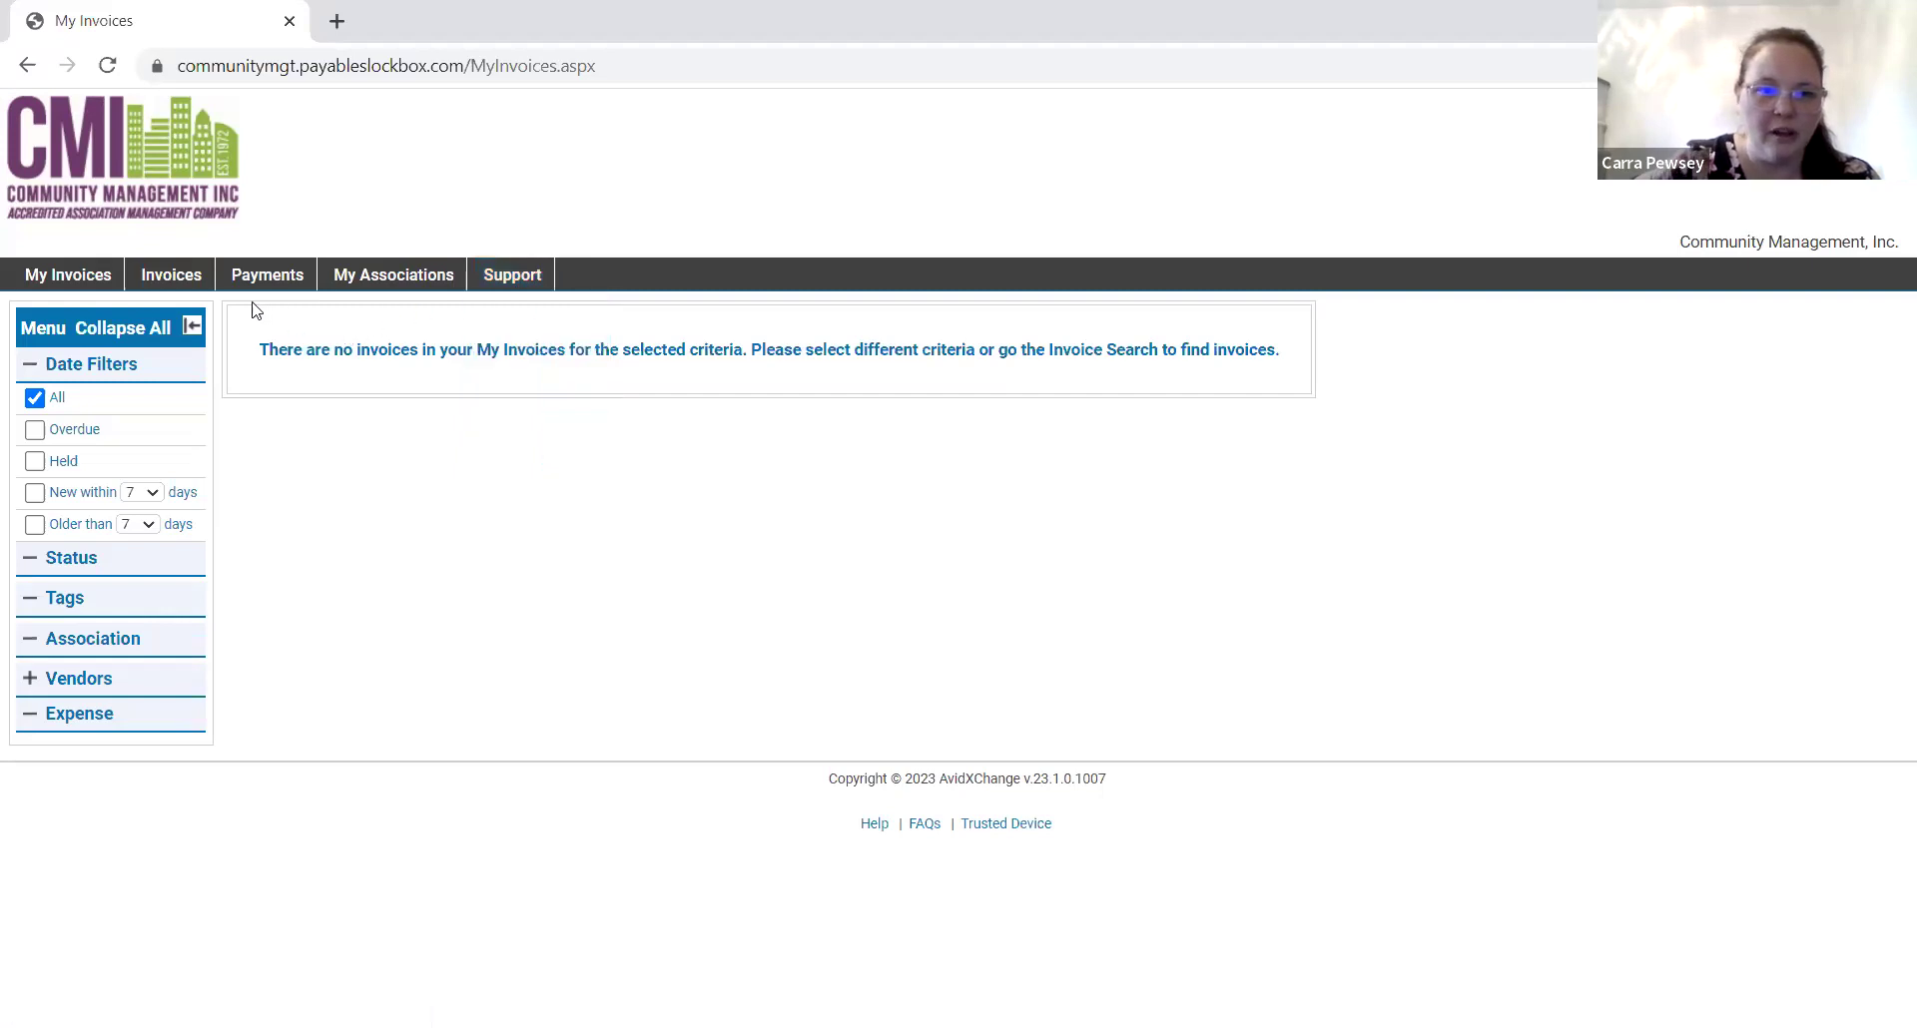
{"action": "mouse_move", "coordinate": [189, 278]}
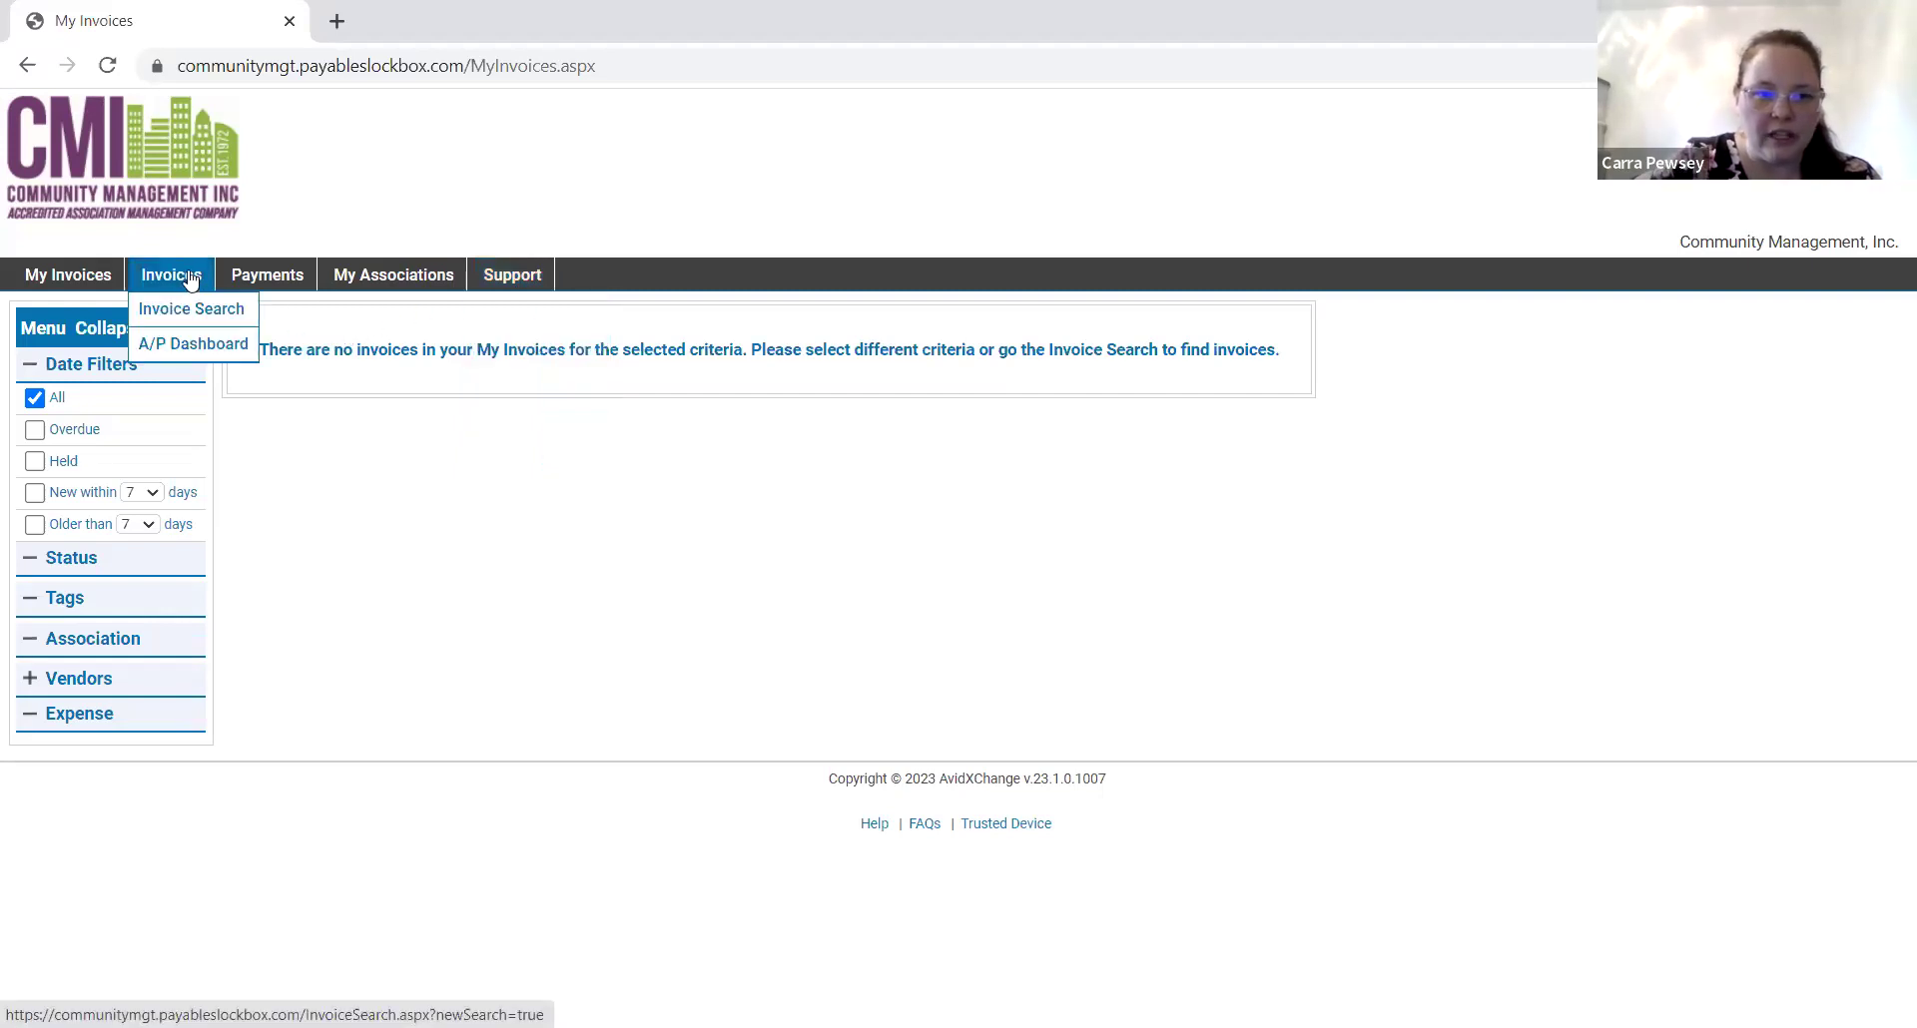
{"action": "left_click", "coordinate": [185, 322]}
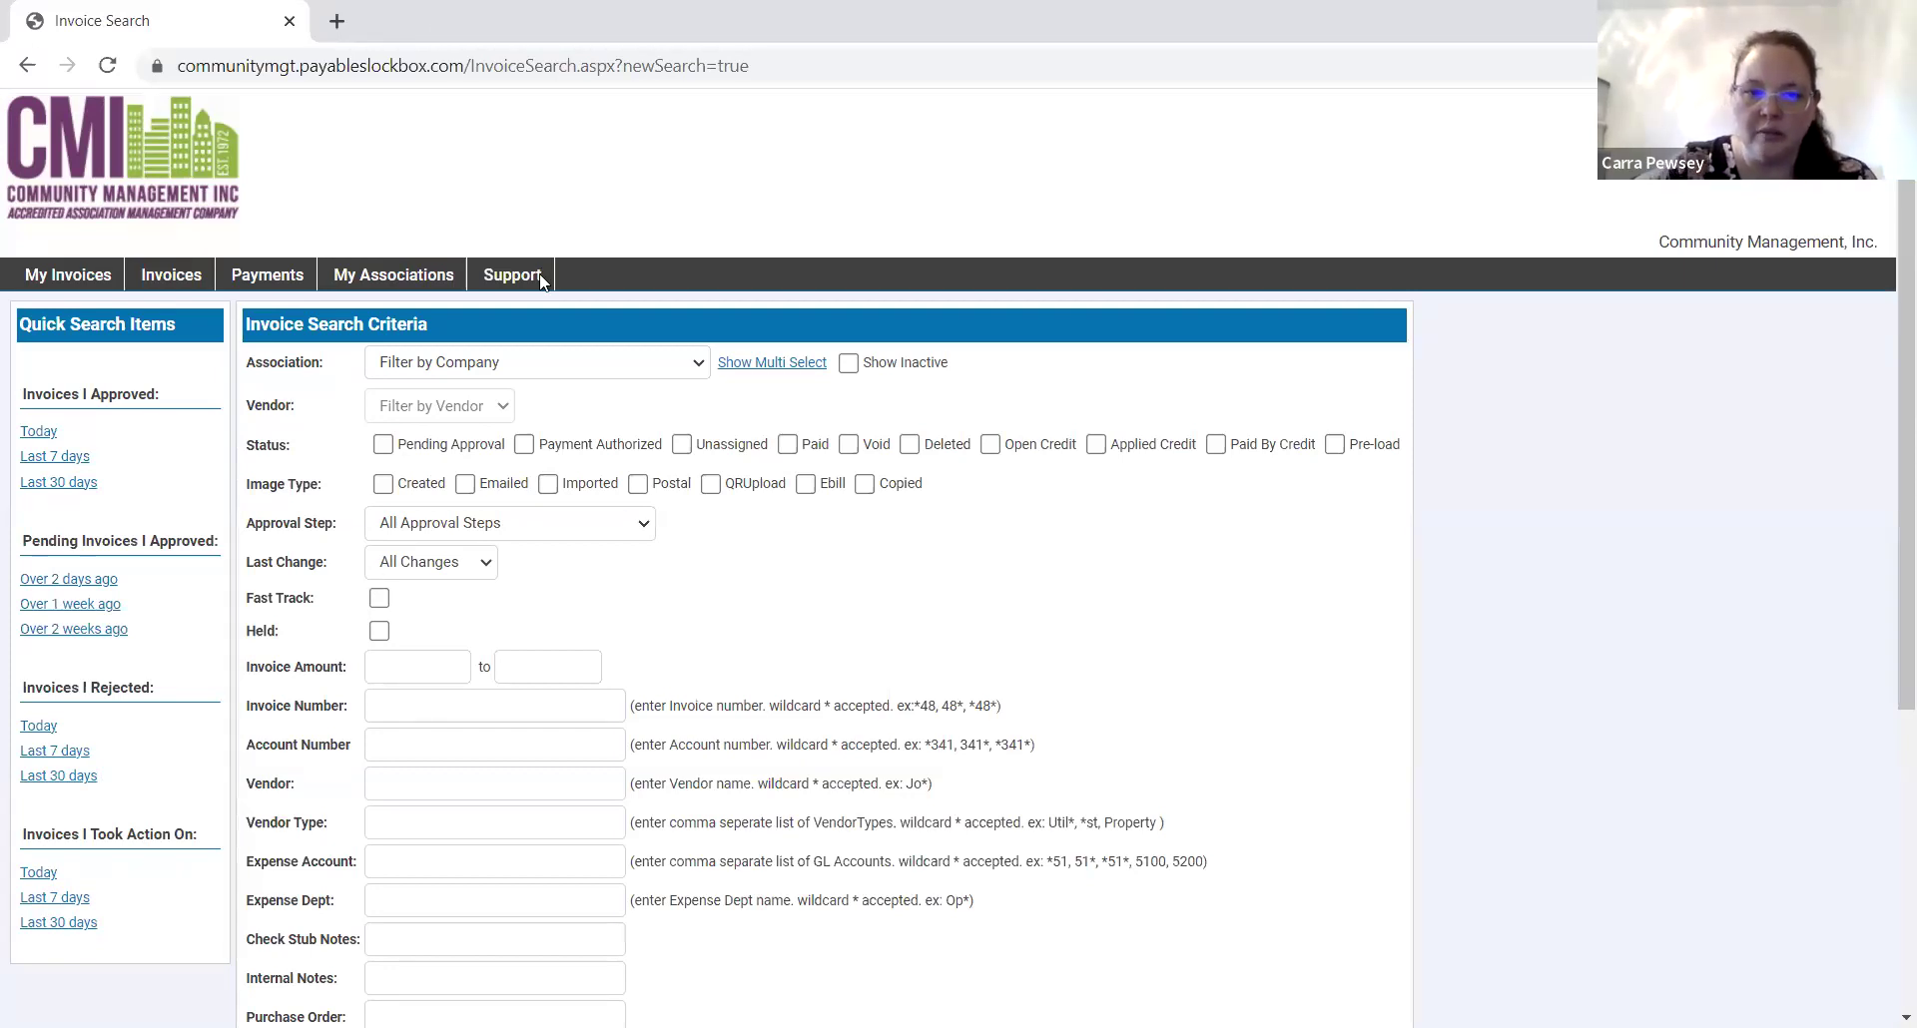
Search Addison Condominiums Owners' Association invoices from vendor PGE, returning 6 totalling $4,870.06.
{"action": "left_click", "coordinate": [633, 375]}
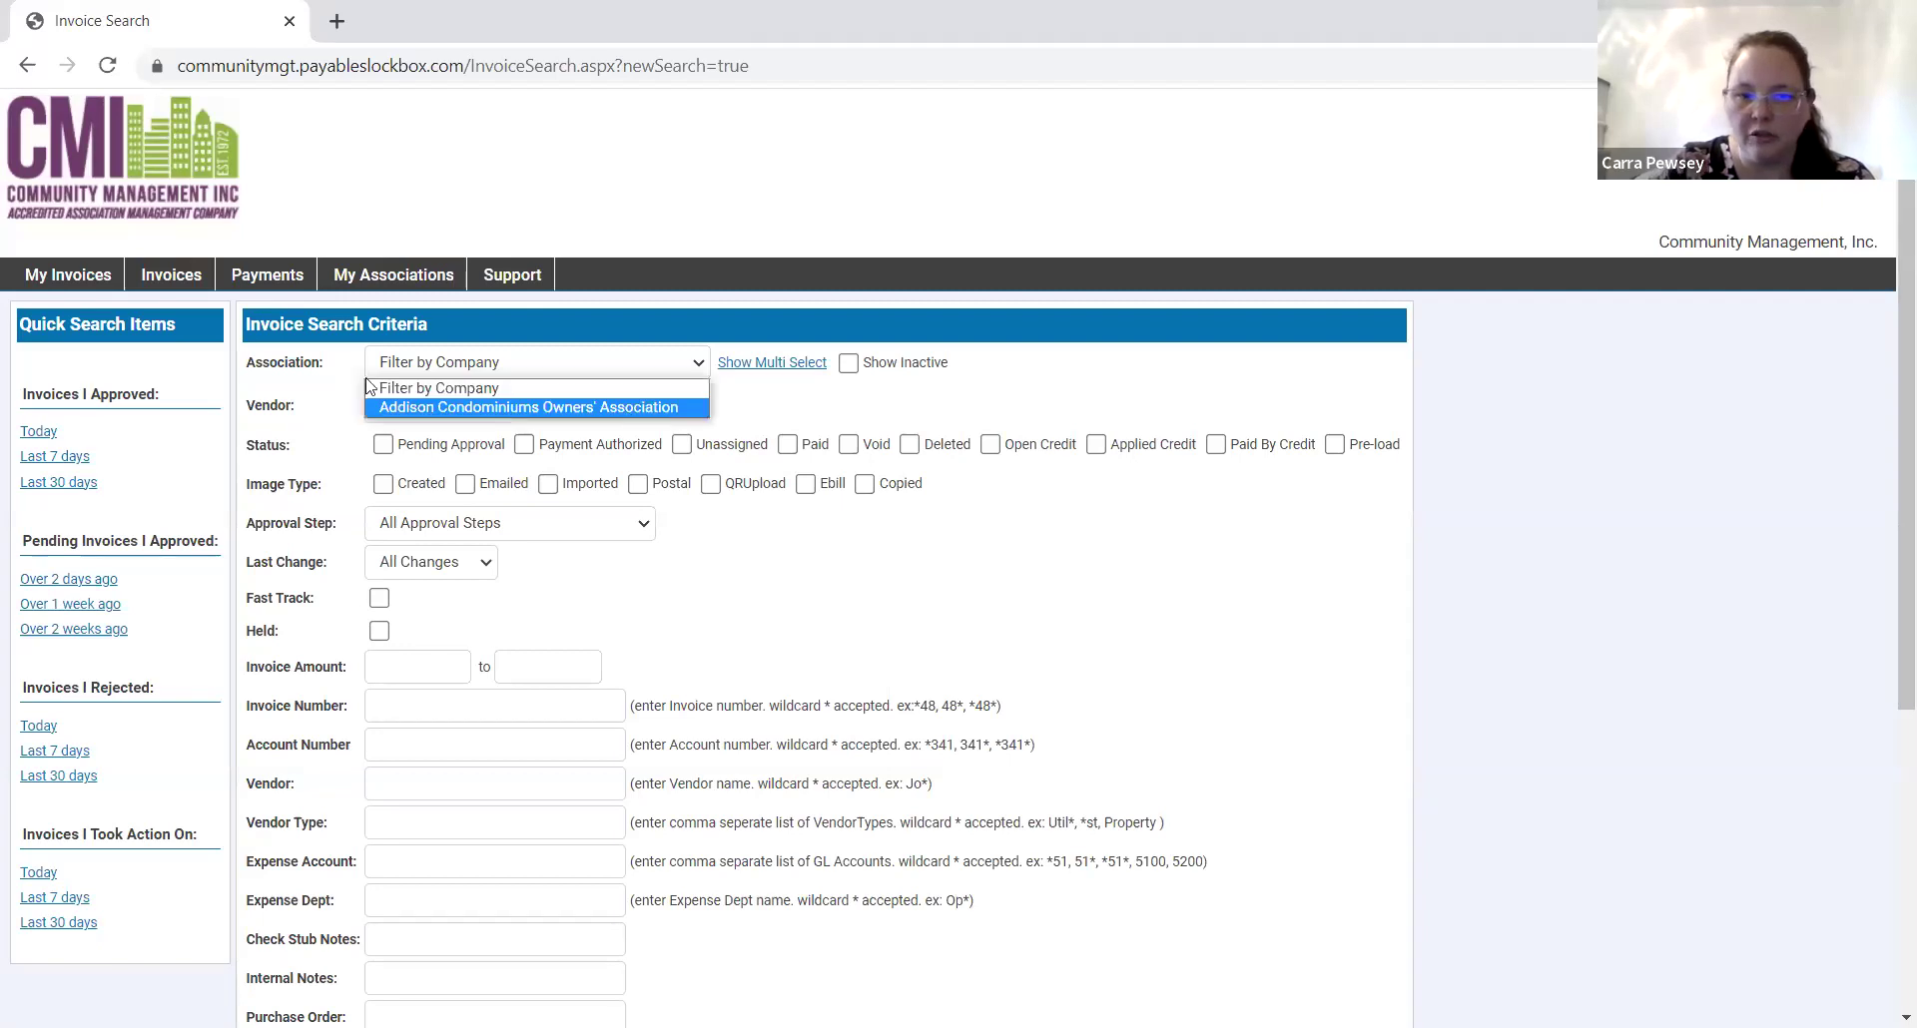
{"action": "left_click", "coordinate": [504, 409]}
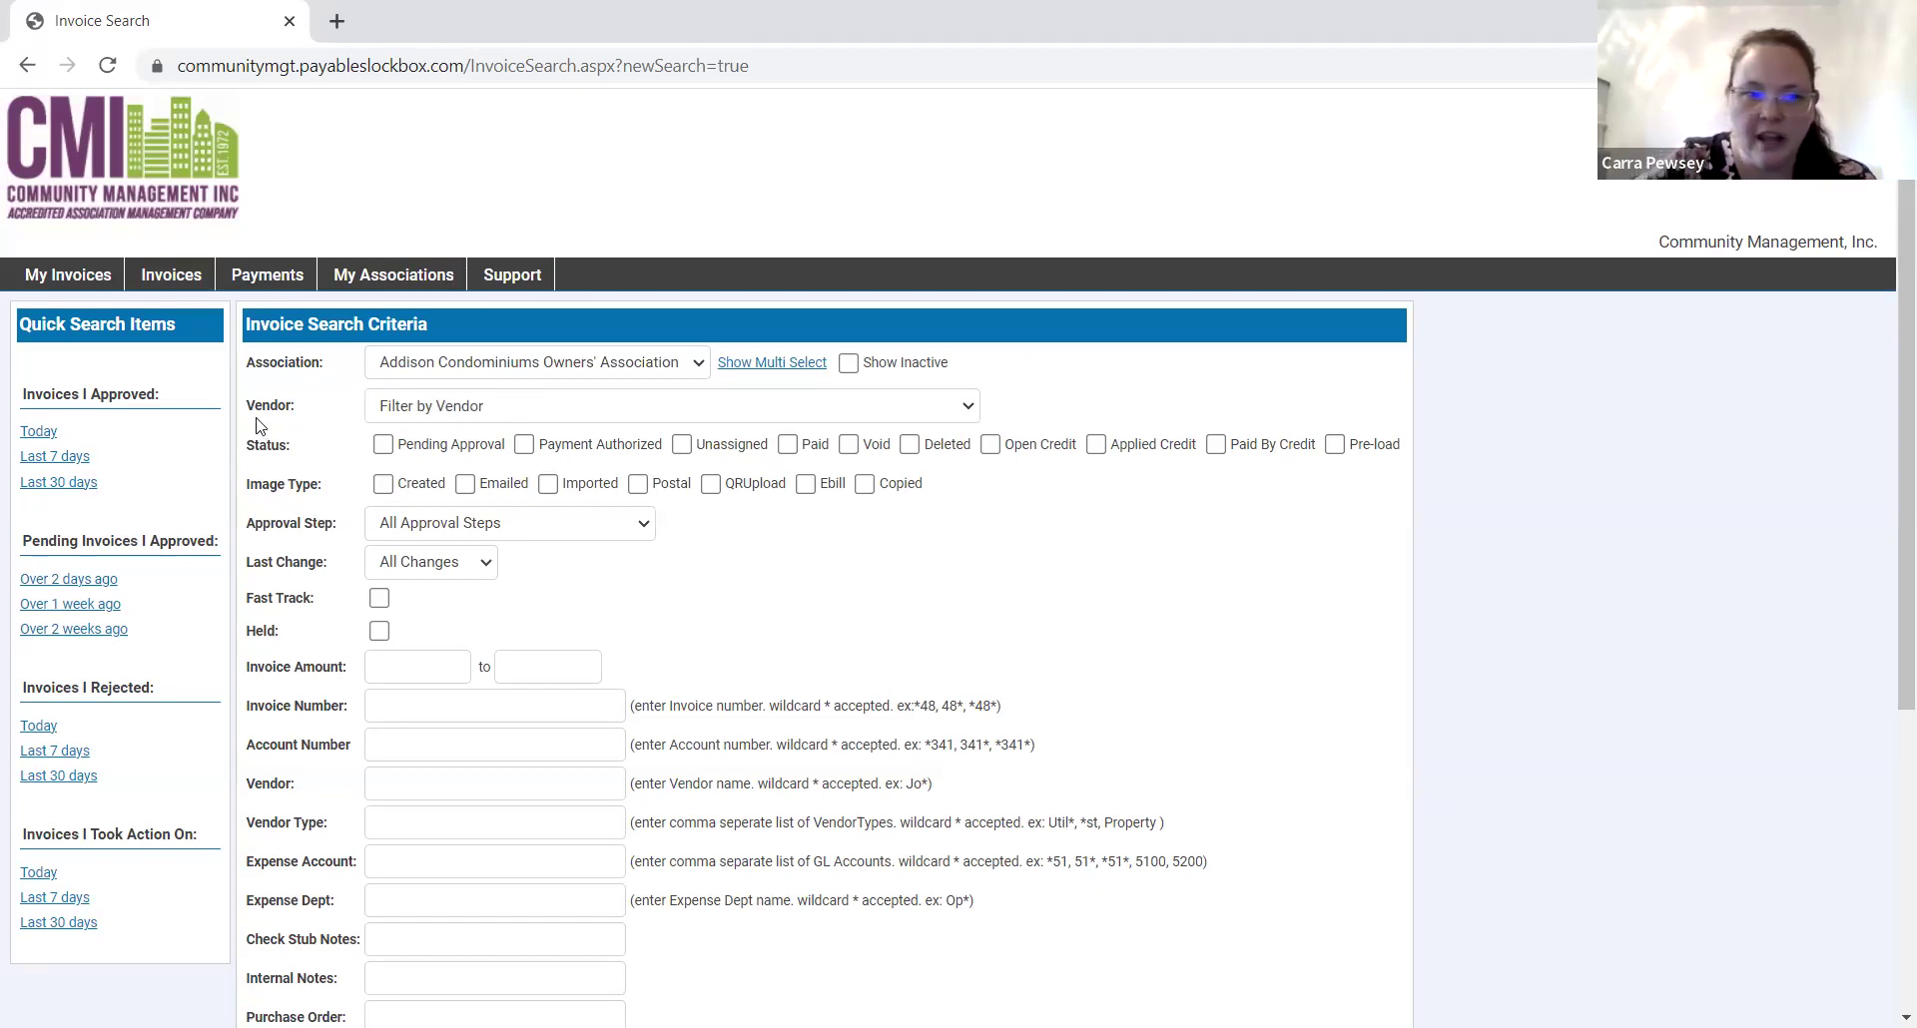
{"action": "left_click", "coordinate": [467, 410]}
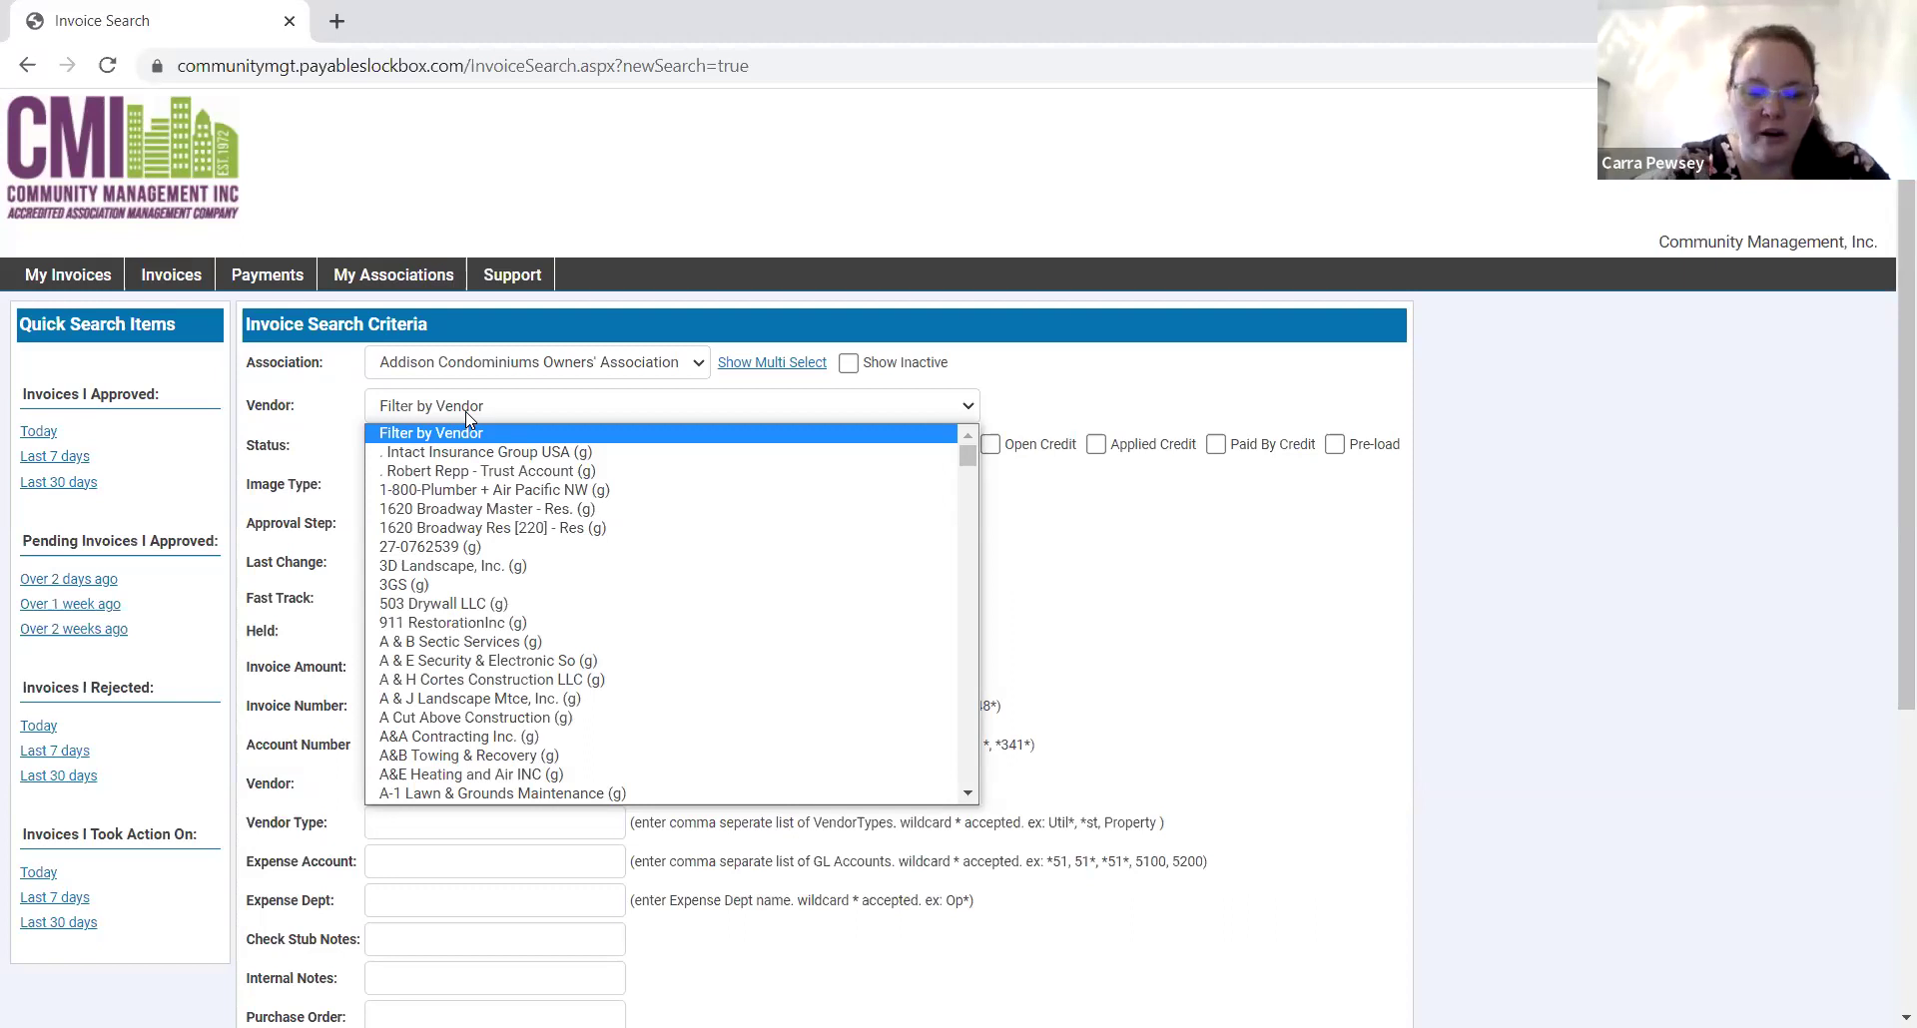
{"action": "type", "text": "pgc"}
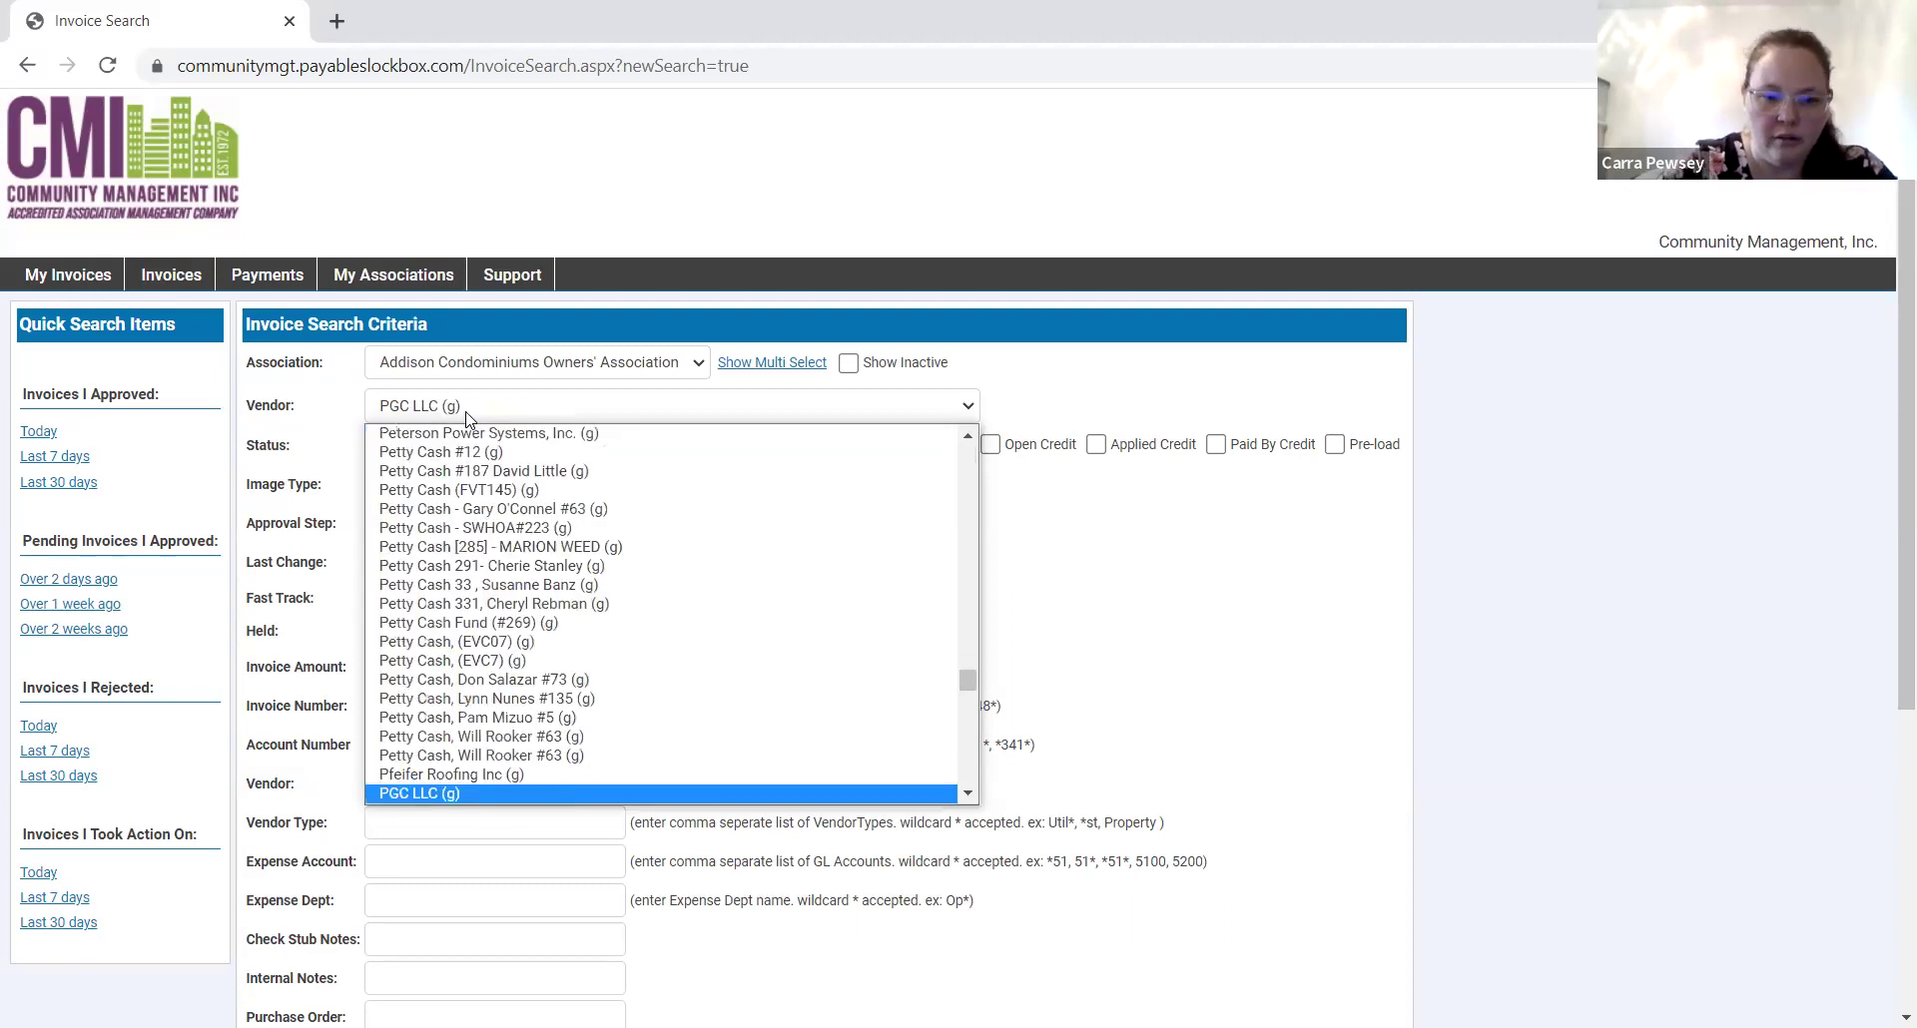
{"action": "key", "text": "Down"}
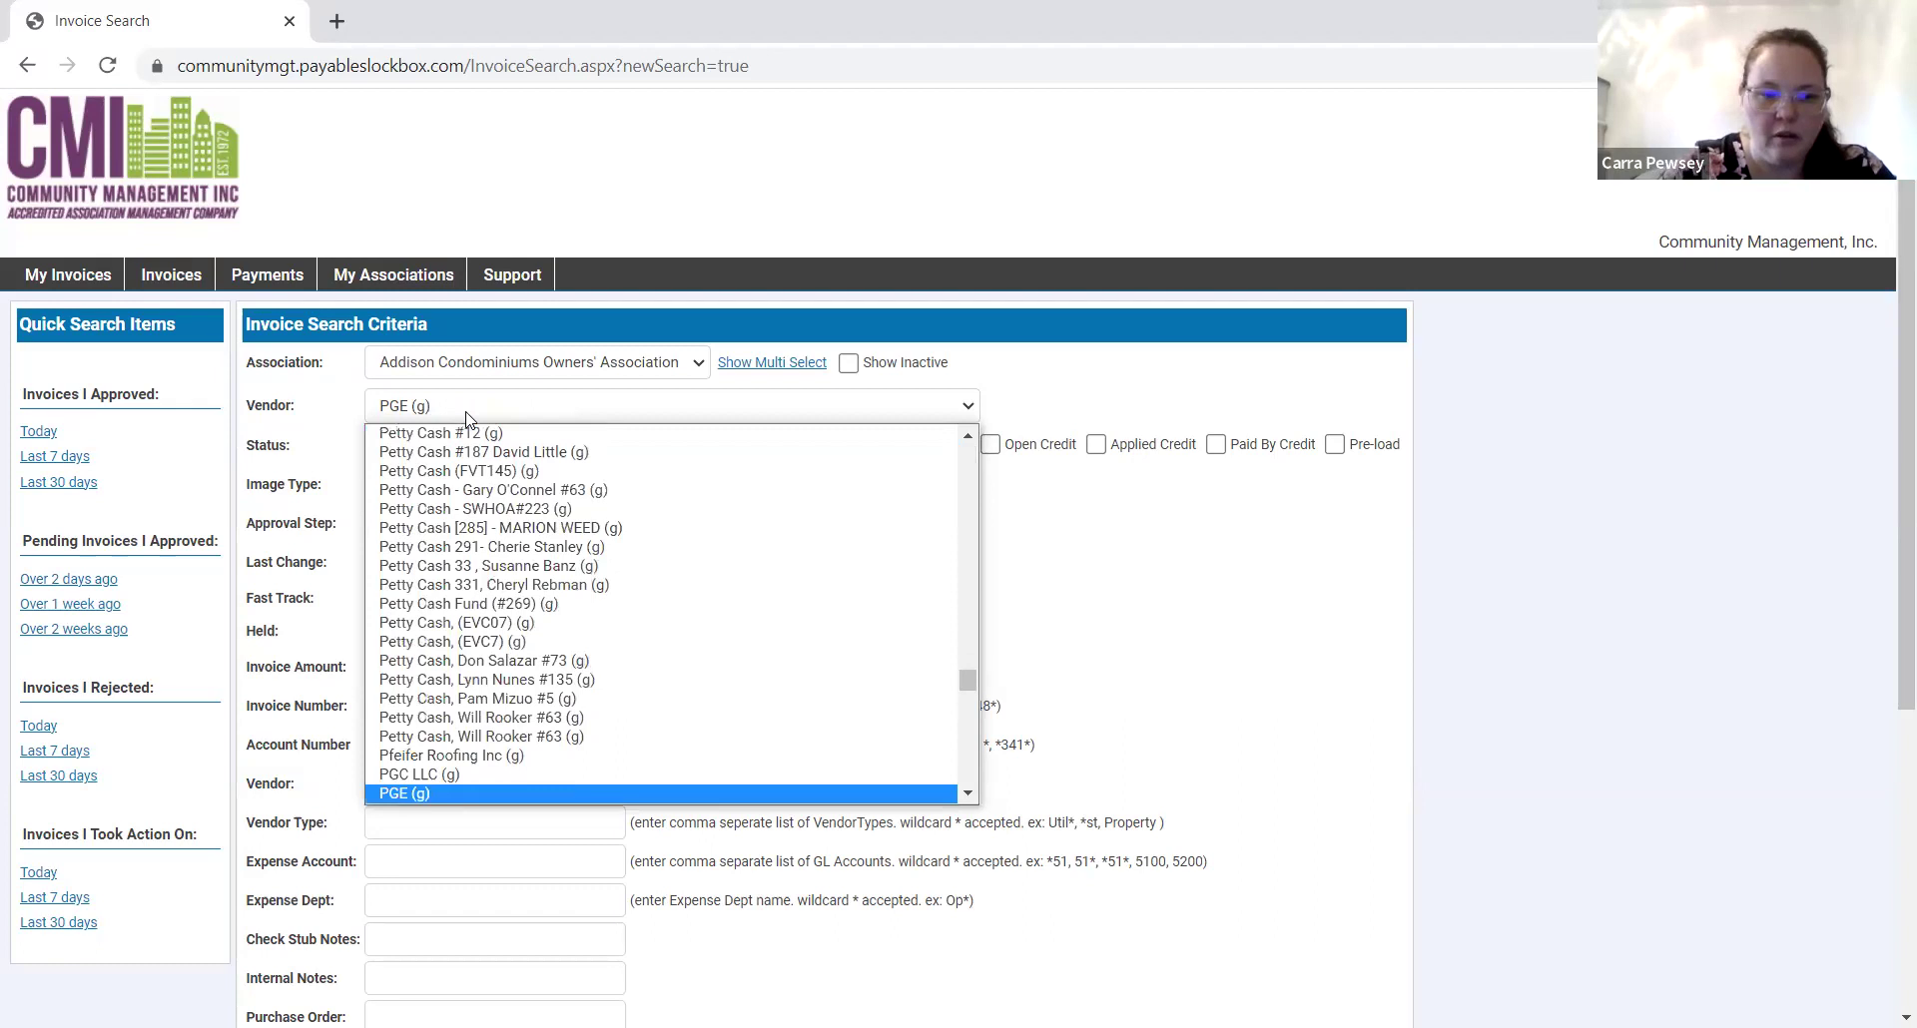
{"action": "key", "text": "Return"}
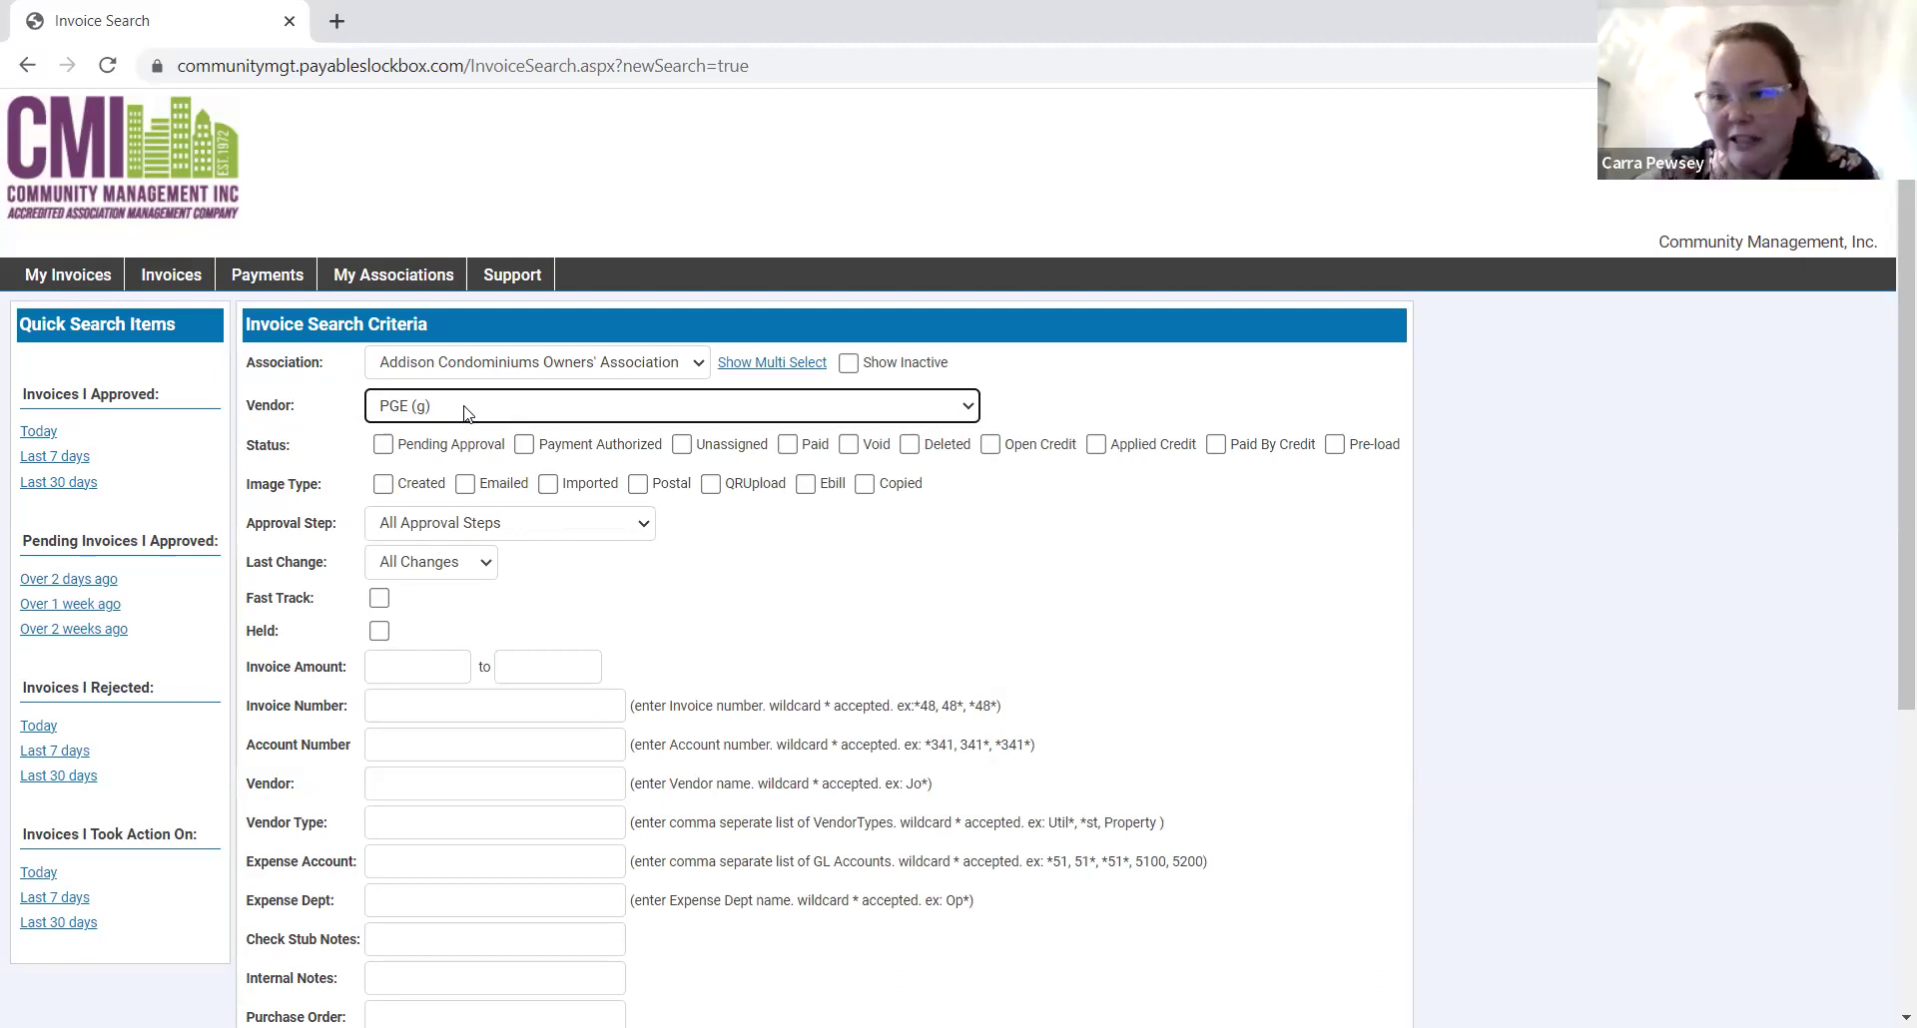
{"action": "scroll", "coordinate": [479, 522], "scroll_direction": "down", "scroll_amount": 5}
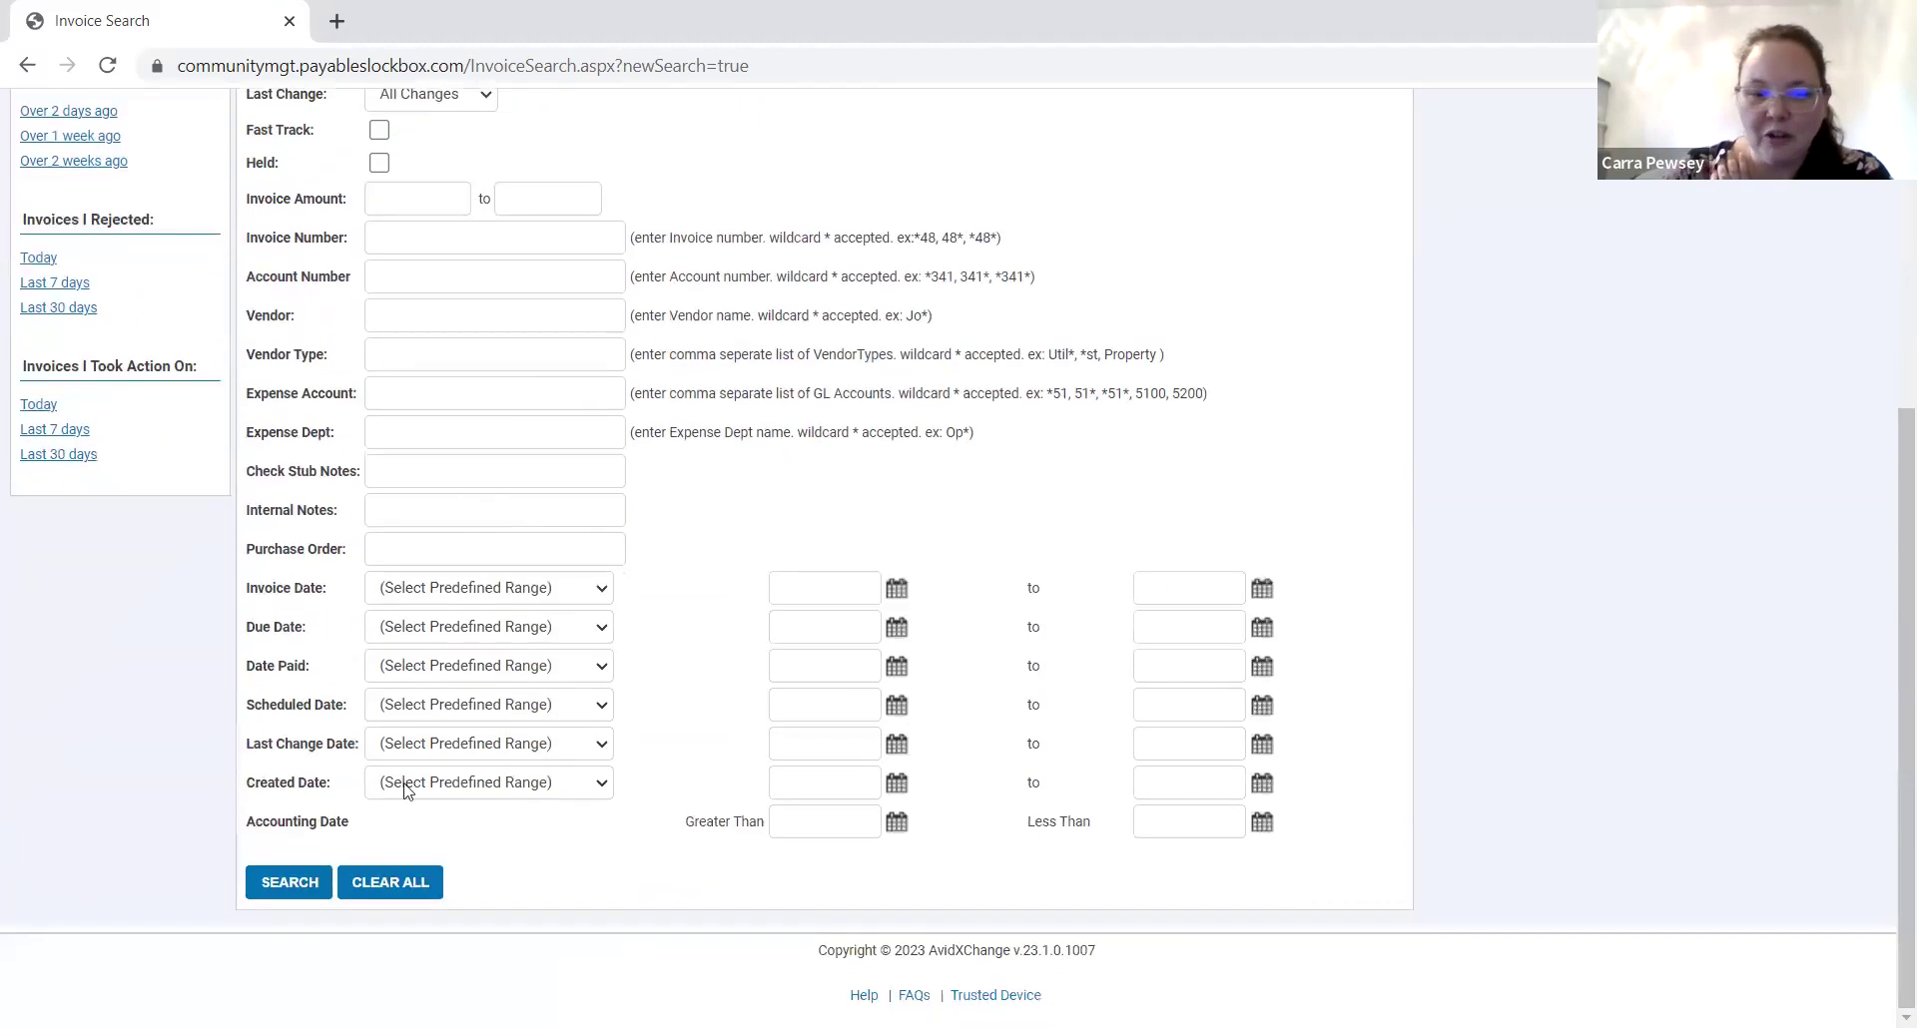
{"action": "left_click", "coordinate": [286, 891]}
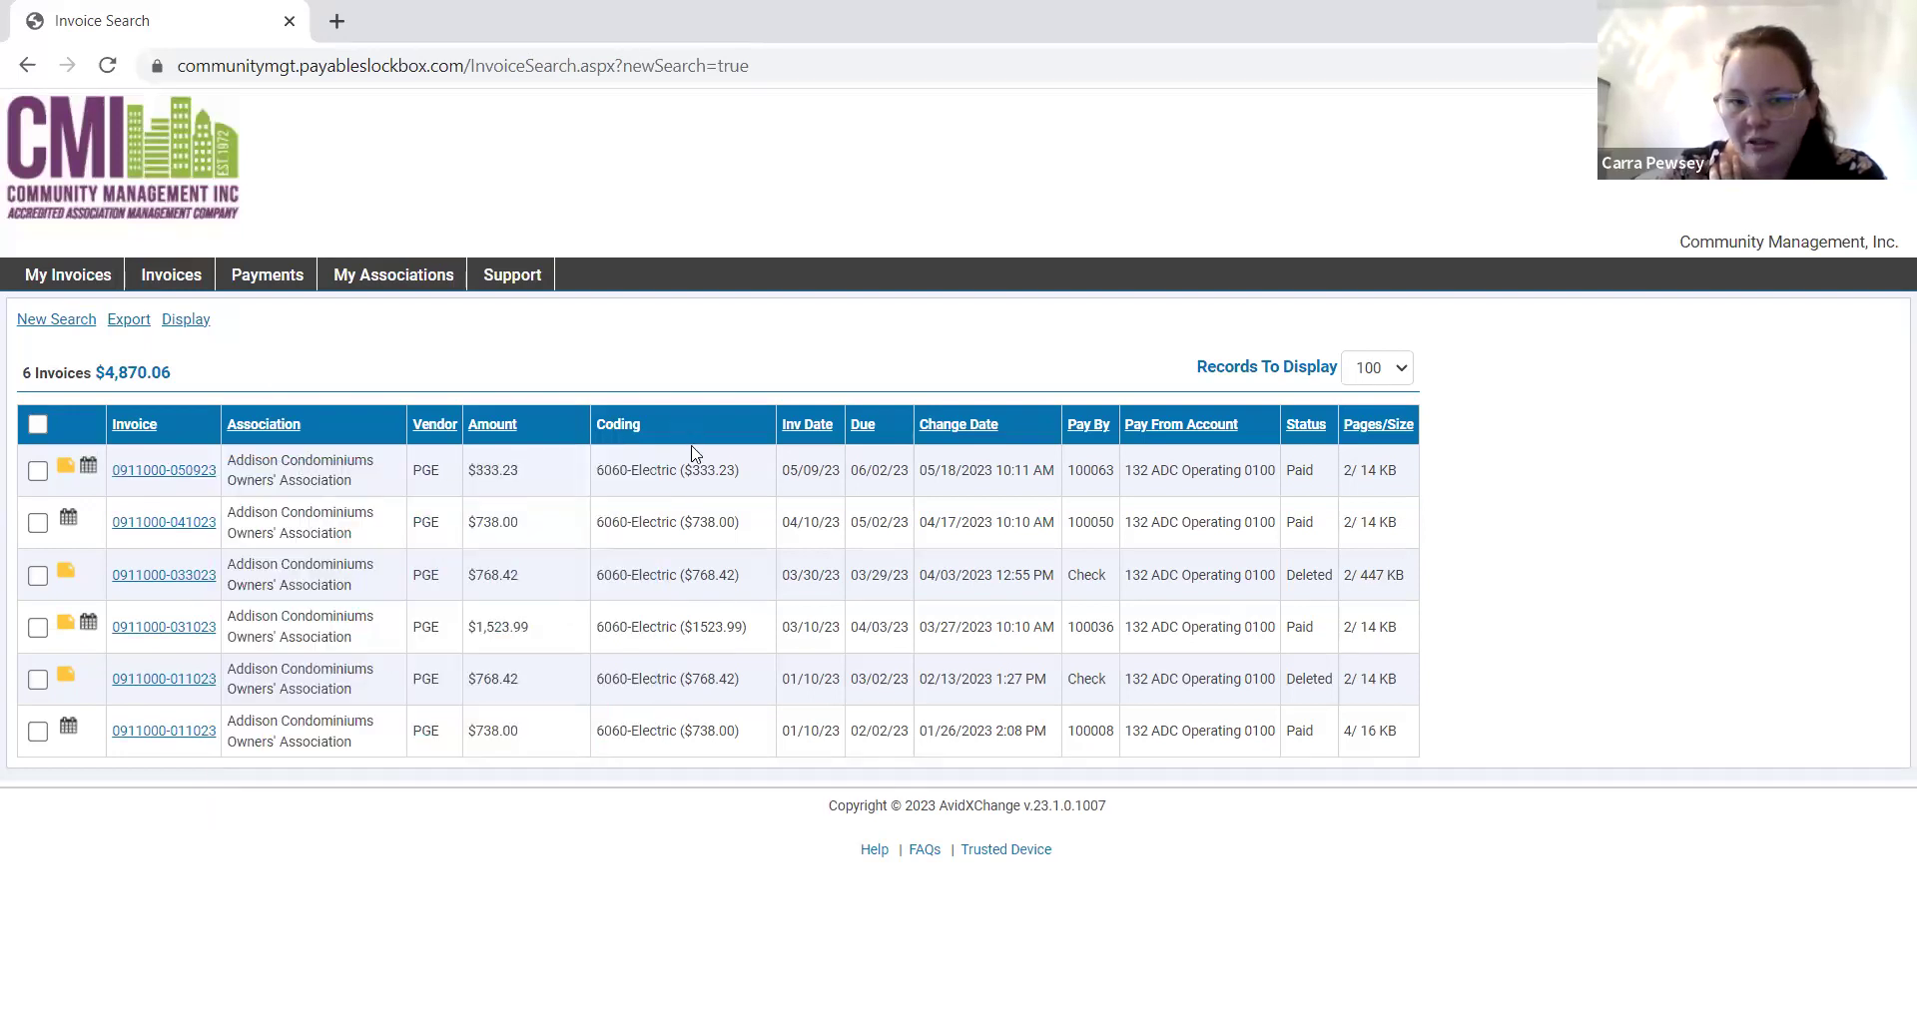
Review the first invoice's 6060-Electric coding, then start a new search keeping Addison and PGE.
{"action": "left_click_drag", "start_coordinate": [596, 469], "coordinate": [752, 498]}
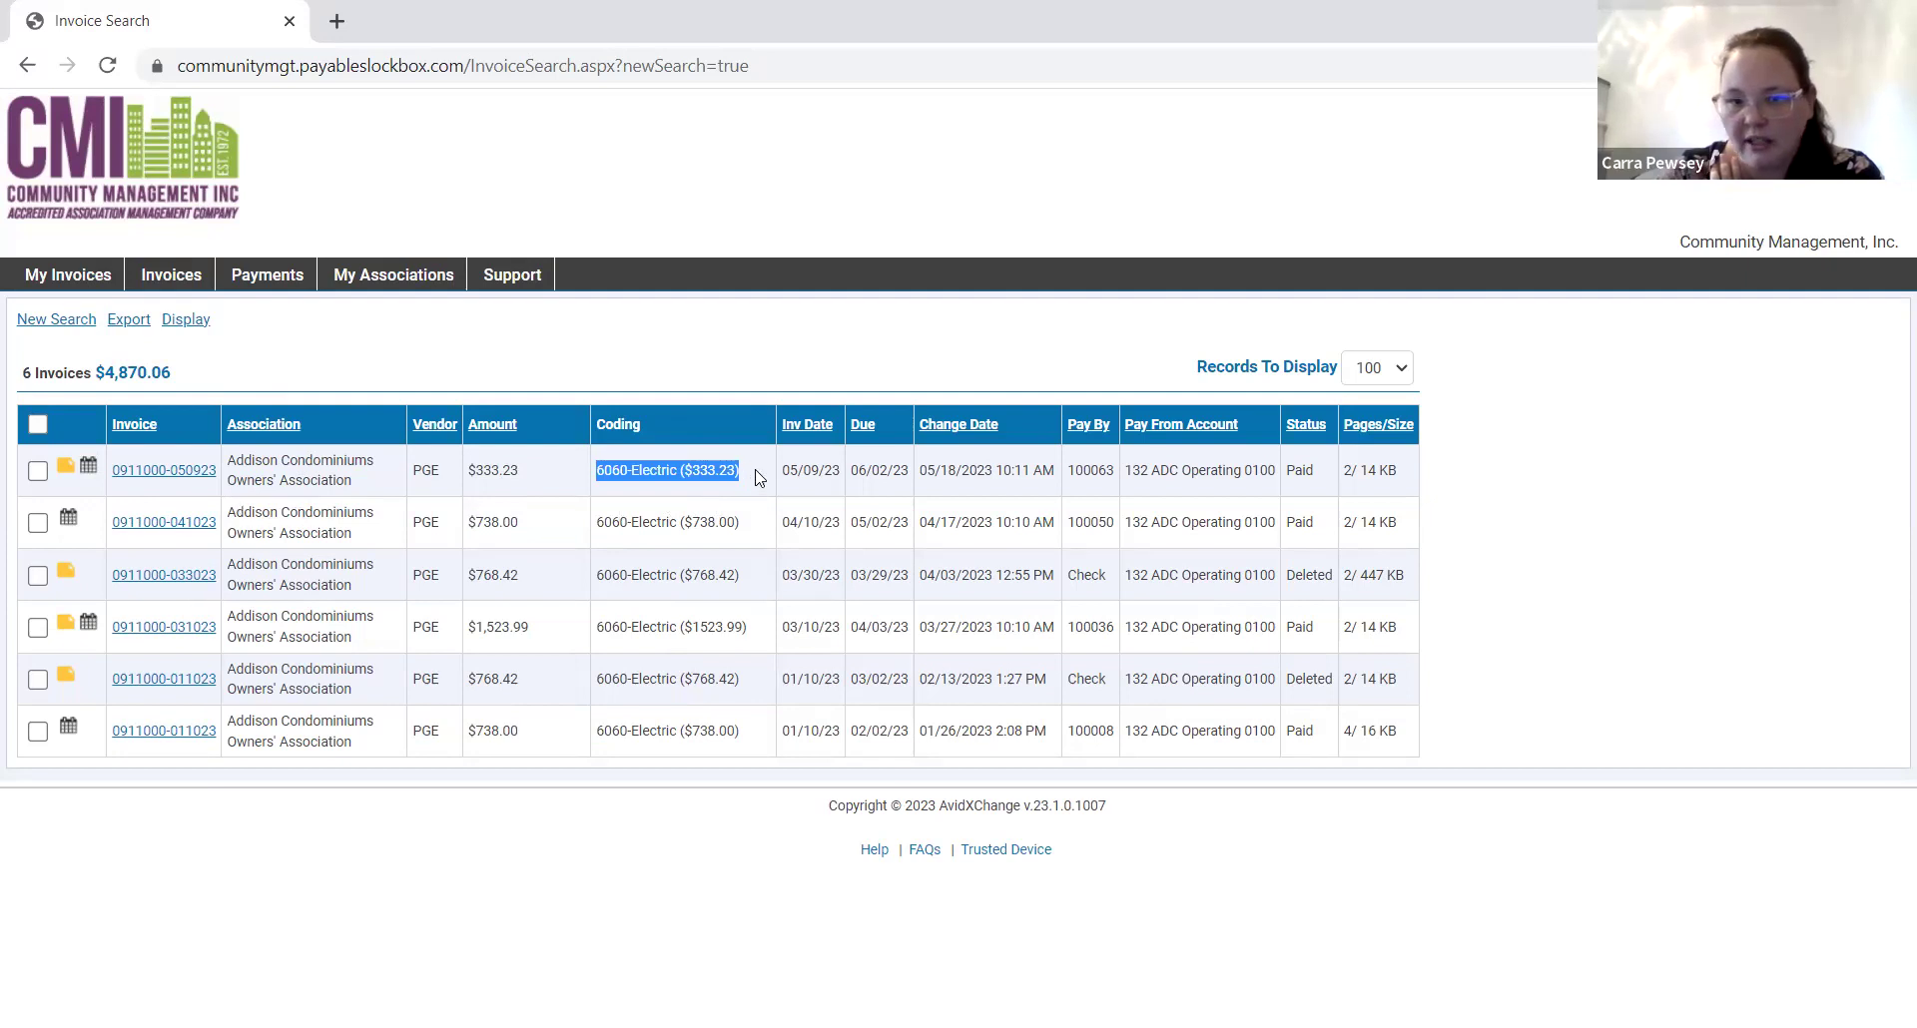
{"action": "left_click", "coordinate": [757, 477]}
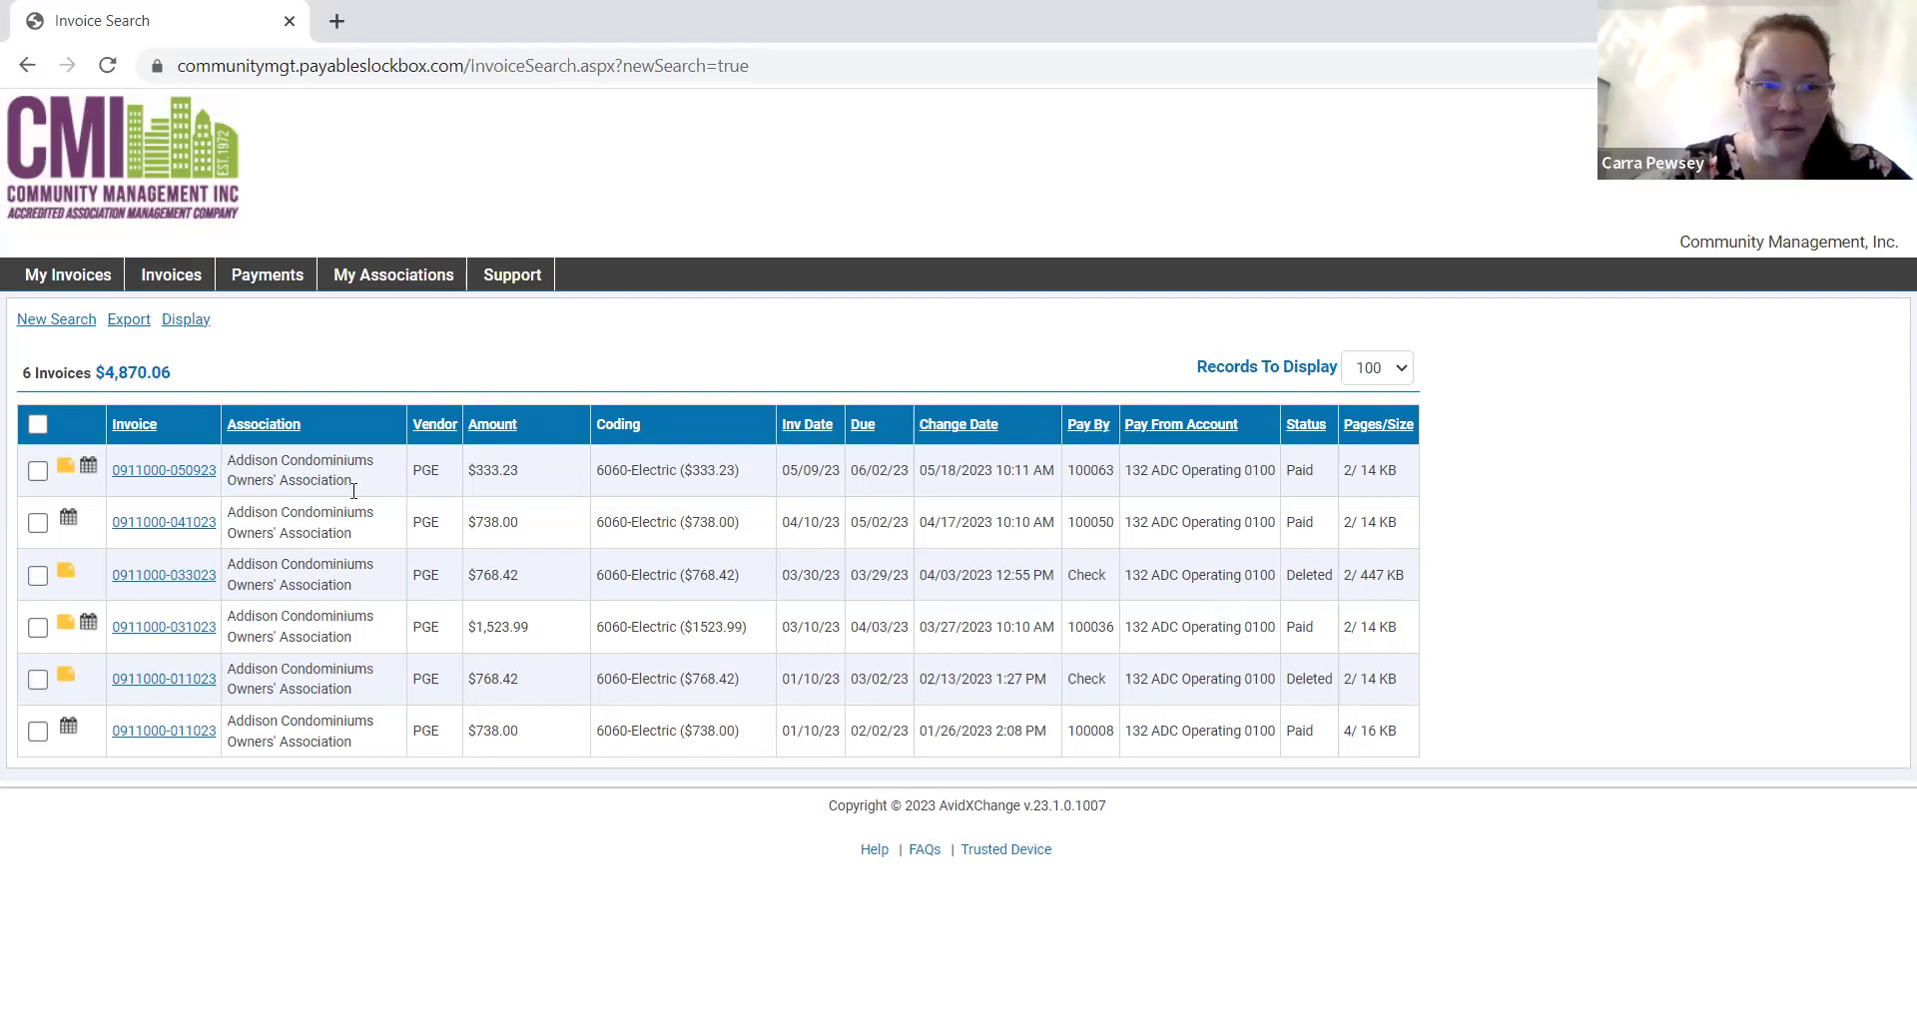
{"action": "mouse_move", "coordinate": [147, 472]}
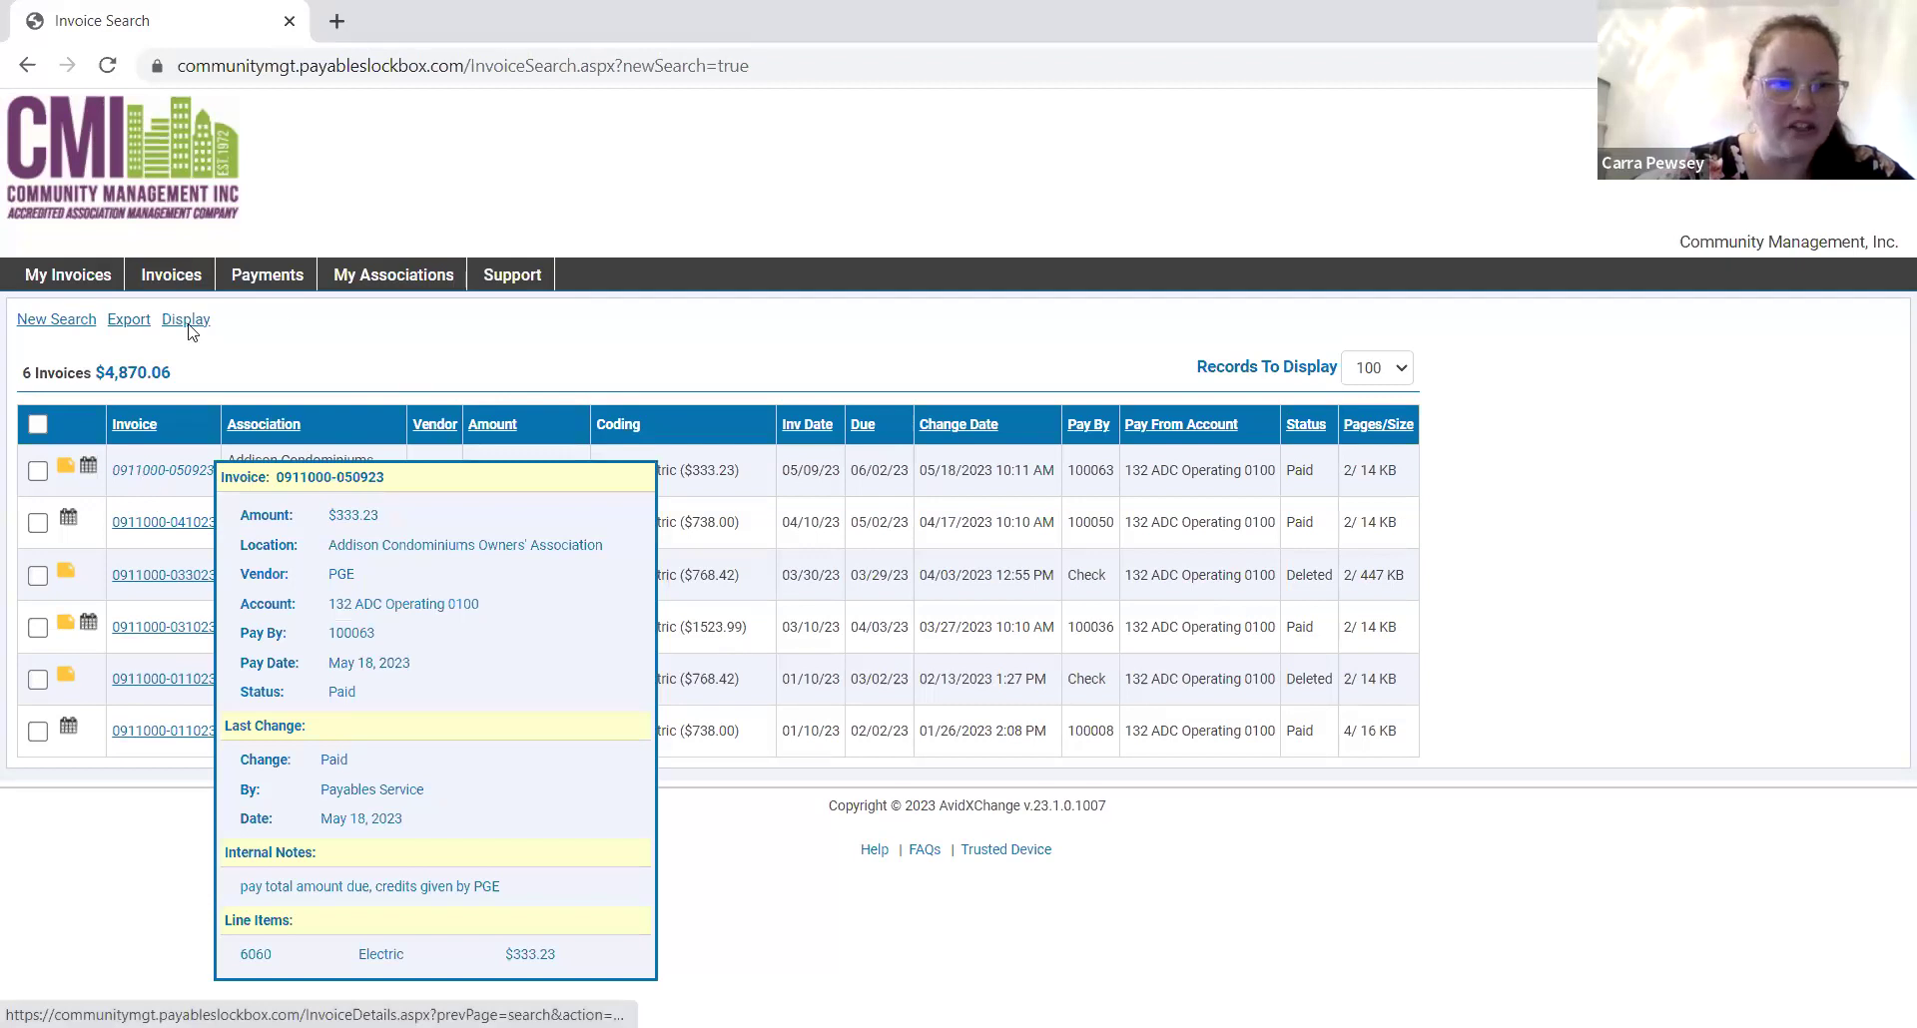
{"action": "left_click", "coordinate": [42, 321]}
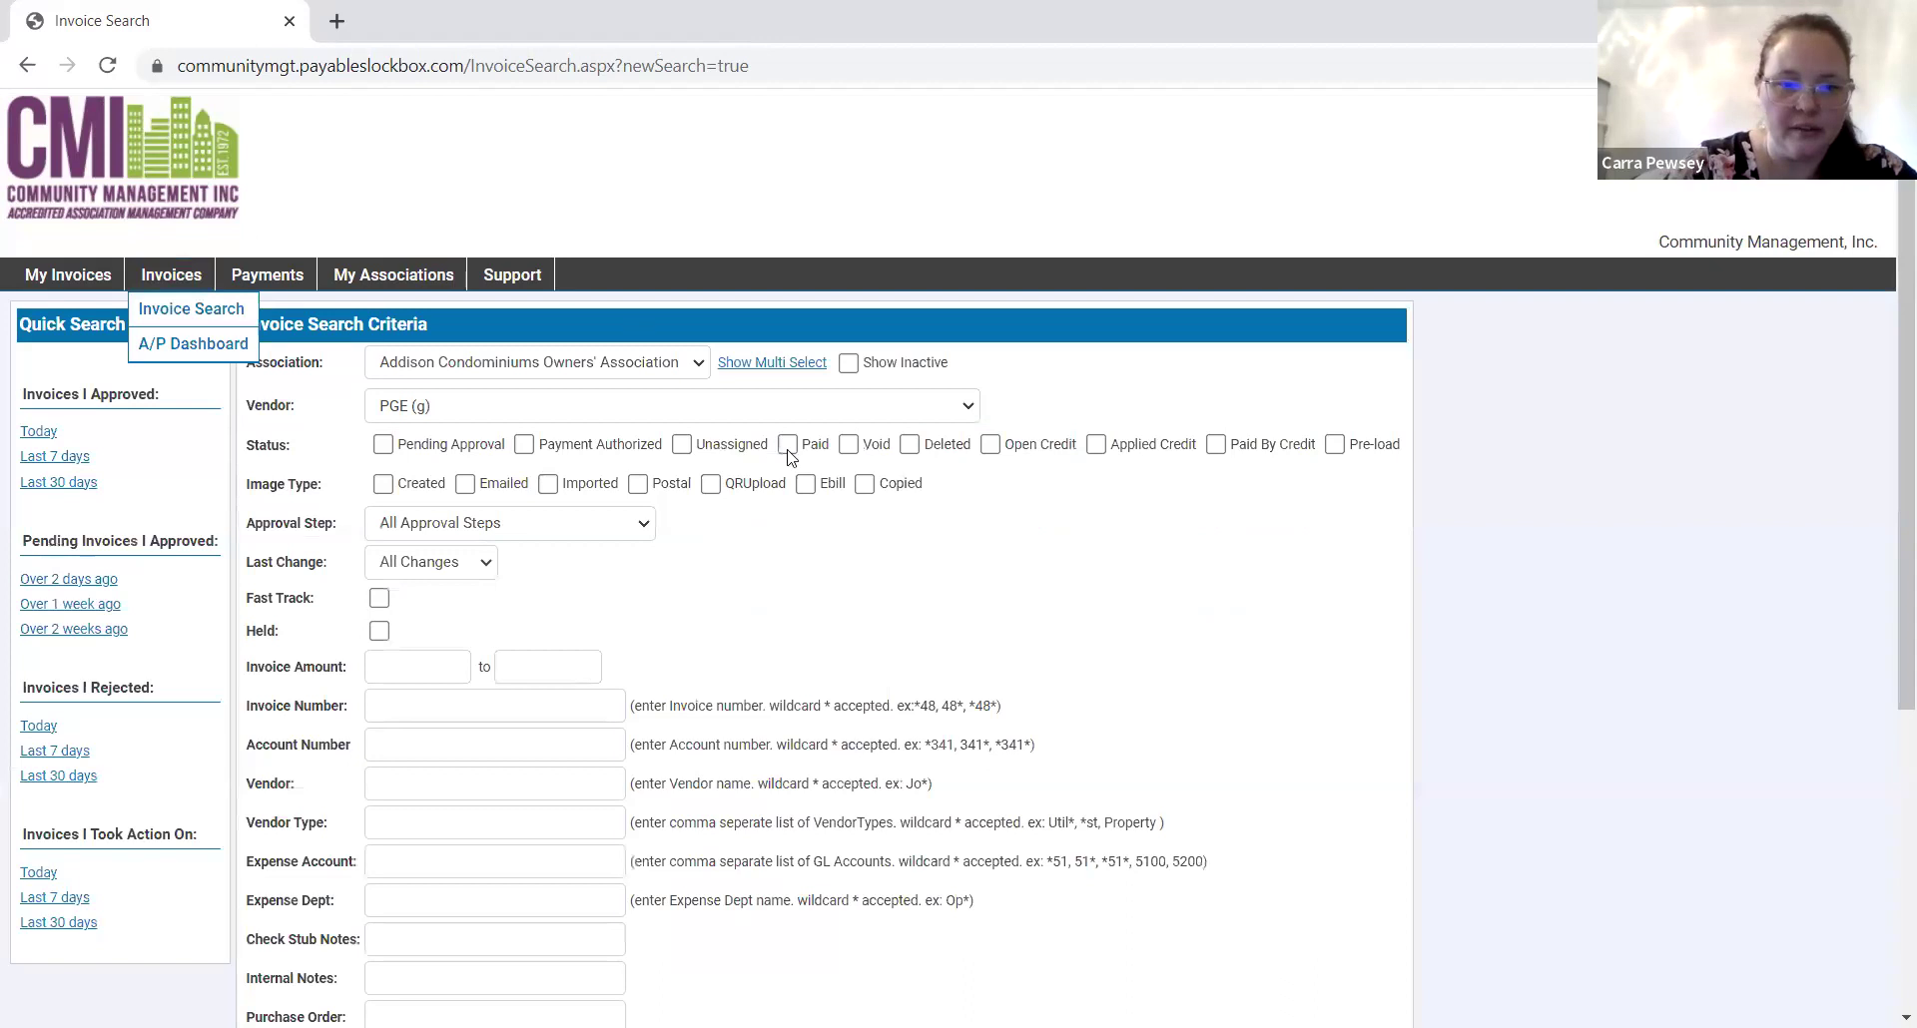
{"action": "left_click", "coordinate": [862, 409]}
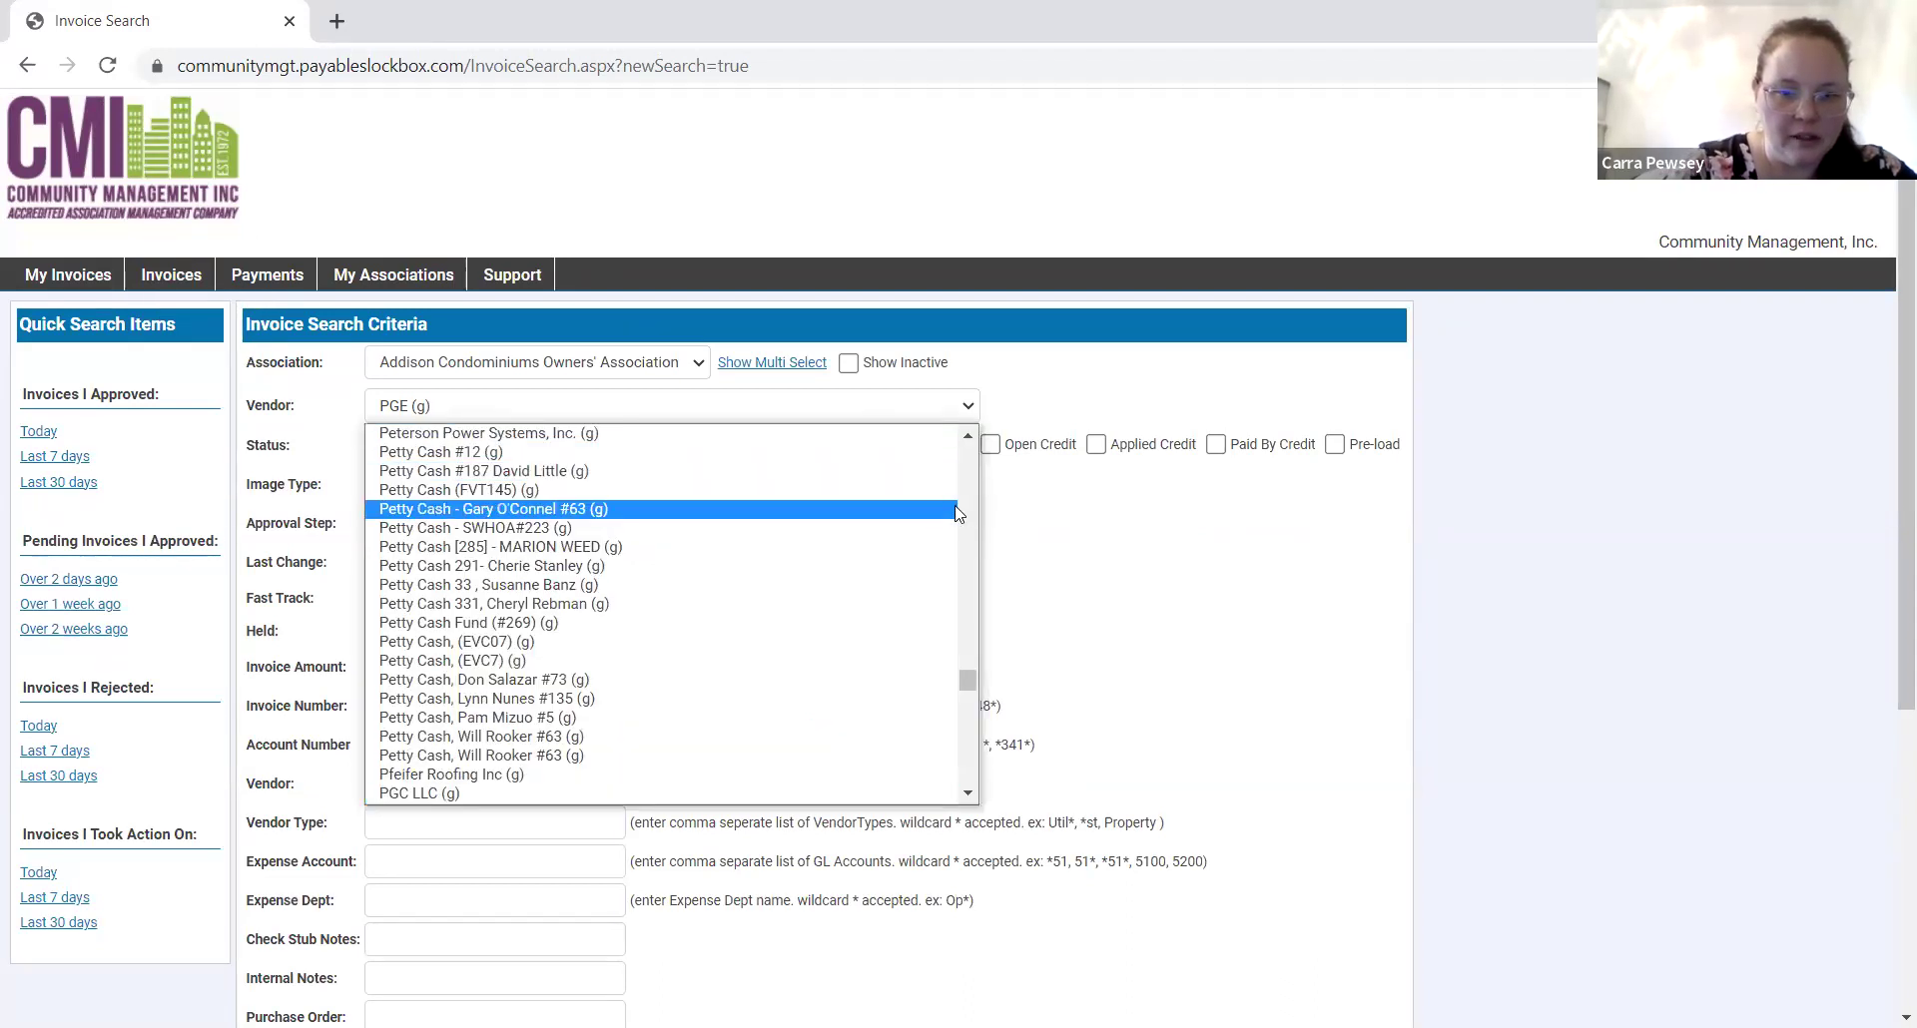
Switch the vendor filter to City of Portland Utilities and rerun the Addison invoice search.
{"action": "scroll", "coordinate": [975, 527], "scroll_direction": "up", "scroll_amount": 5}
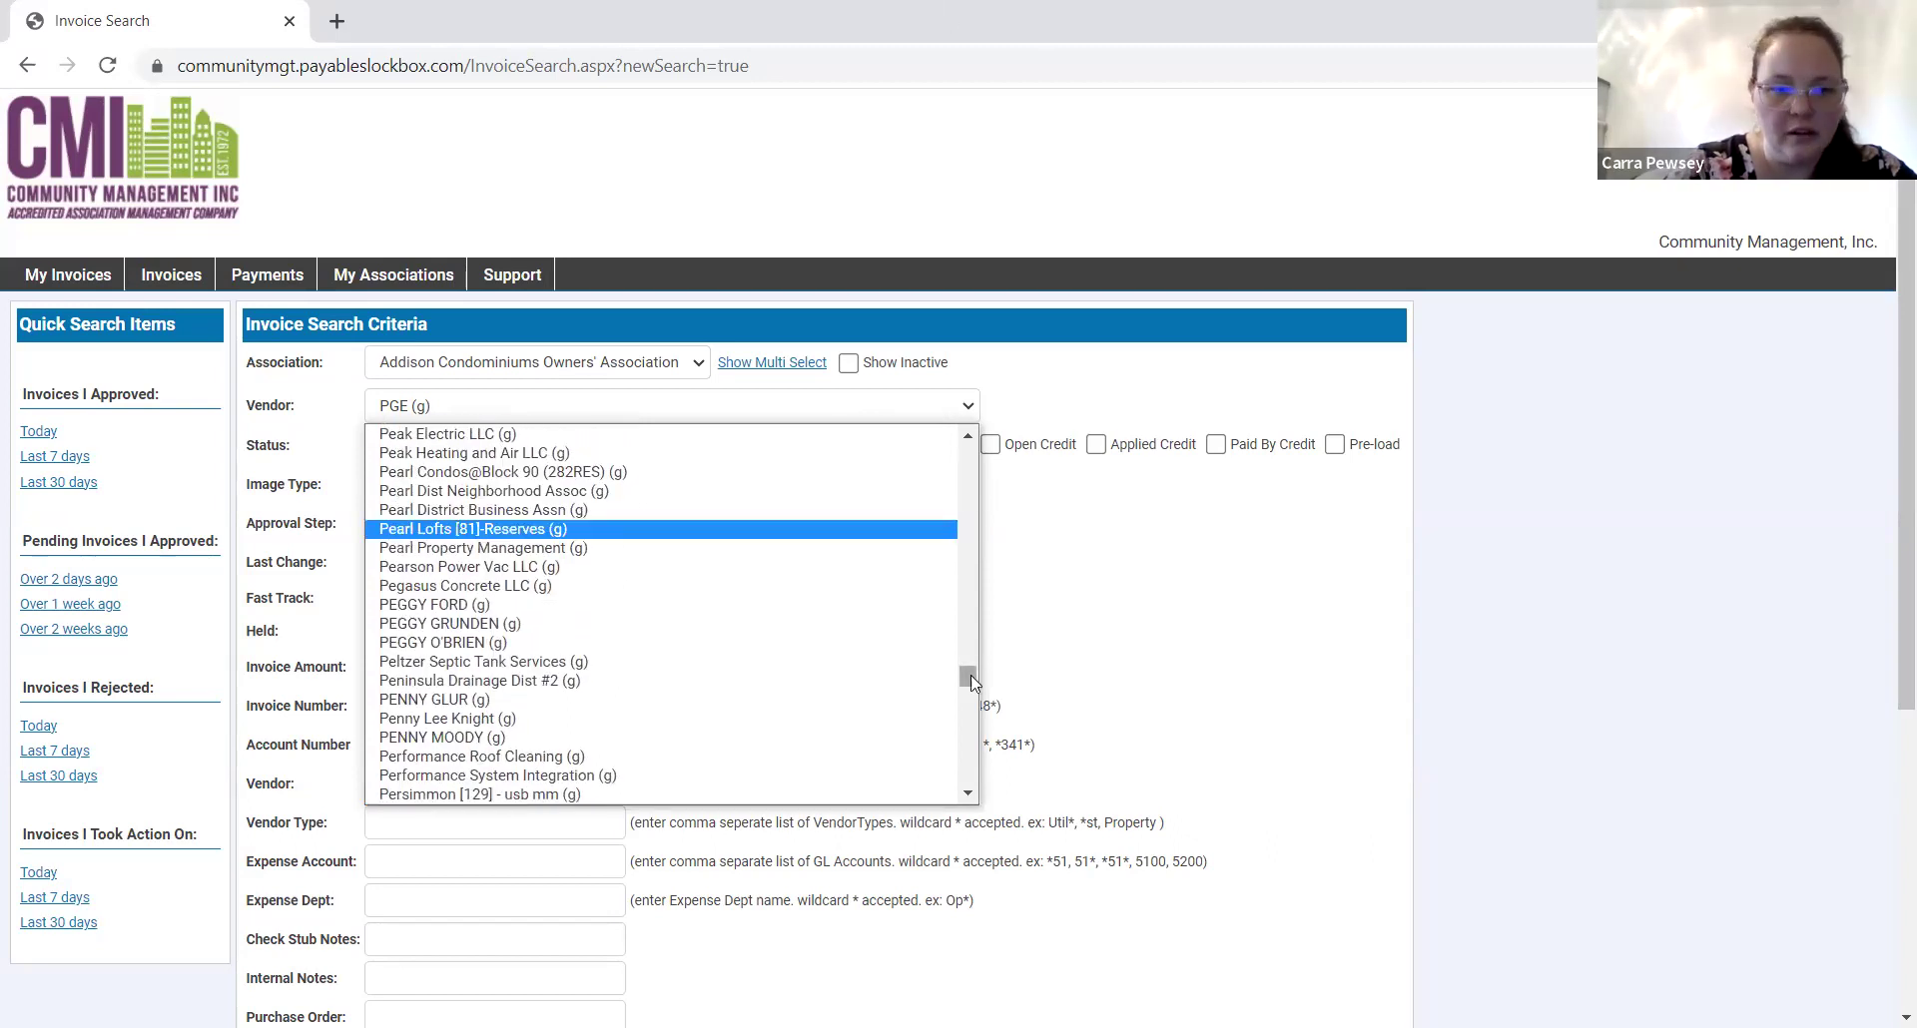
{"action": "scroll", "coordinate": [974, 555], "scroll_direction": "up", "scroll_amount": 3}
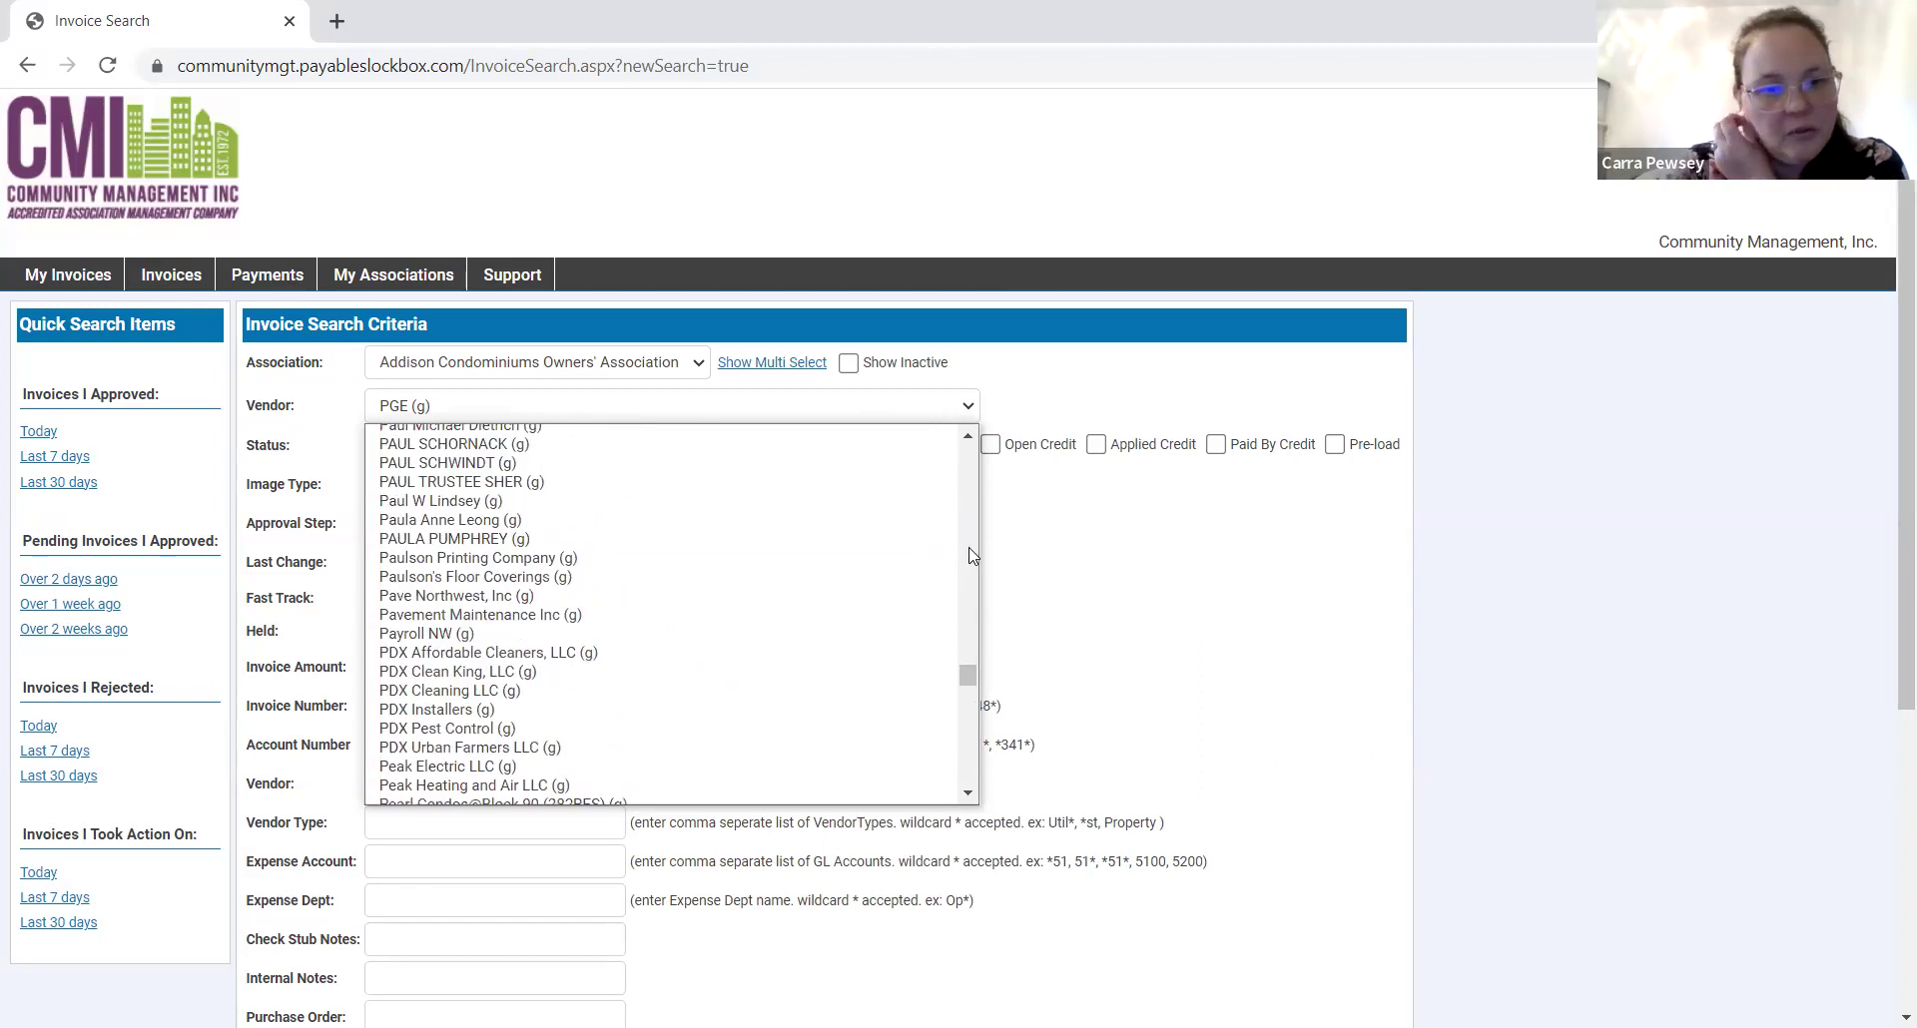
{"action": "left_click", "coordinate": [515, 413]}
{"action": "type", "text": "city of p"}
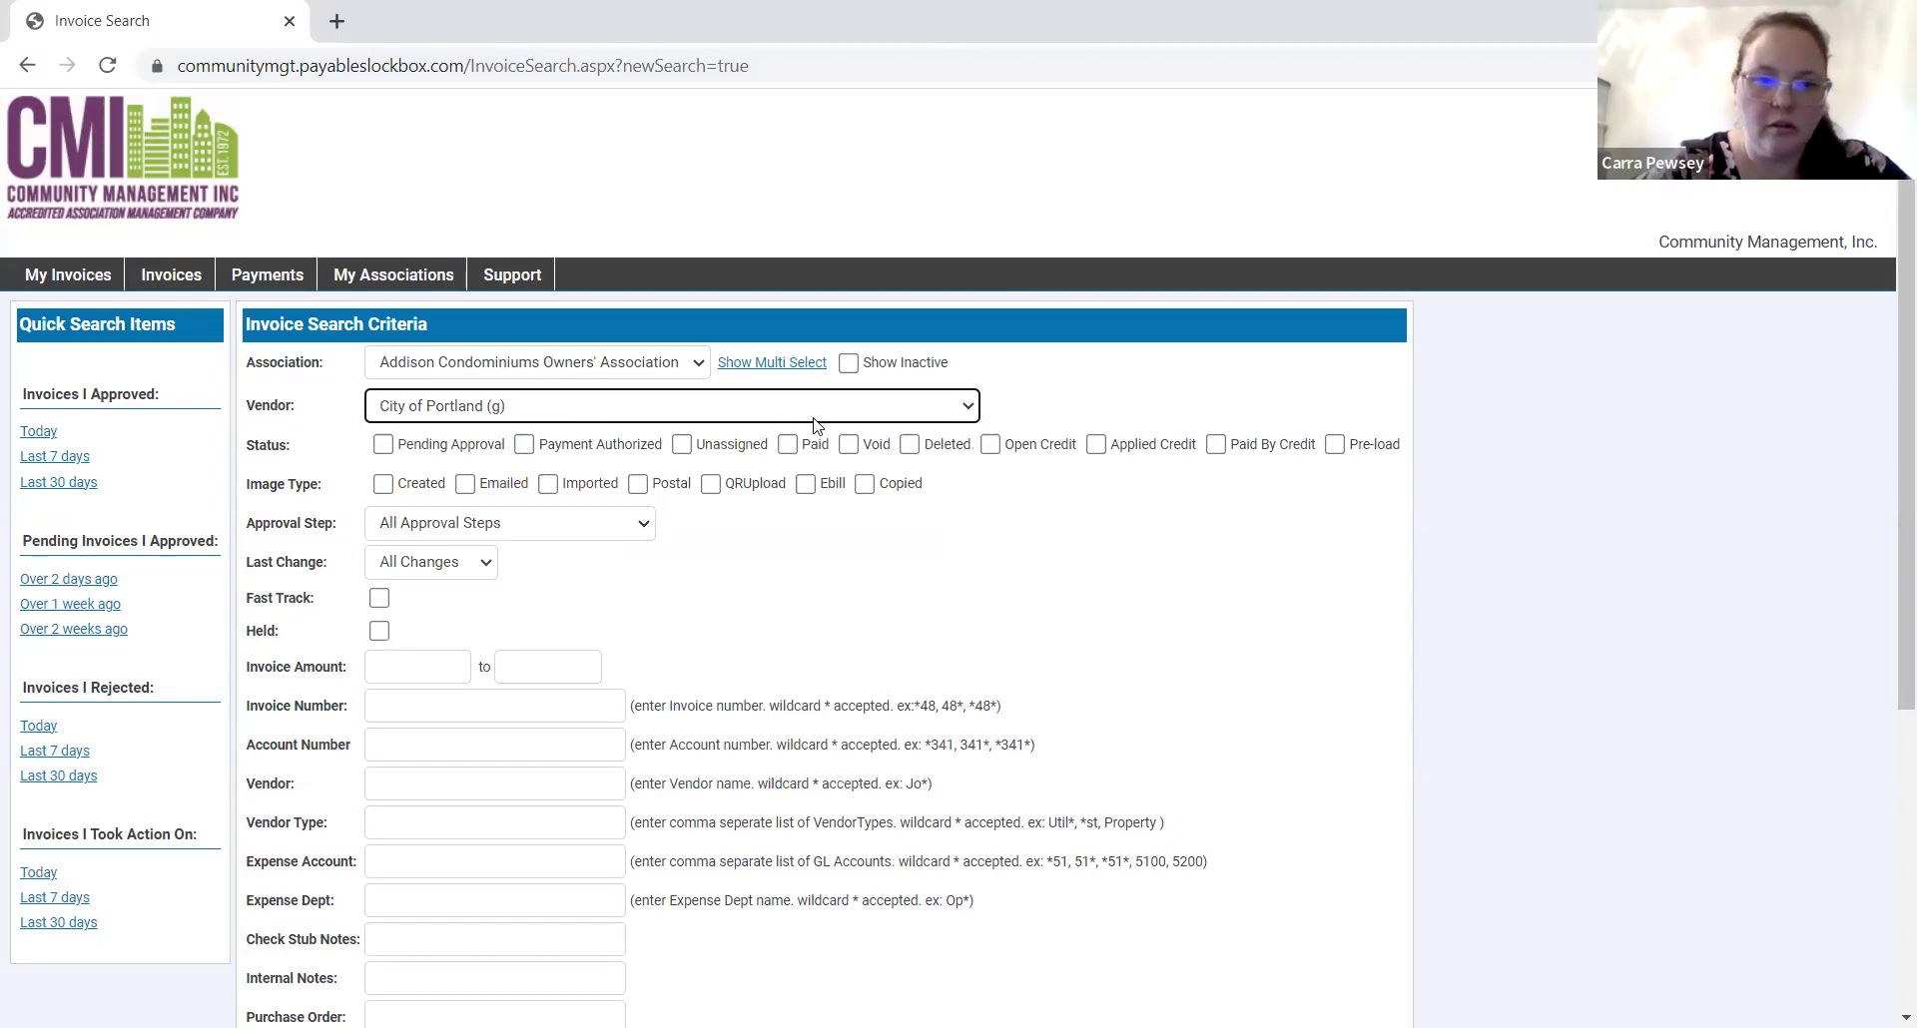
{"action": "key", "text": "alt+Down"}
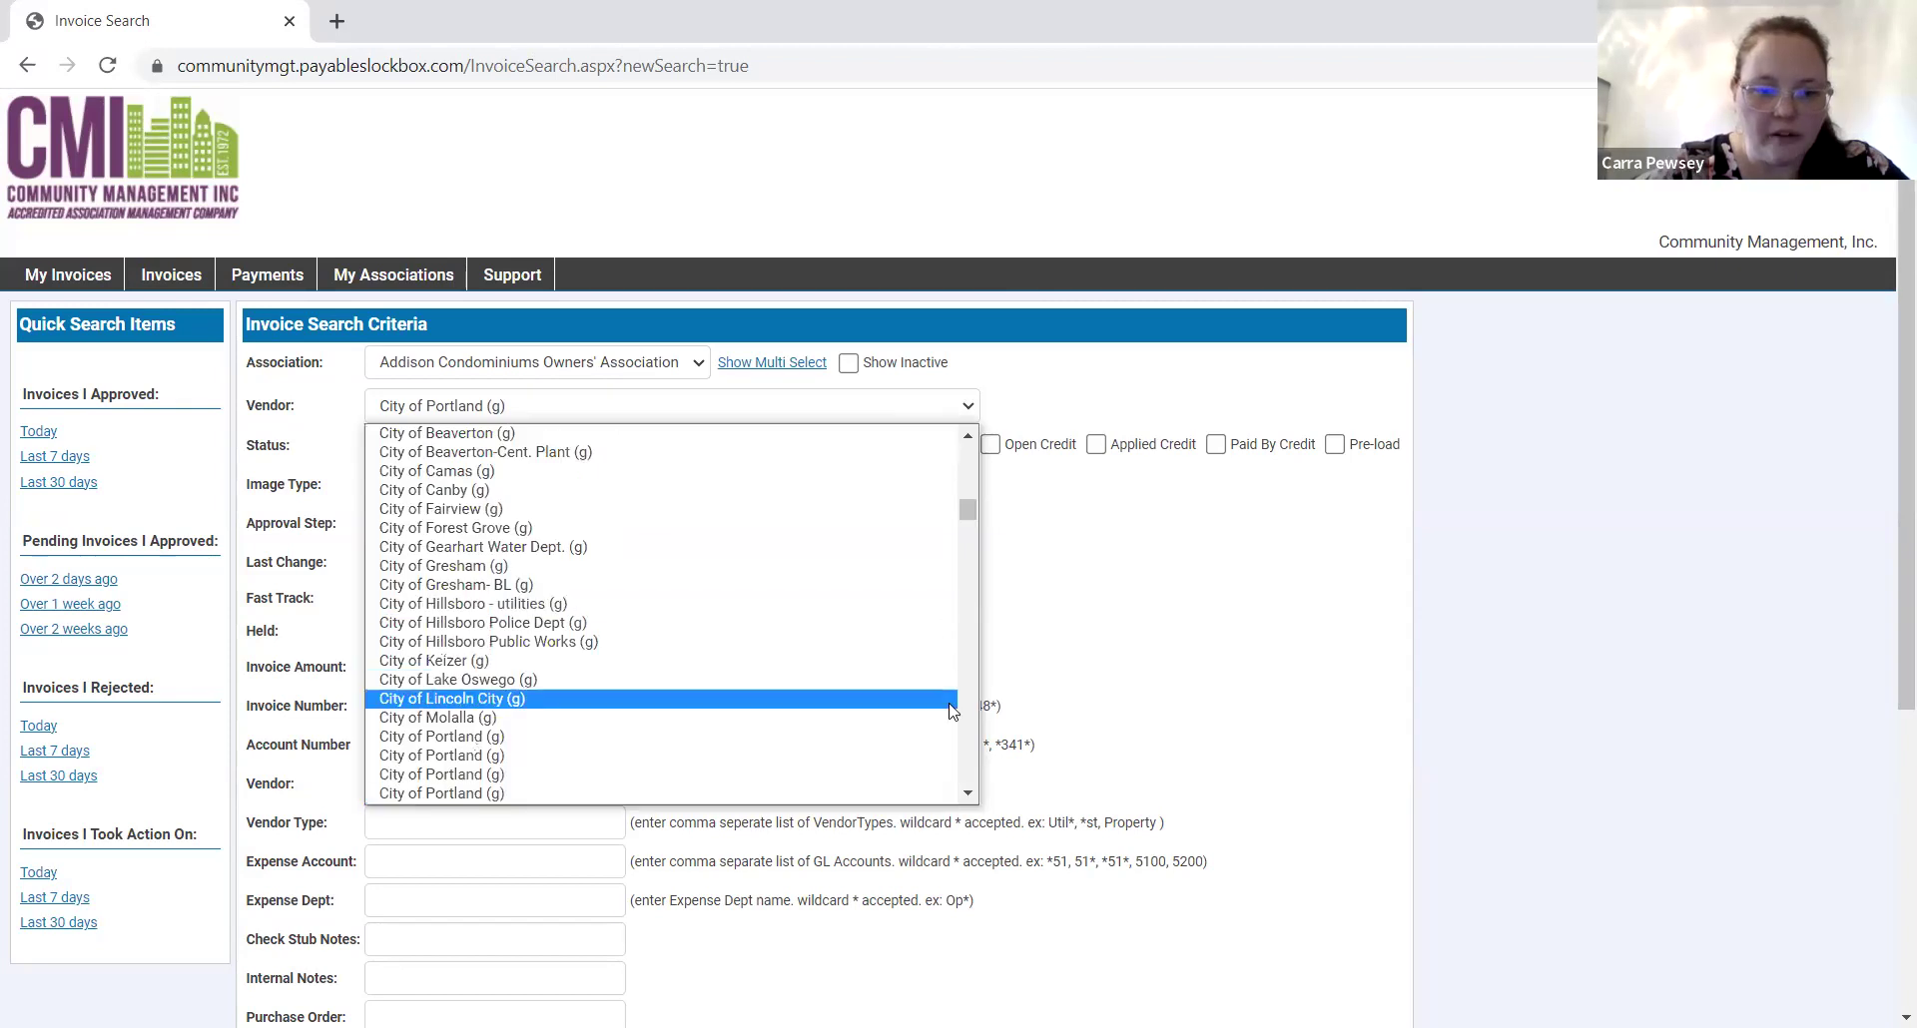
{"action": "left_click", "coordinate": [967, 794]}
{"action": "scroll", "coordinate": [967, 804], "scroll_direction": "down", "scroll_amount": 5}
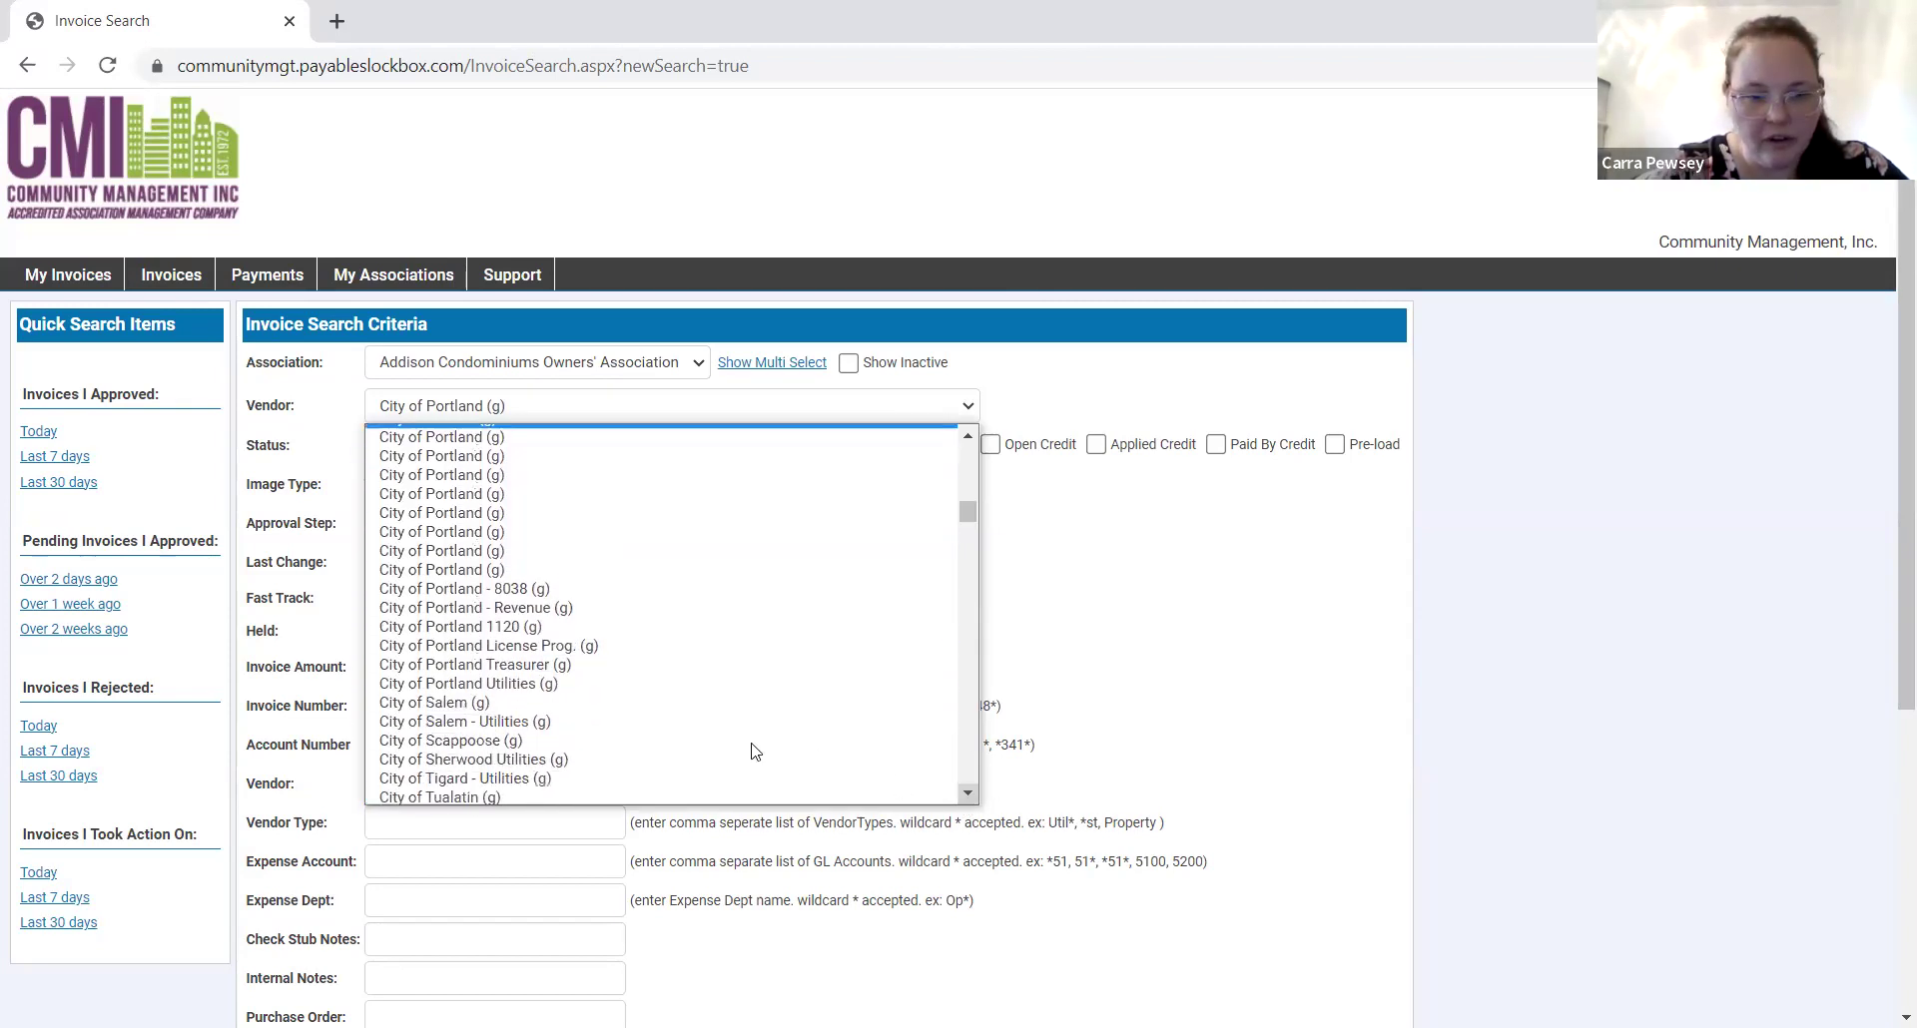
{"action": "left_click", "coordinate": [611, 679]}
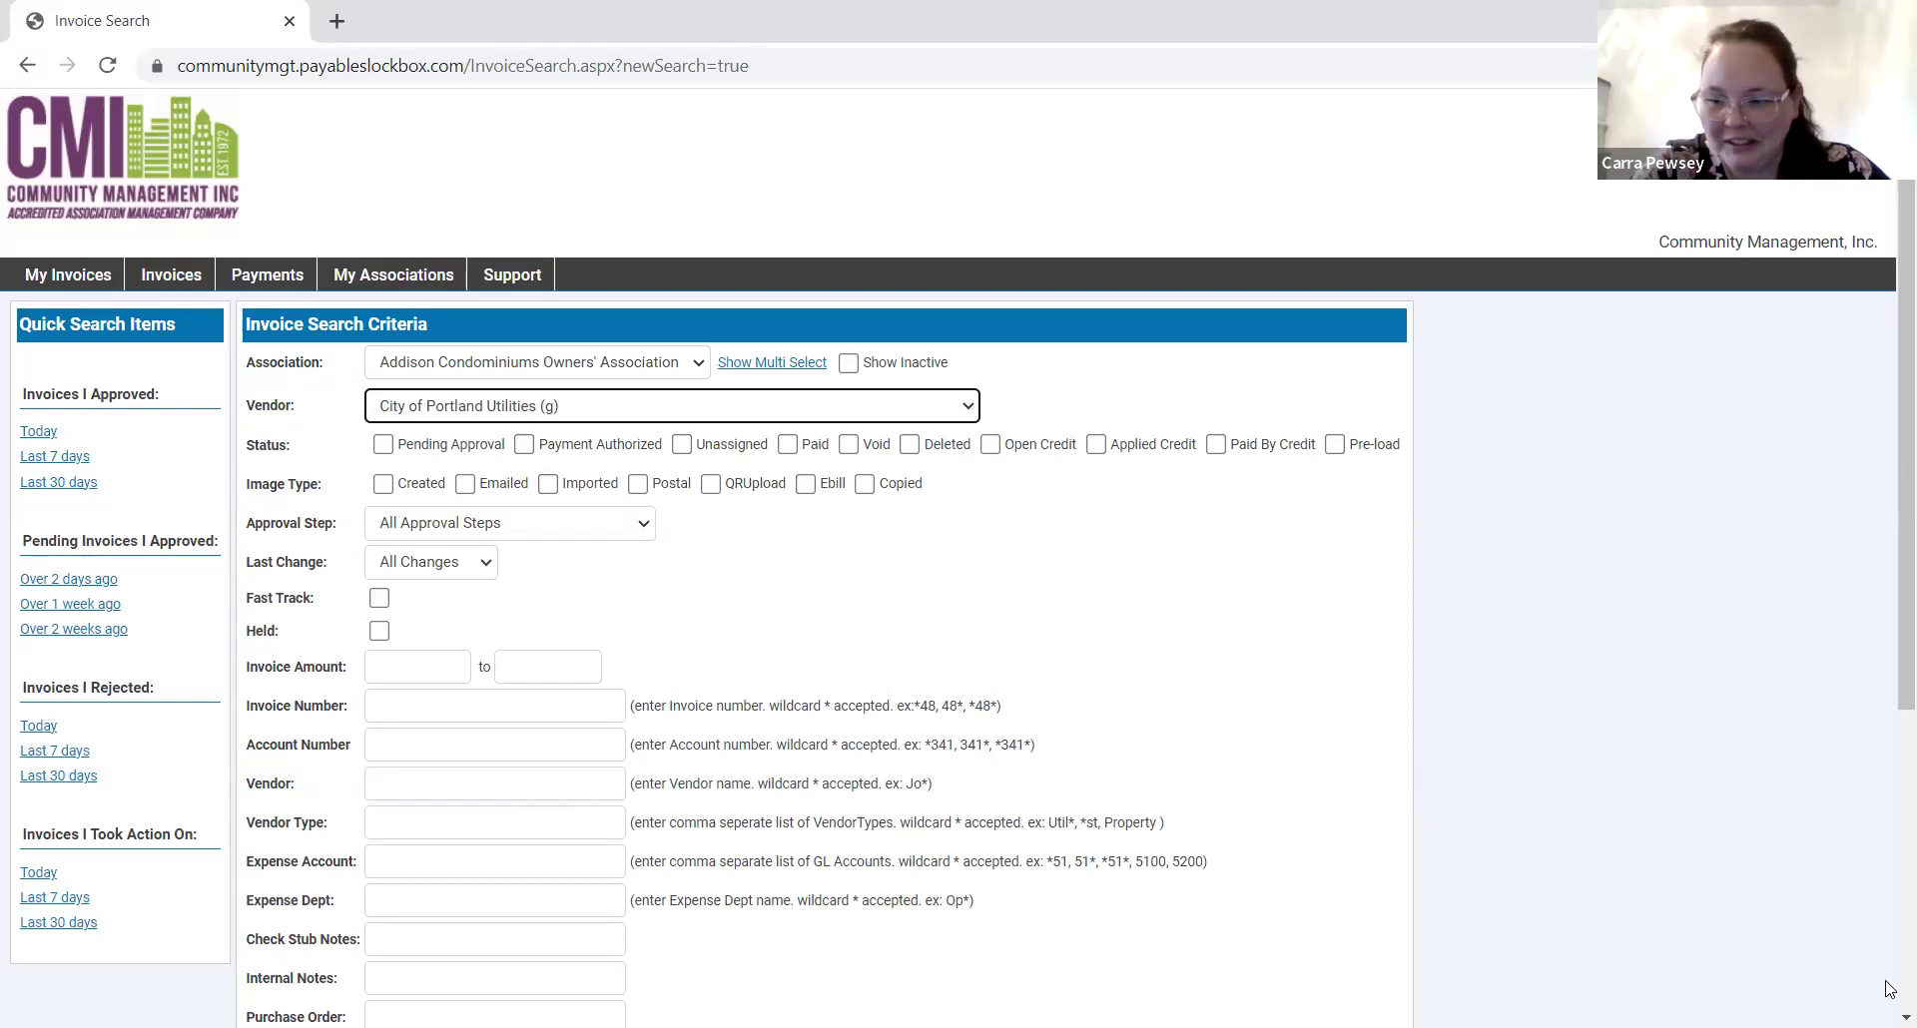
{"action": "scroll", "coordinate": [1890, 989], "scroll_direction": "down", "scroll_amount": 5}
{"action": "left_click", "coordinate": [292, 883]}
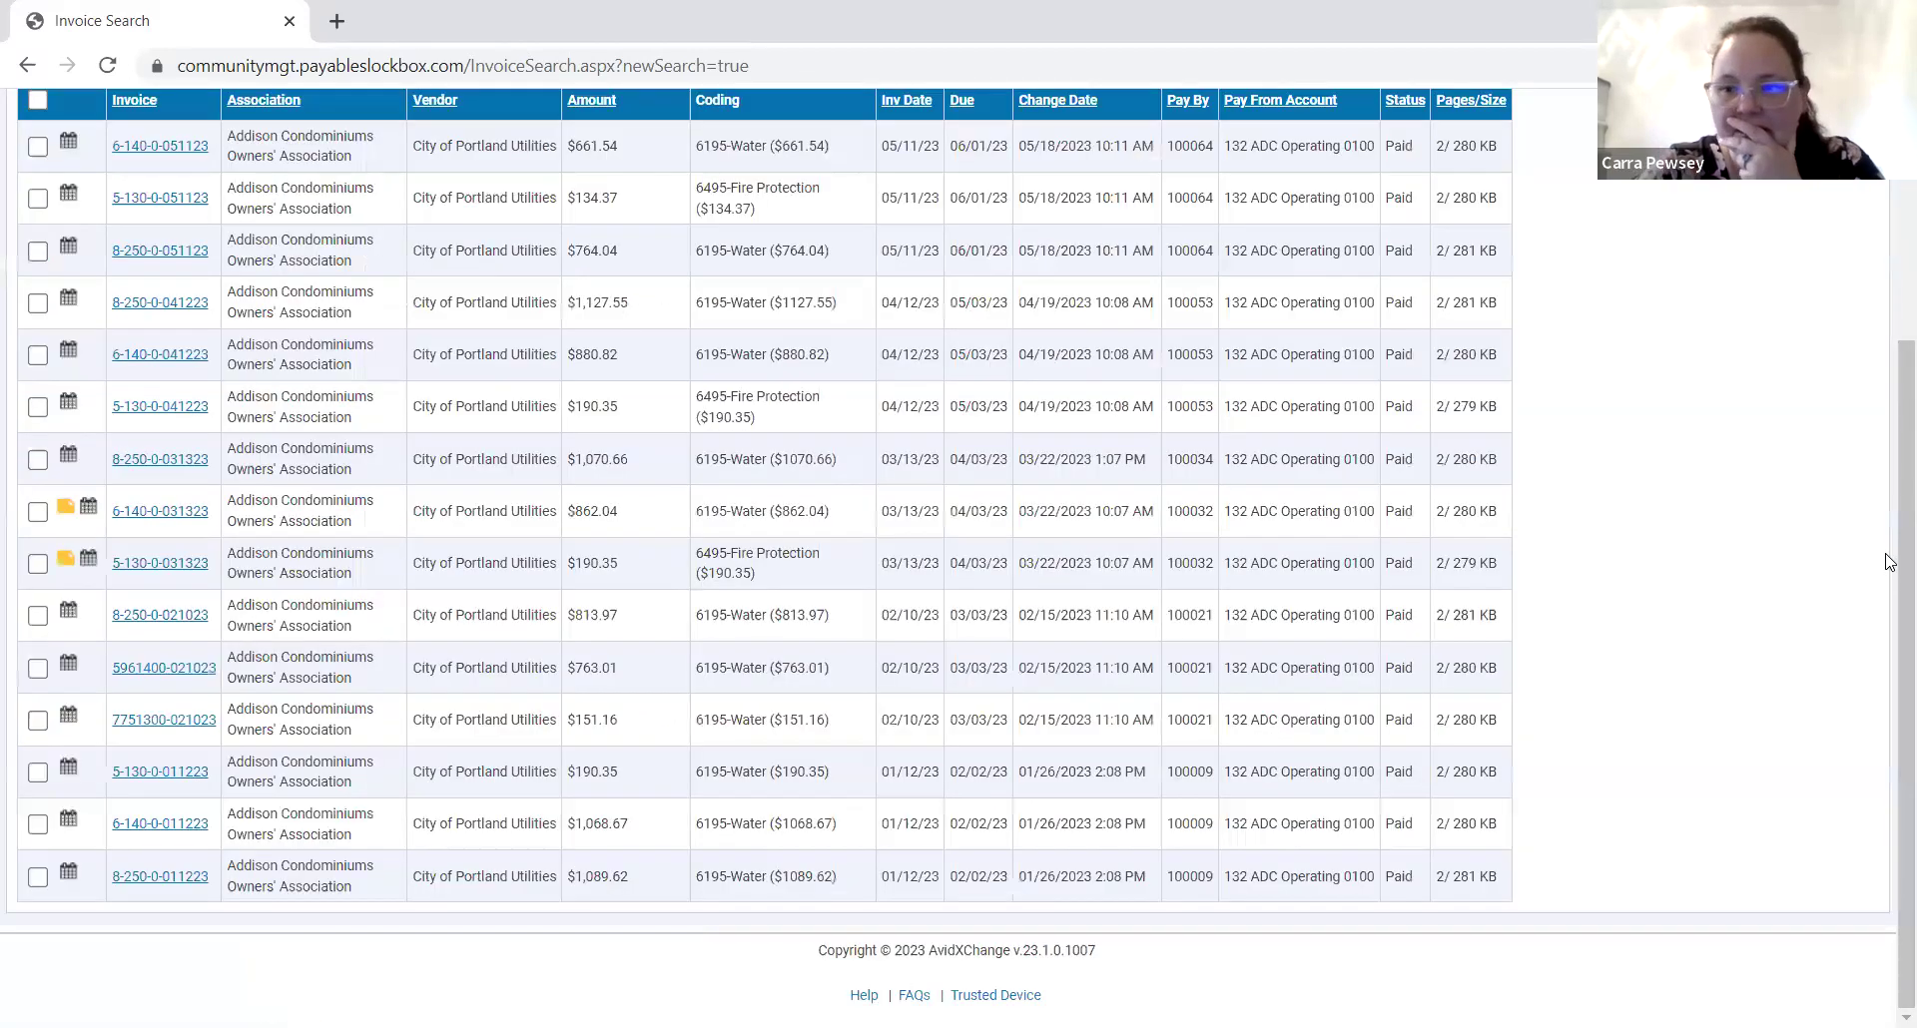
Look over the 15 paid City of Portland Utilities invoices, then begin a fresh search.
{"action": "scroll", "coordinate": [1890, 562], "scroll_direction": "up", "scroll_amount": 5}
{"action": "scroll", "coordinate": [1890, 561], "scroll_direction": "down", "scroll_amount": 5}
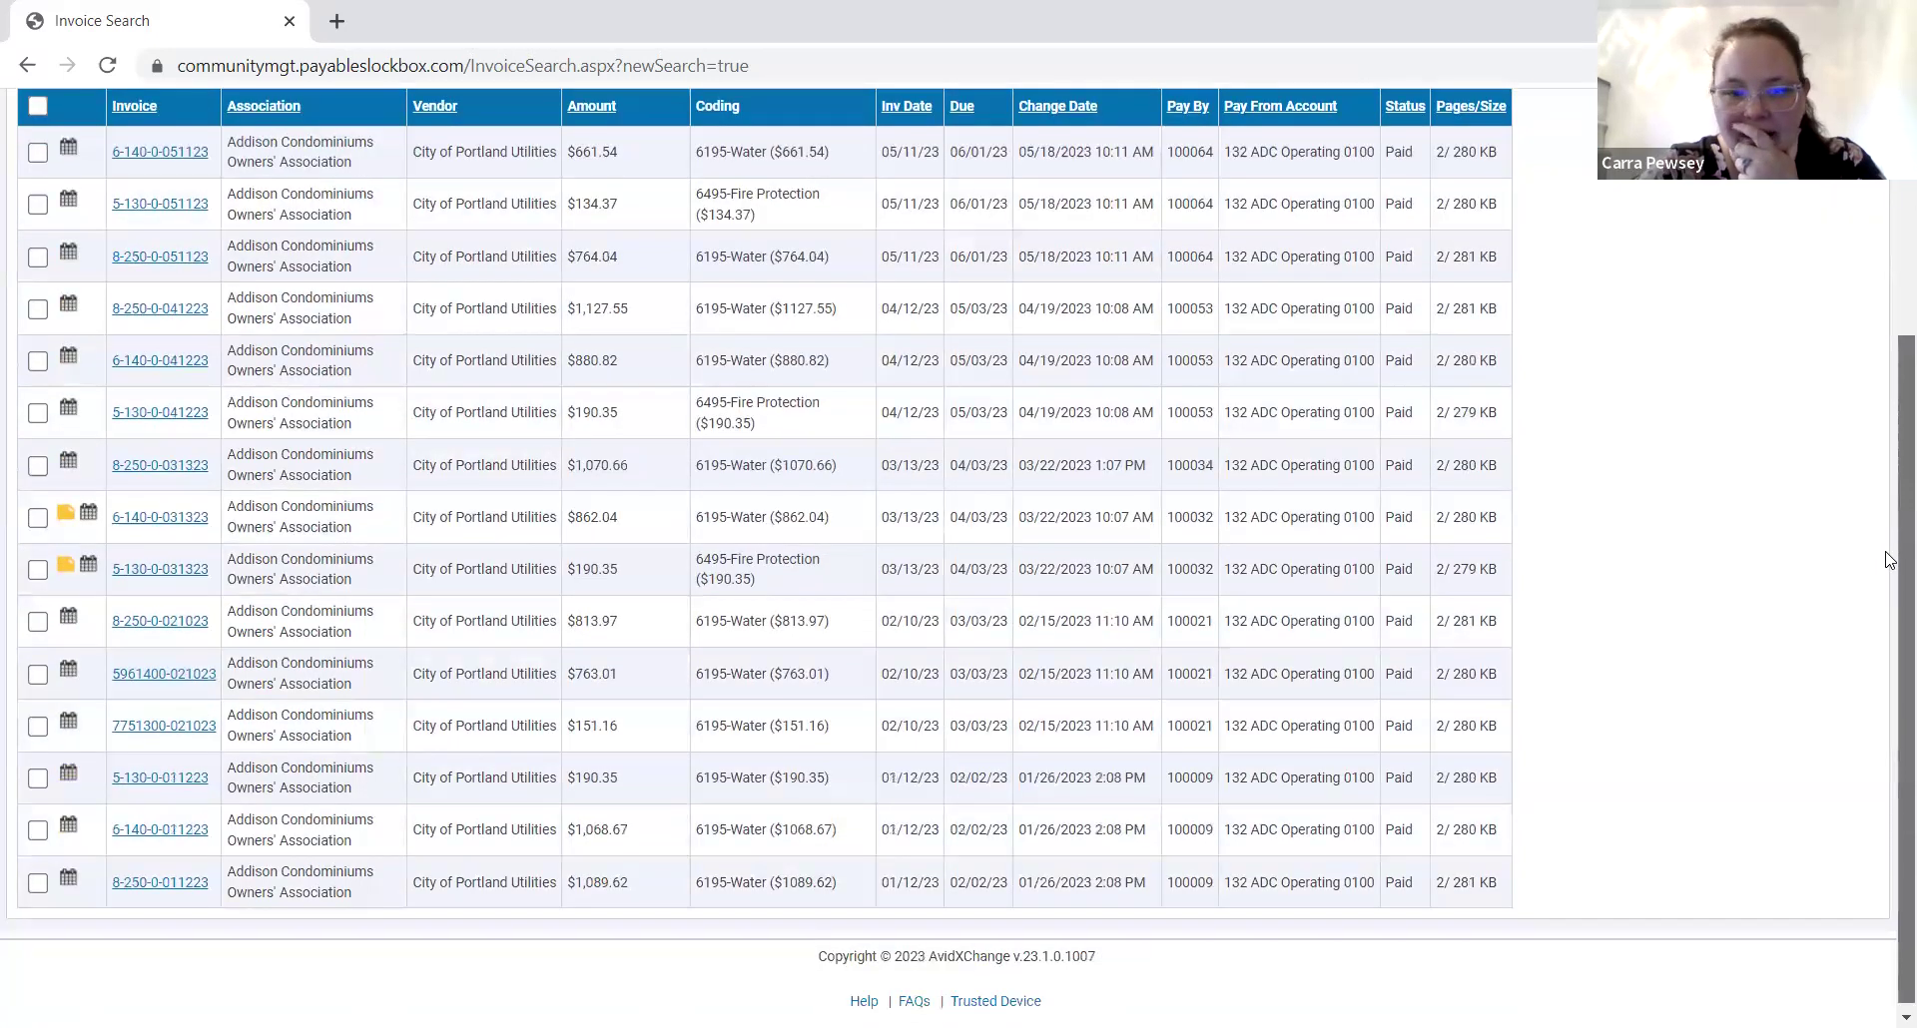
{"action": "scroll", "coordinate": [1890, 560], "scroll_direction": "up", "scroll_amount": 3}
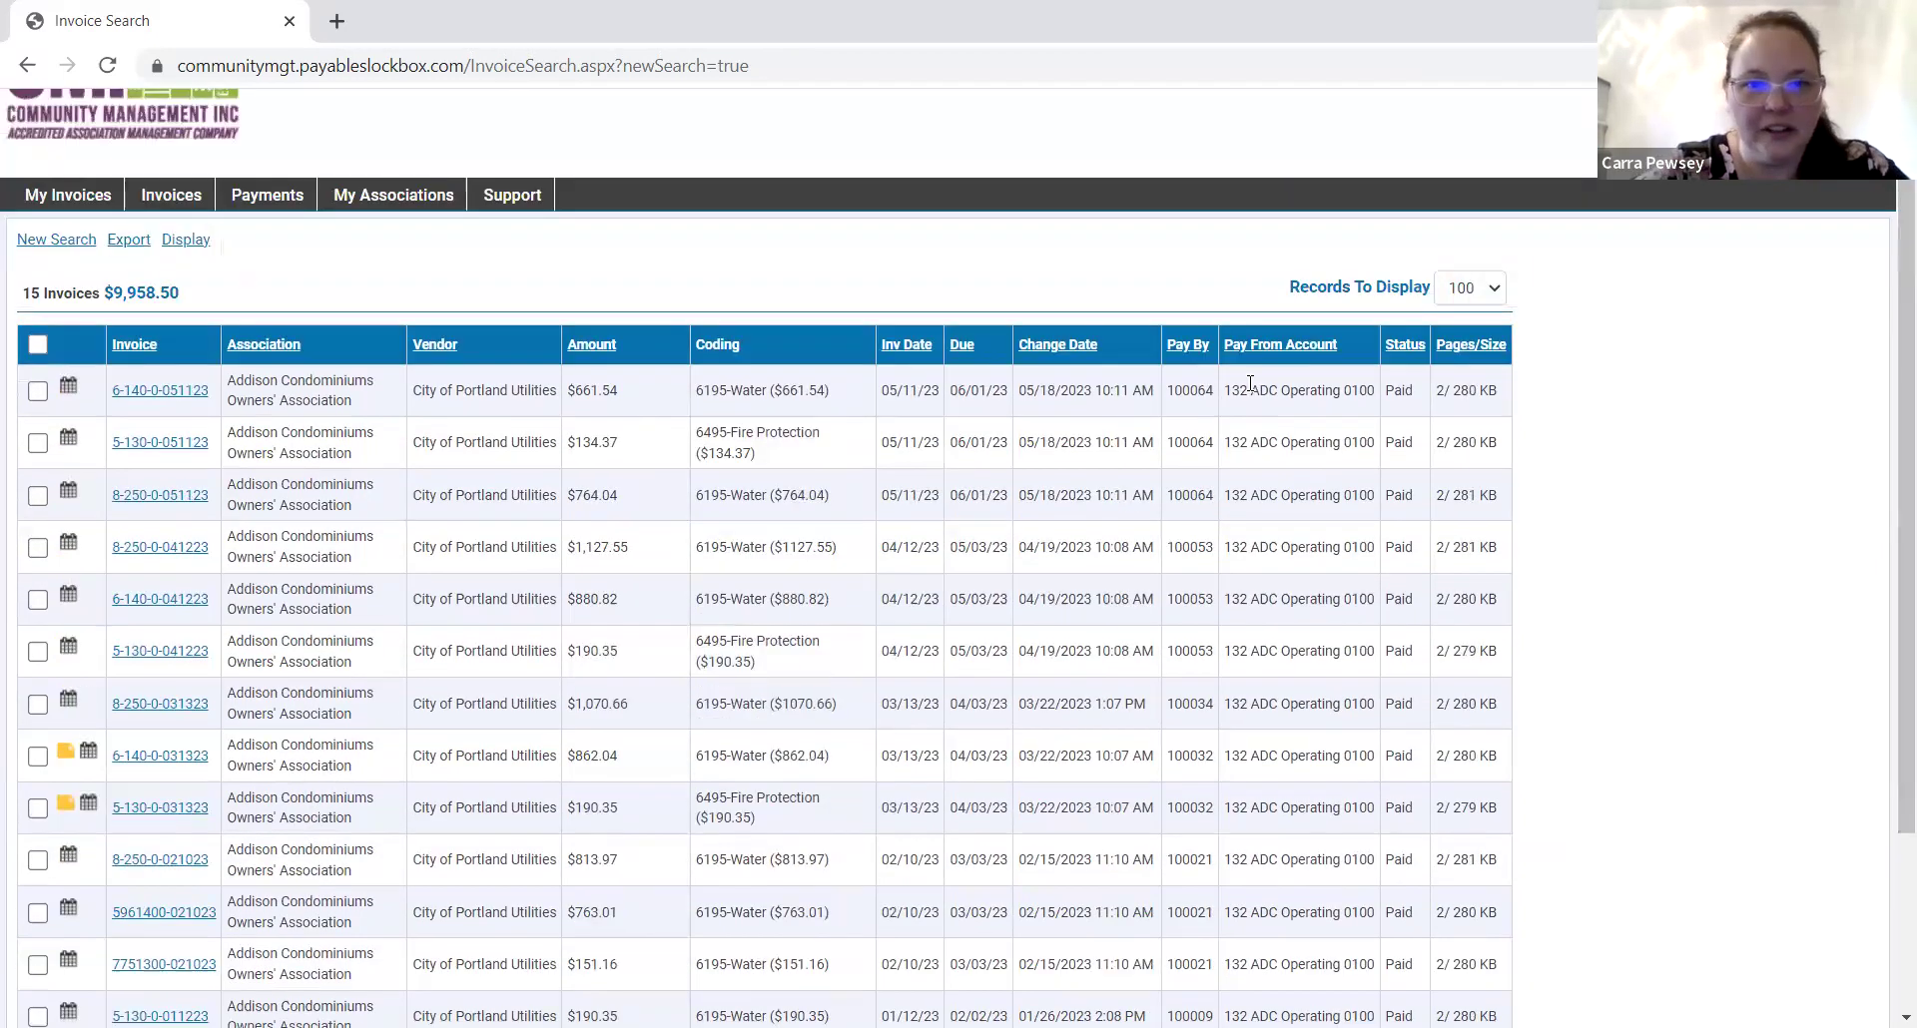
{"action": "left_click", "coordinate": [59, 243]}
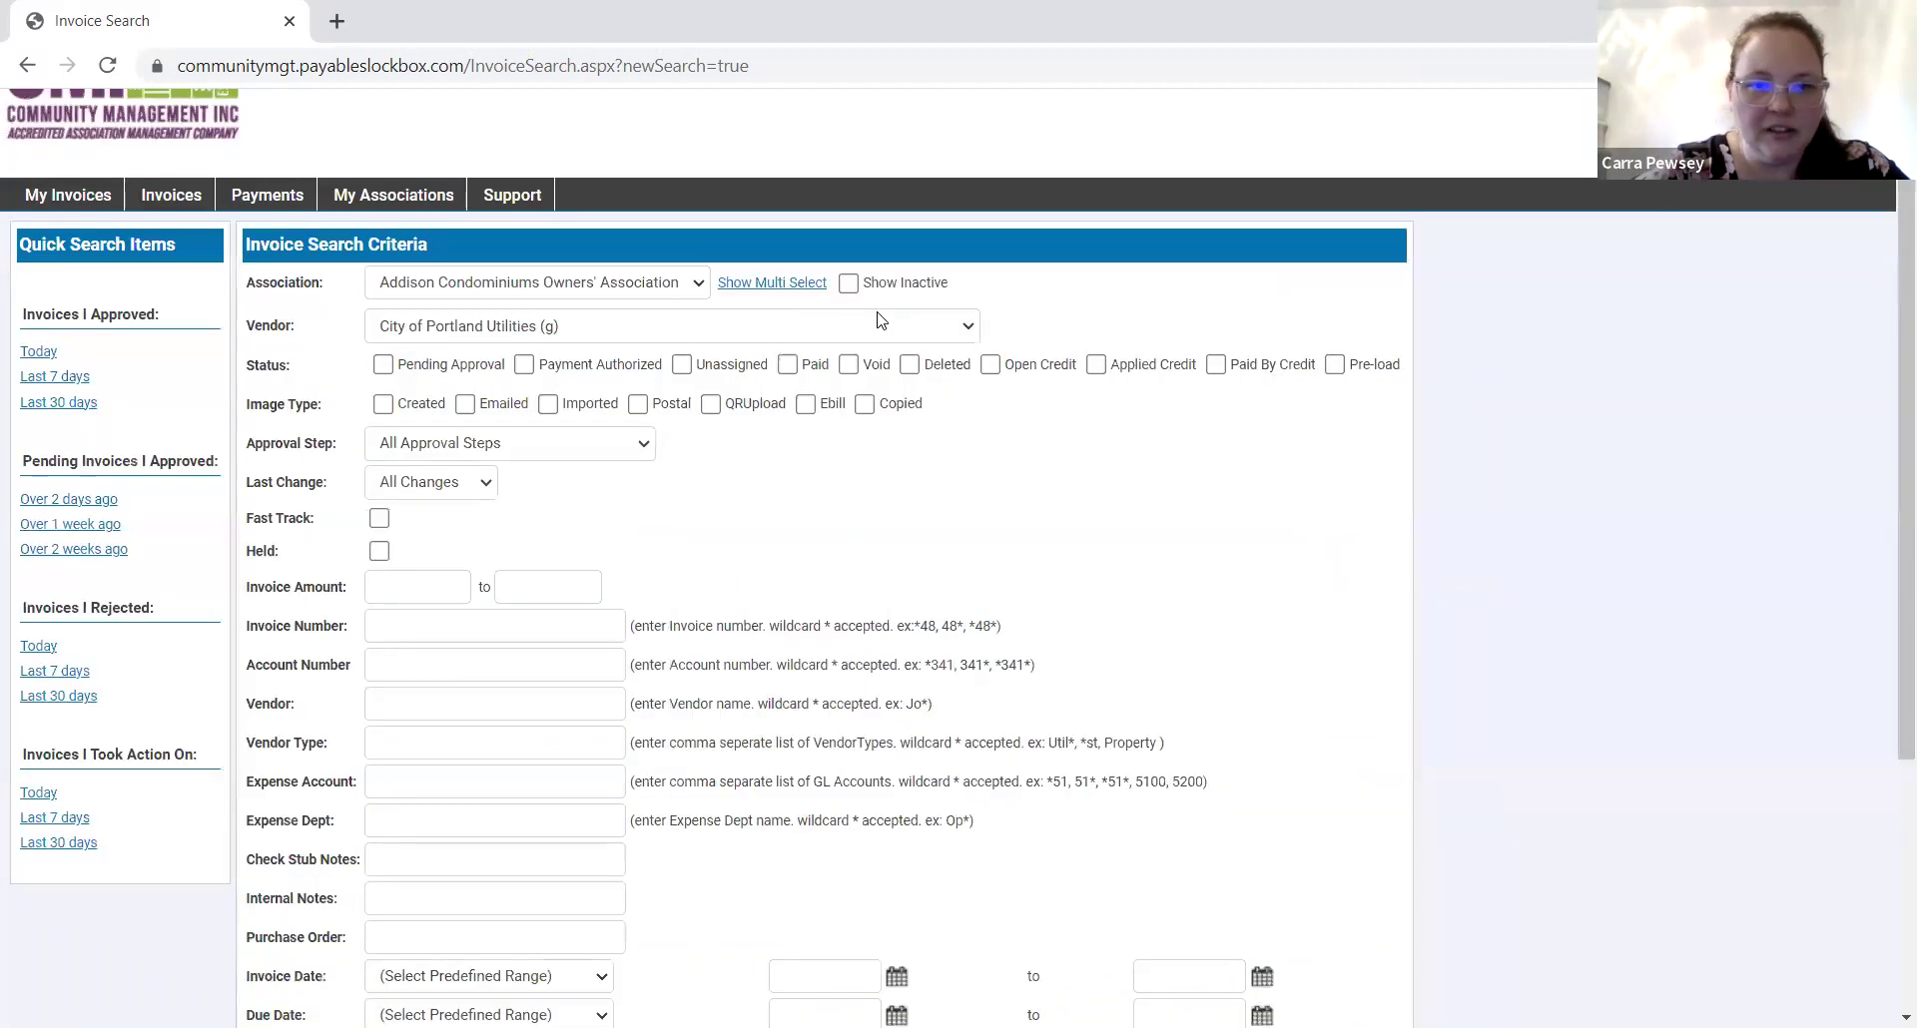
Clear the vendor filter and search Pending Approval invoices, finding 2 totalling $420.38.
{"action": "left_click", "coordinate": [880, 320]}
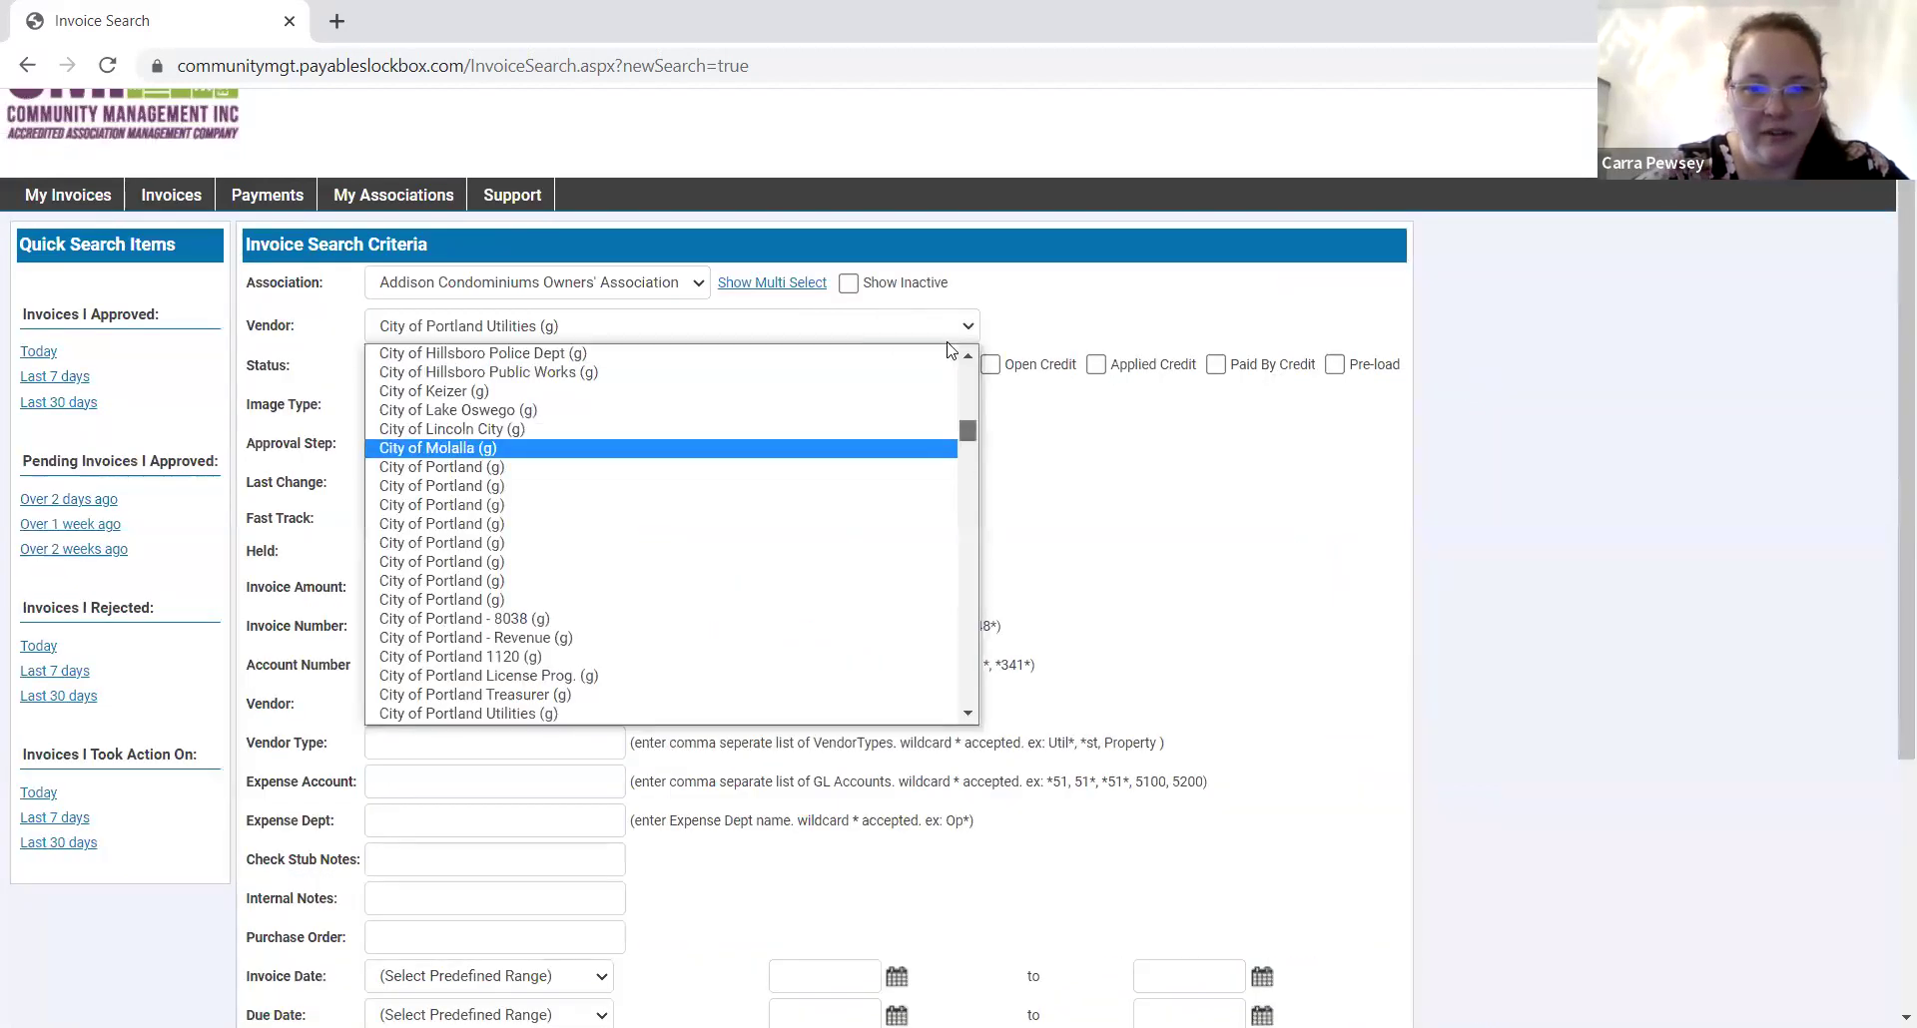
{"action": "scroll", "coordinate": [637, 385], "scroll_direction": "up", "scroll_amount": 10}
{"action": "left_click", "coordinate": [612, 354]}
{"action": "left_click", "coordinate": [383, 365]}
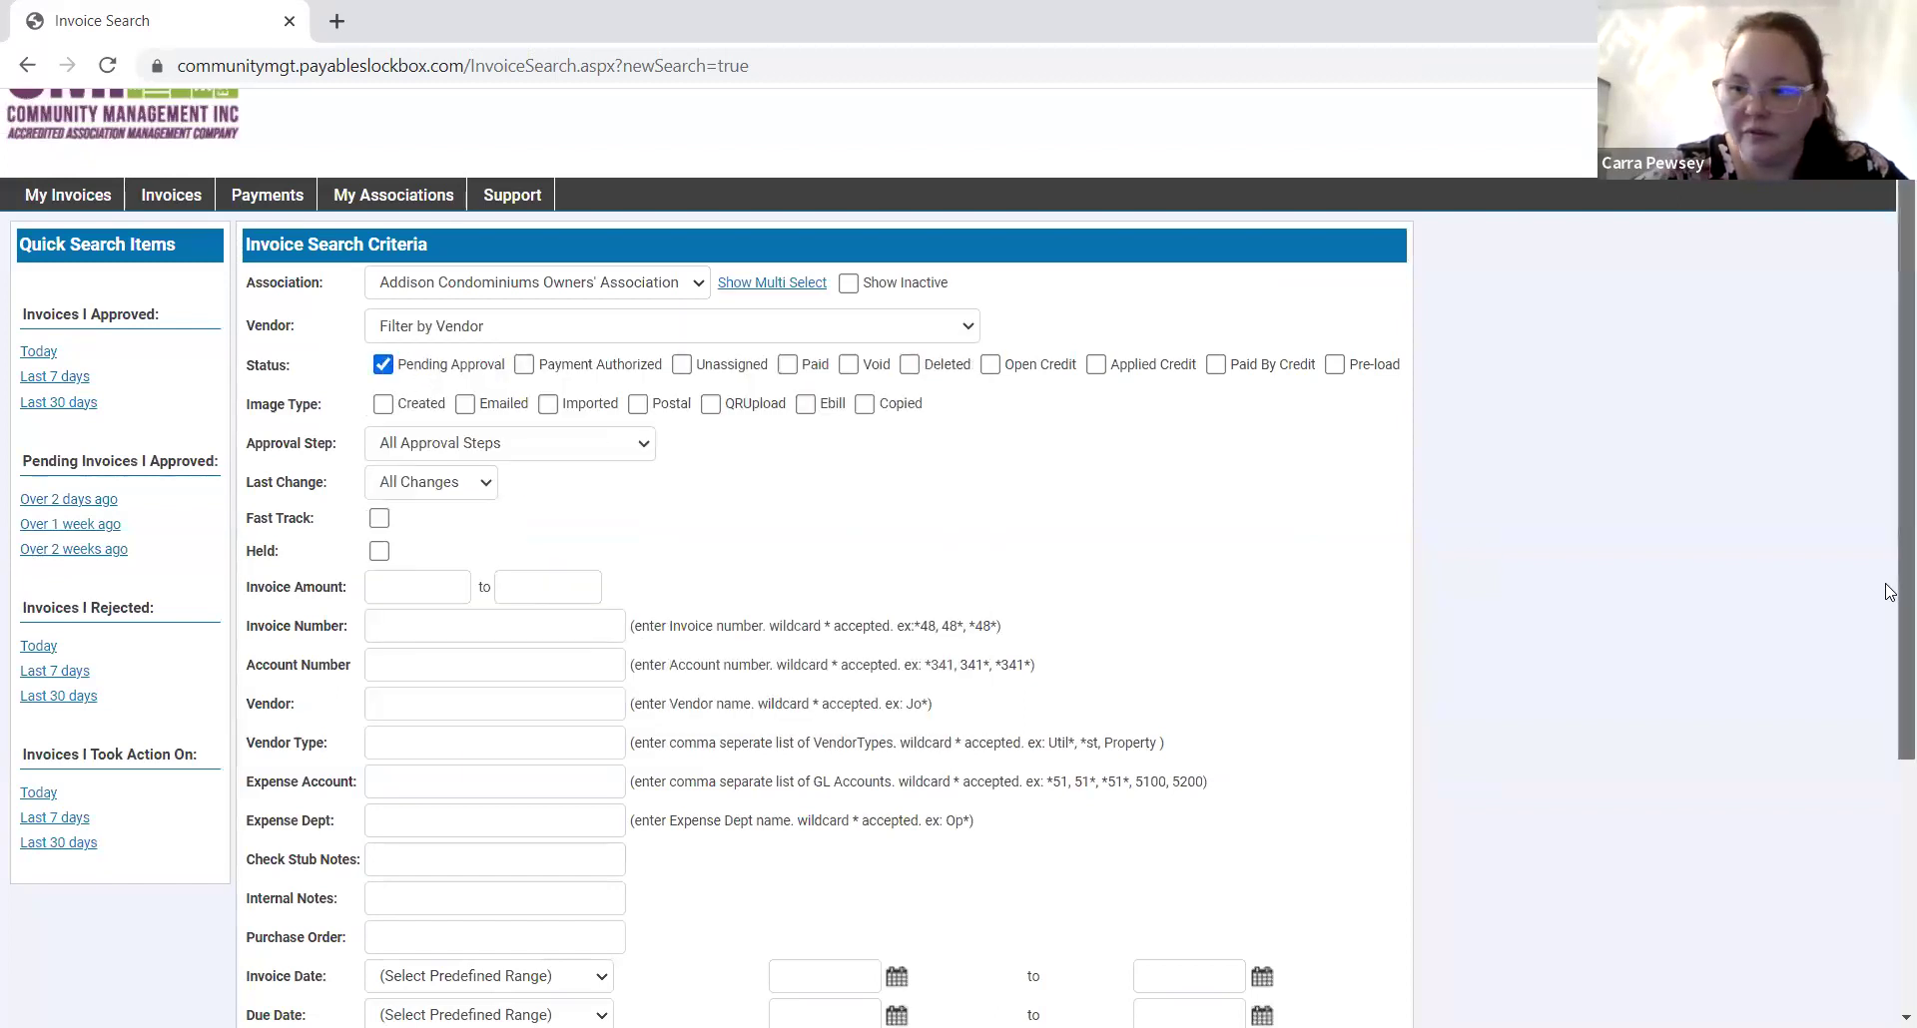
{"action": "scroll", "coordinate": [1889, 596], "scroll_direction": "down", "scroll_amount": 4}
{"action": "left_click", "coordinate": [290, 882]}
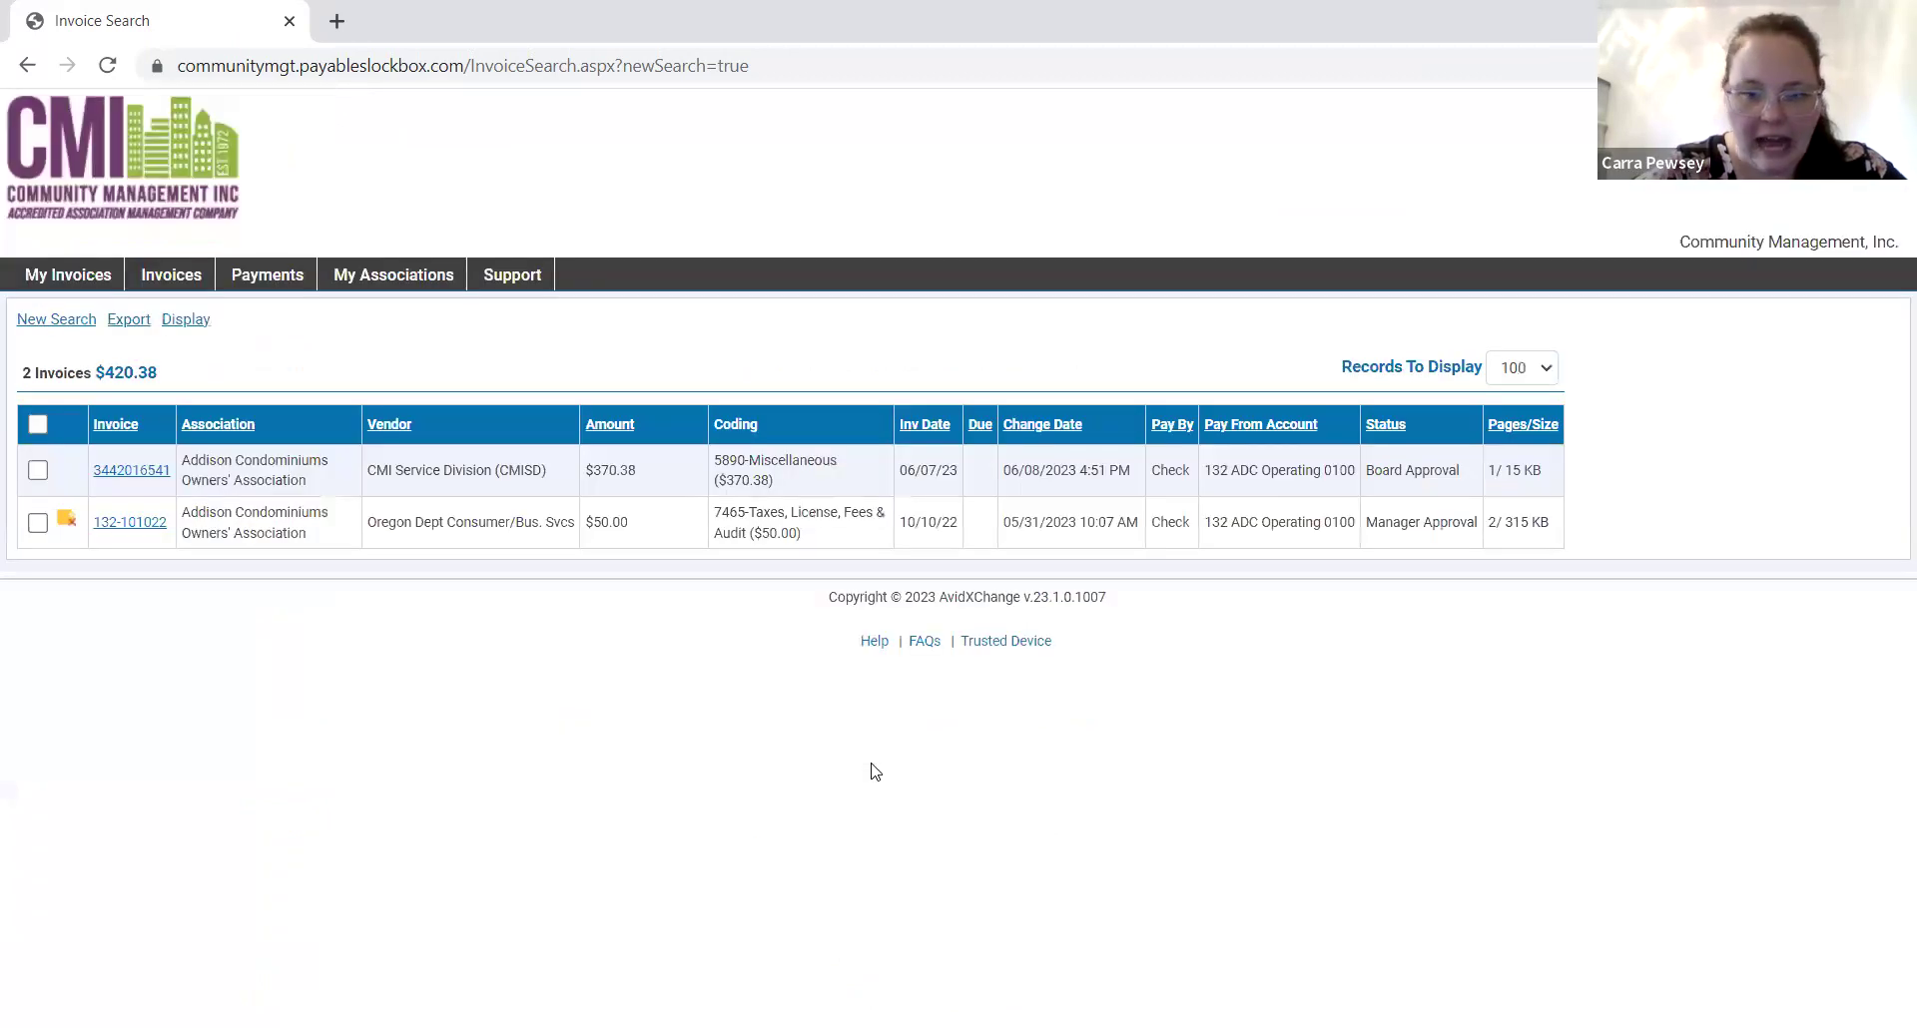
Open invoice 132-101022's details and check request PDF, then a new blank browser tab.
{"action": "mouse_move", "coordinate": [123, 534]}
{"action": "left_click", "coordinate": [123, 534]}
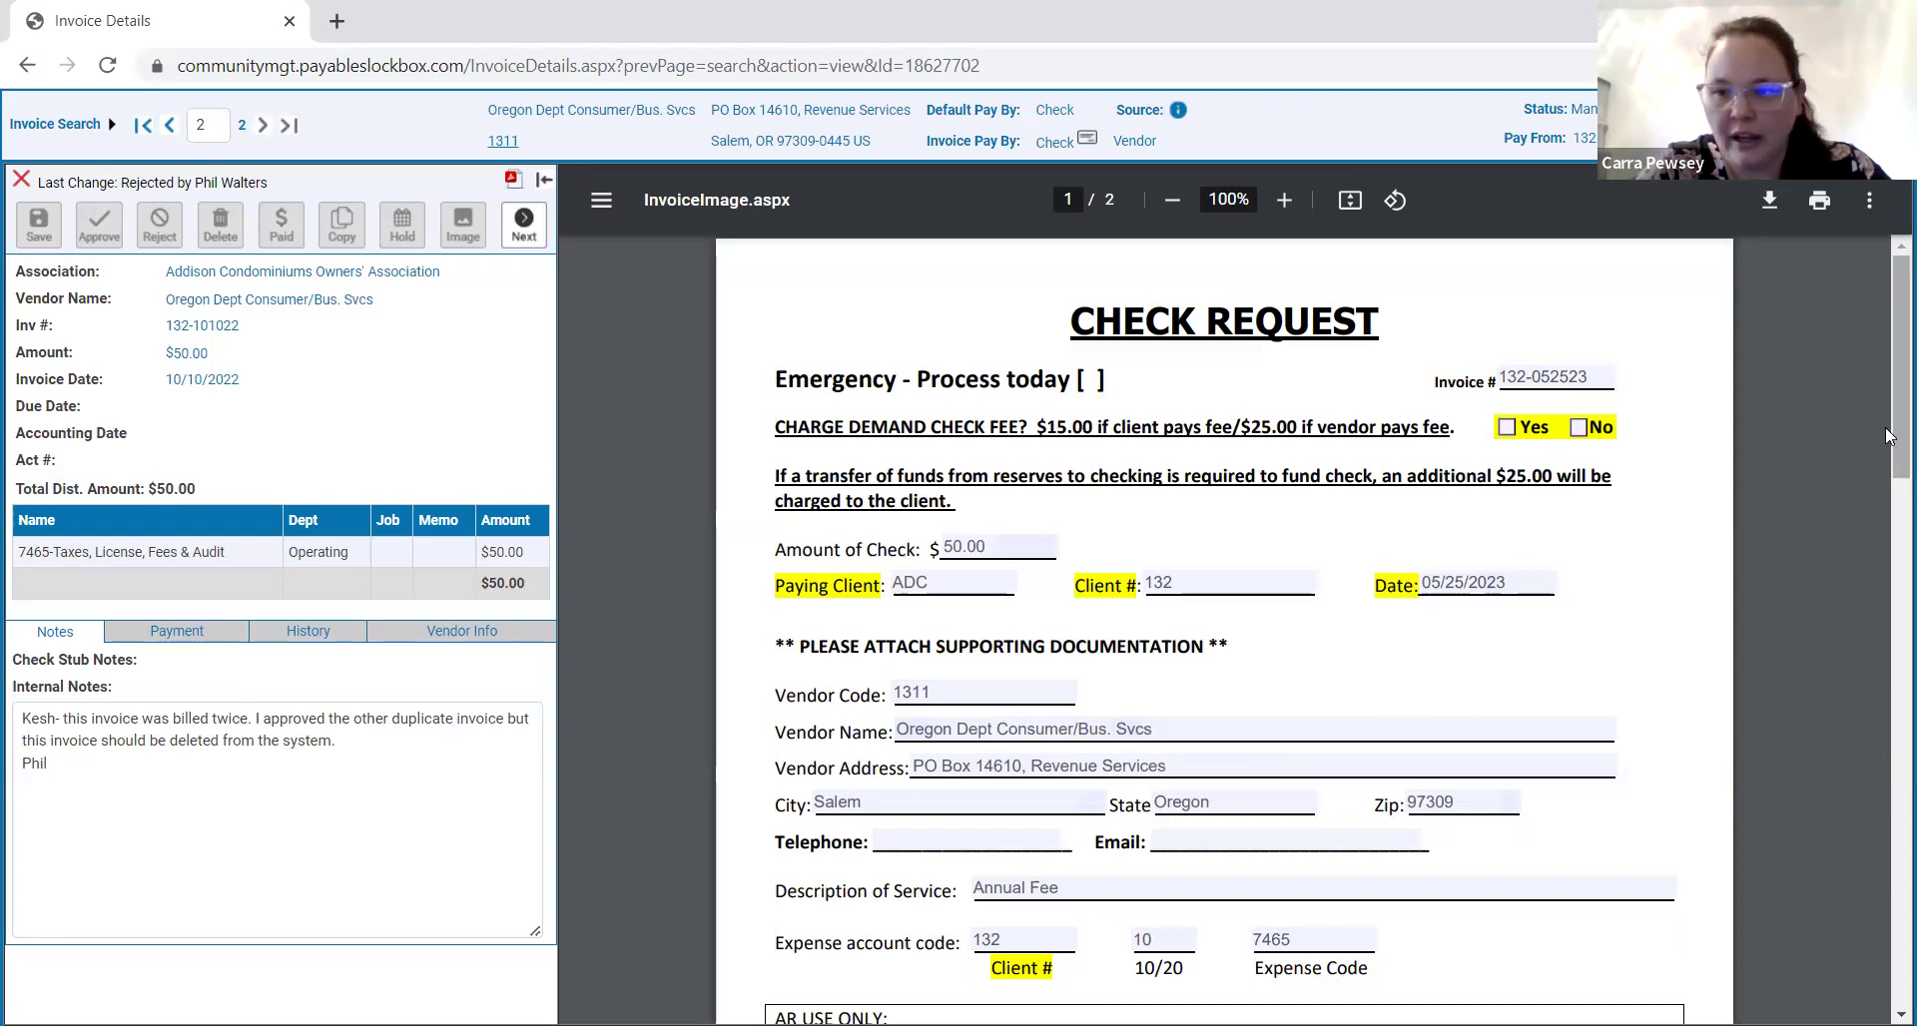
{"action": "left_click_drag", "start_coordinate": [1890, 470], "coordinate": [1887, 968]}
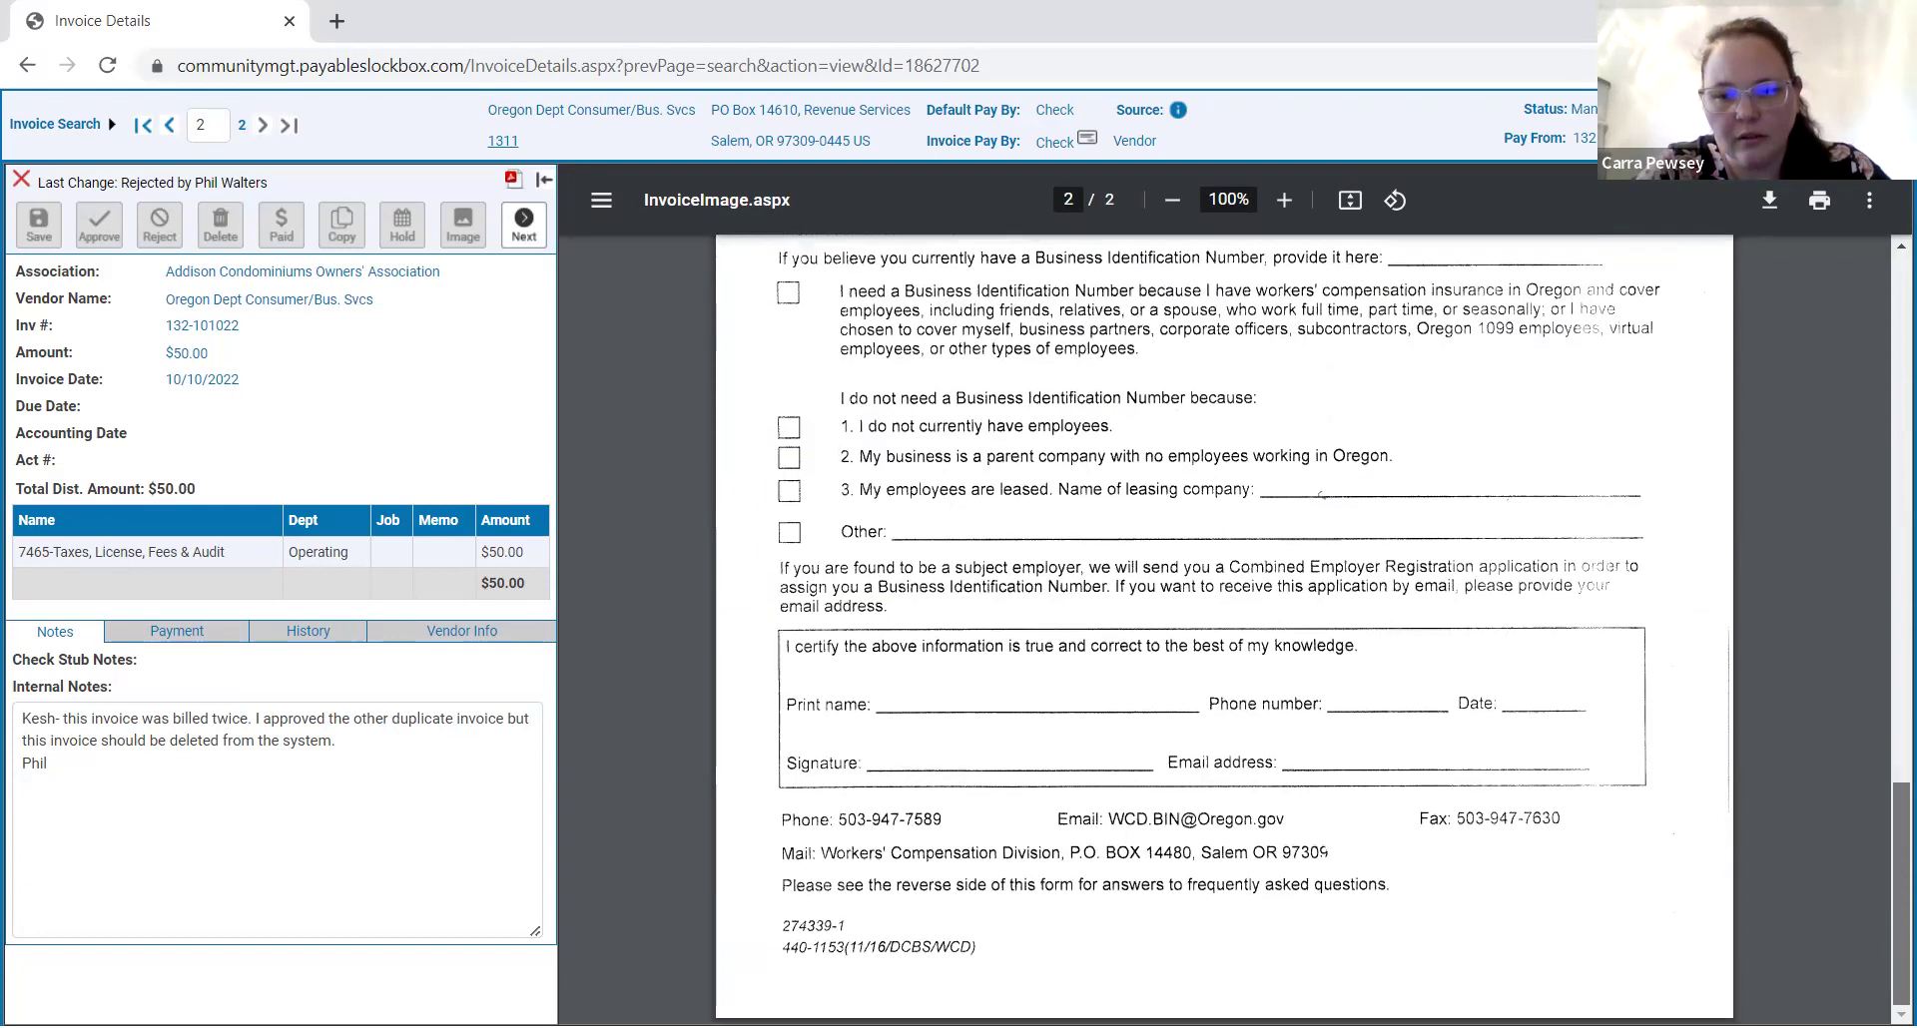
{"action": "scroll", "coordinate": [1889, 852], "scroll_direction": "up", "scroll_amount": 10}
{"action": "scroll", "coordinate": [1890, 852], "scroll_direction": "up", "scroll_amount": 6}
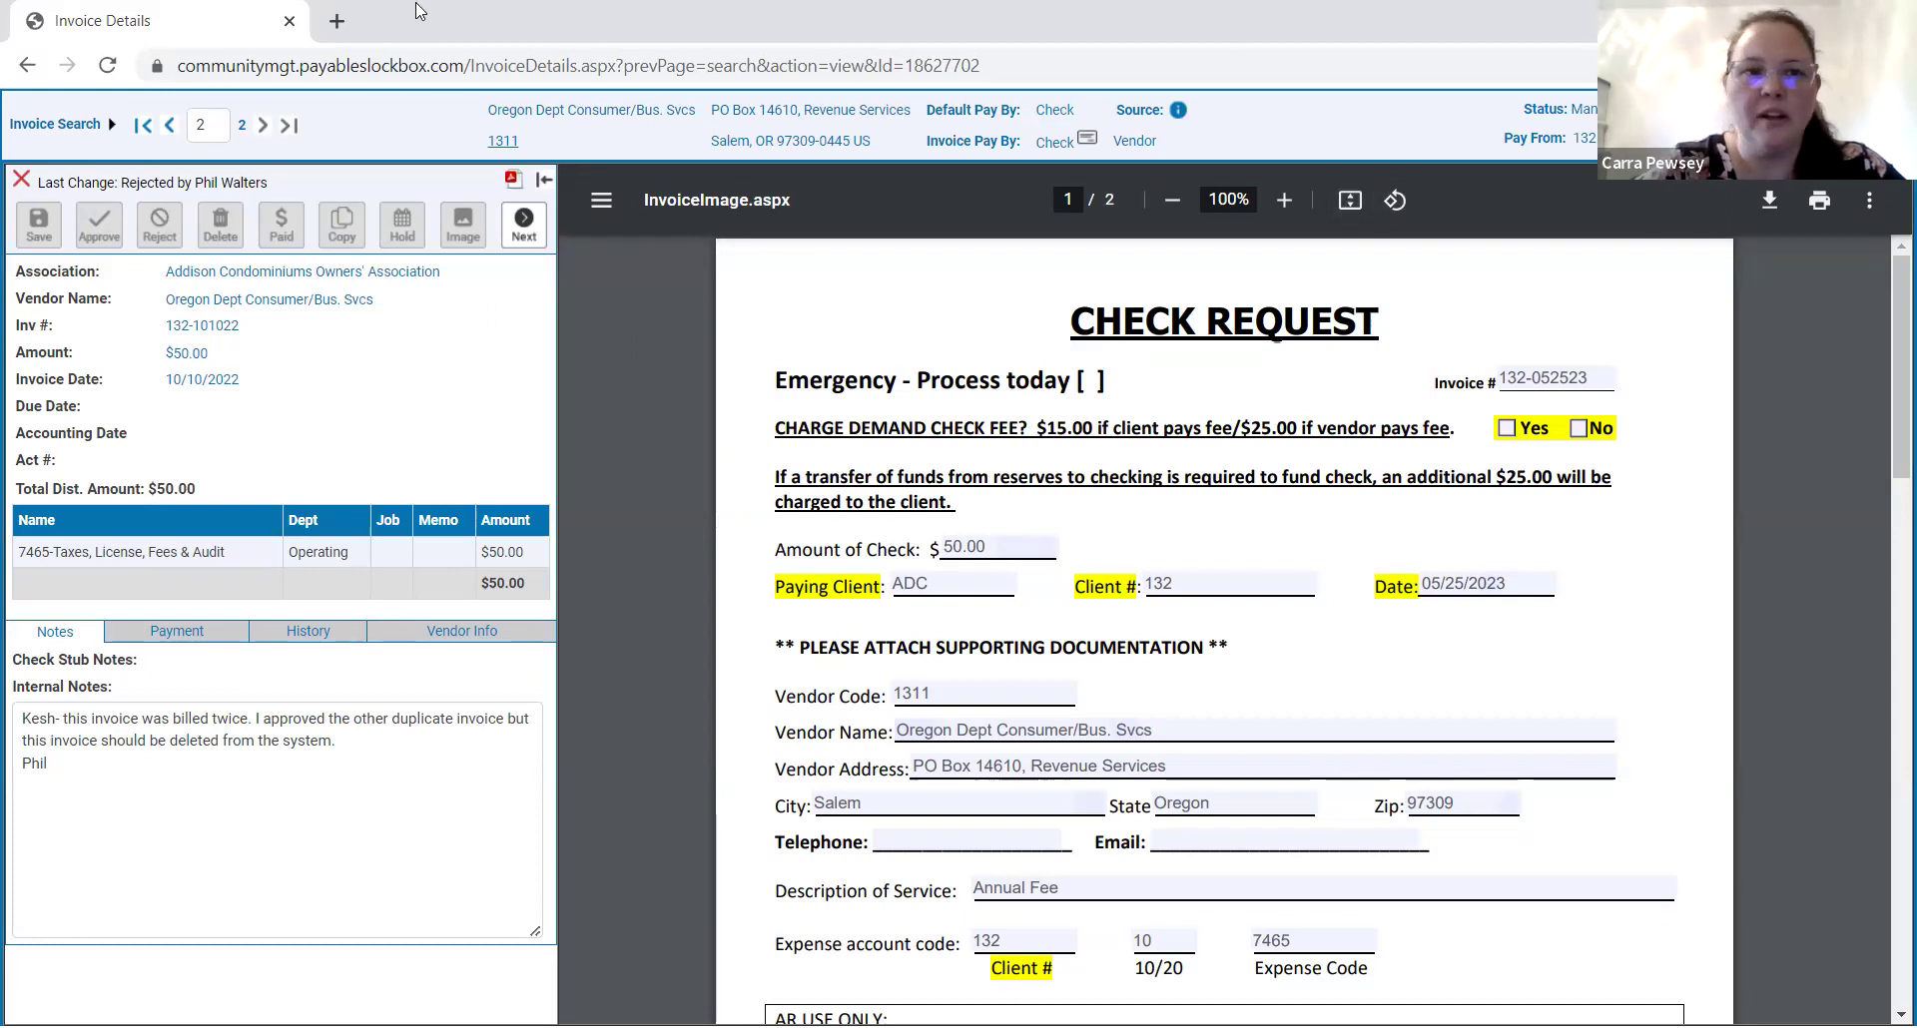
{"action": "left_click", "coordinate": [337, 21]}
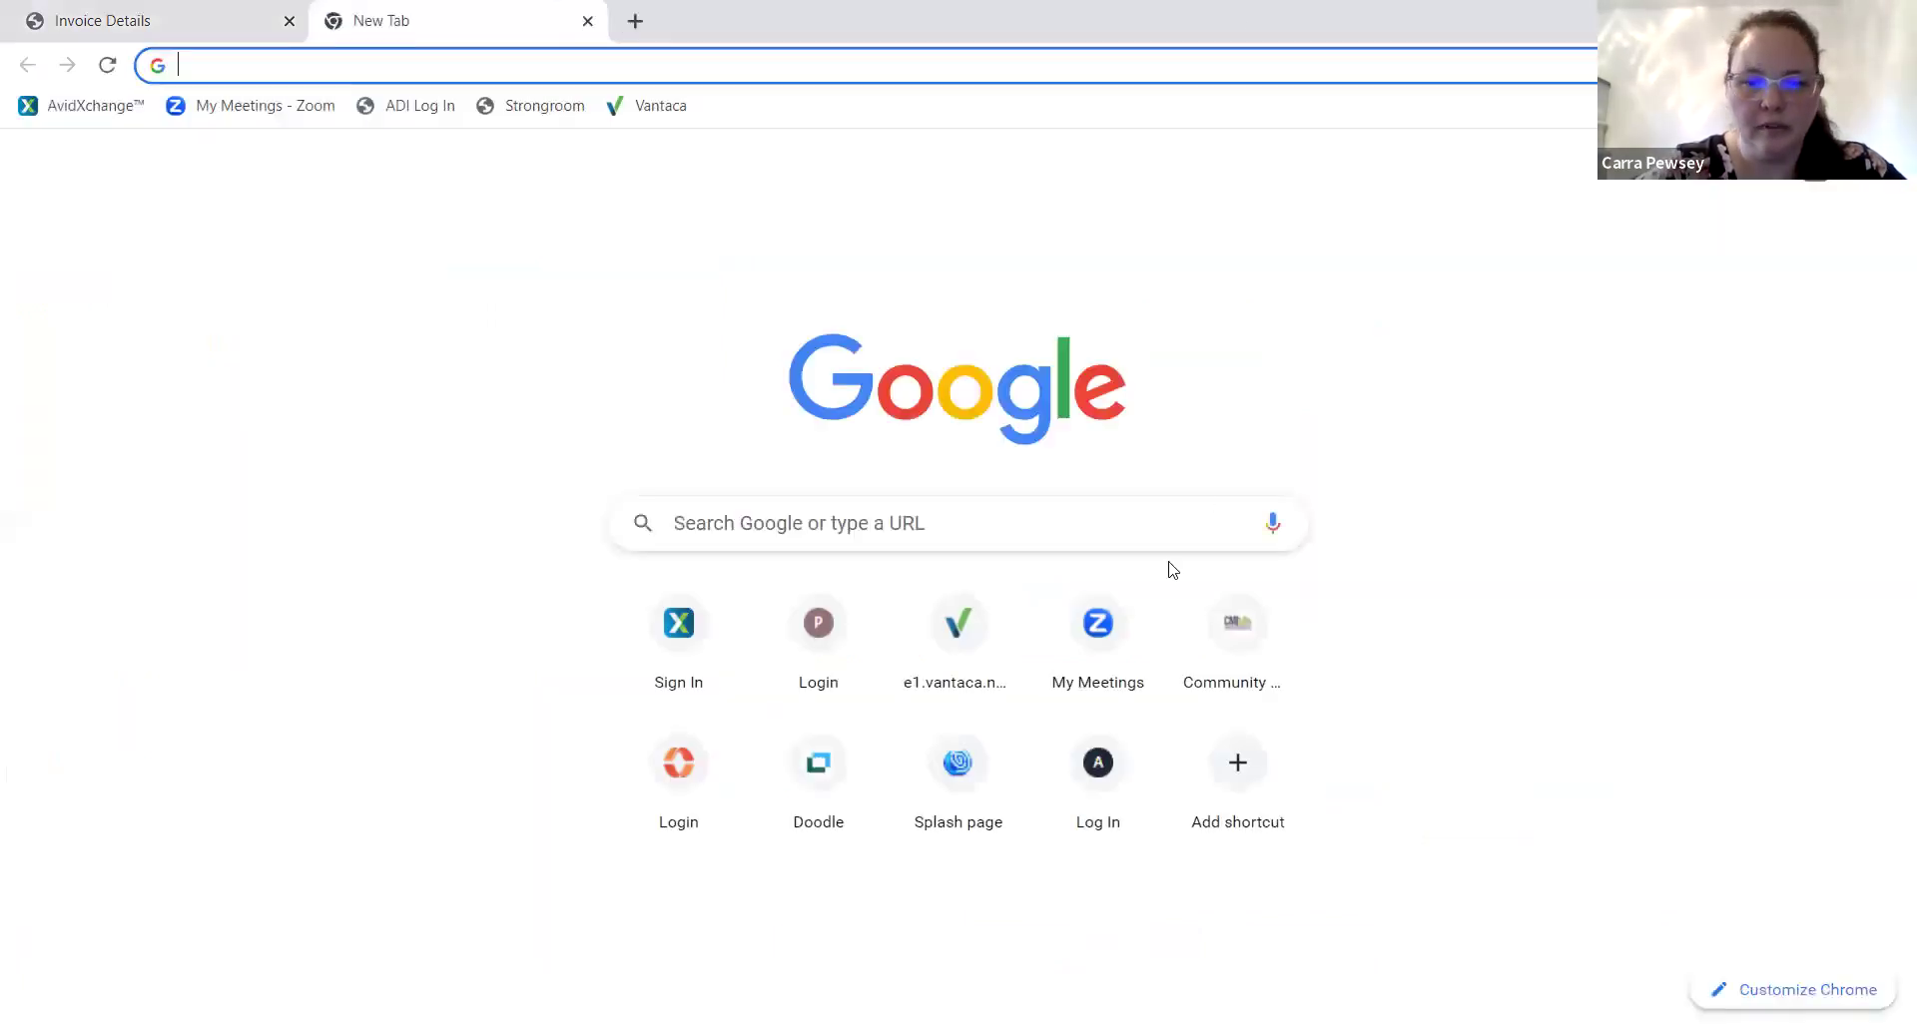
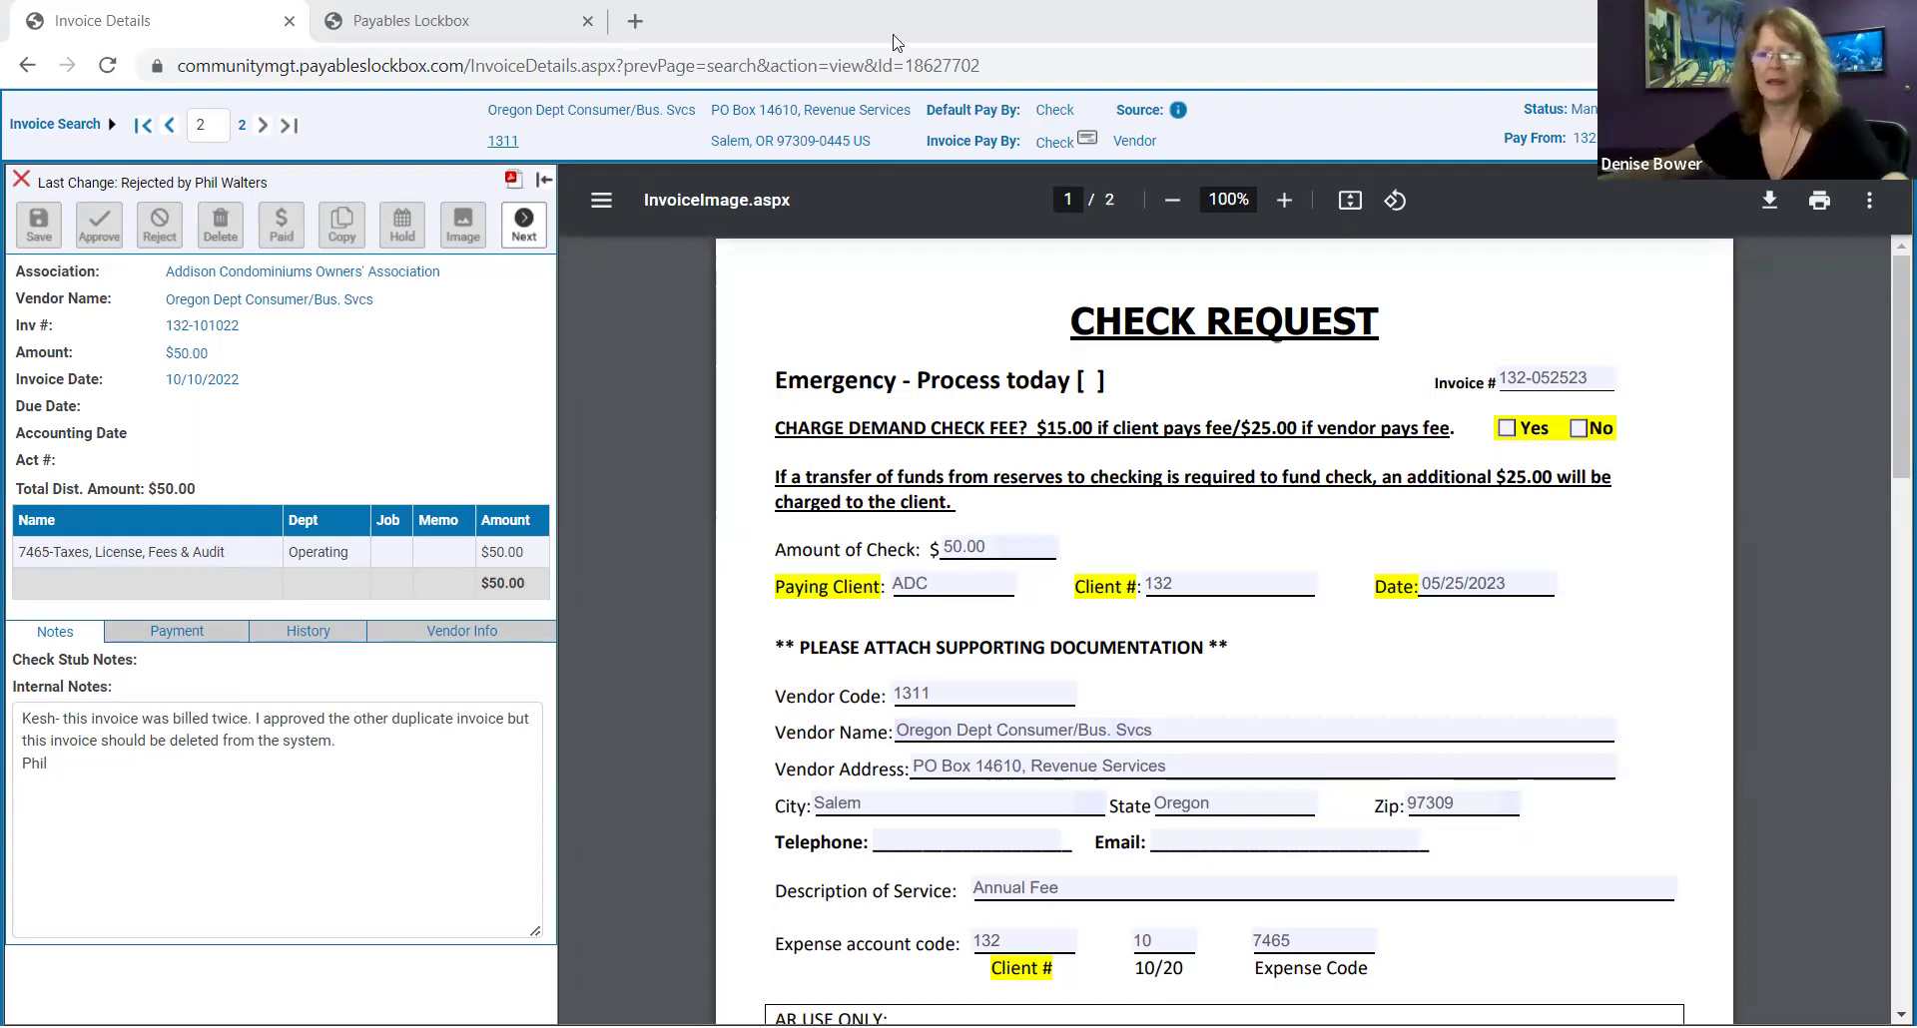
Reload invoice 132-101022's details page so its fields appear as editable beside the check request.
{"action": "left_click", "coordinate": [108, 65]}
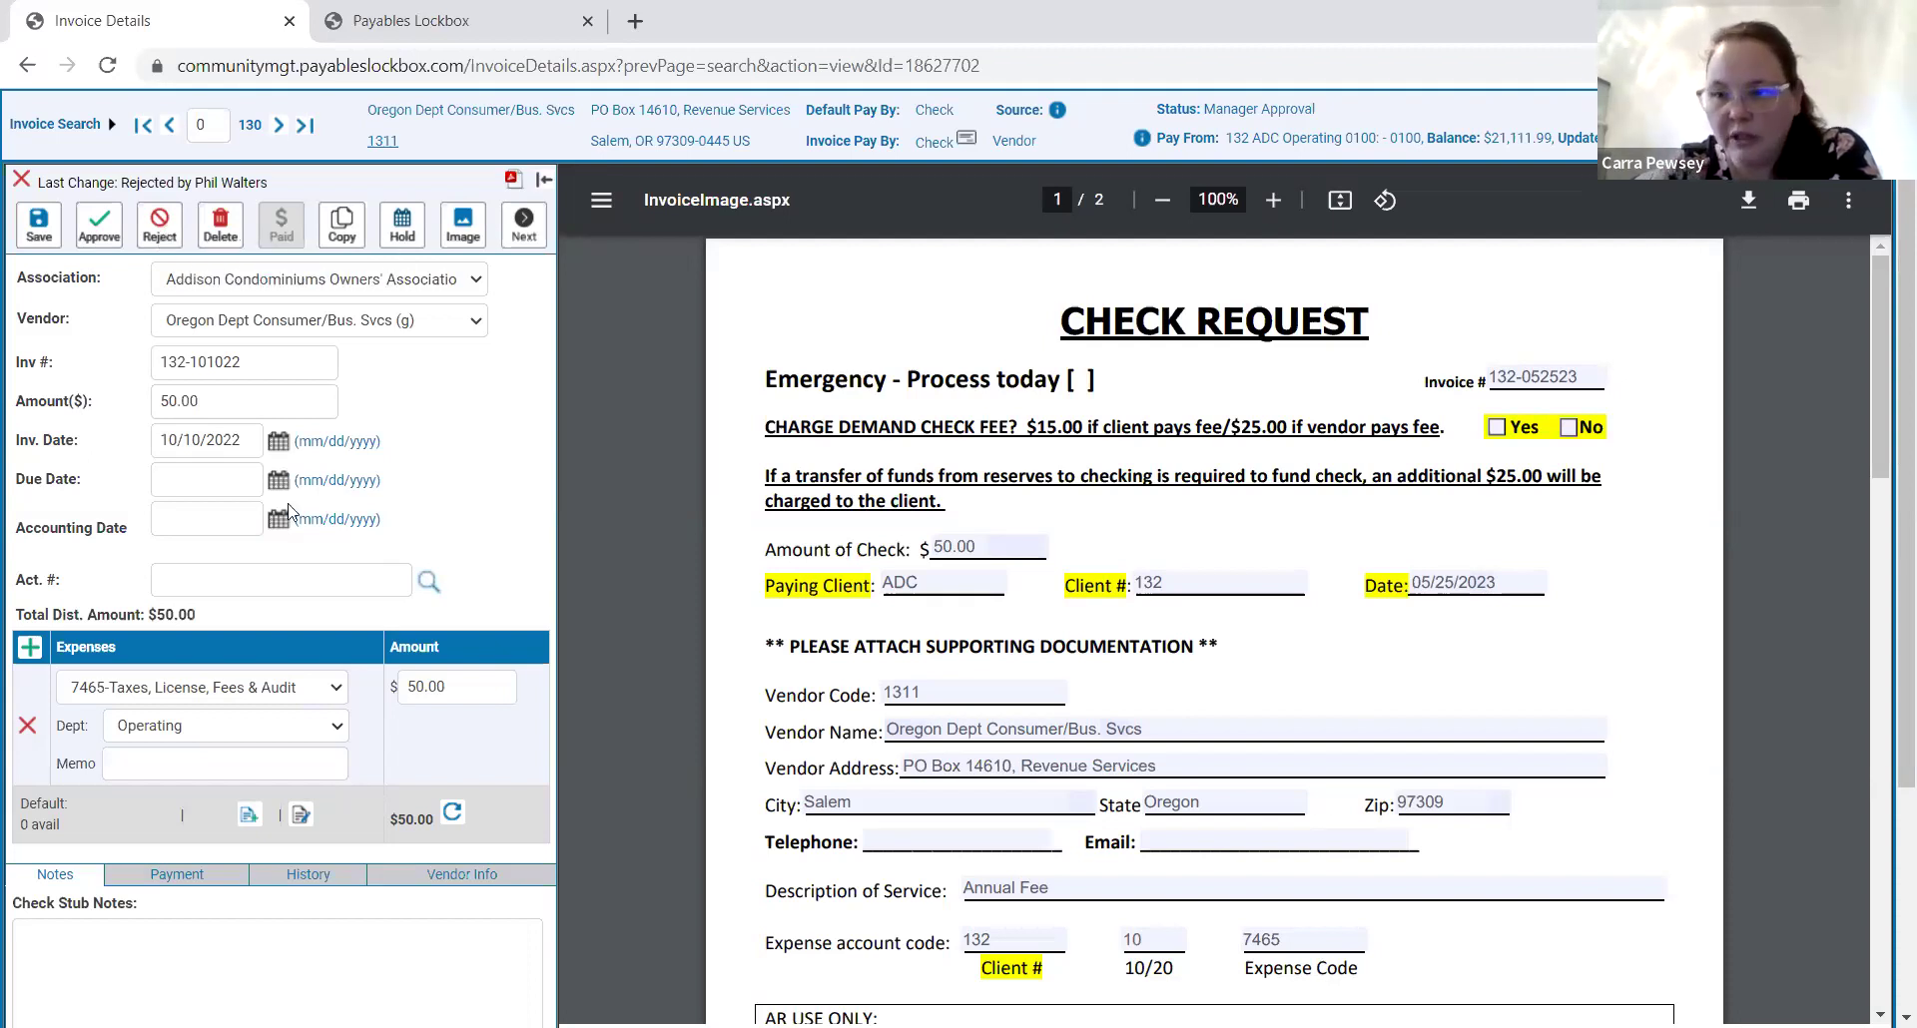
Replace the old Internal Notes text with an initialled note reading 'duplicate please delete.'.
{"action": "scroll", "coordinate": [290, 511], "scroll_direction": "down", "scroll_amount": 3}
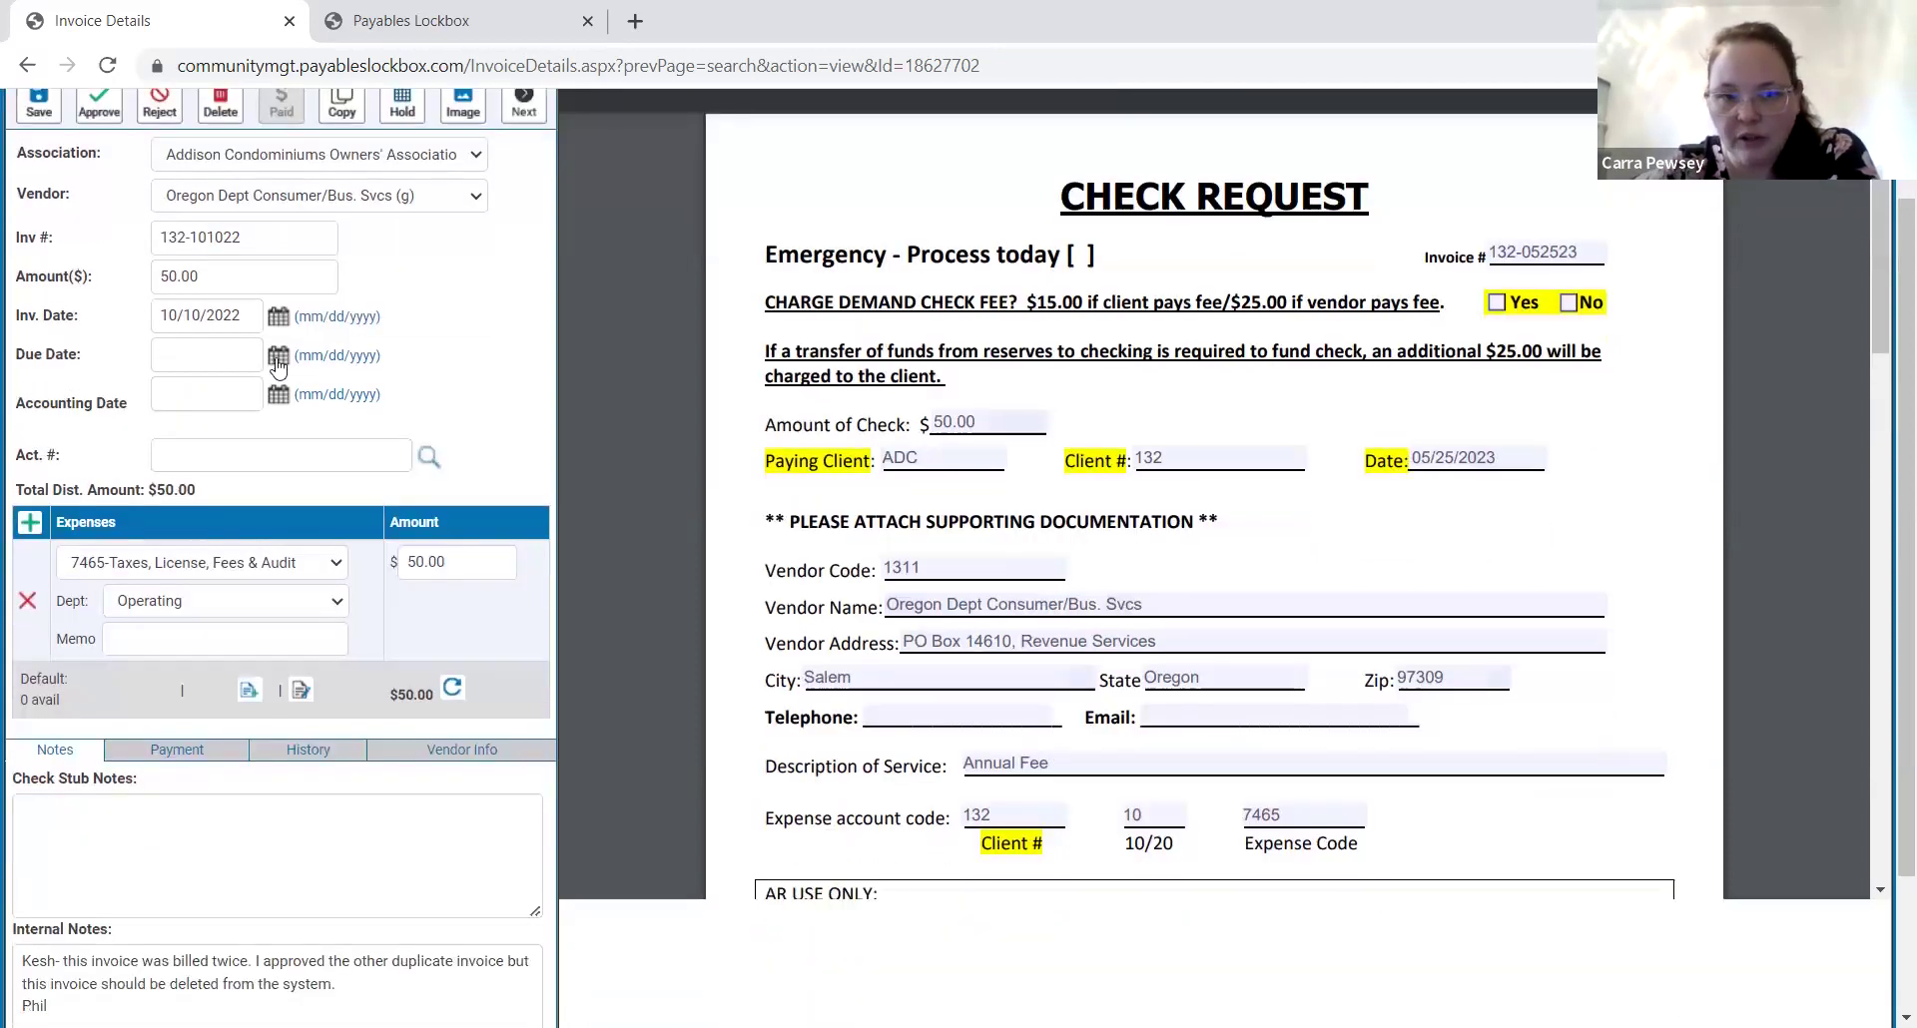
{"action": "left_click_drag", "start_coordinate": [66, 834], "coordinate": [5, 789]}
{"action": "key", "text": "BackSpace"}
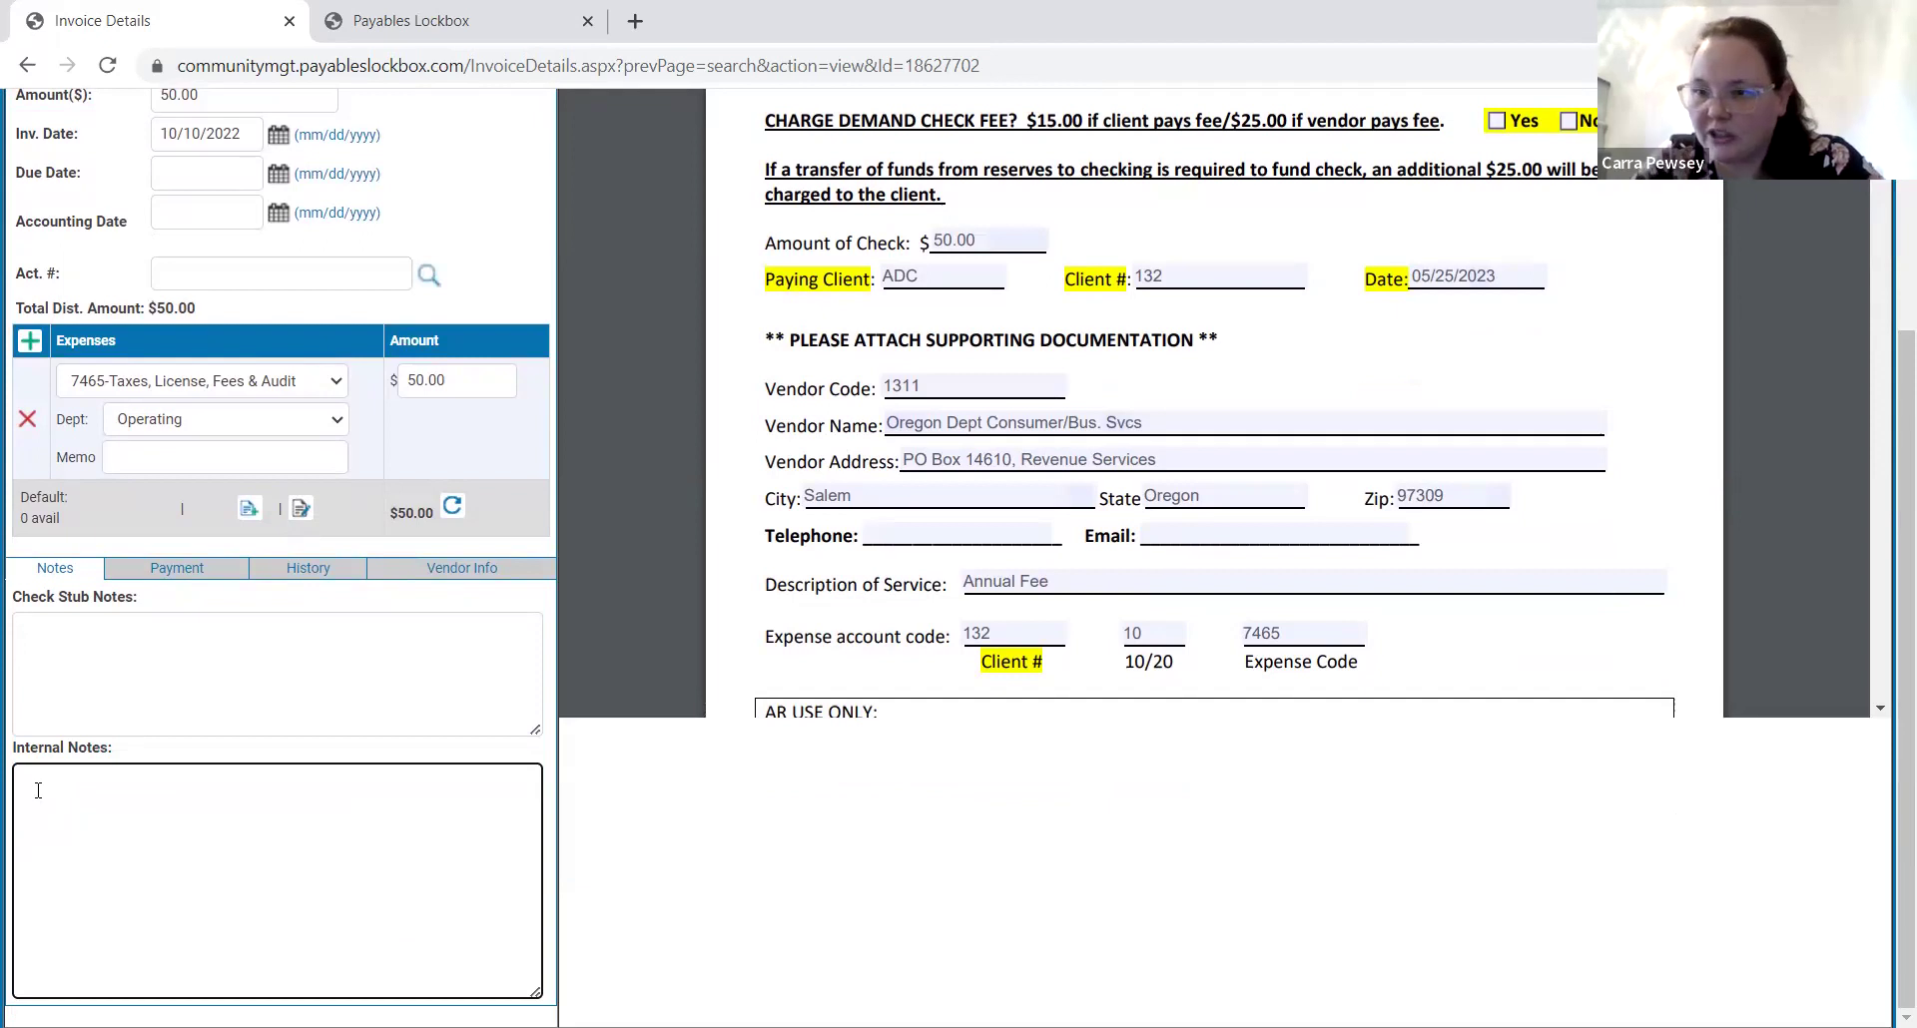
{"action": "type", "text": "cep "}
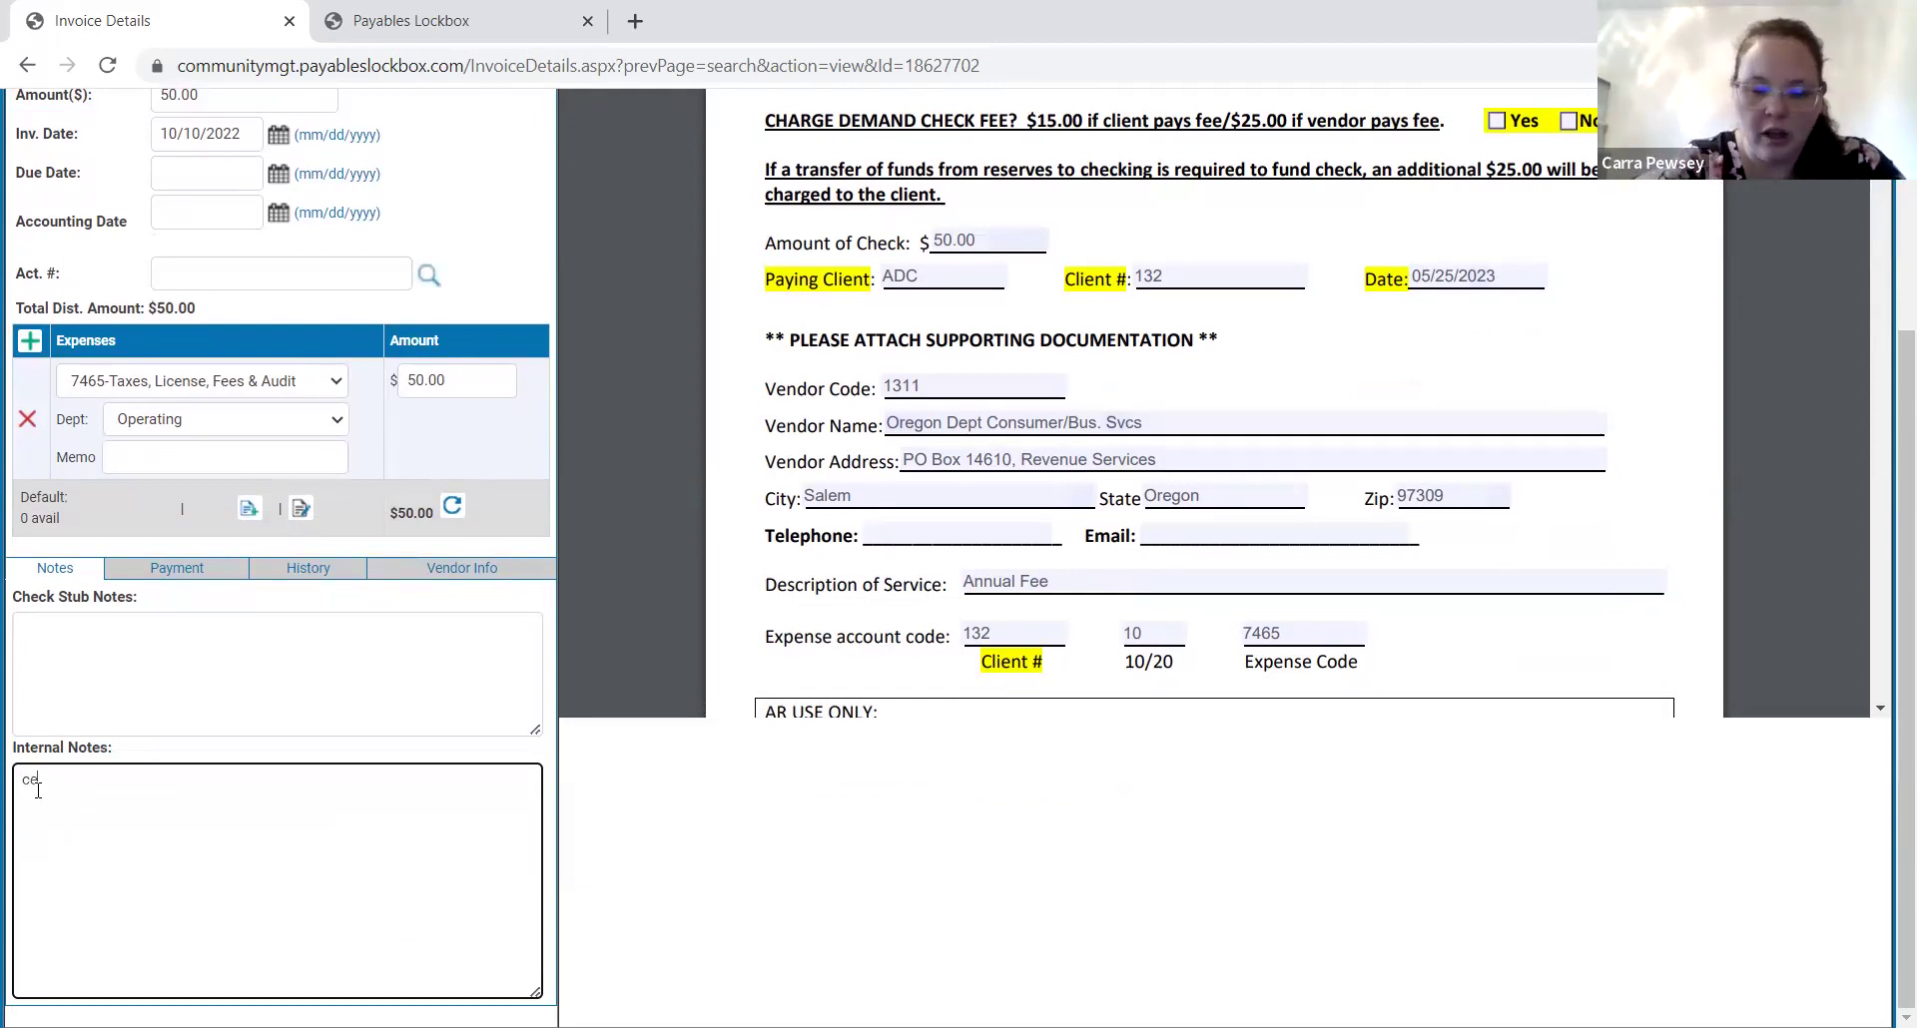
{"action": "type", "text": "- du"}
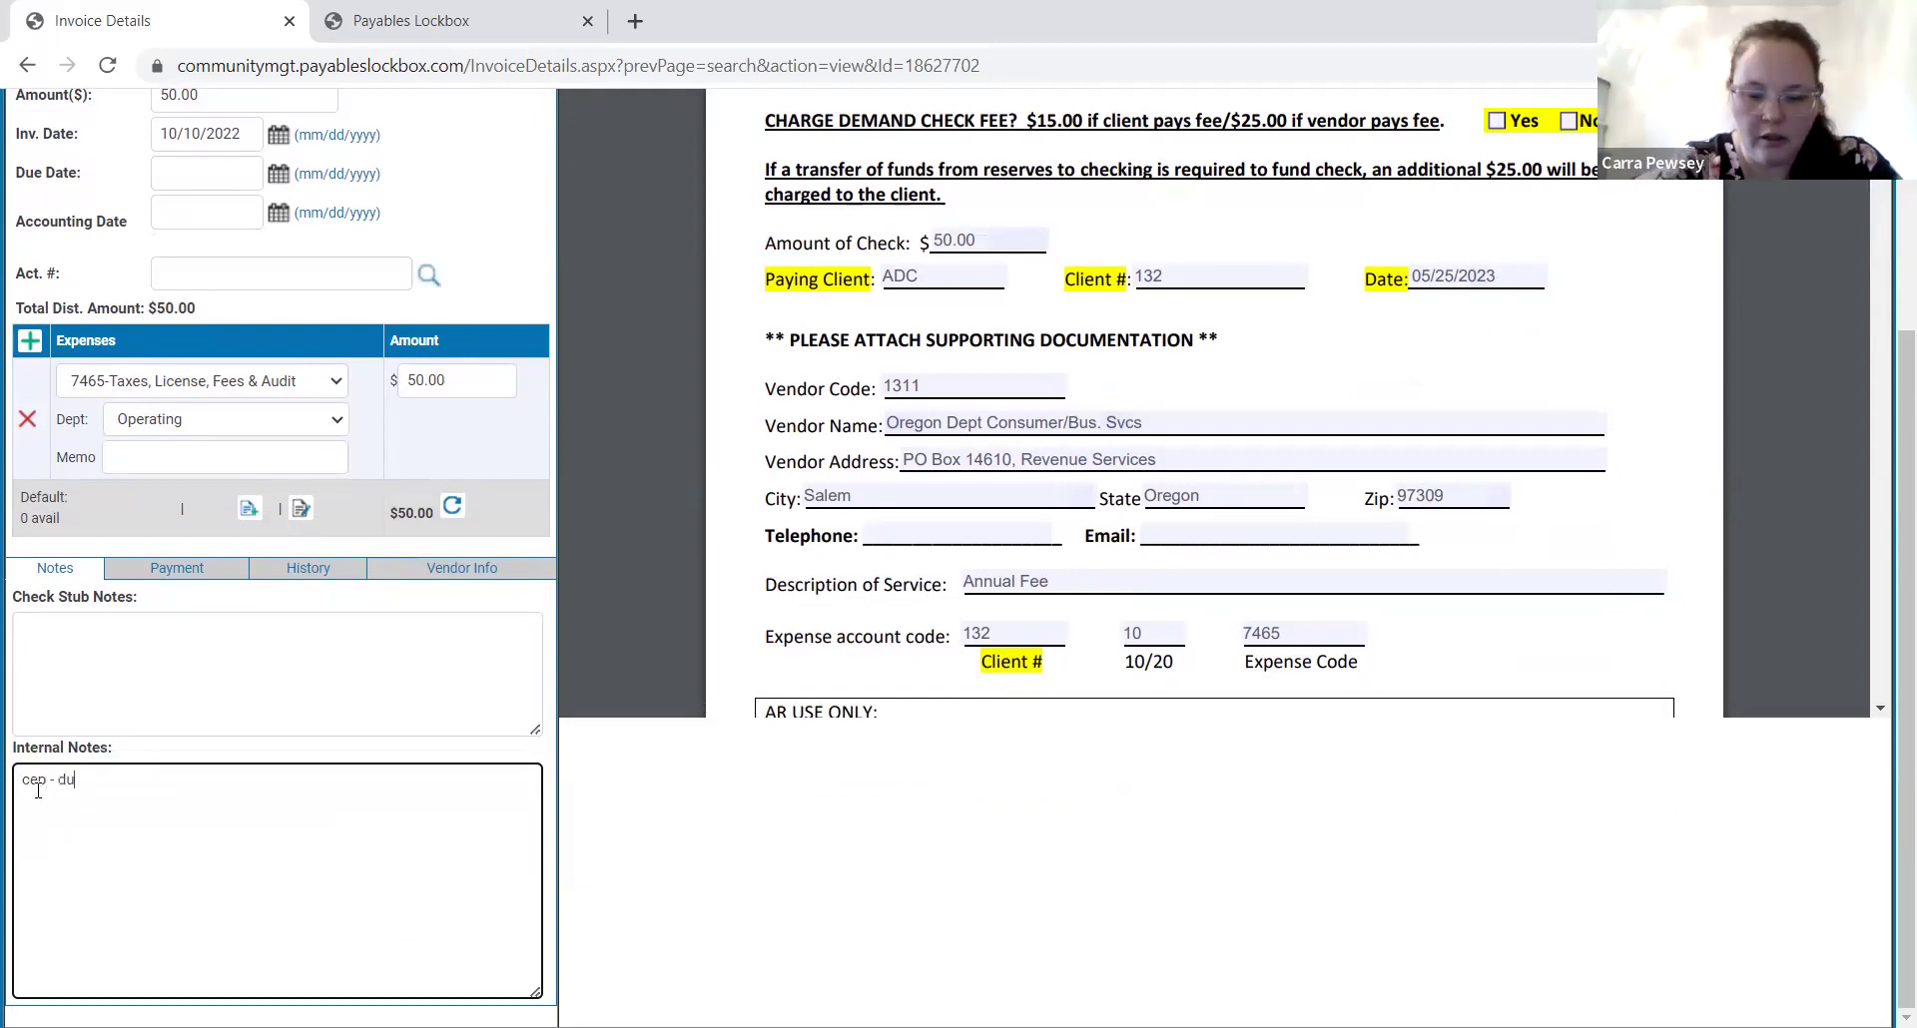
{"action": "type", "text": "plicate p"}
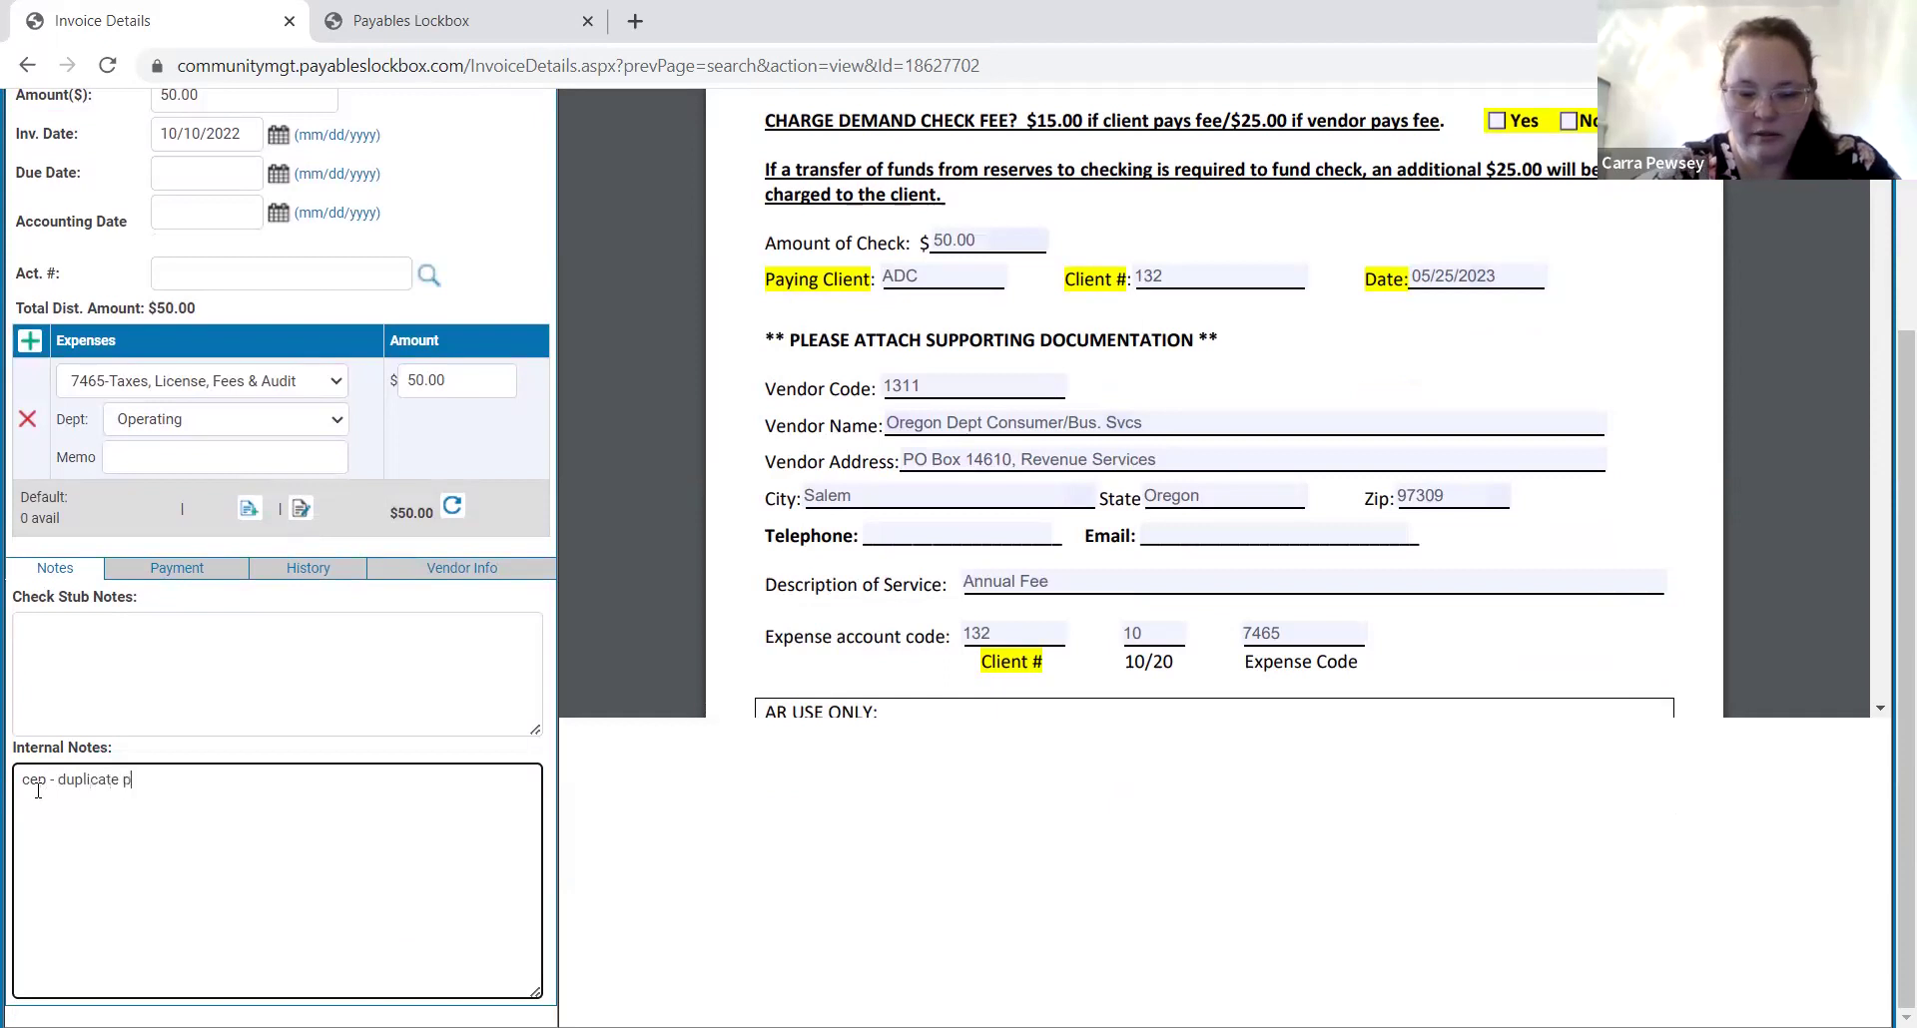
{"action": "type", "text": "lease delete."}
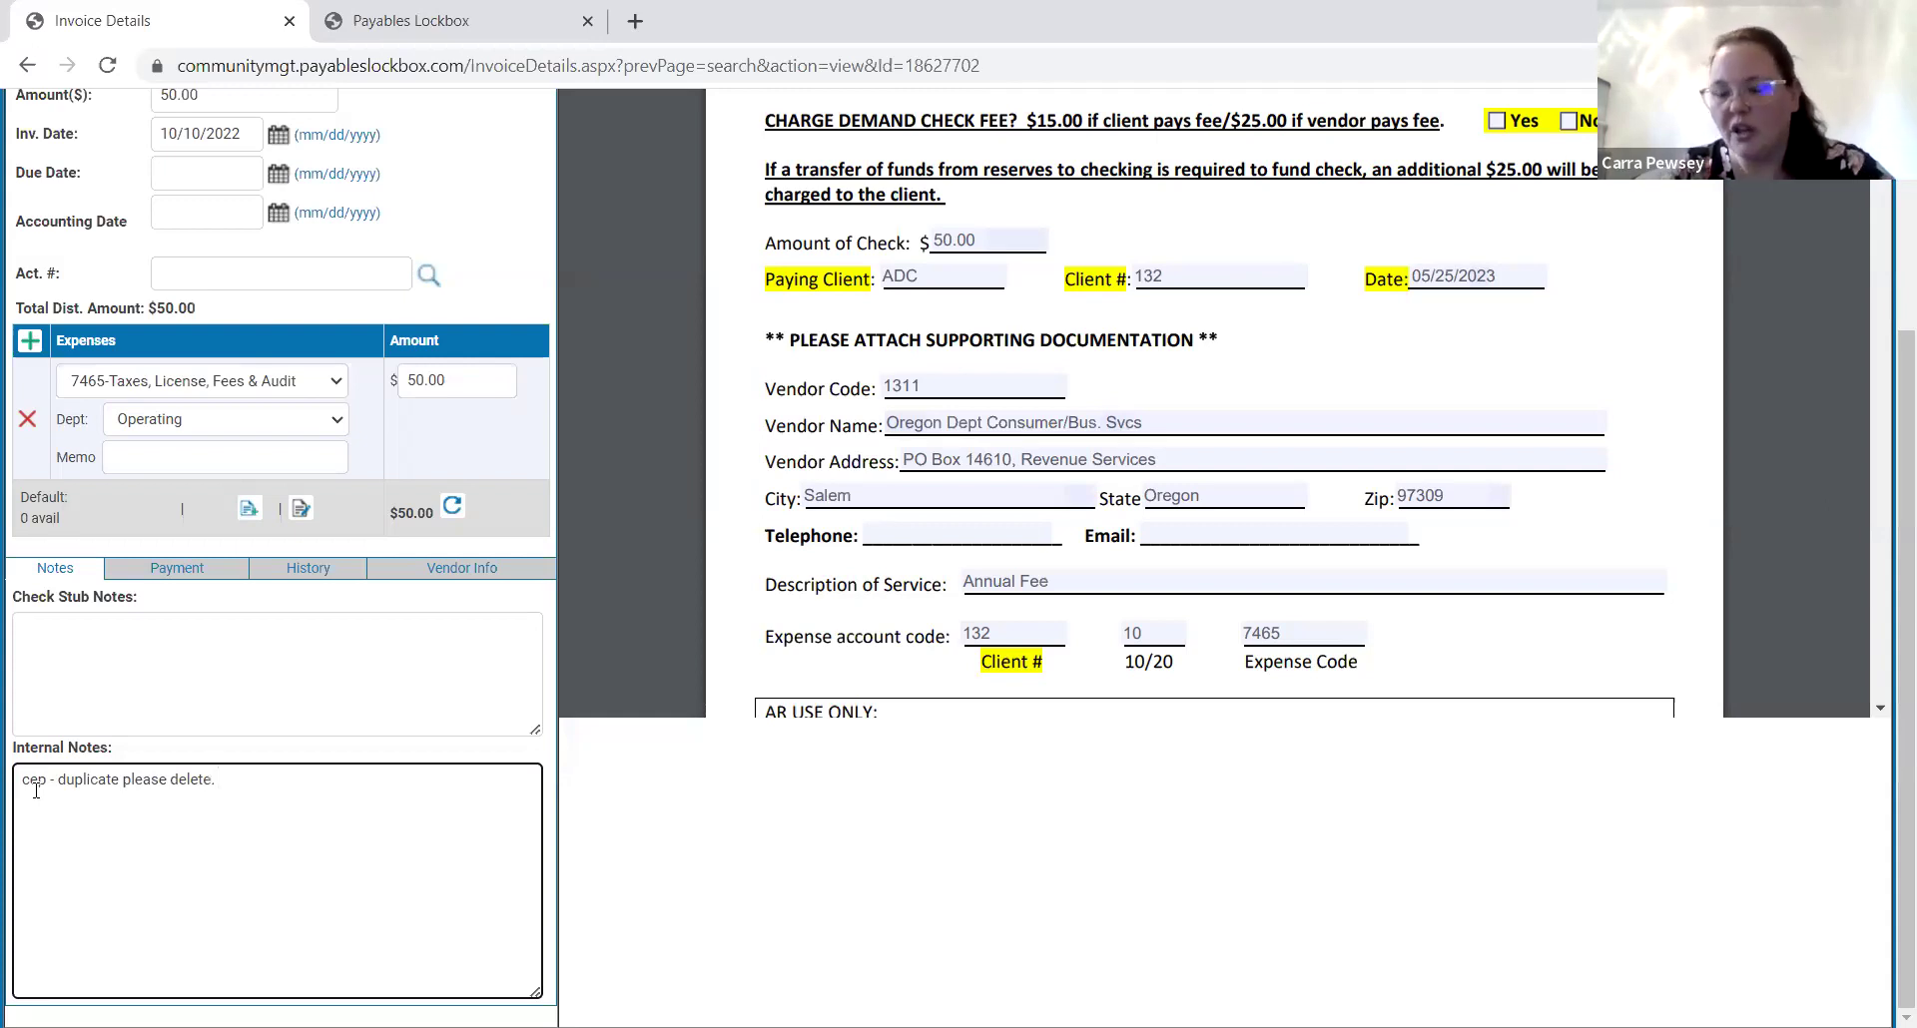
{"action": "scroll", "coordinate": [249, 633], "scroll_direction": "up", "scroll_amount": 3}
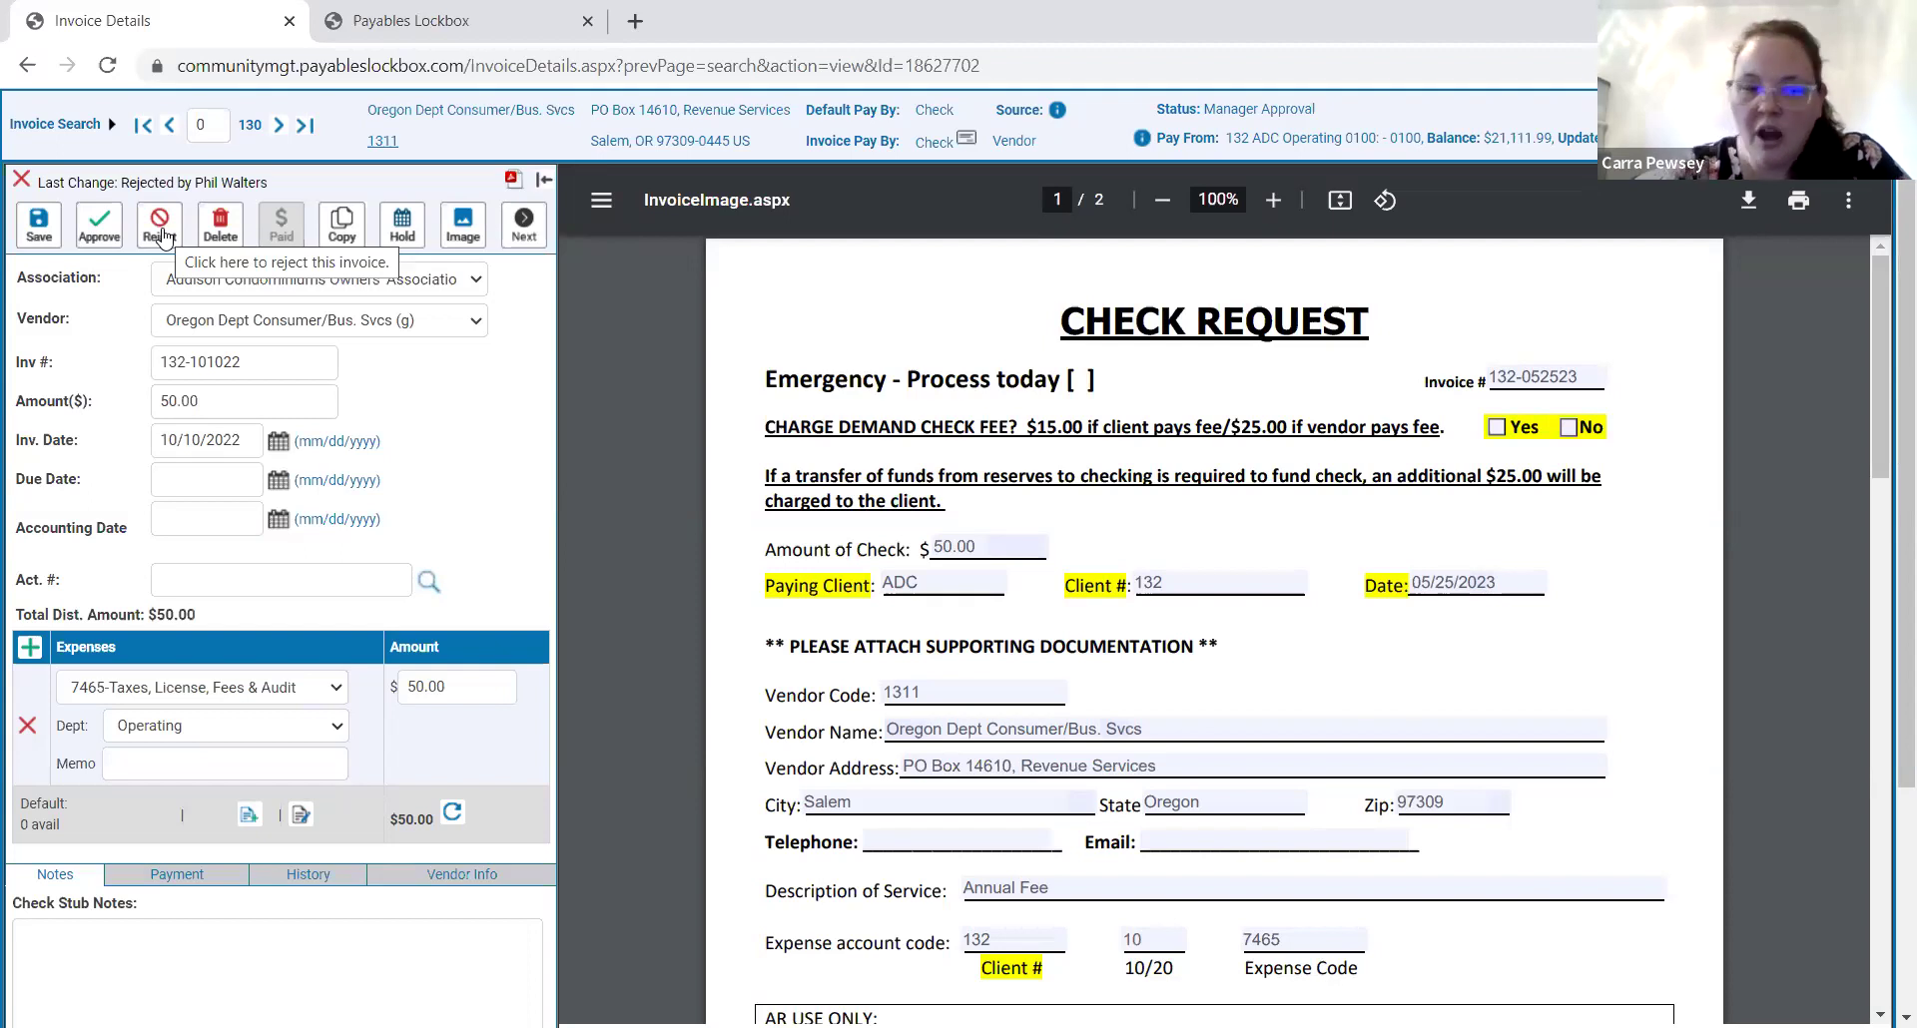
Reject the duplicate invoice, then switch to the tab listing the Board Approver and Board Reviewer roles.
{"action": "left_click", "coordinate": [163, 238]}
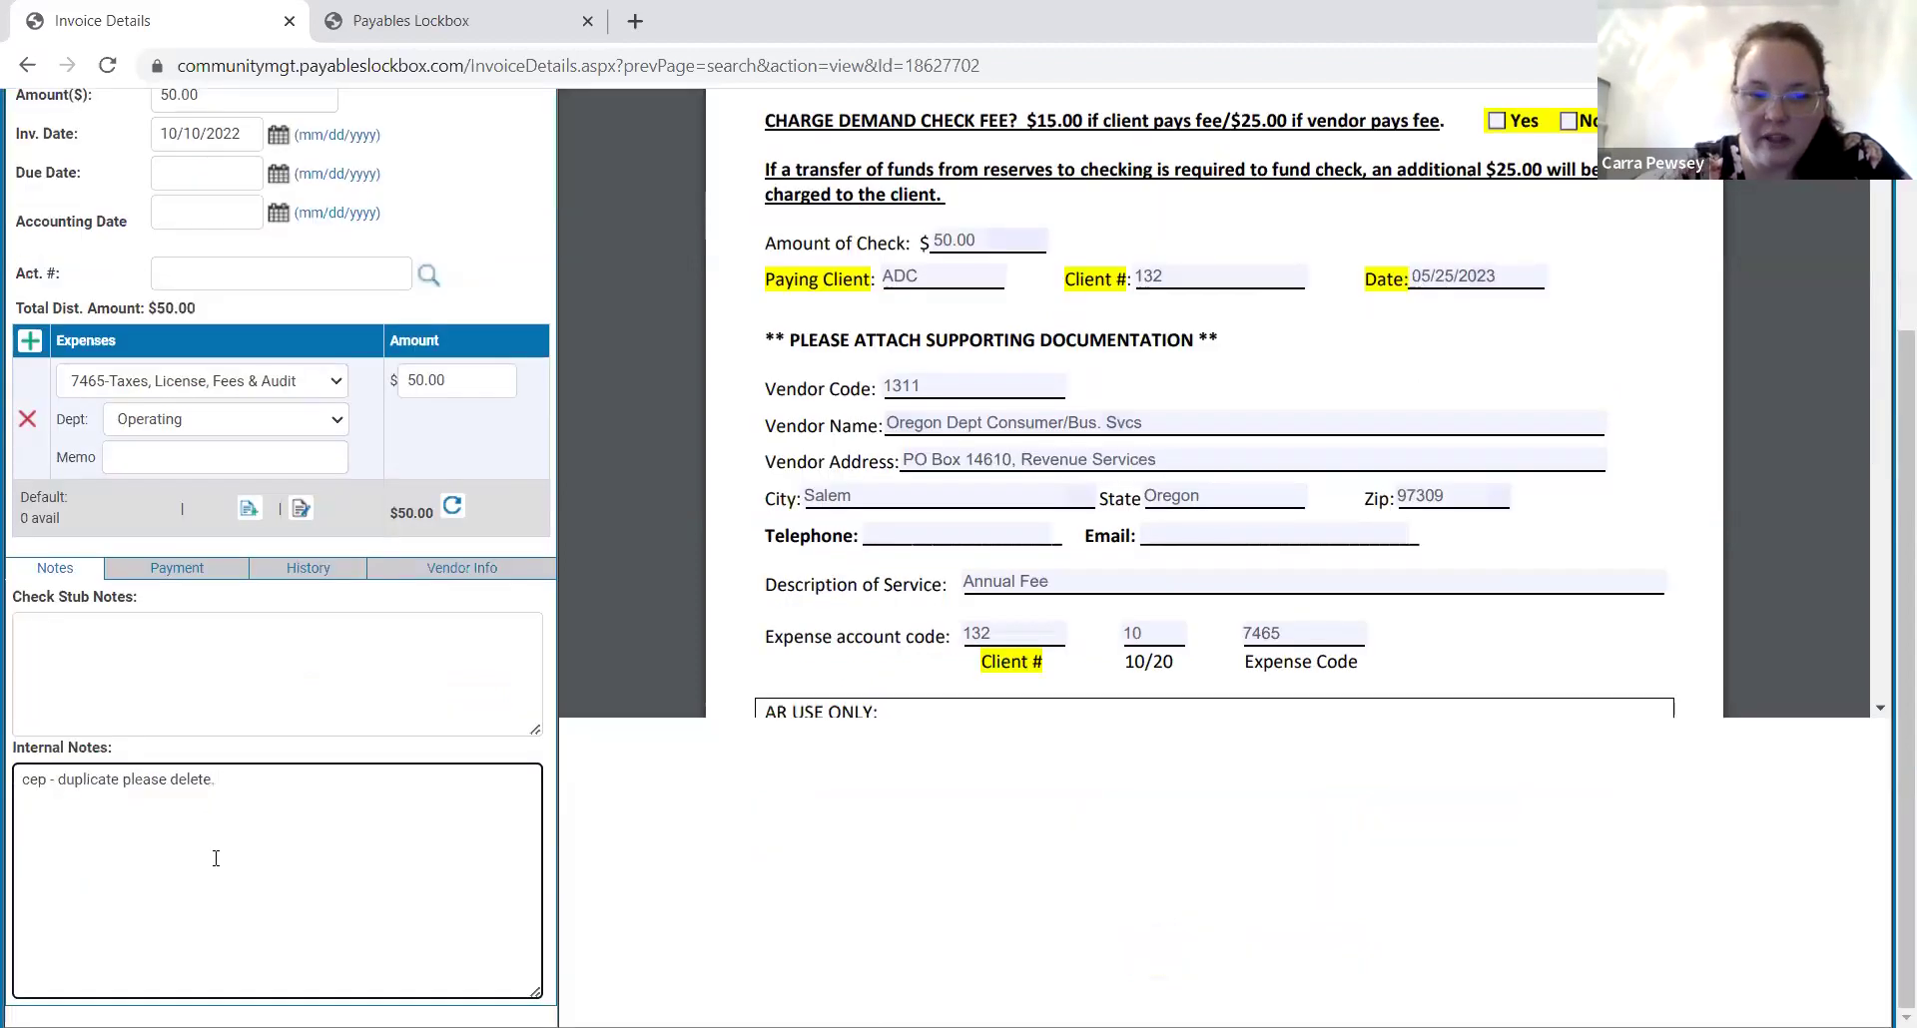
{"action": "left_click_drag", "start_coordinate": [259, 779], "coordinate": [8, 791]}
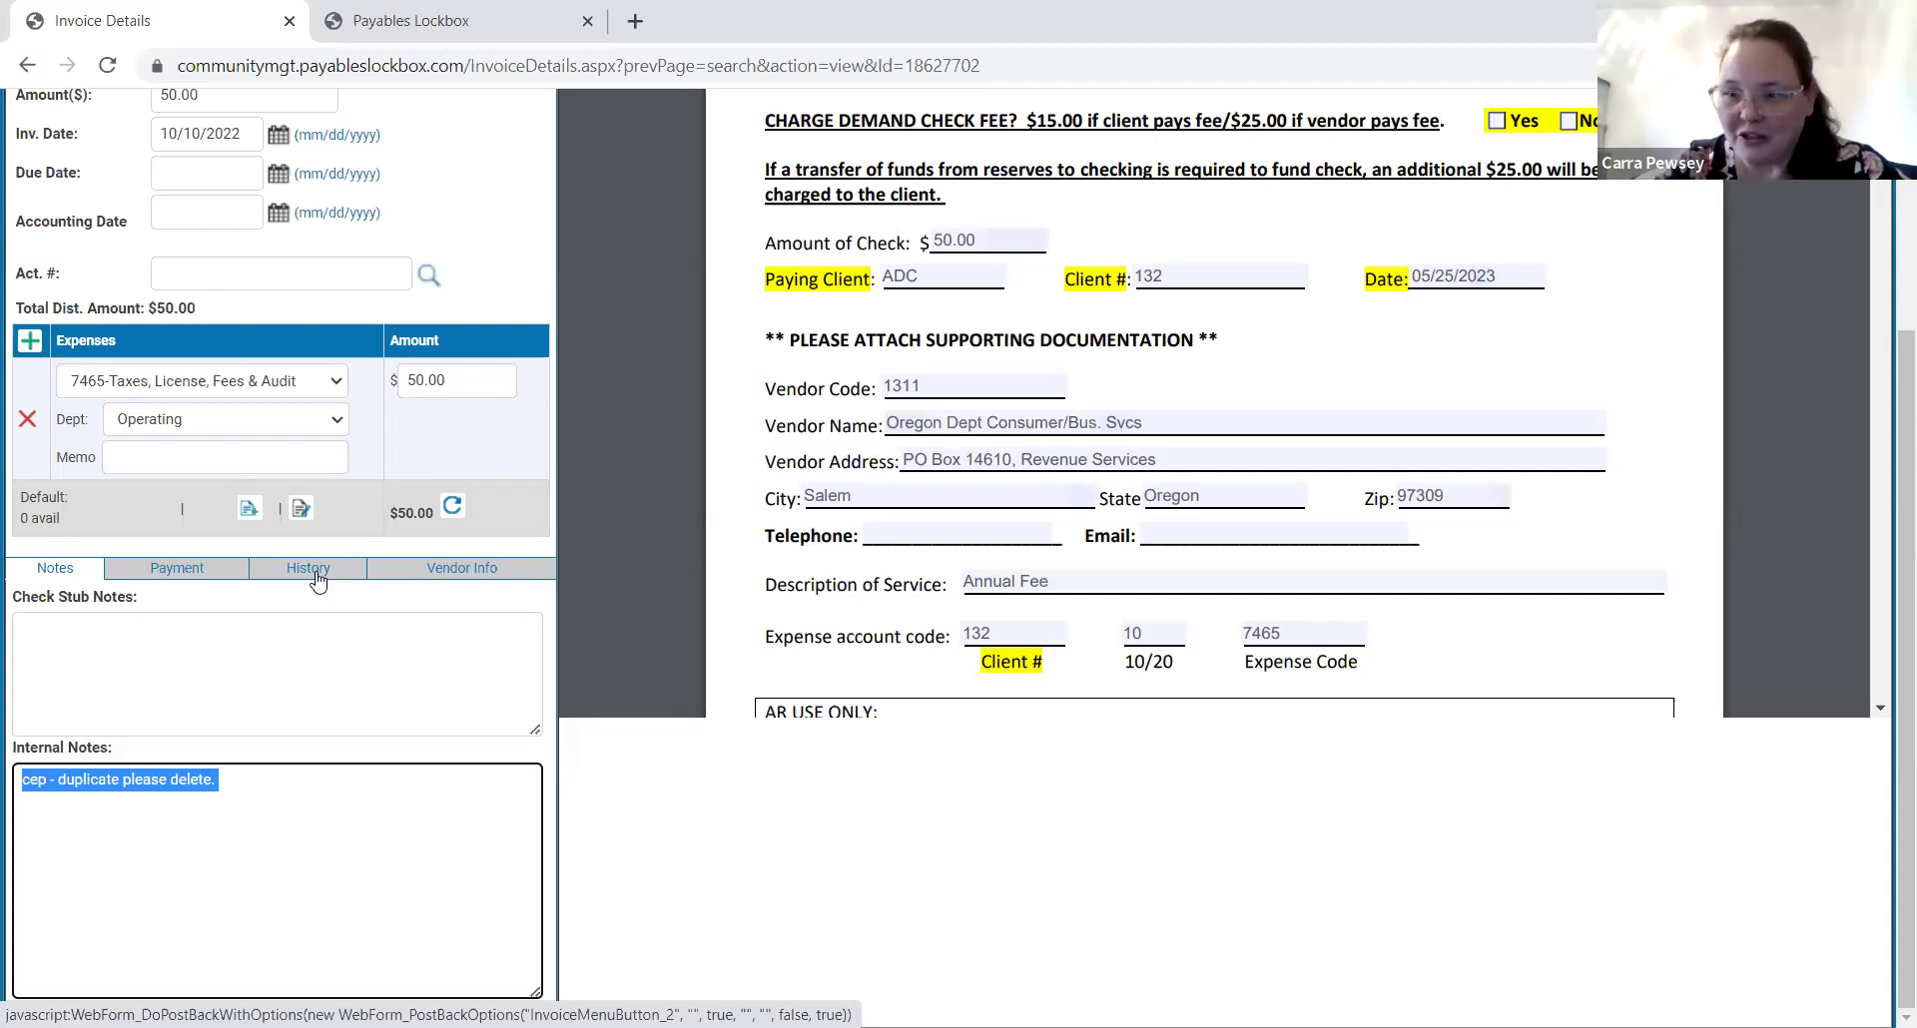
{"action": "scroll", "coordinate": [335, 698], "scroll_direction": "up", "scroll_amount": 3}
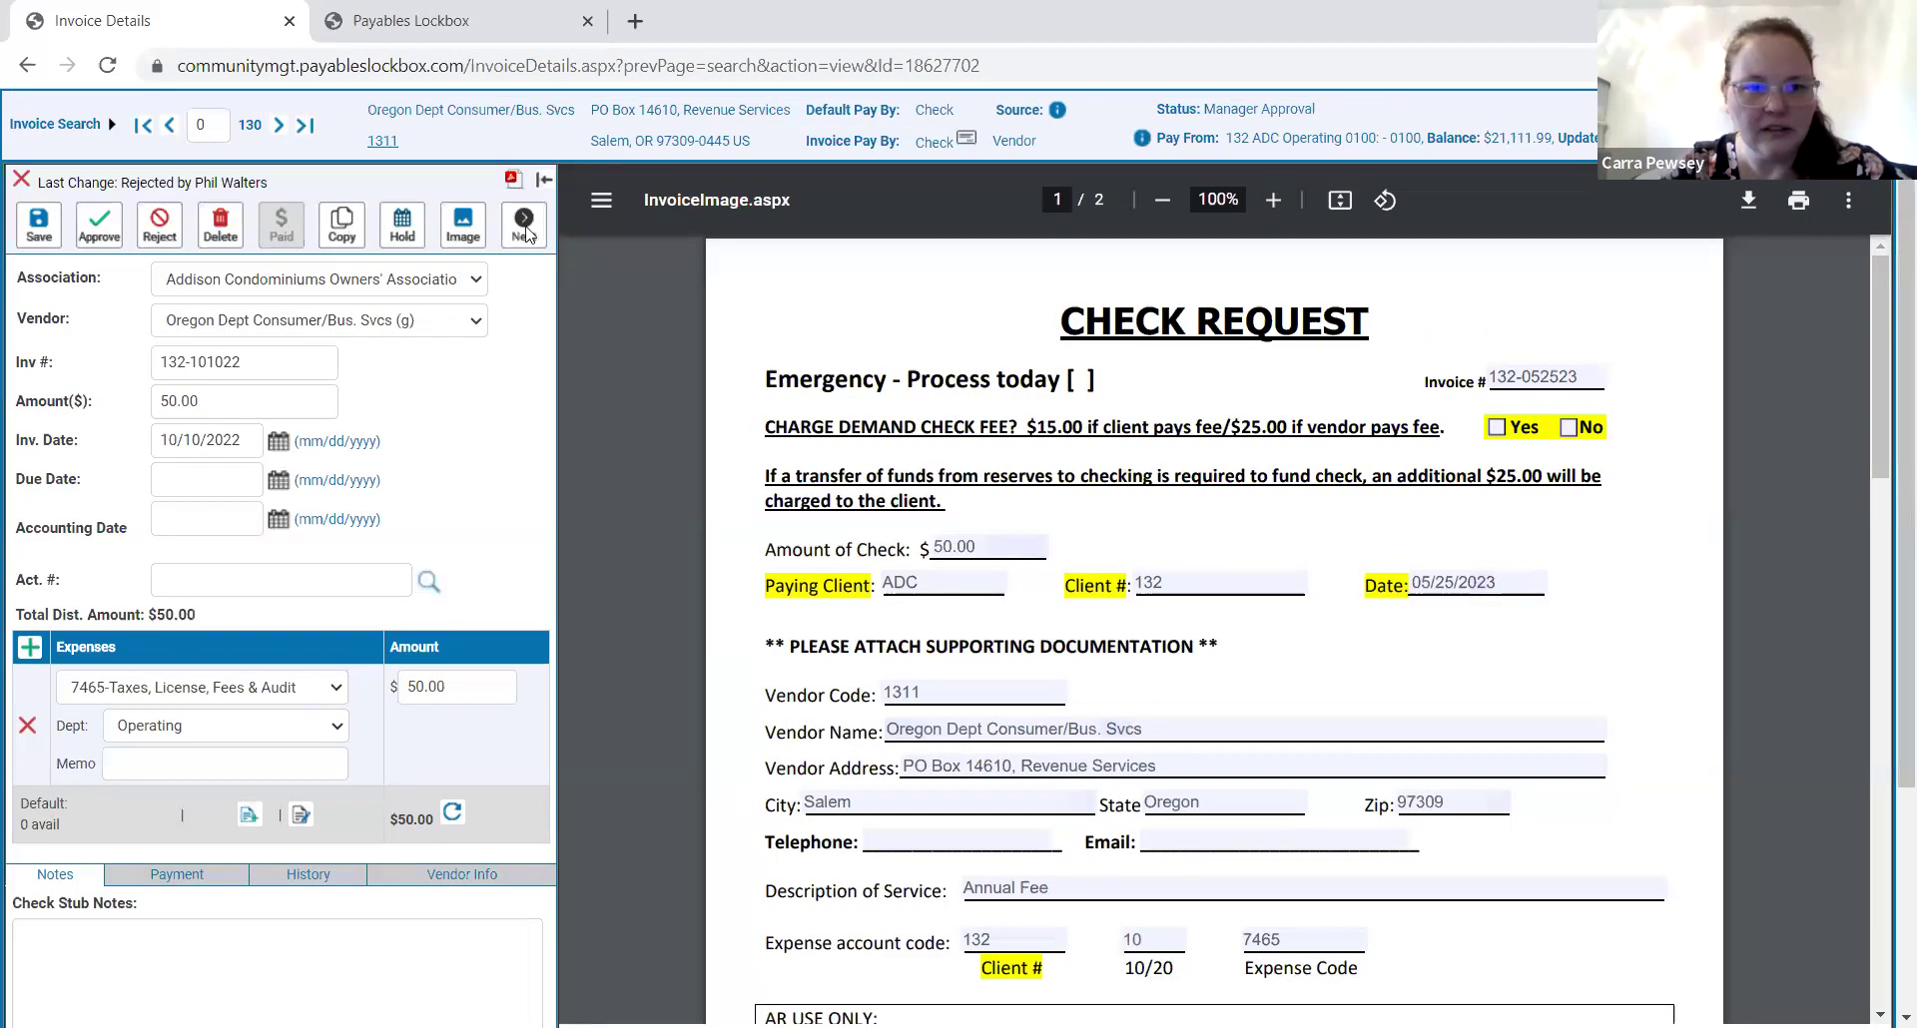
{"action": "left_click", "coordinate": [355, 12]}
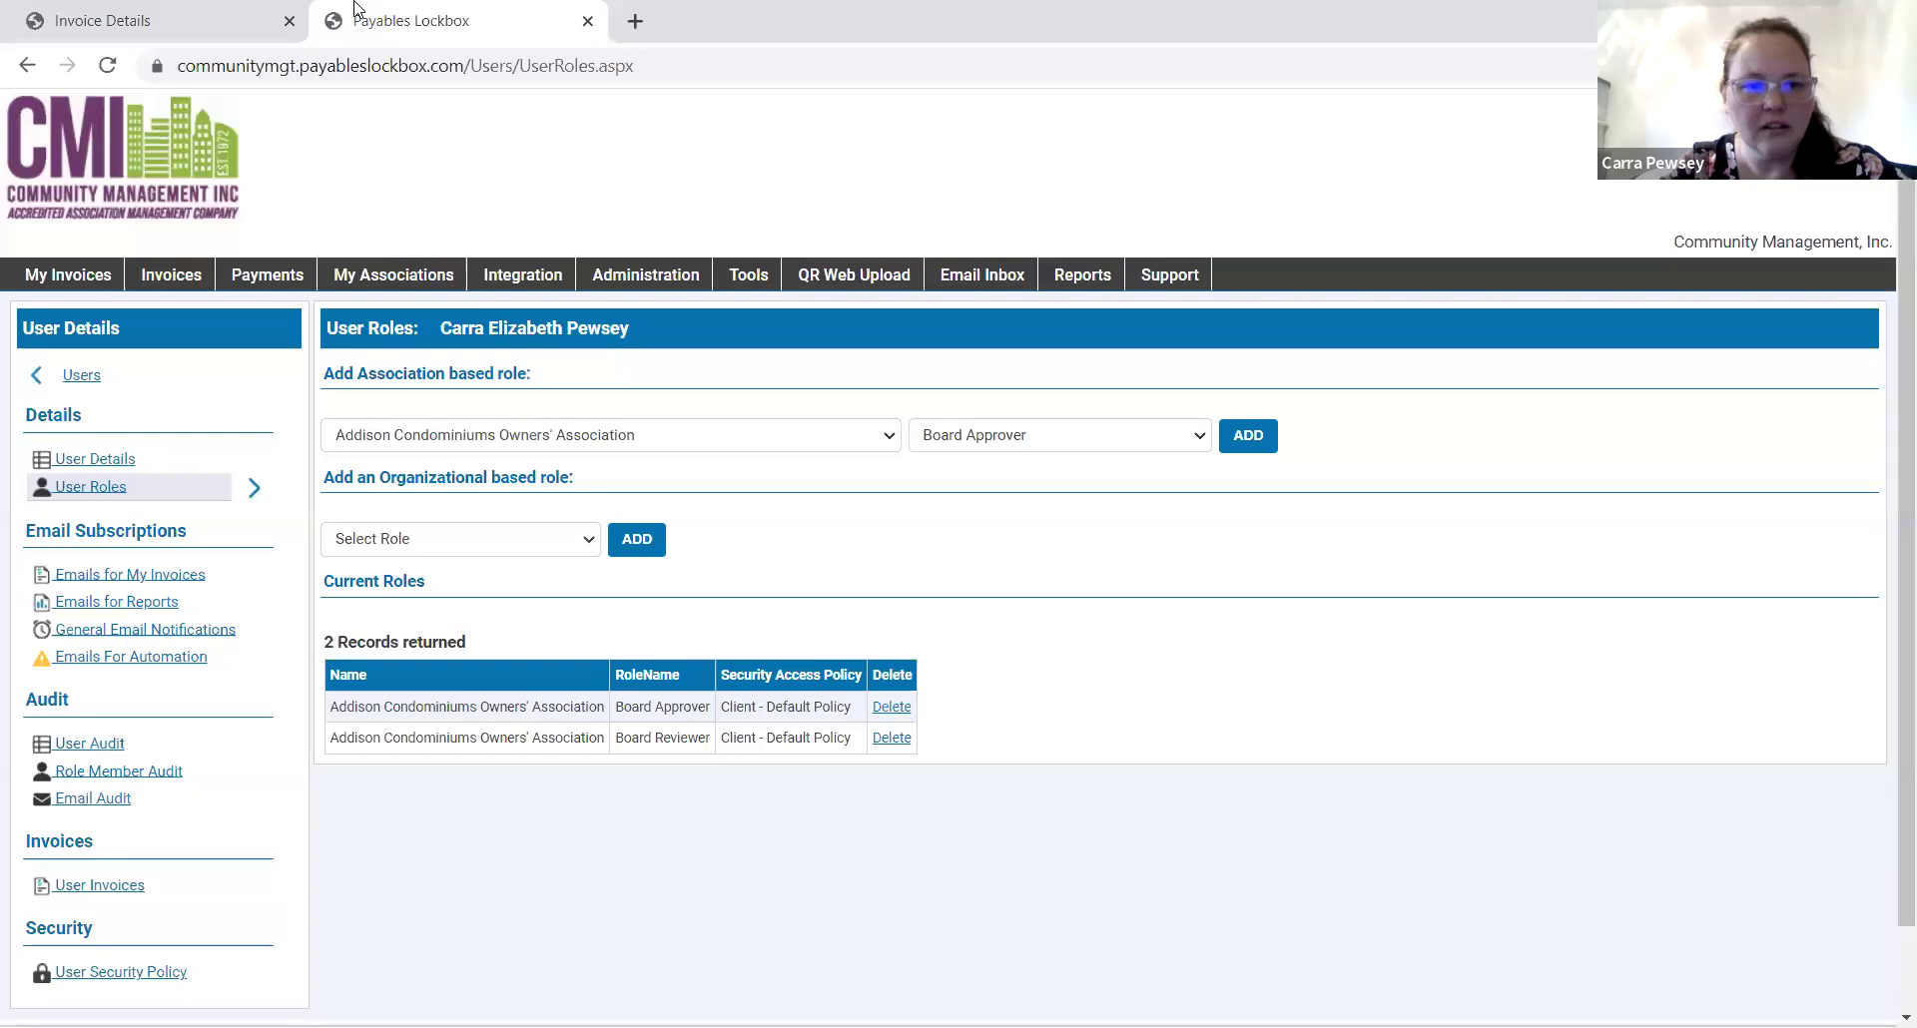
Switch back to the Invoice Details tab for the $50.00 invoice 132-101022.
{"action": "left_click", "coordinate": [252, 22]}
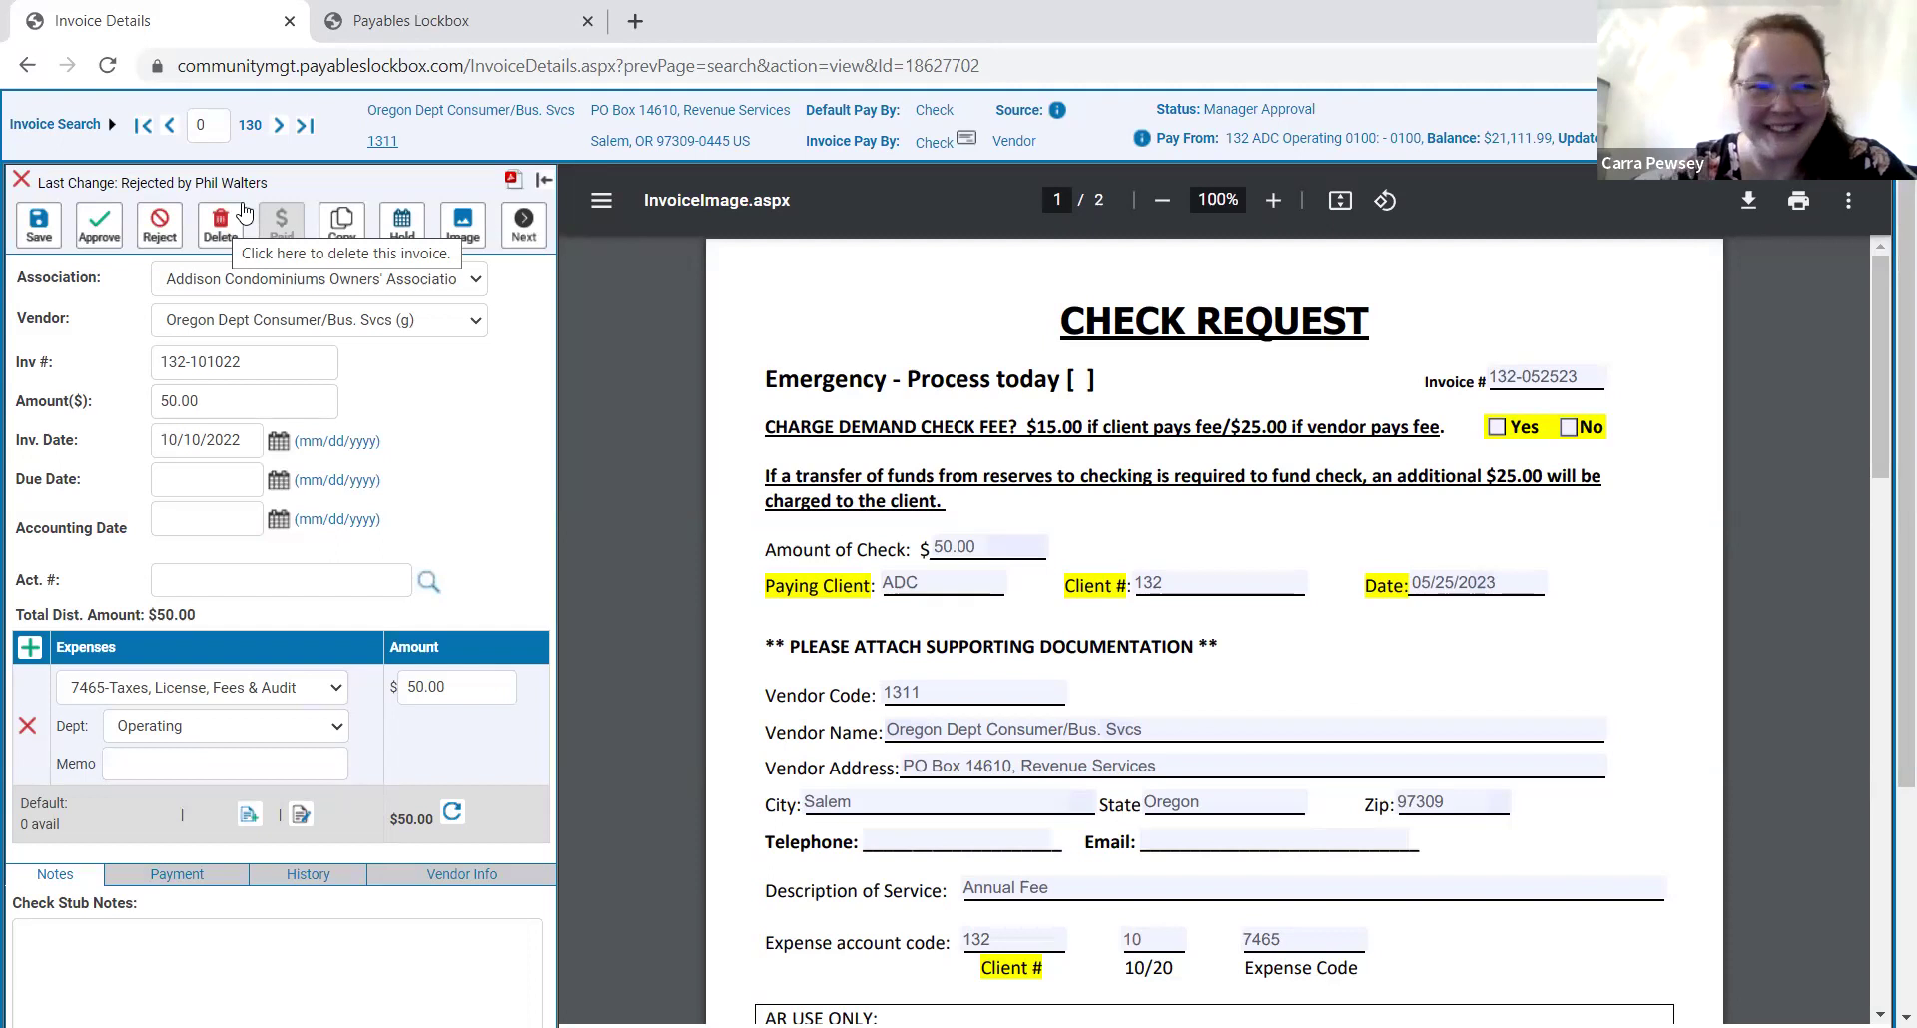
Put invoice 132-101022 into its editable approval view, read the duplicate note, and check its payment info.
{"action": "left_click", "coordinate": [511, 226]}
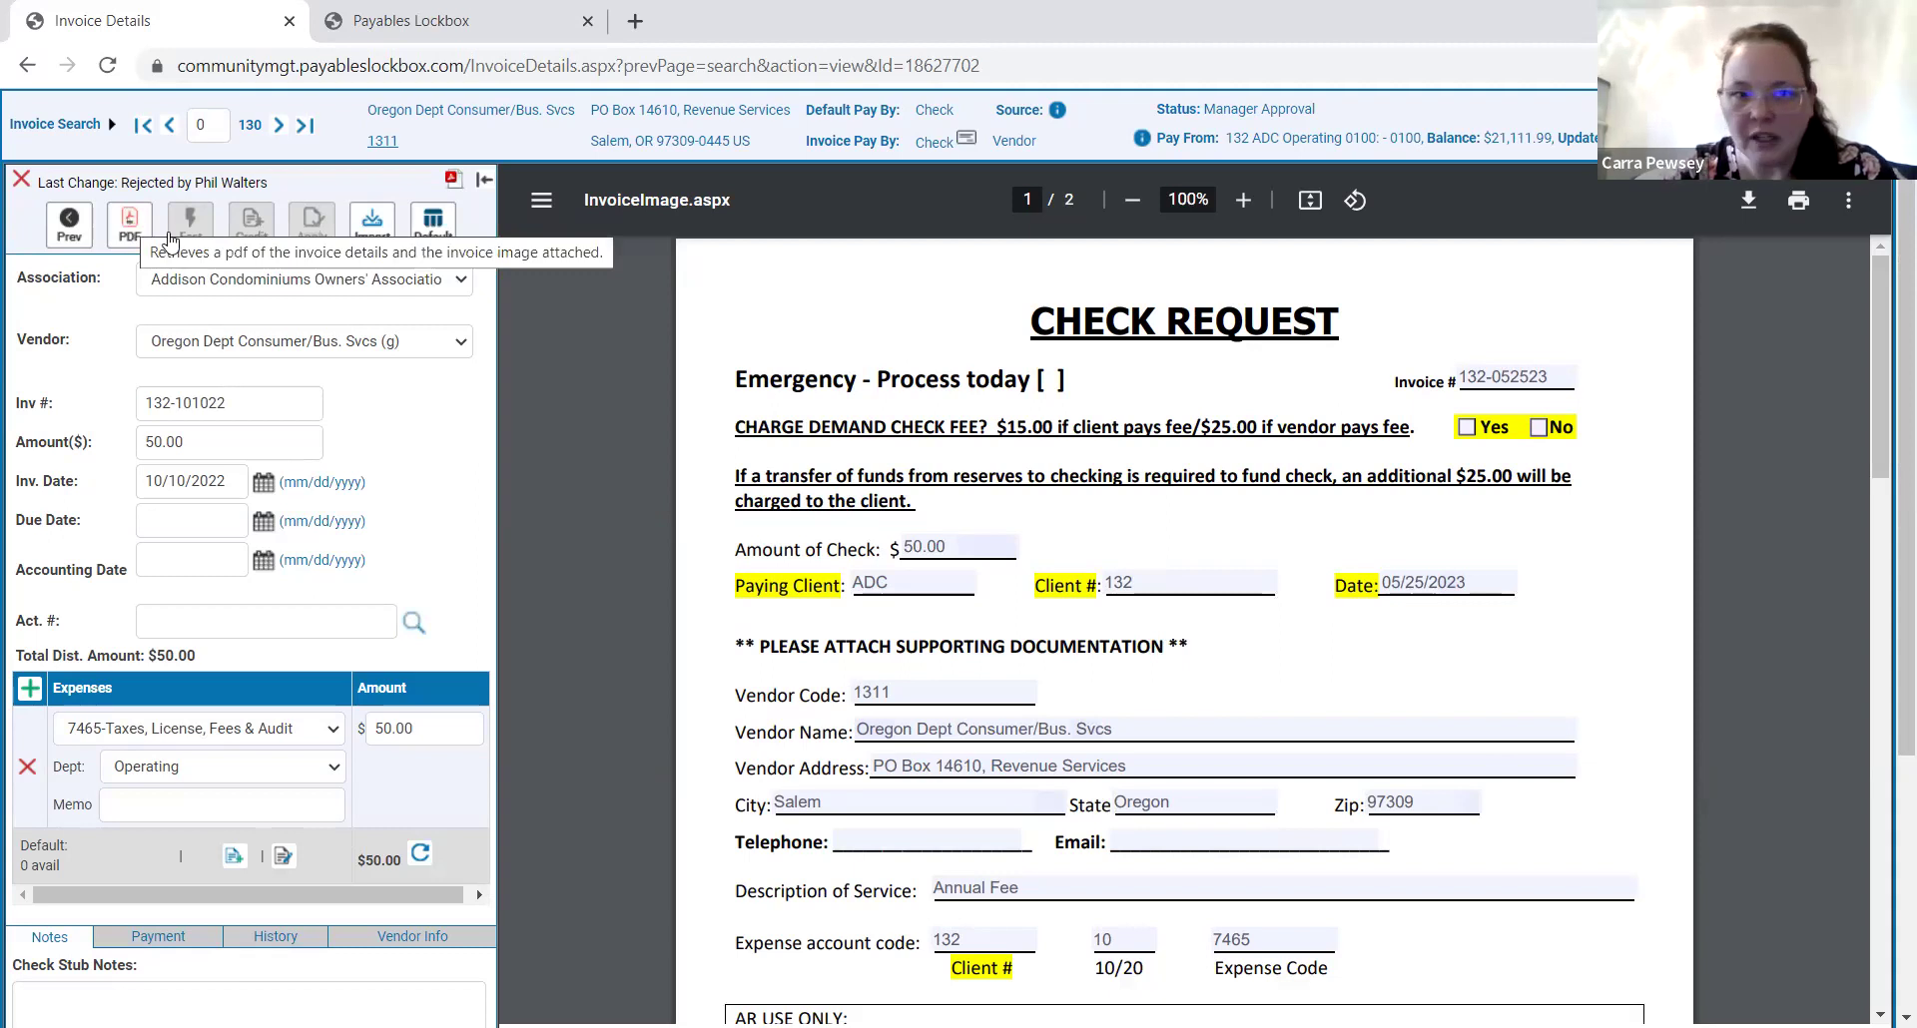
{"action": "left_click", "coordinate": [72, 221]}
{"action": "scroll", "coordinate": [711, 646], "scroll_direction": "down", "scroll_amount": 3}
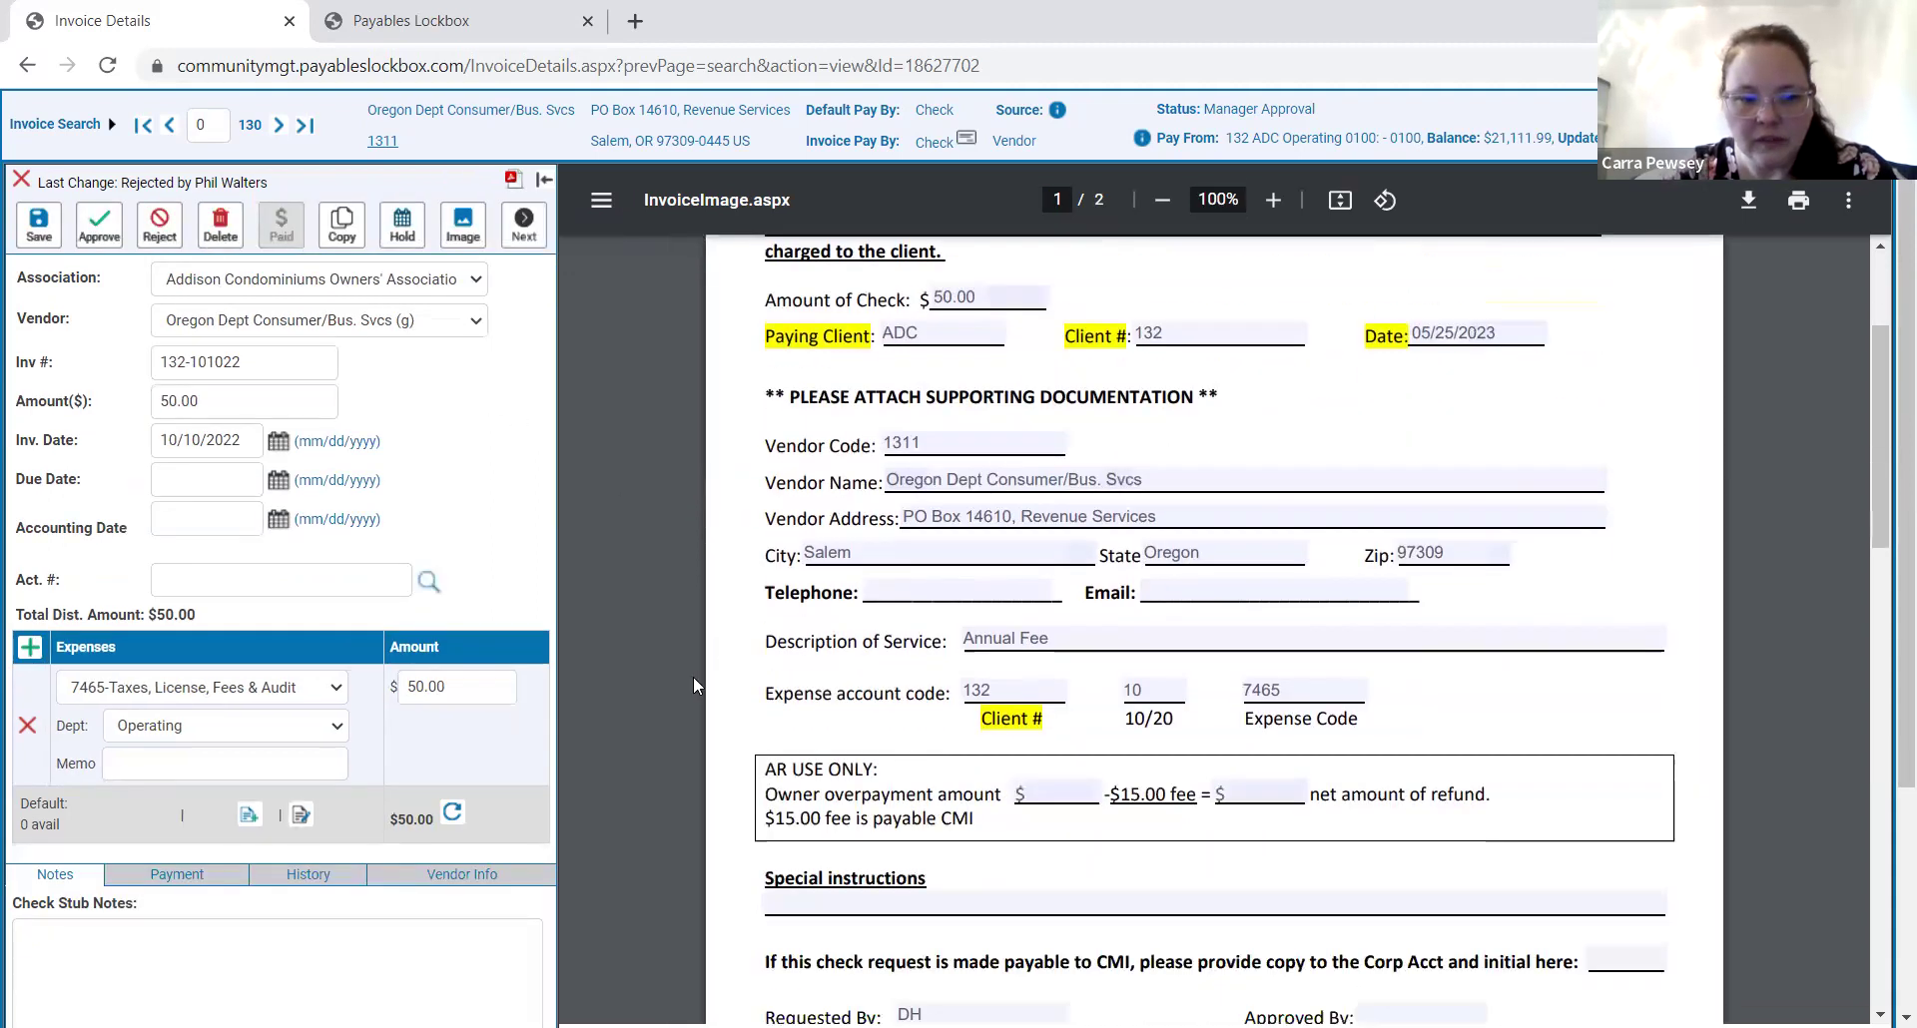
{"action": "scroll", "coordinate": [70, 670], "scroll_direction": "down", "scroll_amount": 3}
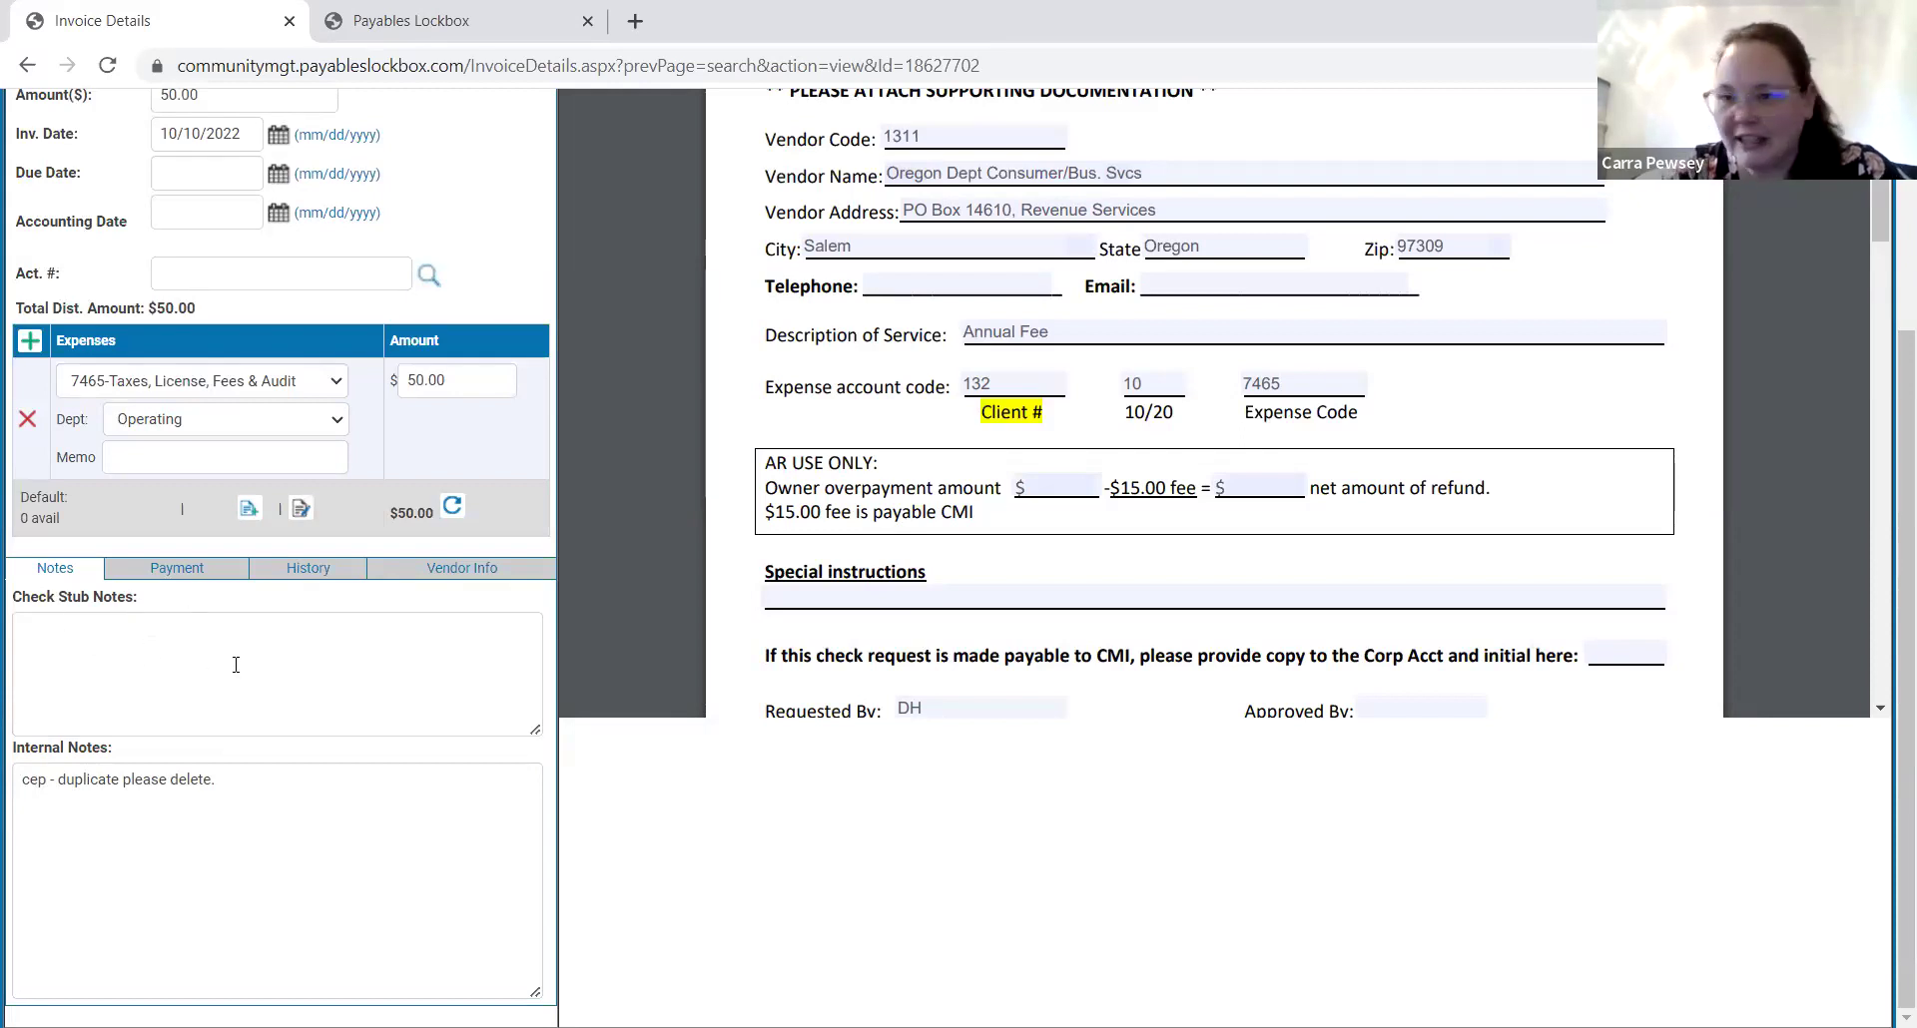
{"action": "left_click", "coordinate": [171, 576]}
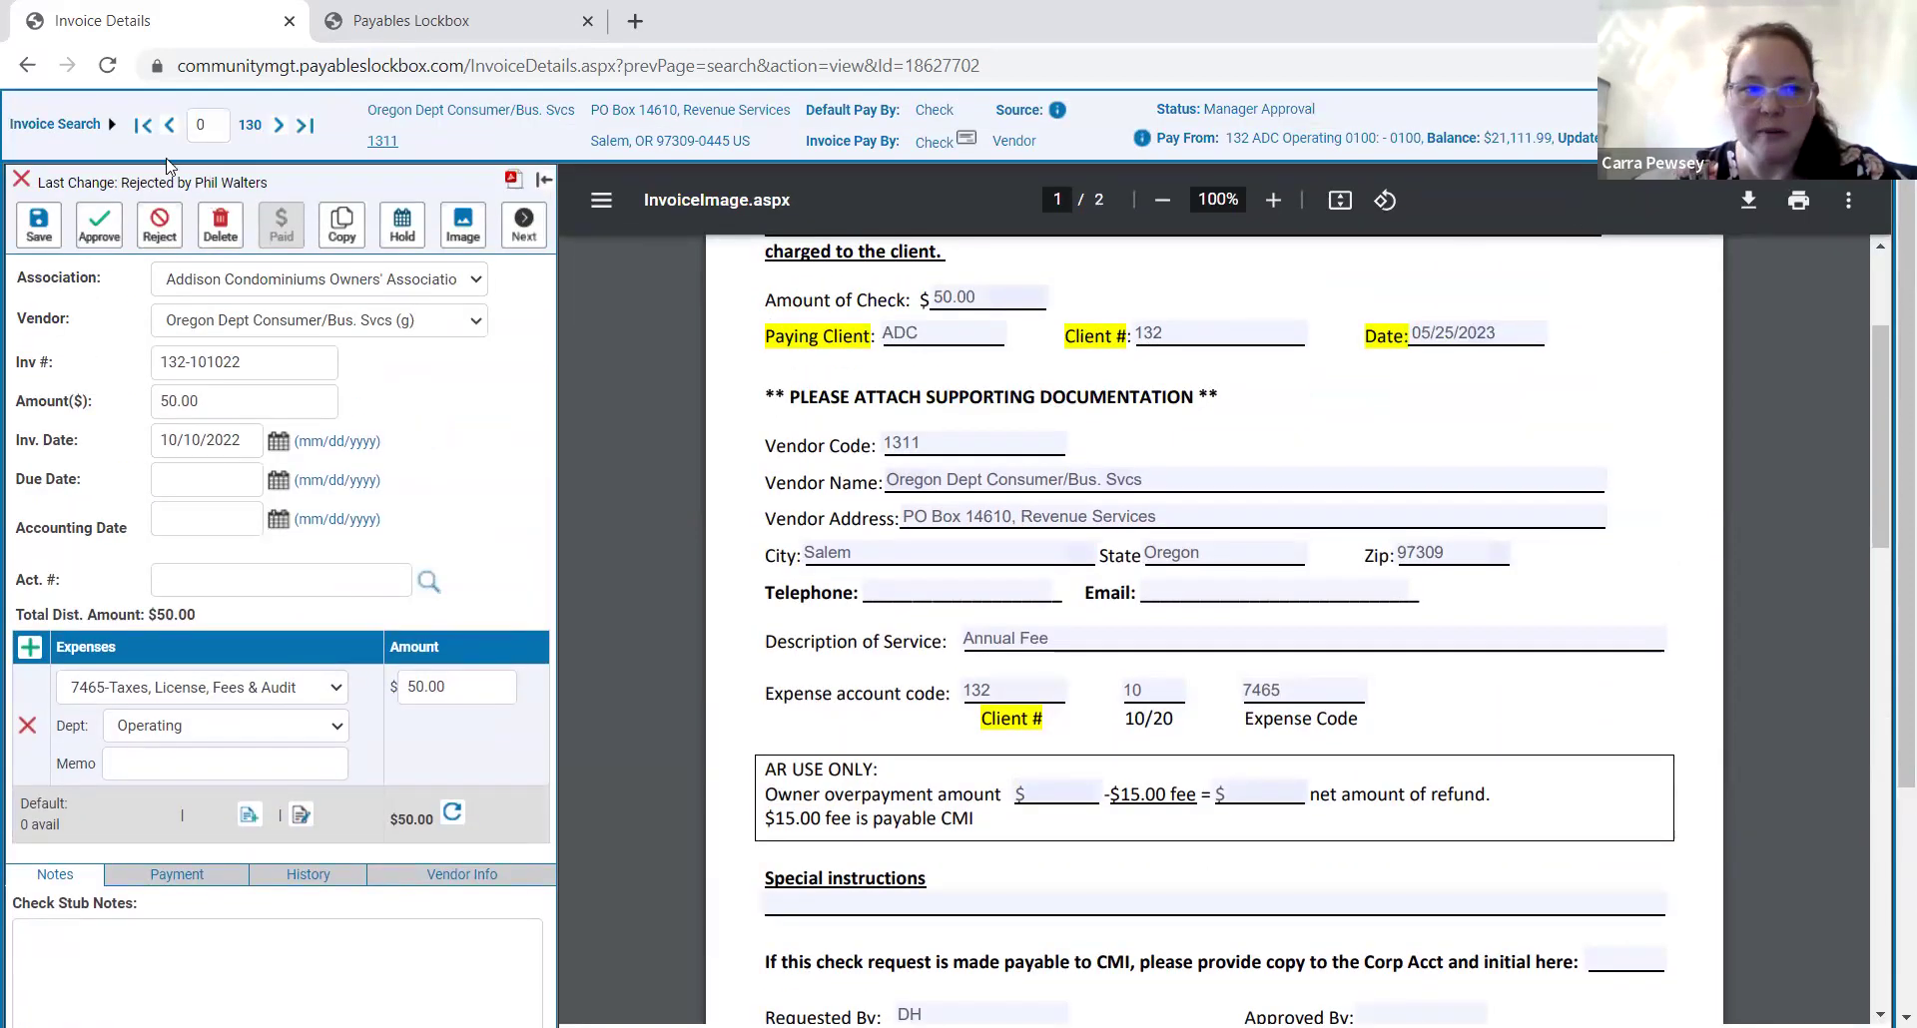
Return to the 131-invoice search results, glance at User Roles, and begin logging in after the timeout.
{"action": "left_click", "coordinate": [55, 124]}
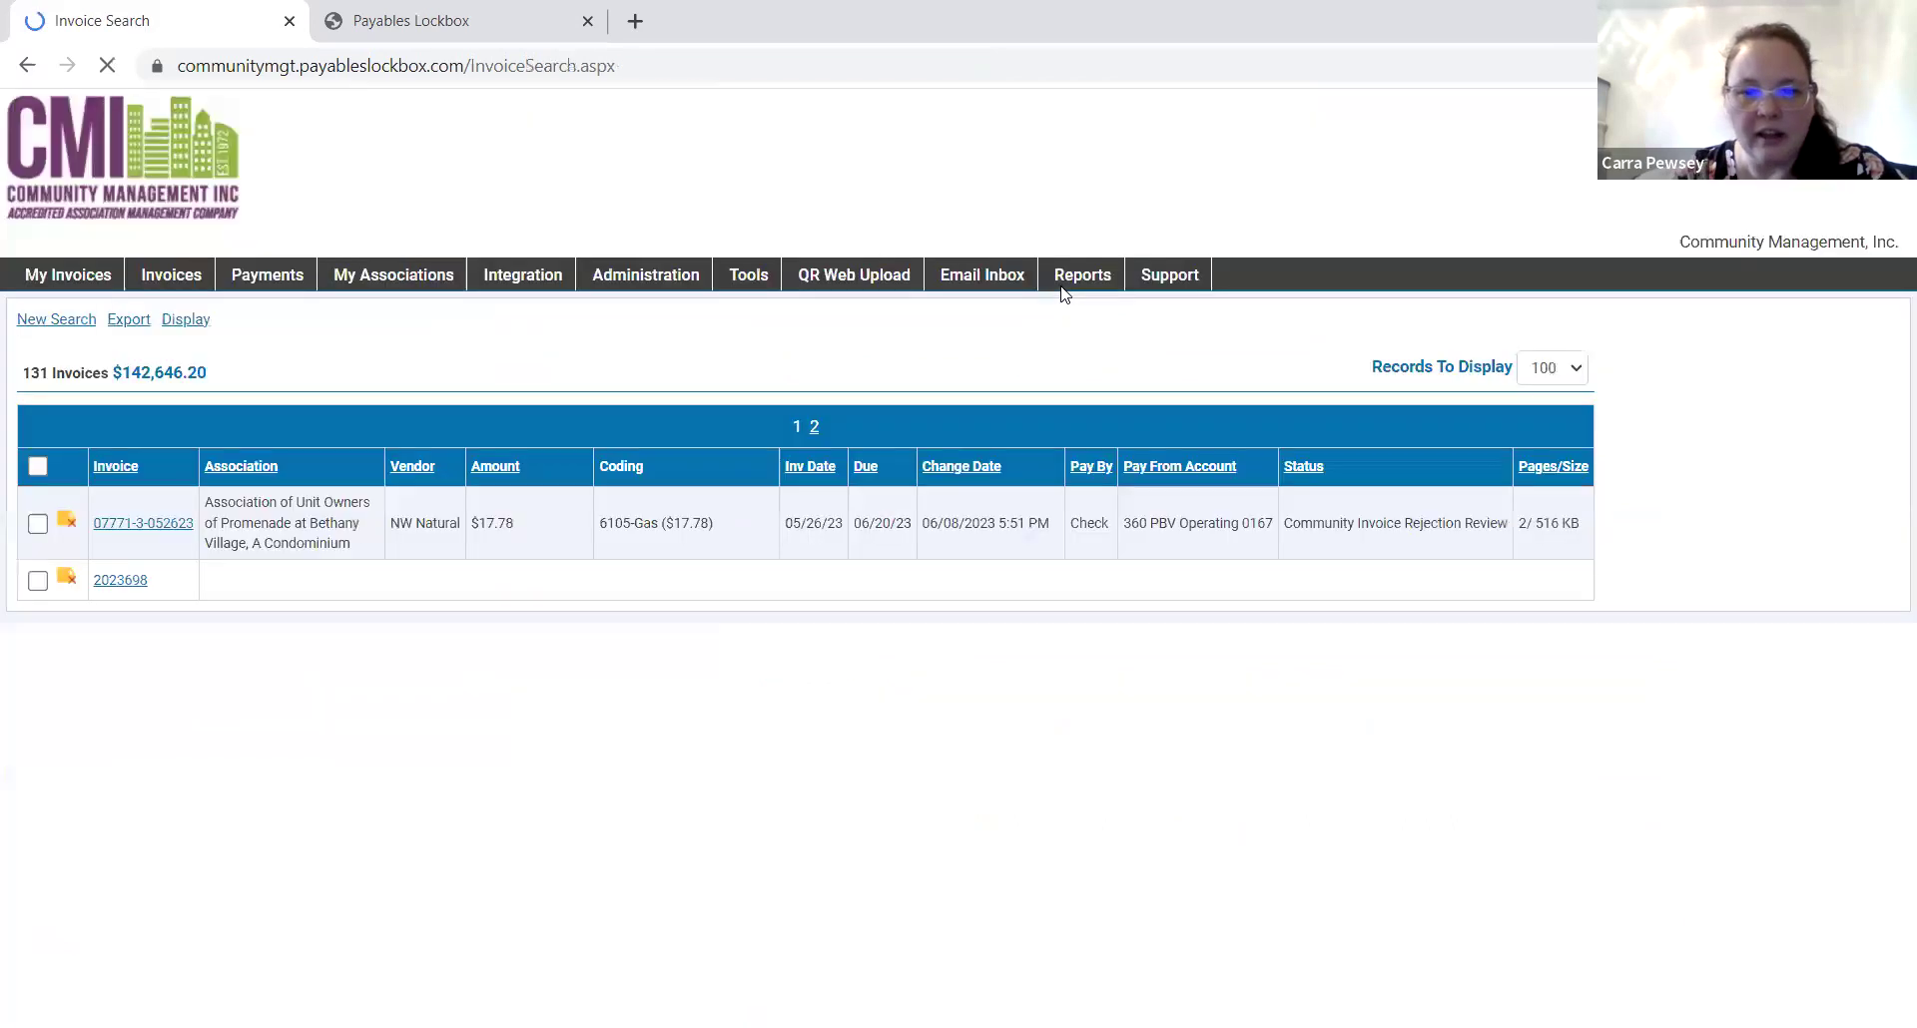
{"action": "scroll", "coordinate": [1017, 631], "scroll_direction": "down", "scroll_amount": 1}
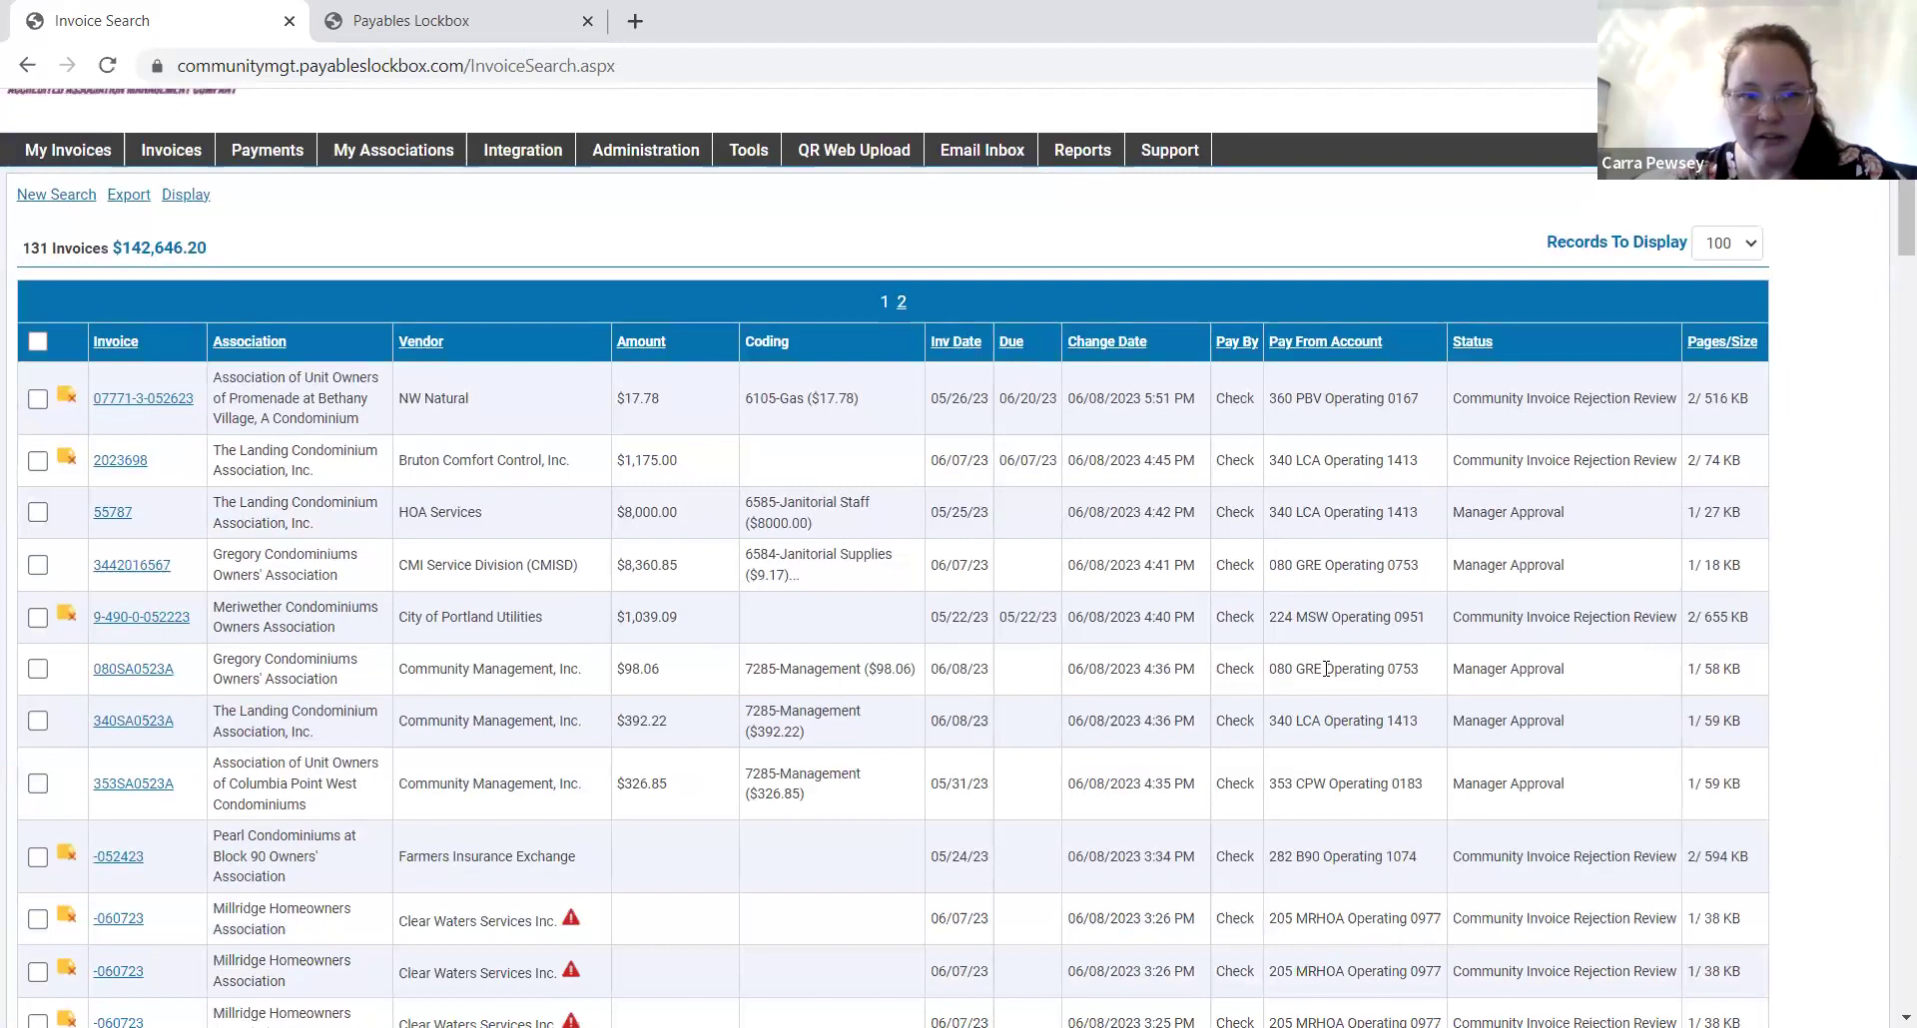
{"action": "scroll", "coordinate": [1325, 669], "scroll_direction": "up", "scroll_amount": 1}
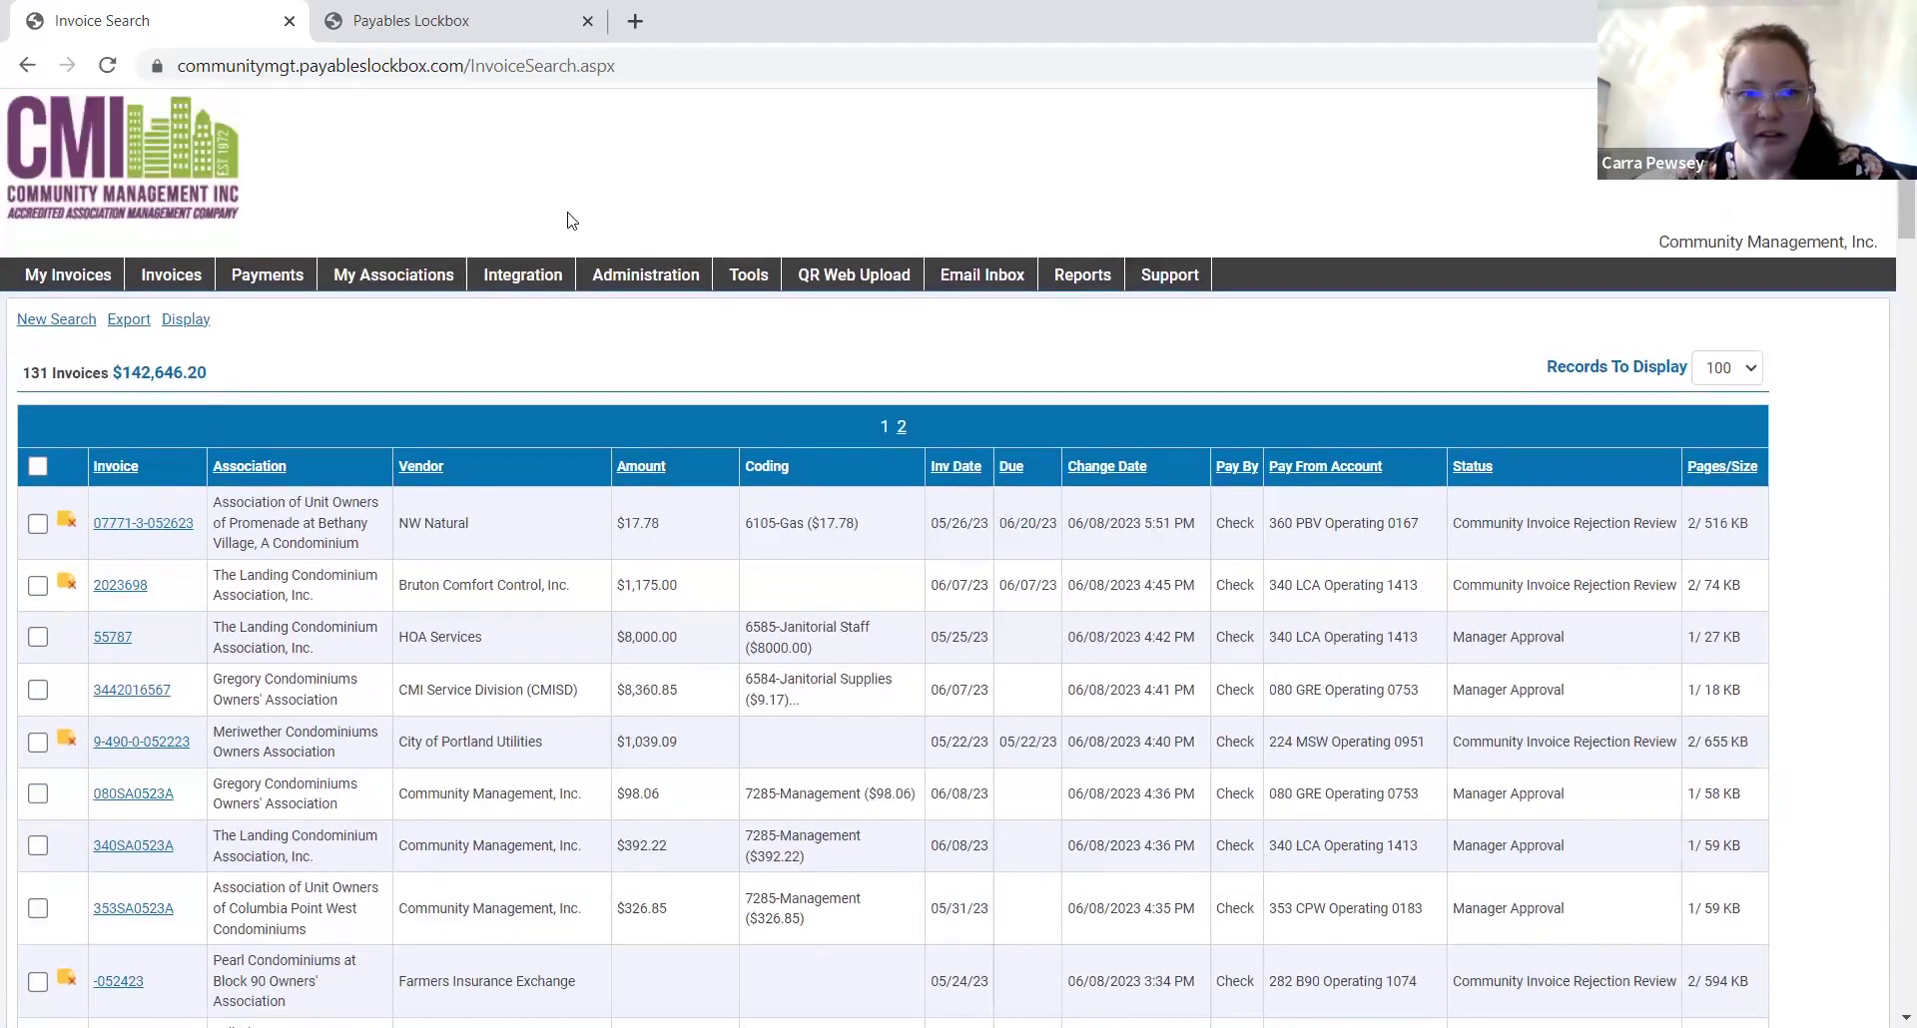
{"action": "left_click", "coordinate": [361, 12]}
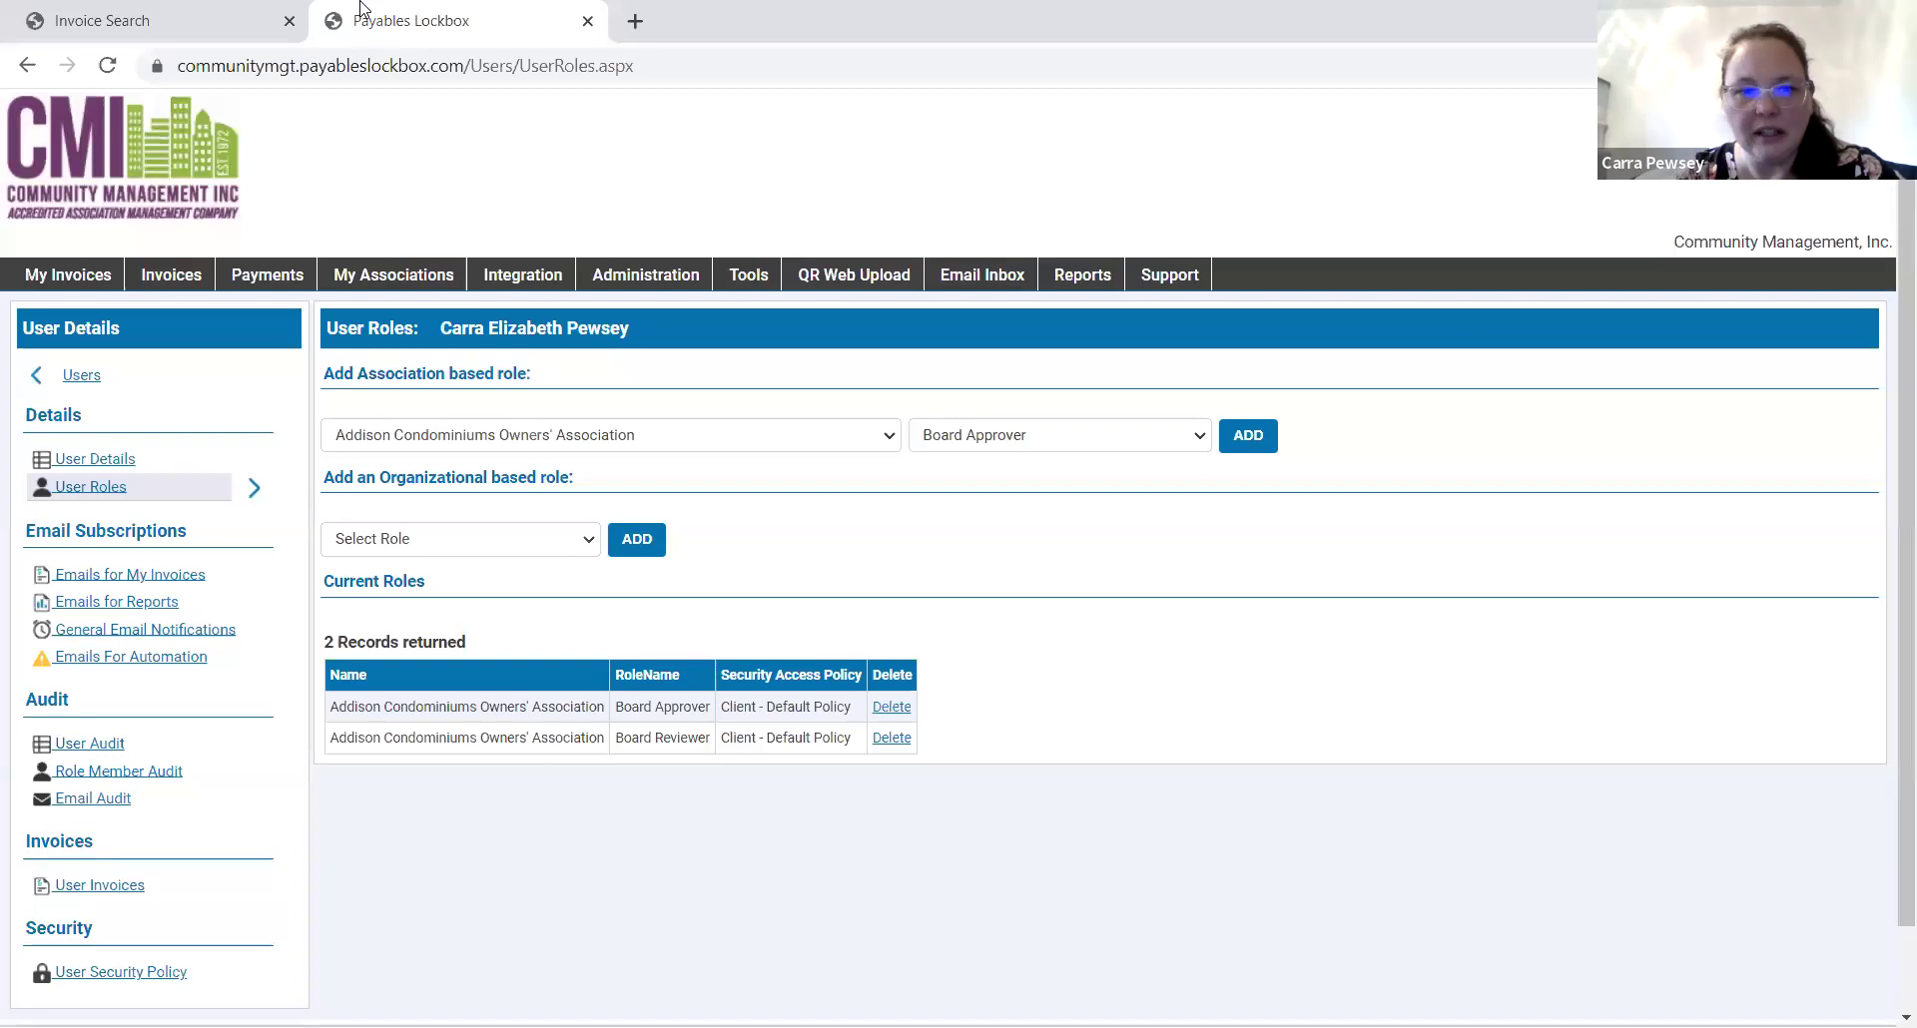
{"action": "left_click", "coordinate": [231, 22]}
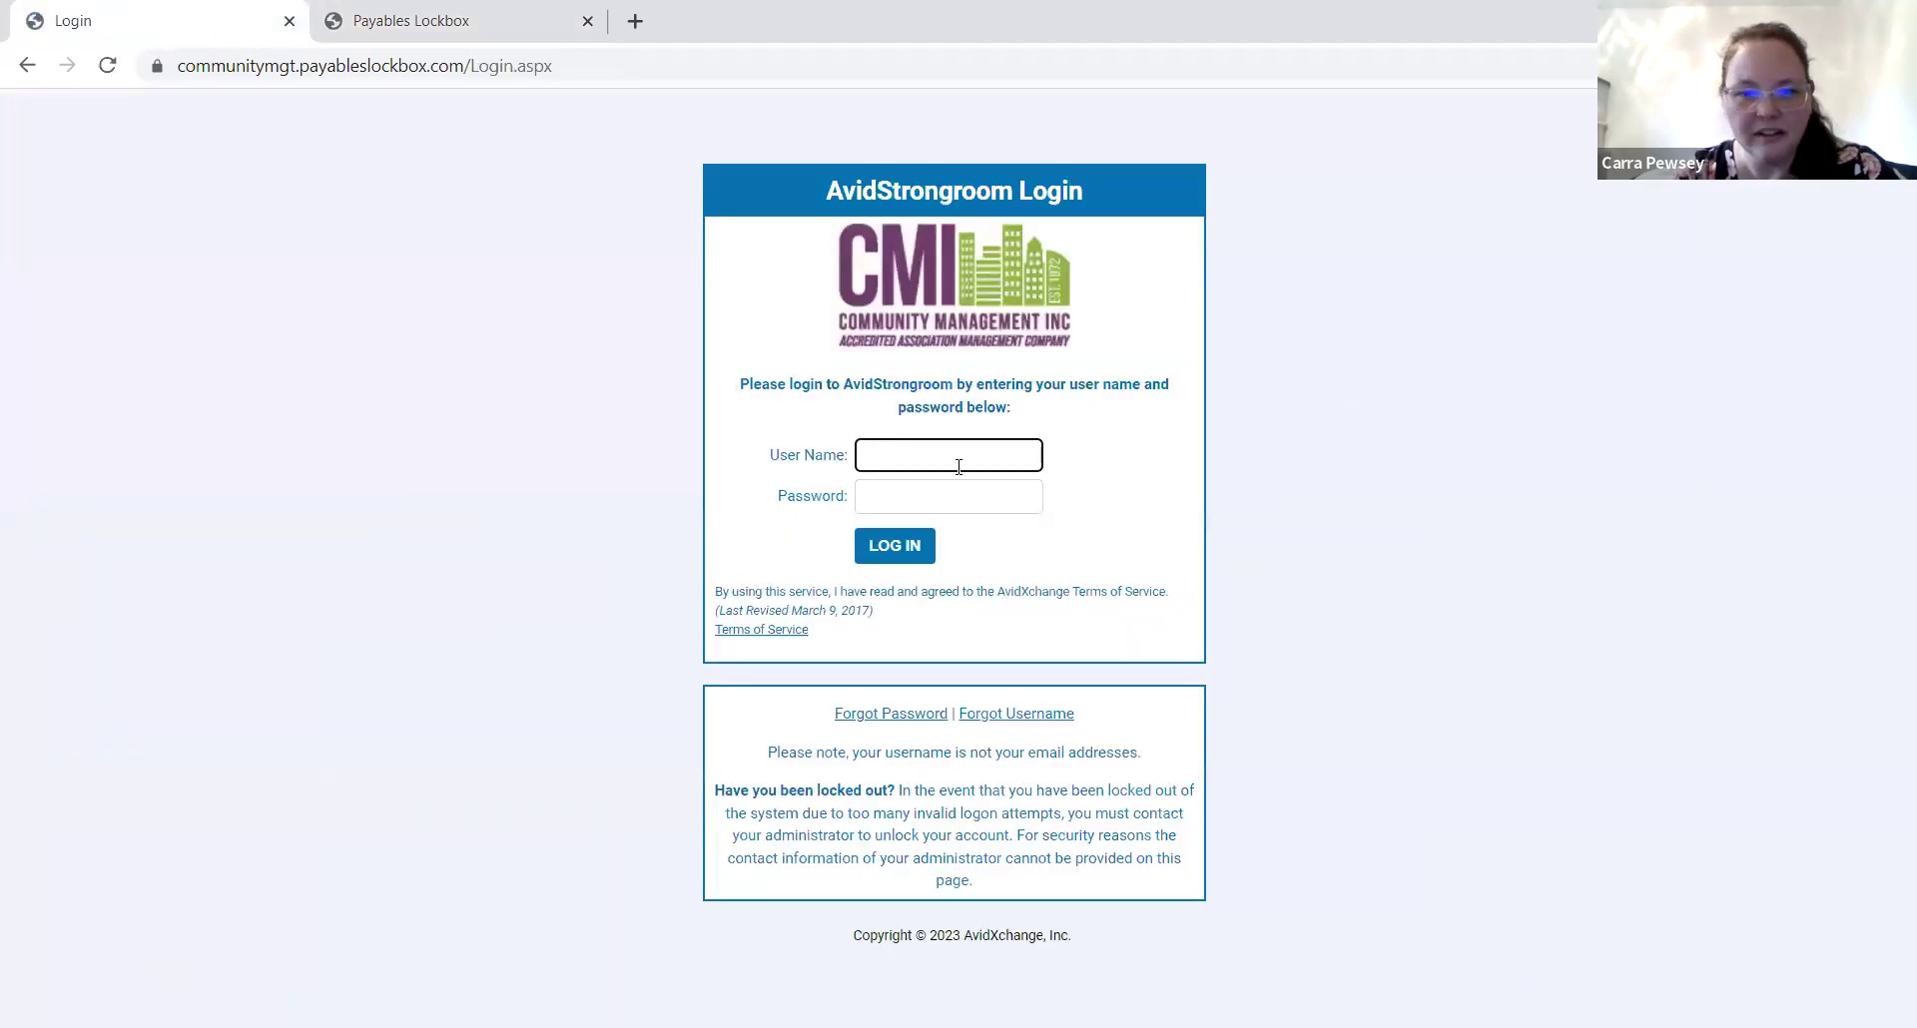
{"action": "left_click", "coordinate": [958, 461]}
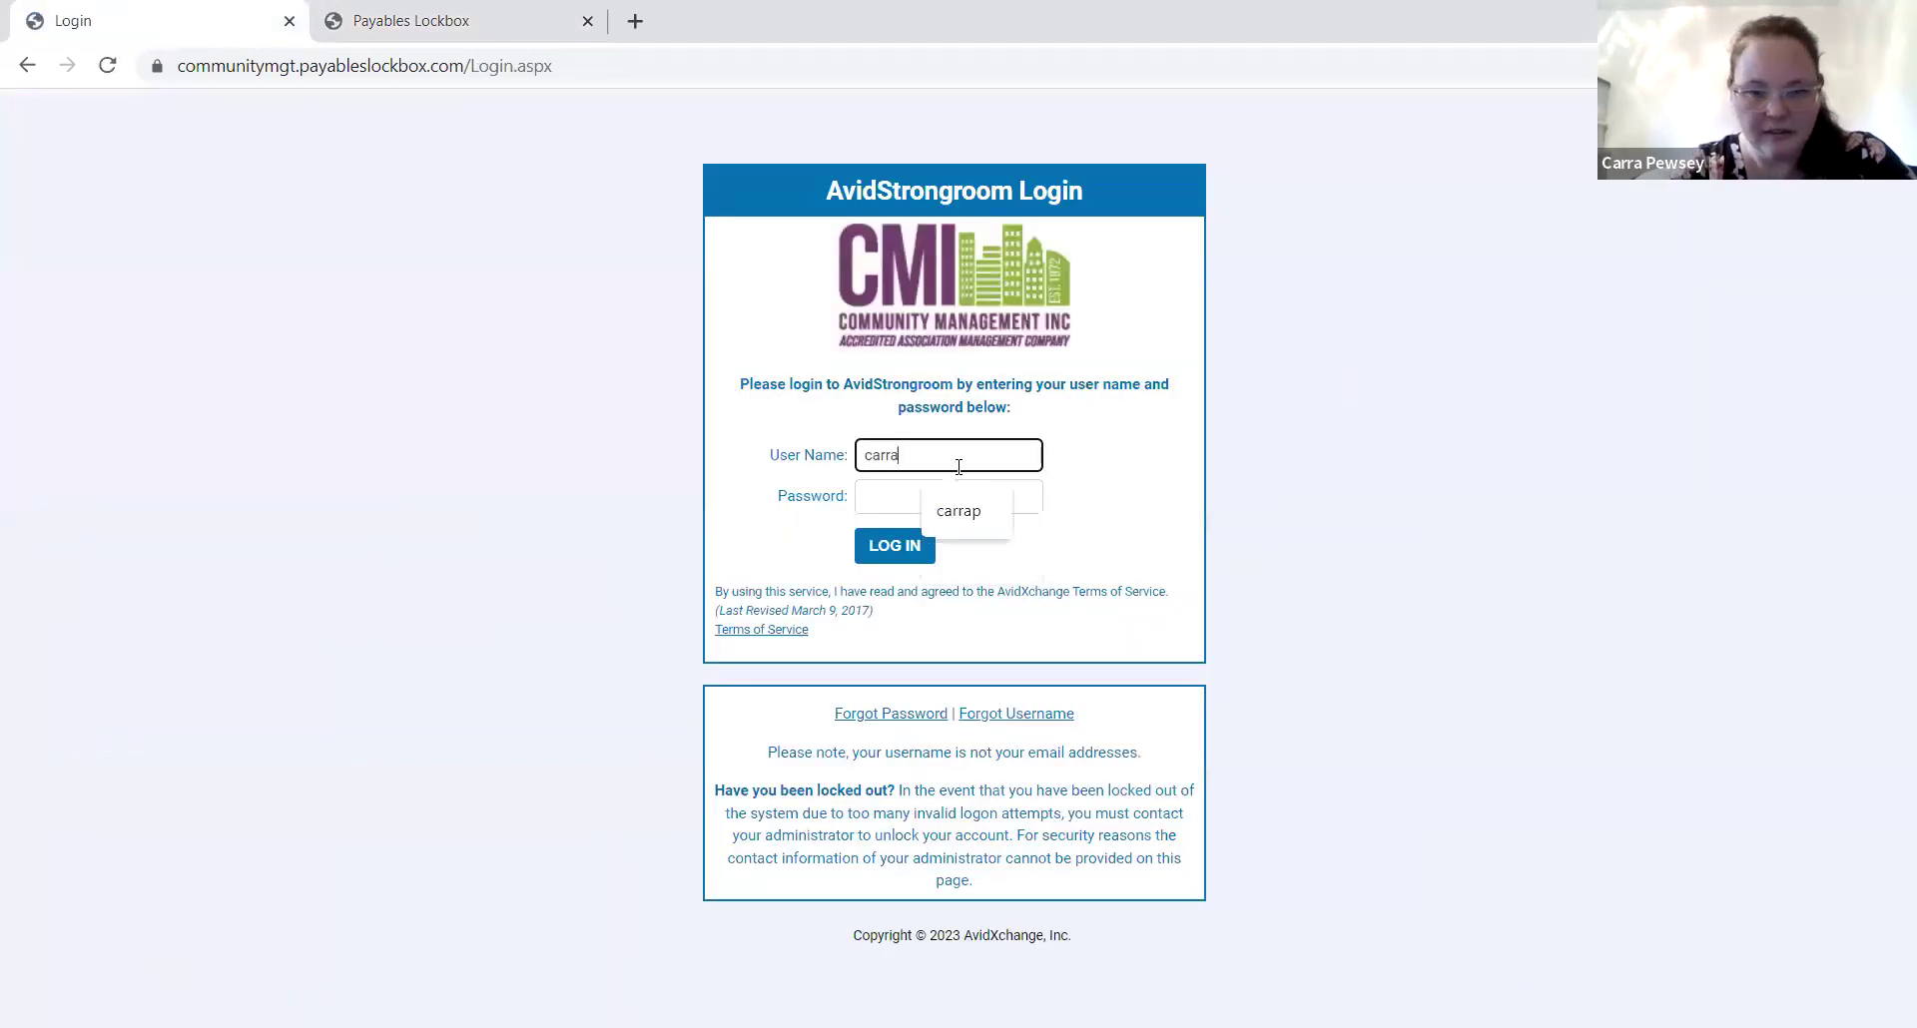
Sign back in with the user name and password, landing on My Invoices with the $370.38 invoice.
{"action": "key", "text": "BackSpace"}
{"action": "key", "text": "BackSpace"}
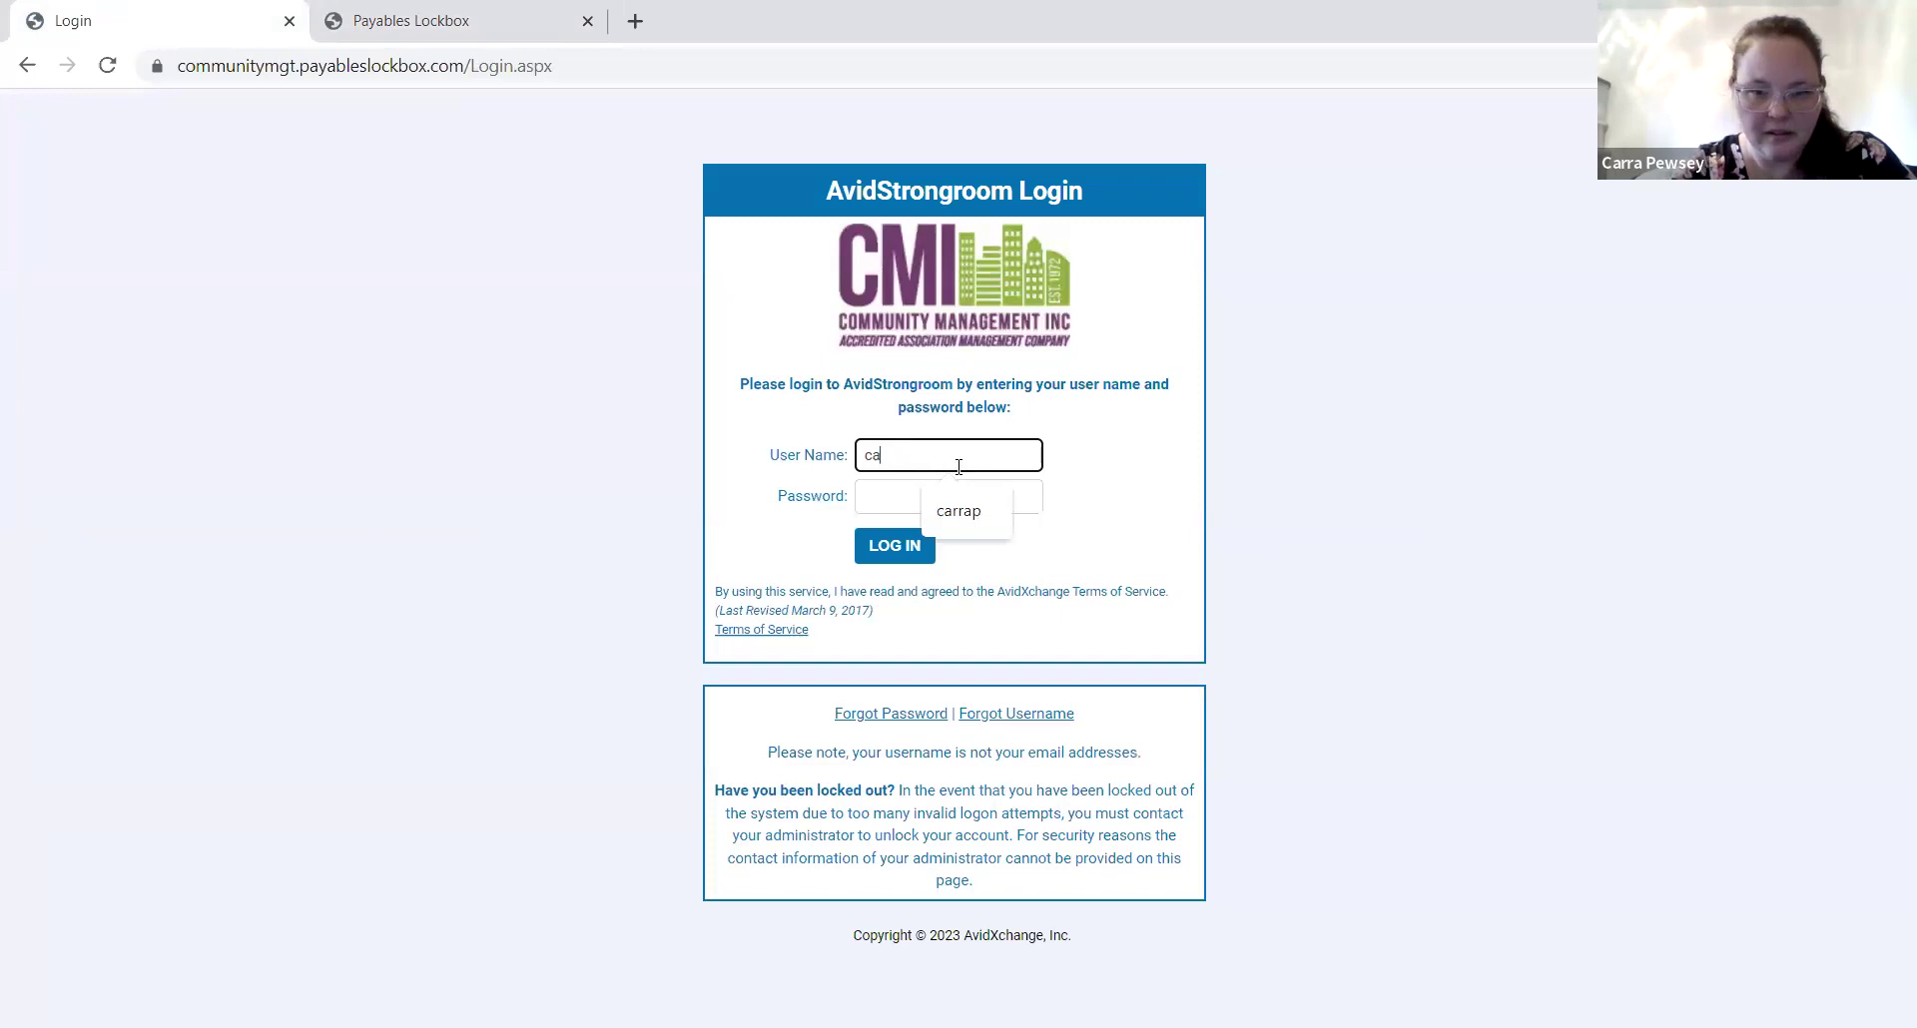
{"action": "key", "text": "BackSpace"}
{"action": "key", "text": "Tab"}
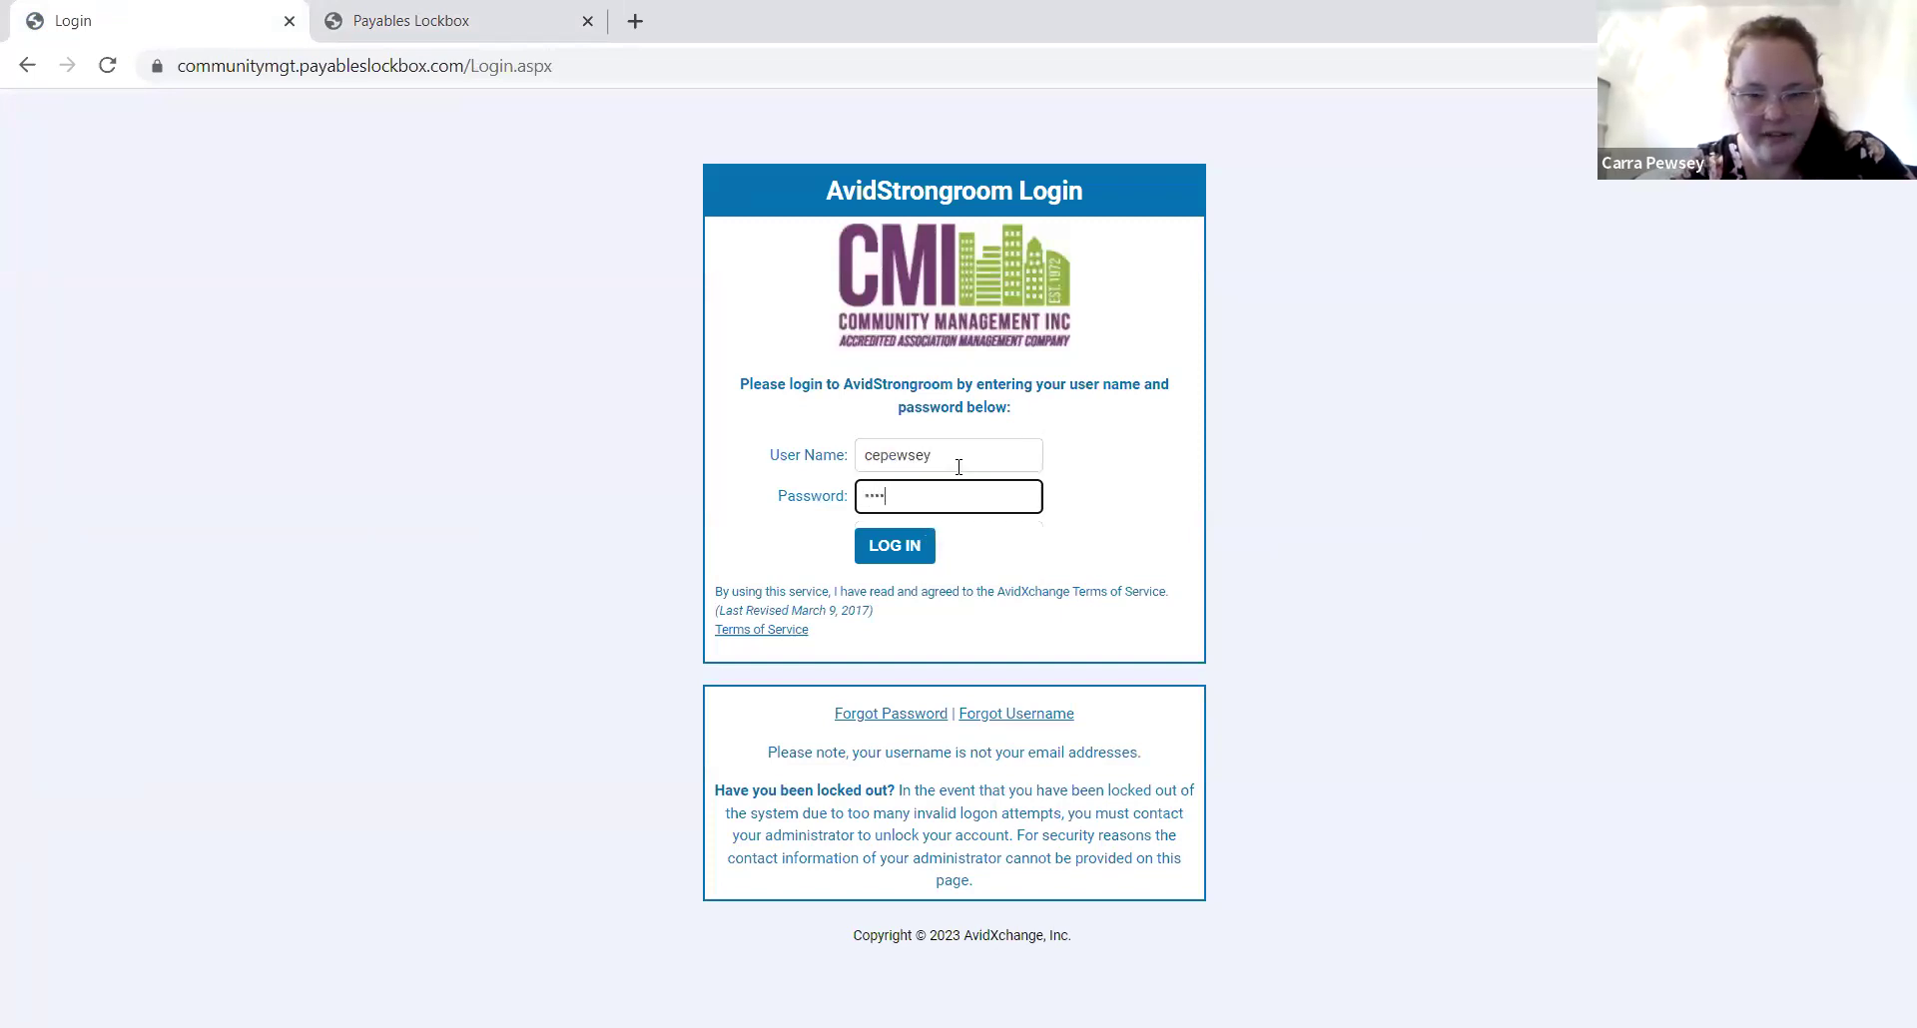
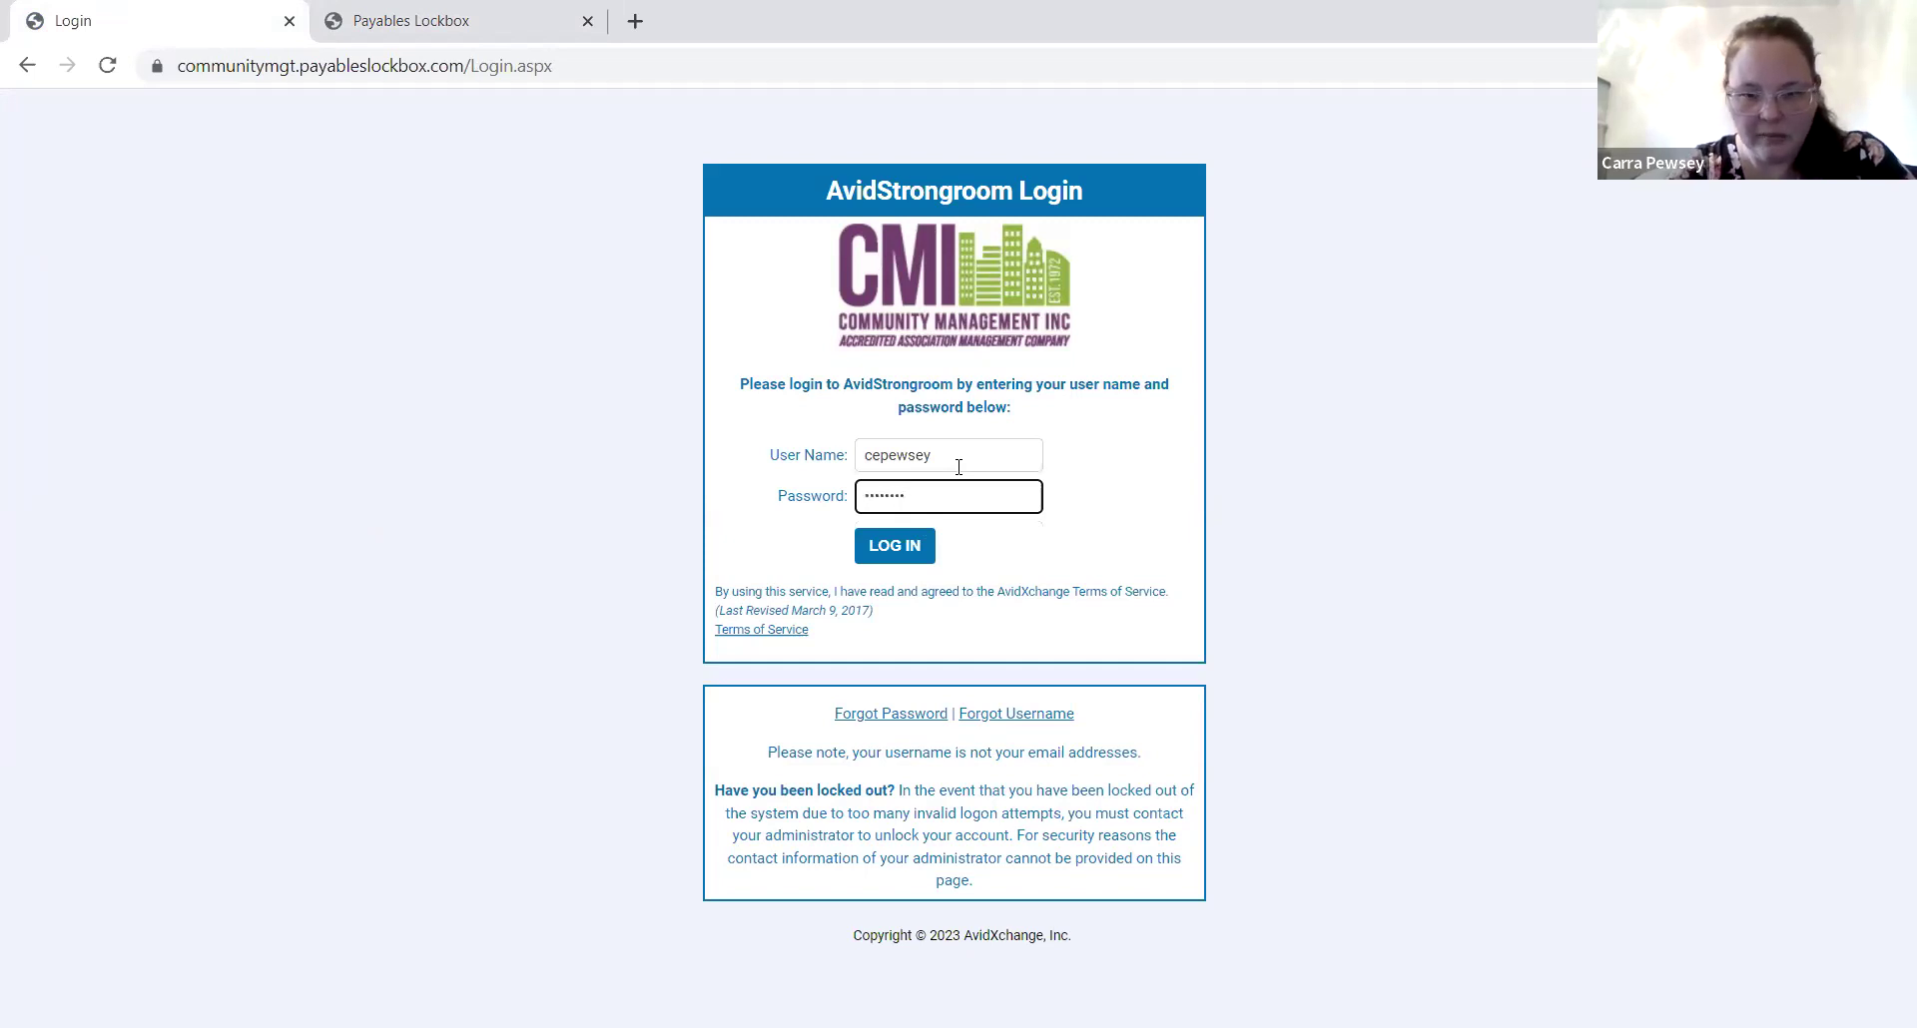
{"action": "left_click", "coordinate": [898, 546]}
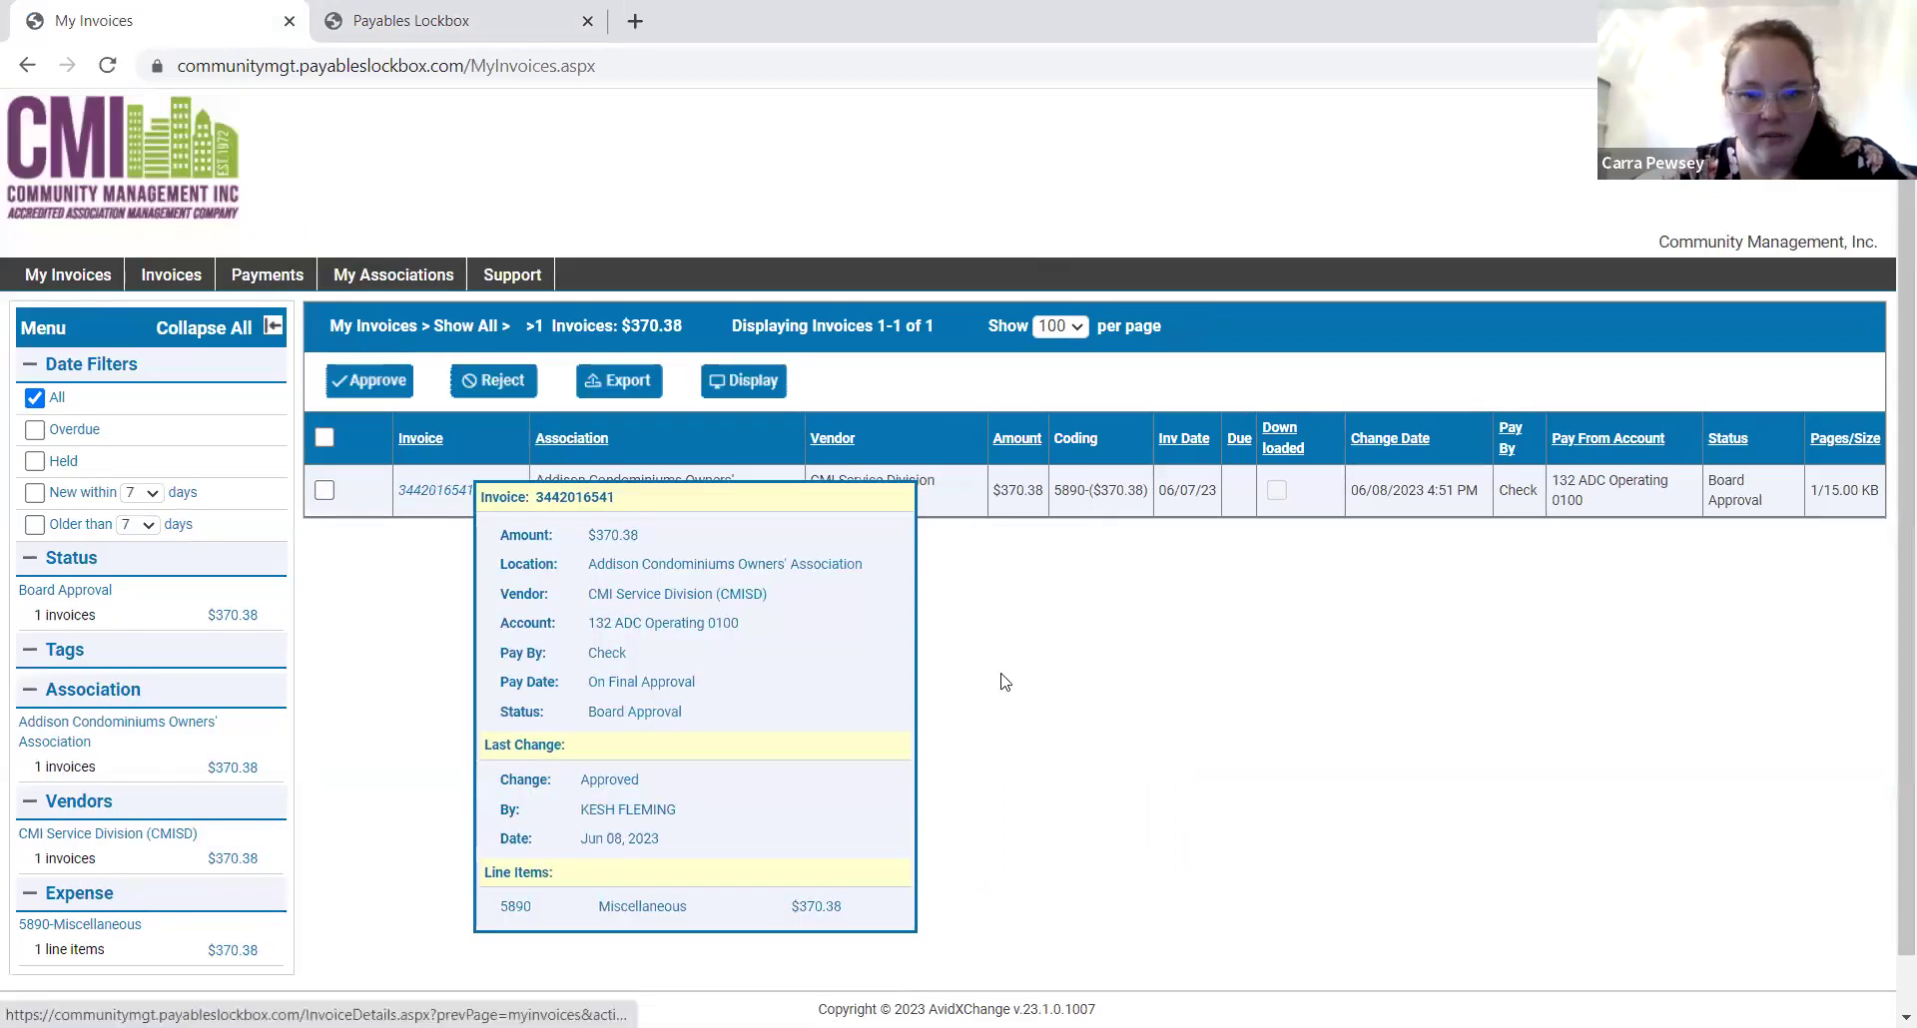
{"action": "left_click", "coordinate": [436, 490]}
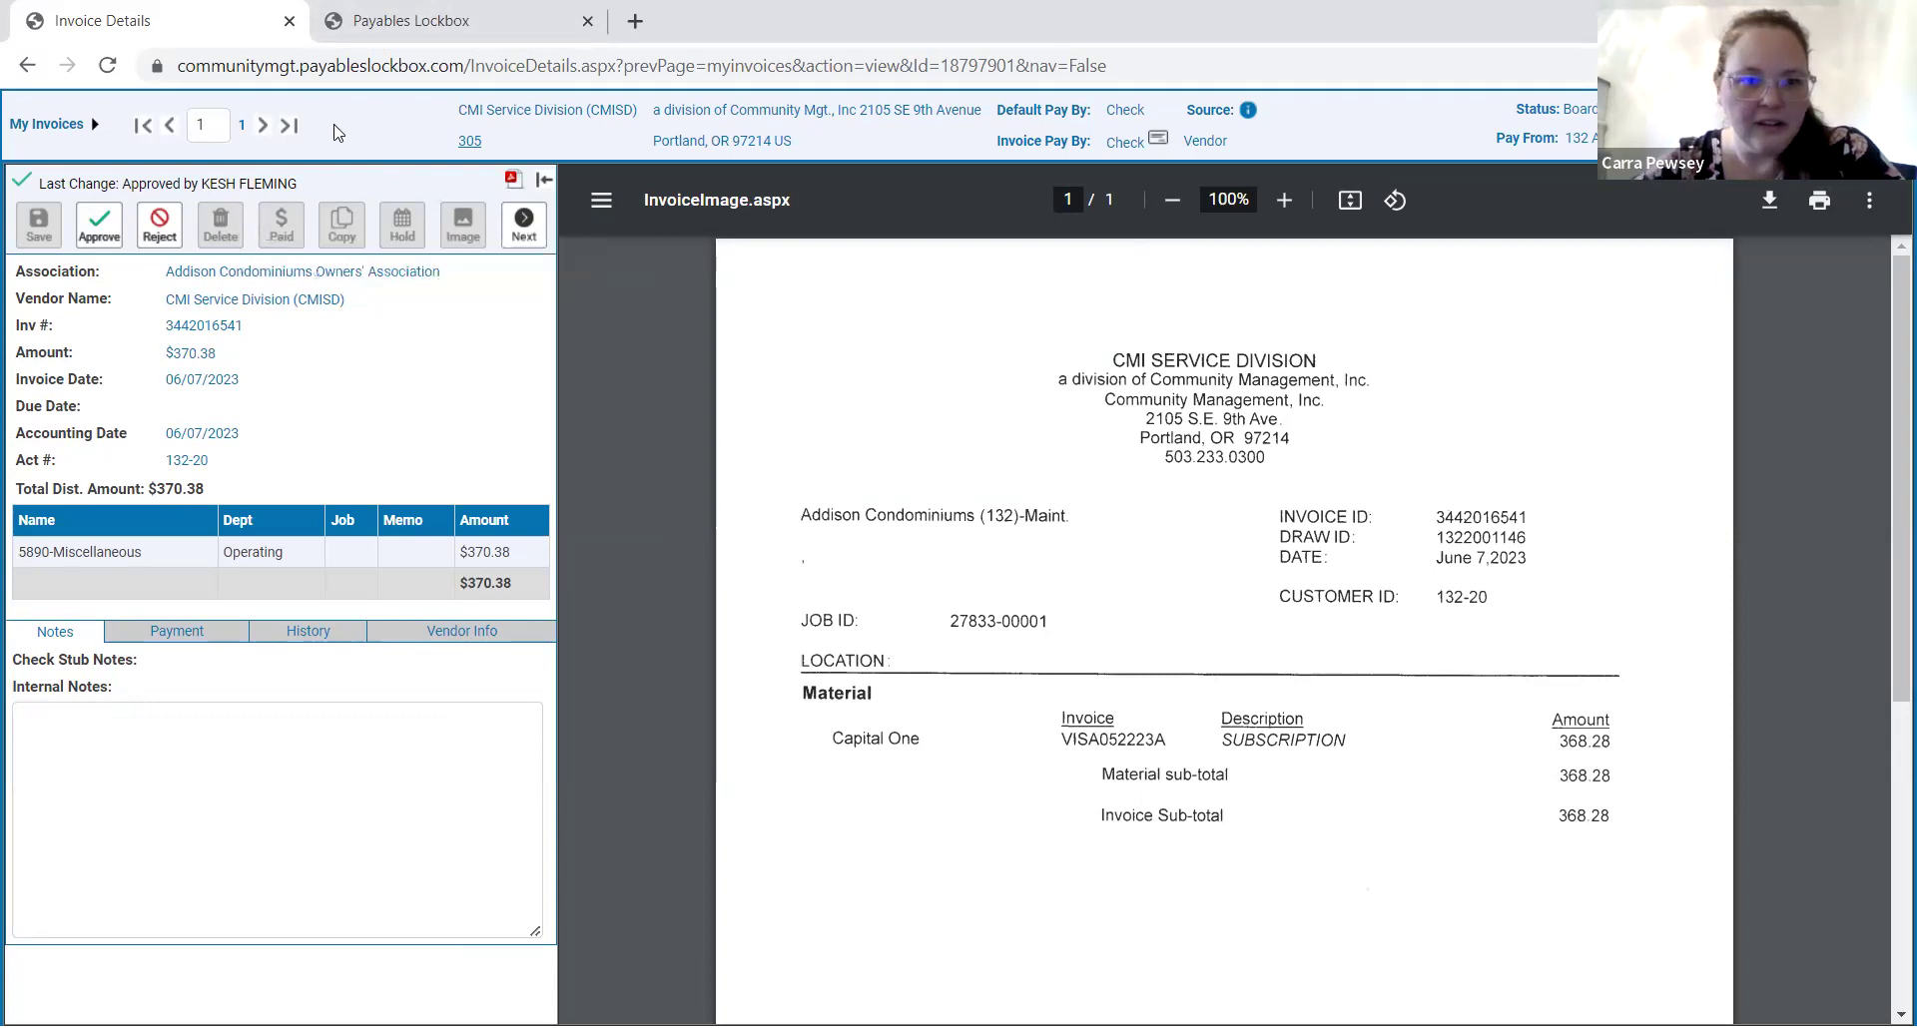
{"action": "mouse_move", "coordinate": [12, 128]}
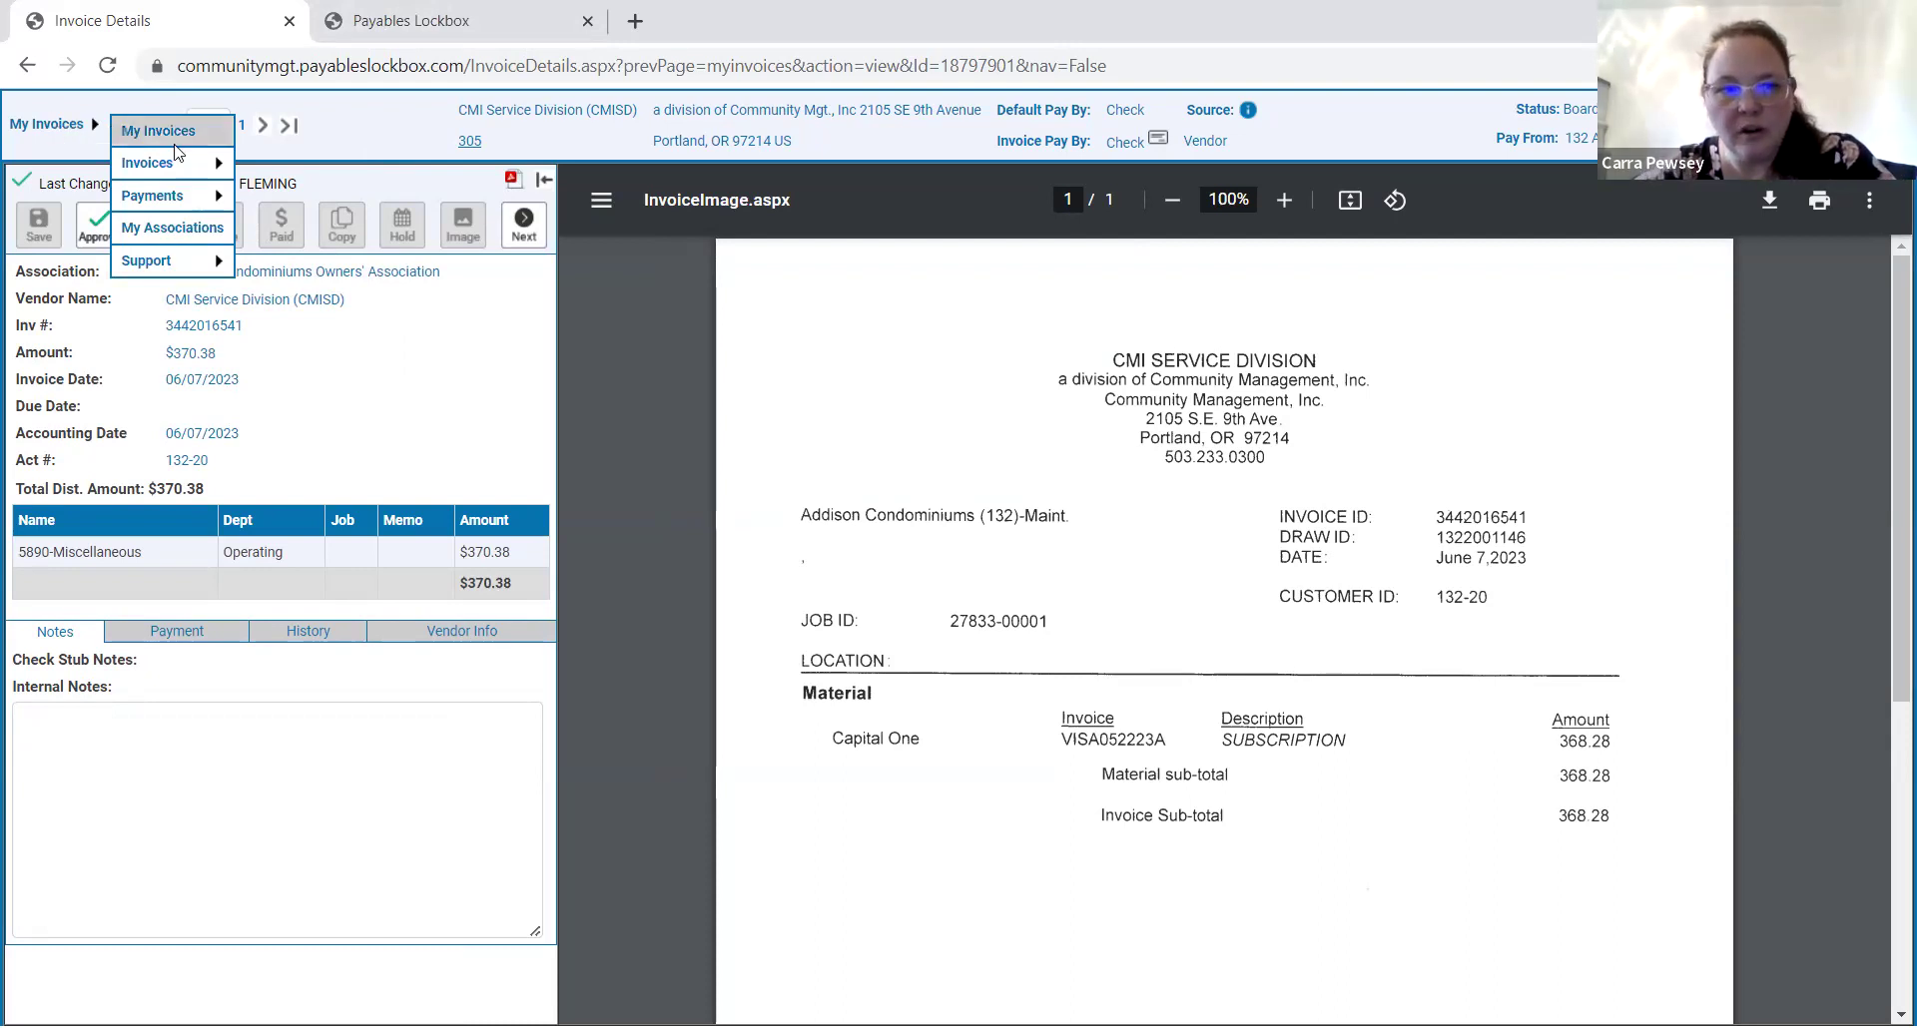
{"action": "mouse_move", "coordinate": [175, 158]}
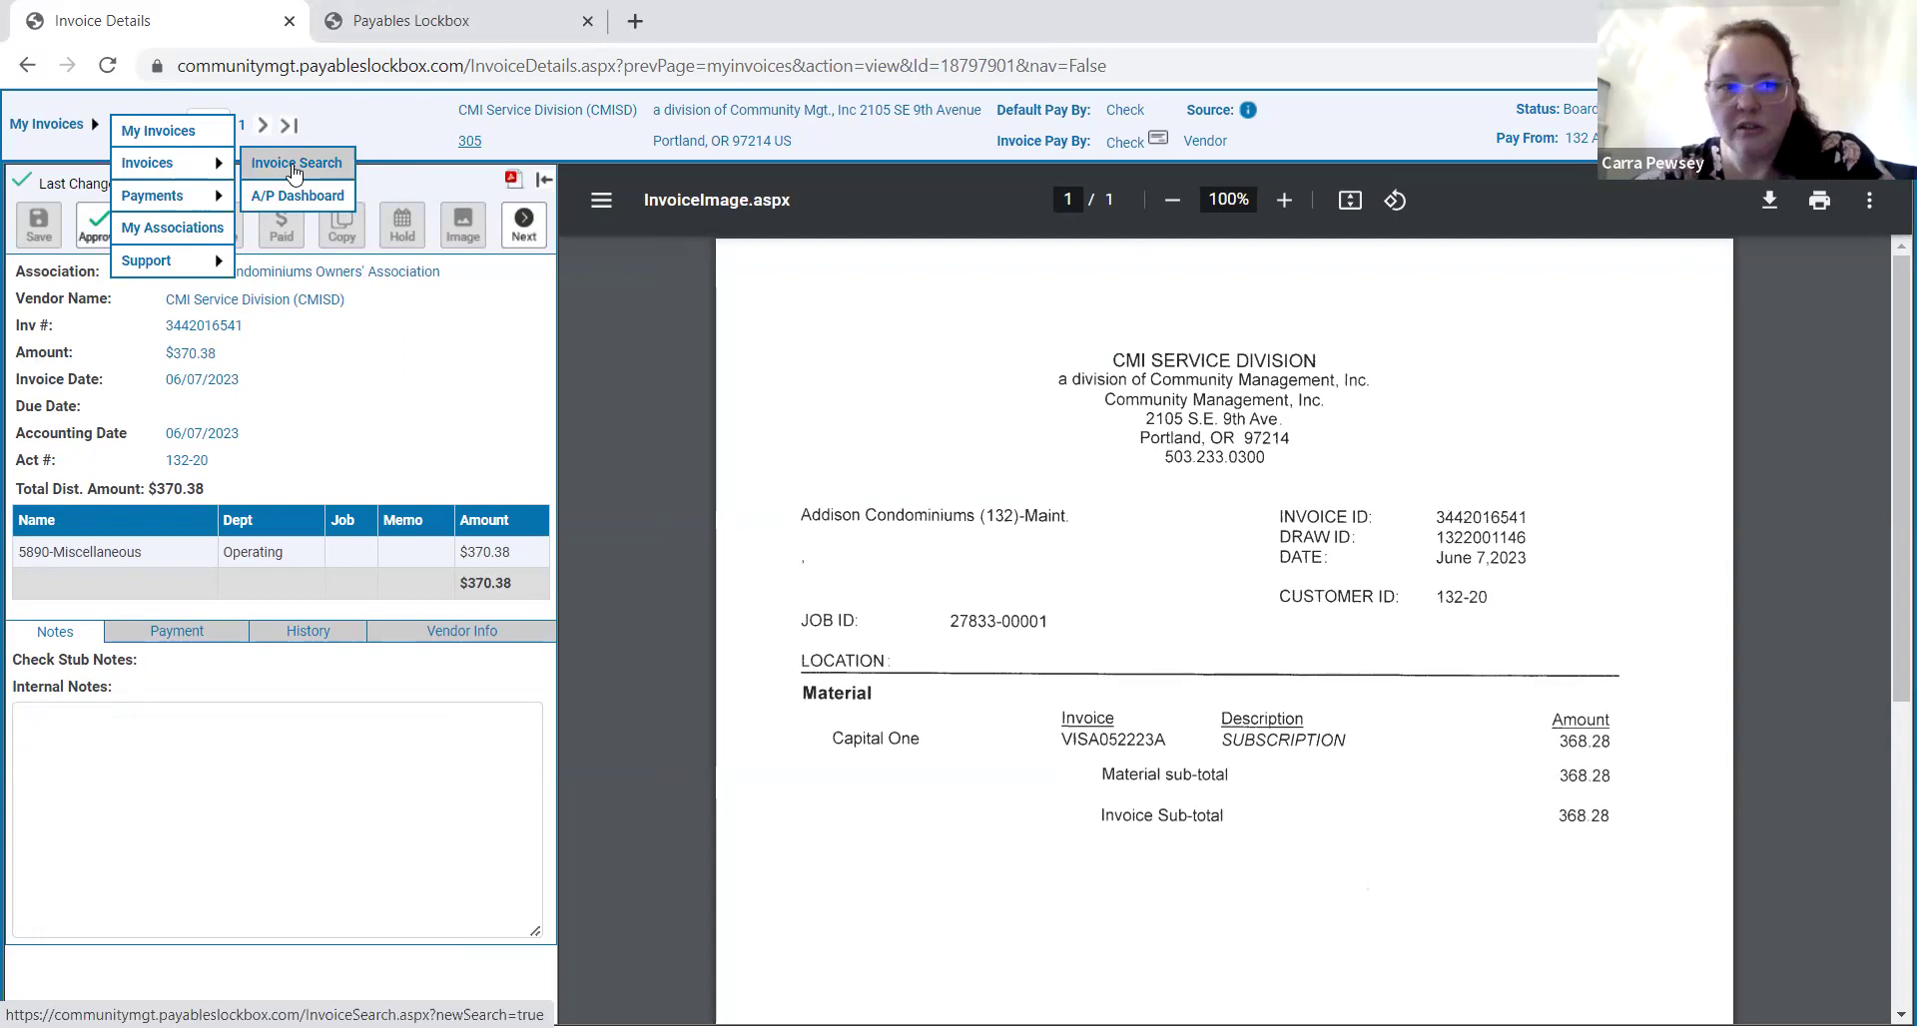
Open the Invoice Search form and look over the association, invoice number and account number criteria.
{"action": "left_click", "coordinate": [294, 170]}
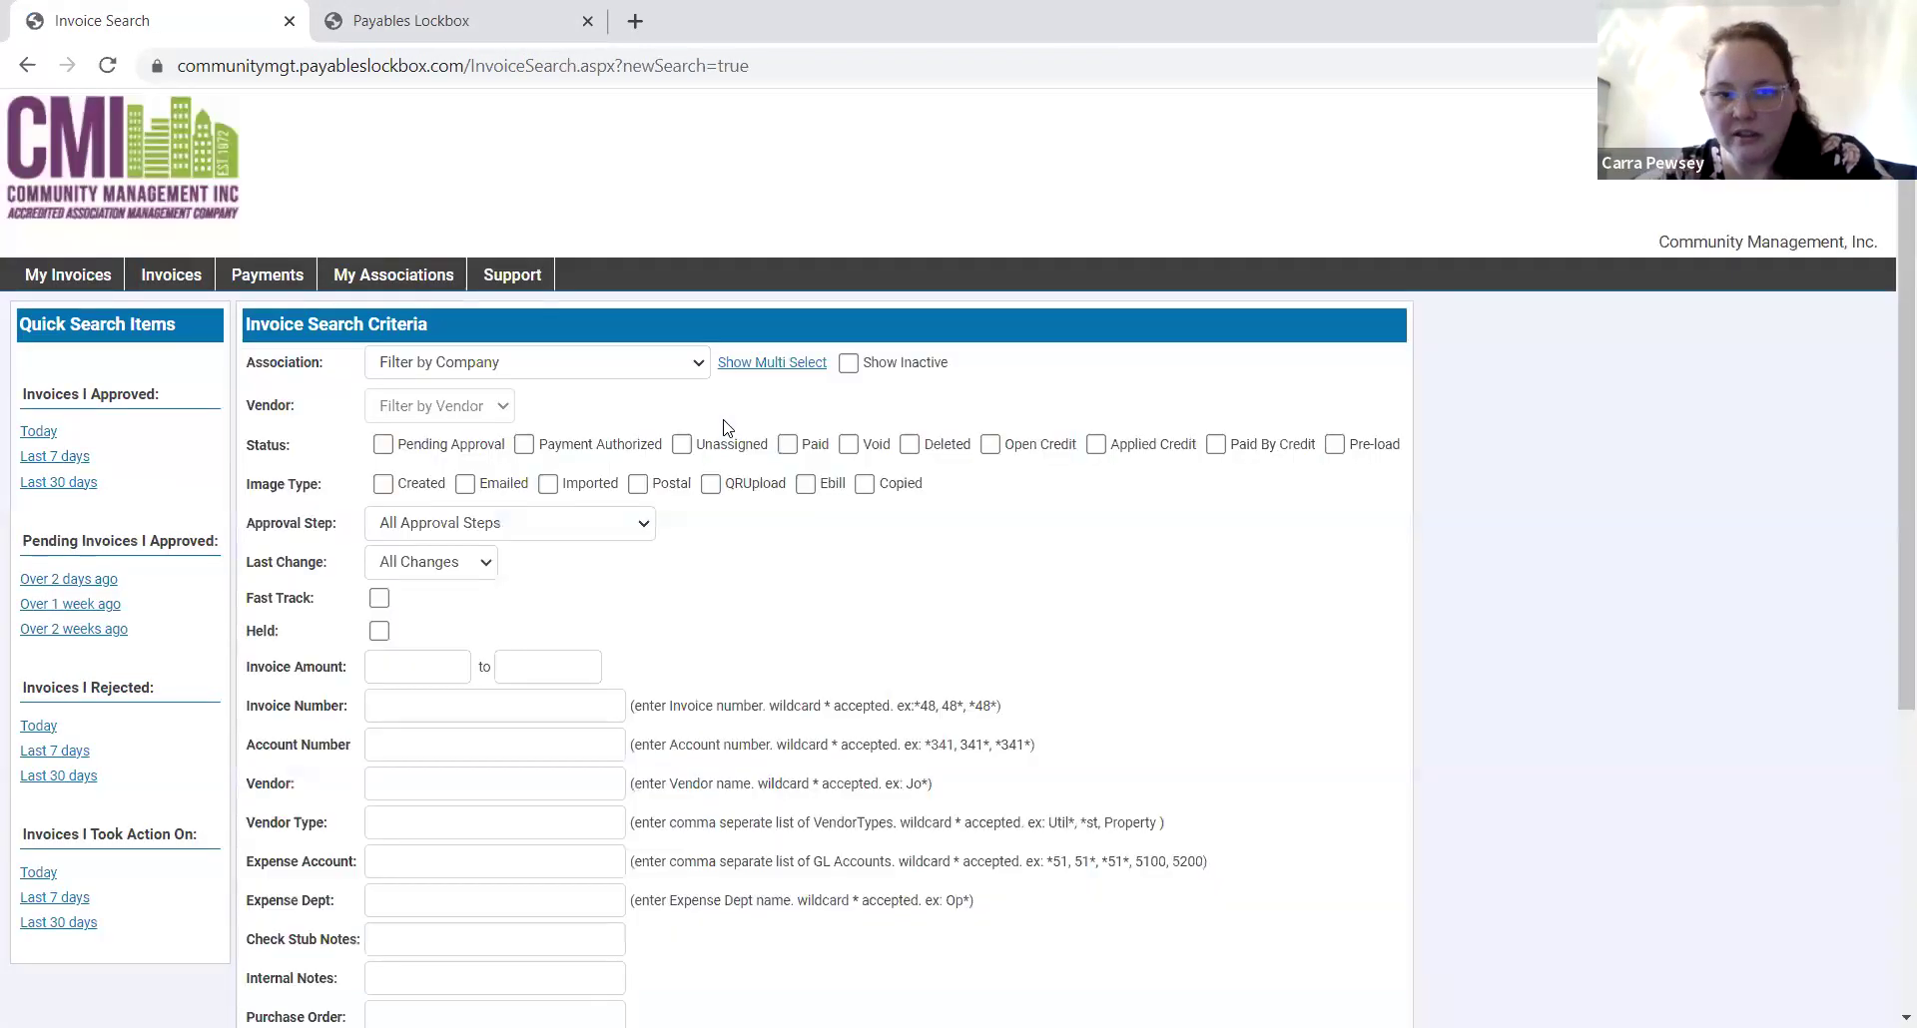
{"action": "left_click", "coordinate": [585, 367]}
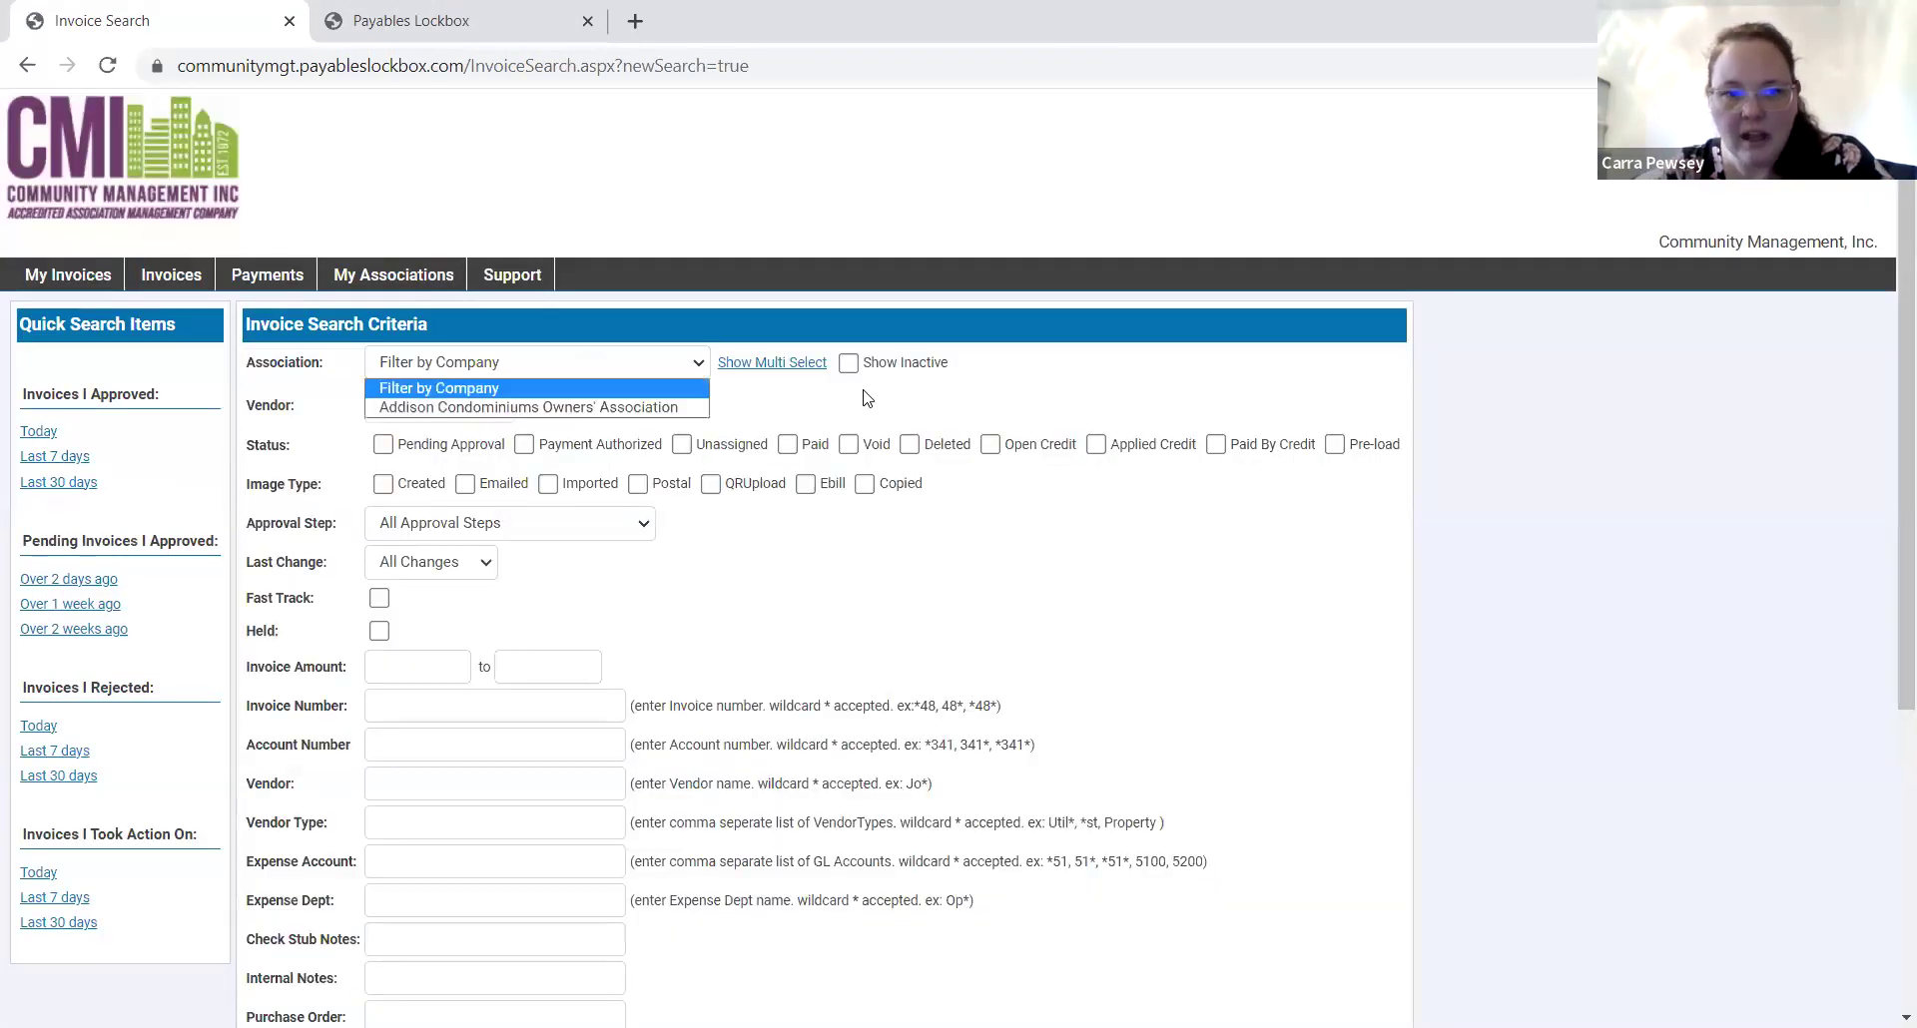
{"action": "scroll", "coordinate": [826, 621], "scroll_direction": "down", "scroll_amount": 3}
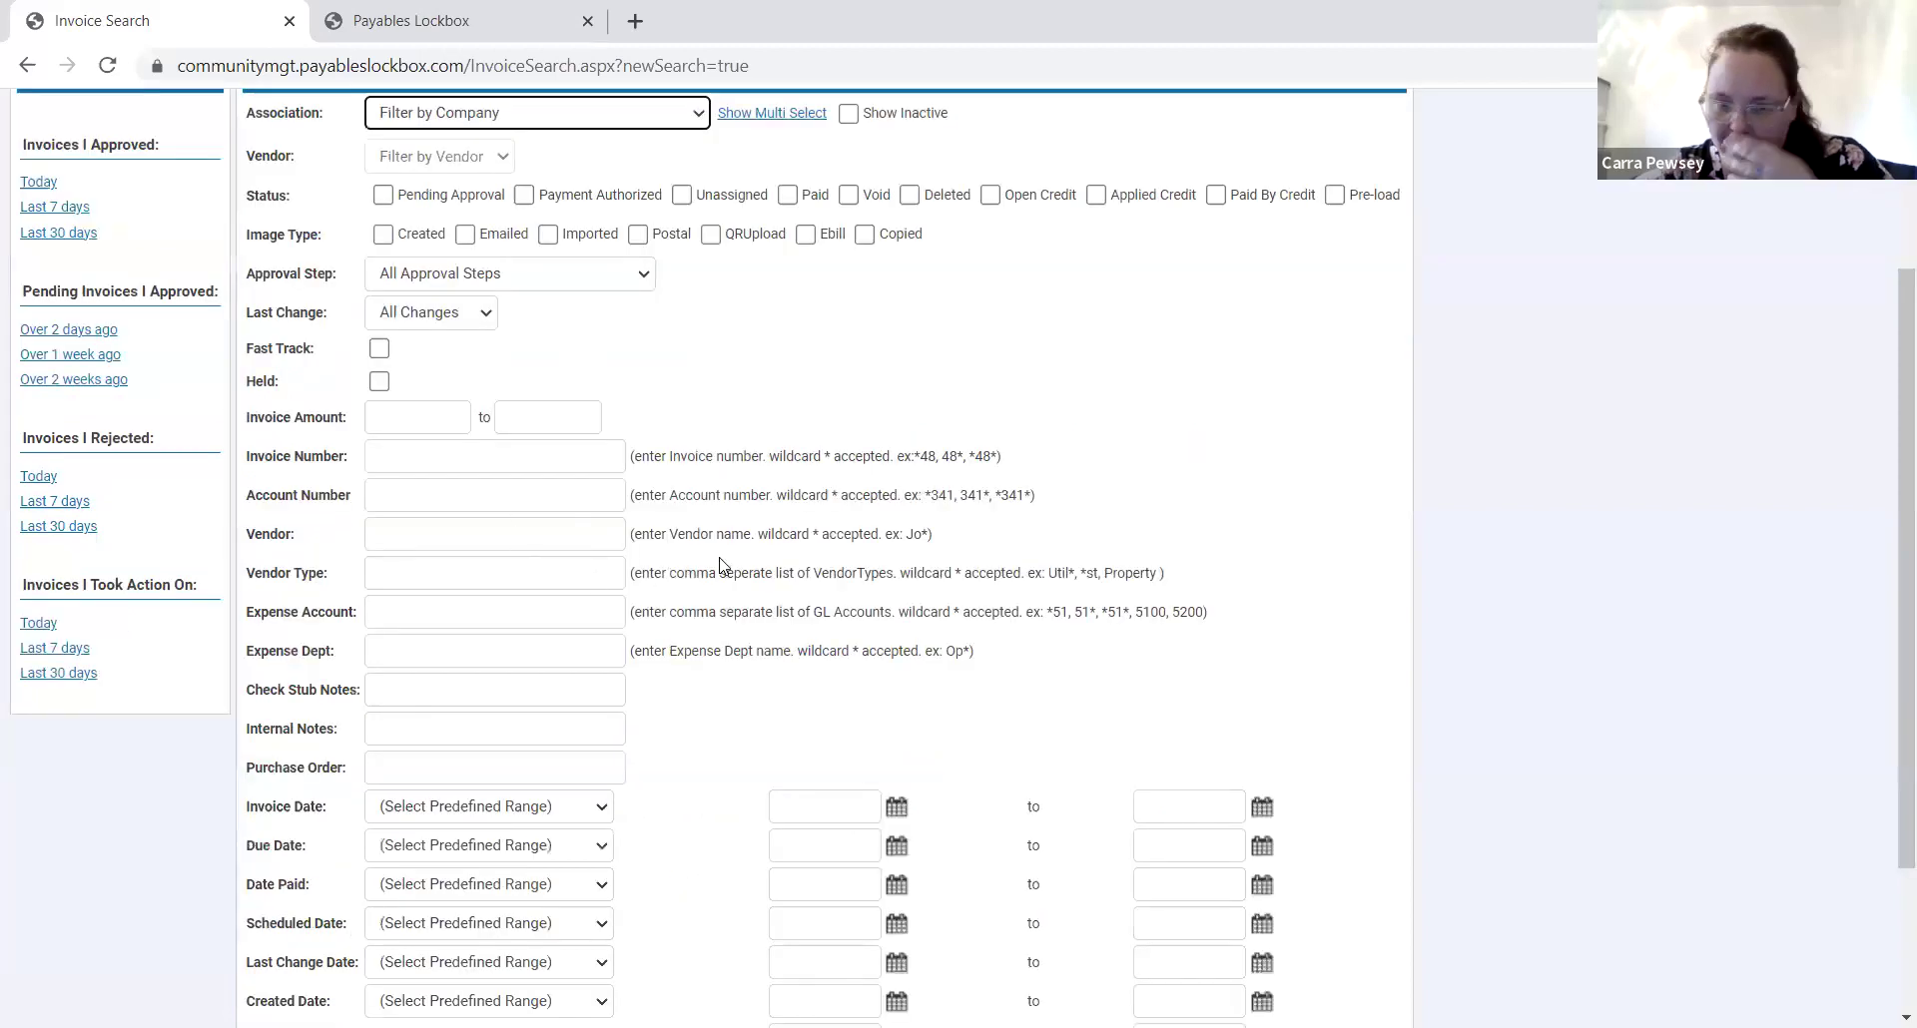
{"action": "left_click", "coordinate": [549, 458]}
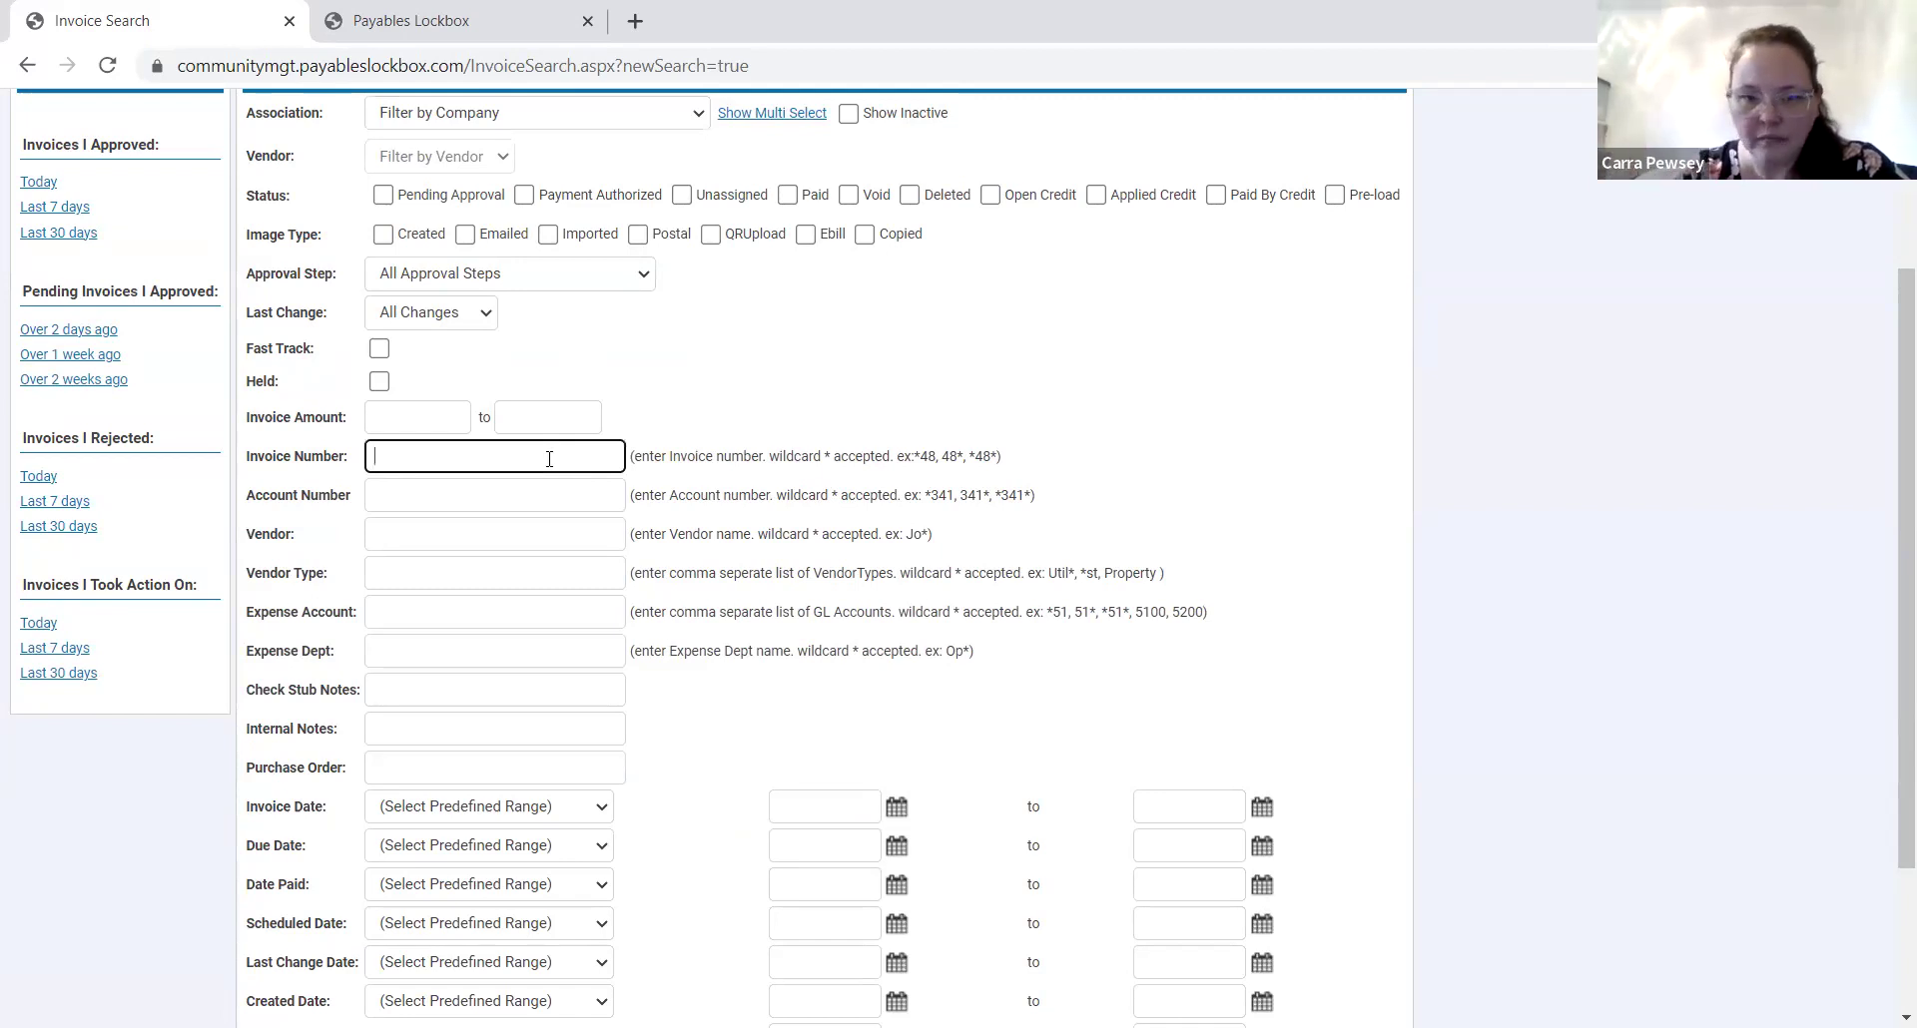
{"action": "left_click", "coordinate": [468, 494]}
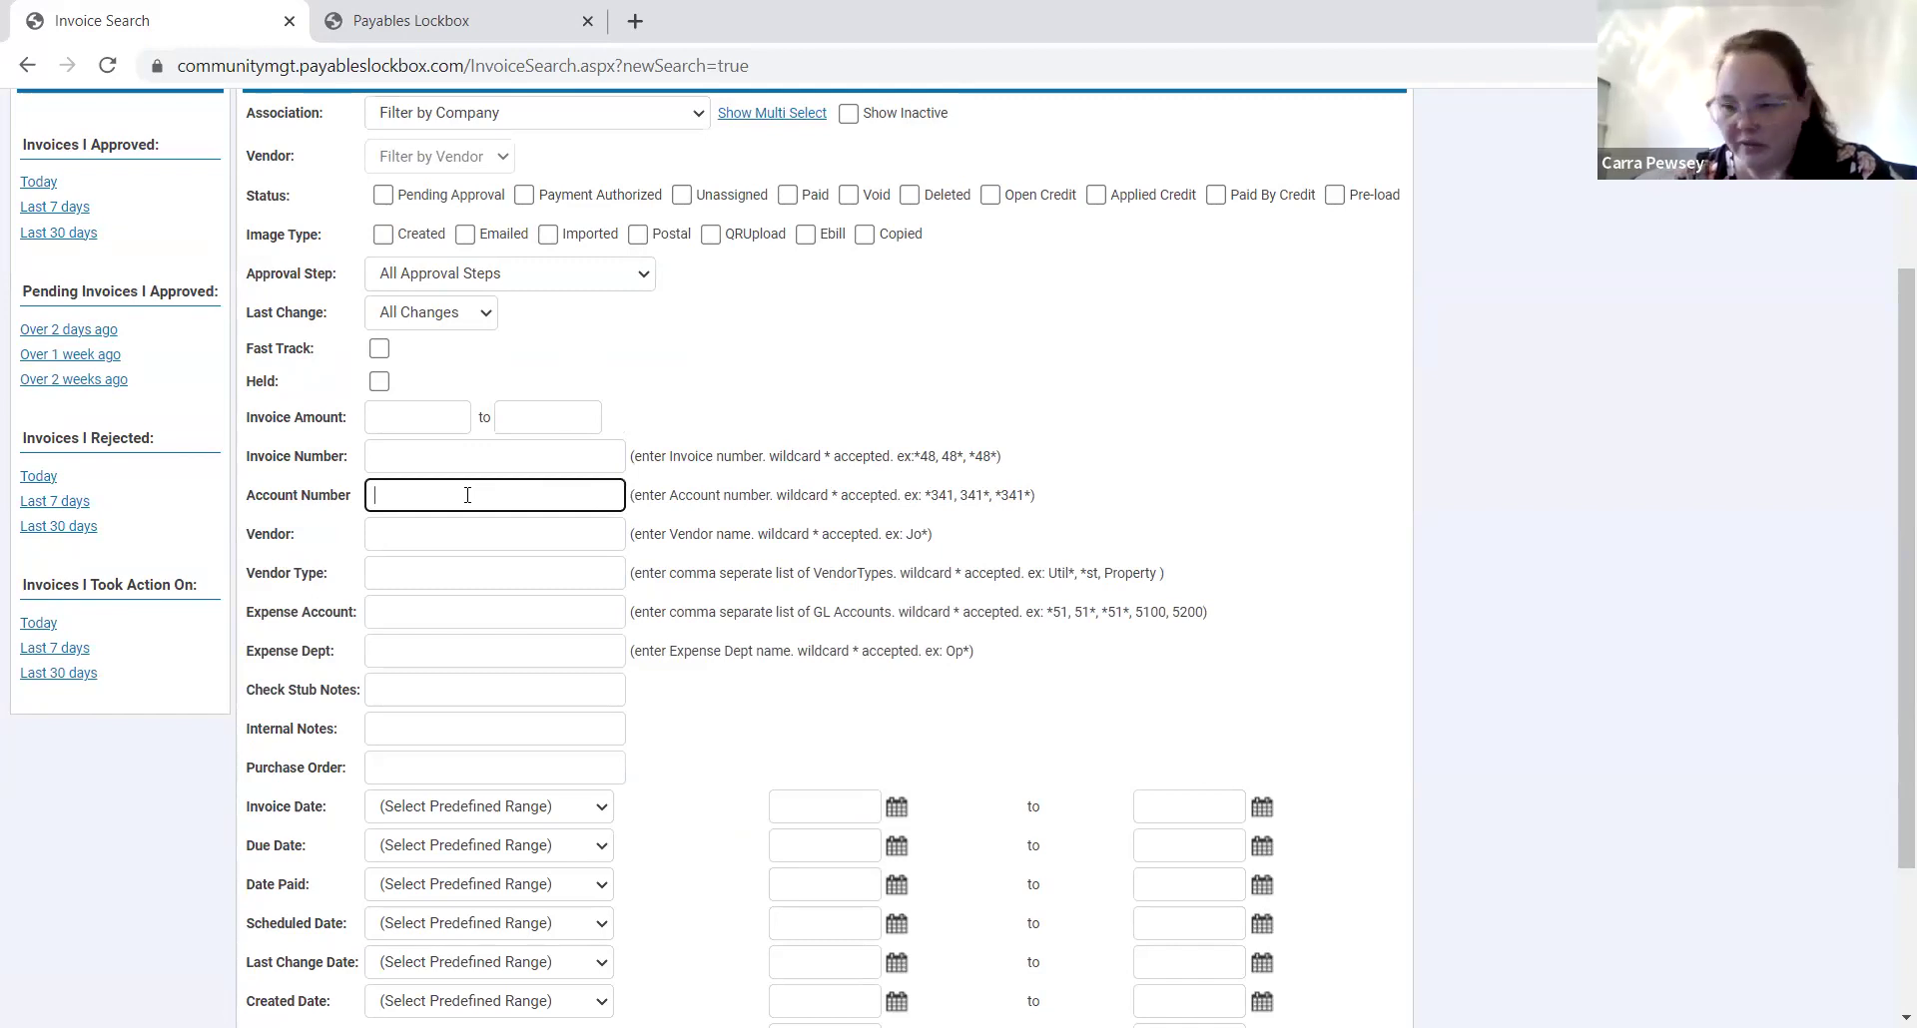
Leave the vendor name blank, enter expense account 6690, and run the search.
{"action": "left_click", "coordinate": [461, 534]}
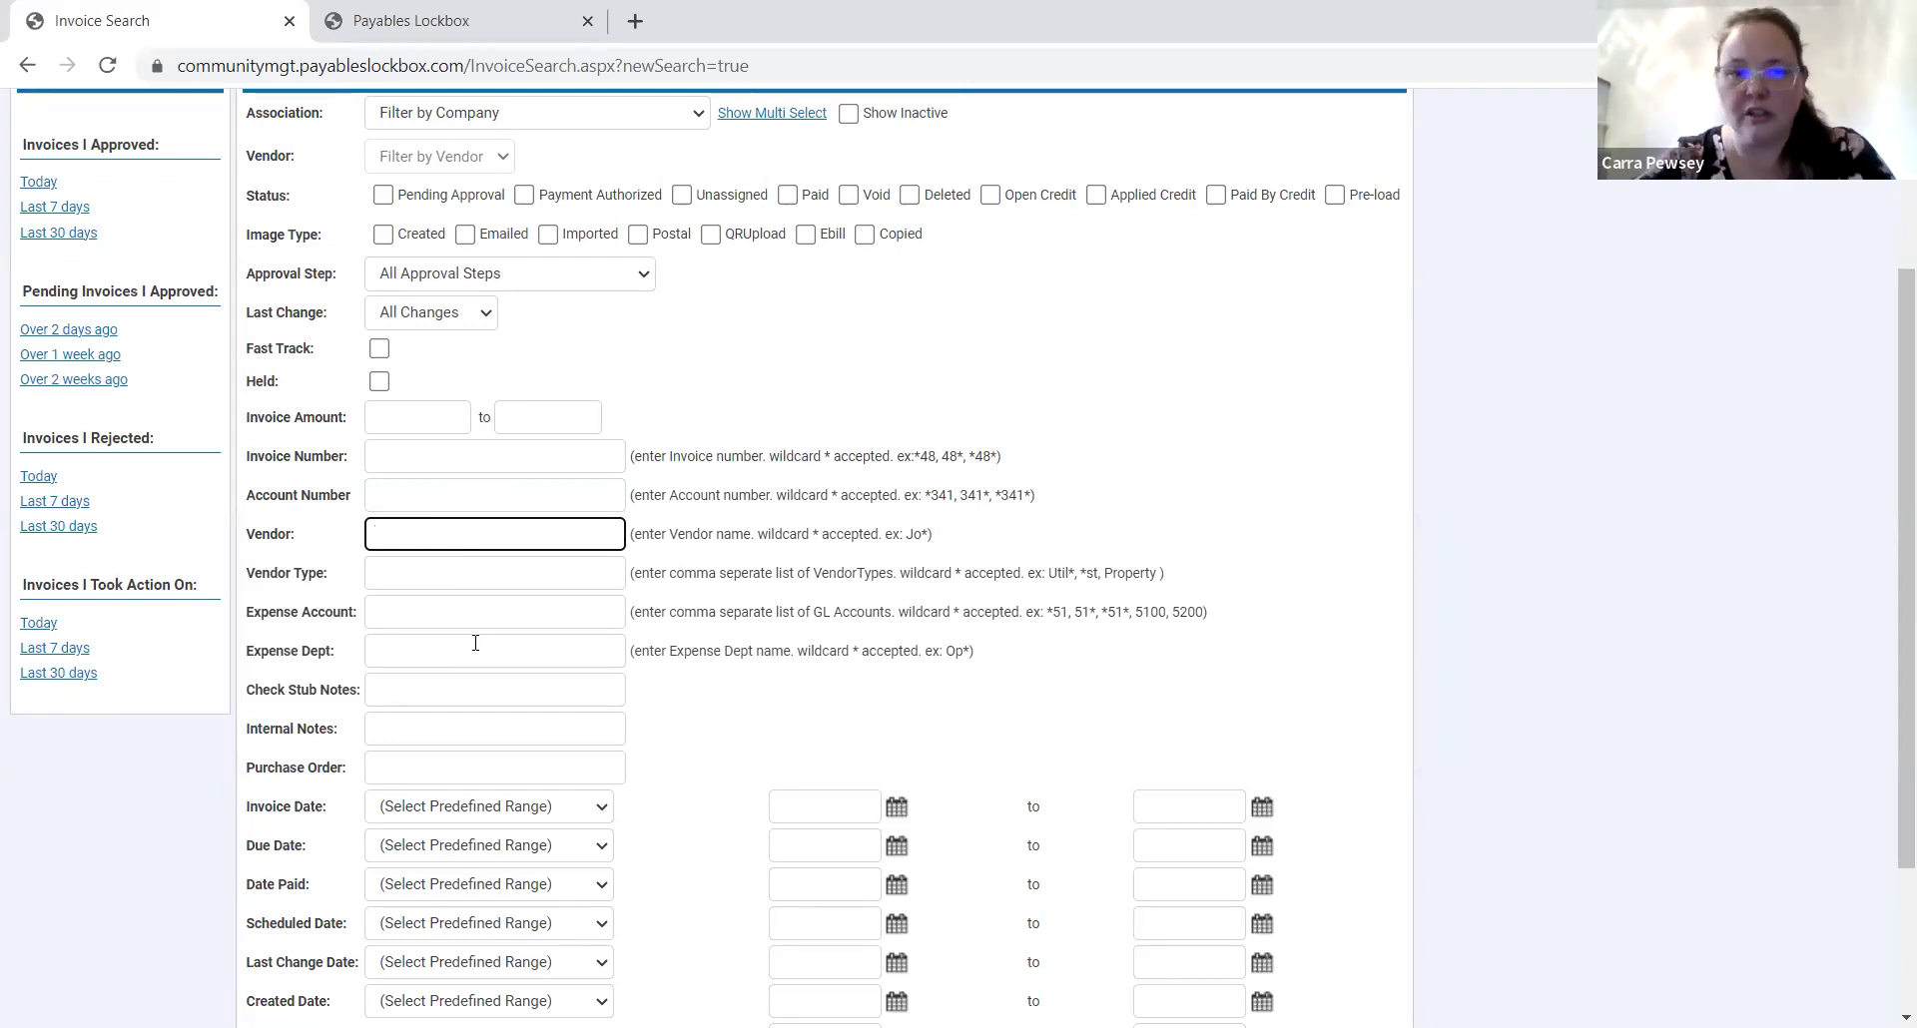
{"action": "type", "text": "rest"}
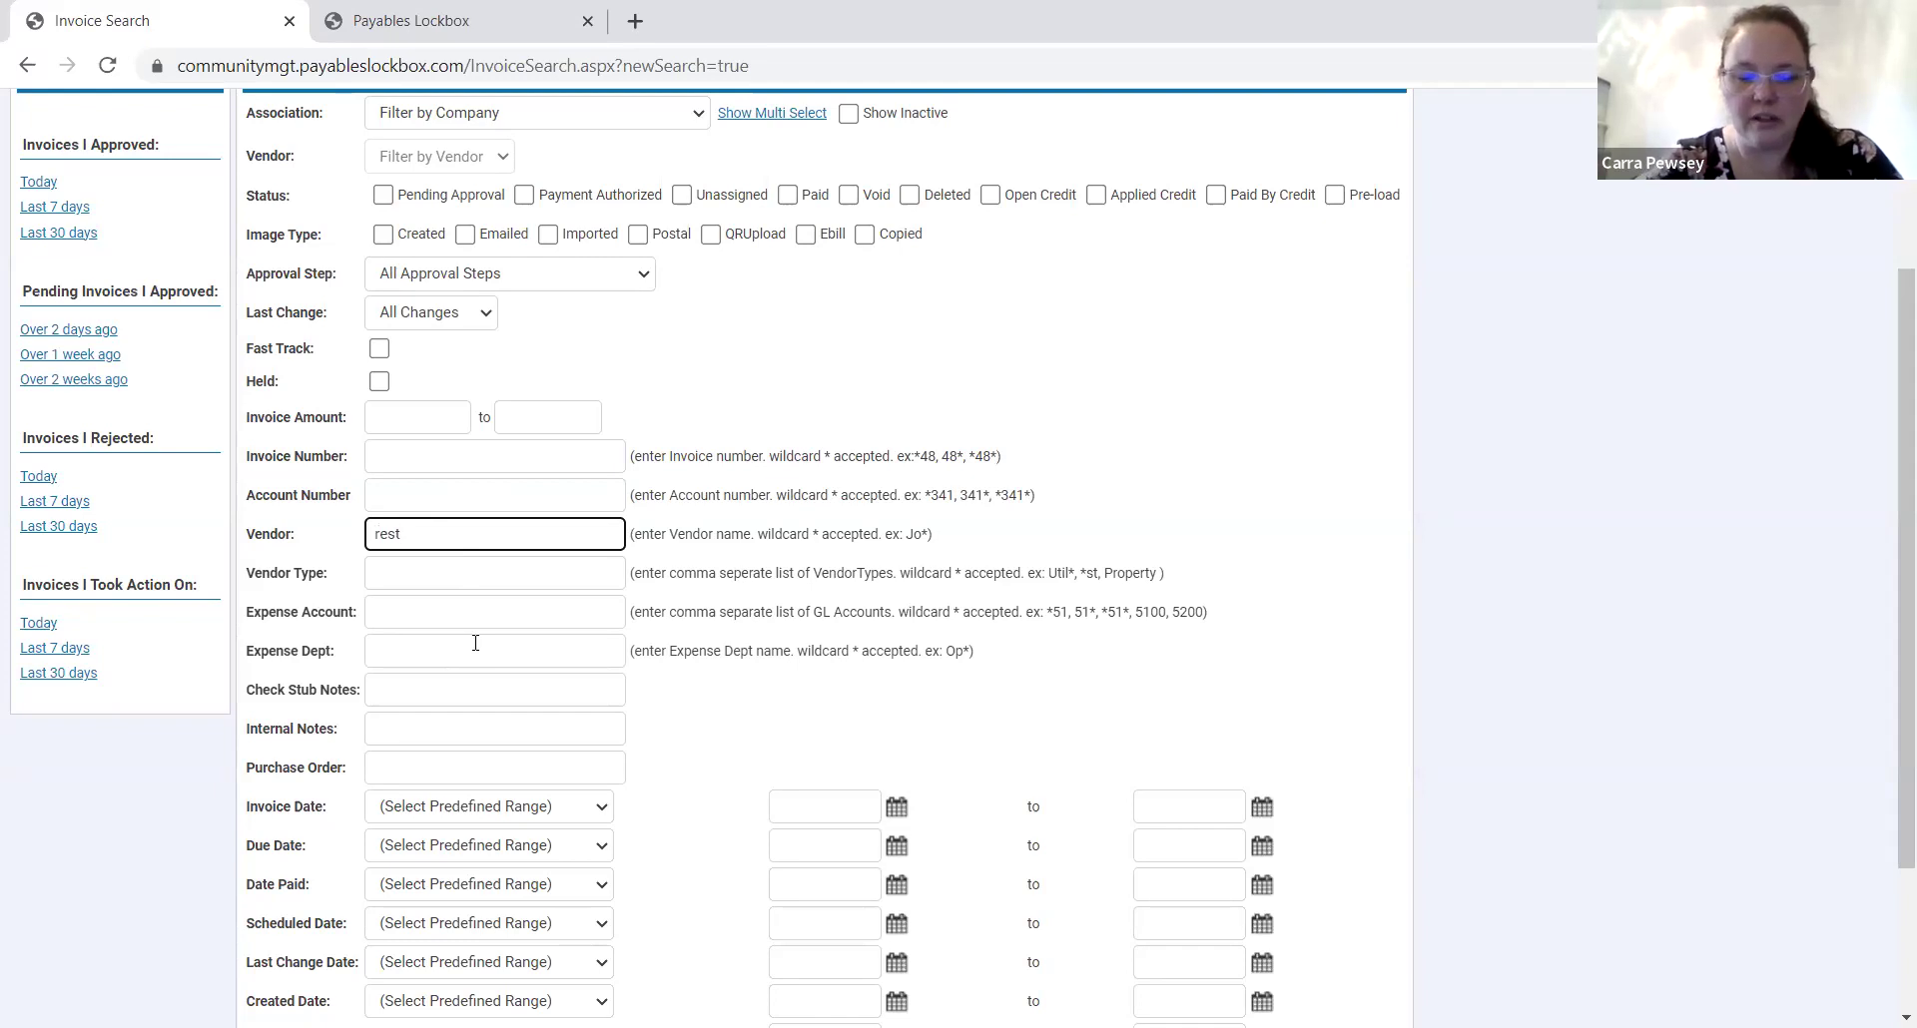
{"action": "key", "text": "BackSpace"}
{"action": "key", "text": "BackSpace"}
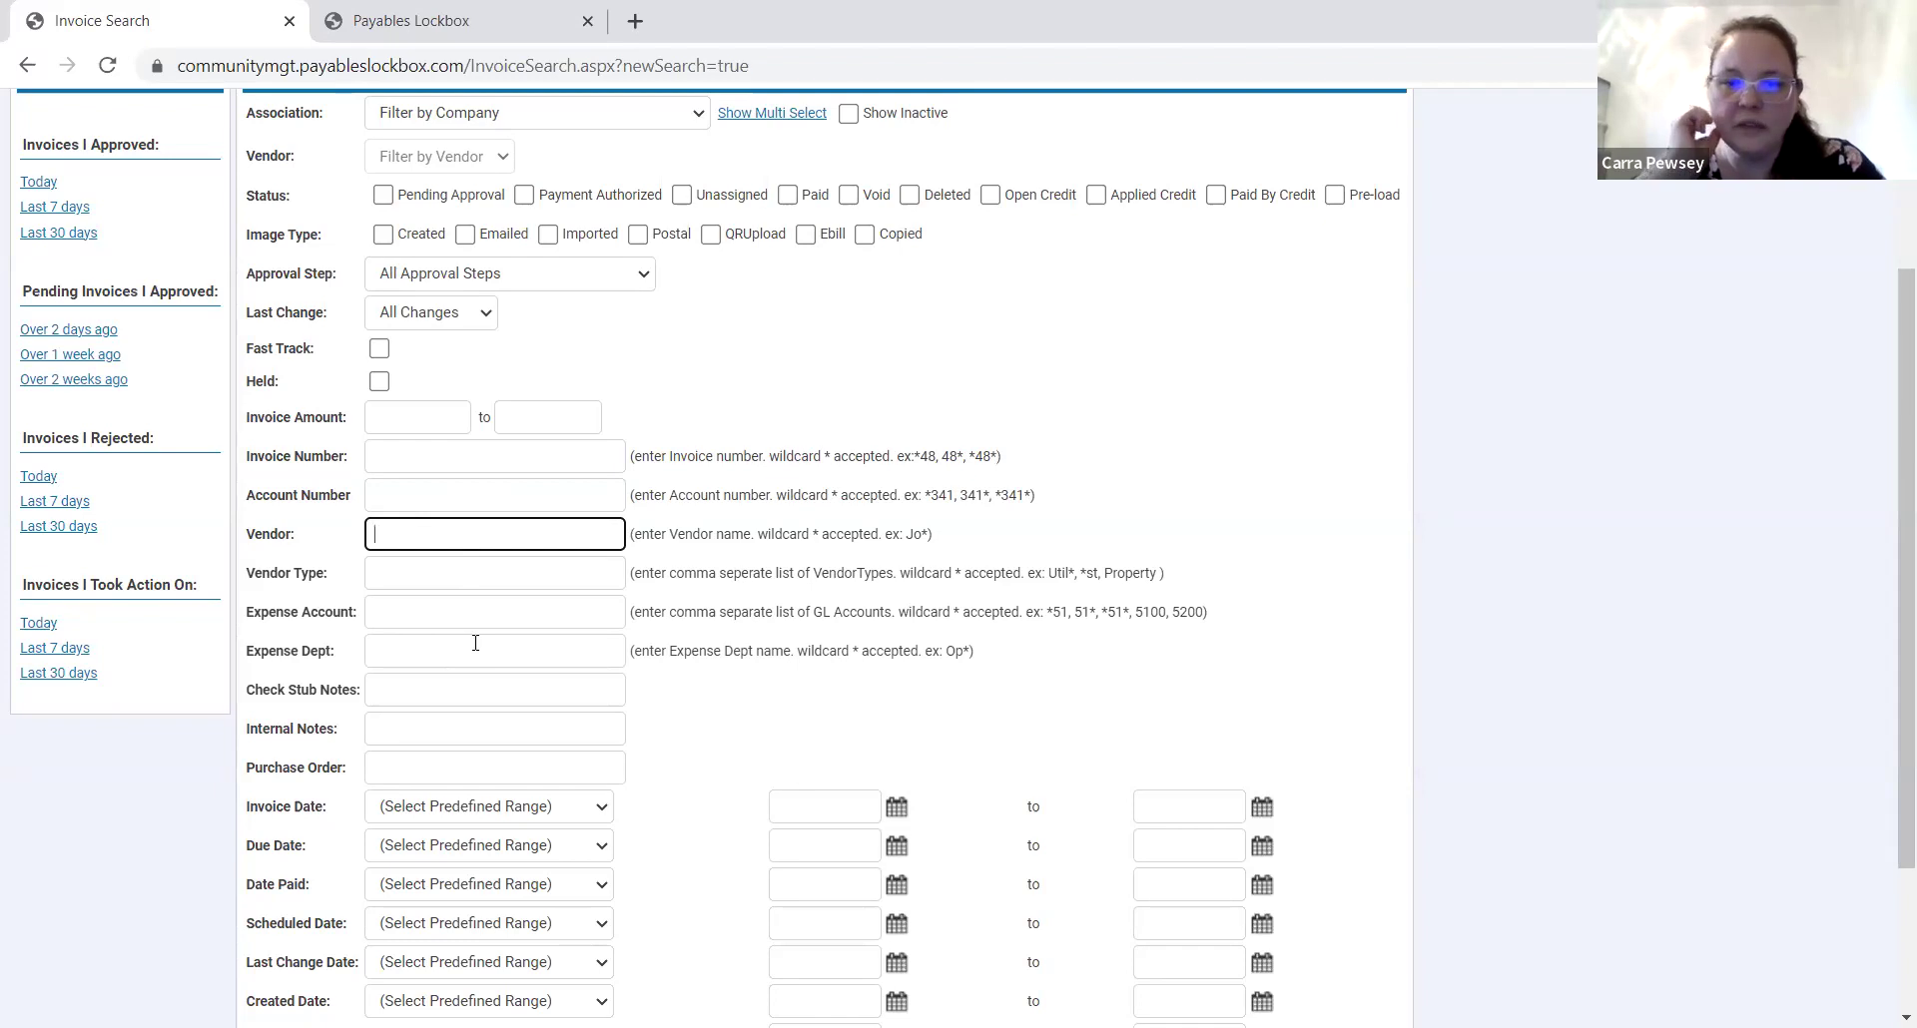
{"action": "left_click", "coordinate": [461, 578]}
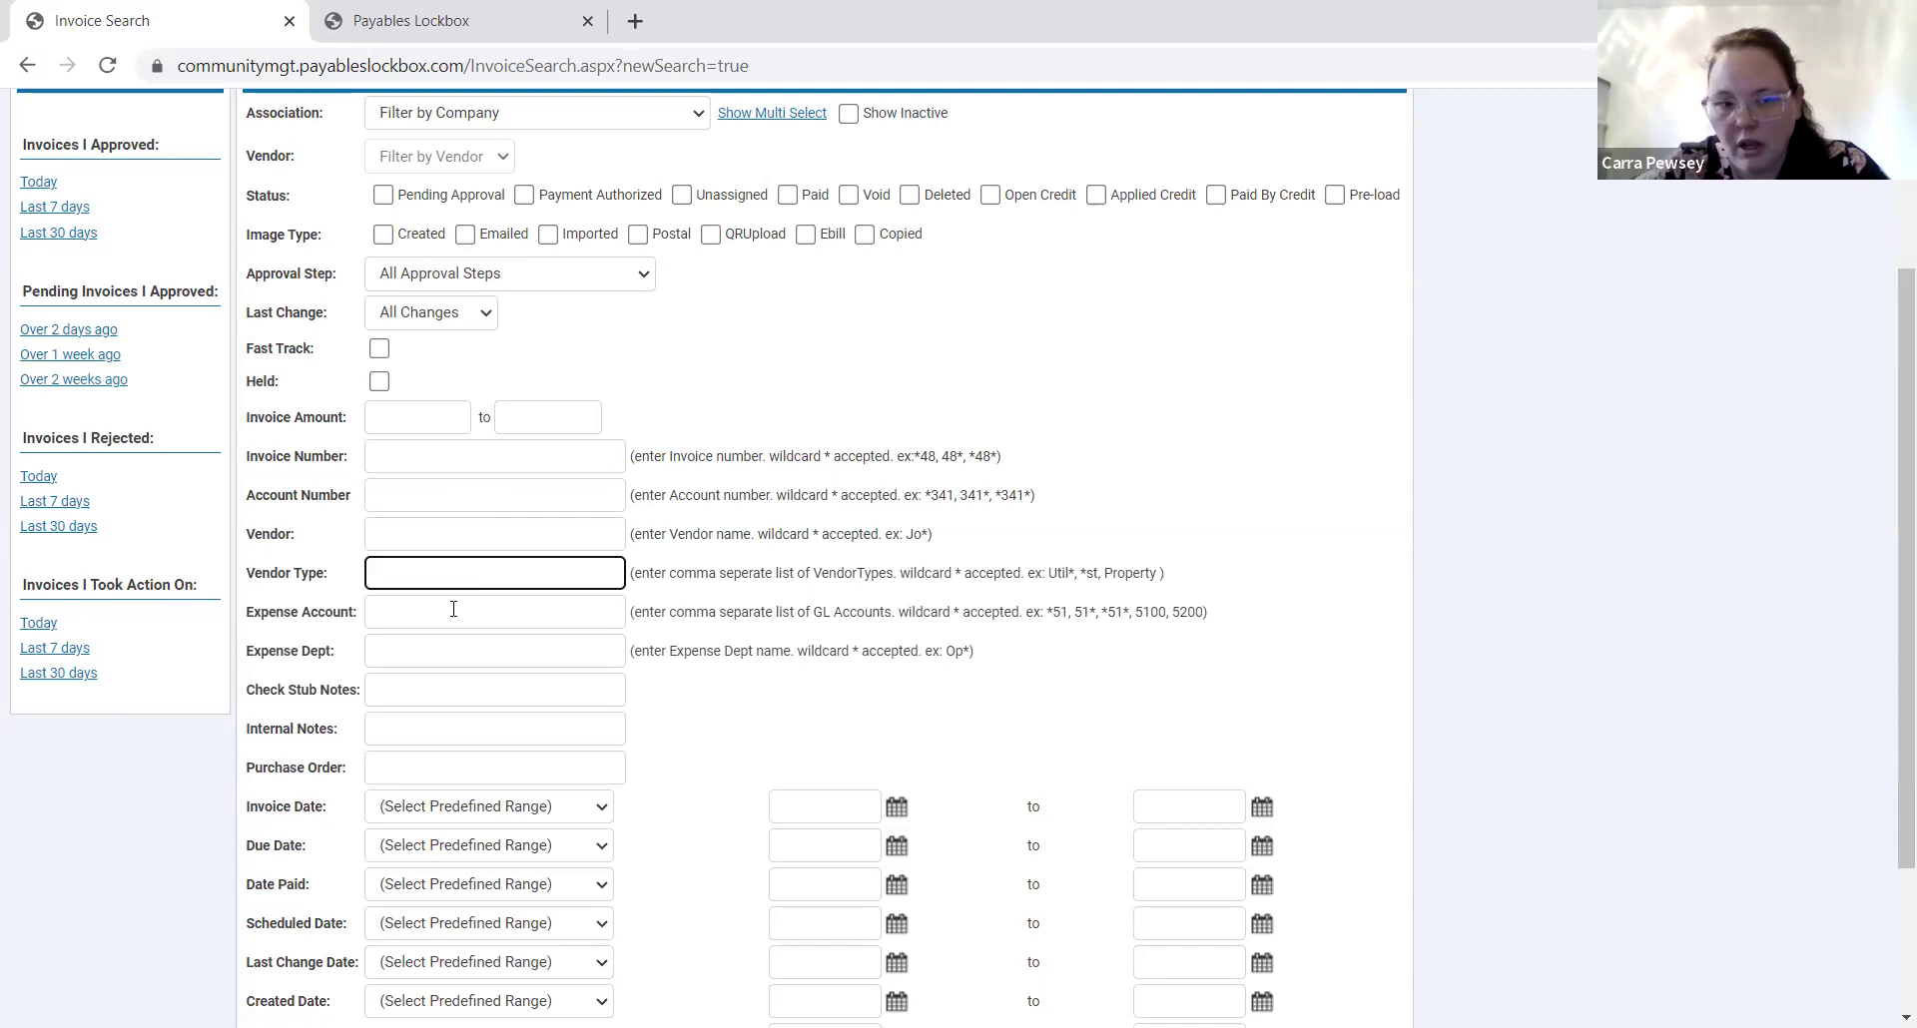
{"action": "left_click", "coordinate": [454, 609]}
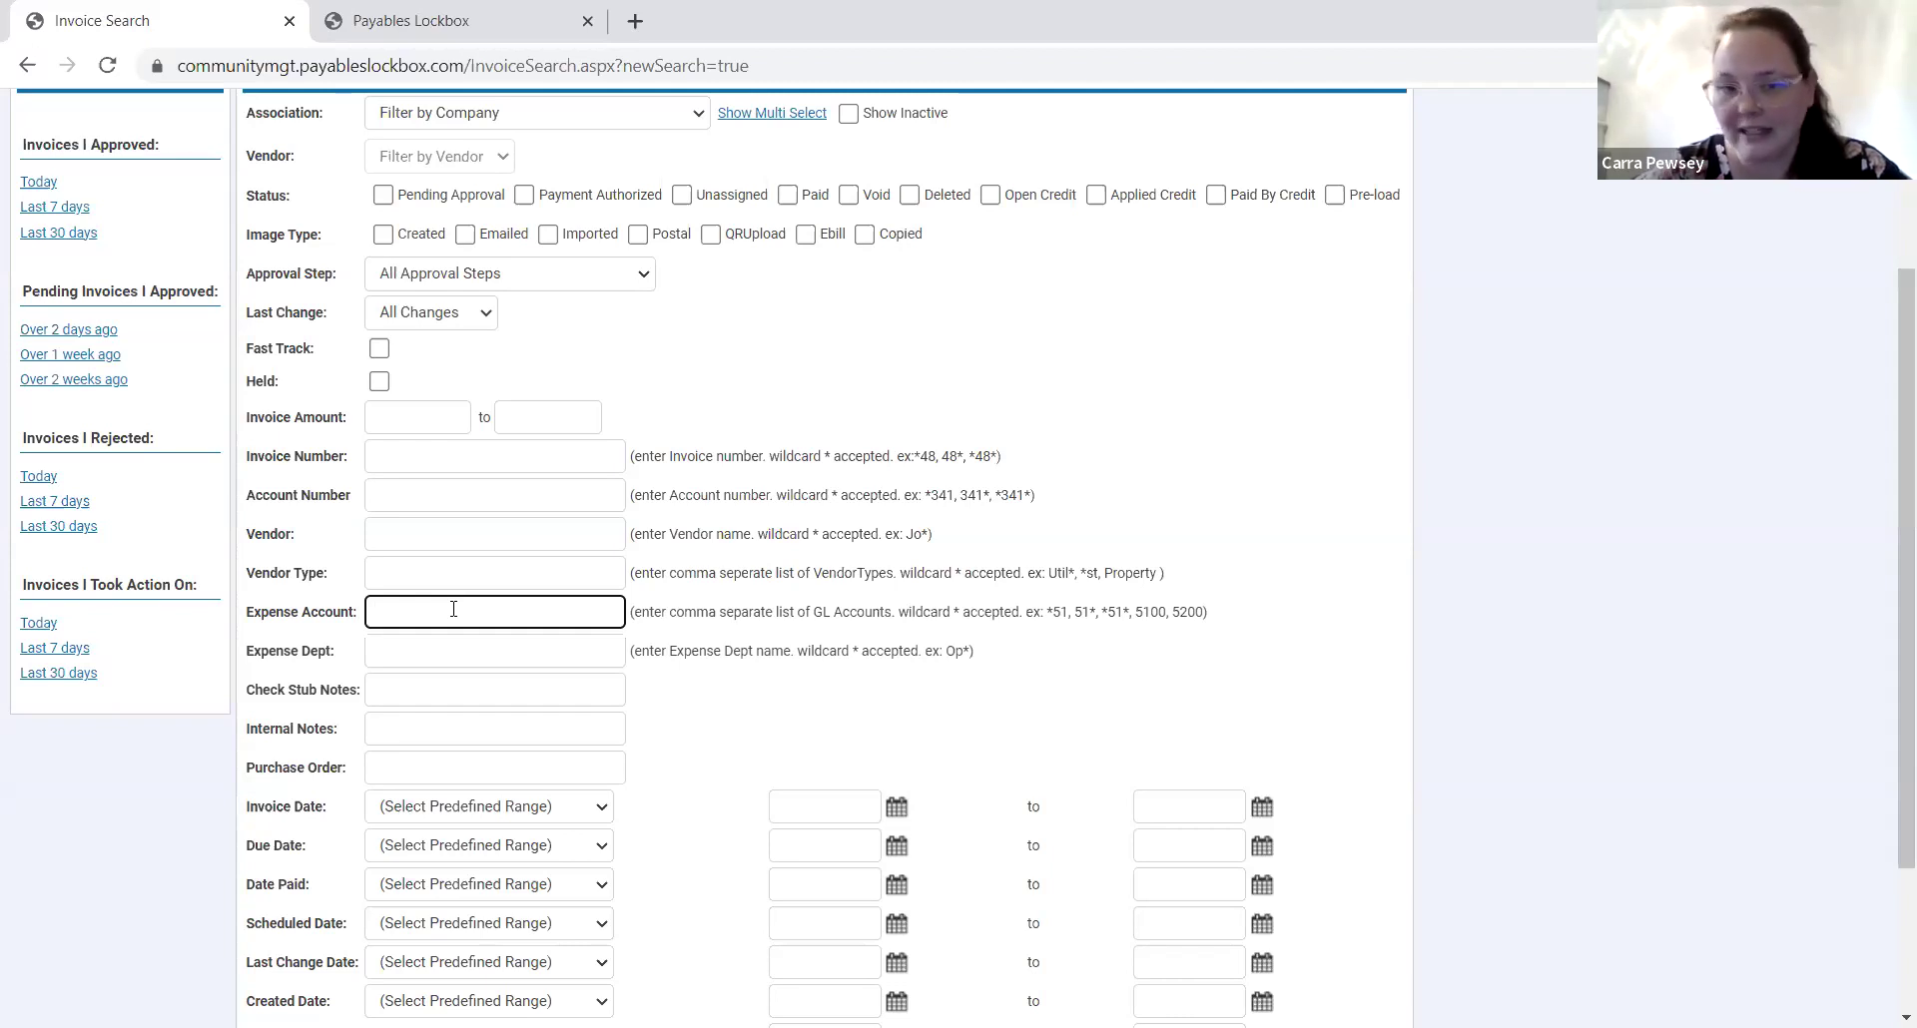
{"action": "type", "text": "6690"}
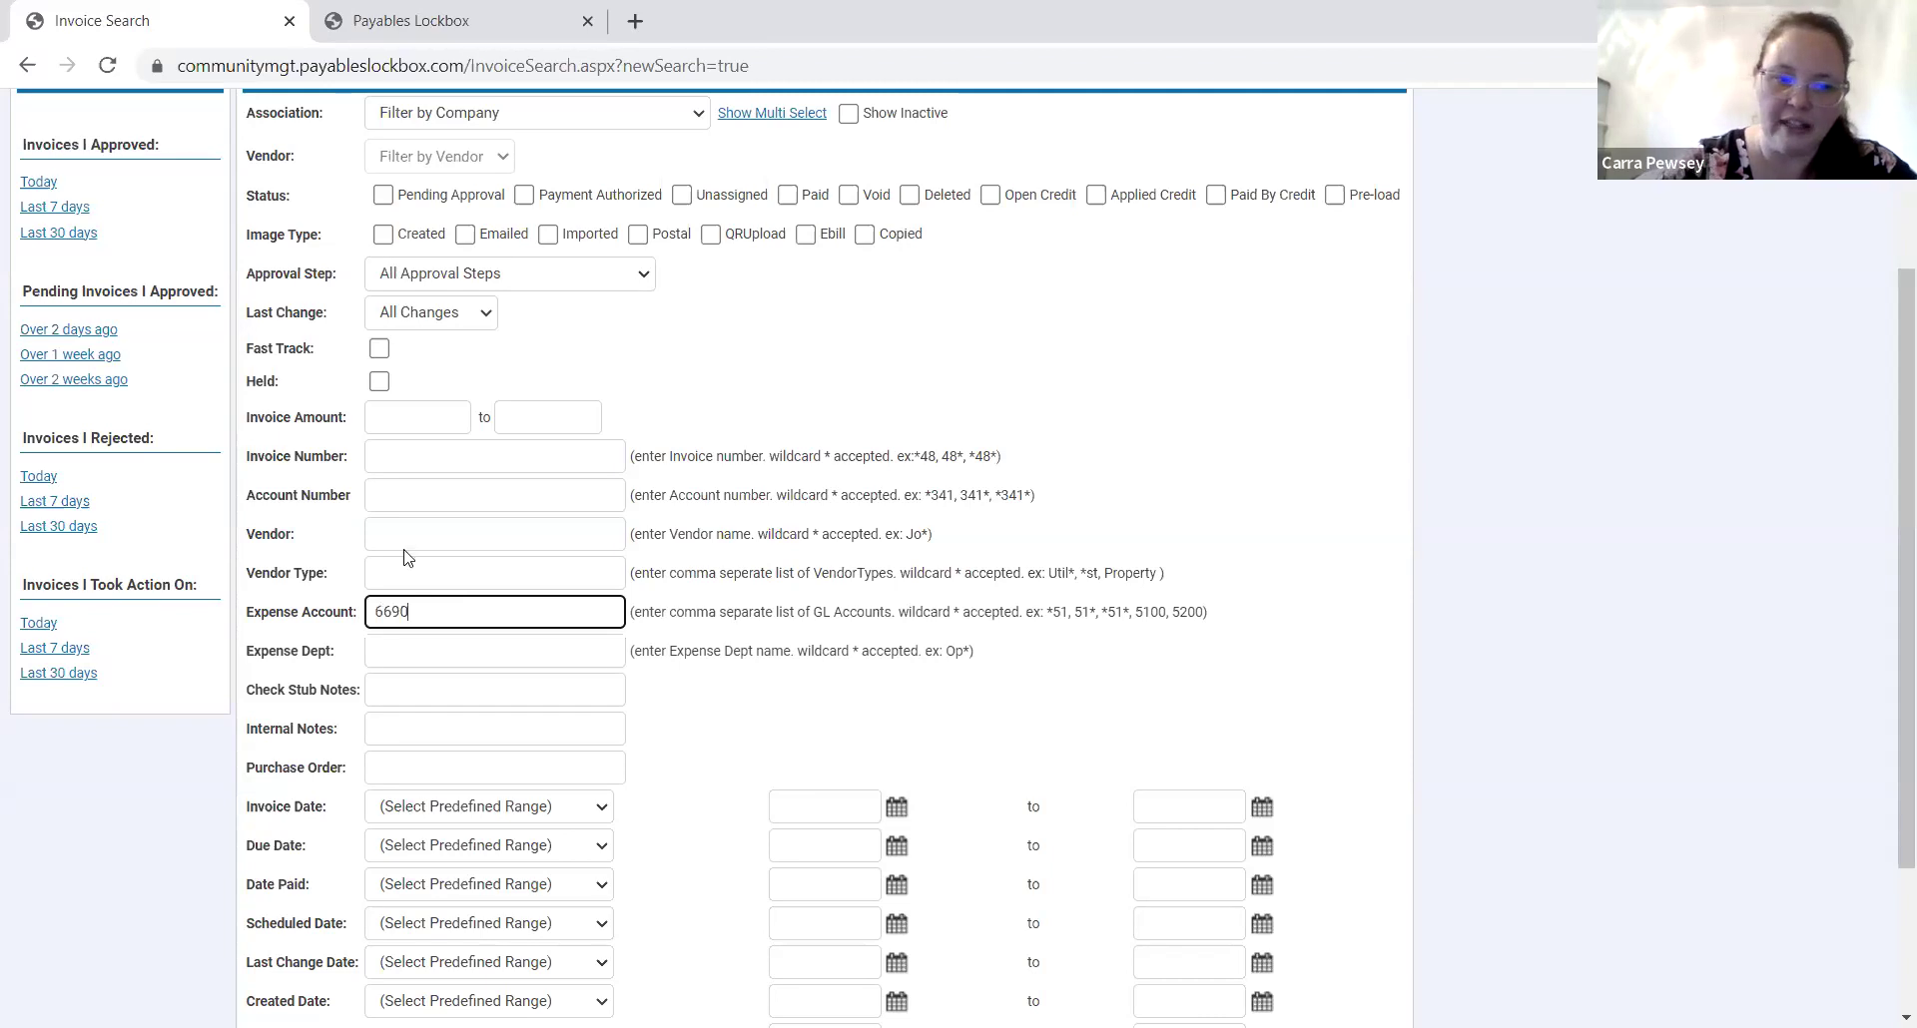
{"action": "scroll", "coordinate": [505, 690], "scroll_direction": "down", "scroll_amount": 3}
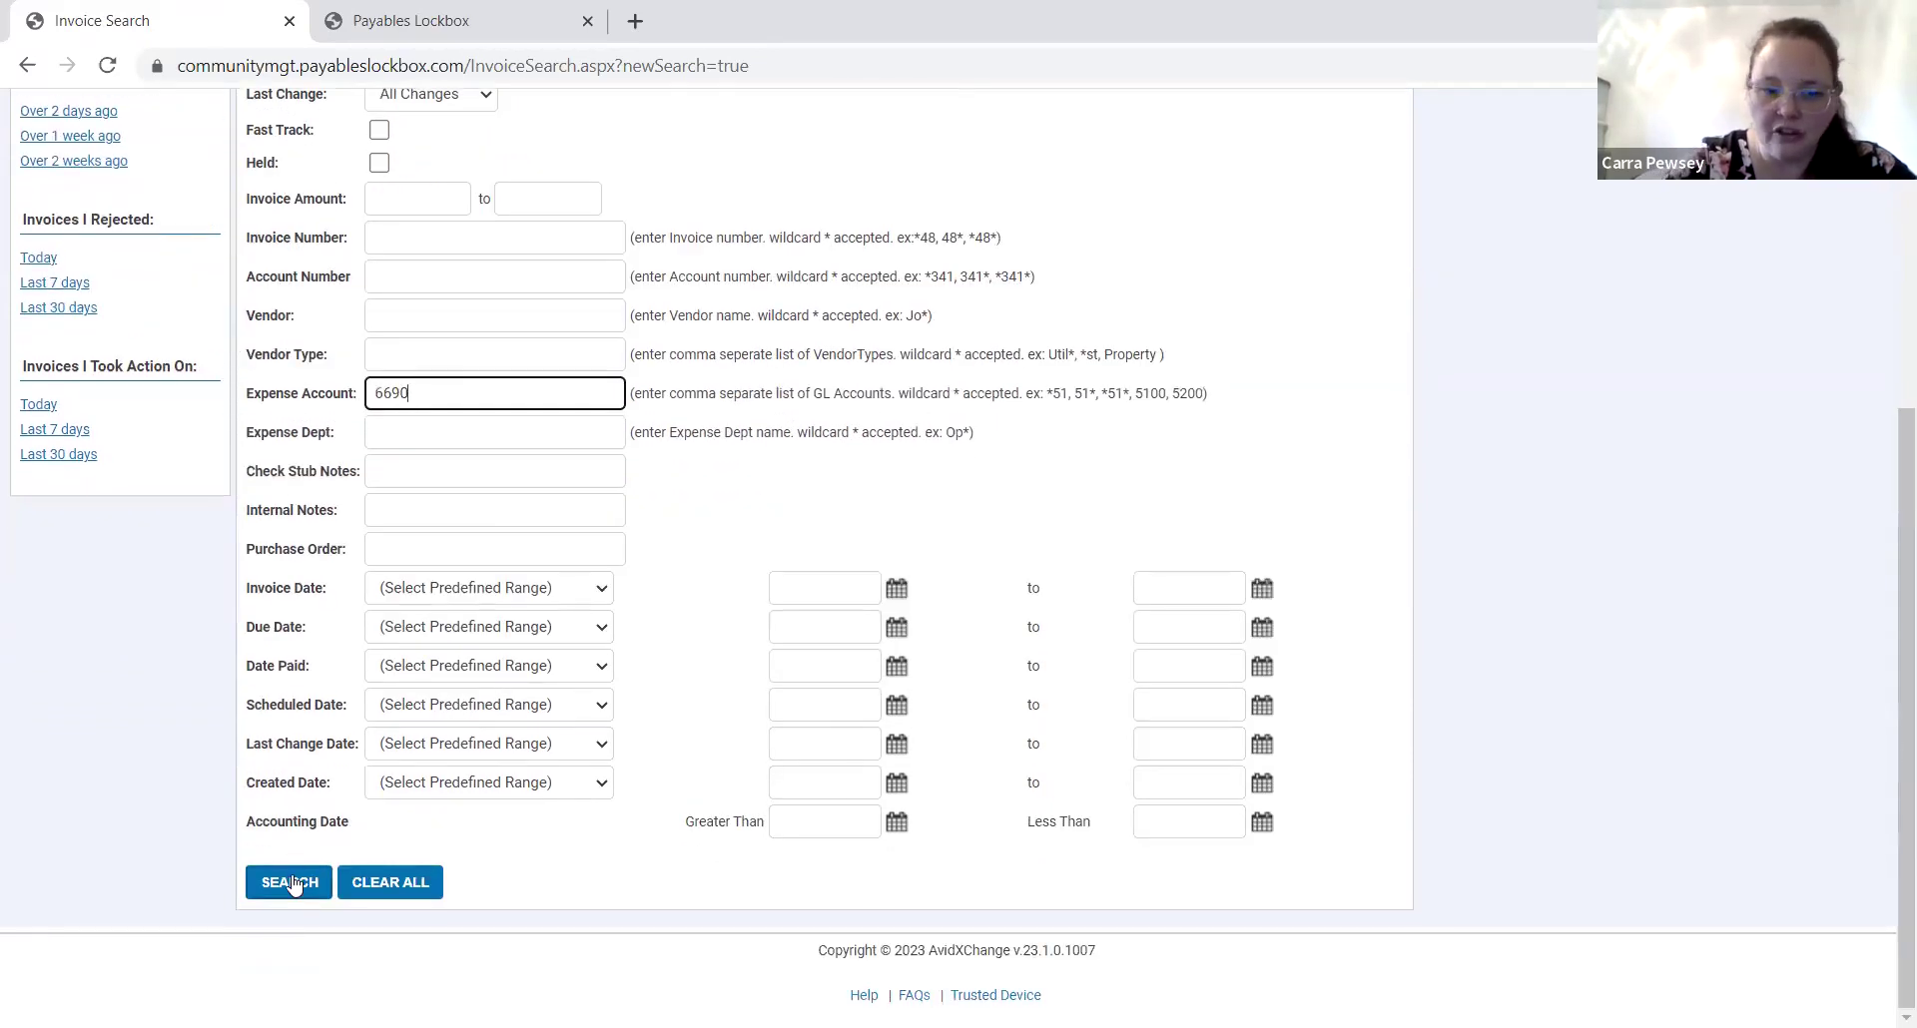
{"action": "left_click", "coordinate": [283, 881]}
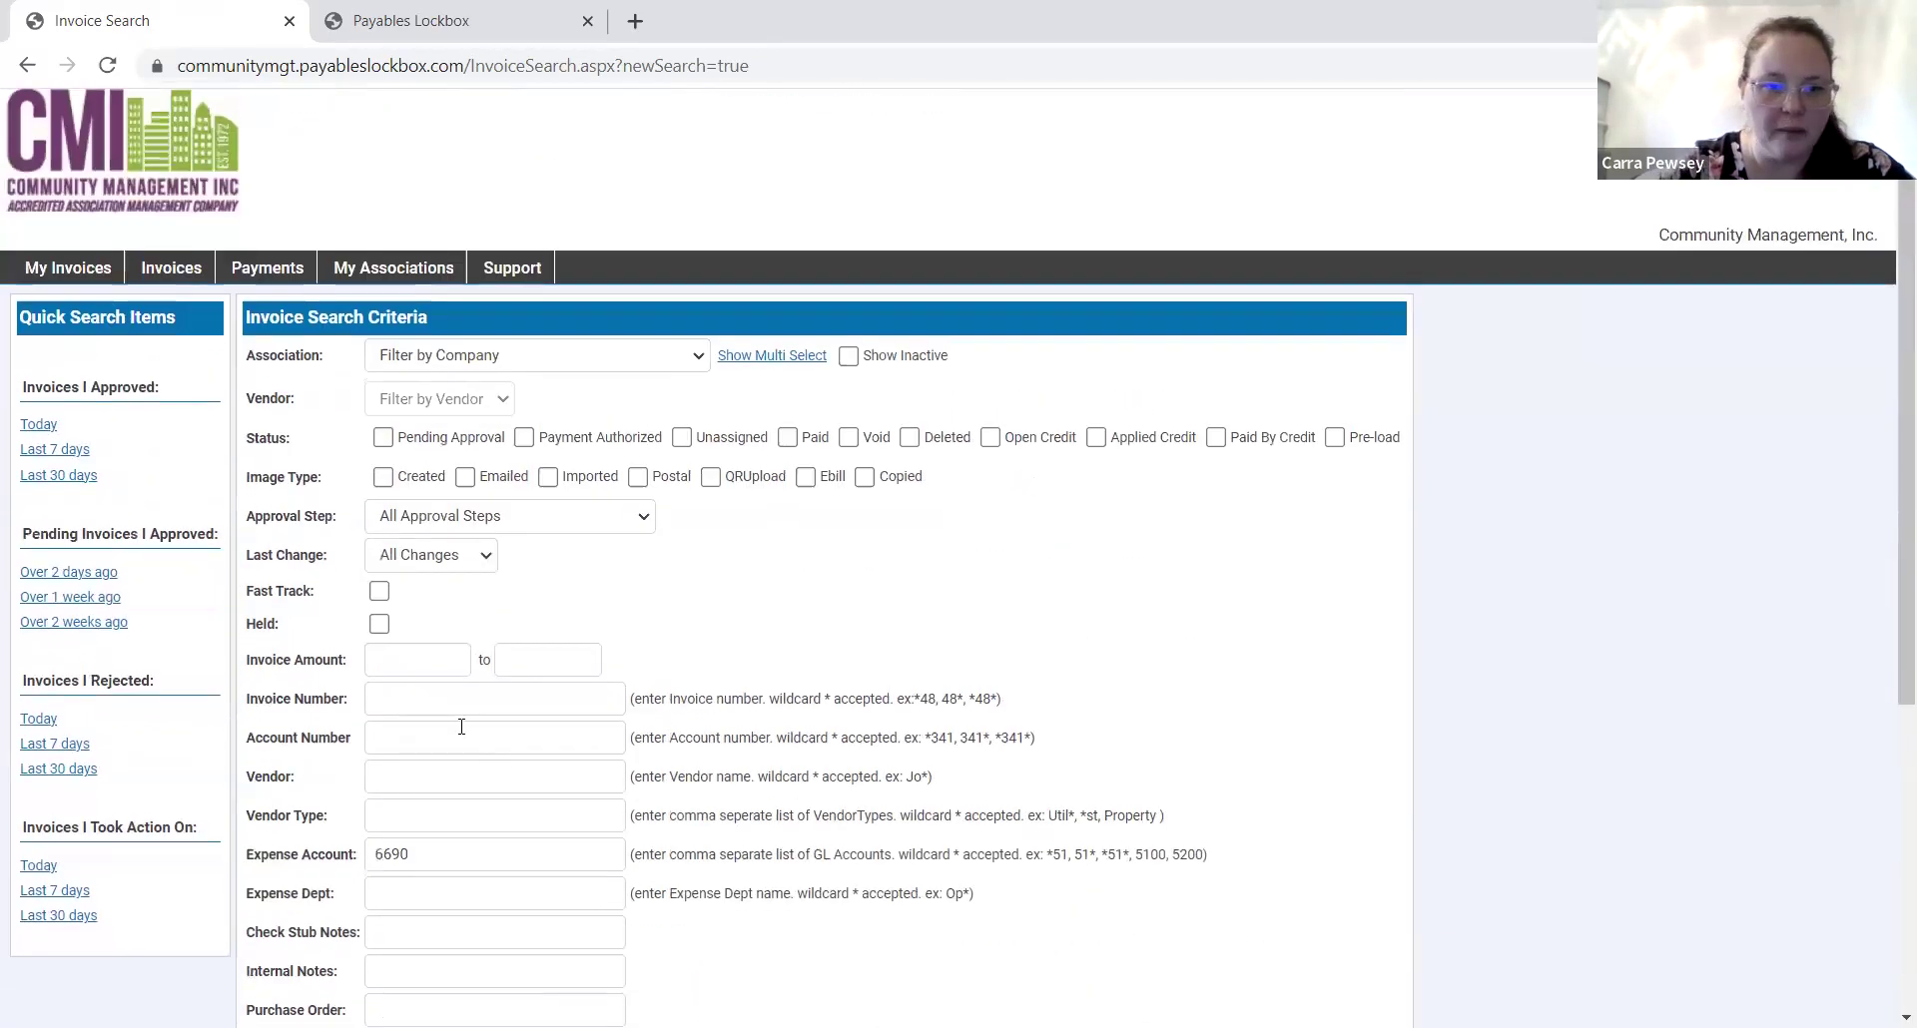
Filter the account 6690 search to Addison Condominiums Owners' Association and rerun it.
{"action": "left_click", "coordinate": [491, 365]}
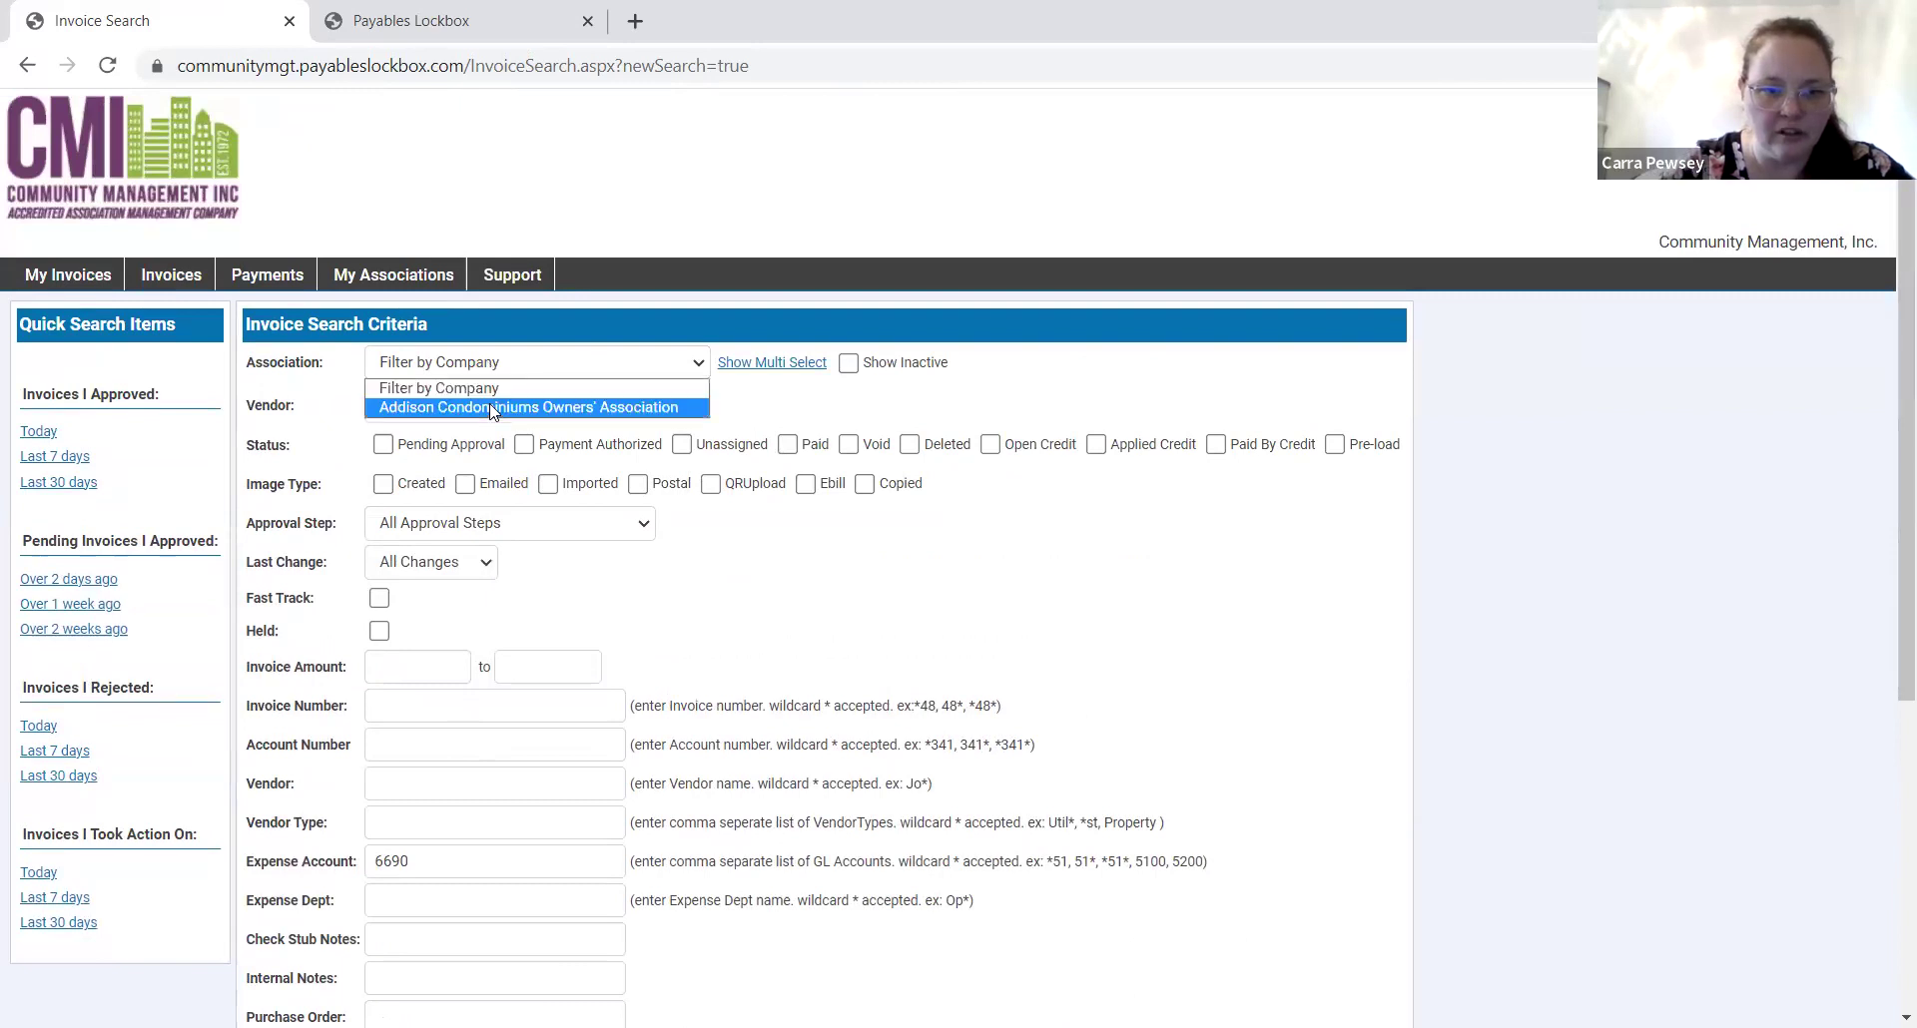
{"action": "left_click", "coordinate": [489, 407]}
{"action": "scroll", "coordinate": [775, 747], "scroll_direction": "down", "scroll_amount": 1}
{"action": "scroll", "coordinate": [775, 747], "scroll_direction": "down", "scroll_amount": 5}
{"action": "left_click", "coordinate": [282, 861]}
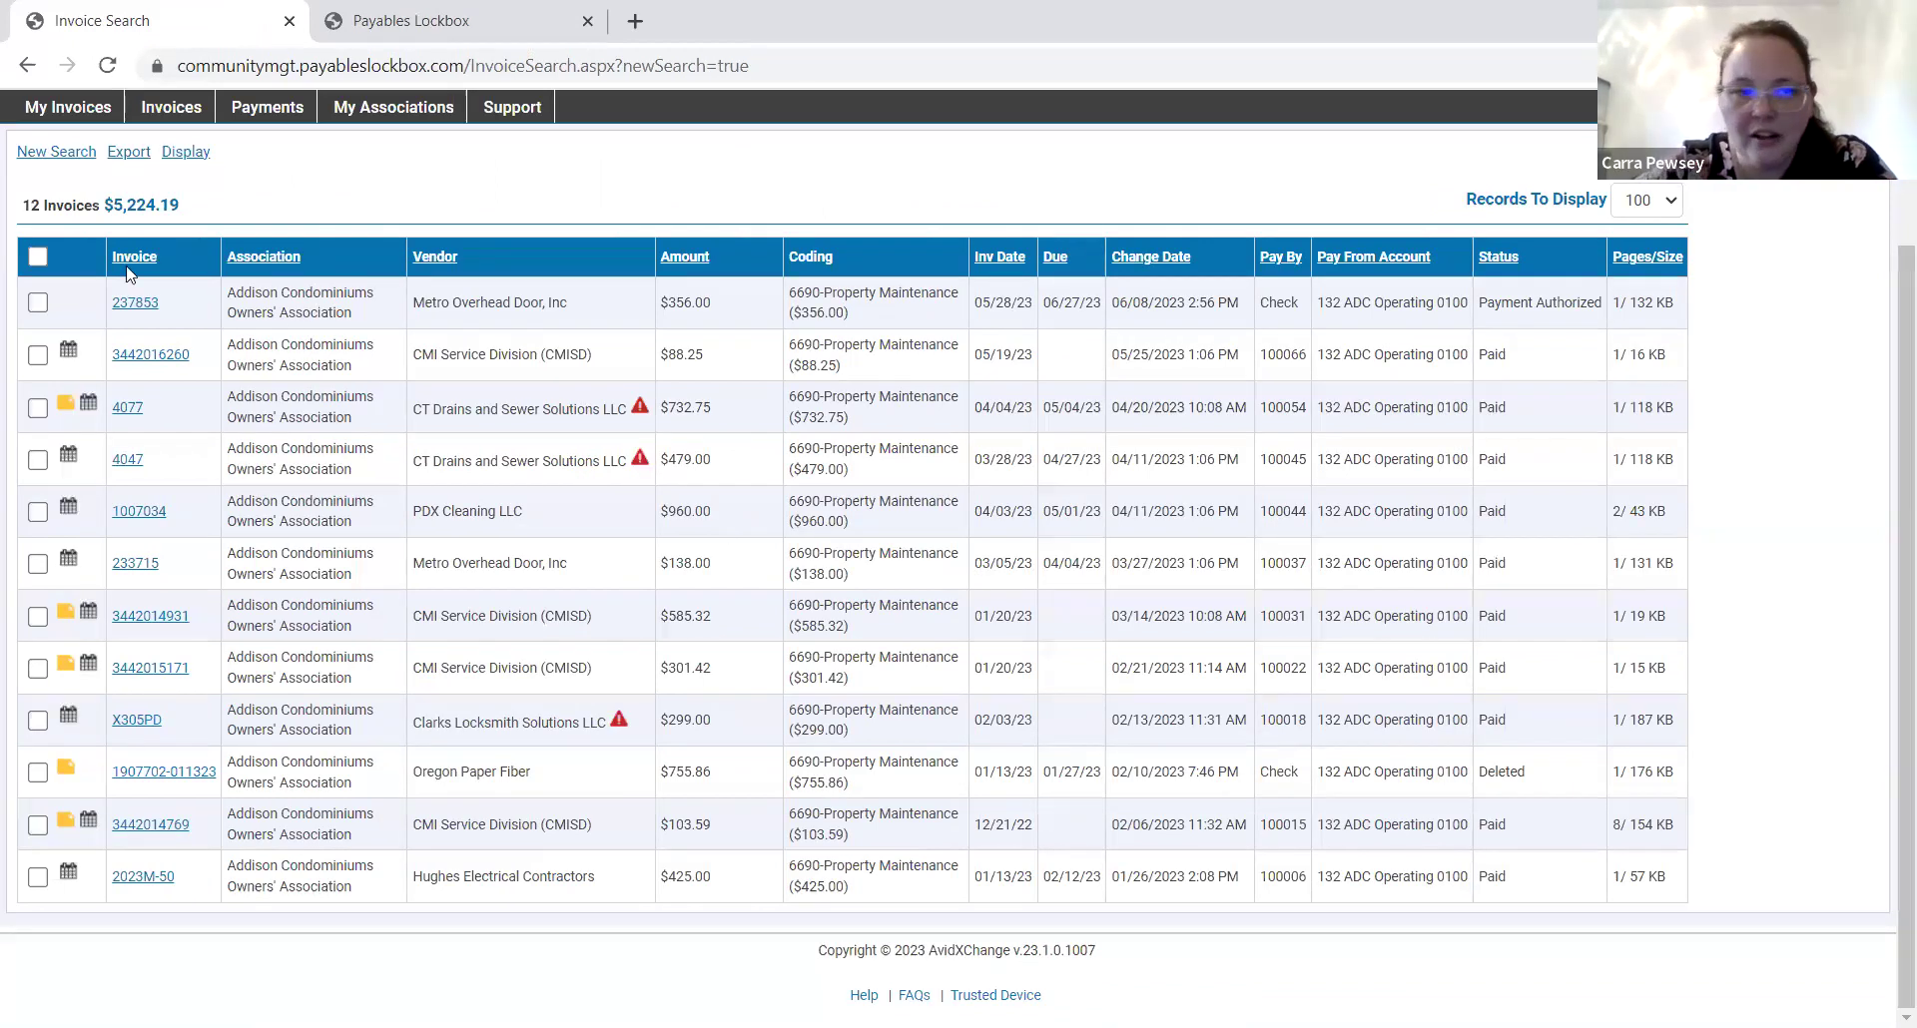
{"action": "left_click", "coordinate": [37, 257]}
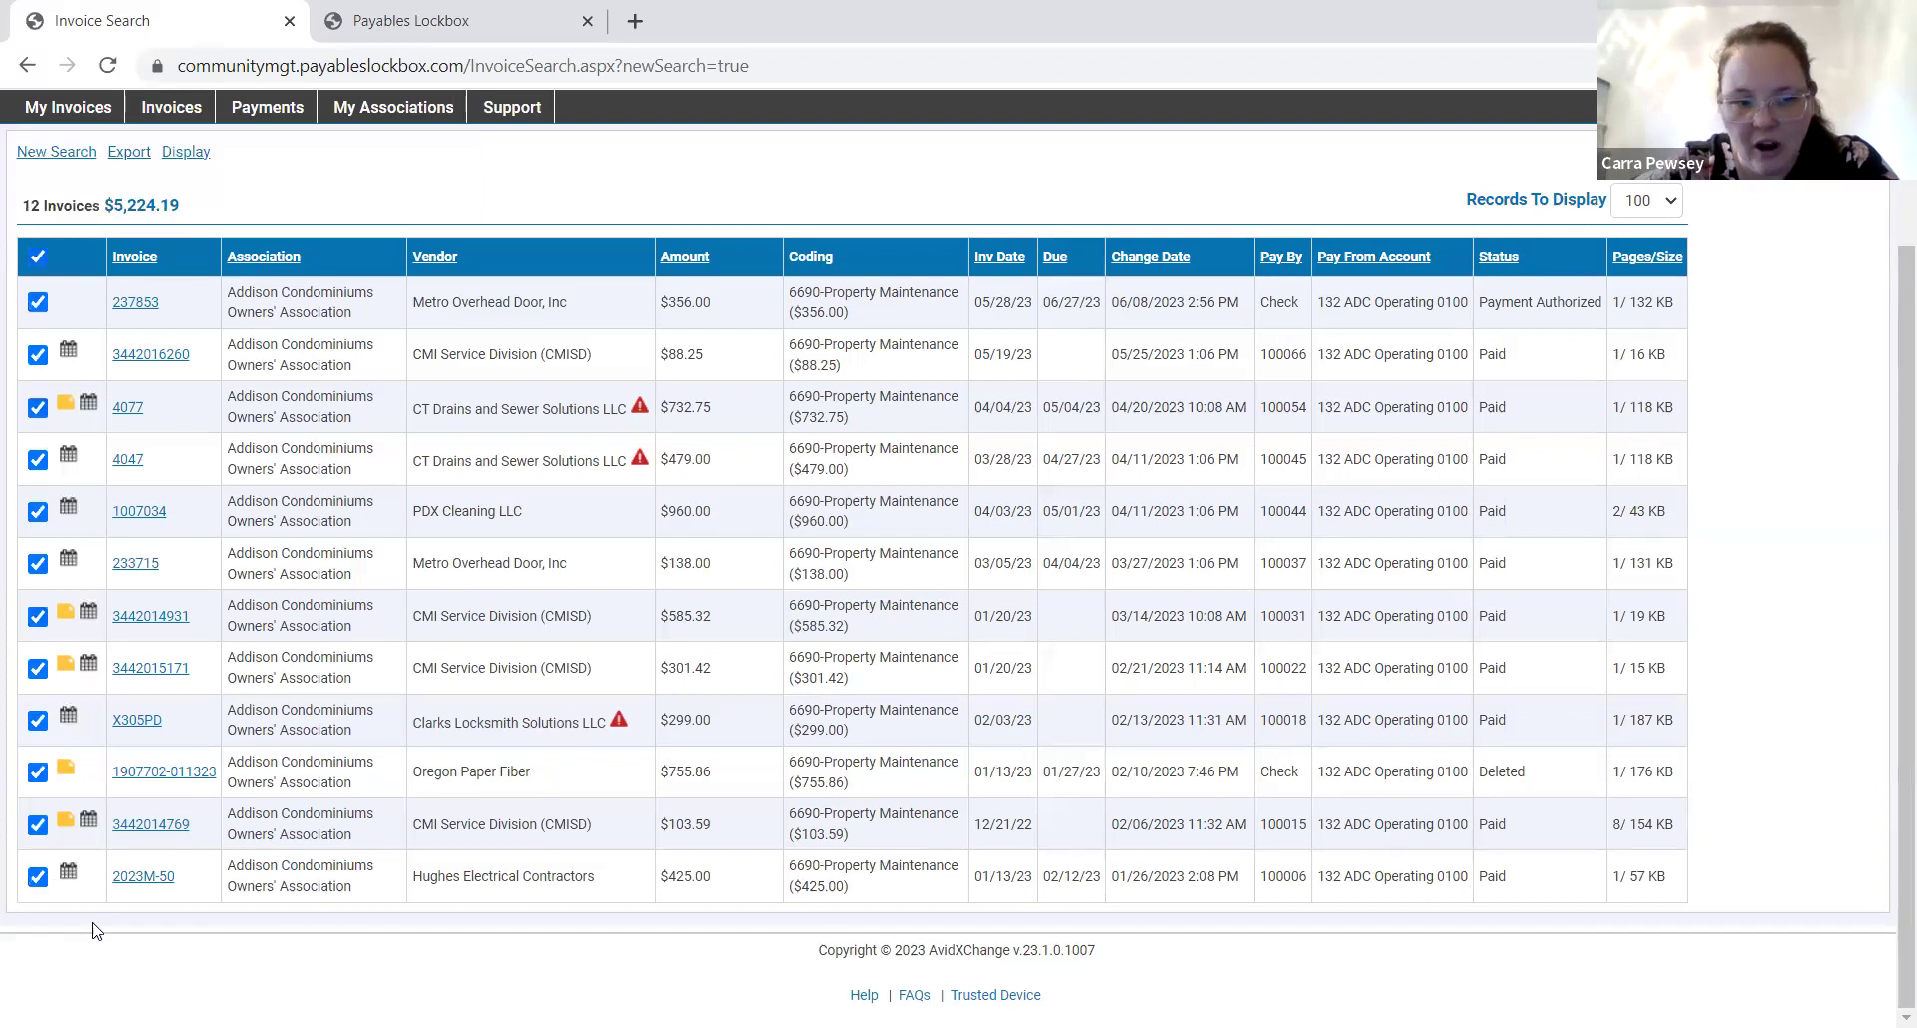
{"action": "left_click", "coordinate": [38, 356]}
{"action": "left_click", "coordinate": [38, 459]}
{"action": "left_click", "coordinate": [38, 616]}
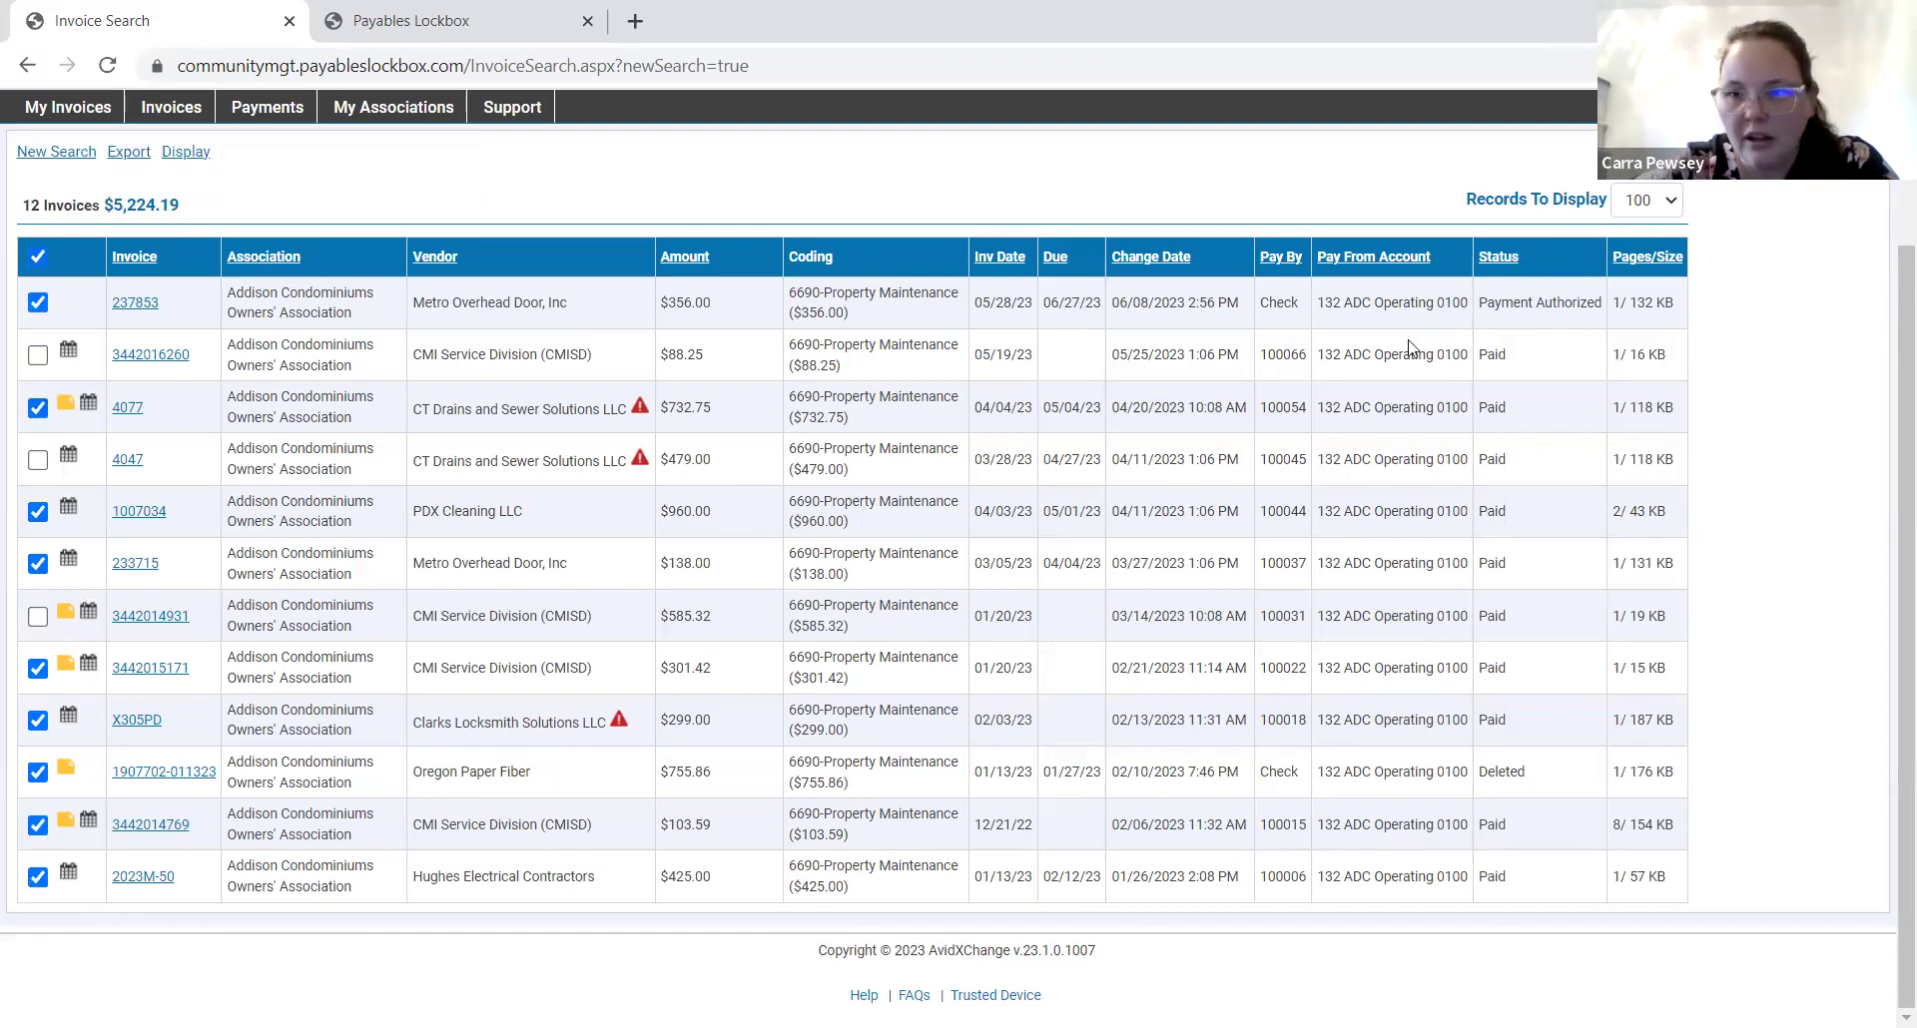
{"action": "left_click", "coordinate": [126, 155]}
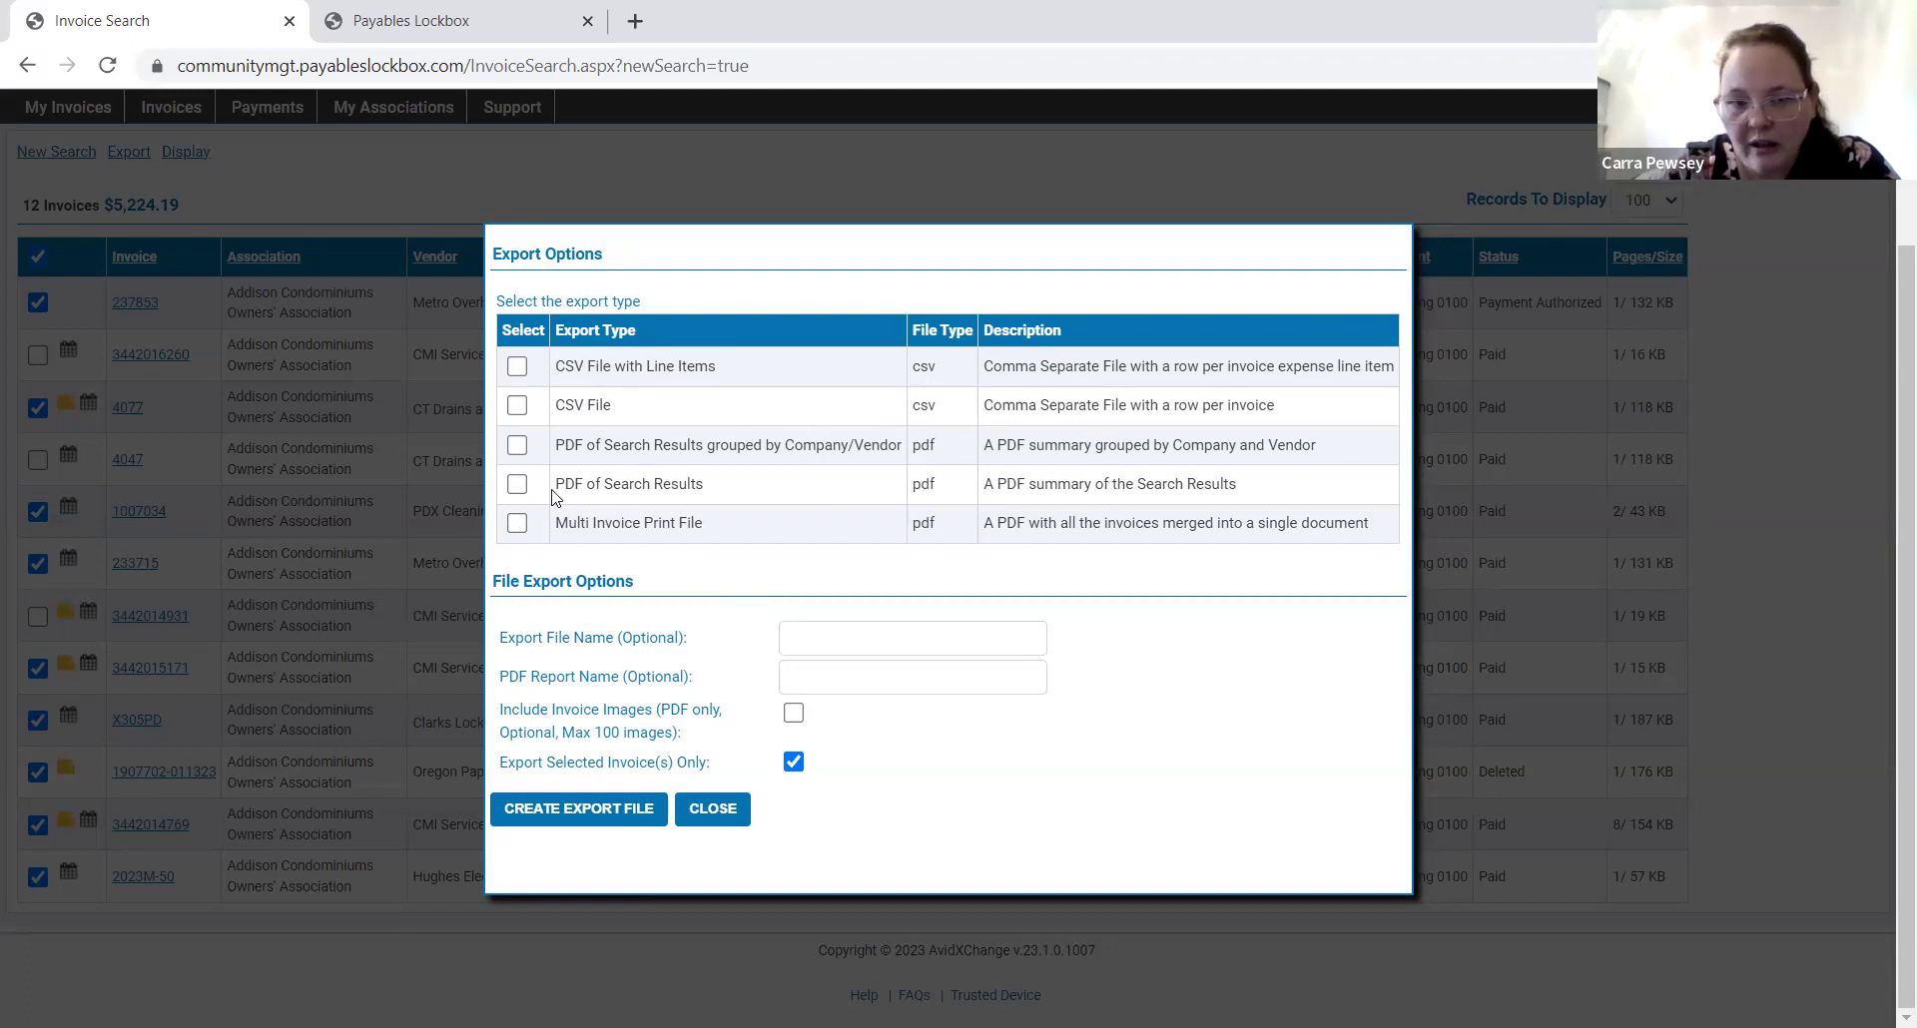
Export the selected invoices as a PDF of search results with invoice images, producing Invoice Summary.pdf.
{"action": "left_click", "coordinate": [523, 484]}
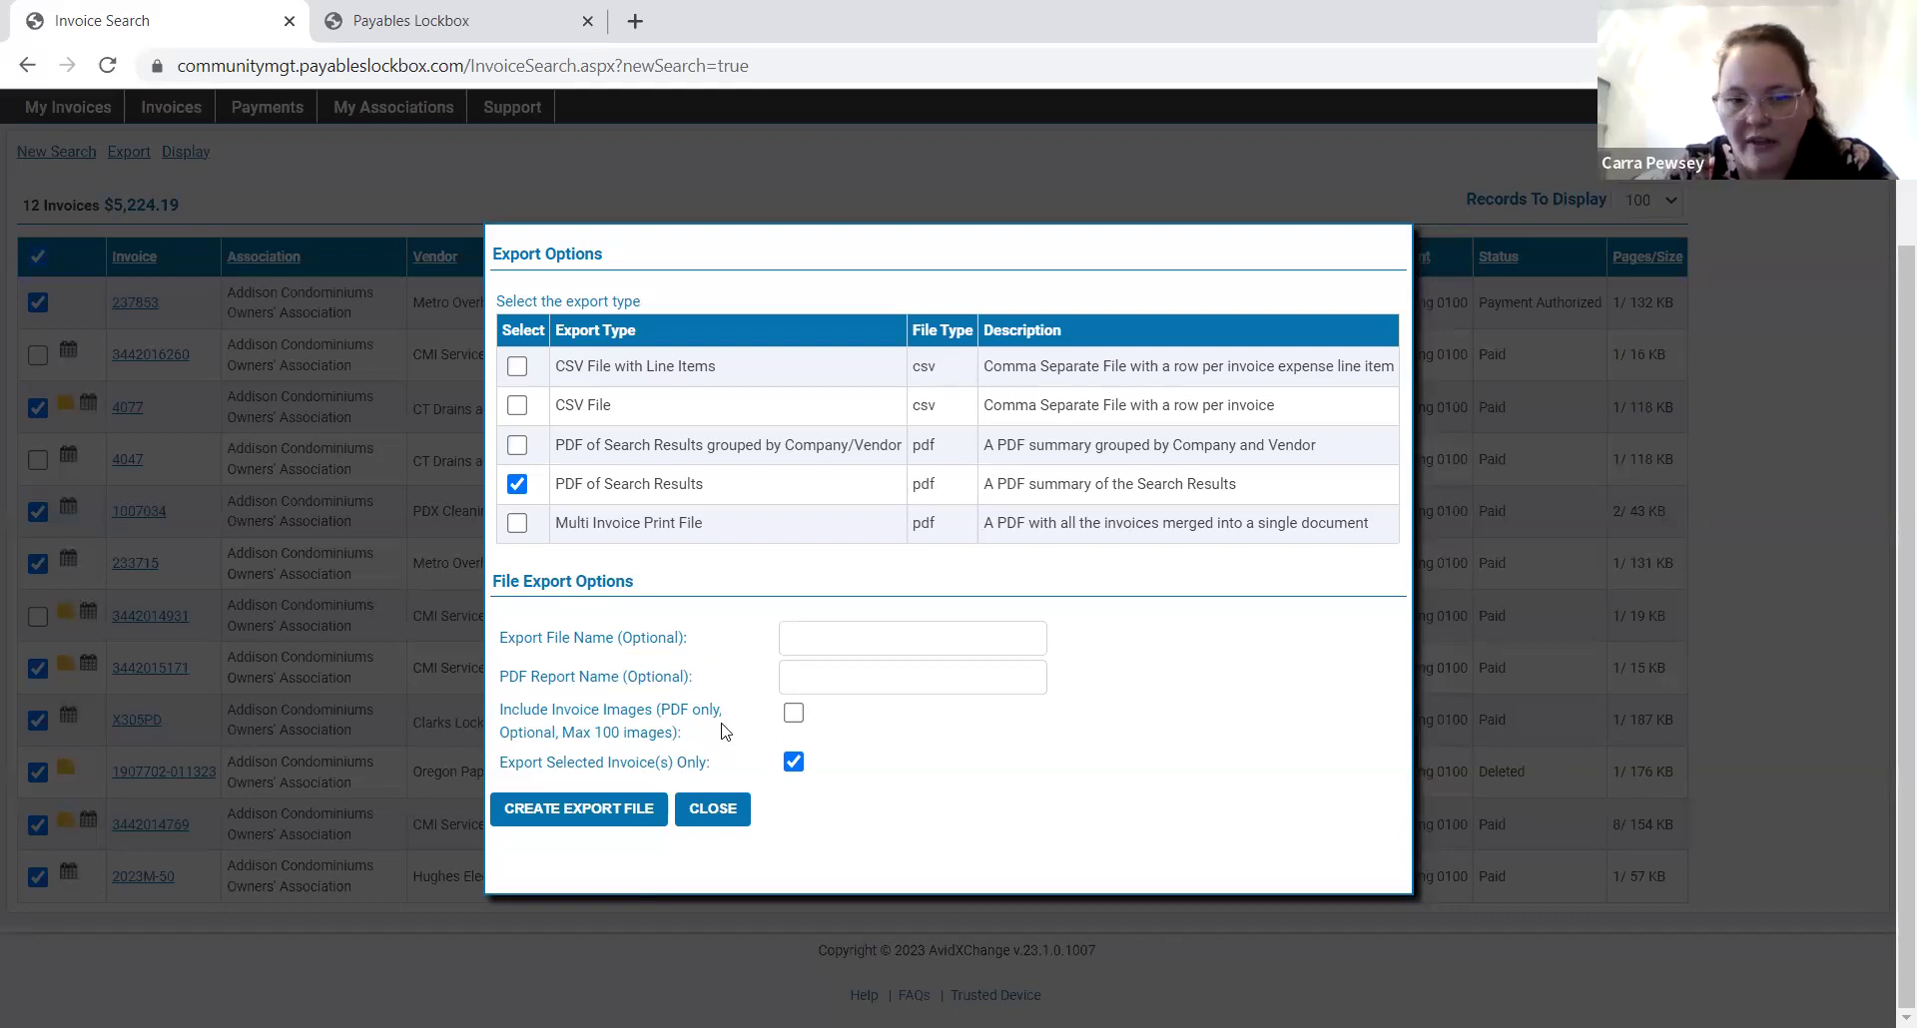
{"action": "left_click_drag", "start_coordinate": [725, 734], "coordinate": [499, 633]}
{"action": "left_click", "coordinate": [635, 734]}
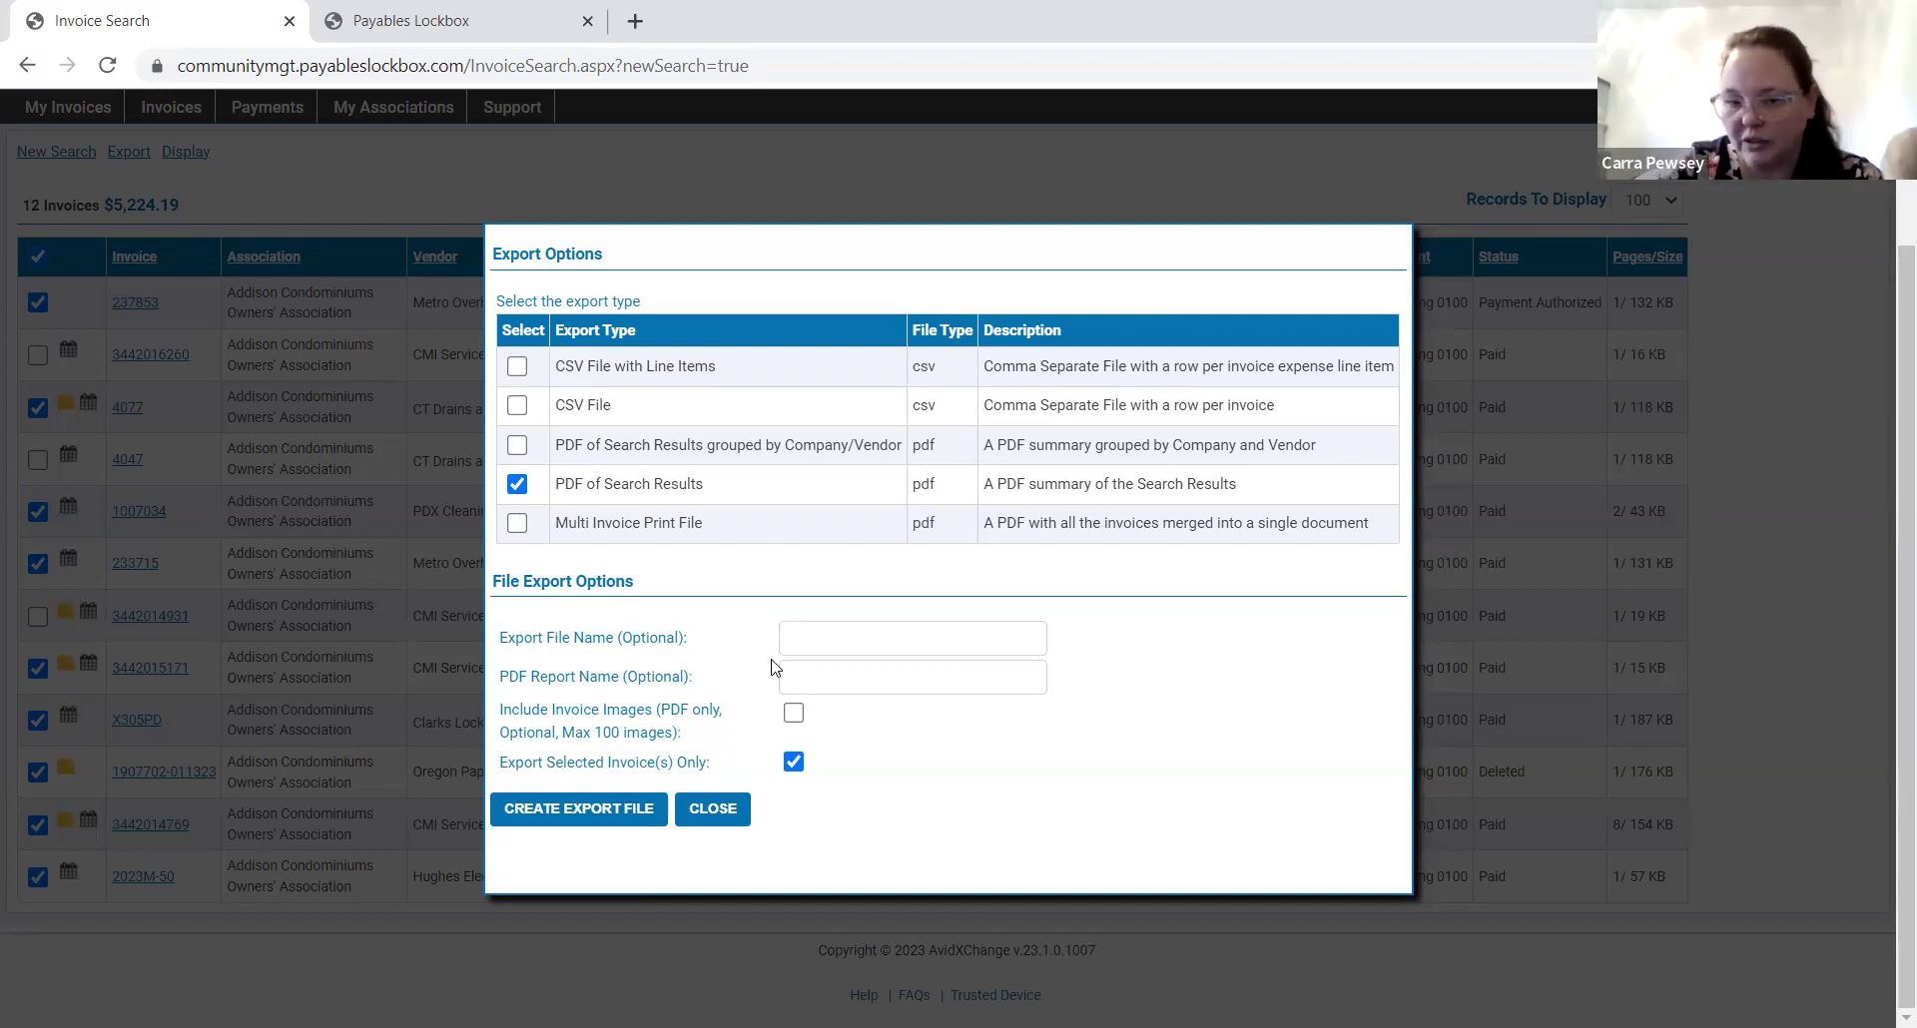
{"action": "left_click", "coordinate": [794, 713]}
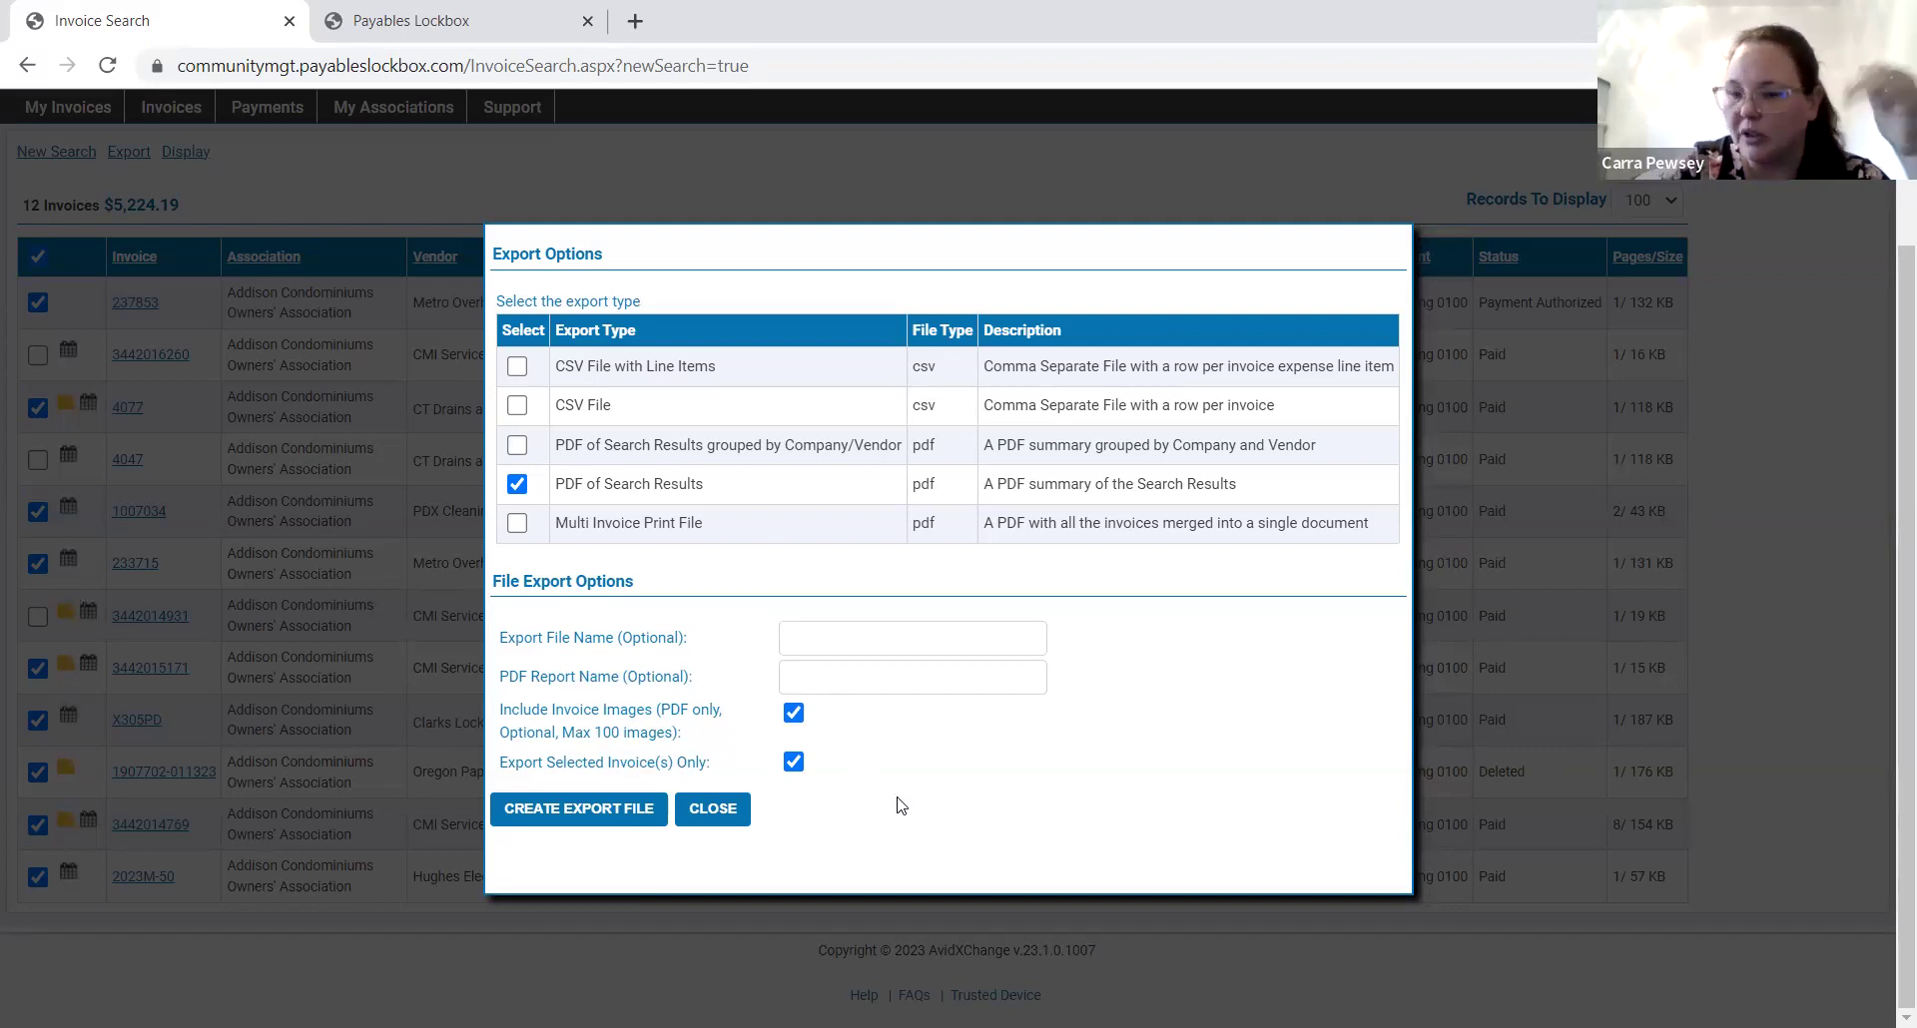
{"action": "left_click", "coordinate": [644, 811]}
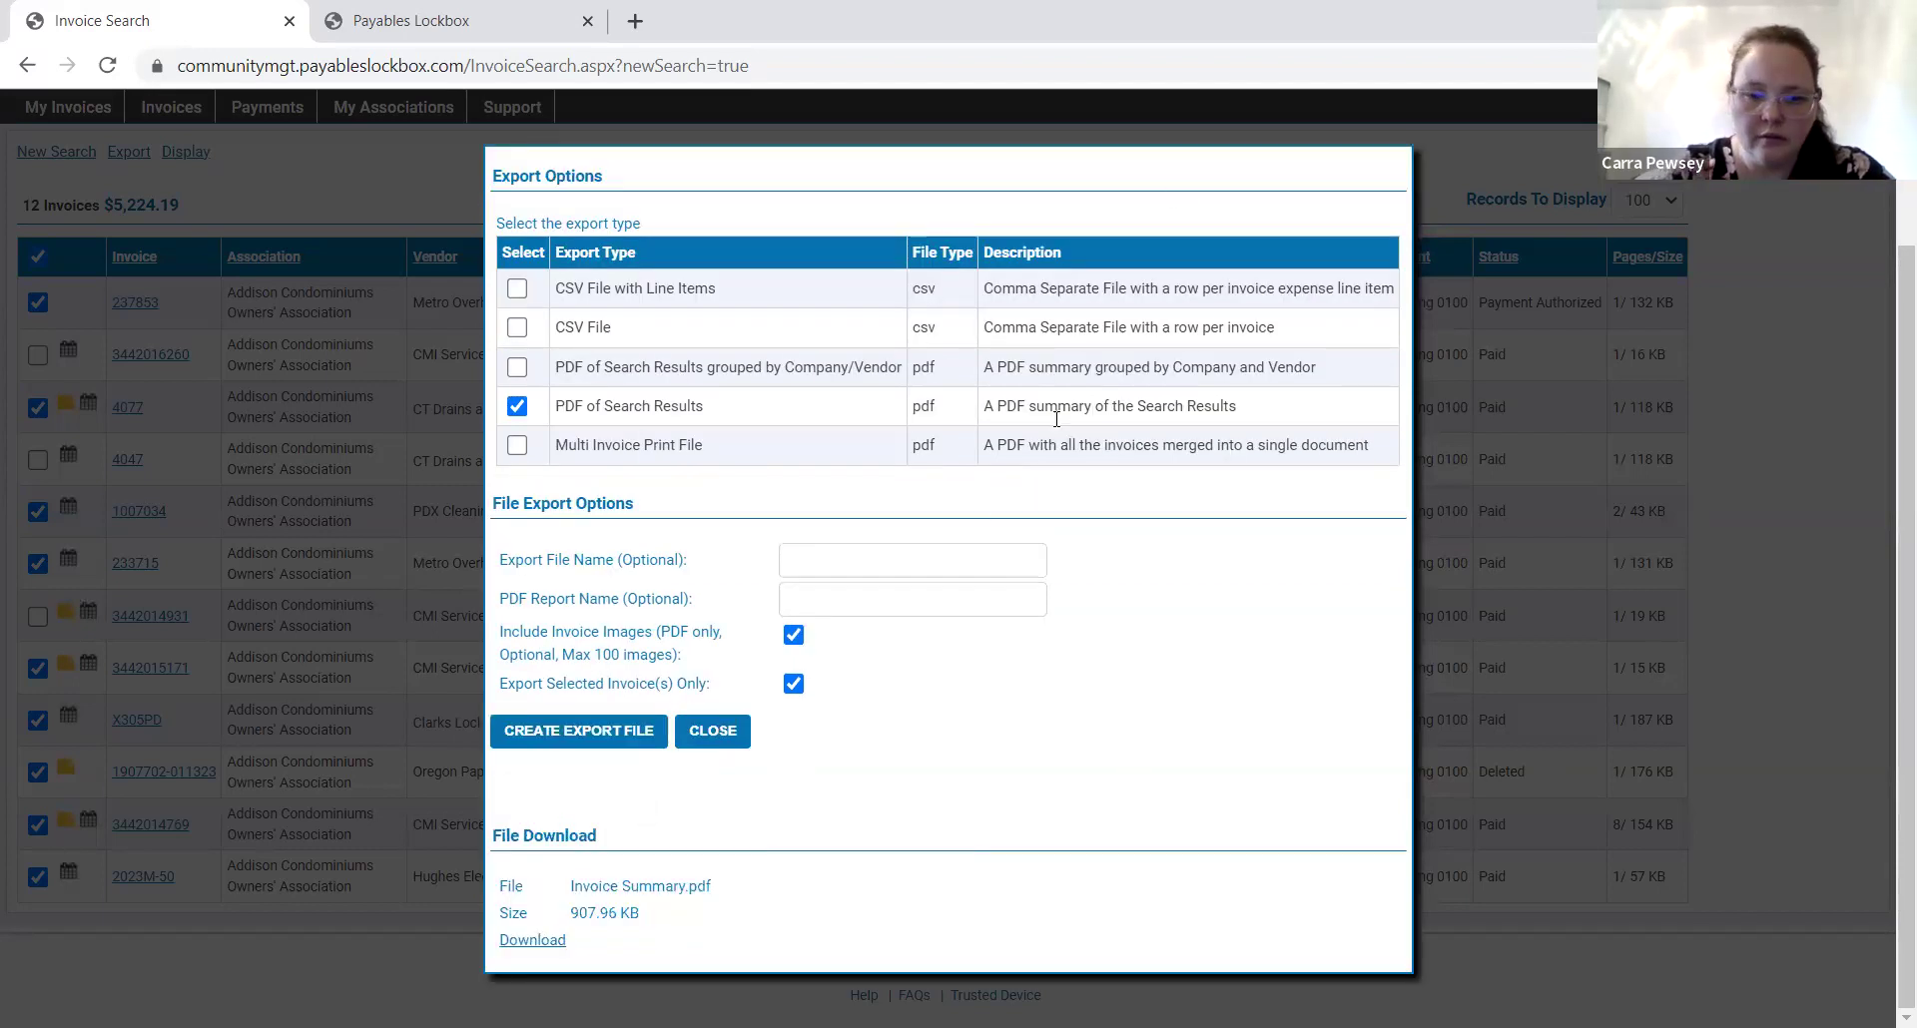
Download Invoice Summary.pdf and open Invoice Summary (5) from Chrome's recent downloads.
{"action": "left_click", "coordinate": [552, 941]}
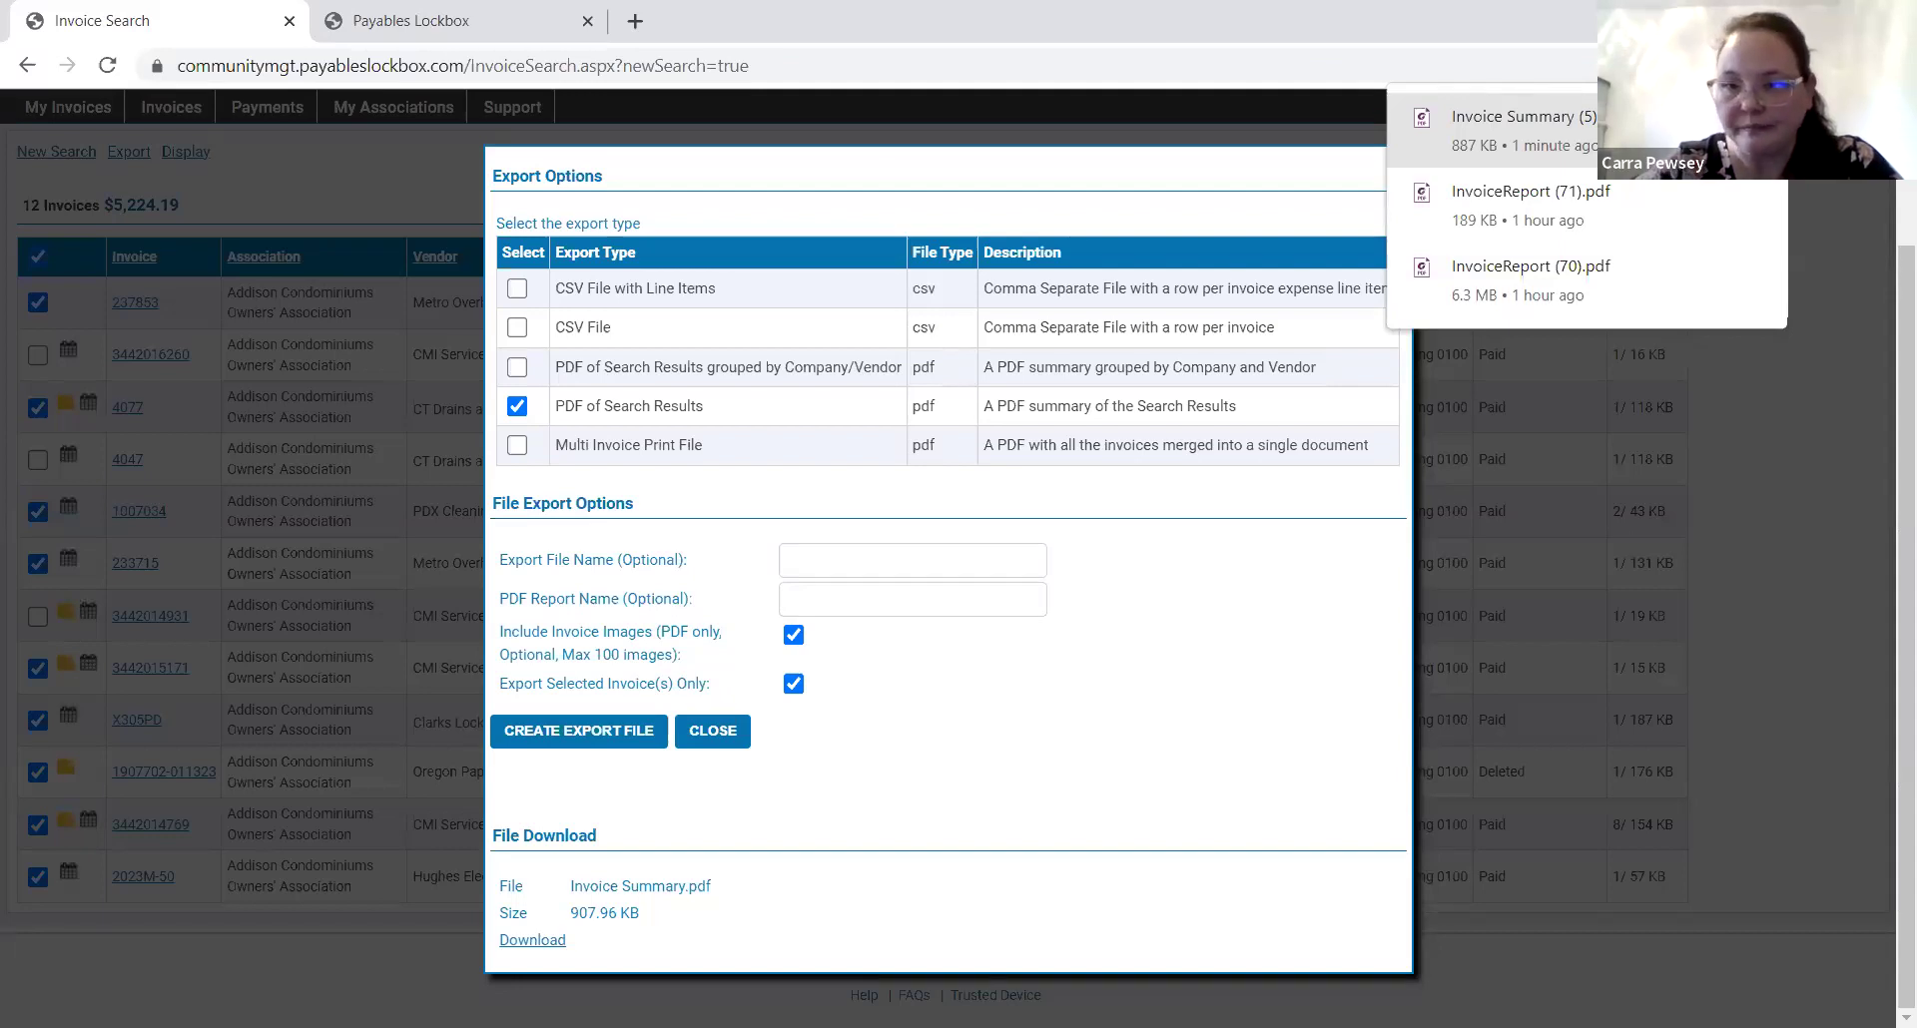
{"action": "left_click", "coordinate": [1583, 143]}
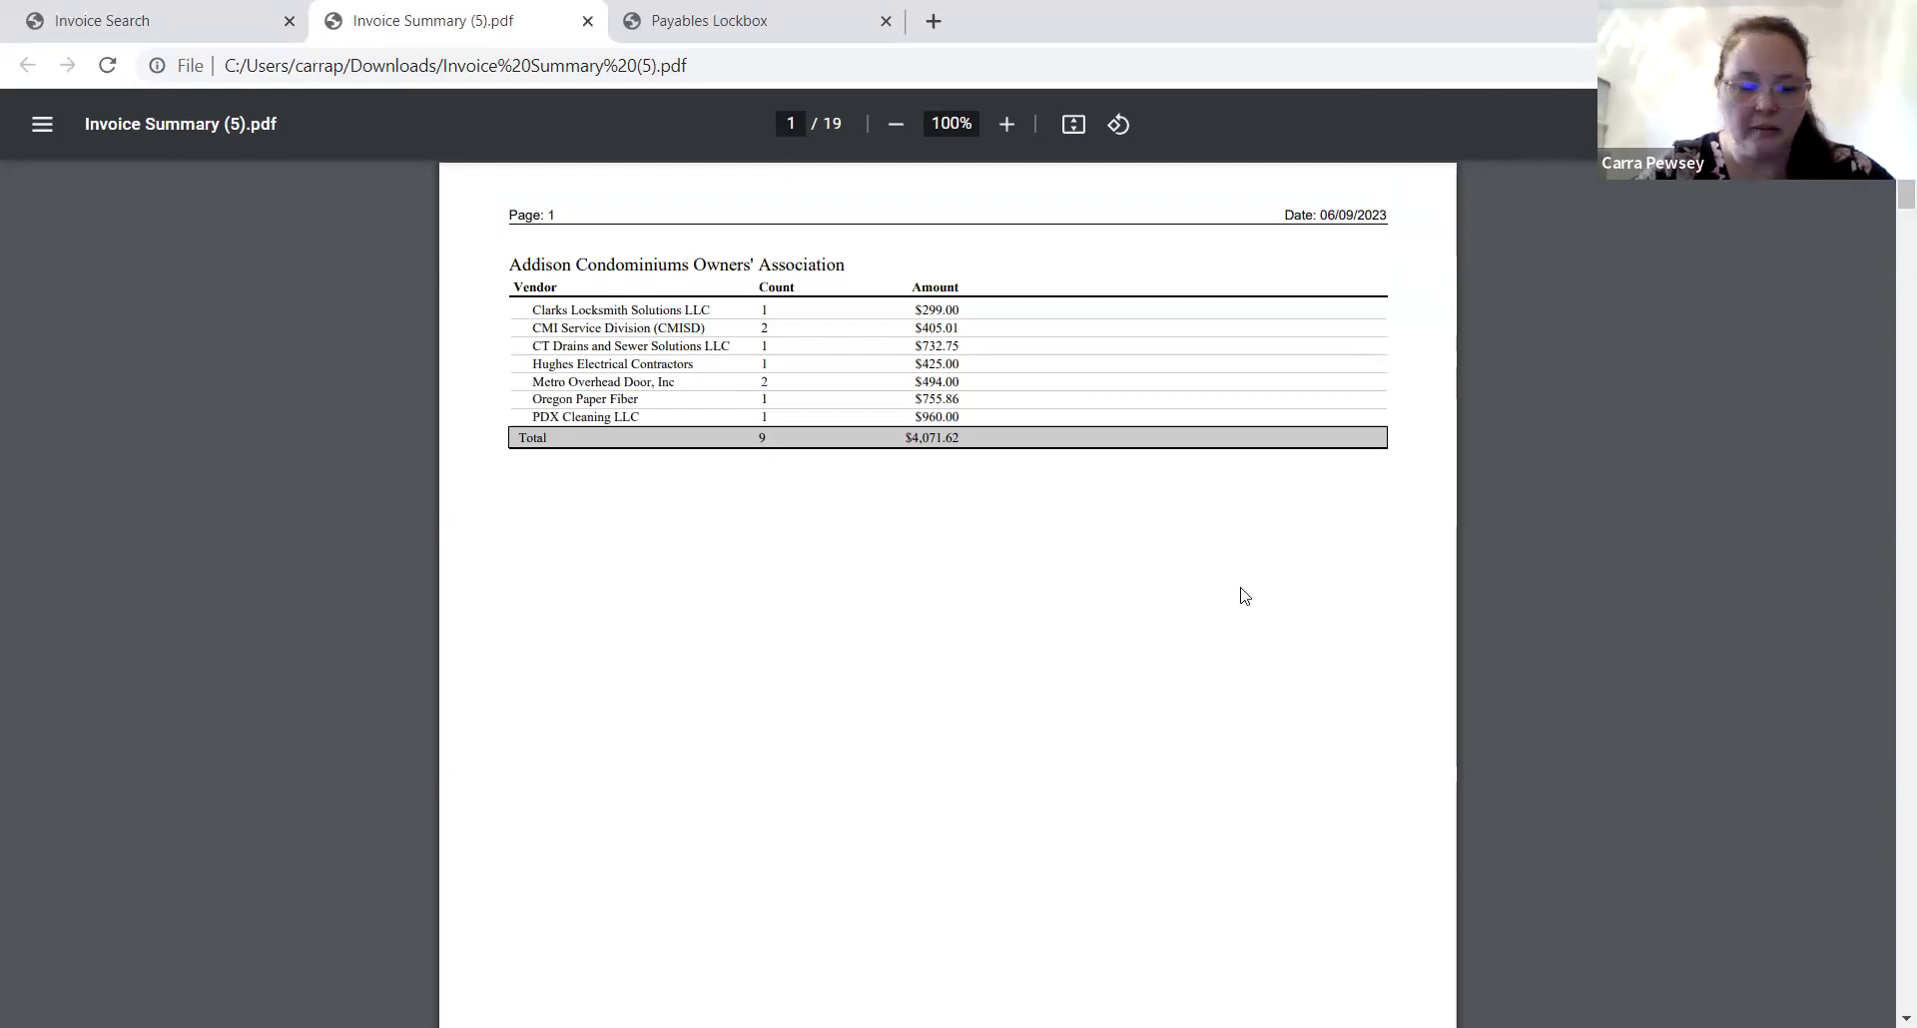
Page through the opening pages of the Invoice Summary (5) PDF report.
{"action": "scroll", "coordinate": [1242, 596], "scroll_direction": "up", "scroll_amount": 5, "text": "ctrl"}
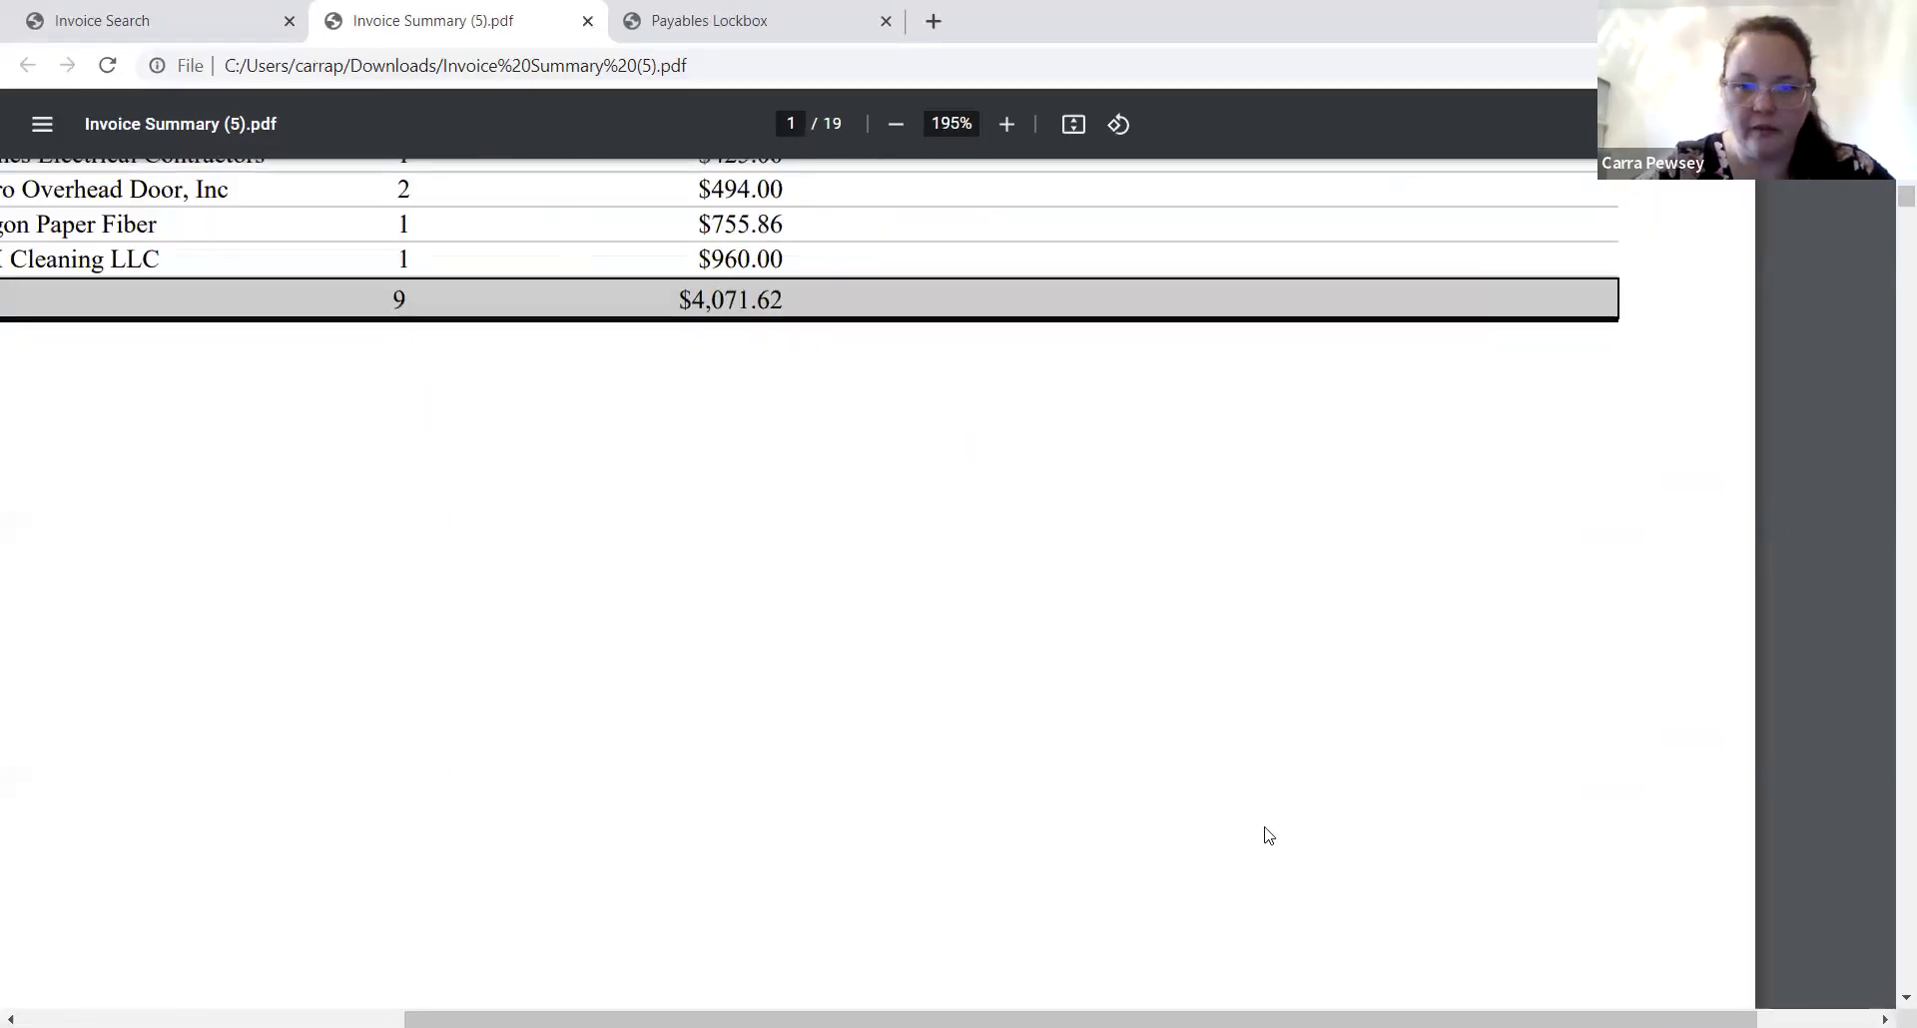
{"action": "scroll", "coordinate": [1042, 854], "scroll_direction": "left", "scroll_amount": 5}
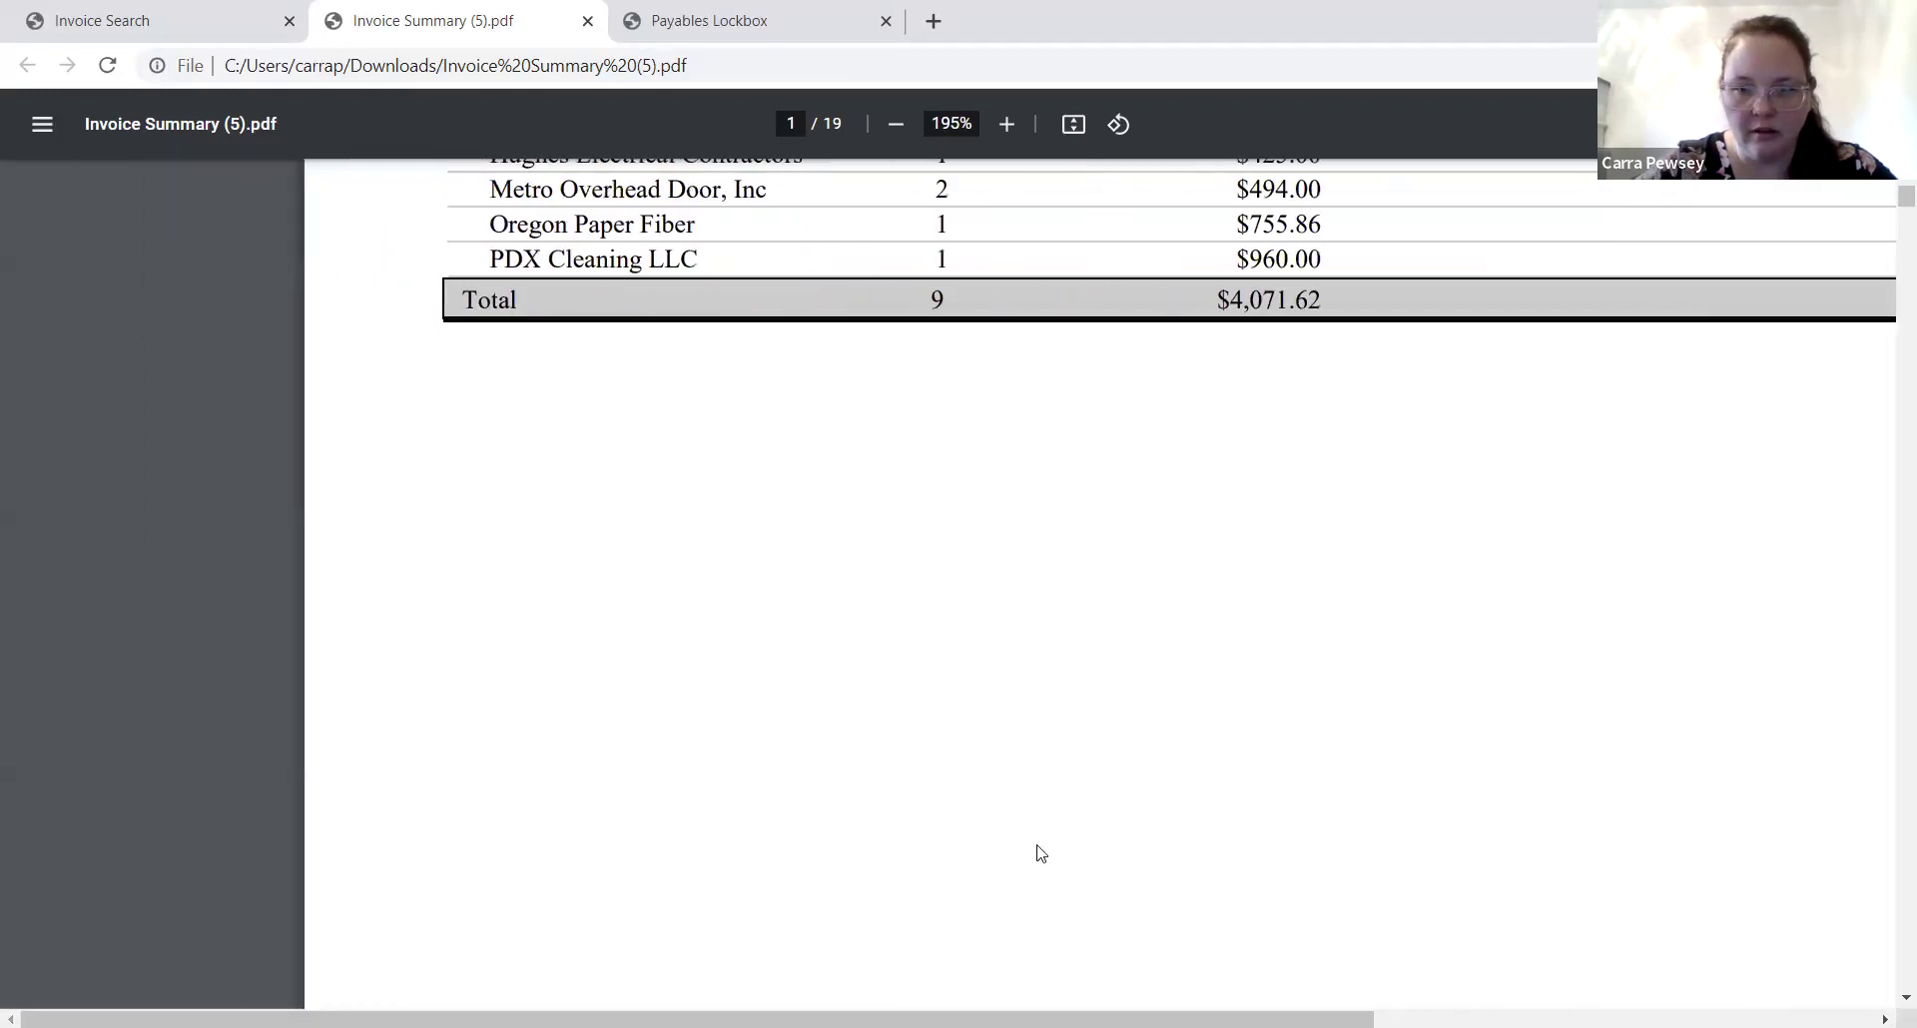
{"action": "scroll", "coordinate": [1041, 854], "scroll_direction": "up", "scroll_amount": 4}
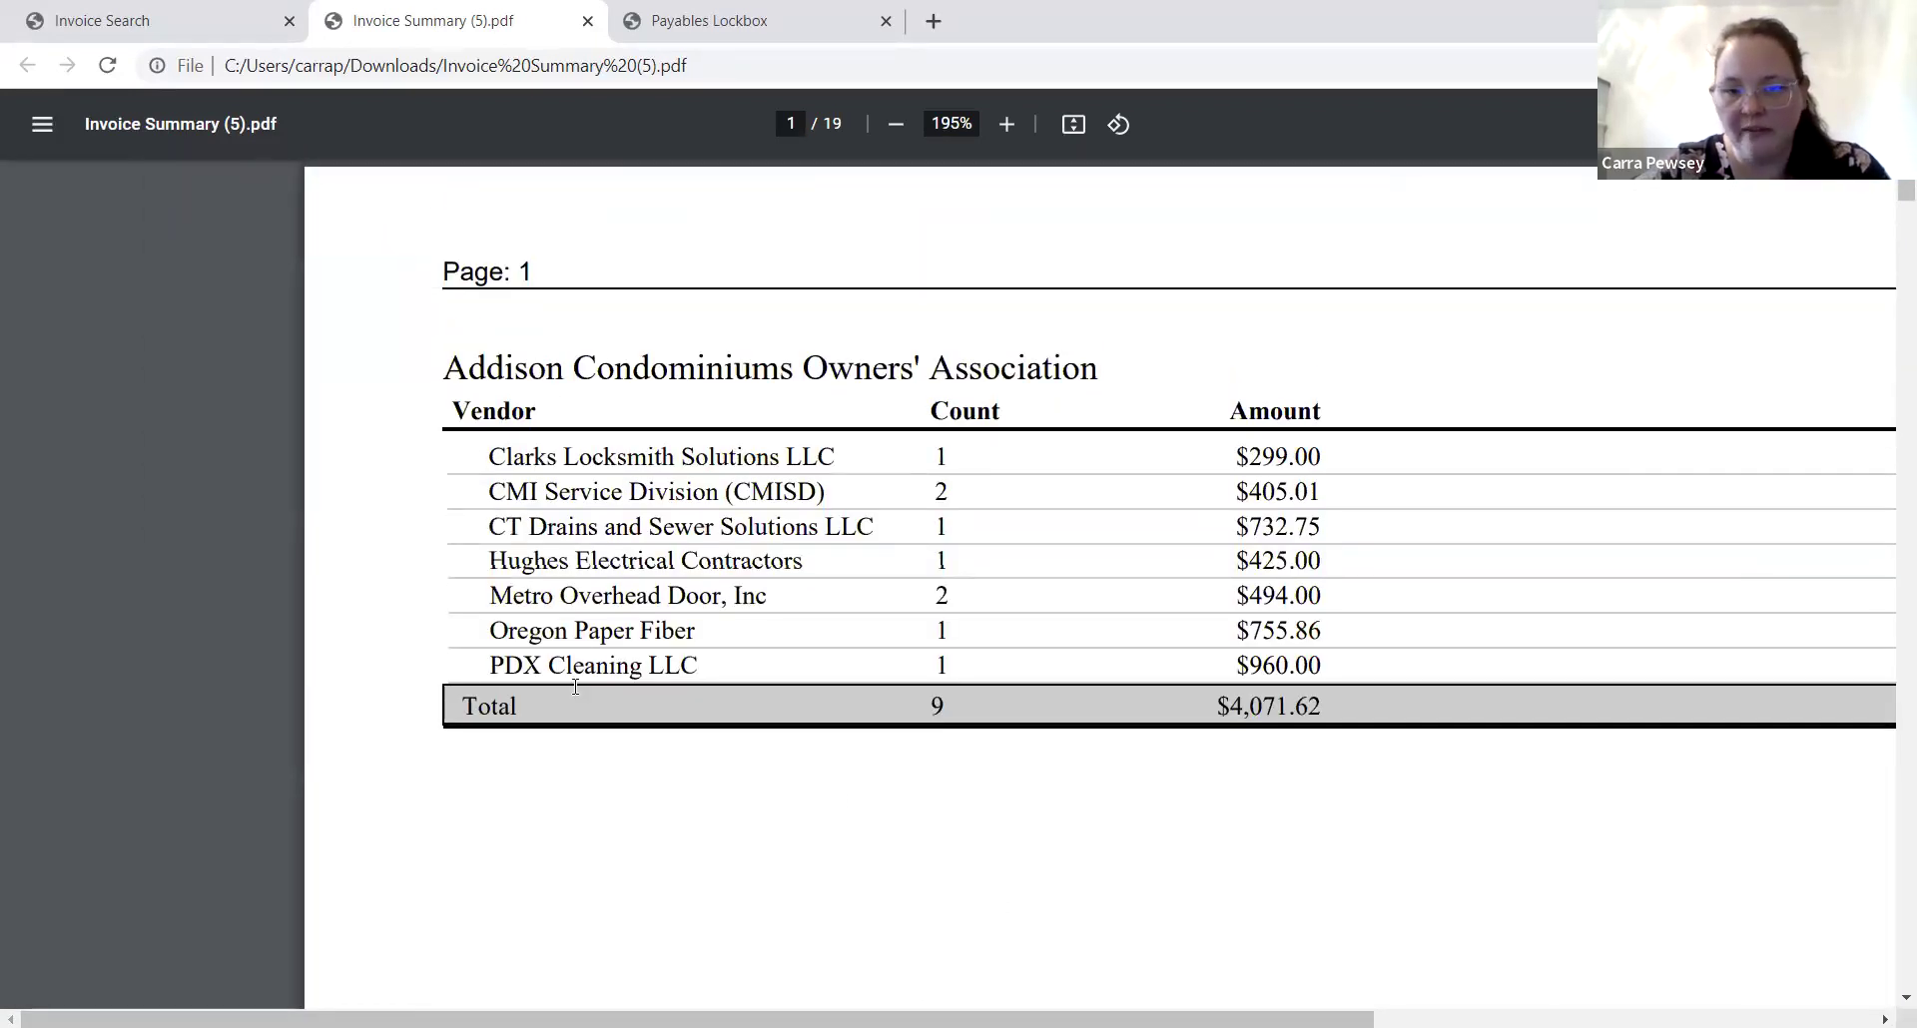
{"action": "left_click_drag", "start_coordinate": [1027, 1018], "coordinate": [1195, 972]}
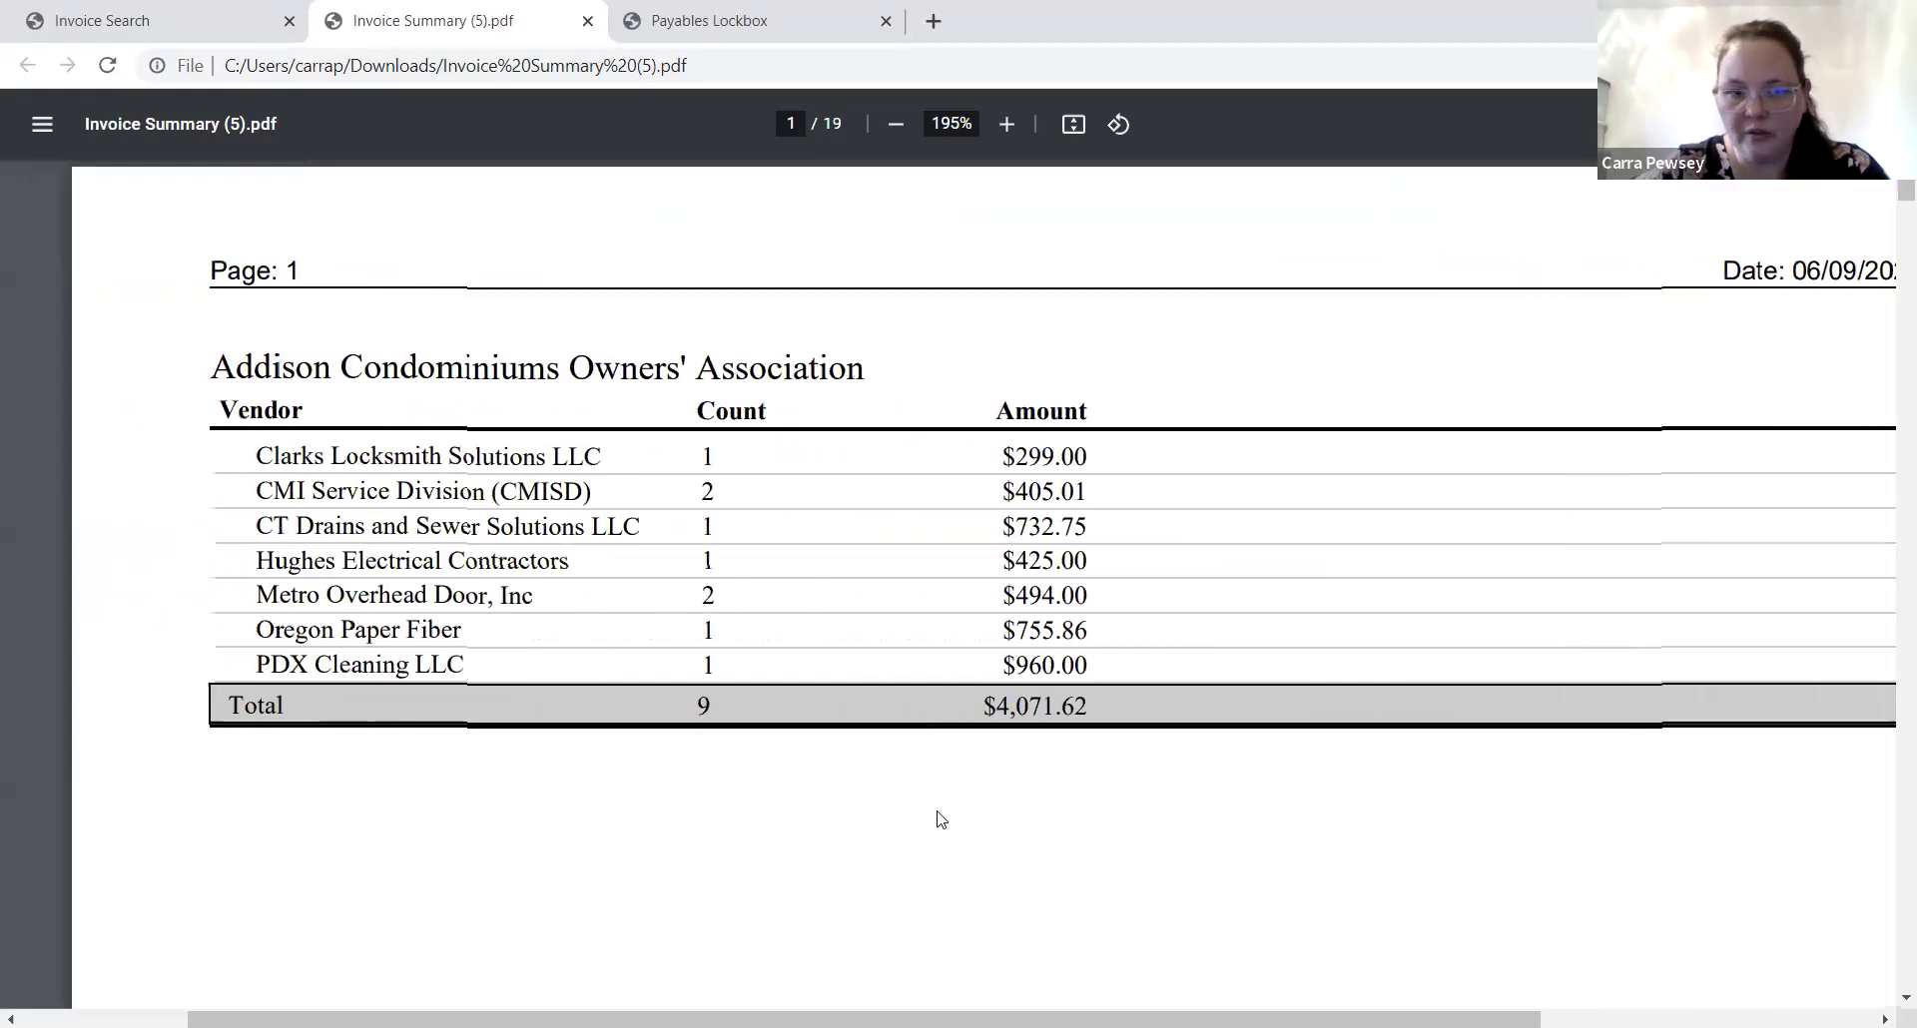
{"action": "scroll", "coordinate": [939, 819], "scroll_direction": "down", "scroll_amount": 15}
{"action": "scroll", "coordinate": [939, 813], "scroll_direction": "down", "scroll_amount": 5}
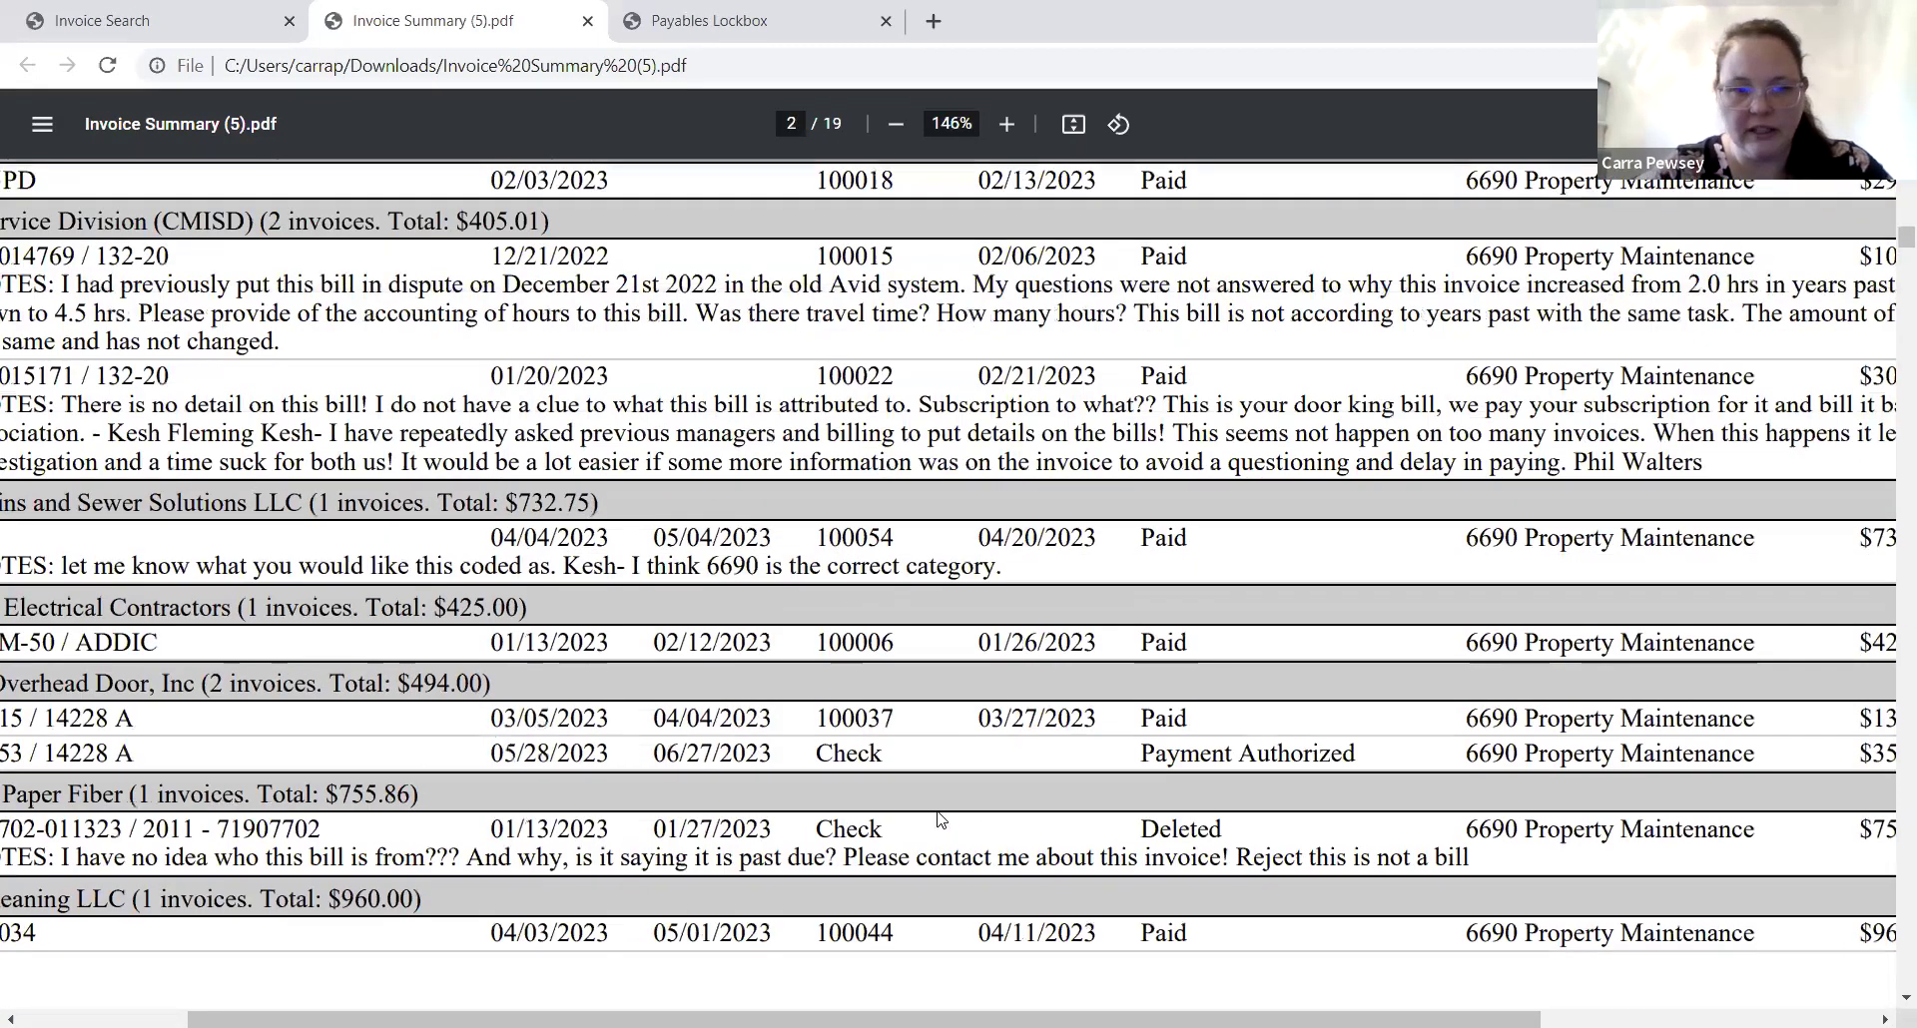
{"action": "scroll", "coordinate": [938, 817], "scroll_direction": "down", "scroll_amount": 3}
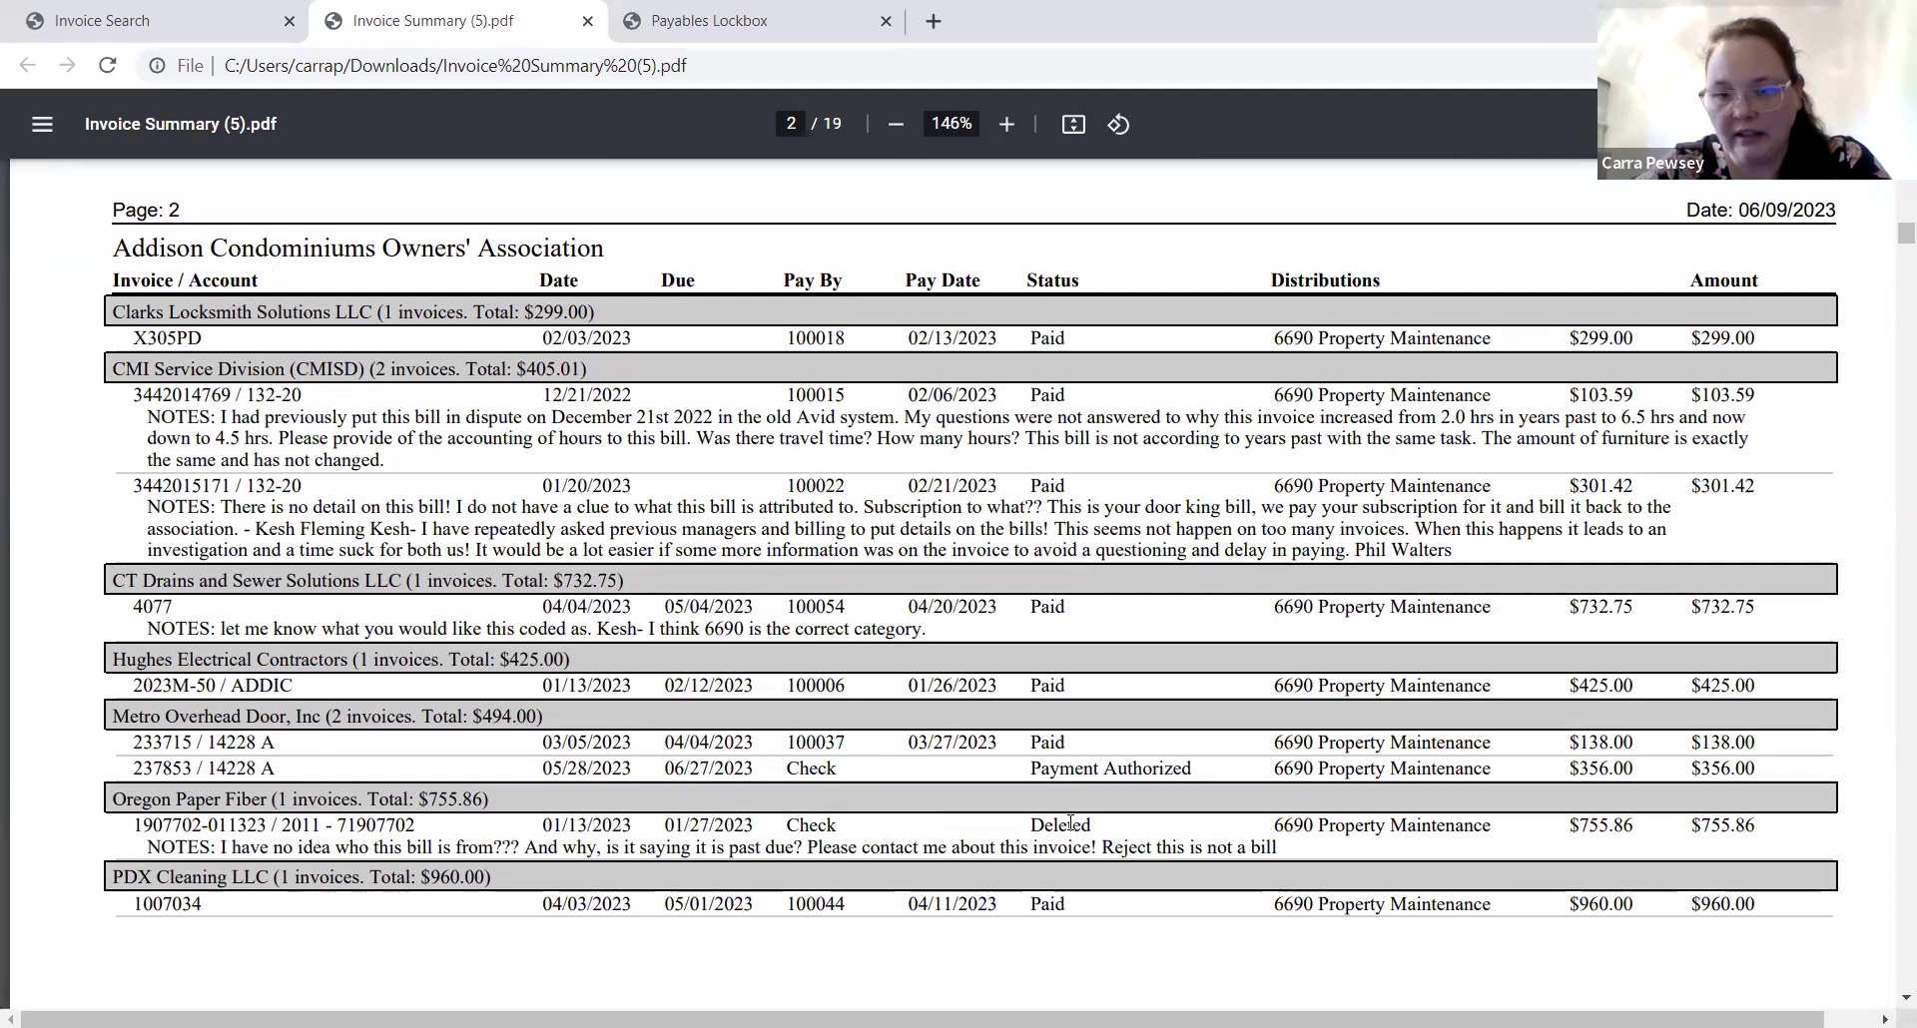
{"action": "scroll", "coordinate": [948, 1019], "scroll_direction": "right", "scroll_amount": 1}
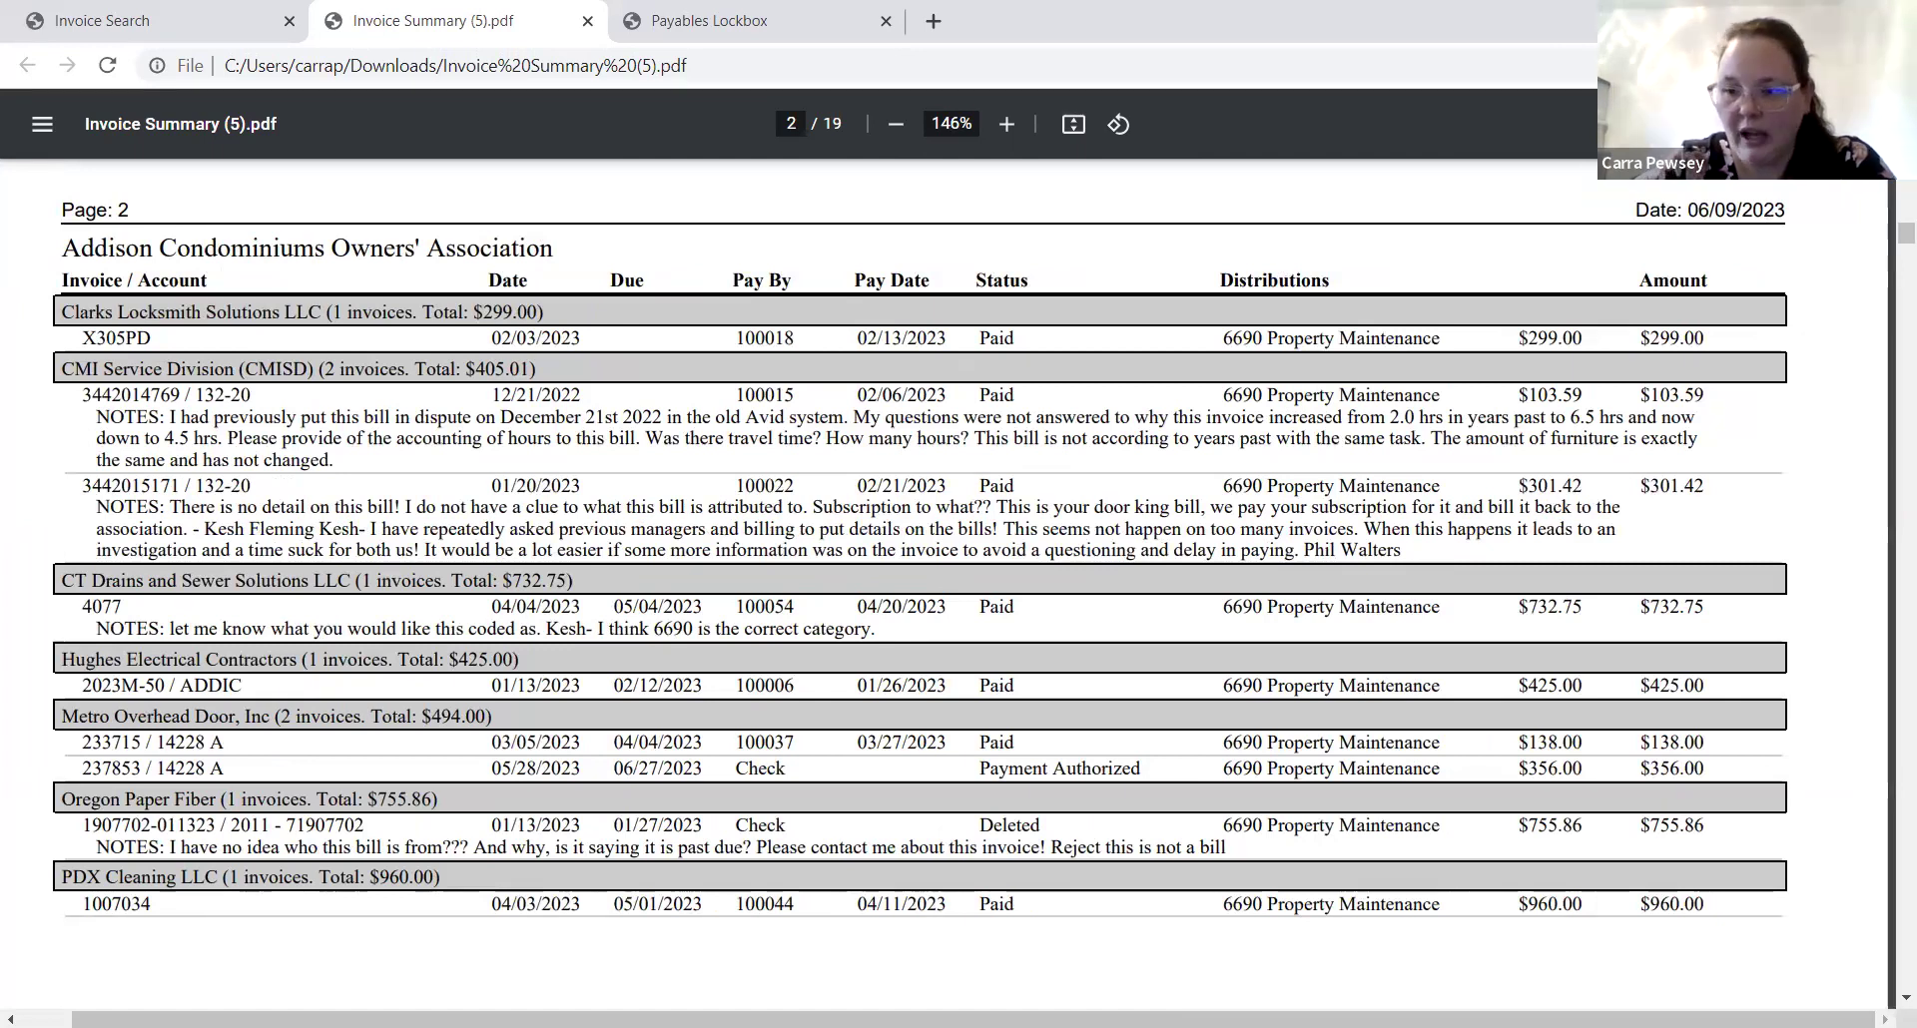
Scroll through the rest of the report, then return to Invoice Search with Export Options closed.
{"action": "left_click", "coordinate": [1905, 996]}
{"action": "scroll", "coordinate": [1904, 997], "scroll_direction": "down", "scroll_amount": 10}
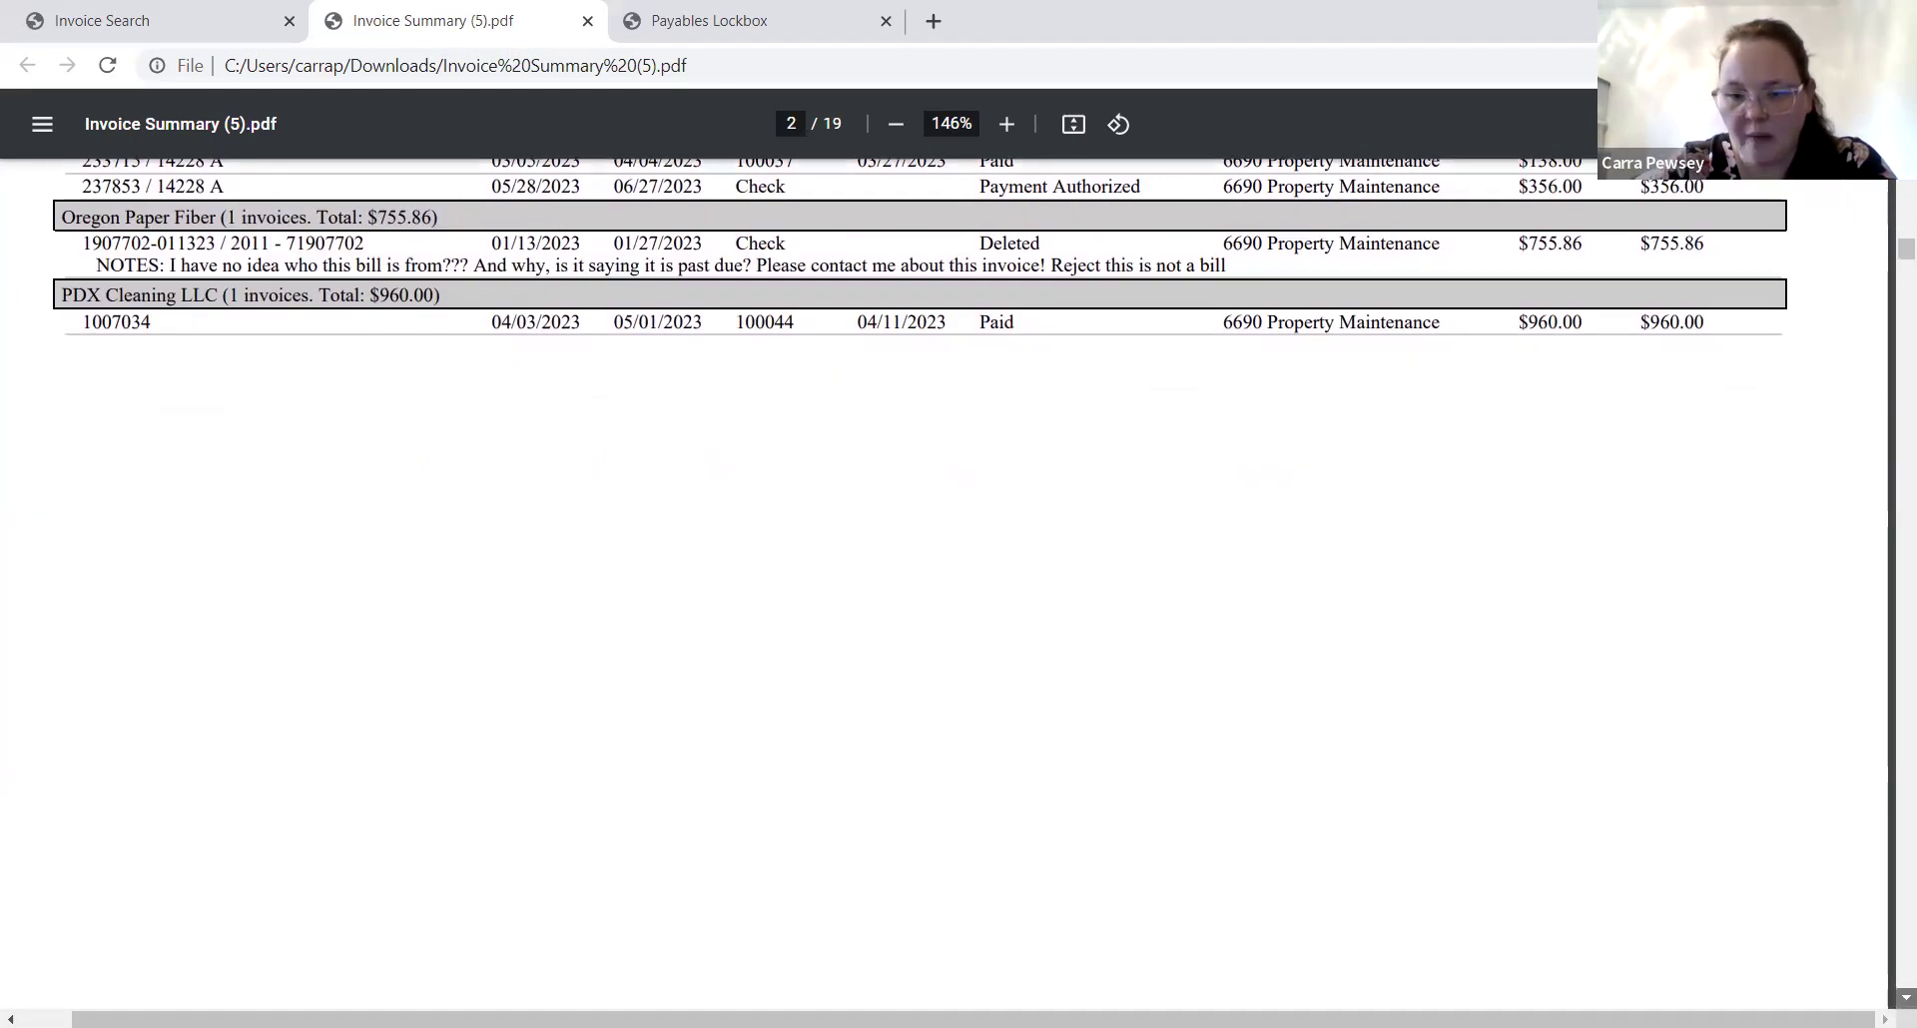
{"action": "scroll", "coordinate": [1905, 997], "scroll_direction": "down", "scroll_amount": 15}
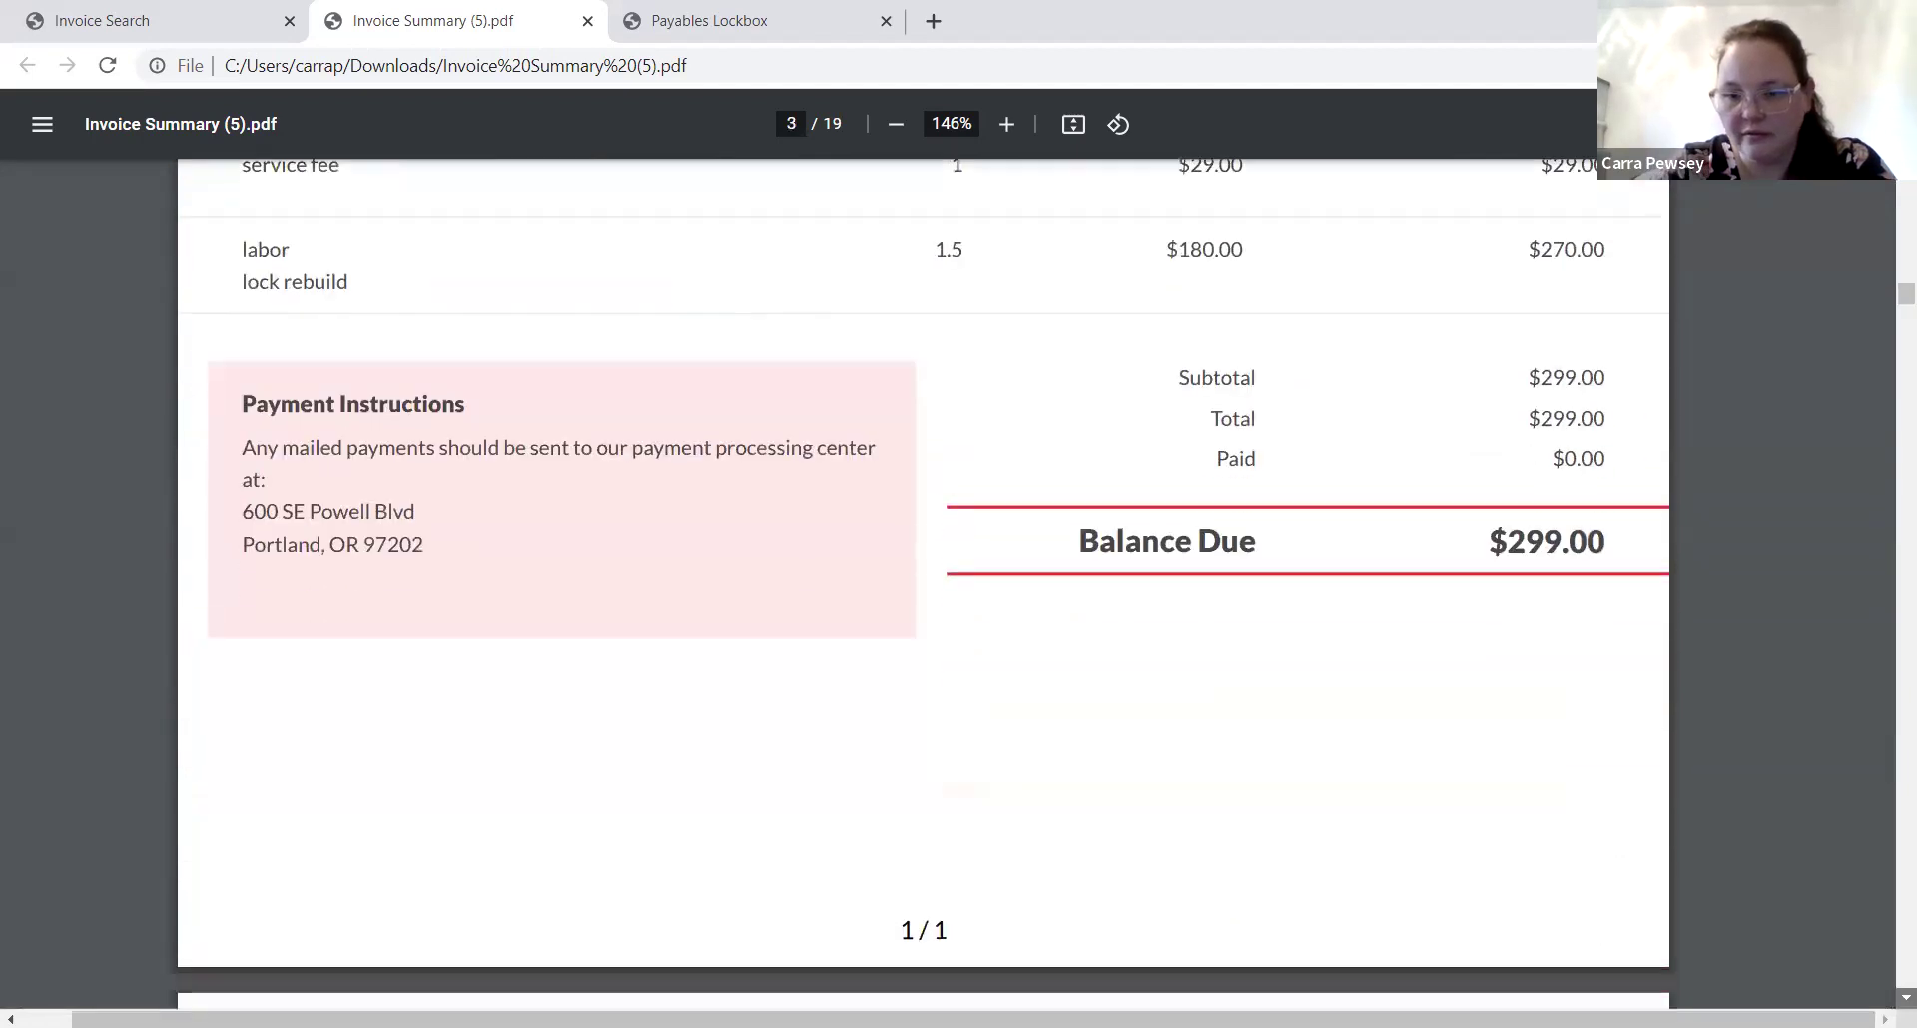
{"action": "scroll", "coordinate": [1905, 997], "scroll_direction": "down", "scroll_amount": 14}
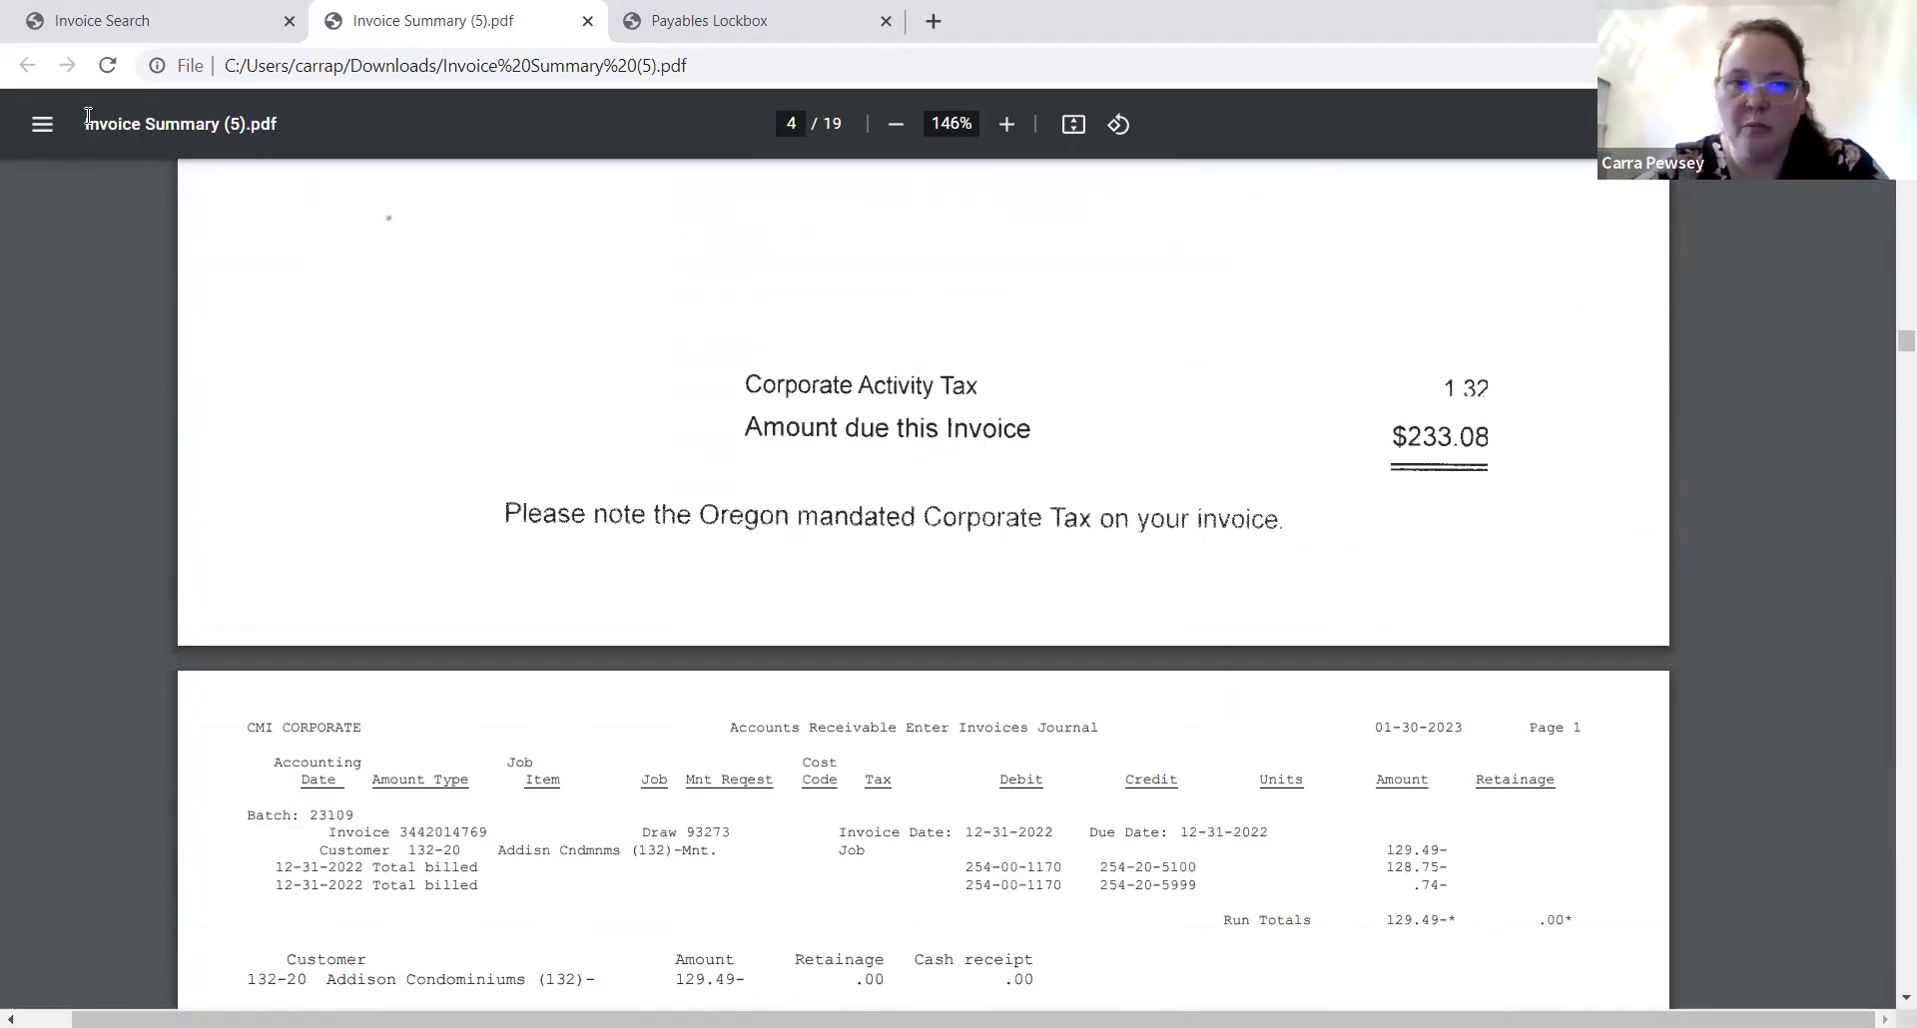
{"action": "left_click", "coordinate": [232, 22]}
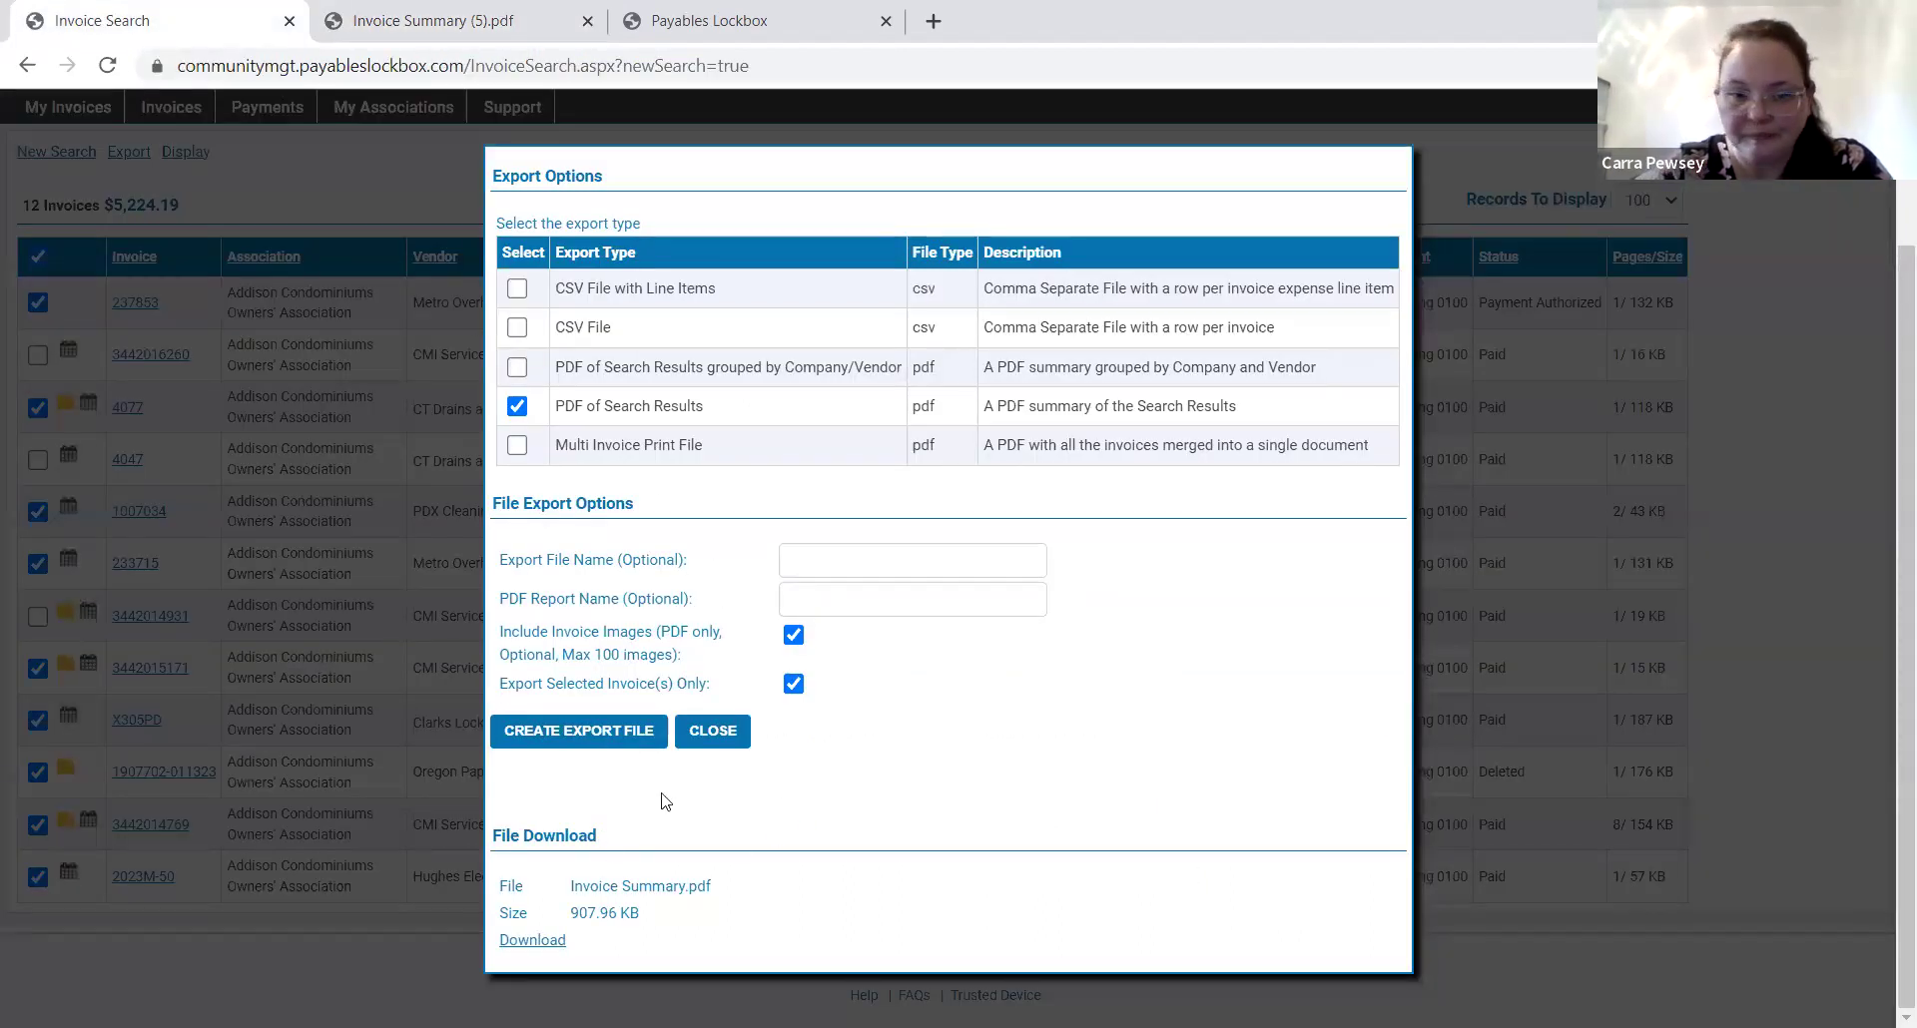
{"action": "left_click", "coordinate": [711, 732]}
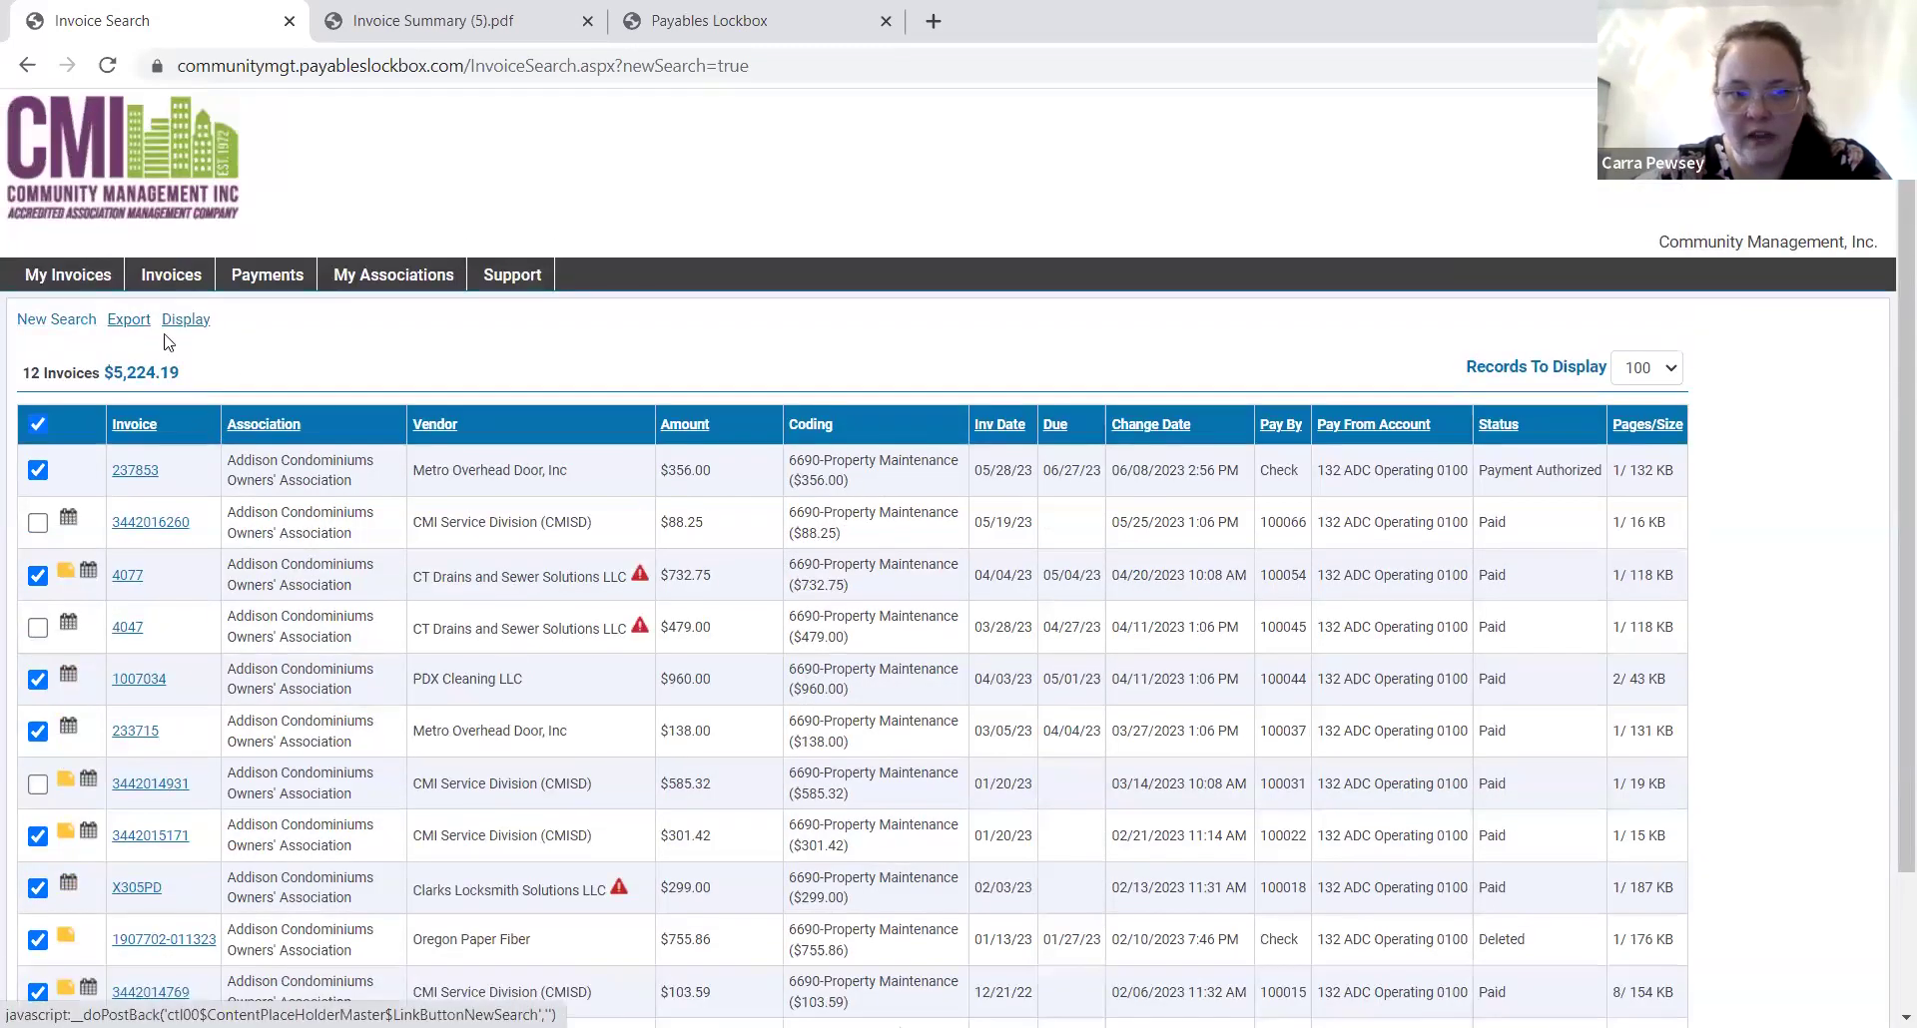
Rerun the invoice search for Addison Condominiums Owners' Association with expense account 6690.
{"action": "left_click", "coordinate": [52, 322]}
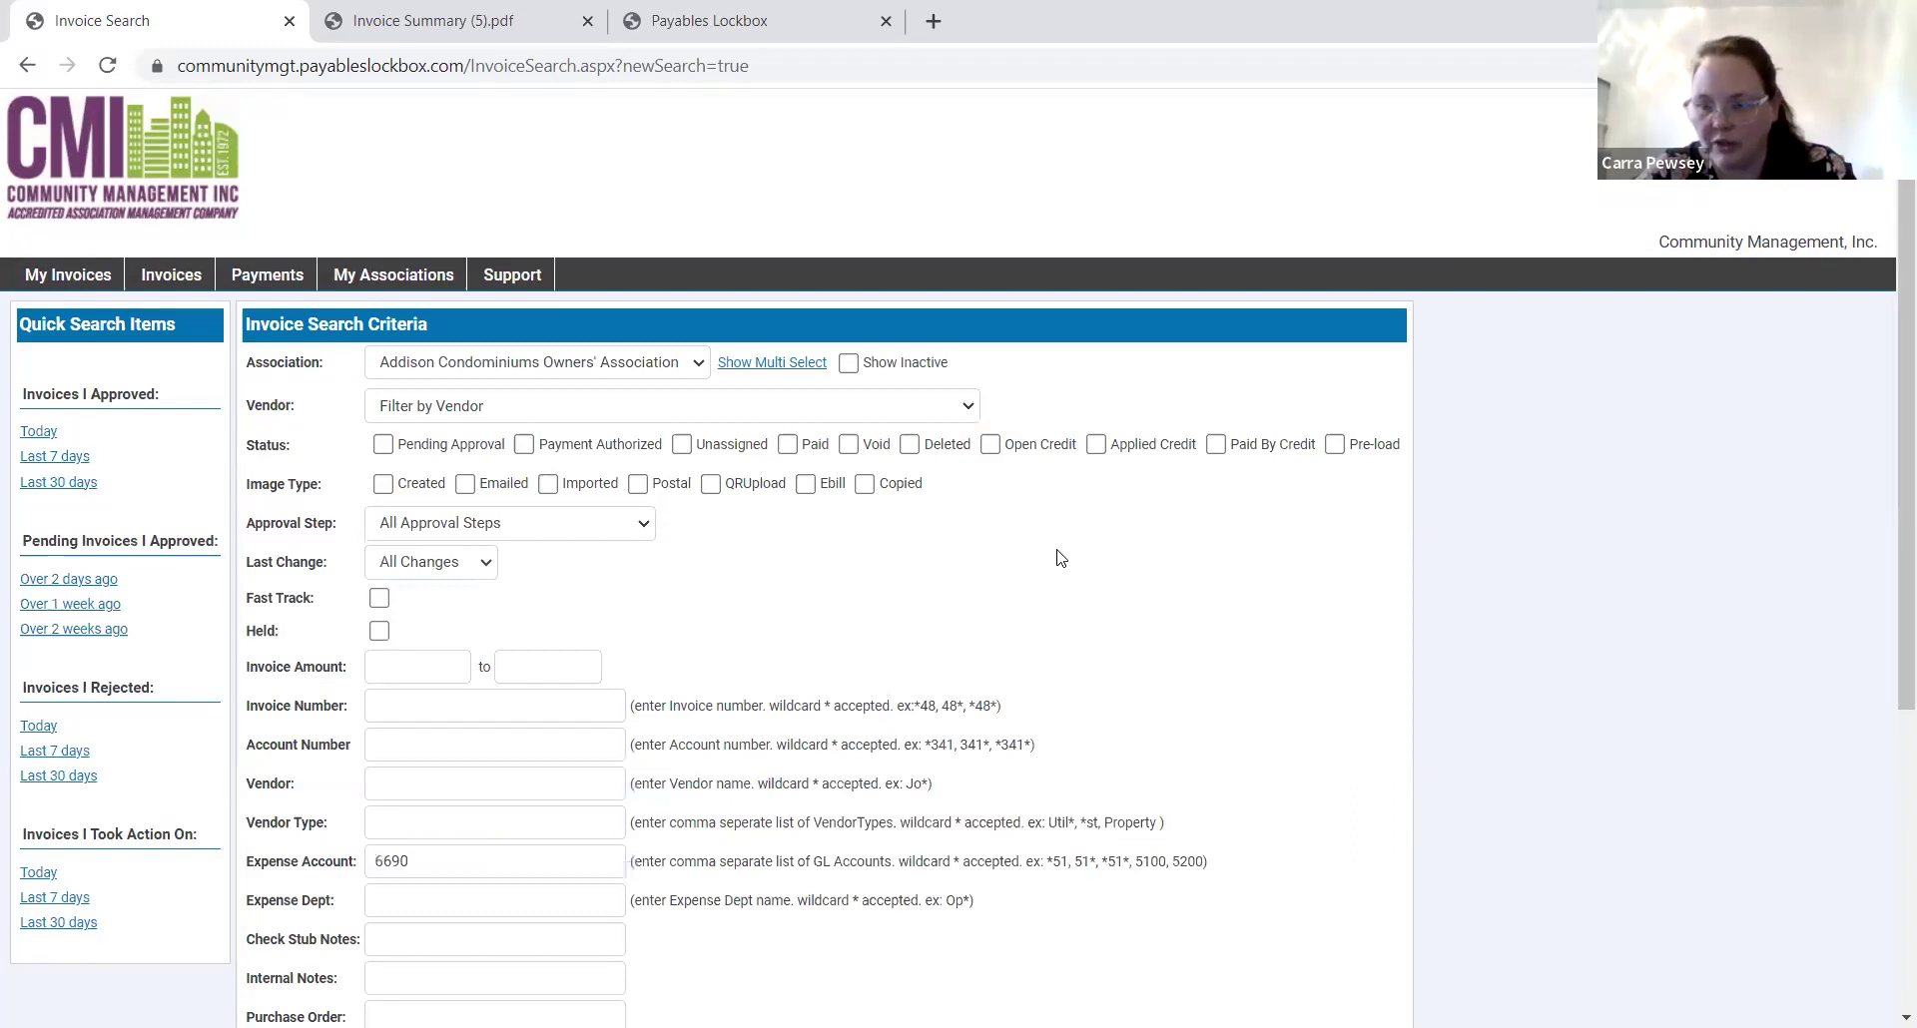
{"action": "scroll", "coordinate": [1060, 557], "scroll_direction": "down", "scroll_amount": 5}
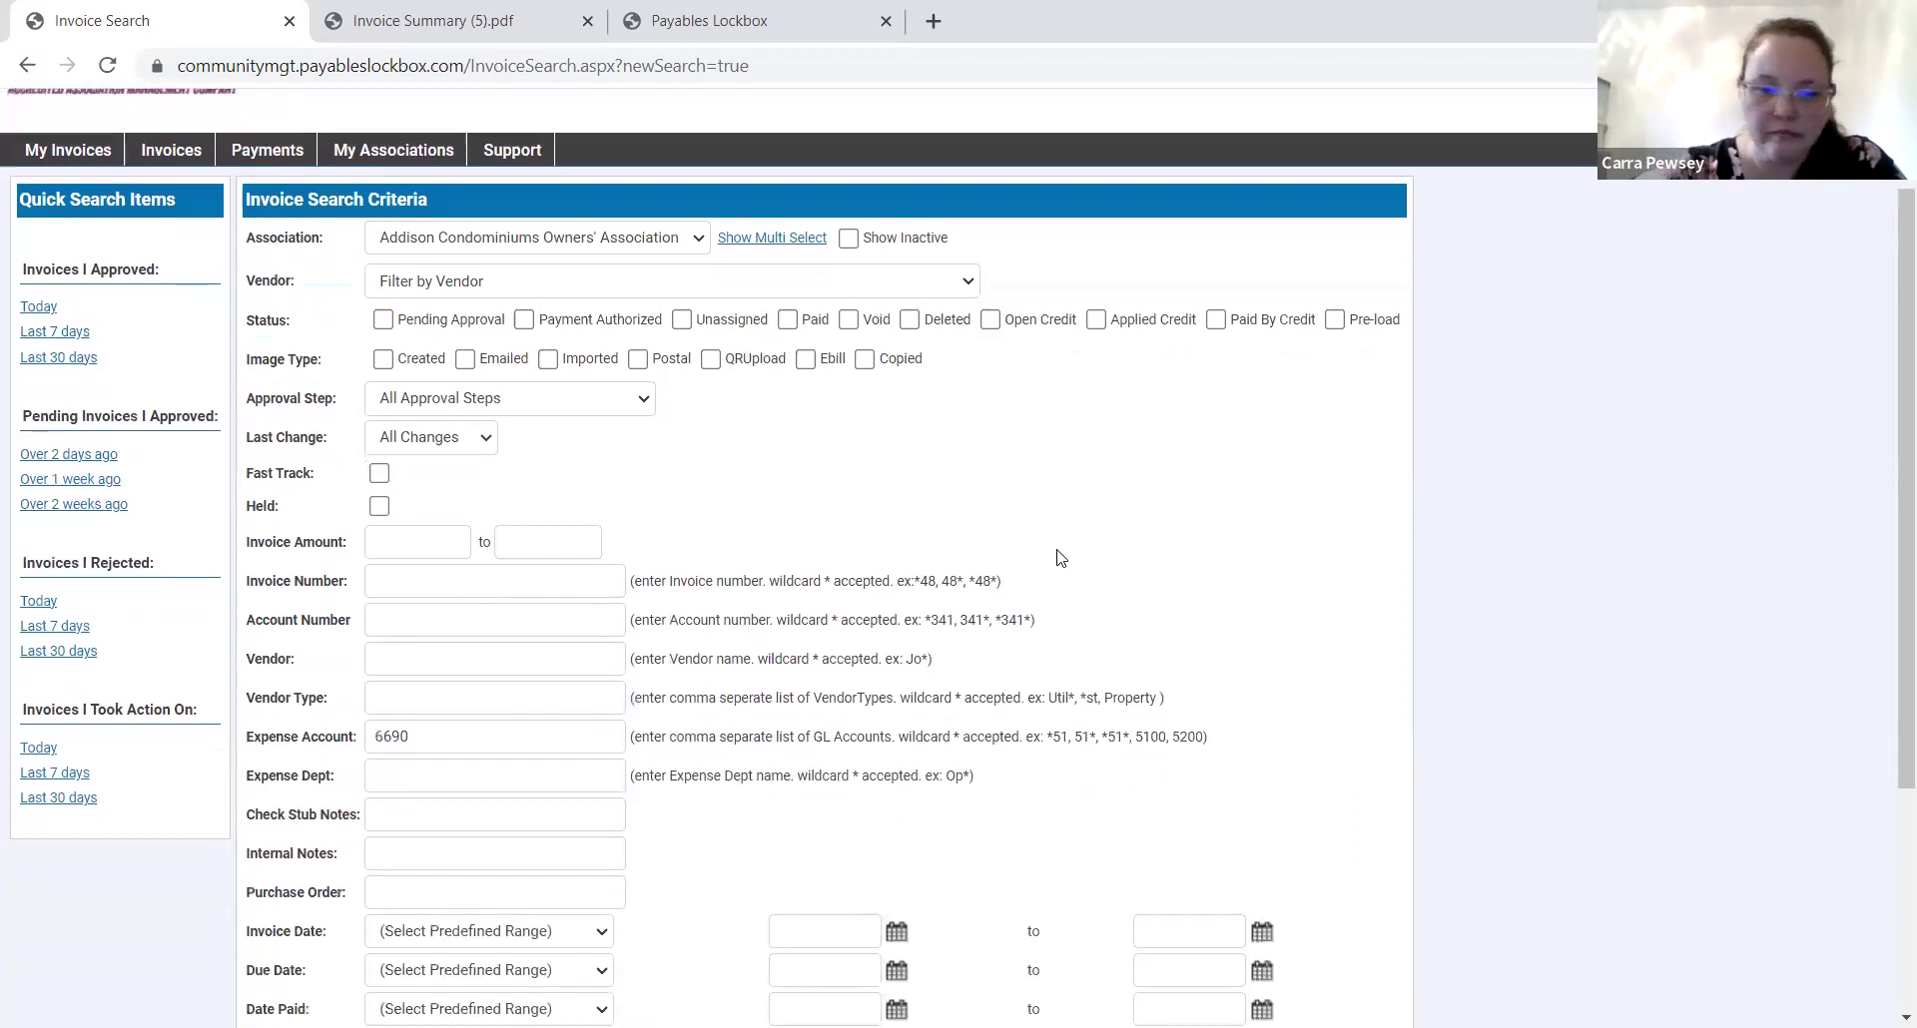
{"action": "scroll", "coordinate": [1060, 557], "scroll_direction": "up", "scroll_amount": 1}
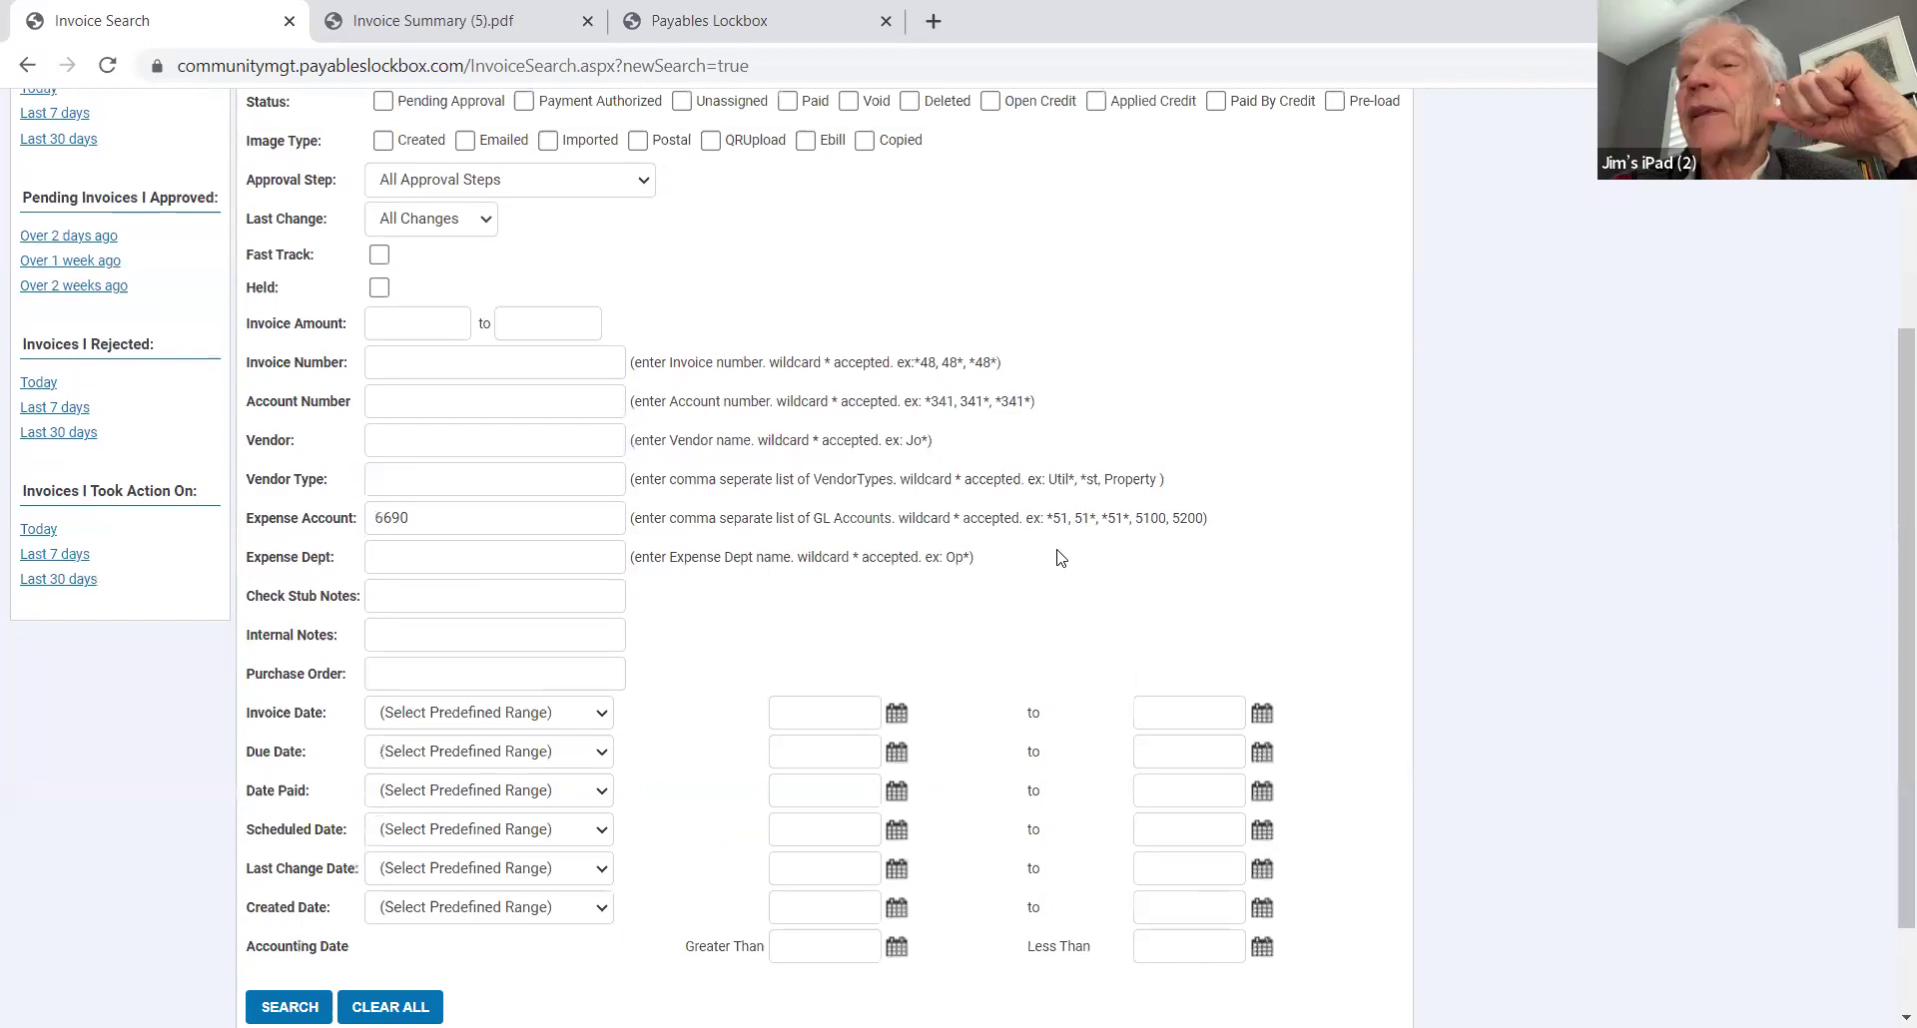
{"action": "scroll", "coordinate": [1061, 557], "scroll_direction": "up", "scroll_amount": 1}
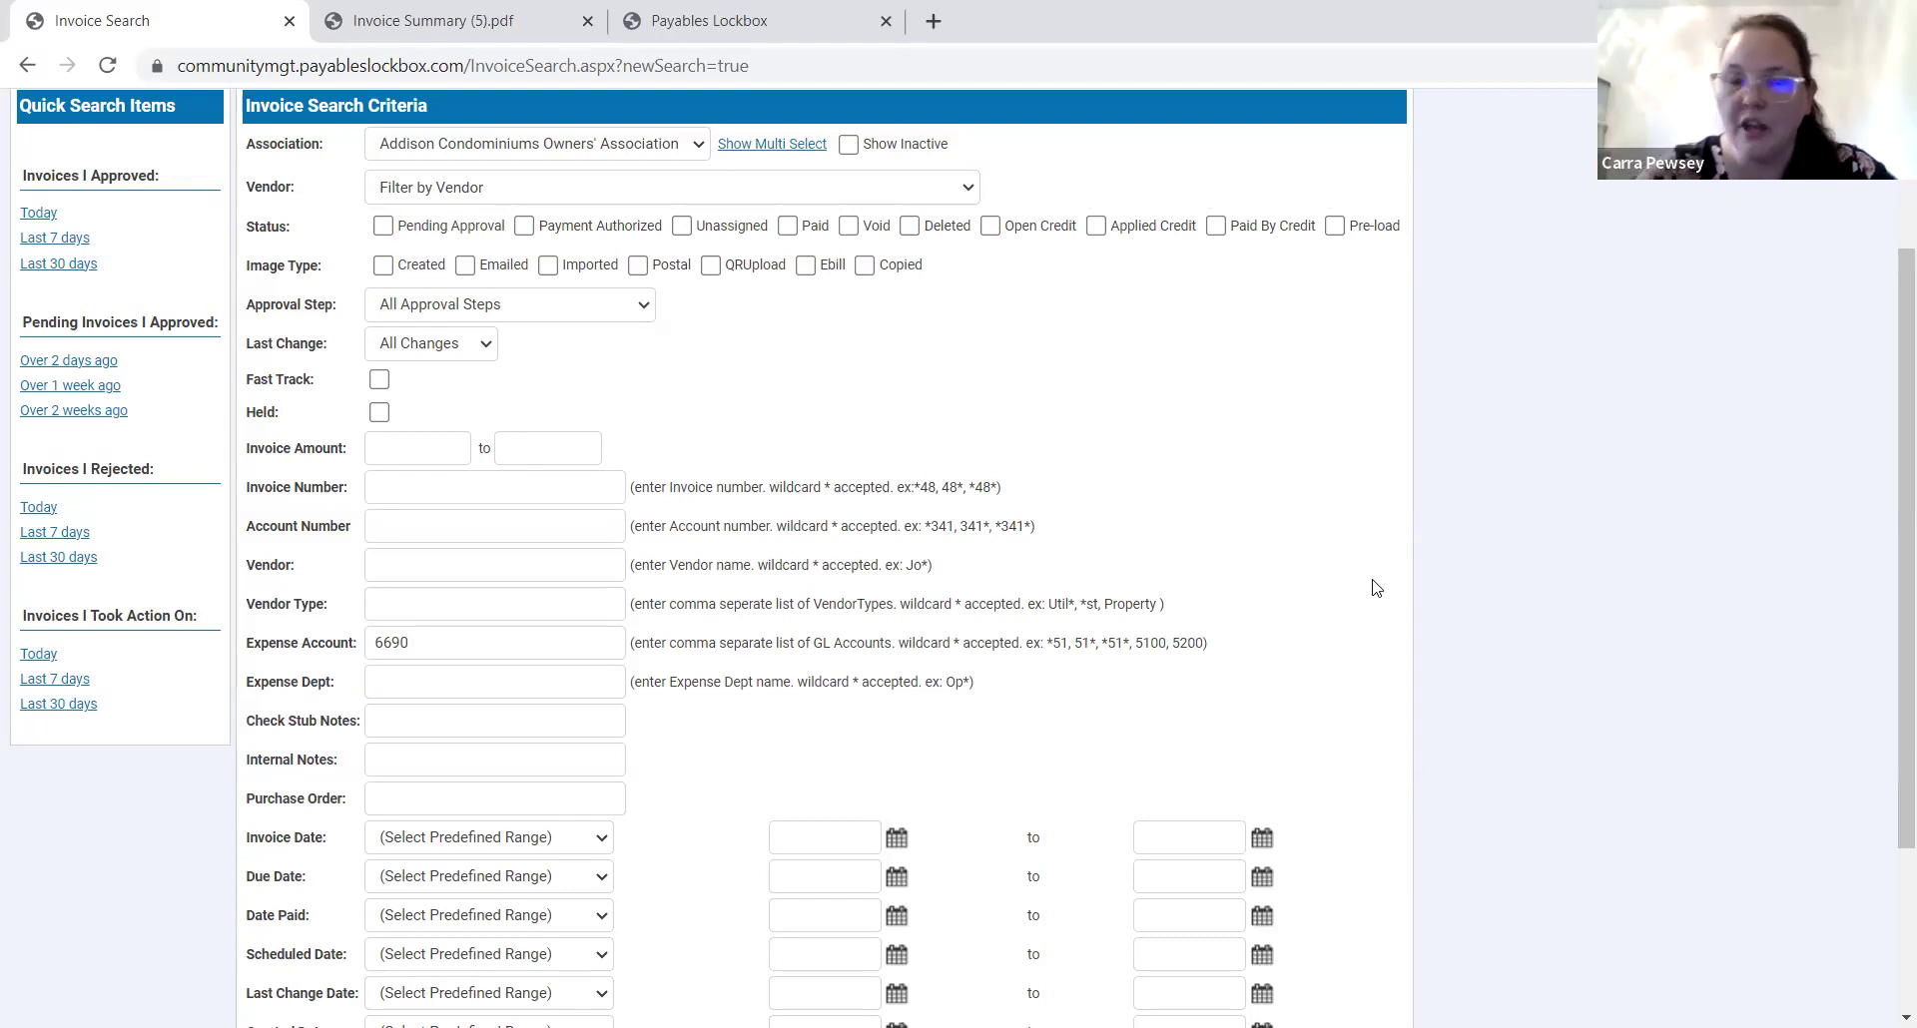
{"action": "scroll", "coordinate": [1098, 804], "scroll_direction": "down", "scroll_amount": 3}
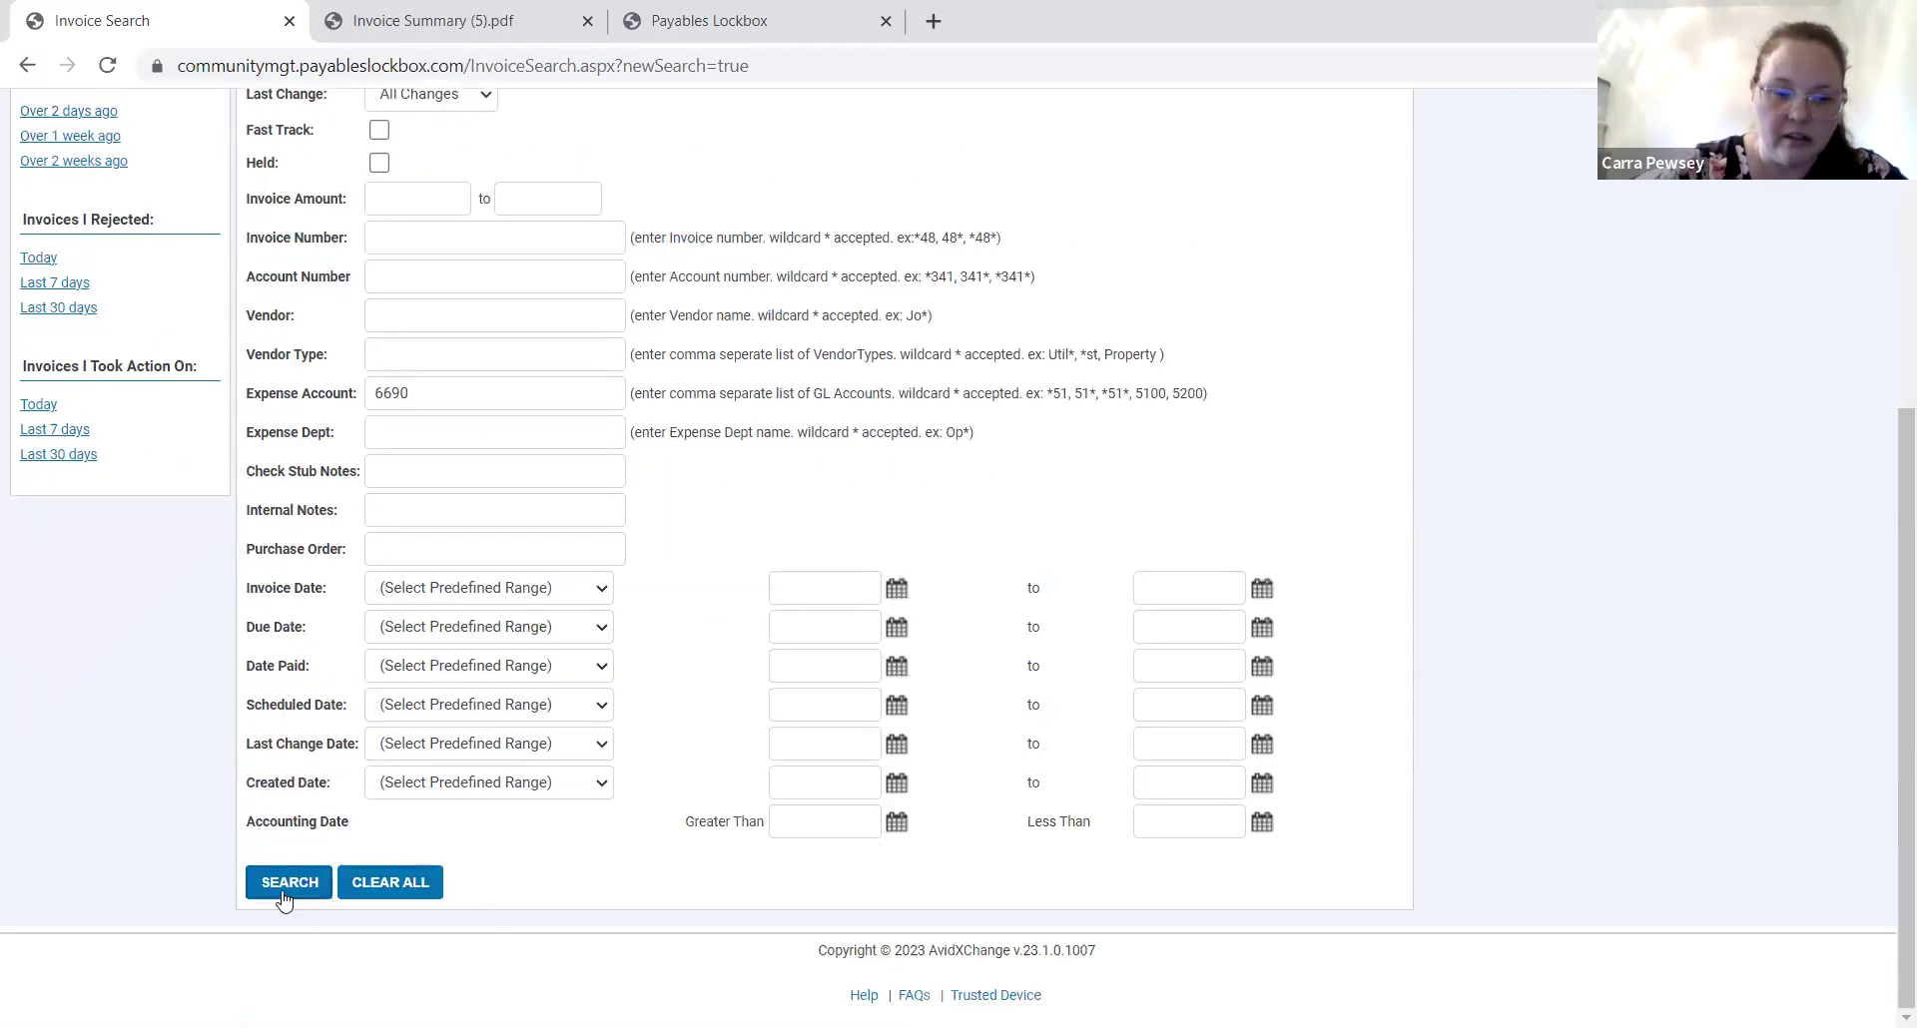
{"action": "left_click", "coordinate": [283, 899]}
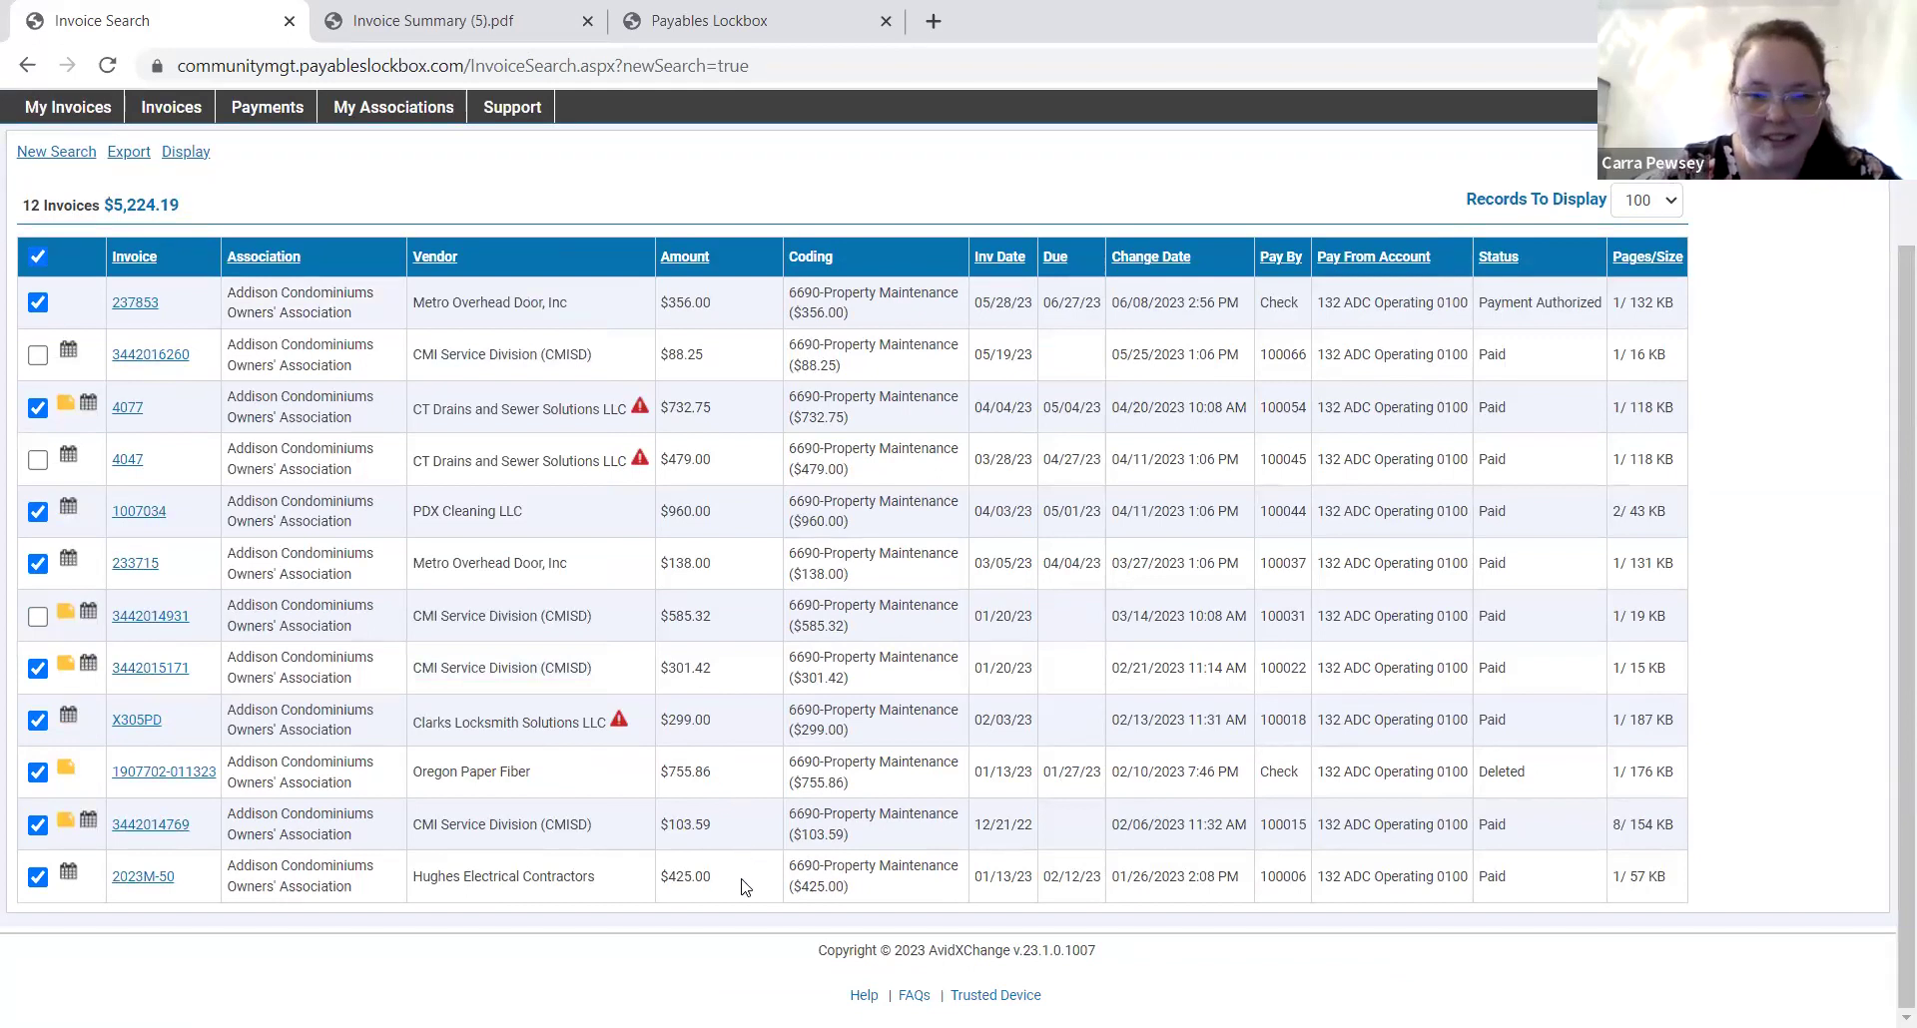
Open Metro Overhead Door invoice 237853 from the top of the search results.
{"action": "scroll", "coordinate": [741, 887], "scroll_direction": "up", "scroll_amount": 2}
{"action": "mouse_move", "coordinate": [165, 472]}
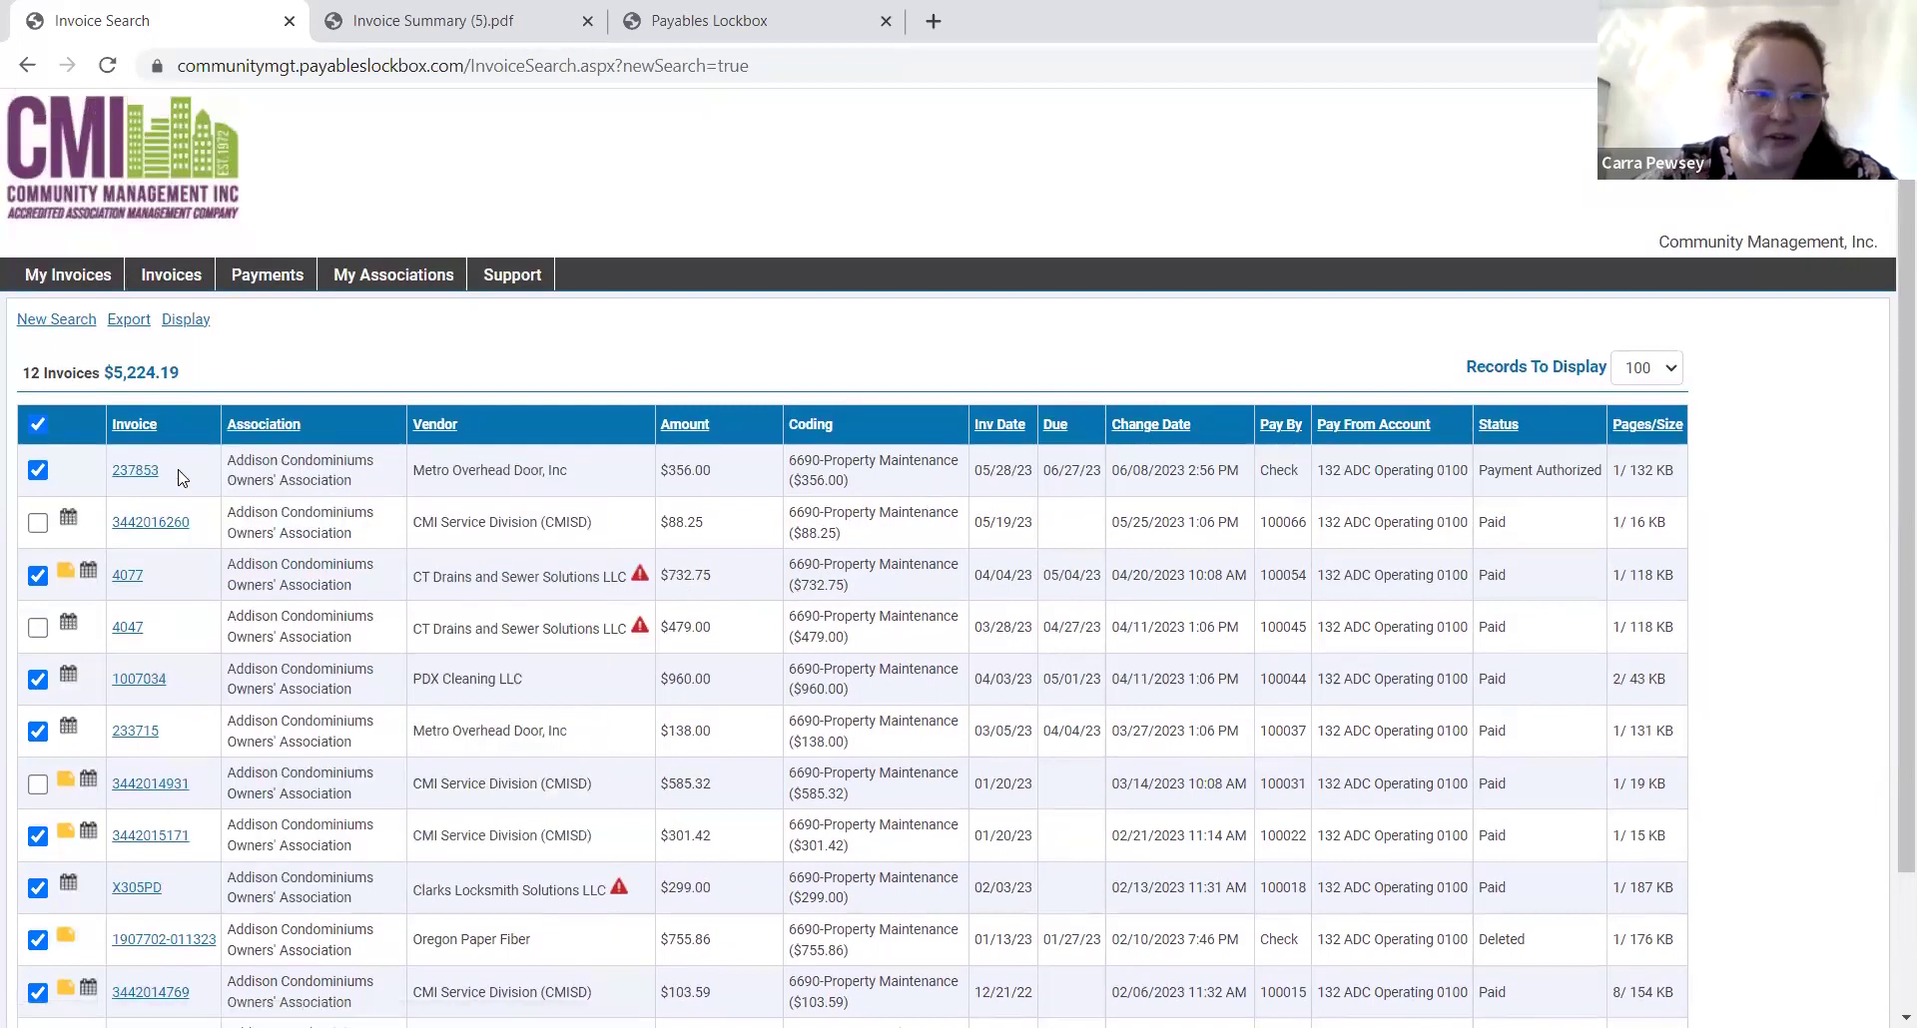
{"action": "left_click", "coordinate": [128, 477]}
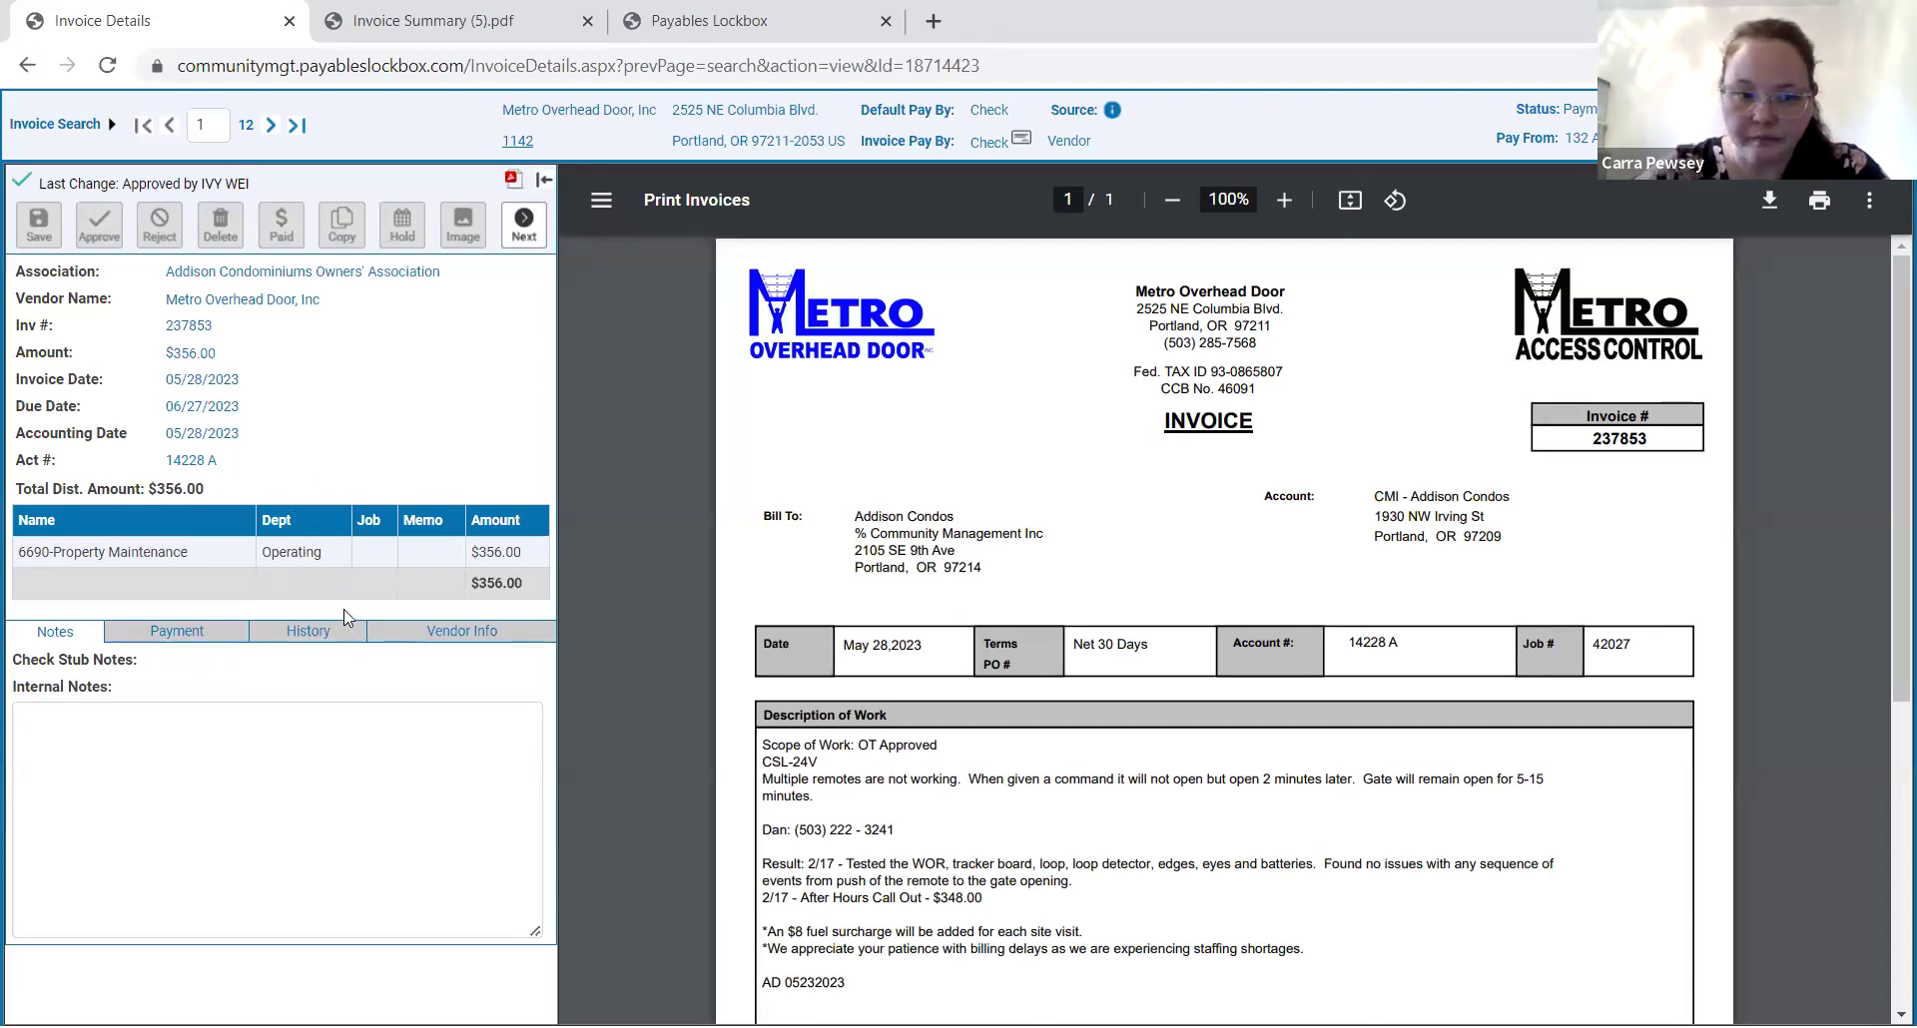
Show invoice 237853's payment settings: paid by check from 132 ADC Operating 0100.
{"action": "left_click", "coordinate": [203, 641]}
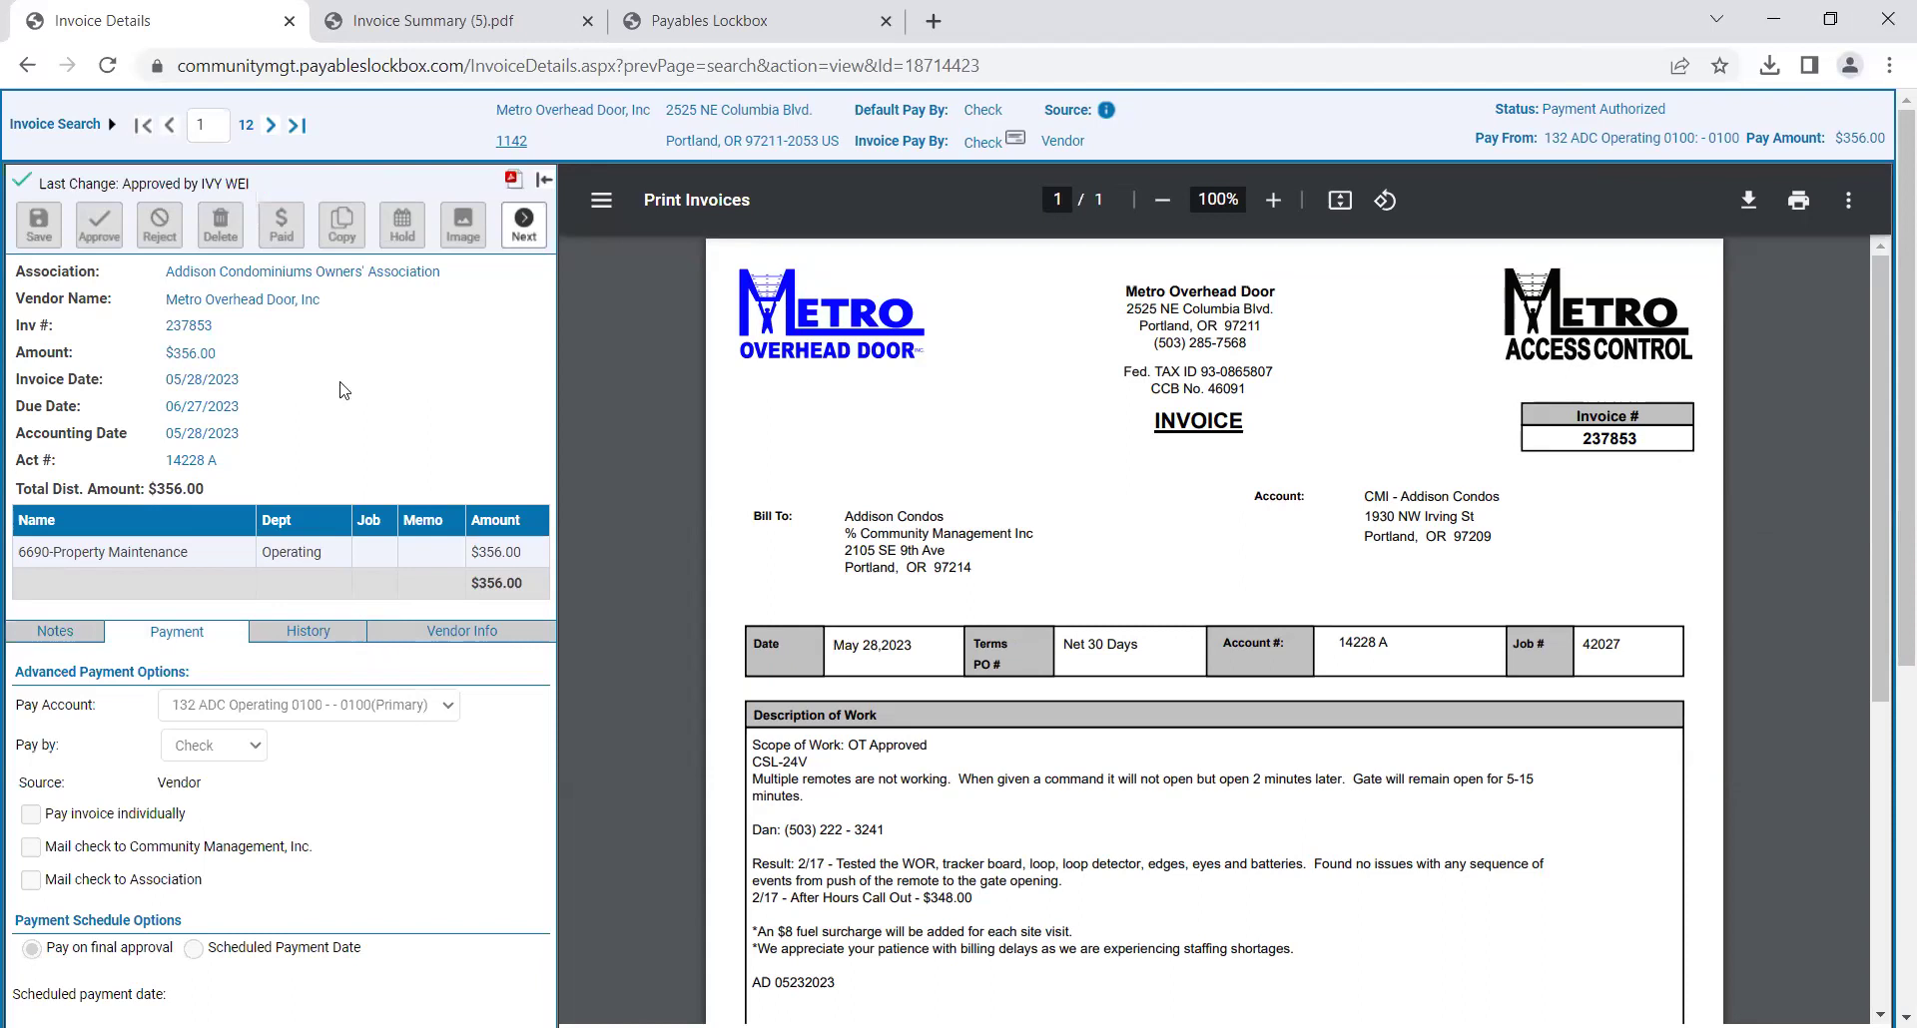
Highlight the Operating department and the 6690-Property Maintenance distribution line.
{"action": "left_click_drag", "start_coordinate": [335, 552], "coordinate": [268, 556]}
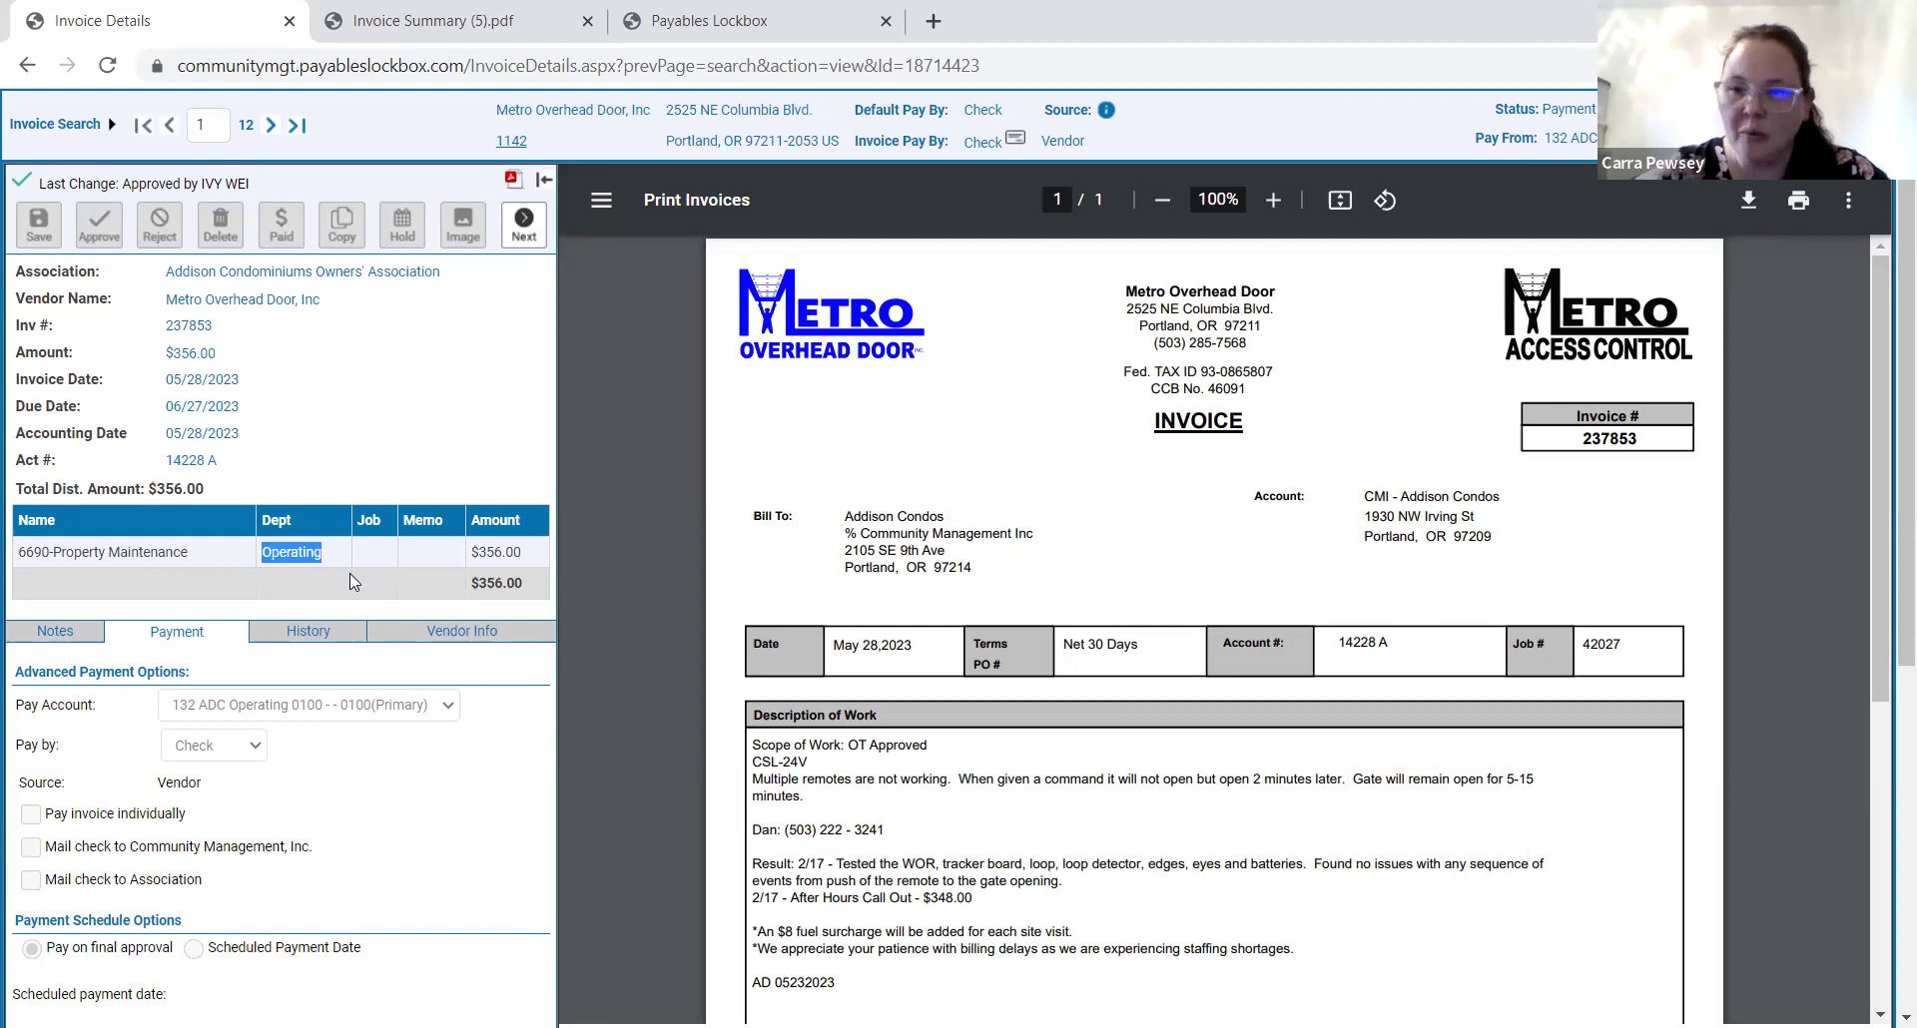
{"action": "left_click_drag", "start_coordinate": [18, 552], "coordinate": [340, 561]}
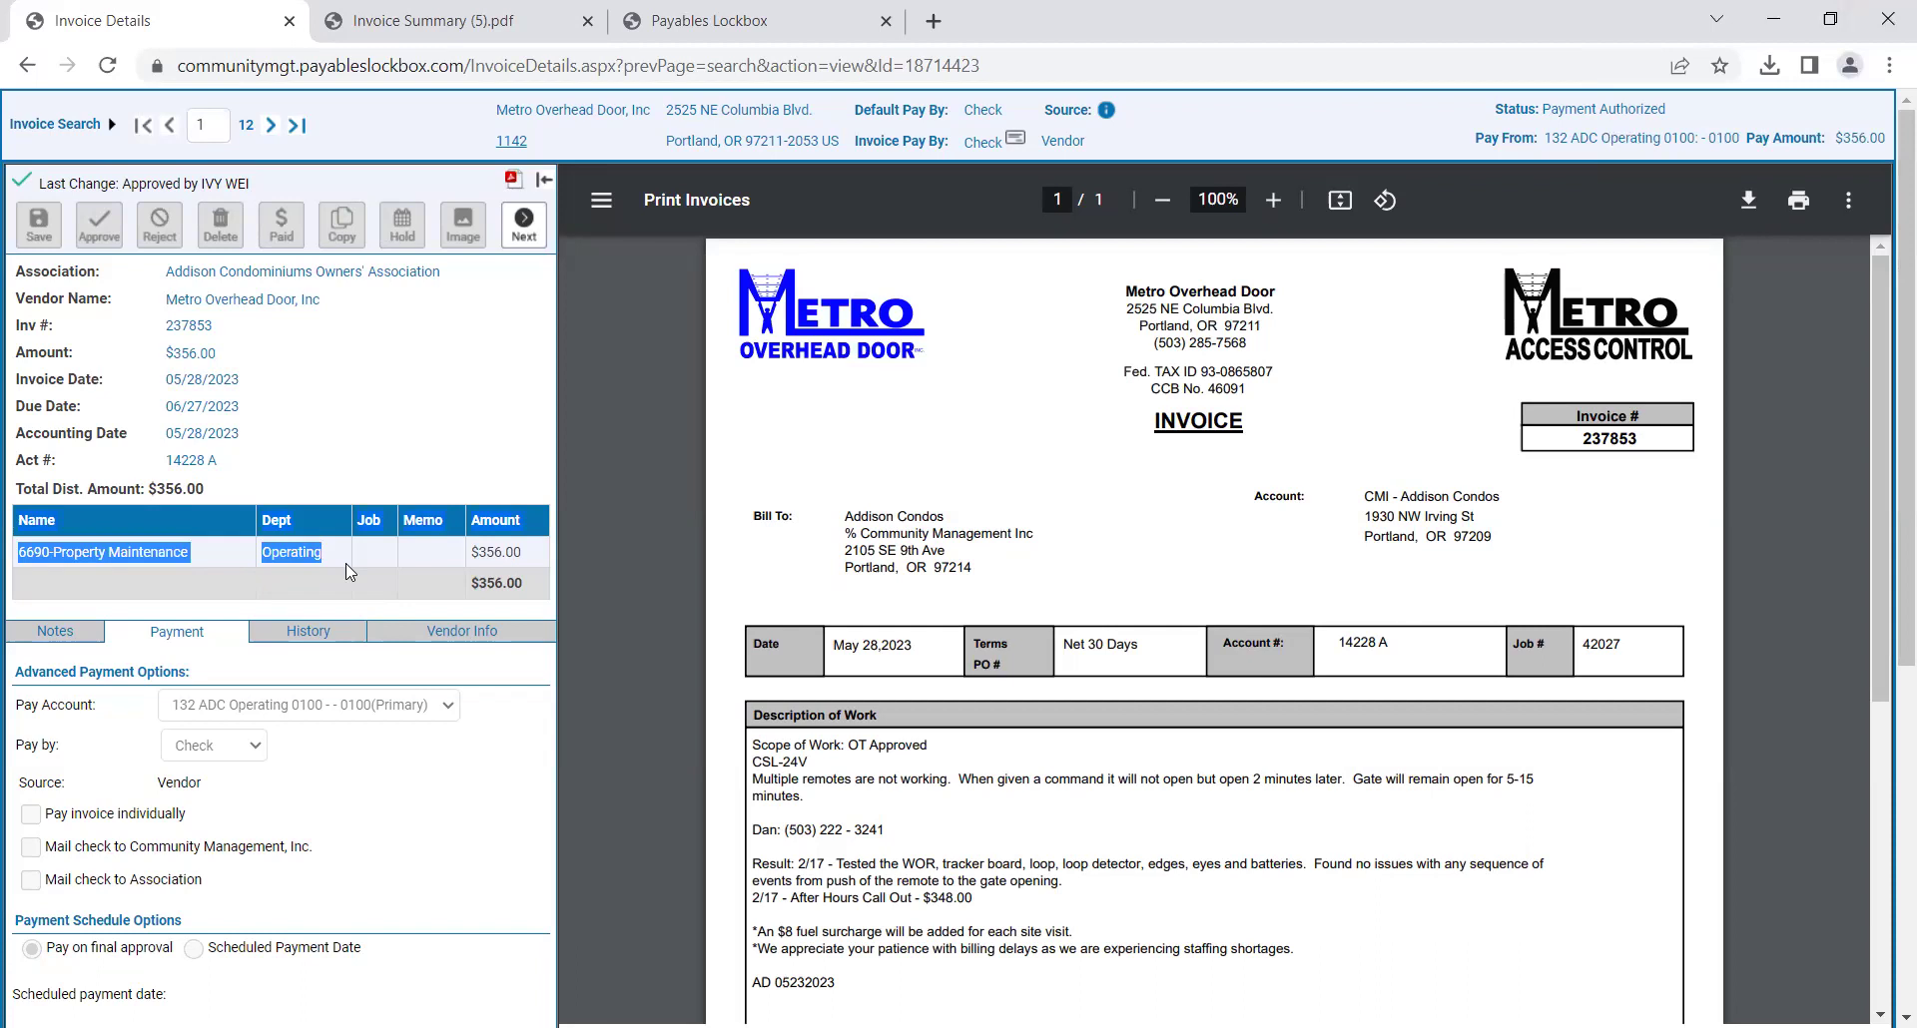
{"action": "left_click", "coordinate": [345, 563]}
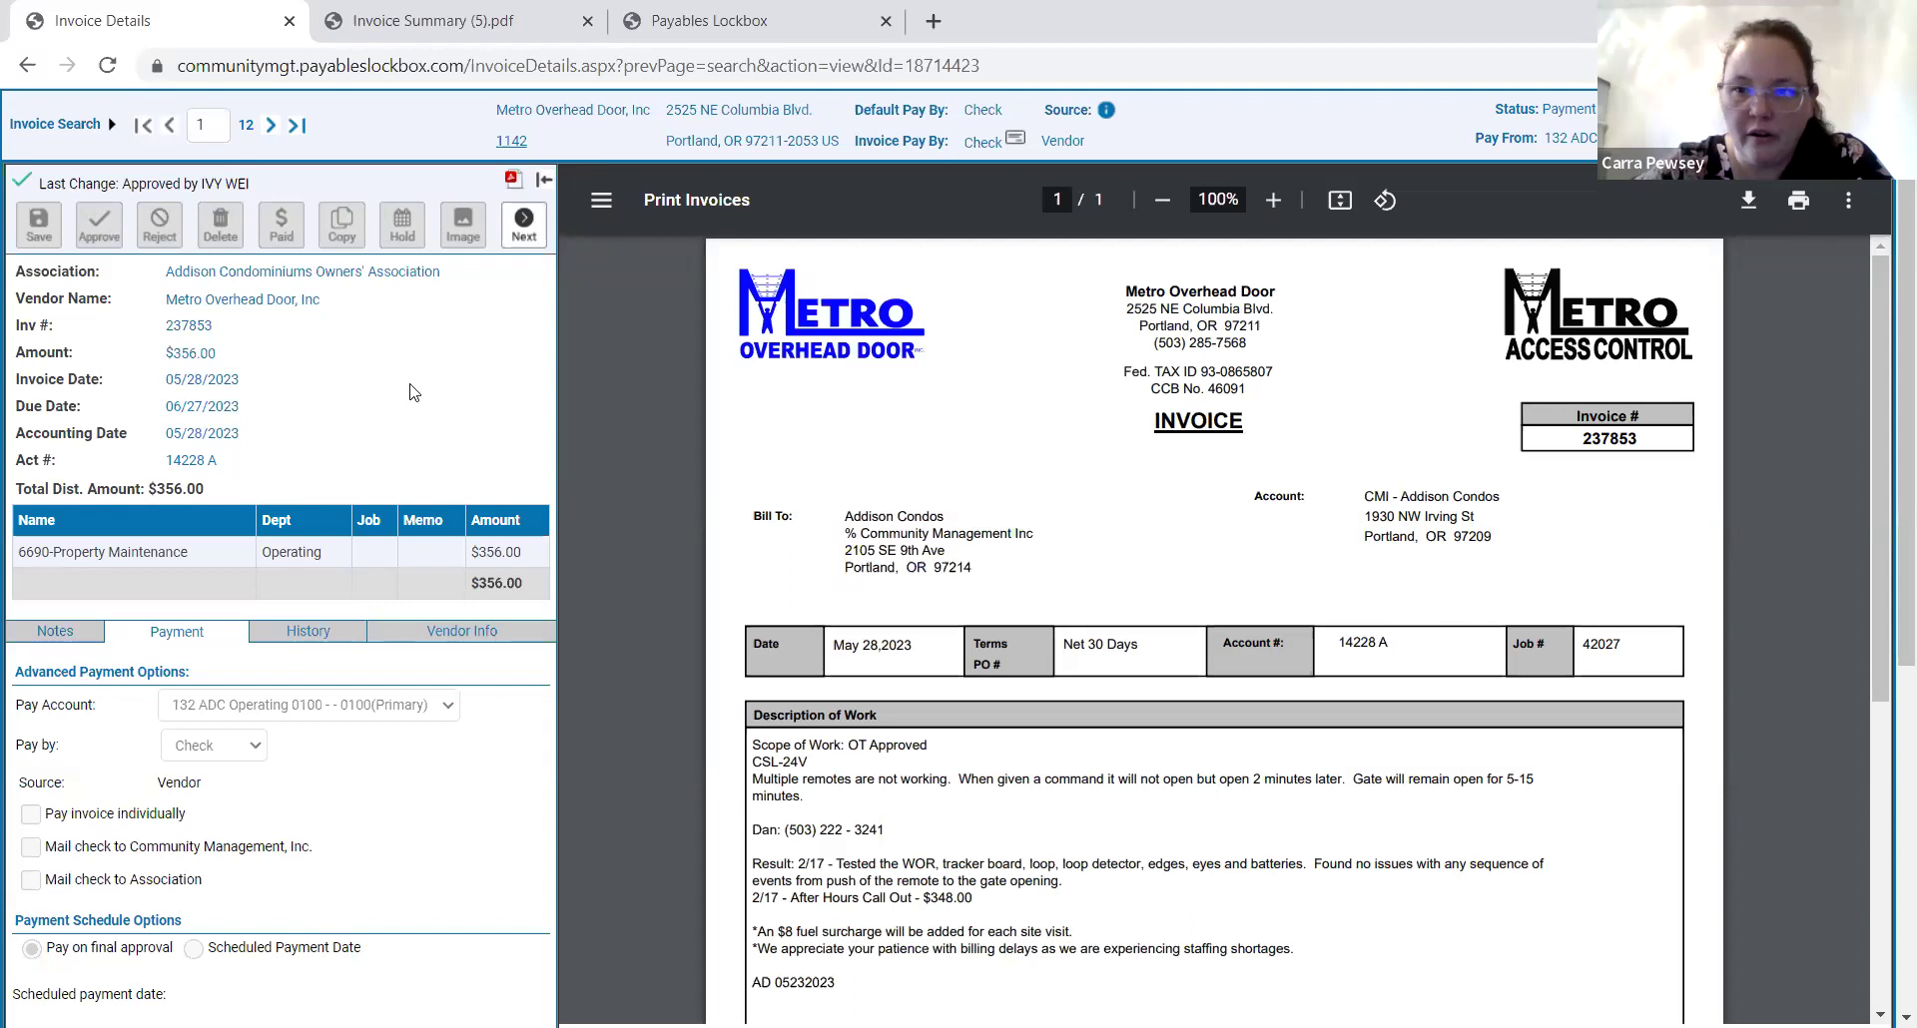
Highlight the Pay From account line, then the whole 6690 distribution row.
{"action": "left_click_drag", "start_coordinate": [1473, 140], "coordinate": [1637, 141]}
{"action": "left_click", "coordinate": [1521, 150]}
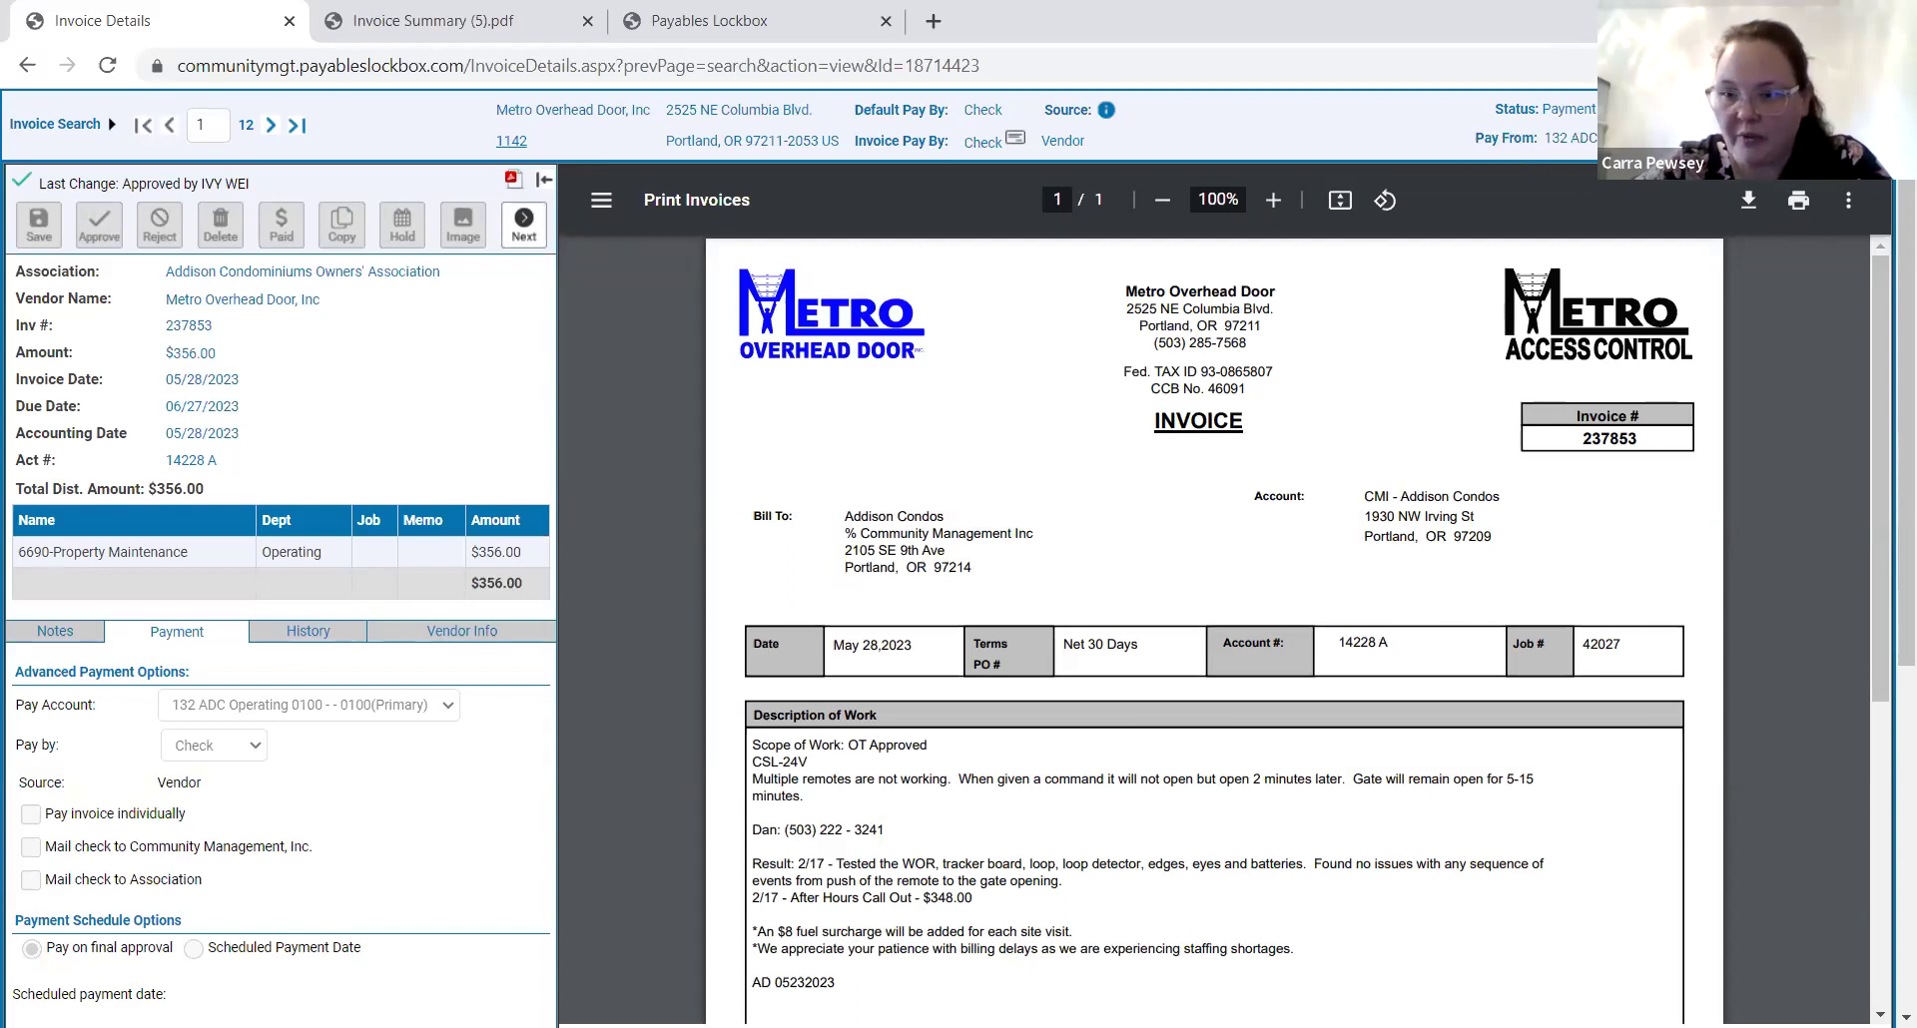
{"action": "right_click", "coordinate": [1521, 149]}
{"action": "left_click", "coordinate": [1474, 147]}
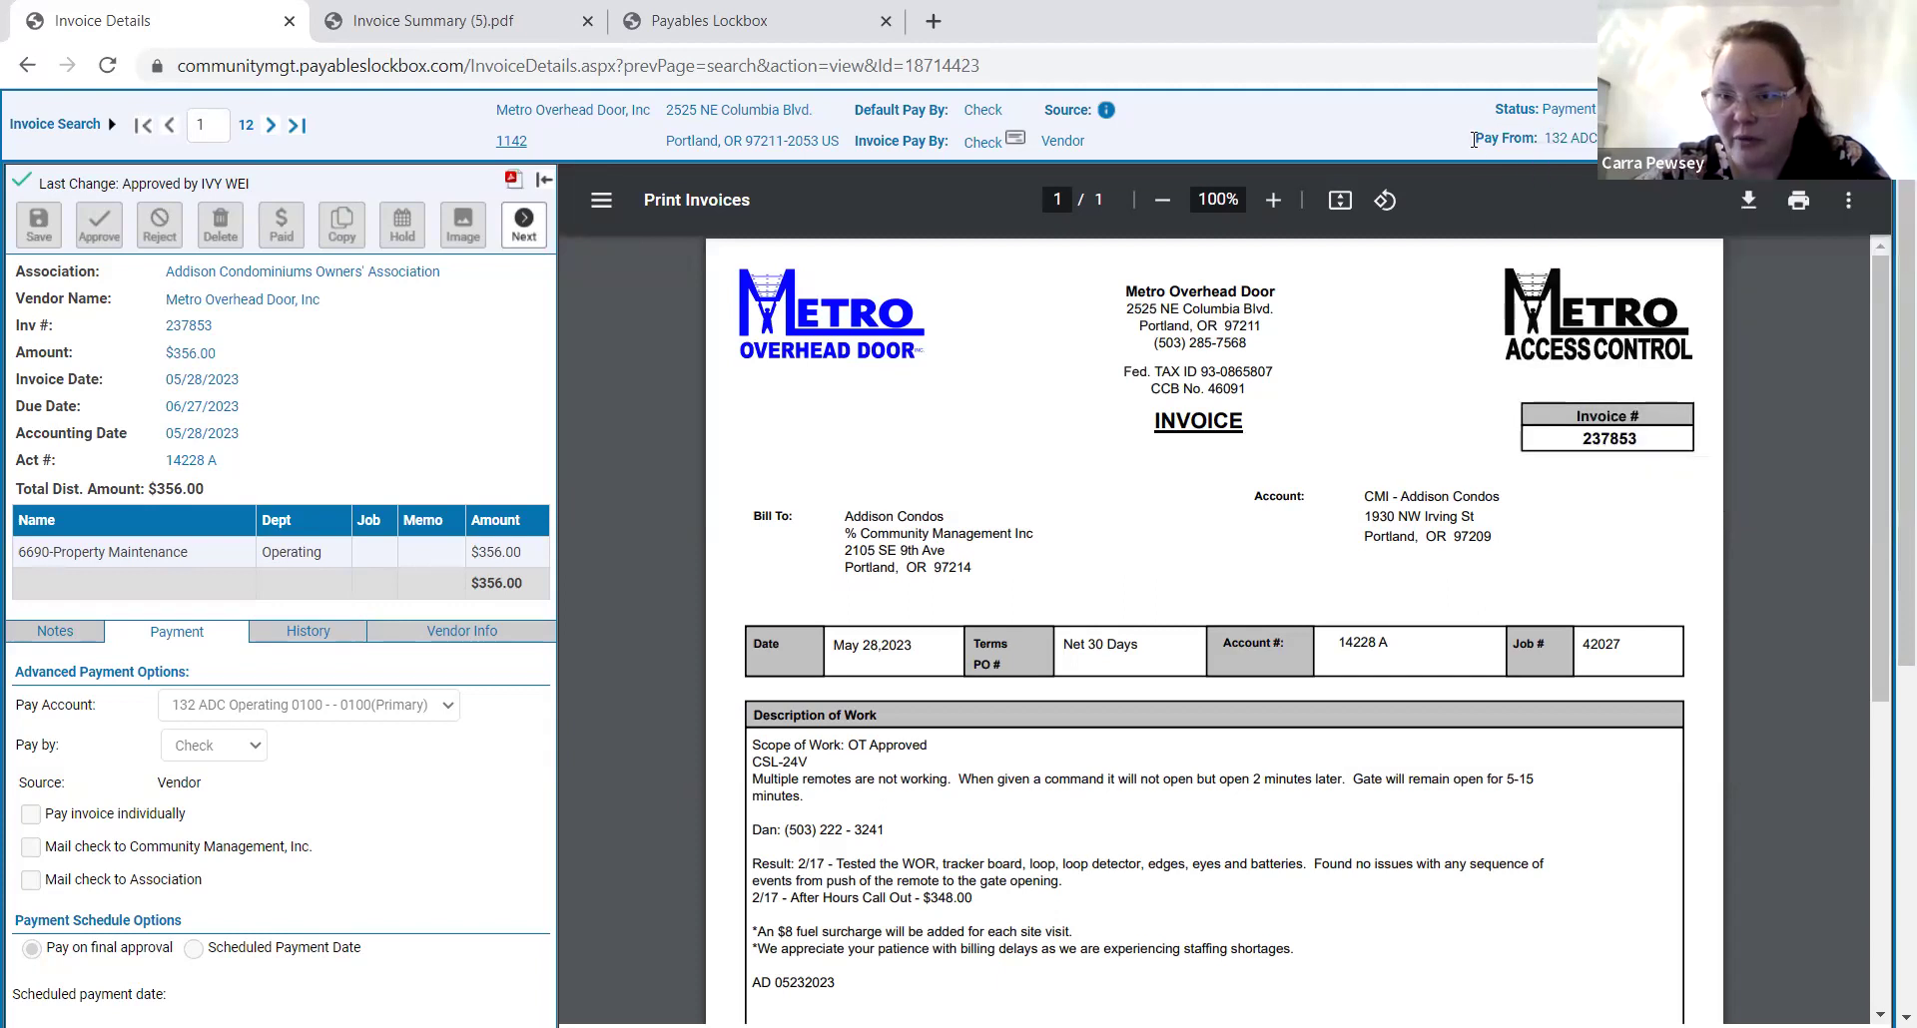
{"action": "left_click_drag", "start_coordinate": [1474, 146], "coordinate": [1638, 142]}
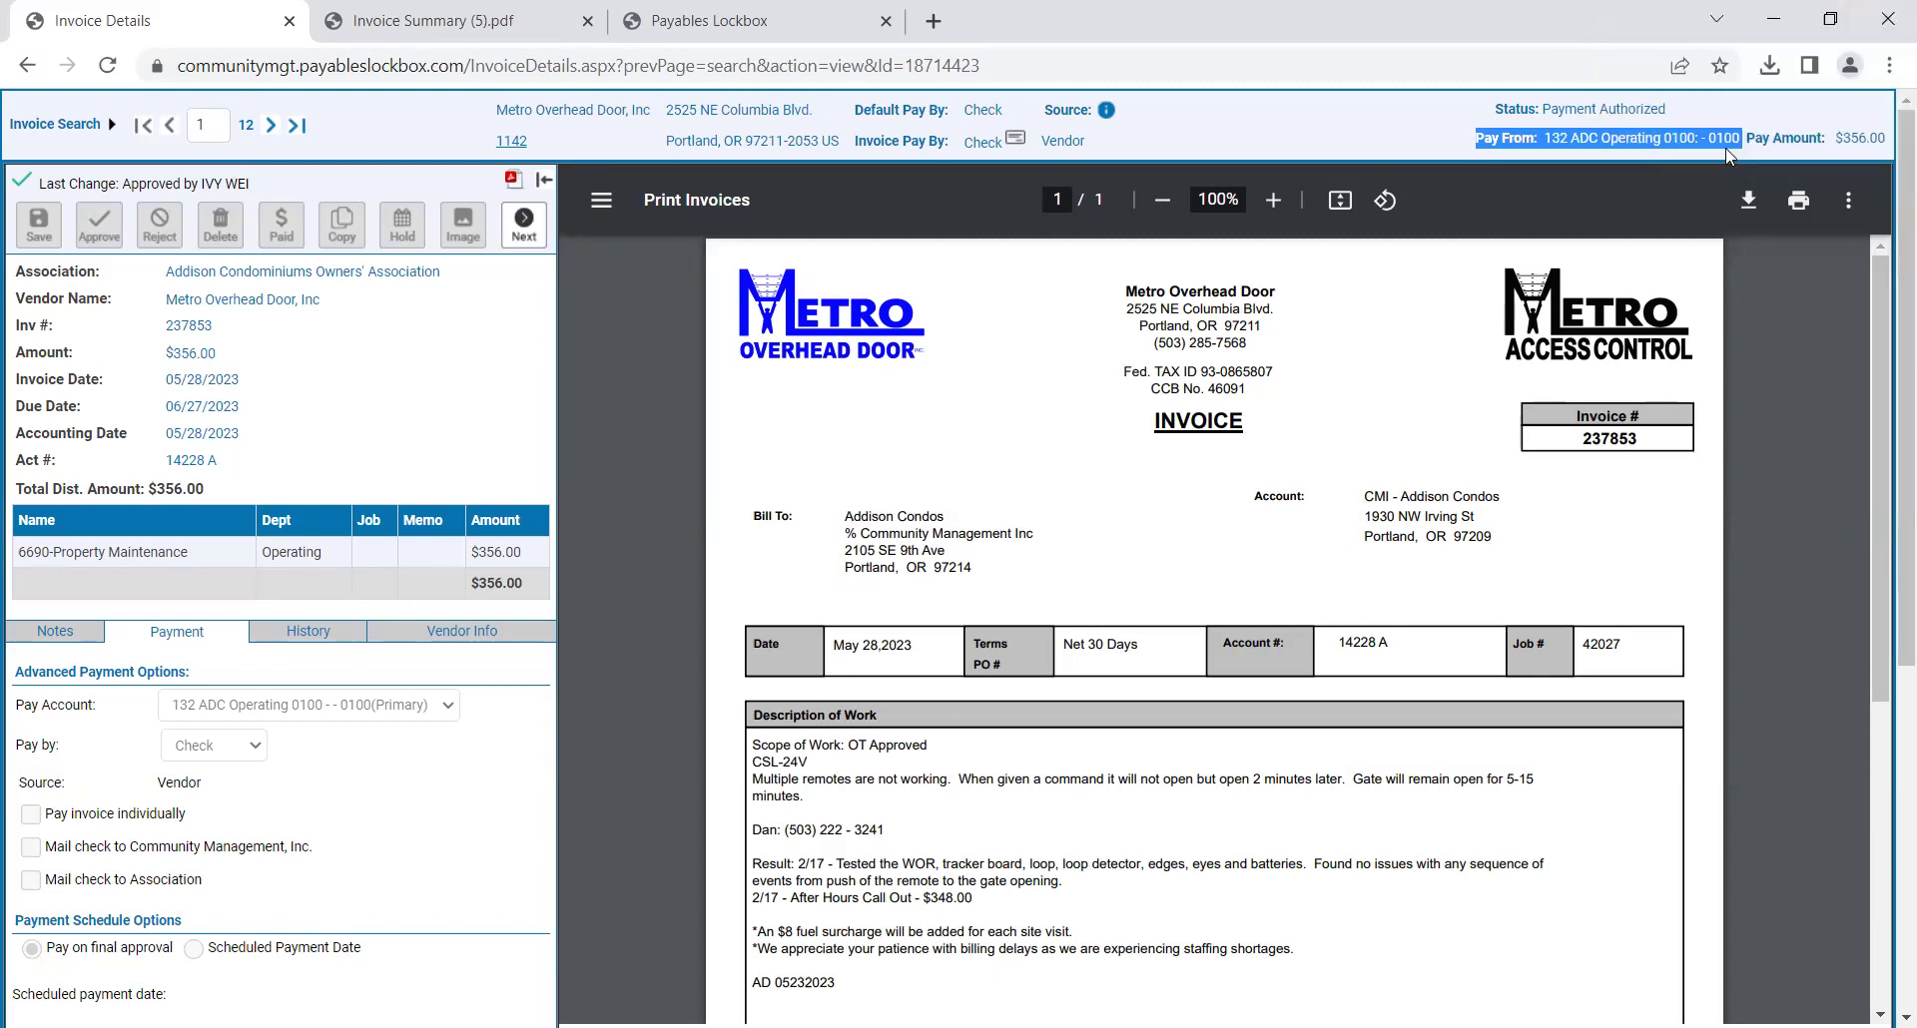
{"action": "left_click", "coordinate": [331, 565]}
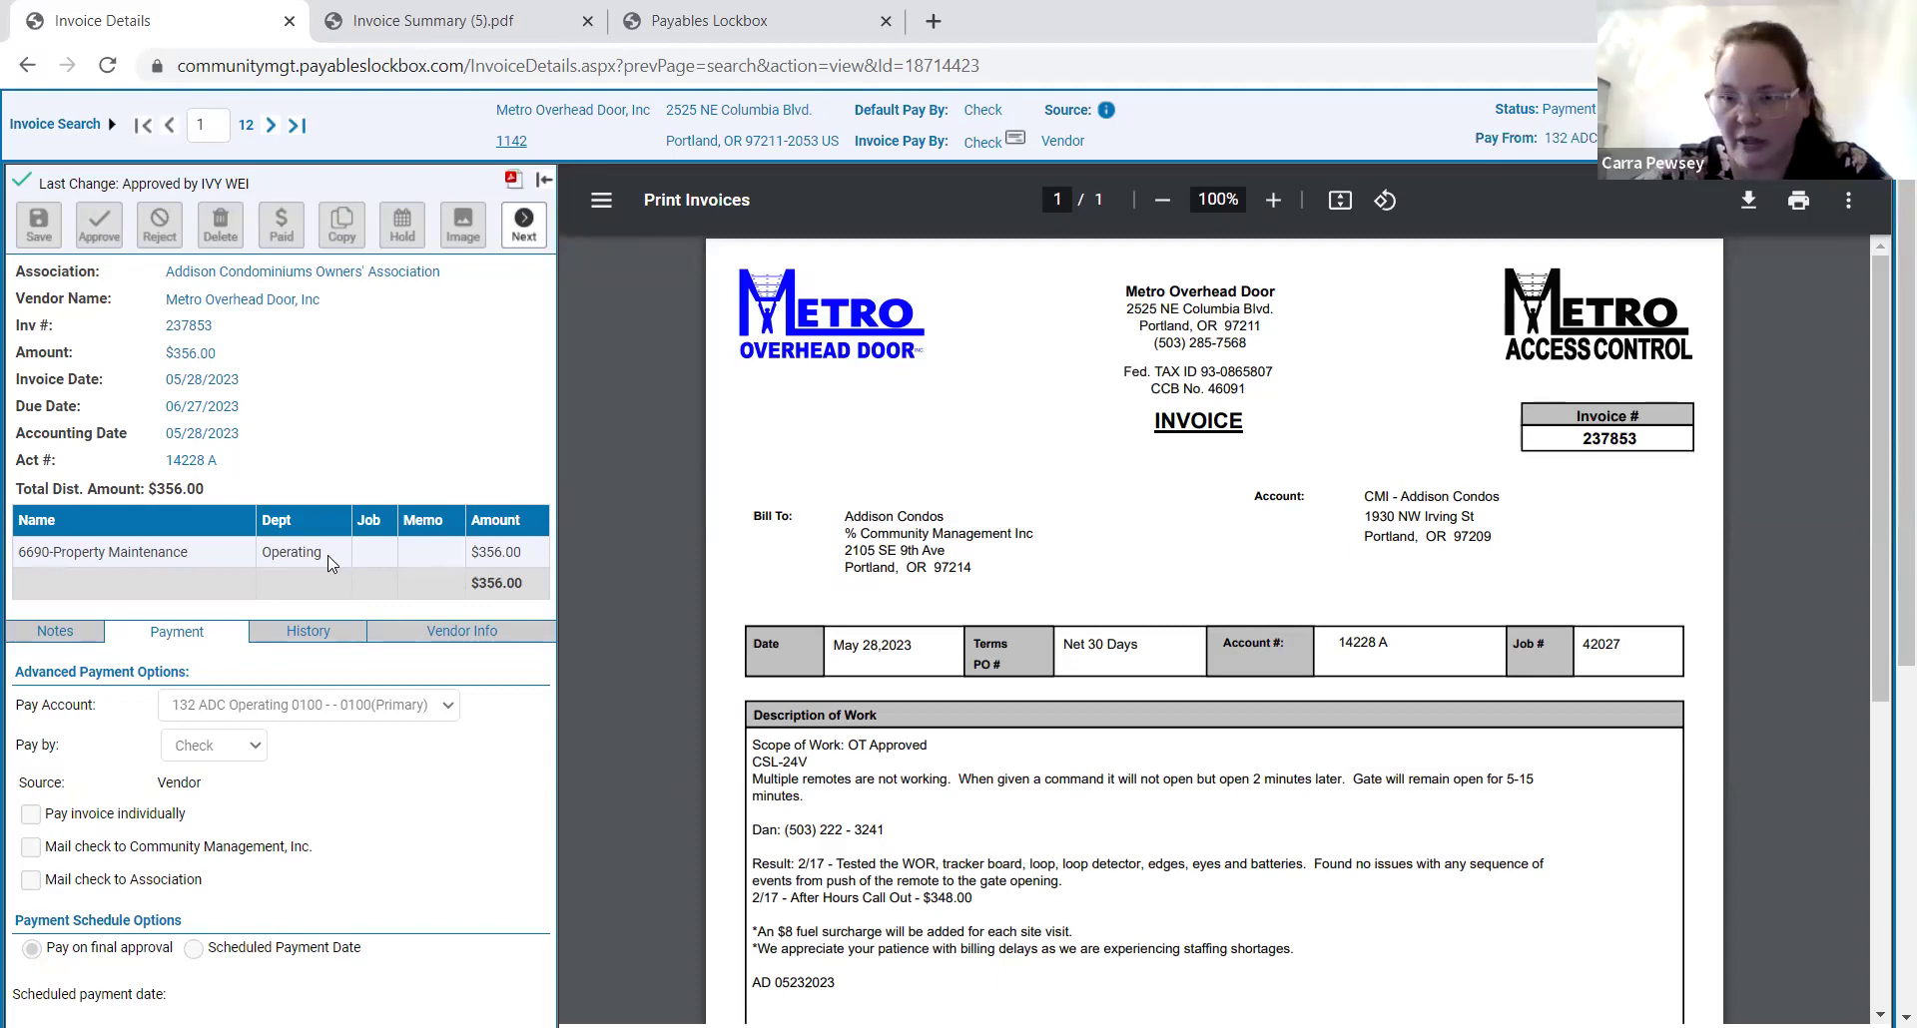
{"action": "left_click_drag", "start_coordinate": [539, 561], "coordinate": [20, 551]}
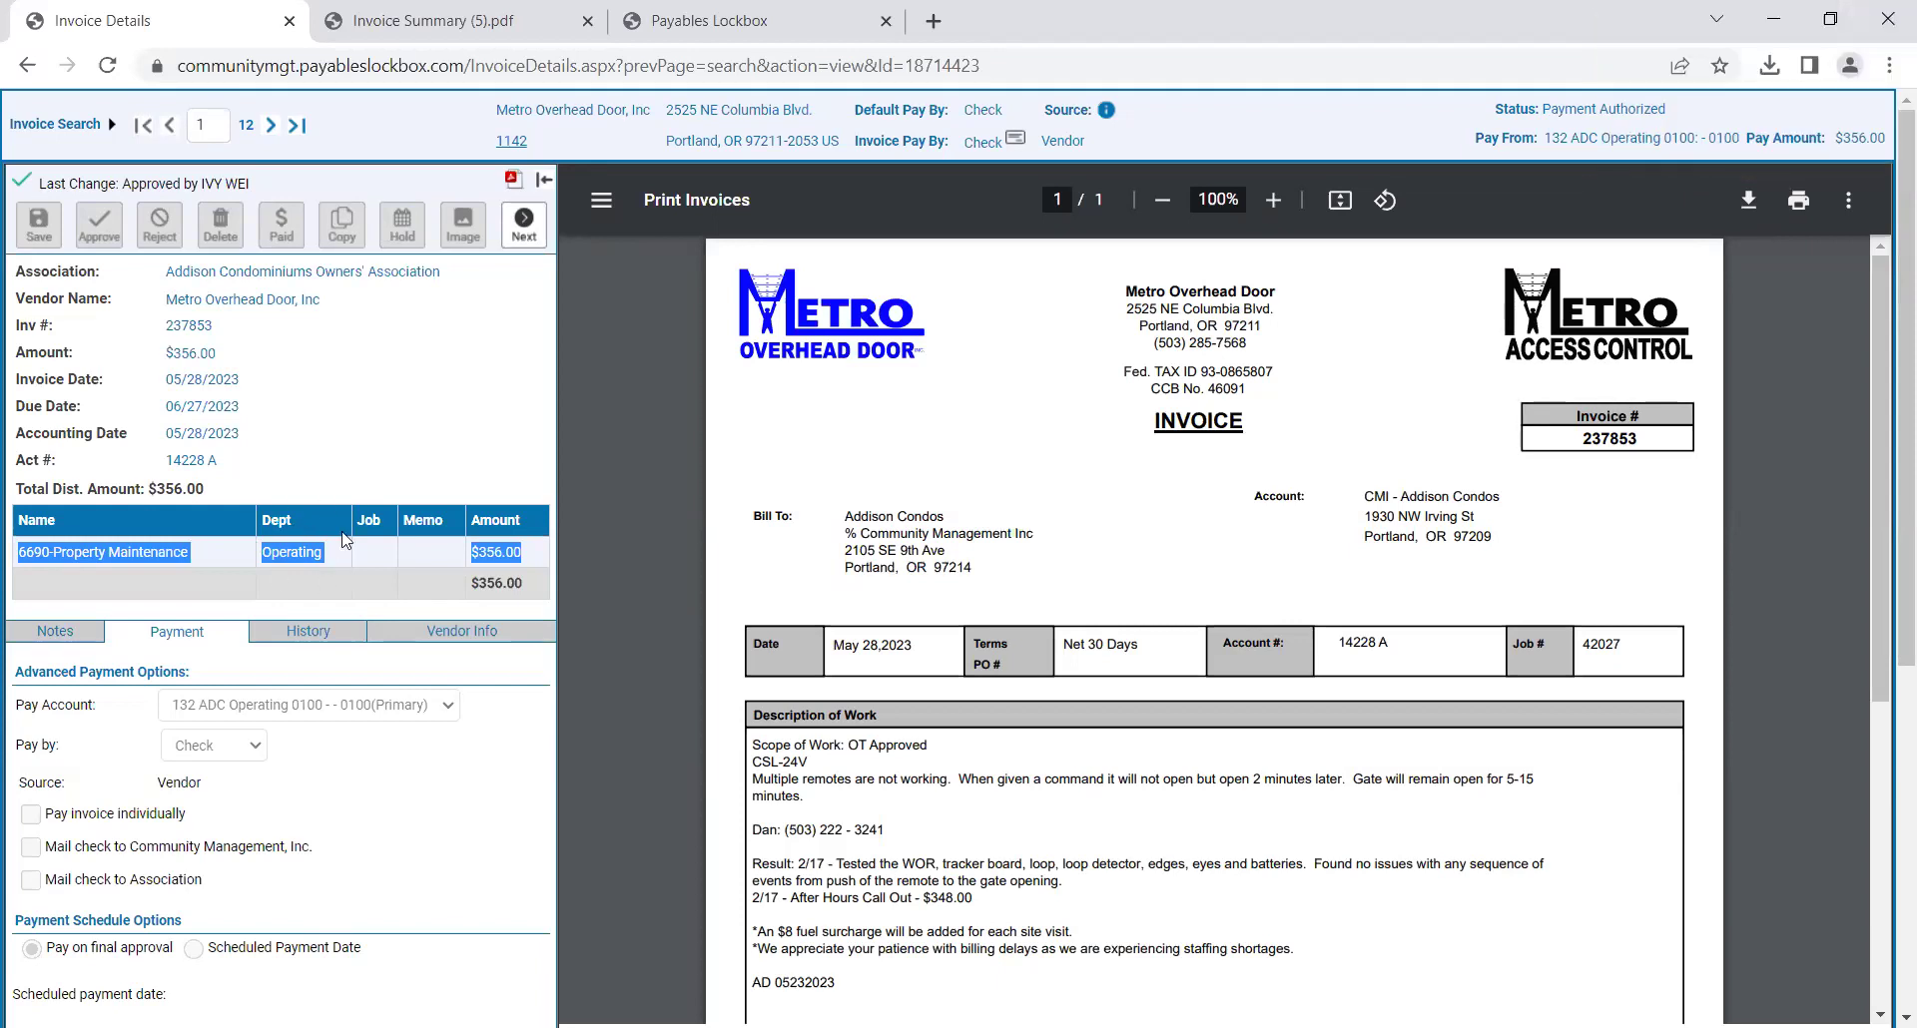
{"action": "left_click", "coordinate": [314, 575]}
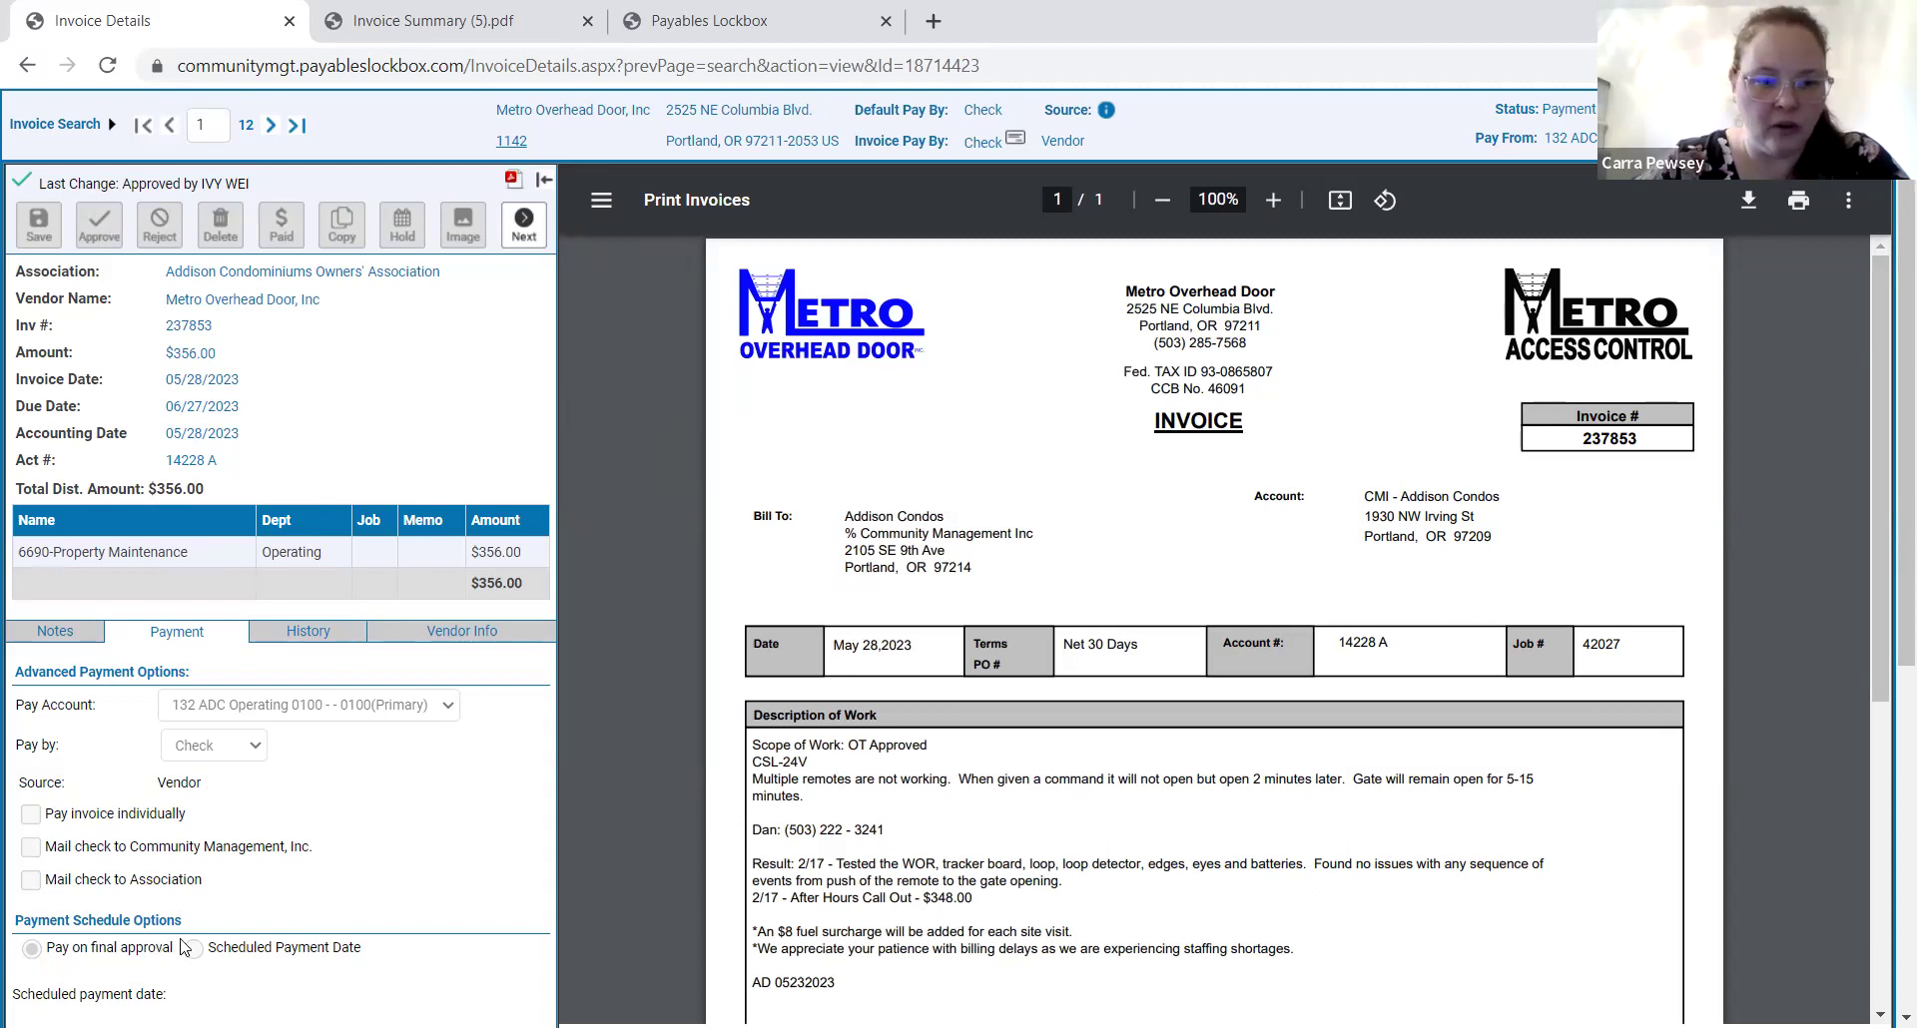
Go back to the results list of 12 invoices totaling $5,224.19.
{"action": "scroll", "coordinate": [258, 888], "scroll_direction": "down", "scroll_amount": 1}
{"action": "scroll", "coordinate": [257, 888], "scroll_direction": "down", "scroll_amount": 3}
{"action": "scroll", "coordinate": [148, 511], "scroll_direction": "up", "scroll_amount": 2}
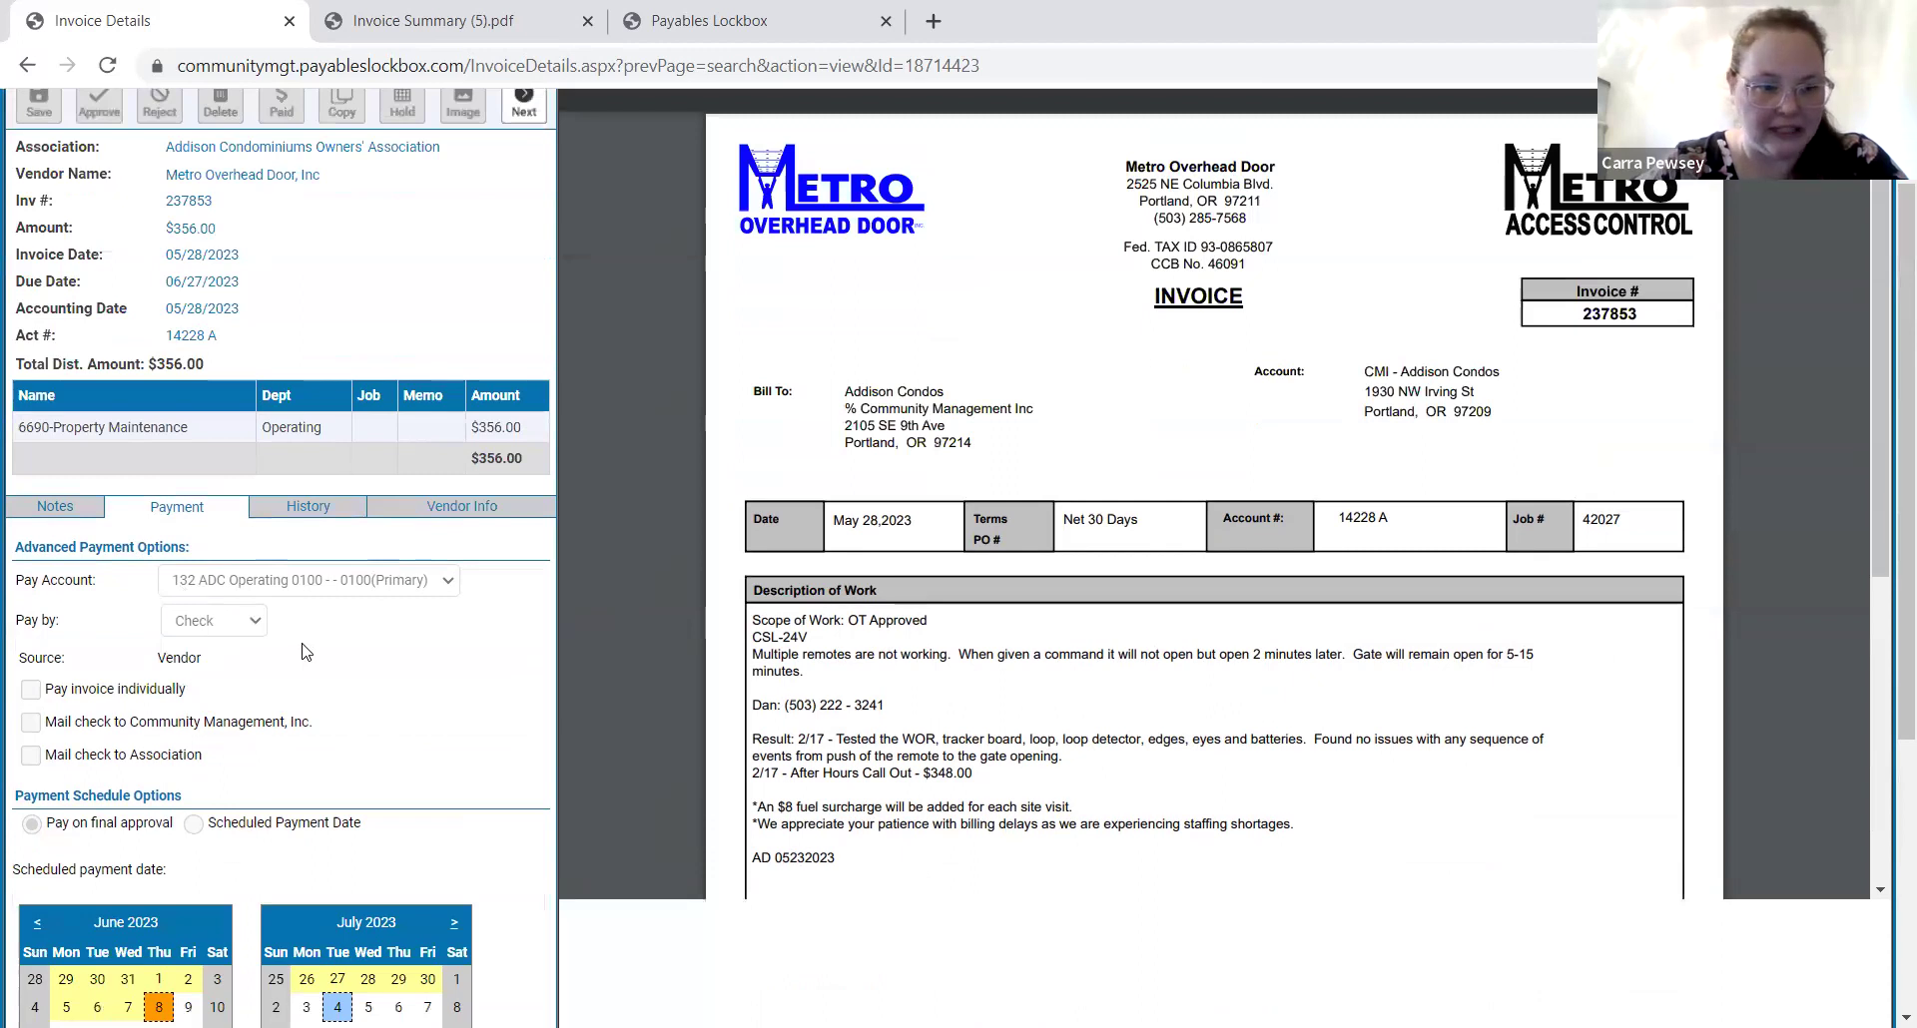
{"action": "scroll", "coordinate": [305, 652], "scroll_direction": "up", "scroll_amount": 1}
{"action": "scroll", "coordinate": [305, 652], "scroll_direction": "up", "scroll_amount": 2}
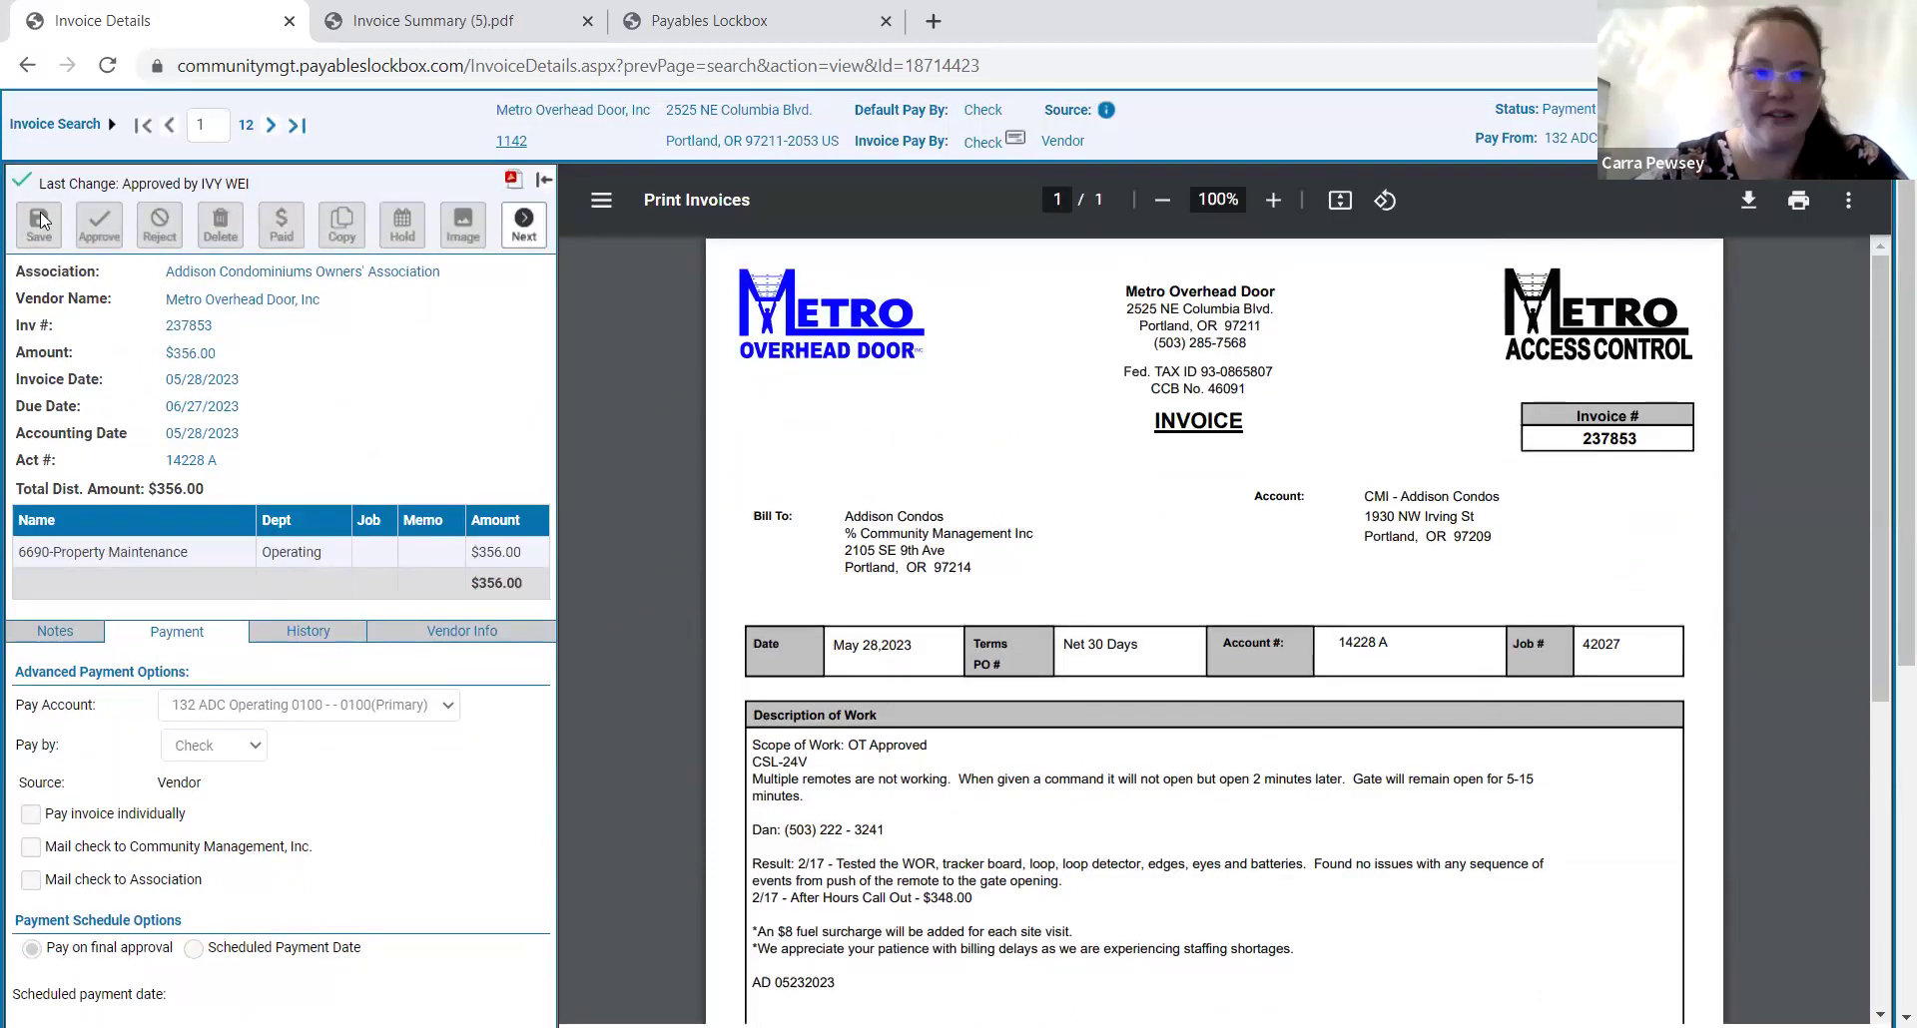
{"action": "left_click", "coordinate": [60, 133]}
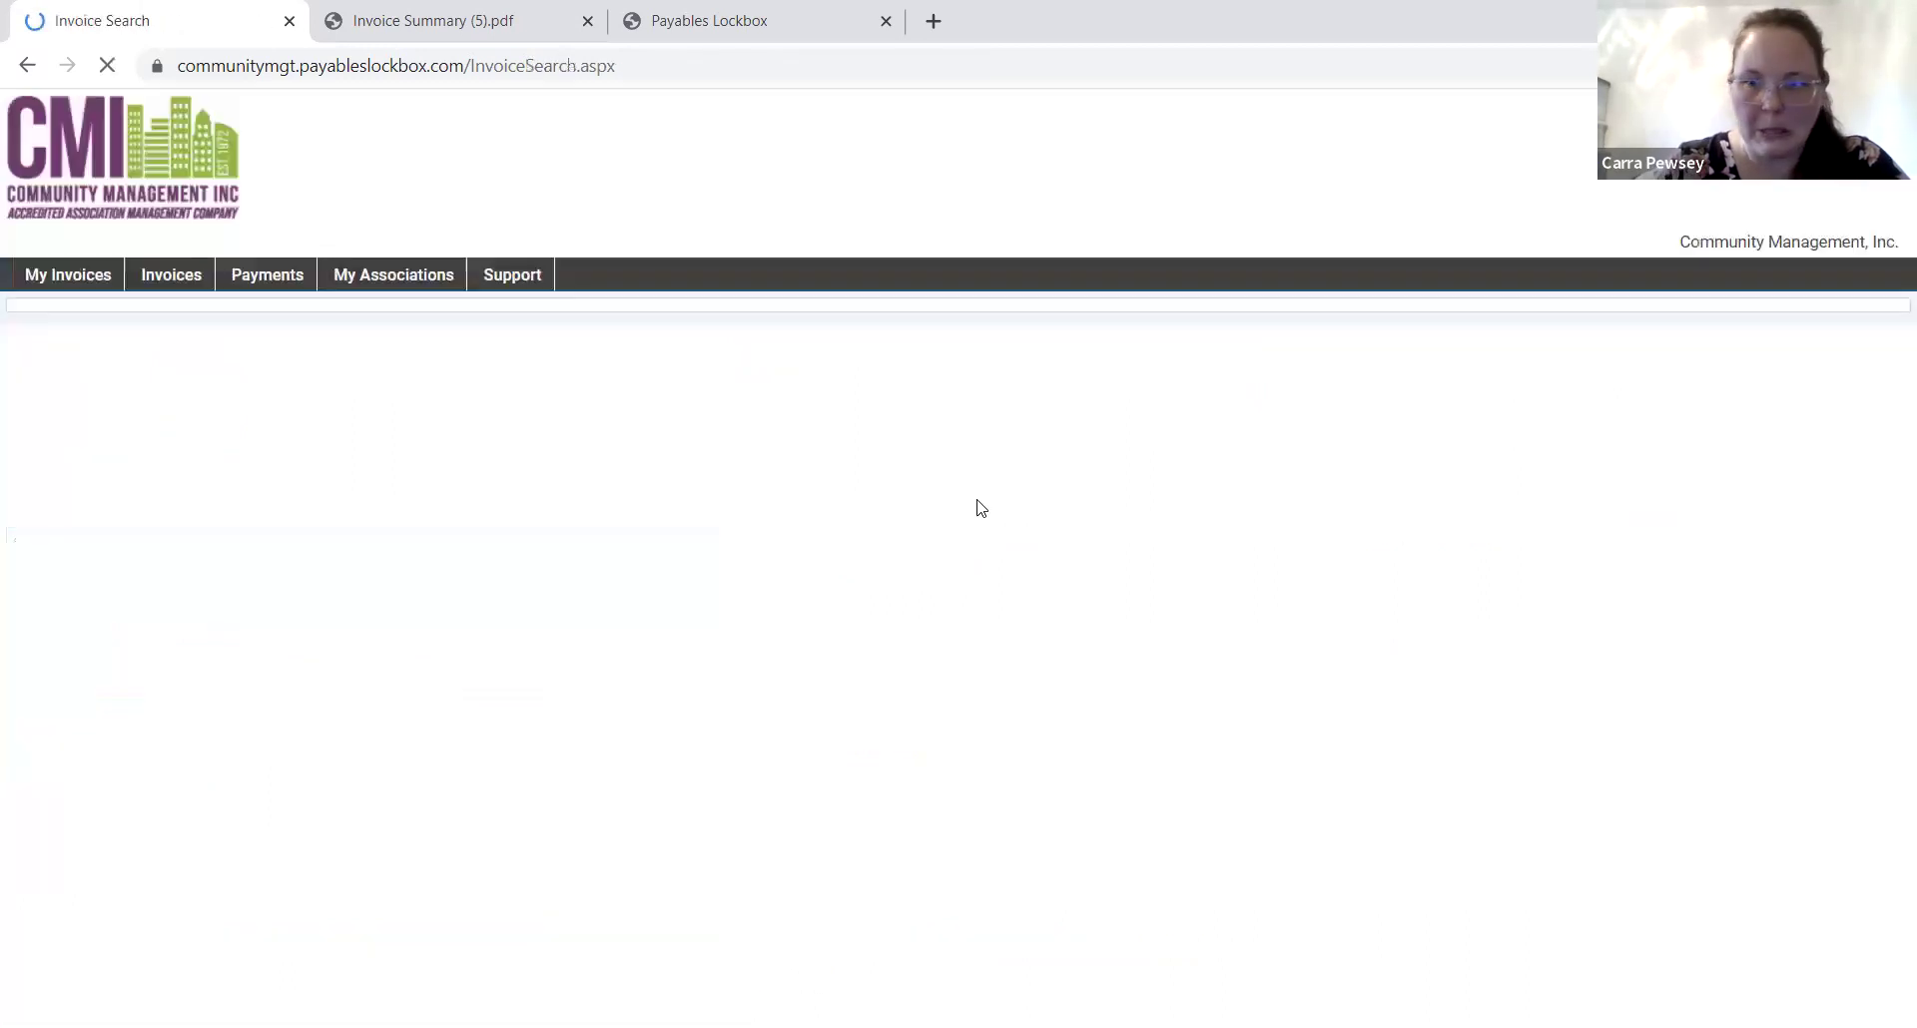
{"action": "scroll", "coordinate": [1155, 706], "scroll_direction": "down", "scroll_amount": 2}
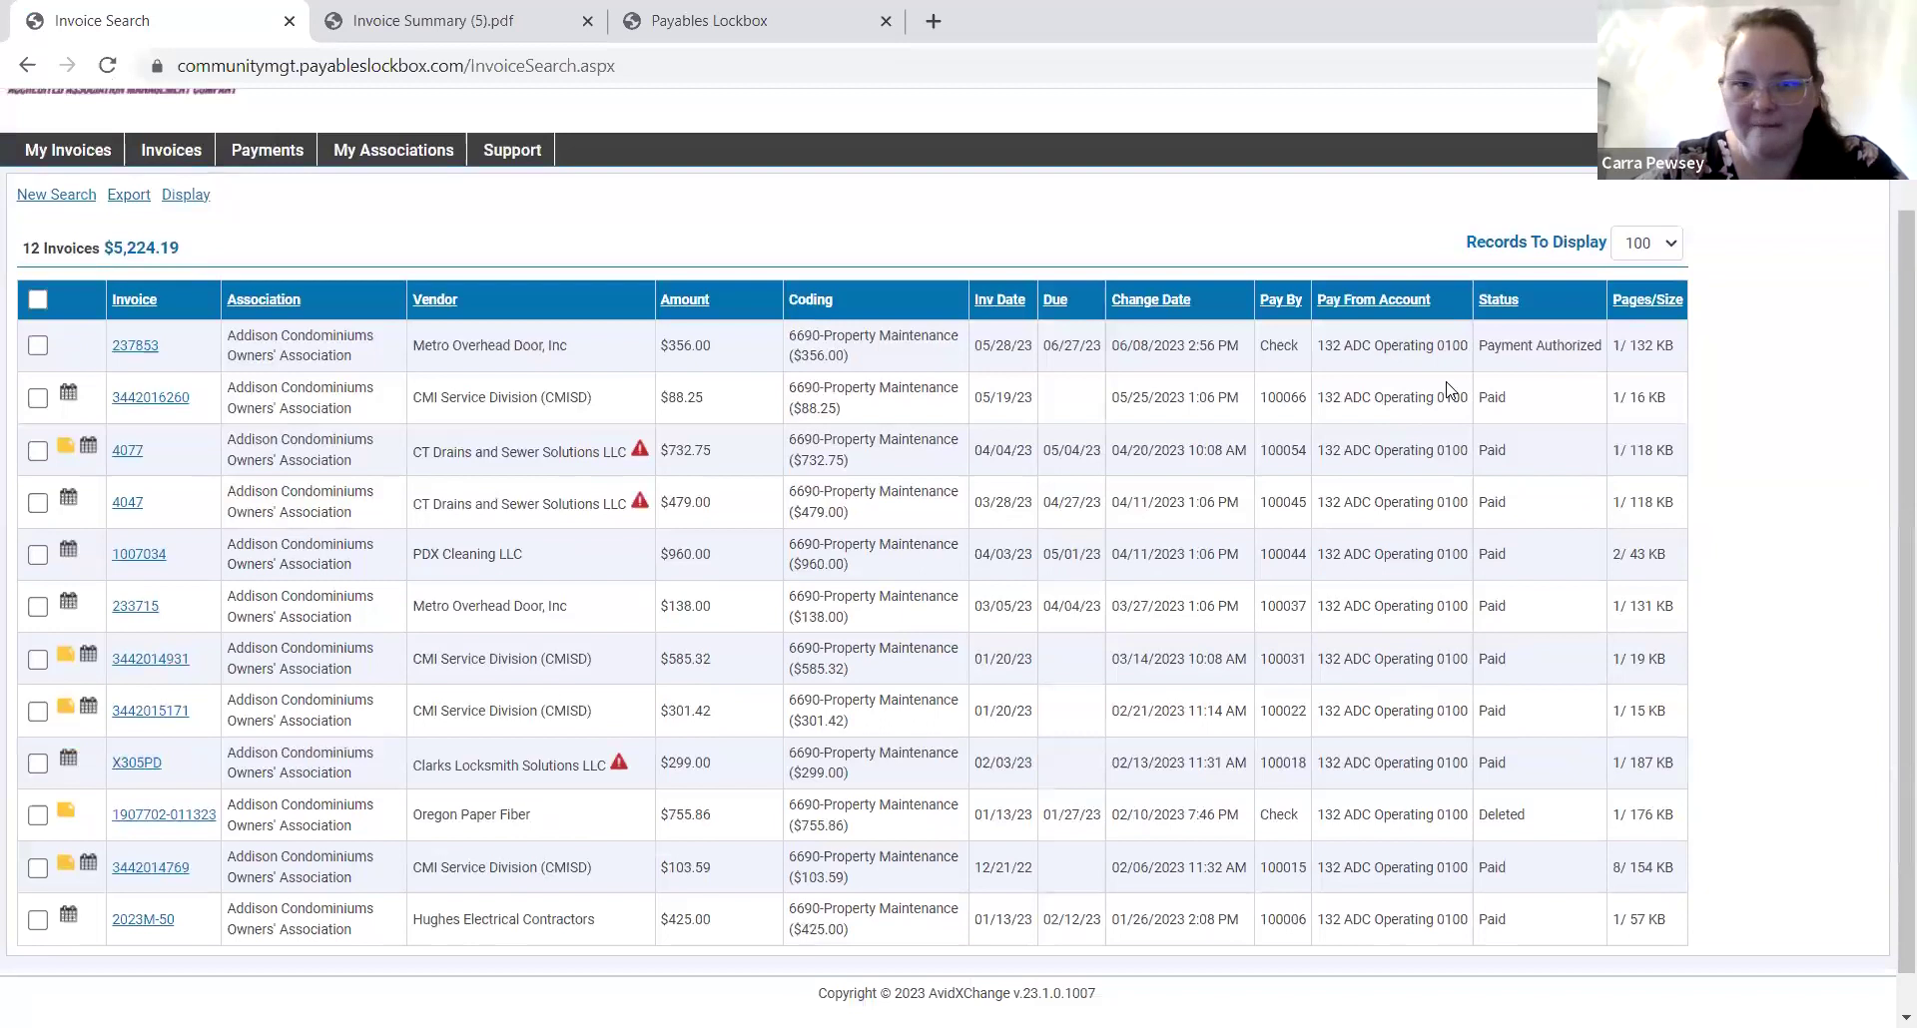
{"action": "left_click", "coordinate": [158, 398]}
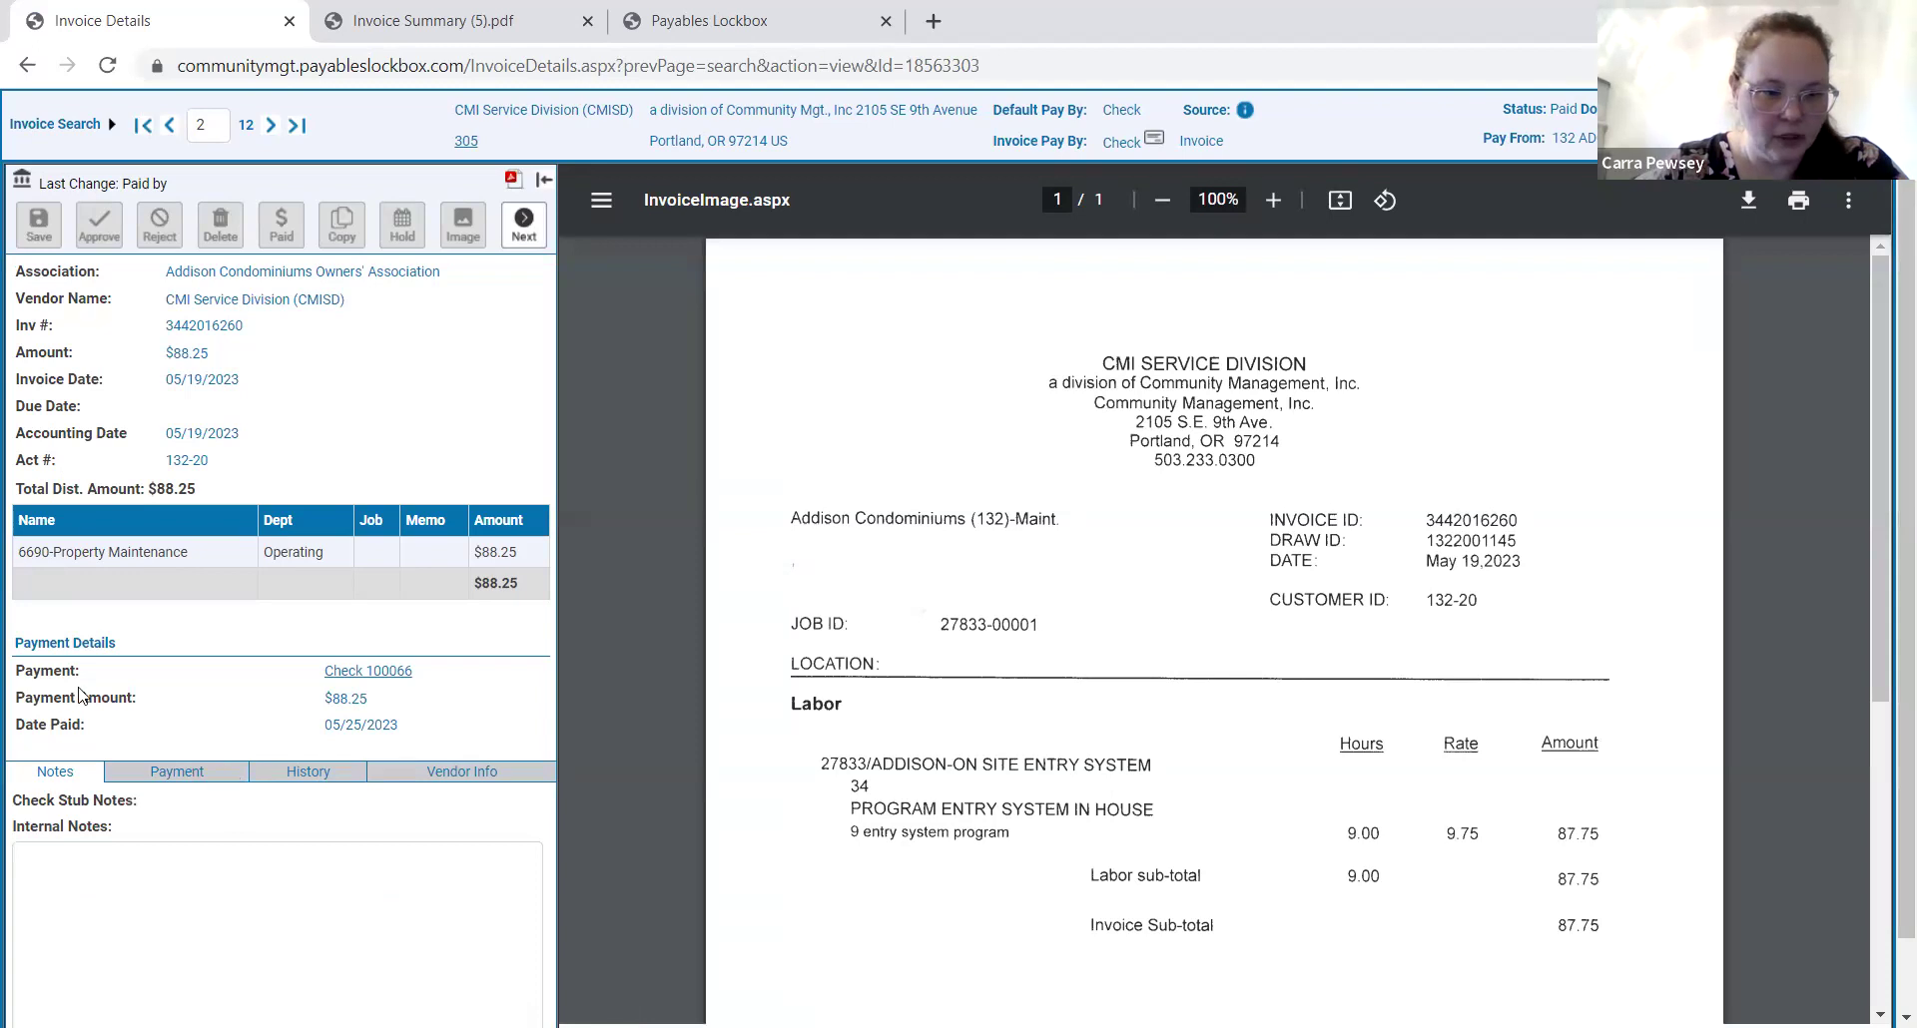
{"action": "left_click_drag", "start_coordinate": [16, 641], "coordinate": [433, 739]}
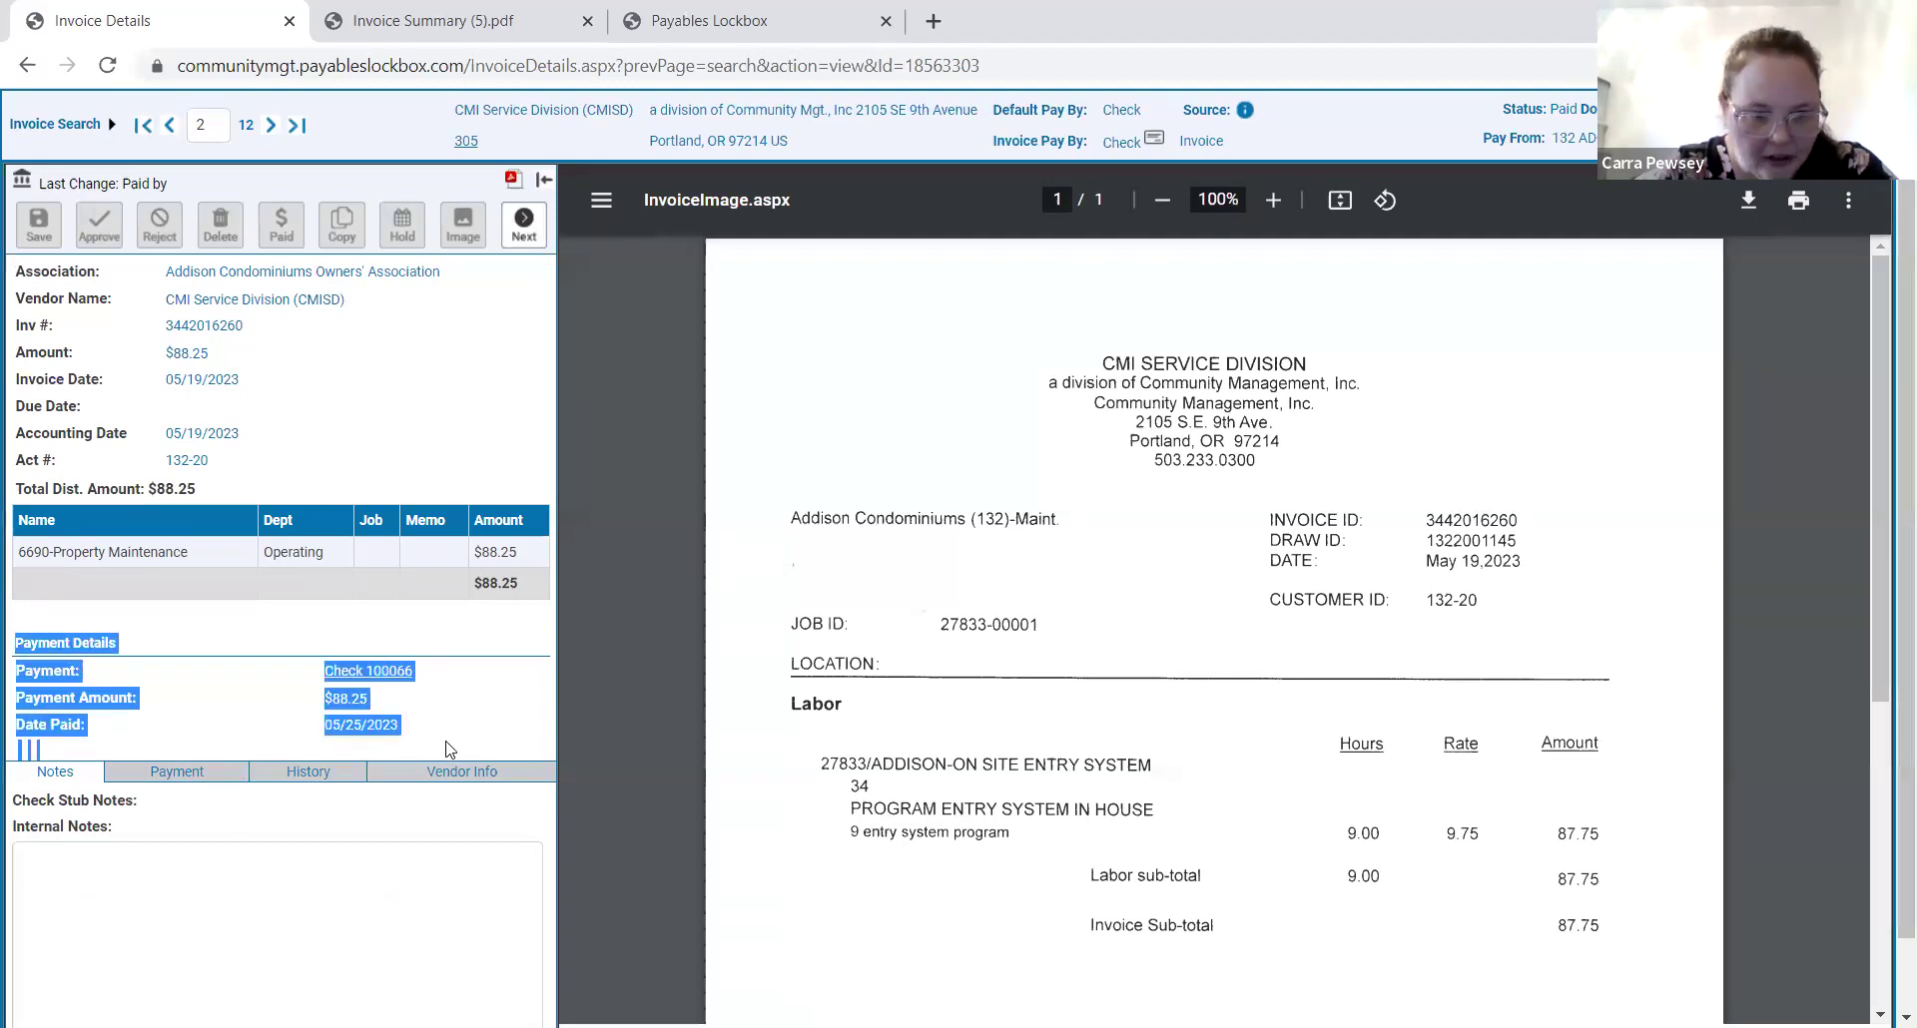
{"action": "left_click", "coordinate": [431, 743]}
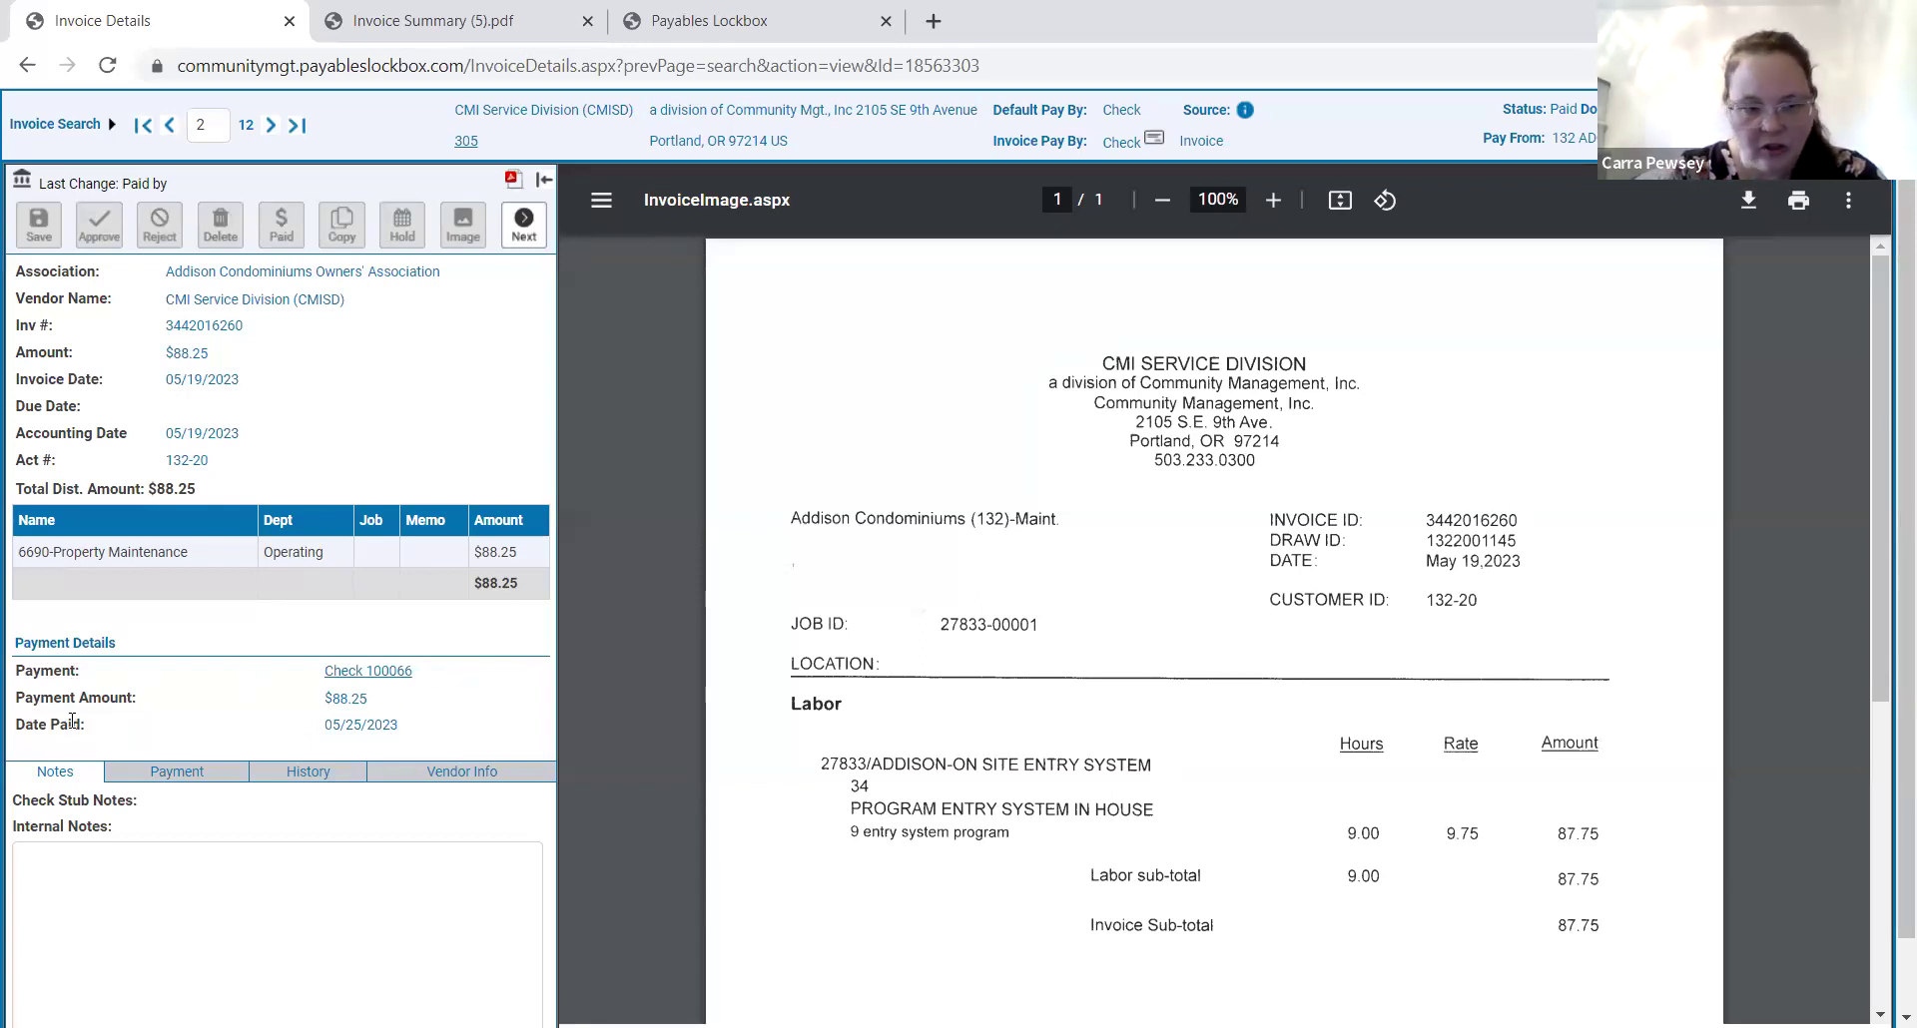
{"action": "left_click", "coordinate": [378, 682]}
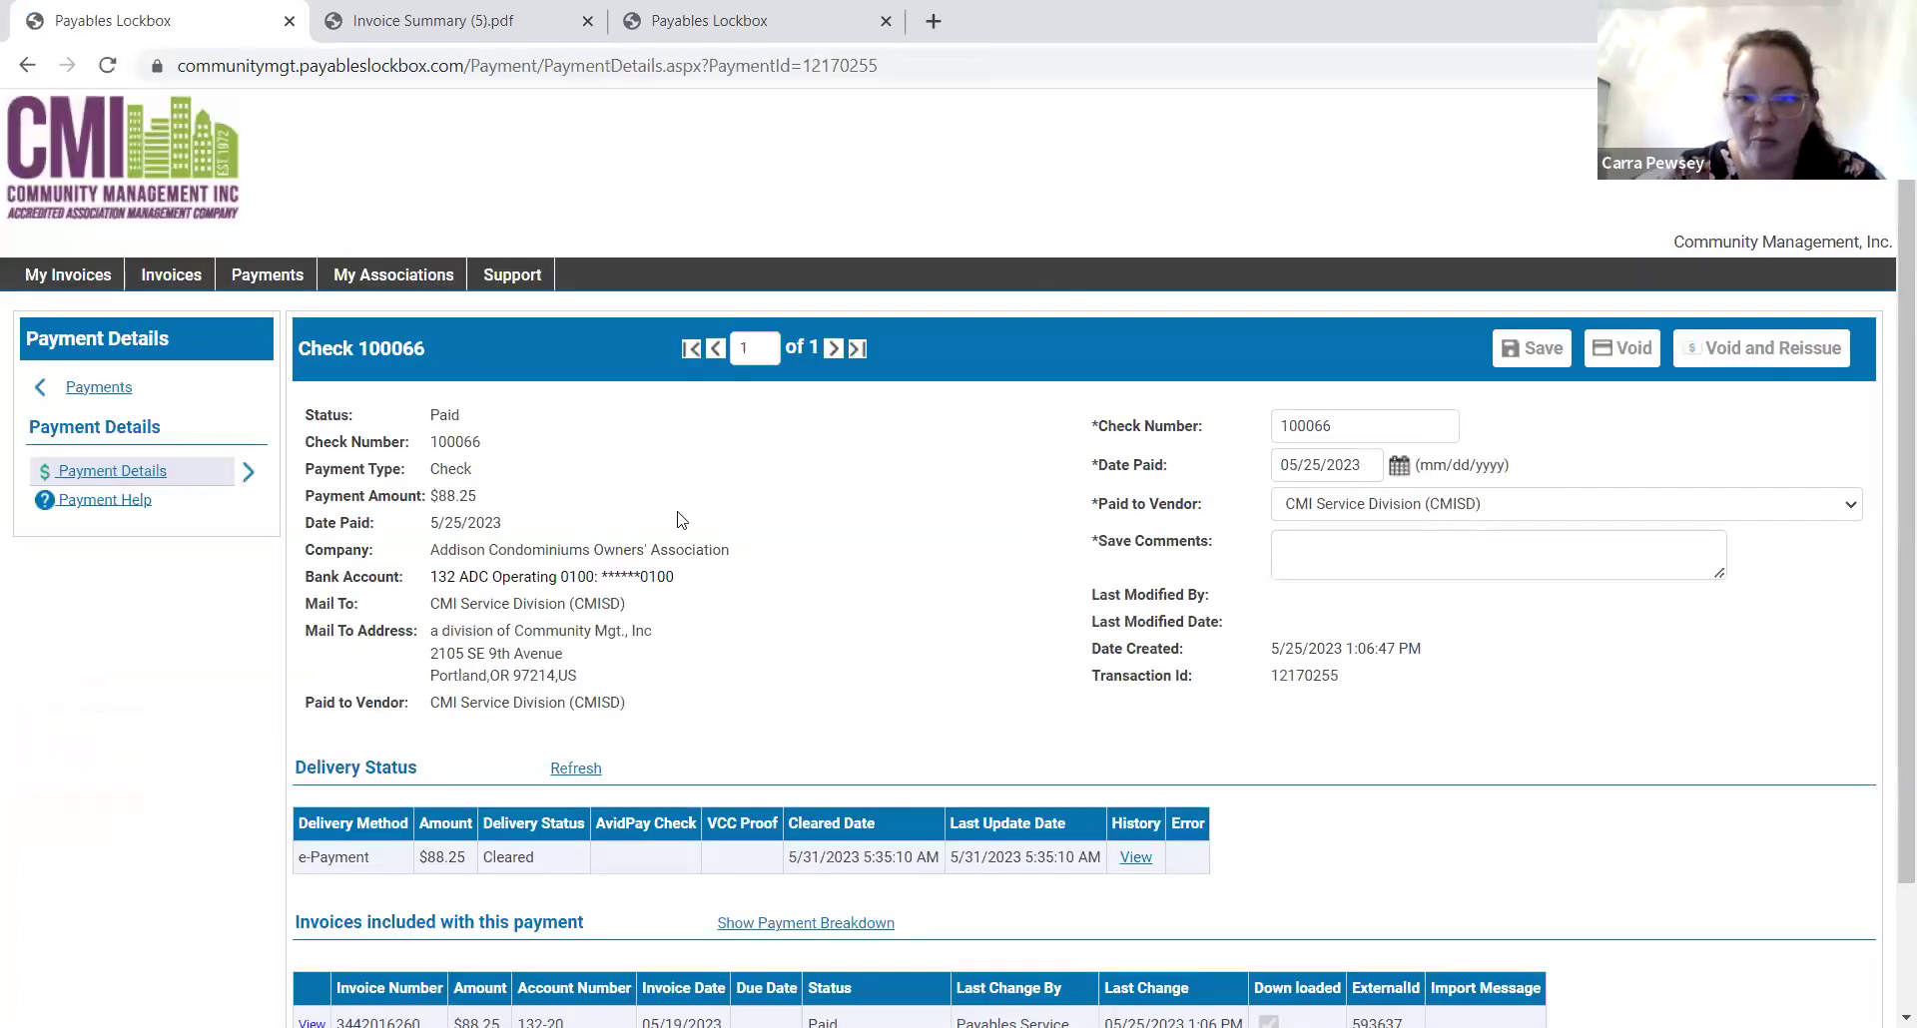
Point out check 100066's cleared e-Payment delivery status and method.
{"action": "scroll", "coordinate": [1335, 798], "scroll_direction": "down", "scroll_amount": 2}
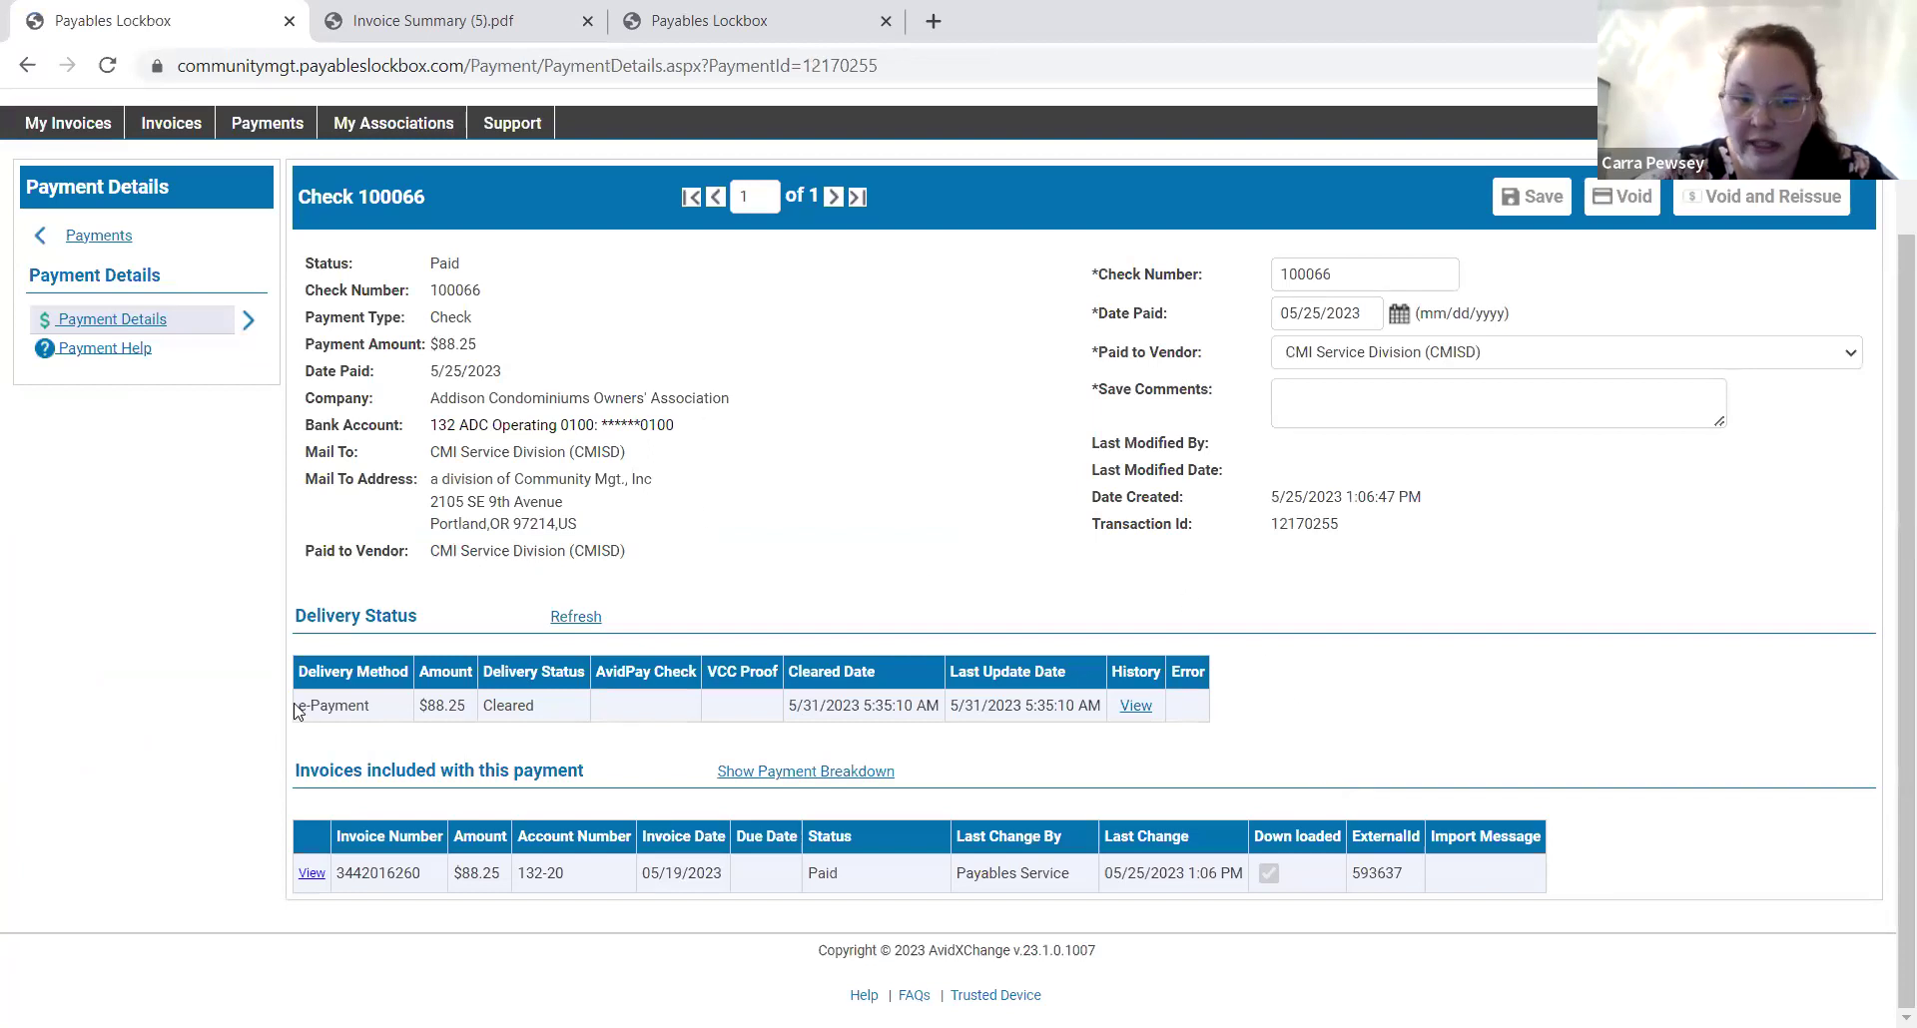
{"action": "left_click_drag", "start_coordinate": [297, 706], "coordinate": [372, 736]}
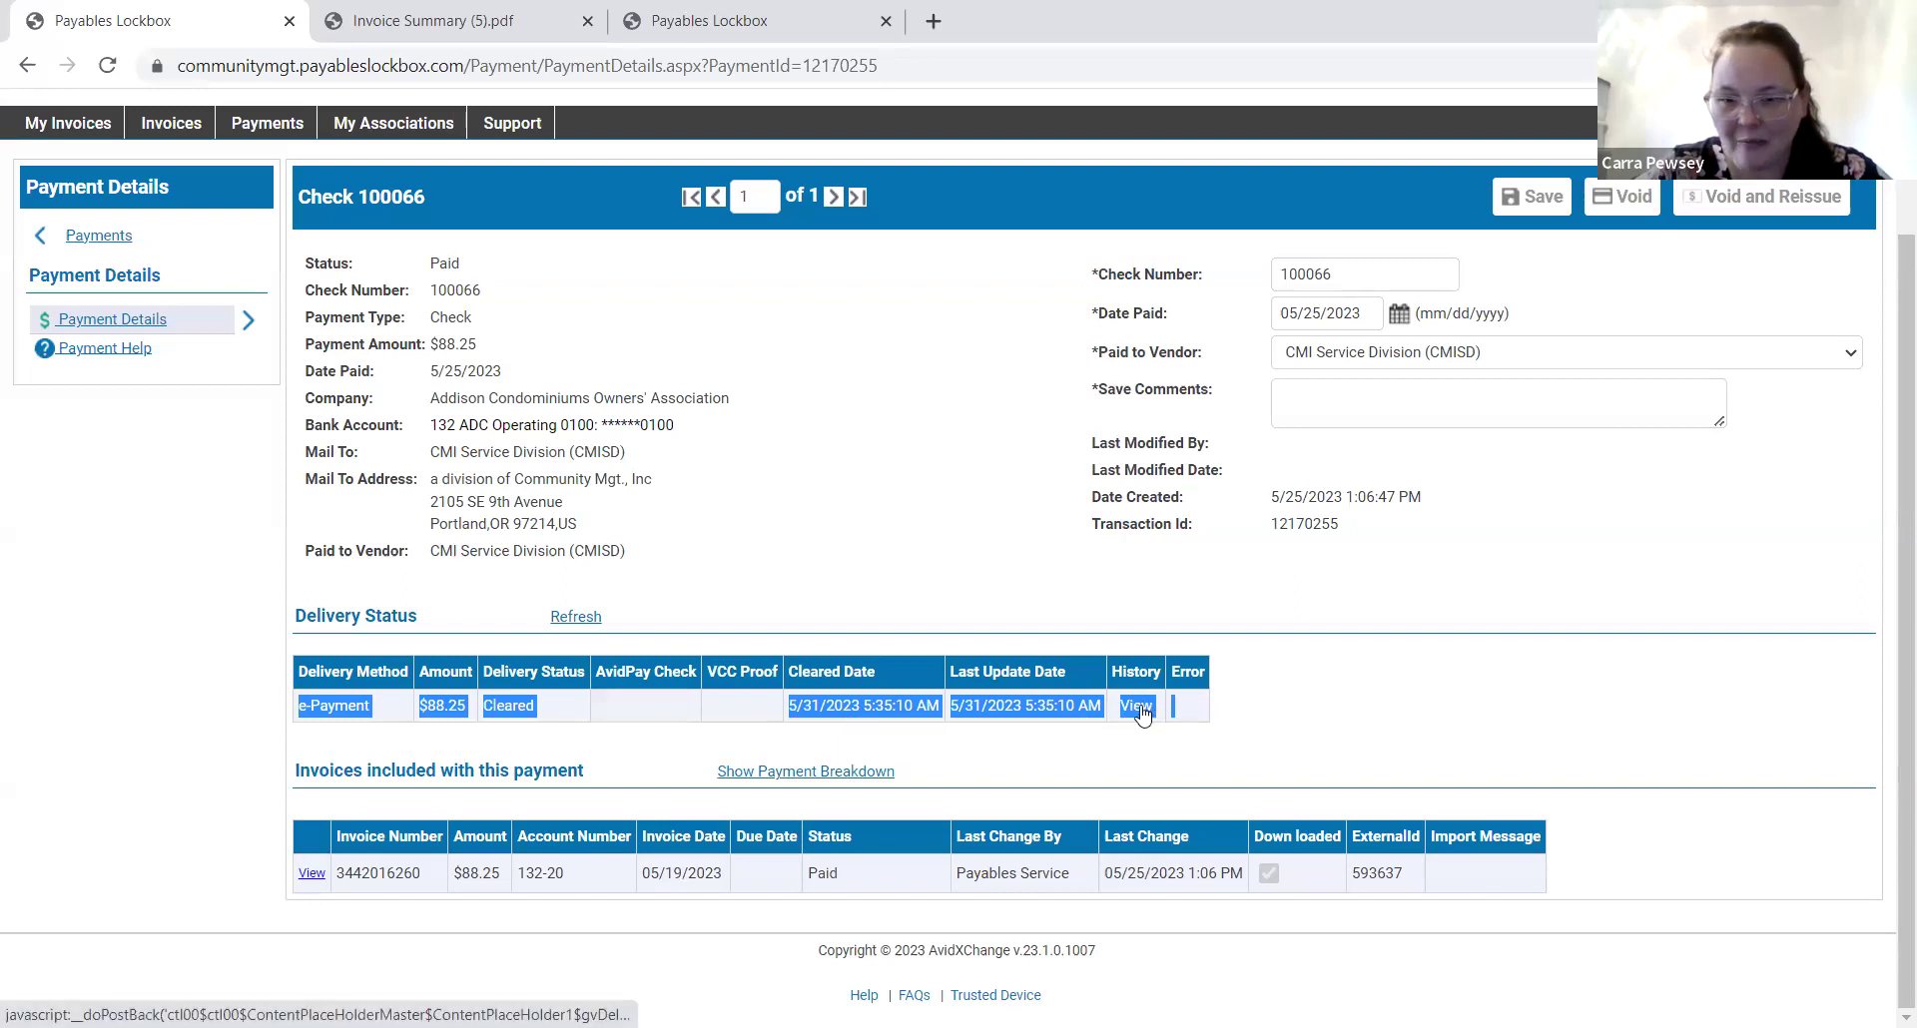
{"action": "left_click", "coordinate": [1150, 761]}
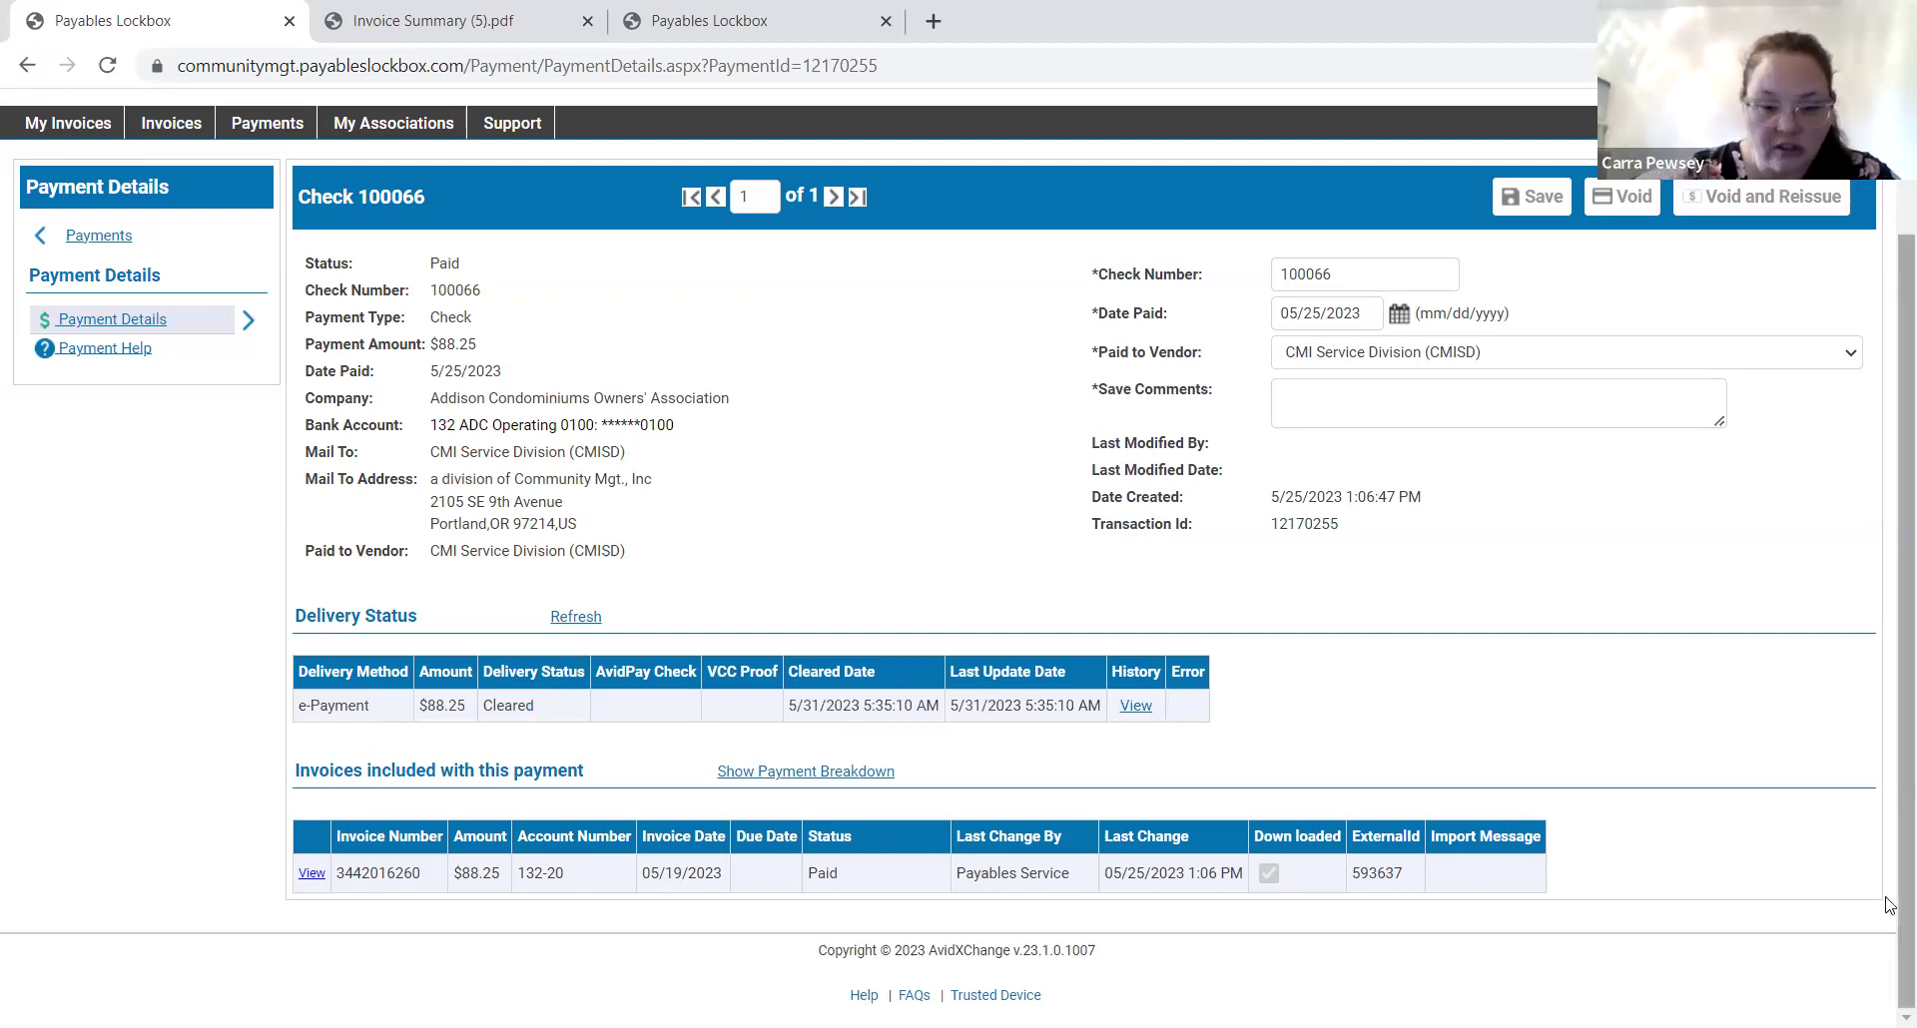
{"action": "left_click_drag", "start_coordinate": [1887, 905], "coordinate": [1888, 946]}
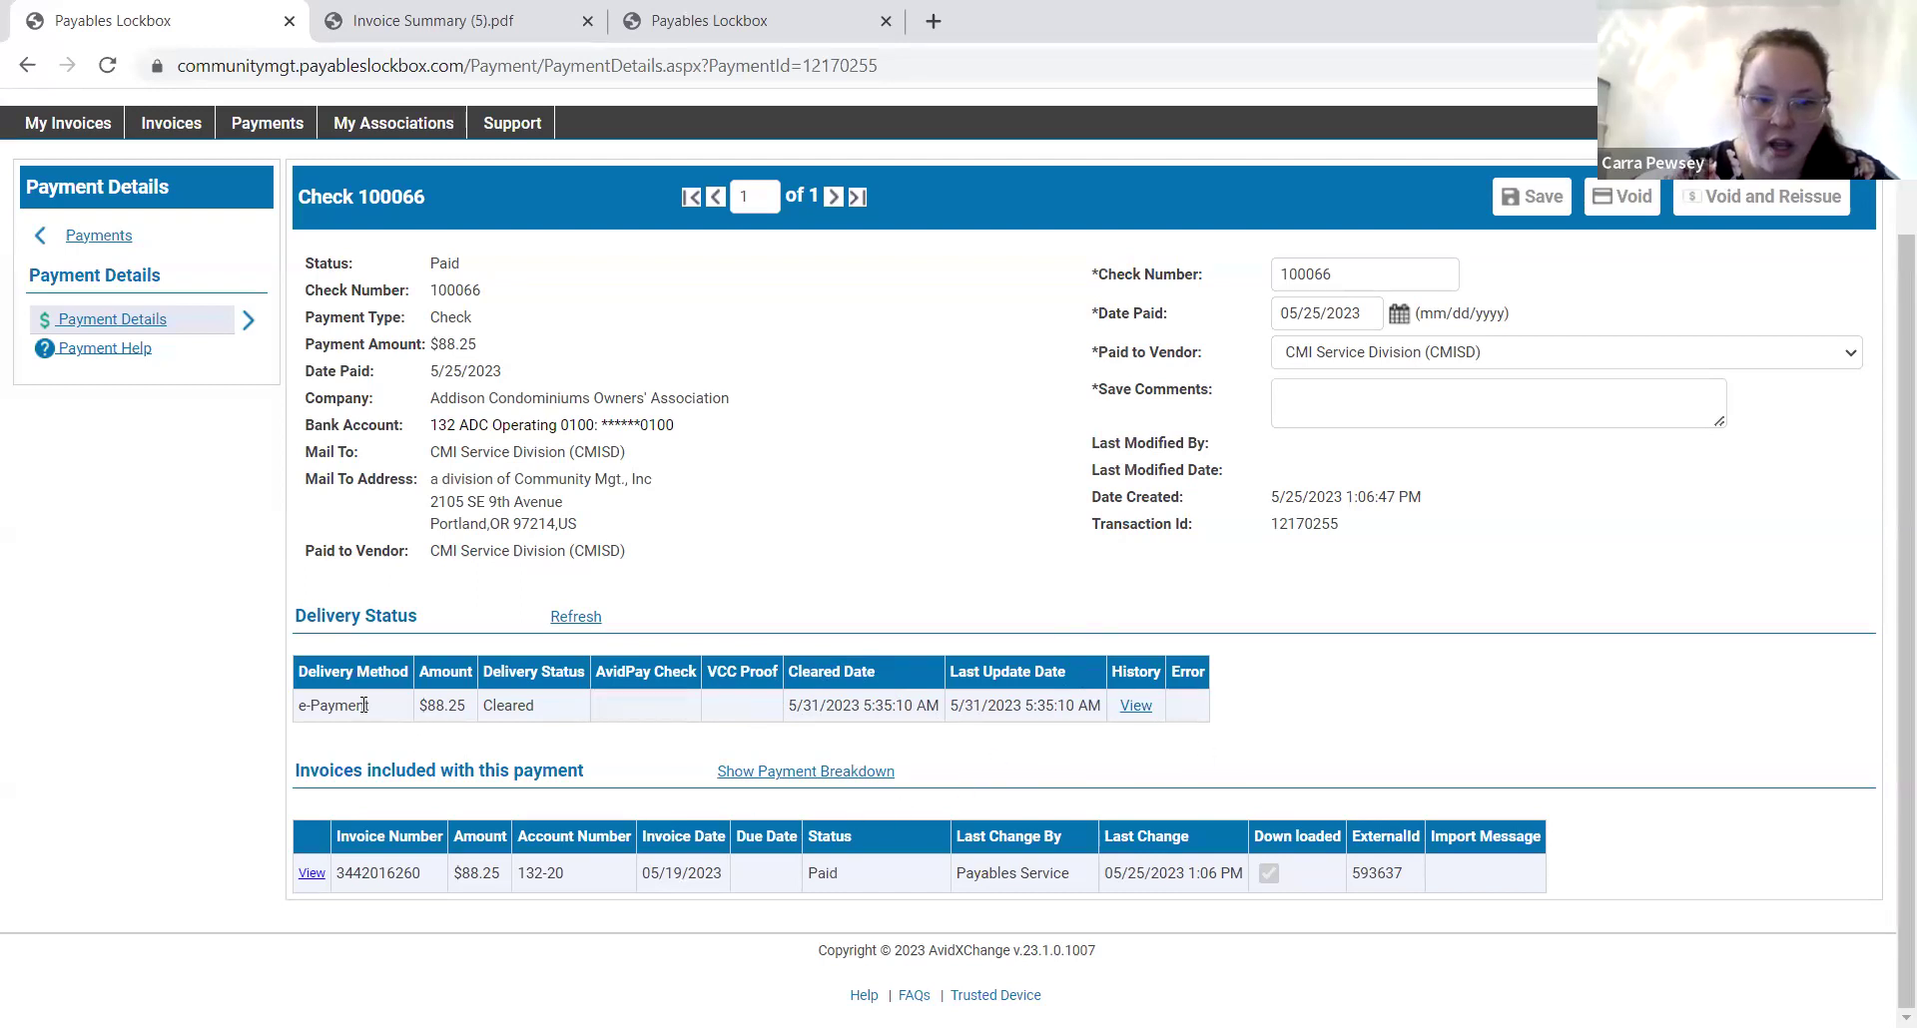
{"action": "left_click_drag", "start_coordinate": [365, 705], "coordinate": [290, 704]}
{"action": "left_click", "coordinate": [318, 755]}
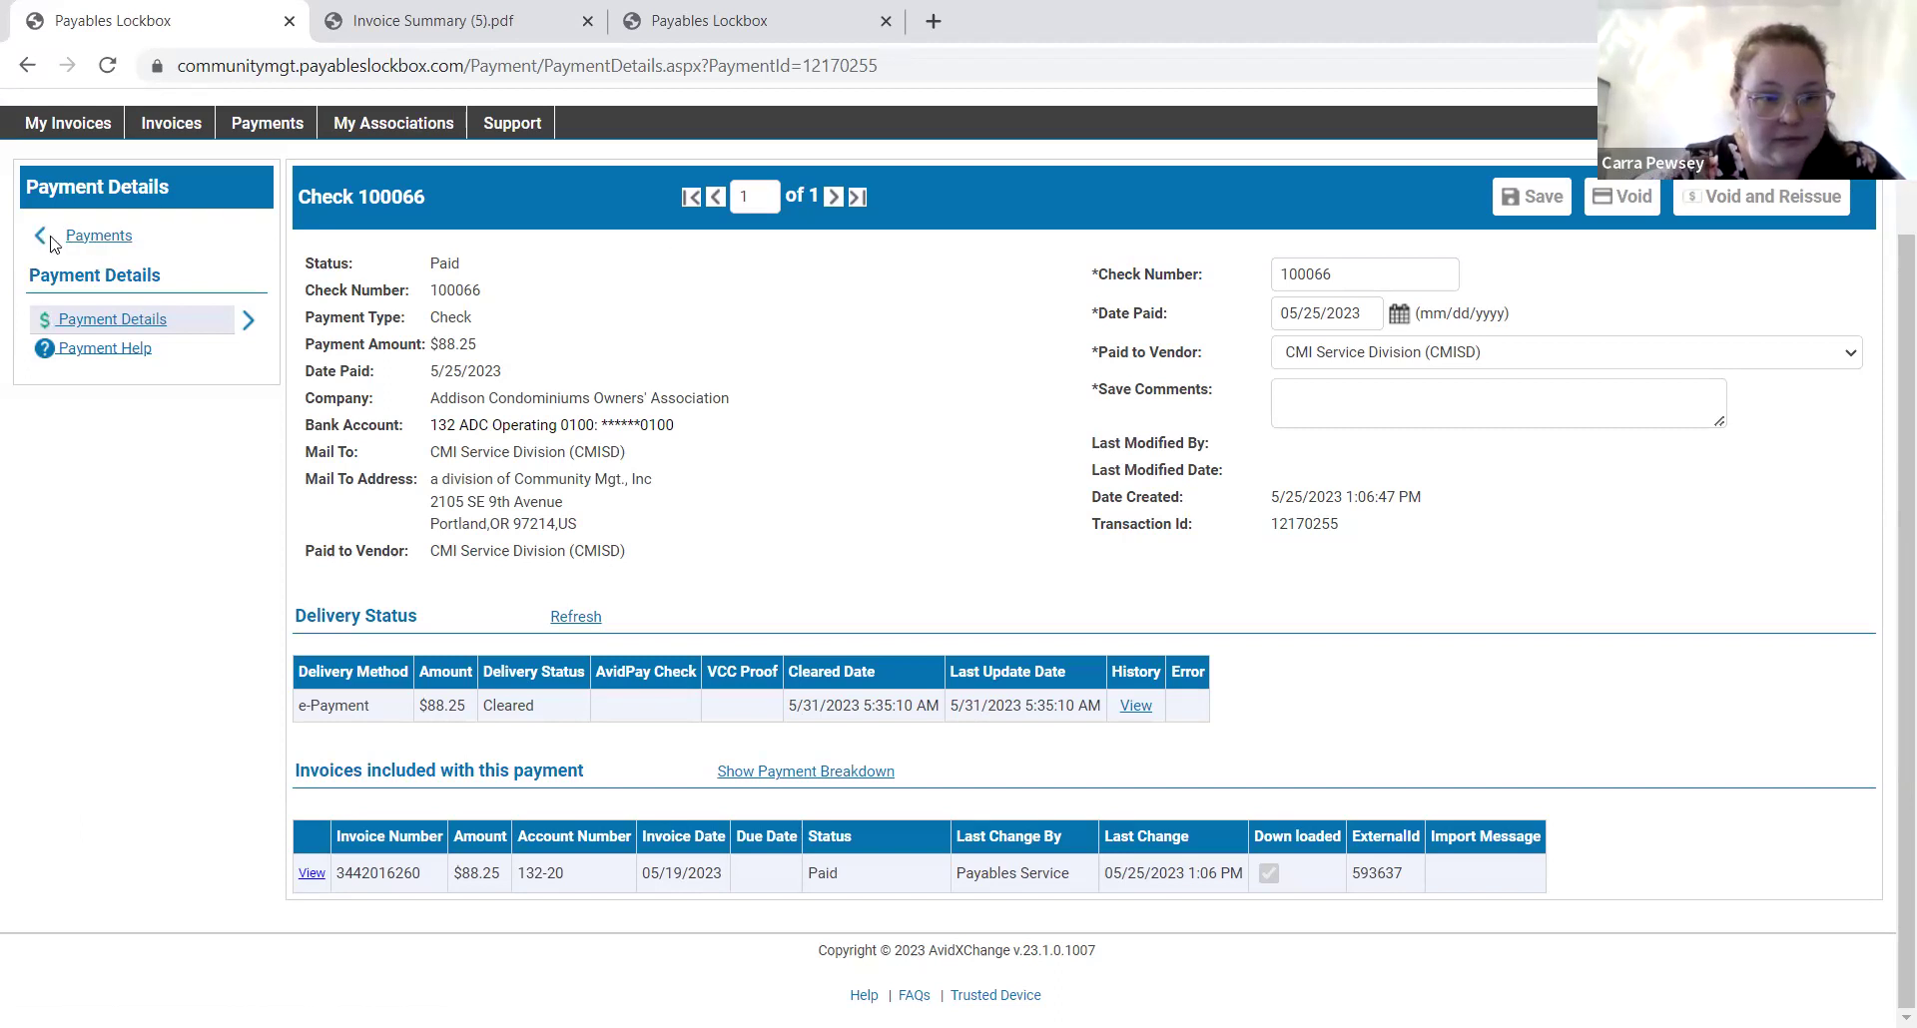
Return to the payment search, then start a fresh Invoice Search from the Invoices menu.
{"action": "left_click", "coordinate": [100, 237]}
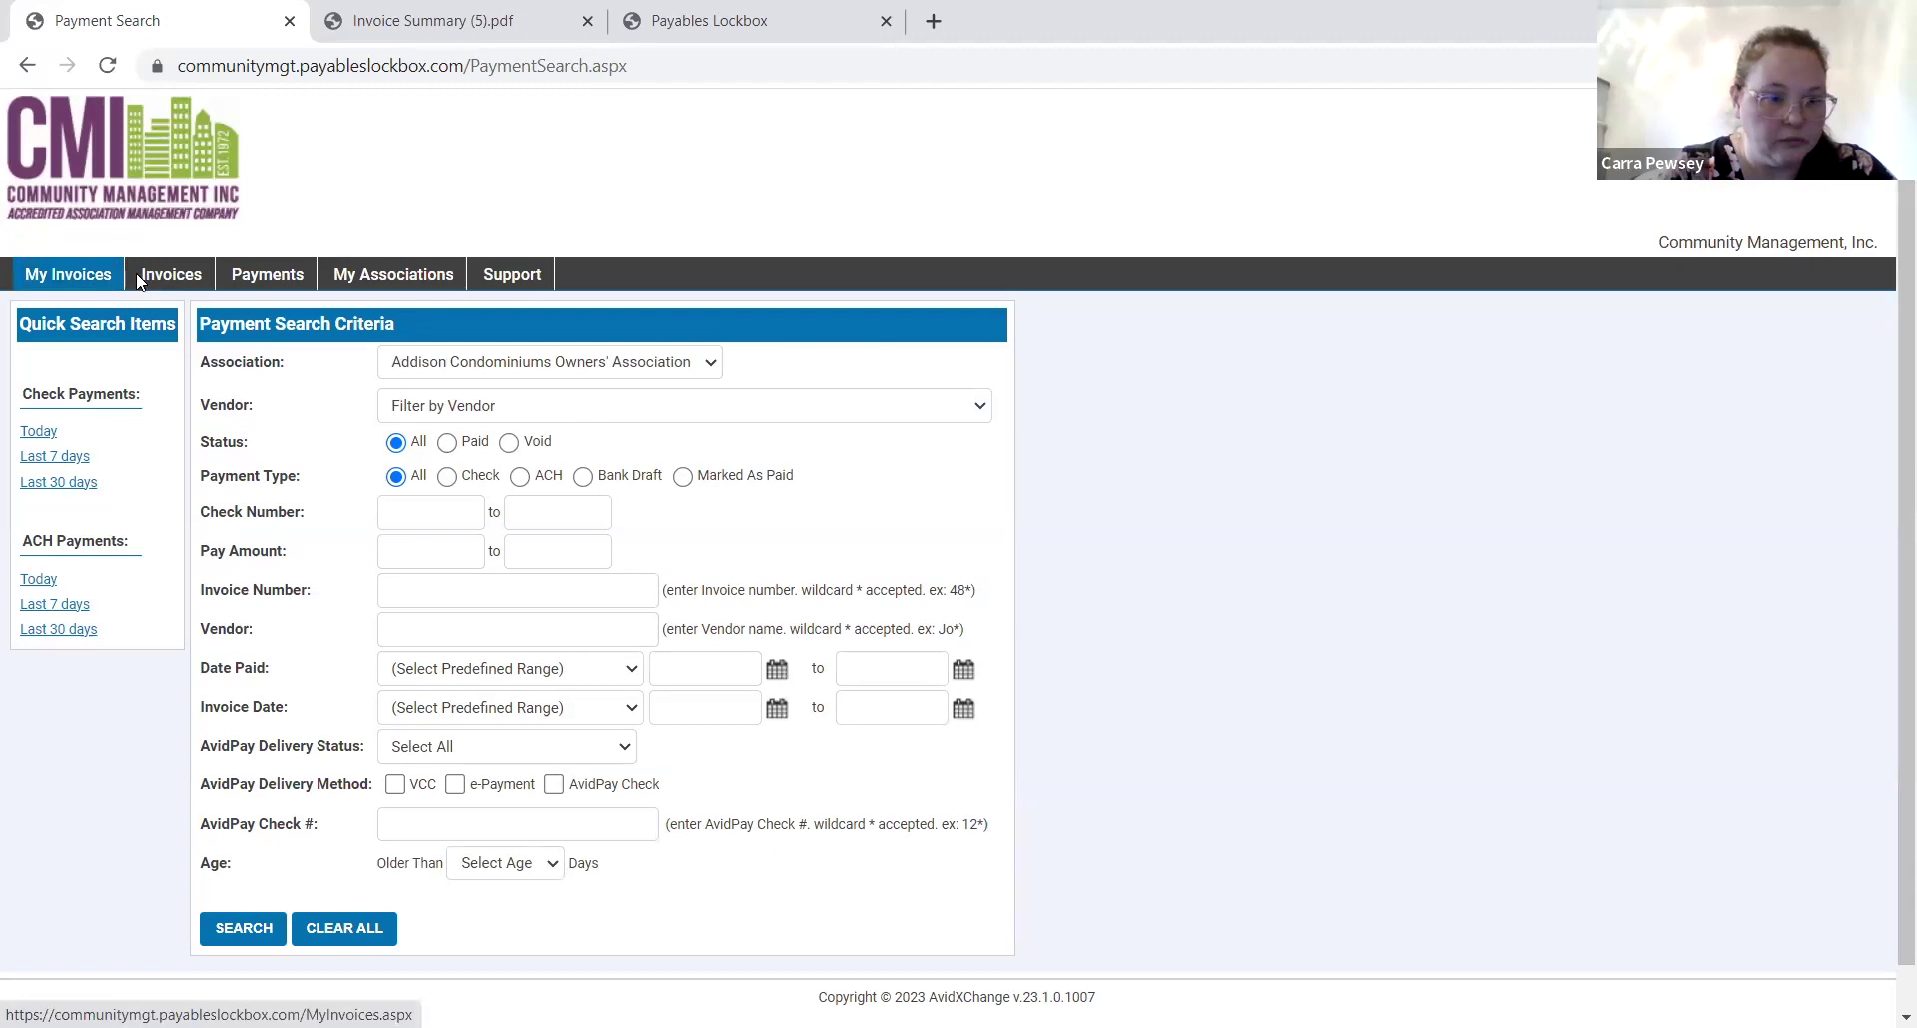
{"action": "mouse_move", "coordinate": [155, 280]}
{"action": "left_click", "coordinate": [172, 316]}
Put the cursor in the Expense Dept field of the blank Invoice Search form.
{"action": "scroll", "coordinate": [809, 593], "scroll_direction": "down", "scroll_amount": 3}
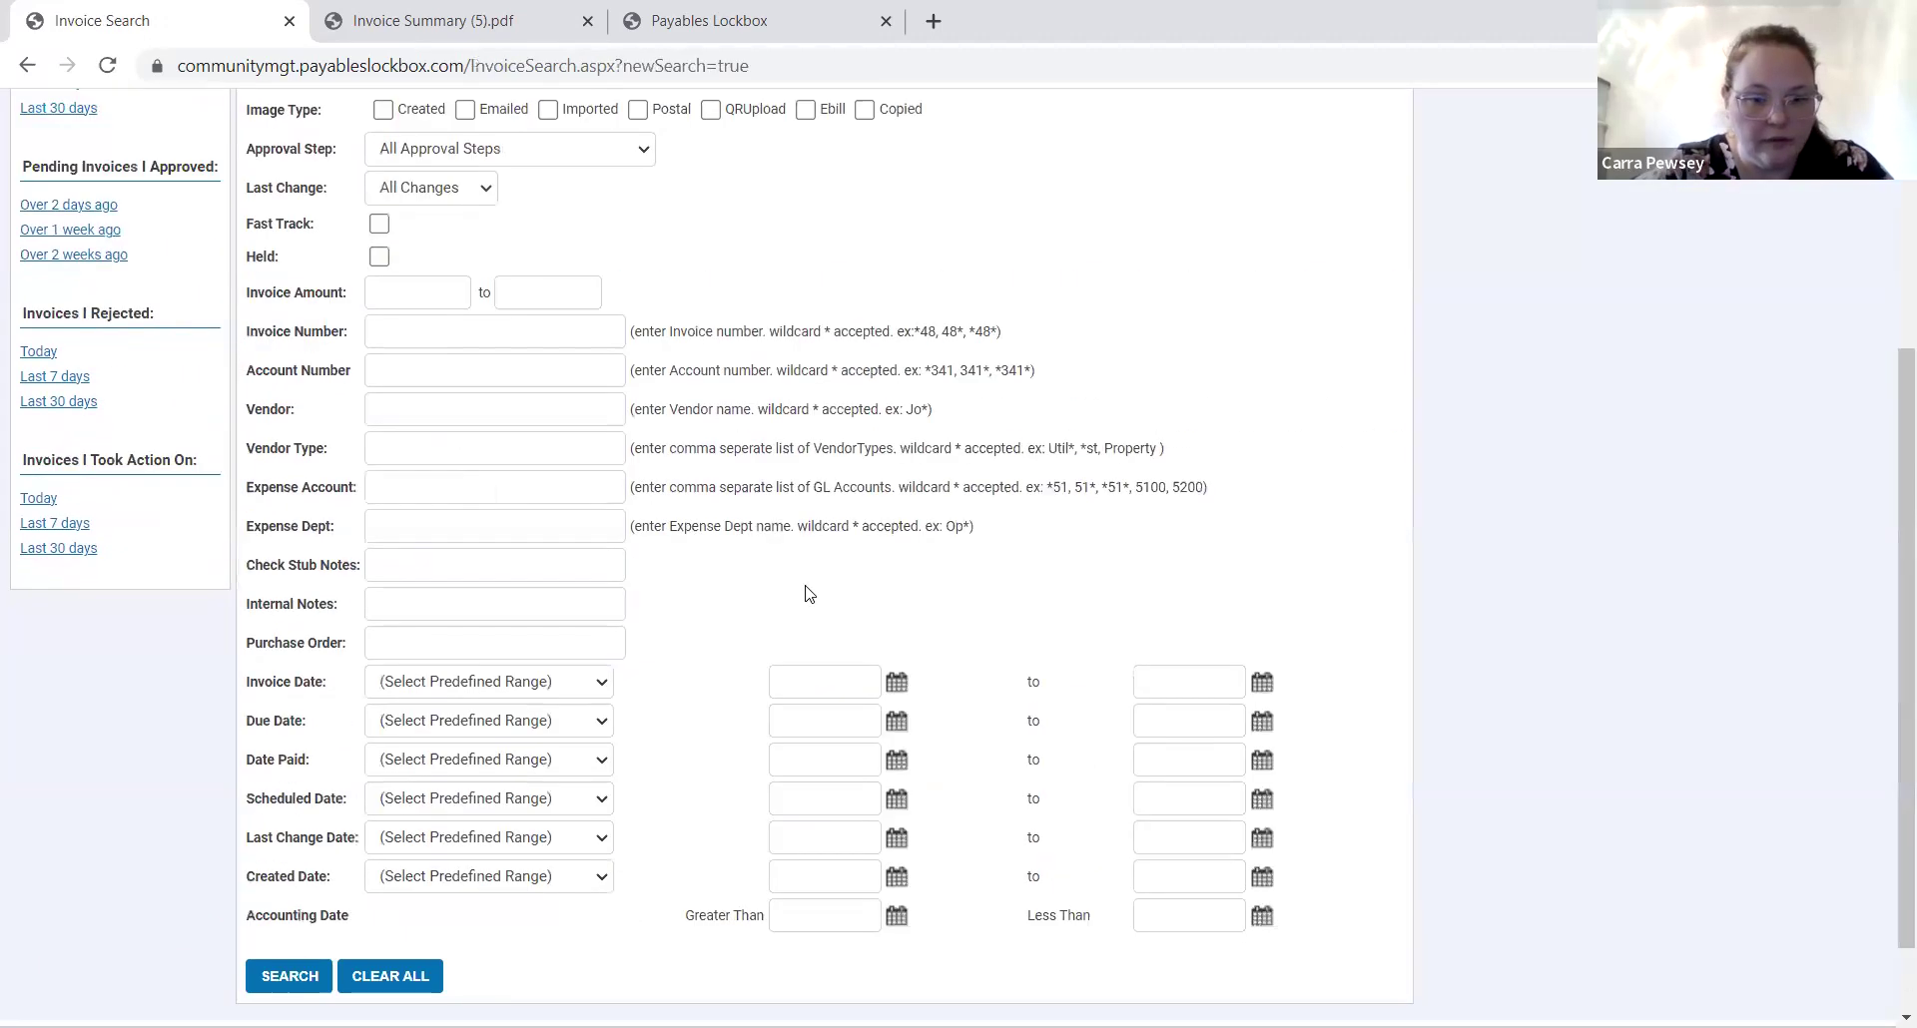
{"action": "scroll", "coordinate": [809, 593], "scroll_direction": "down", "scroll_amount": 1}
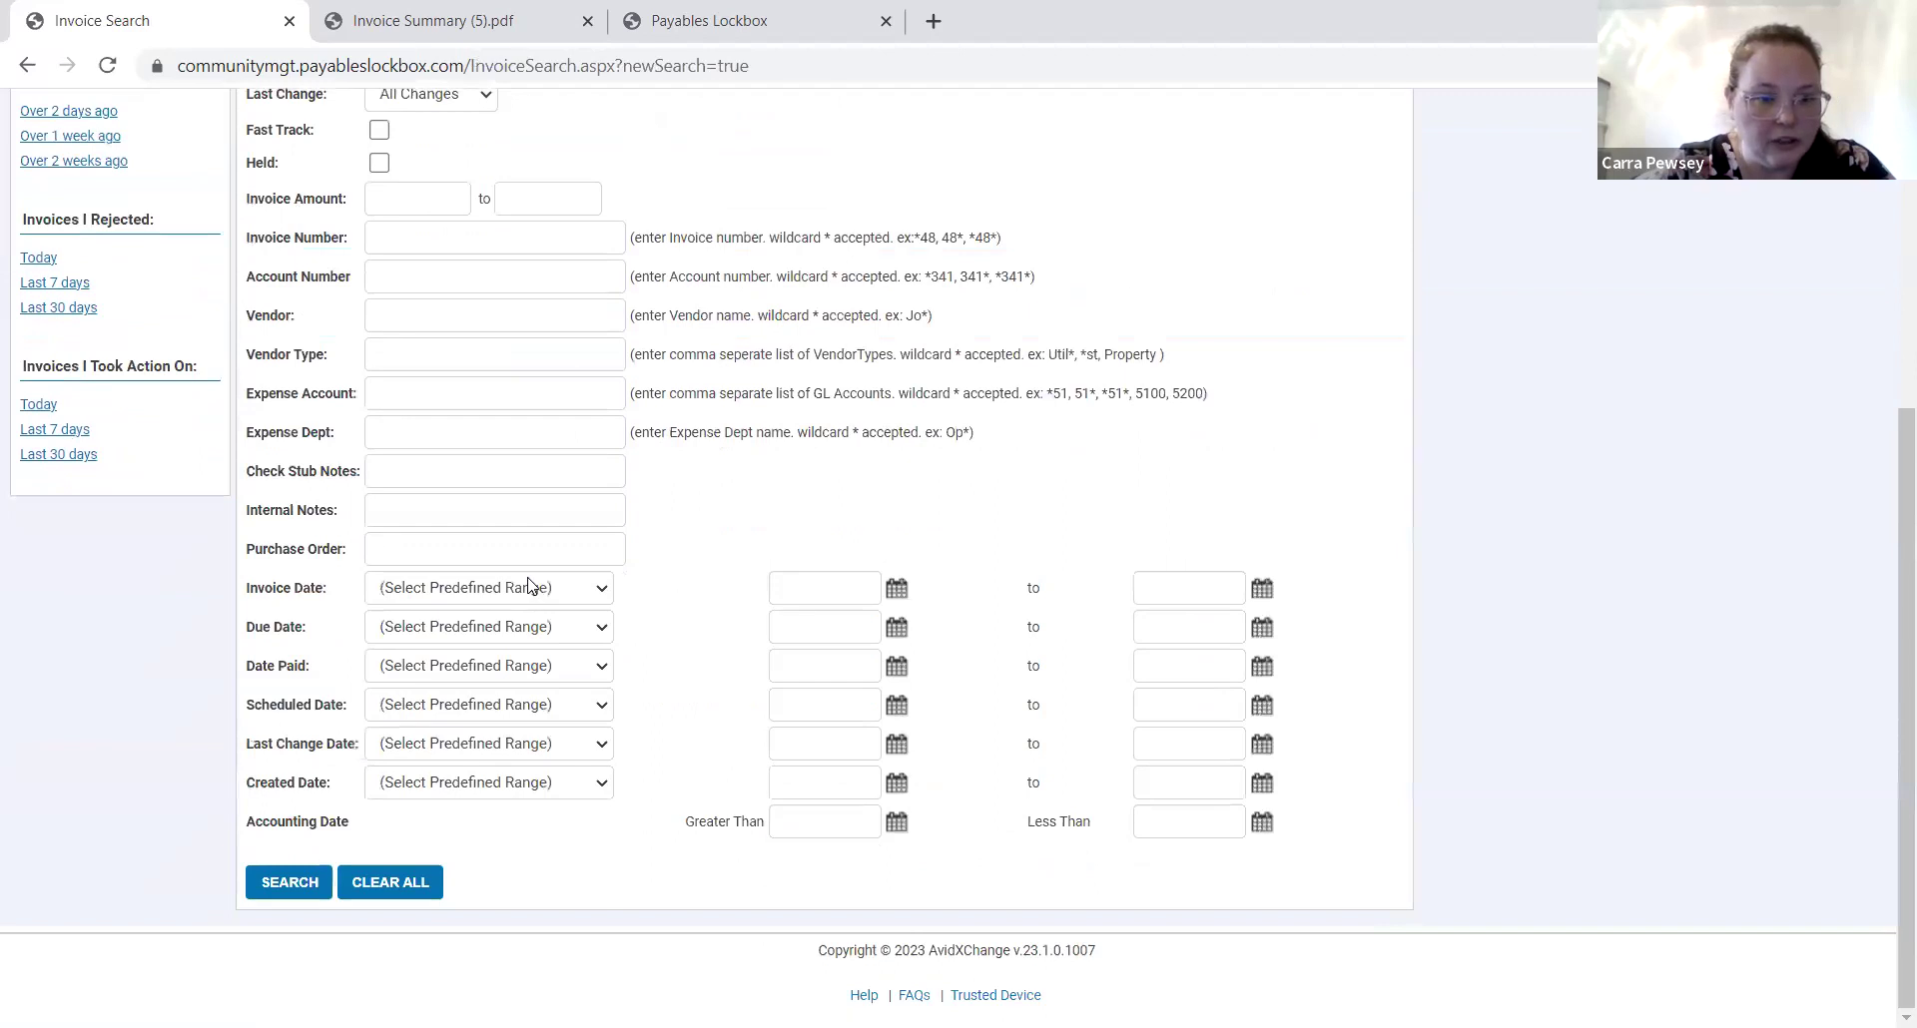
{"action": "left_click", "coordinate": [428, 437]}
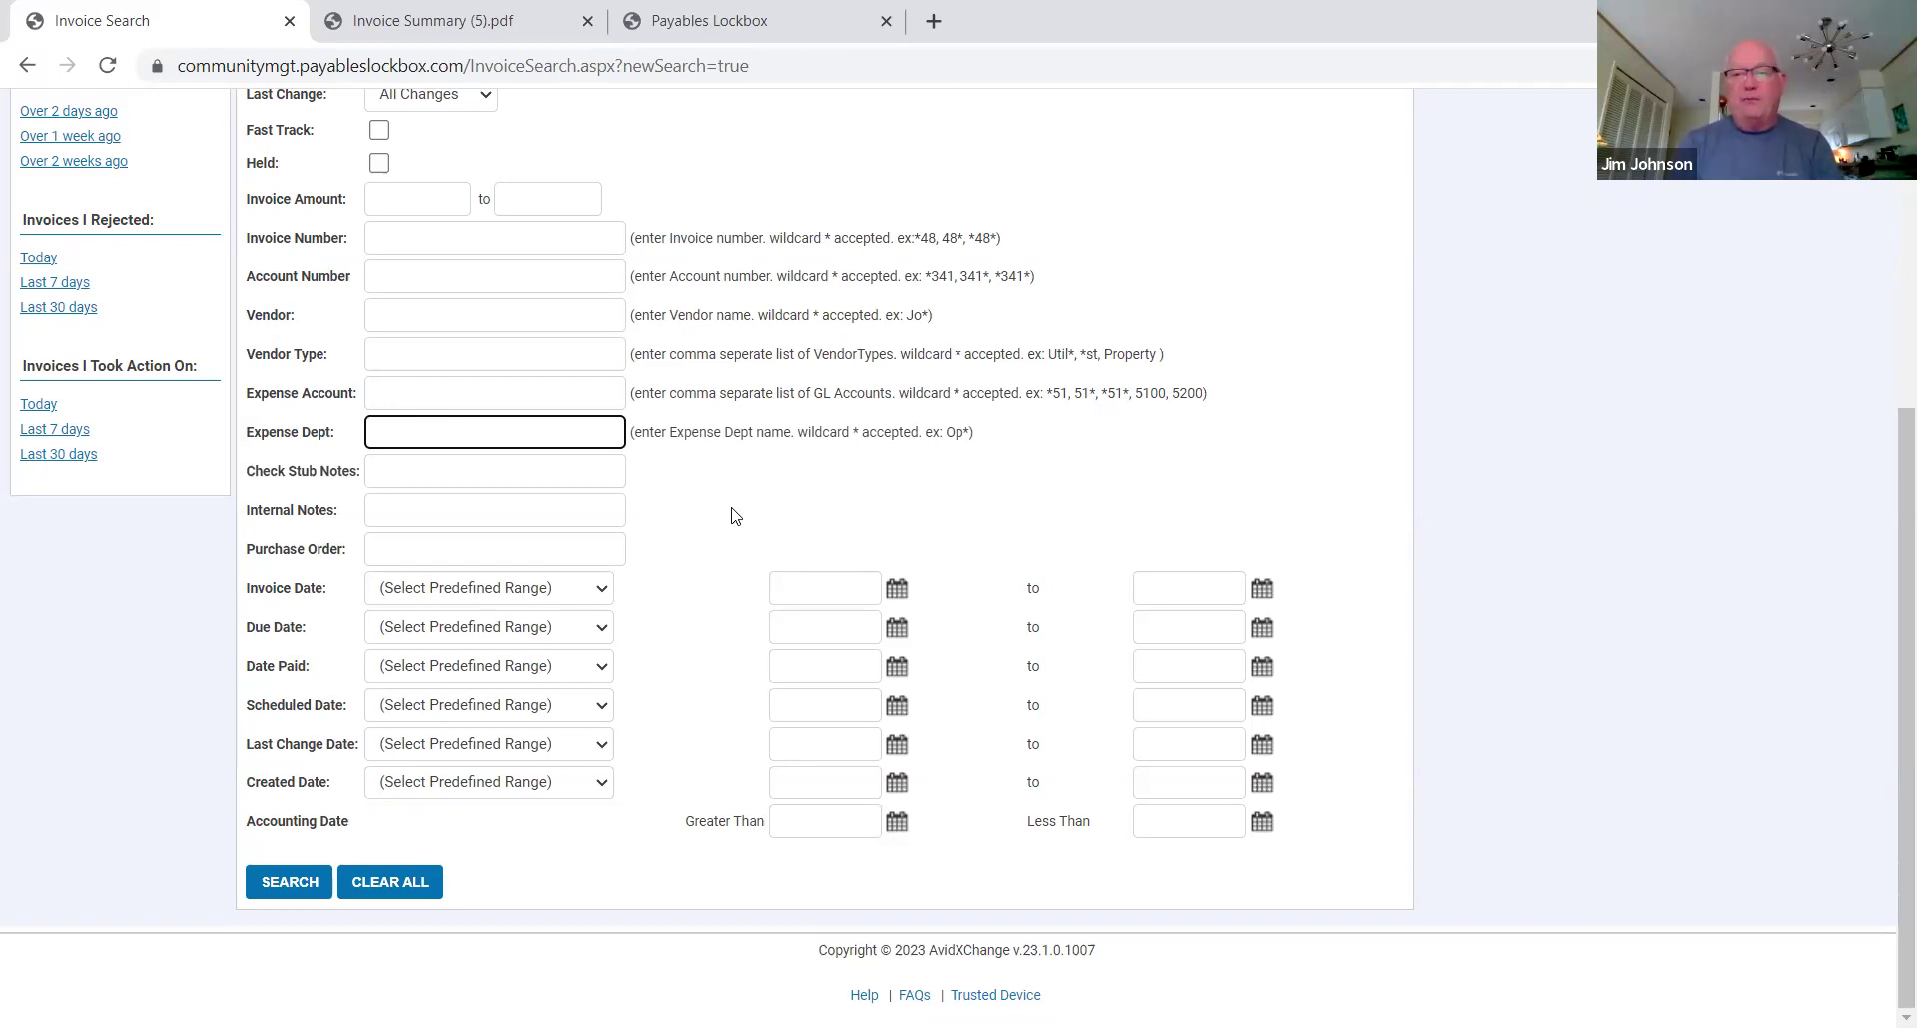
Search Expense Dept 'reserve', then narrow to Addison Condominiums Owners' Association and search again.
{"action": "type", "text": "reserve"}
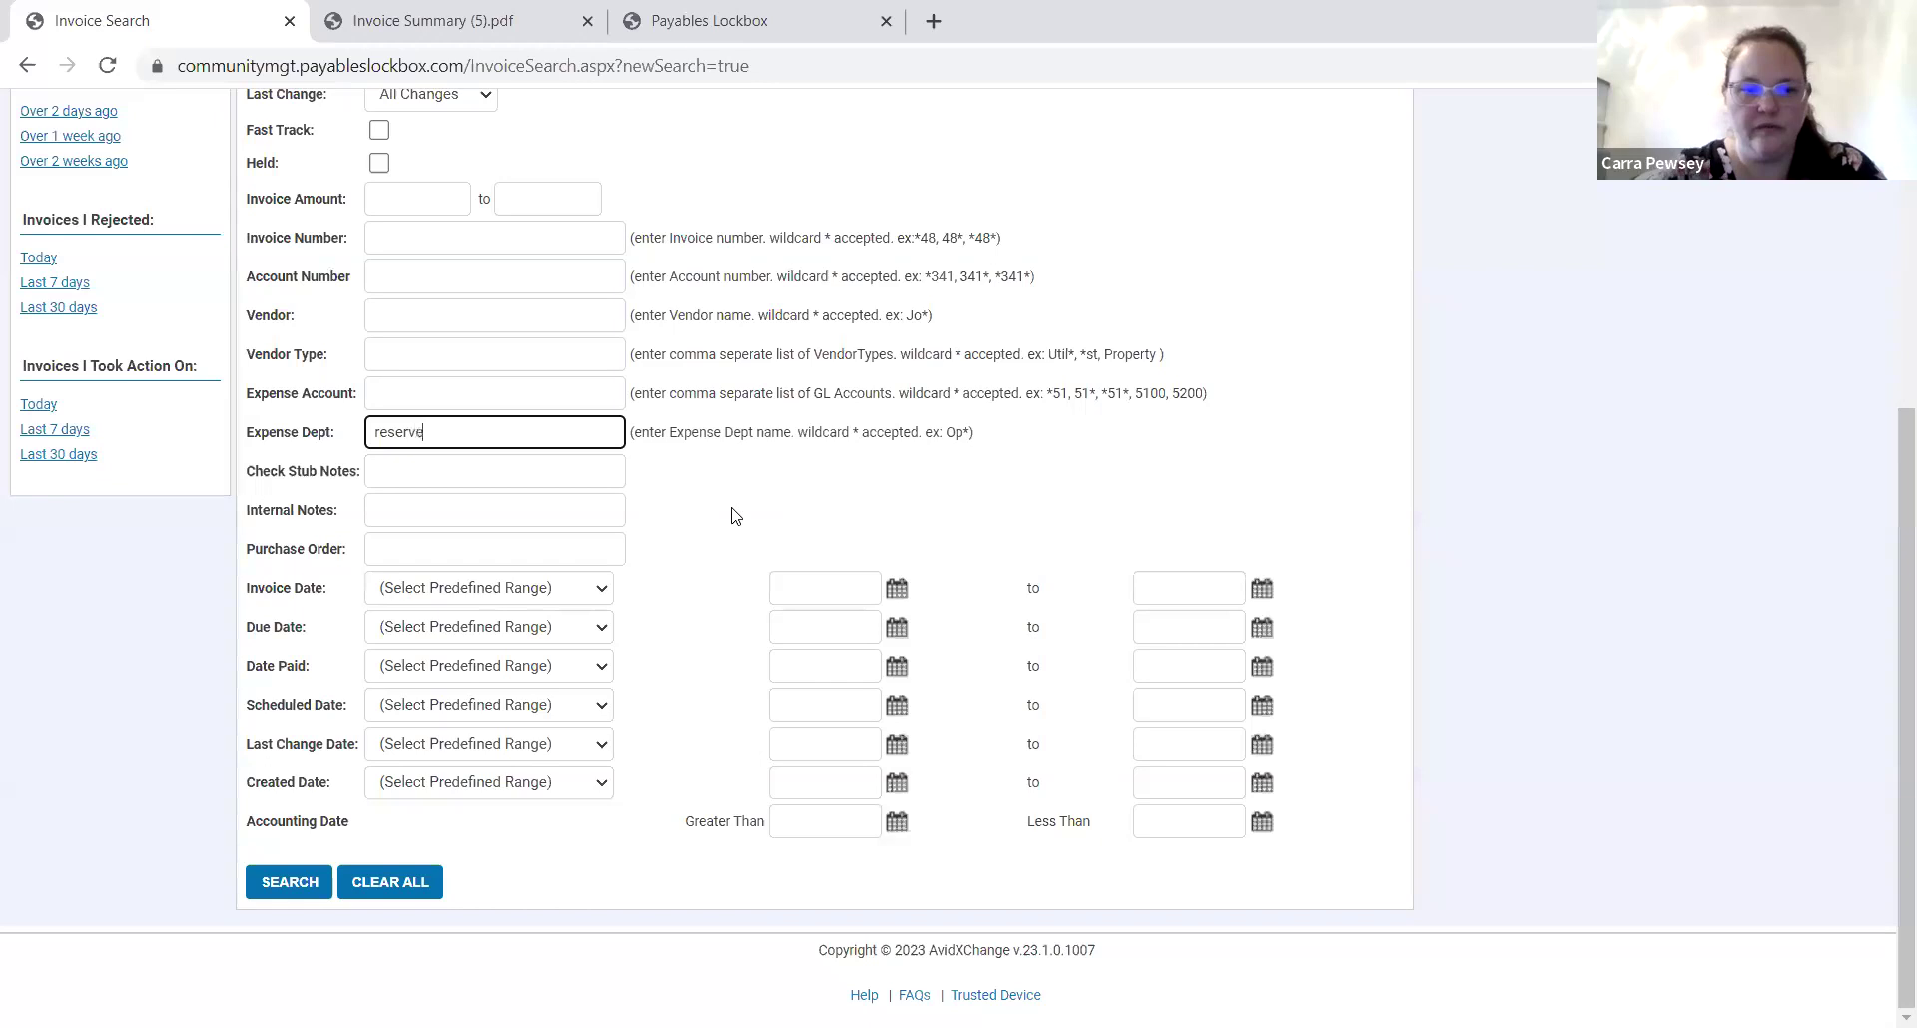
{"action": "left_click", "coordinate": [304, 885]}
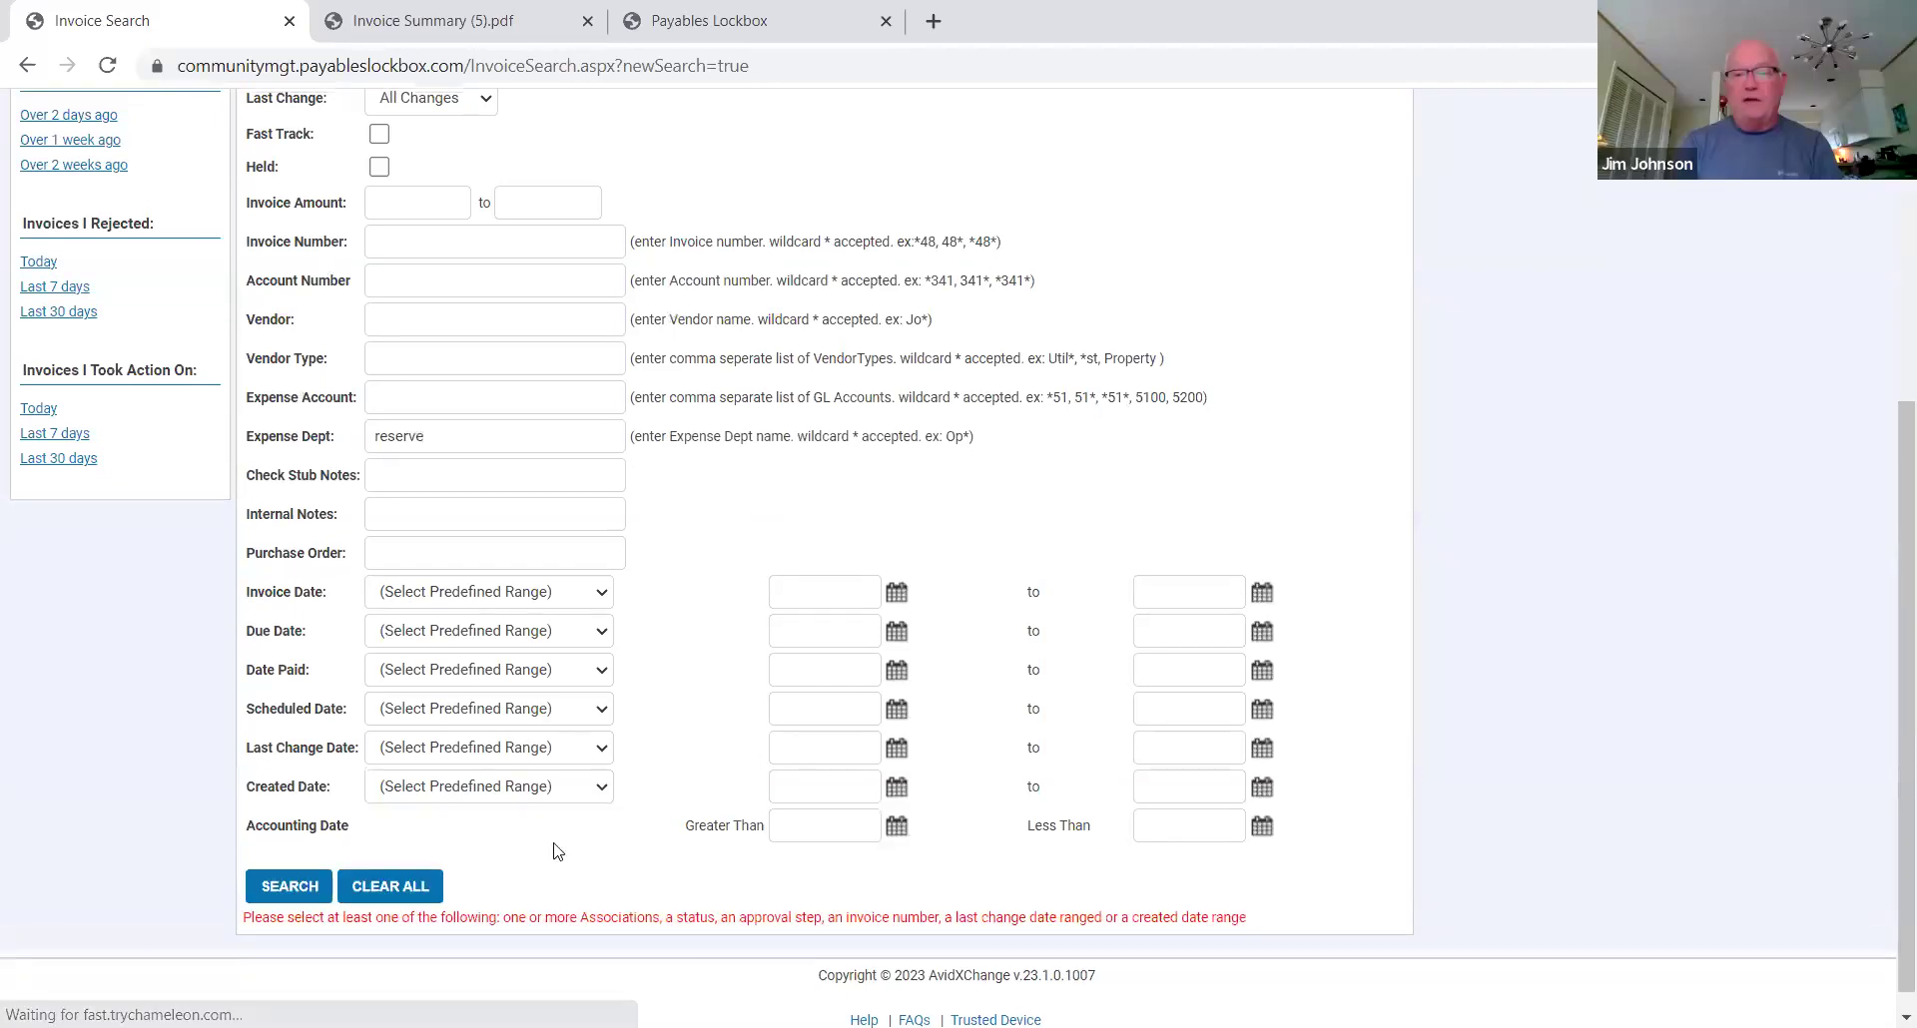
{"action": "scroll", "coordinate": [556, 699], "scroll_direction": "up", "scroll_amount": 5}
{"action": "left_click", "coordinate": [567, 376]}
{"action": "left_click", "coordinate": [556, 410]}
{"action": "scroll", "coordinate": [633, 825], "scroll_direction": "down", "scroll_amount": 5}
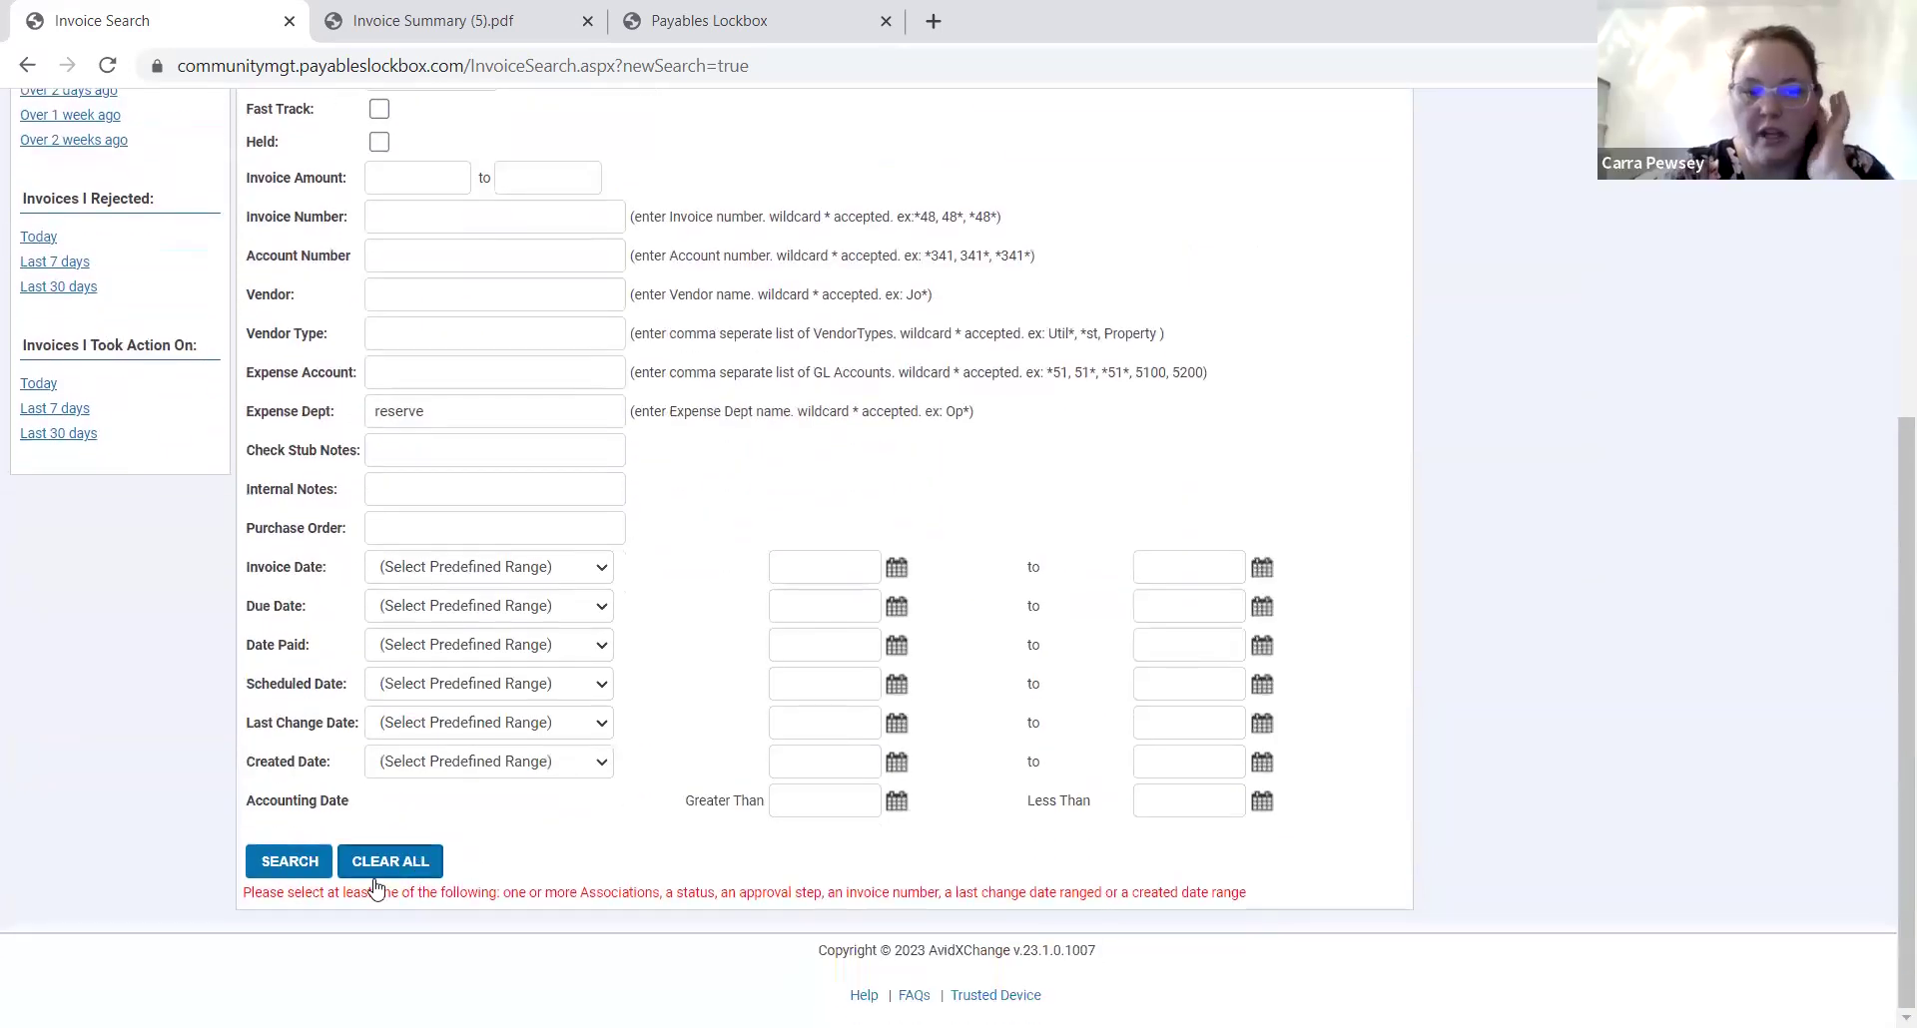
{"action": "left_click", "coordinate": [289, 862]}
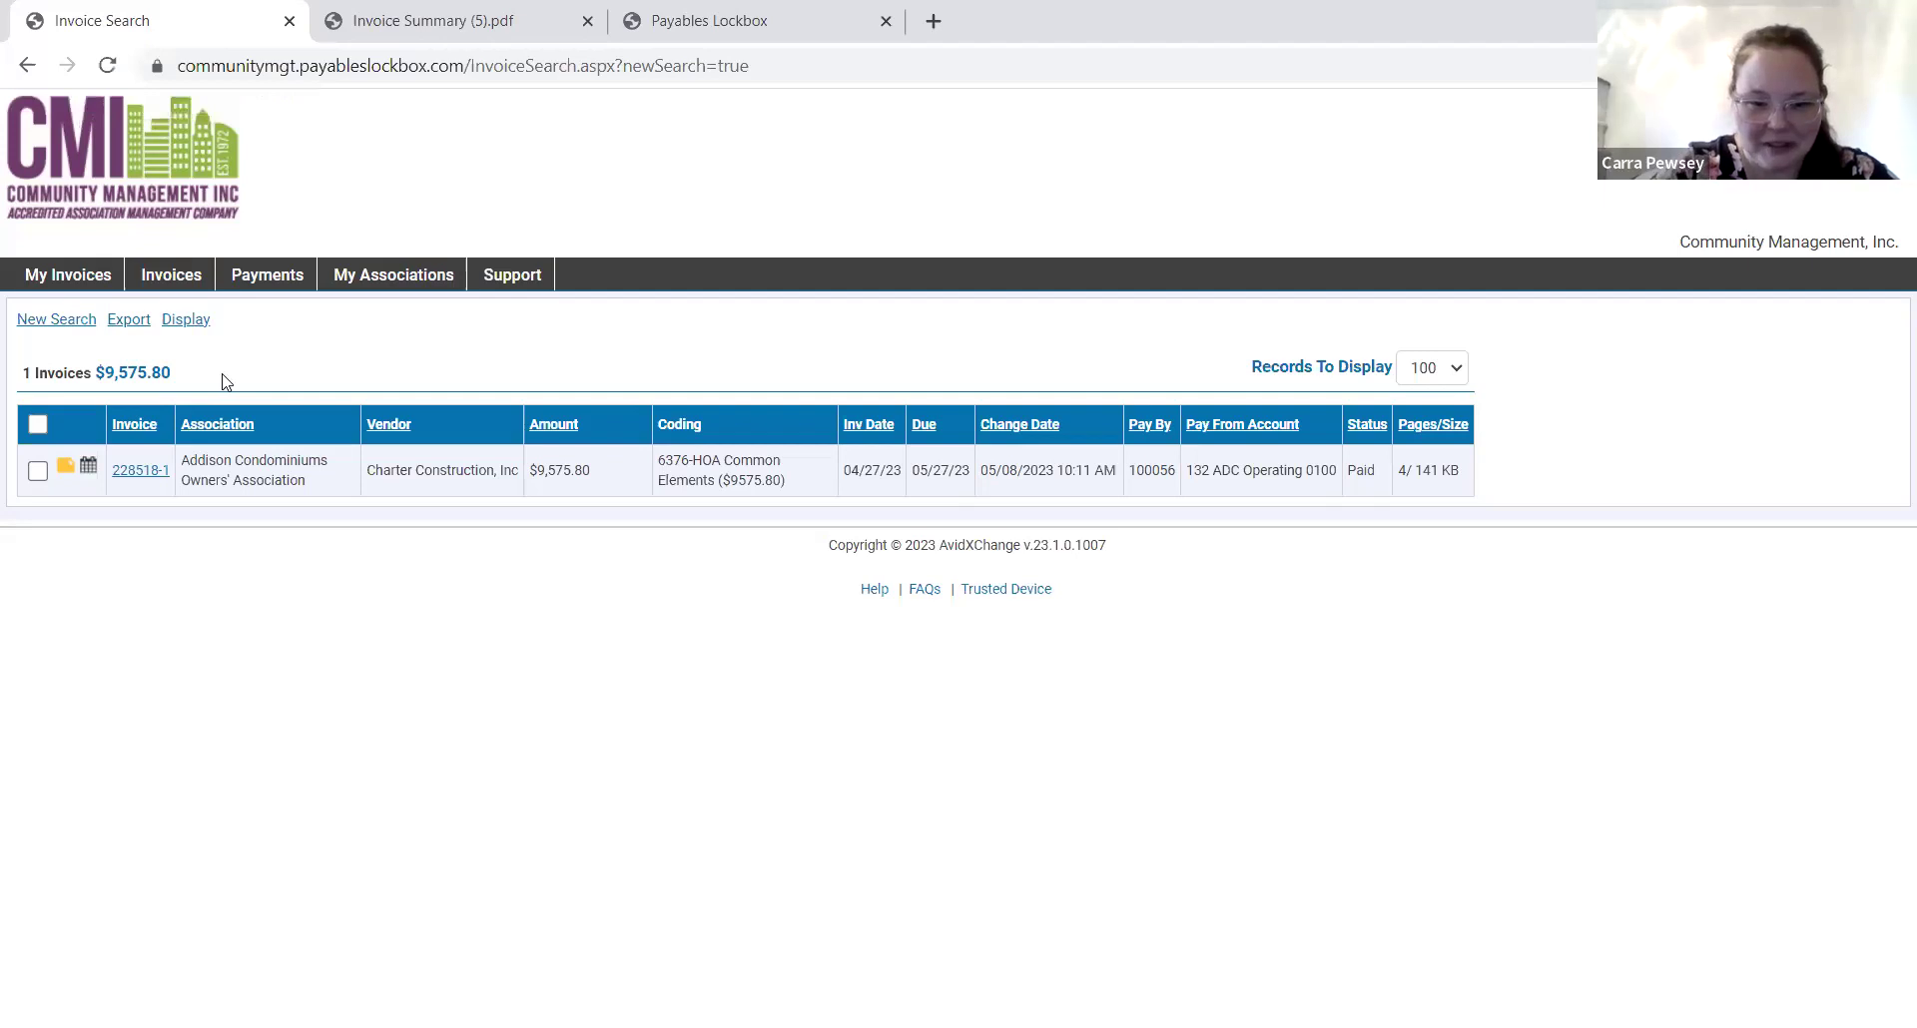
Start a new invoice search and run it for the reserve expense department.
{"action": "left_click", "coordinate": [64, 328]}
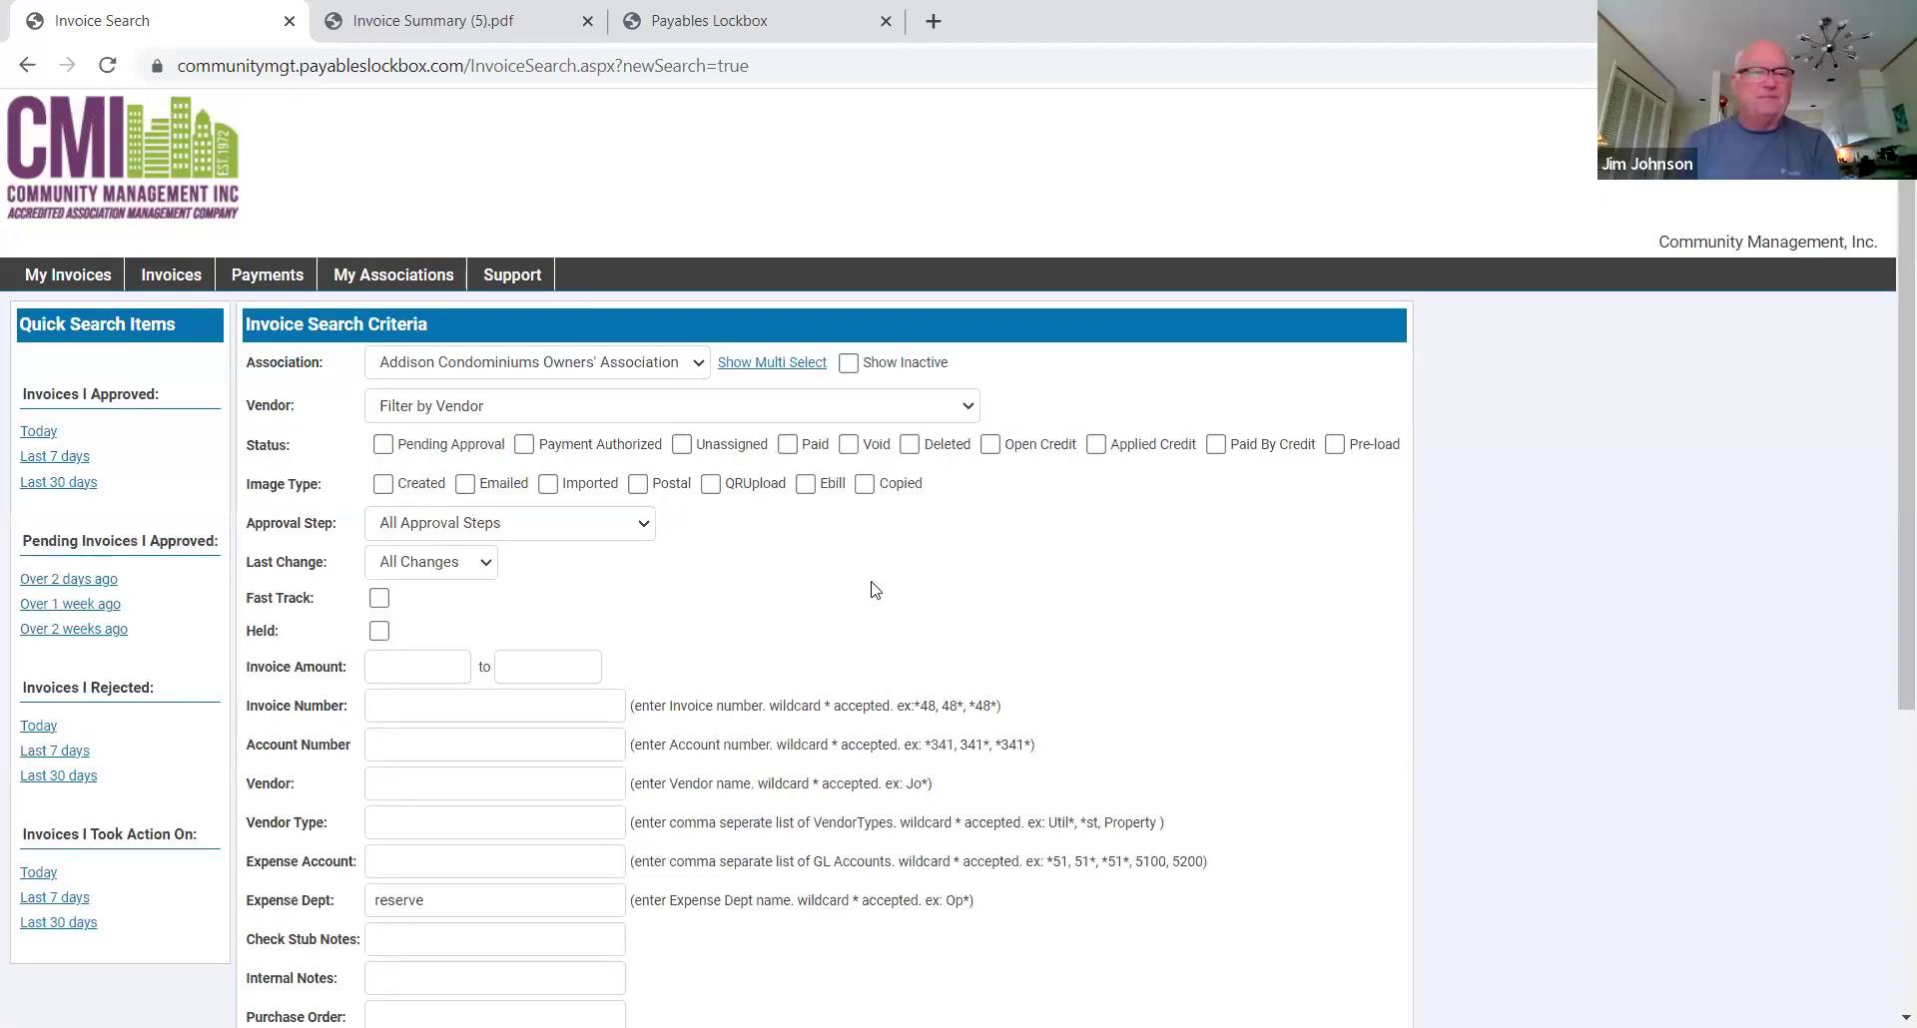
{"action": "scroll", "coordinate": [872, 582], "scroll_direction": "down", "scroll_amount": 1}
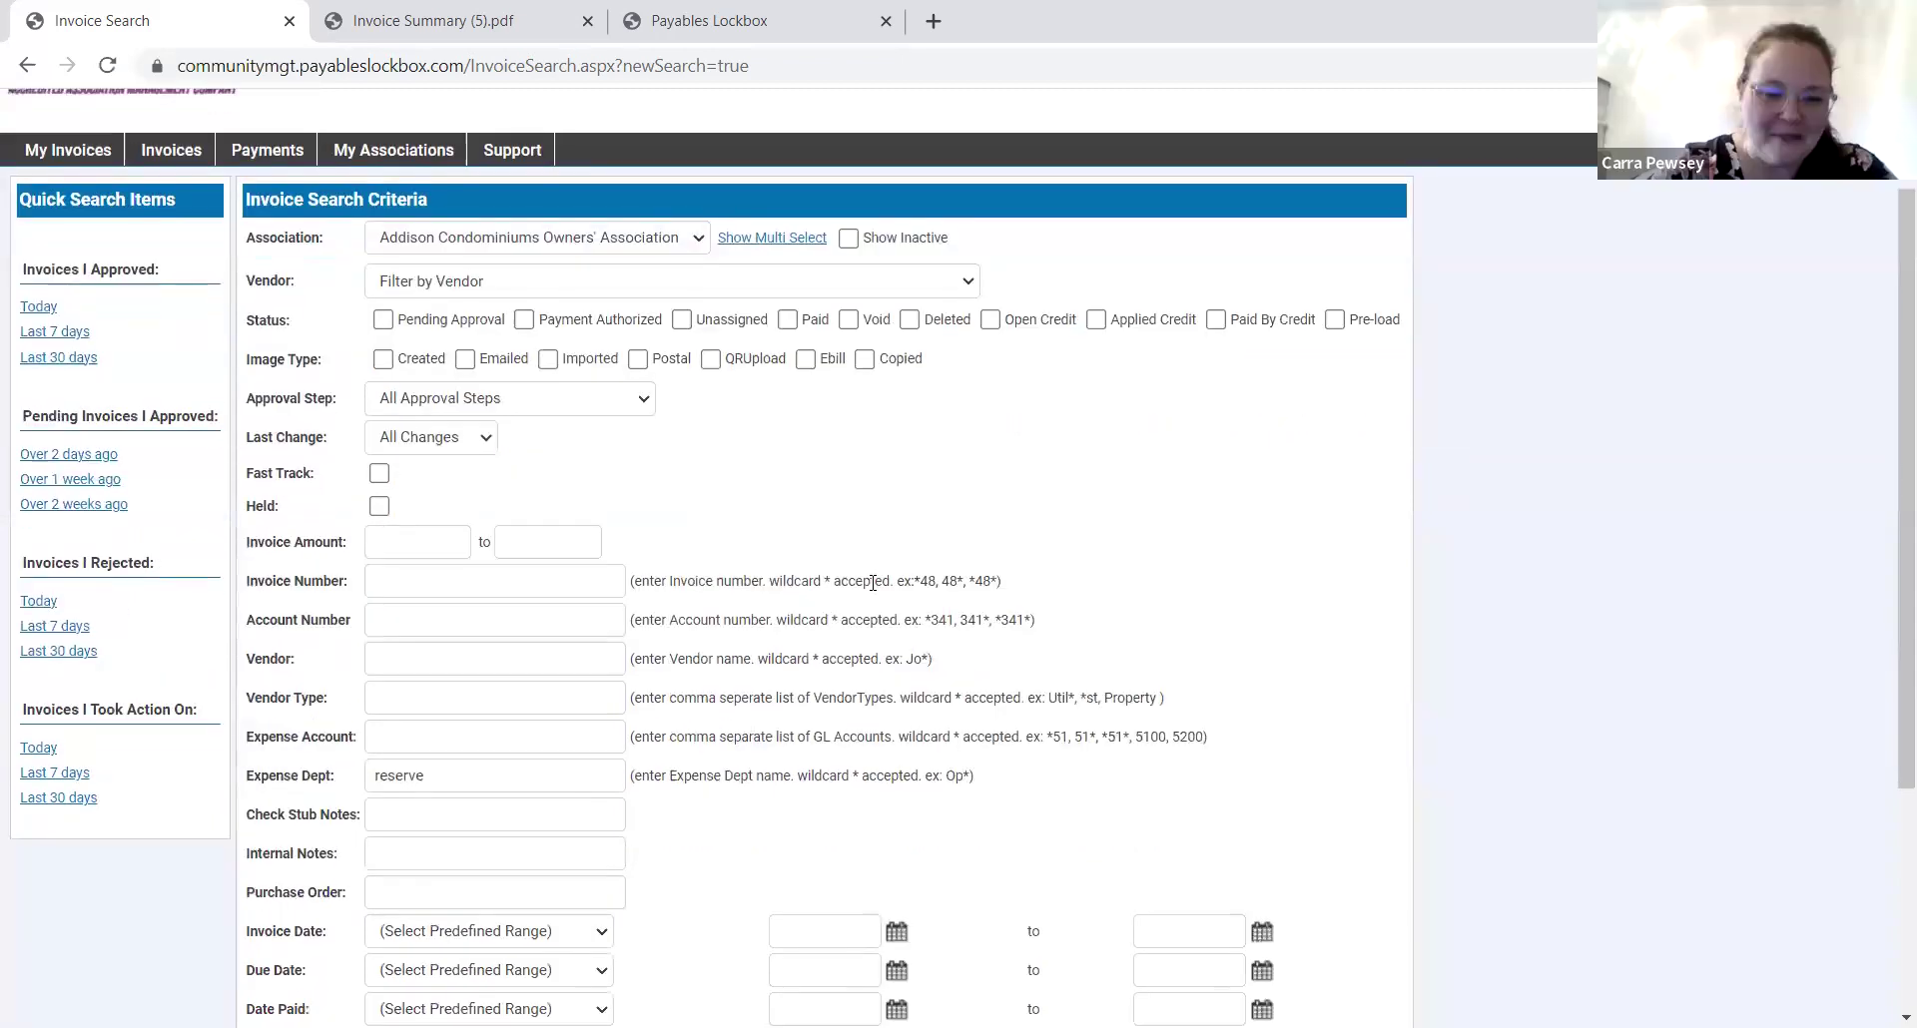
{"action": "scroll", "coordinate": [872, 582], "scroll_direction": "down", "scroll_amount": 2}
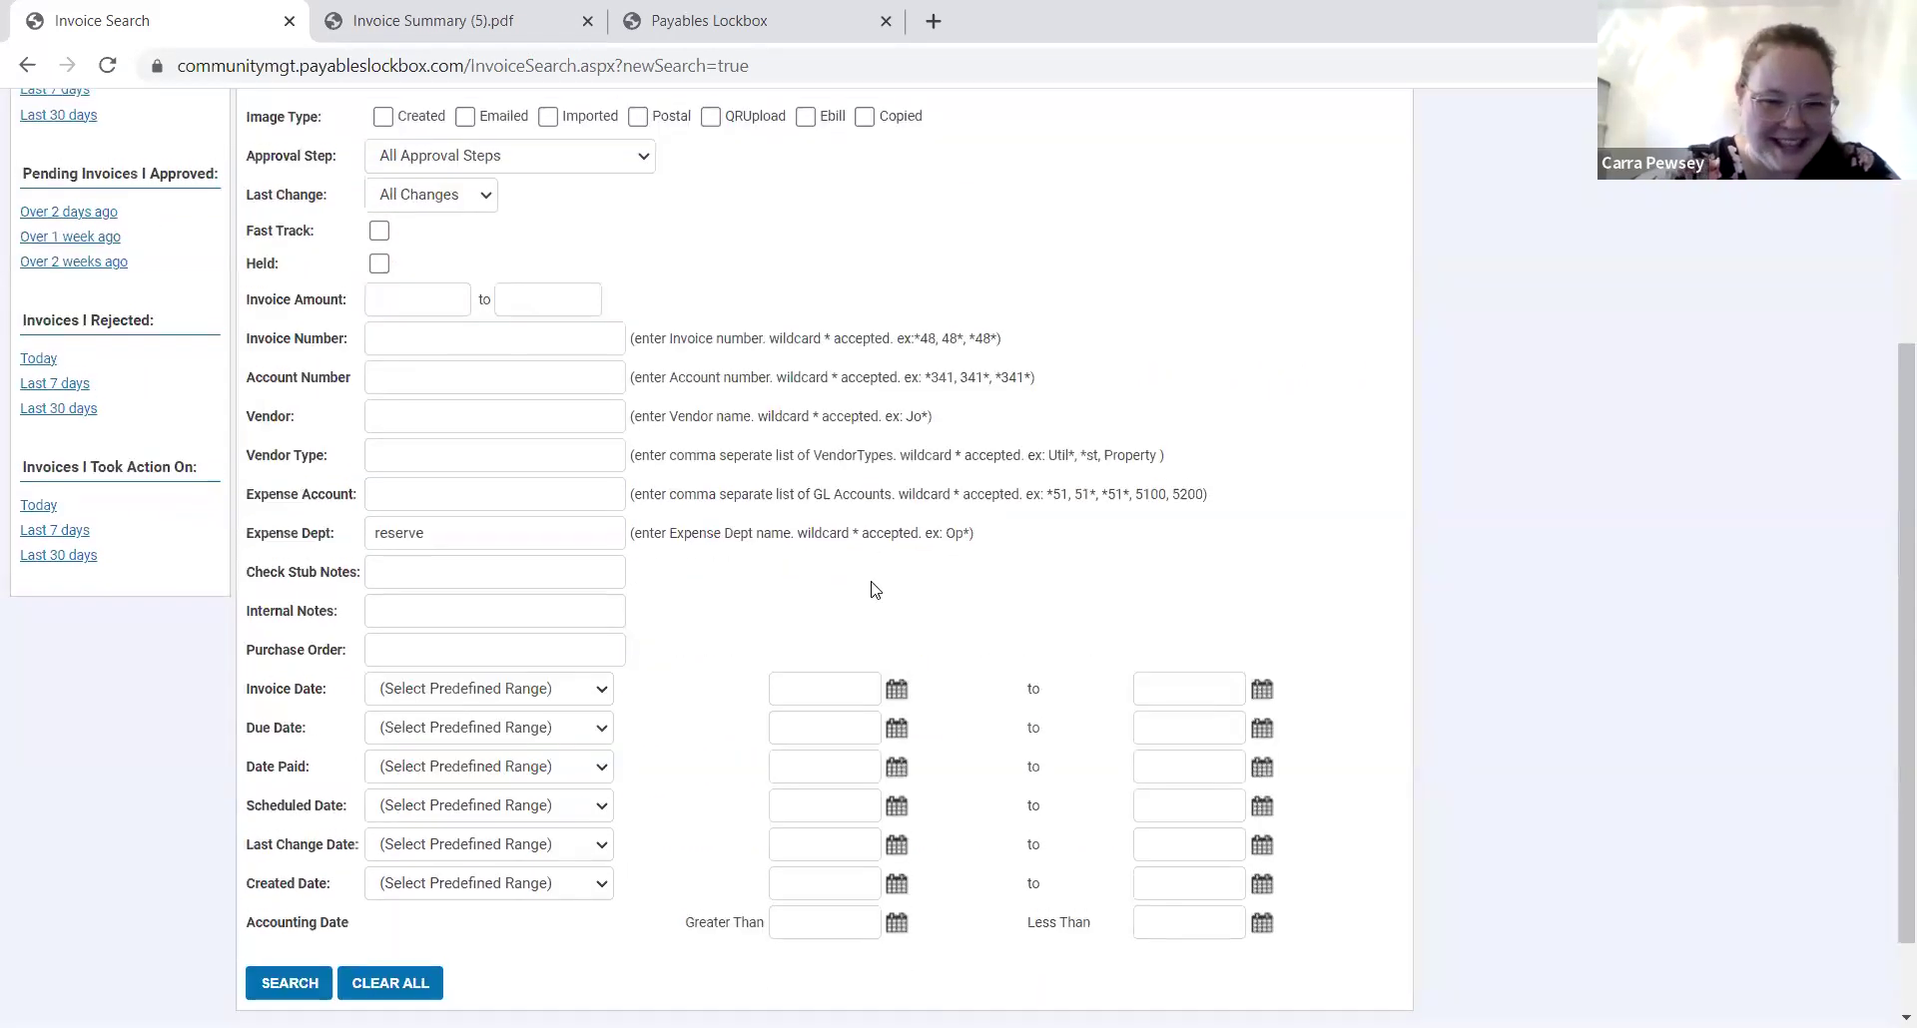
{"action": "scroll", "coordinate": [869, 582], "scroll_direction": "up", "scroll_amount": 2}
{"action": "scroll", "coordinate": [857, 645], "scroll_direction": "up", "scroll_amount": 2}
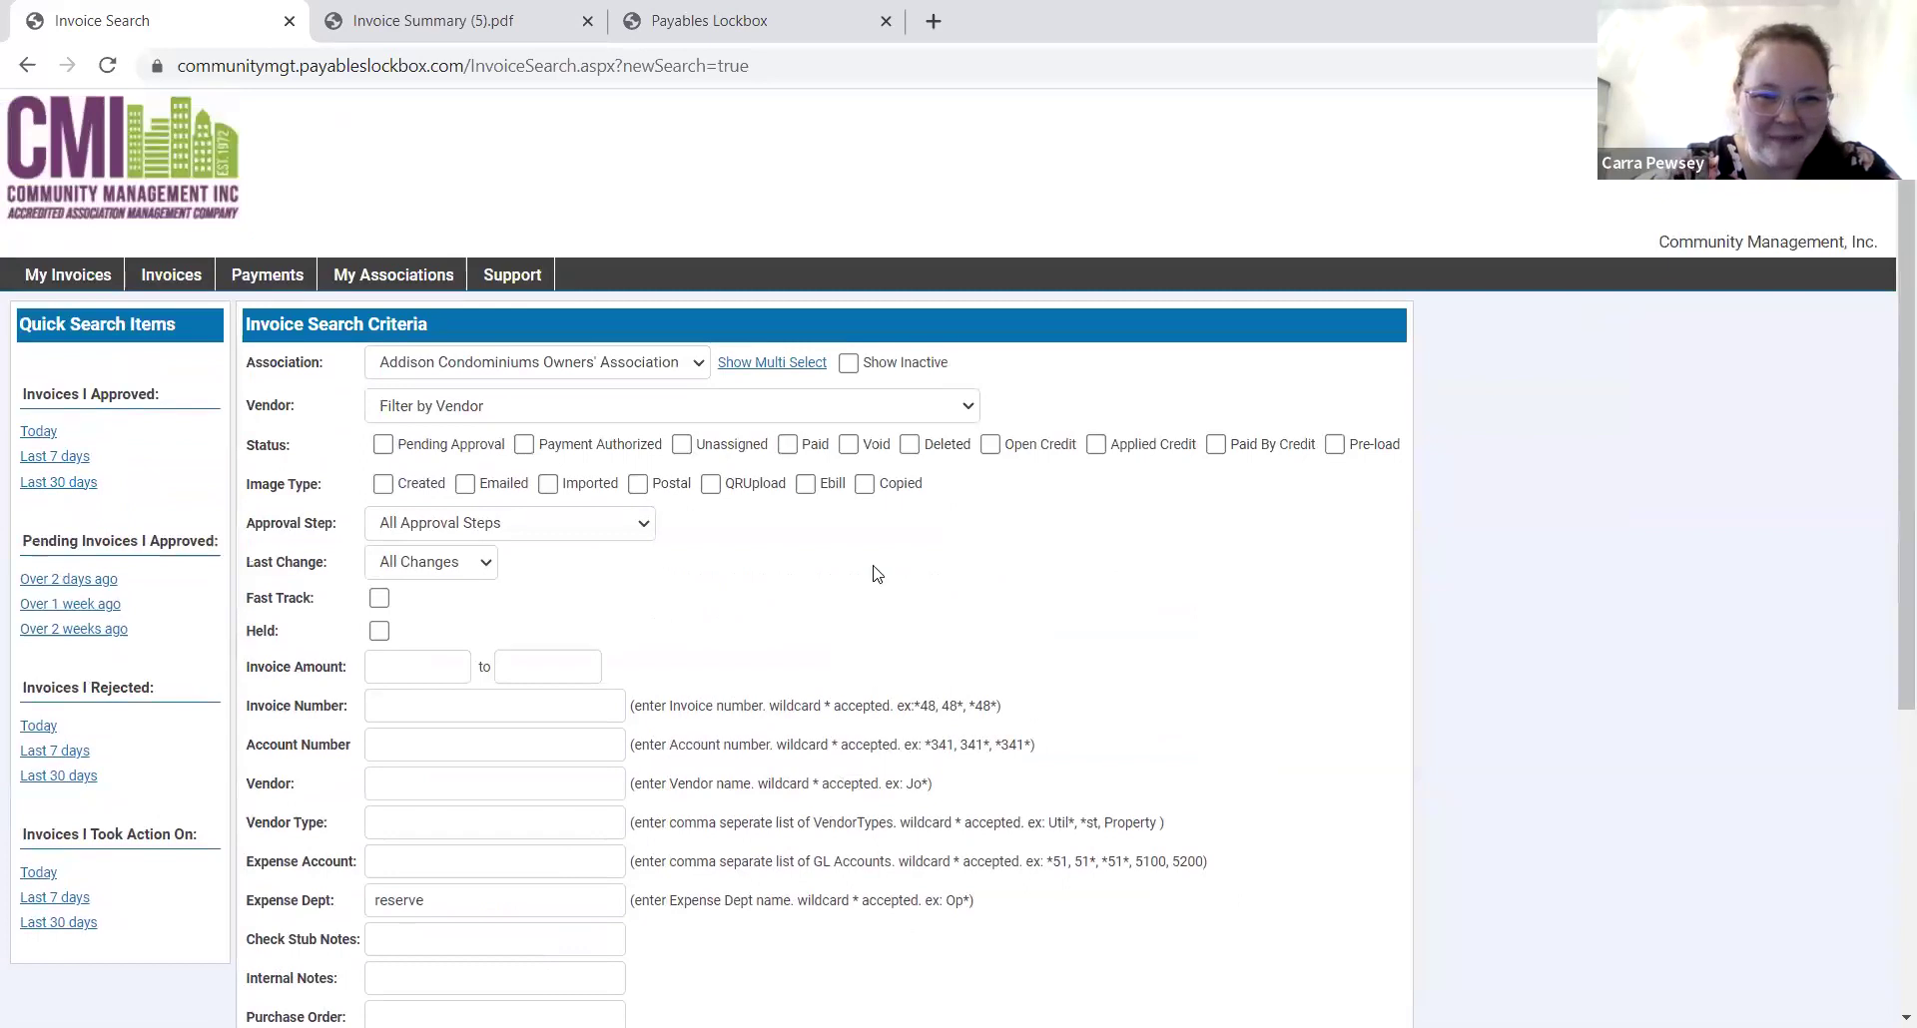
{"action": "scroll", "coordinate": [870, 595], "scroll_direction": "down", "scroll_amount": 3}
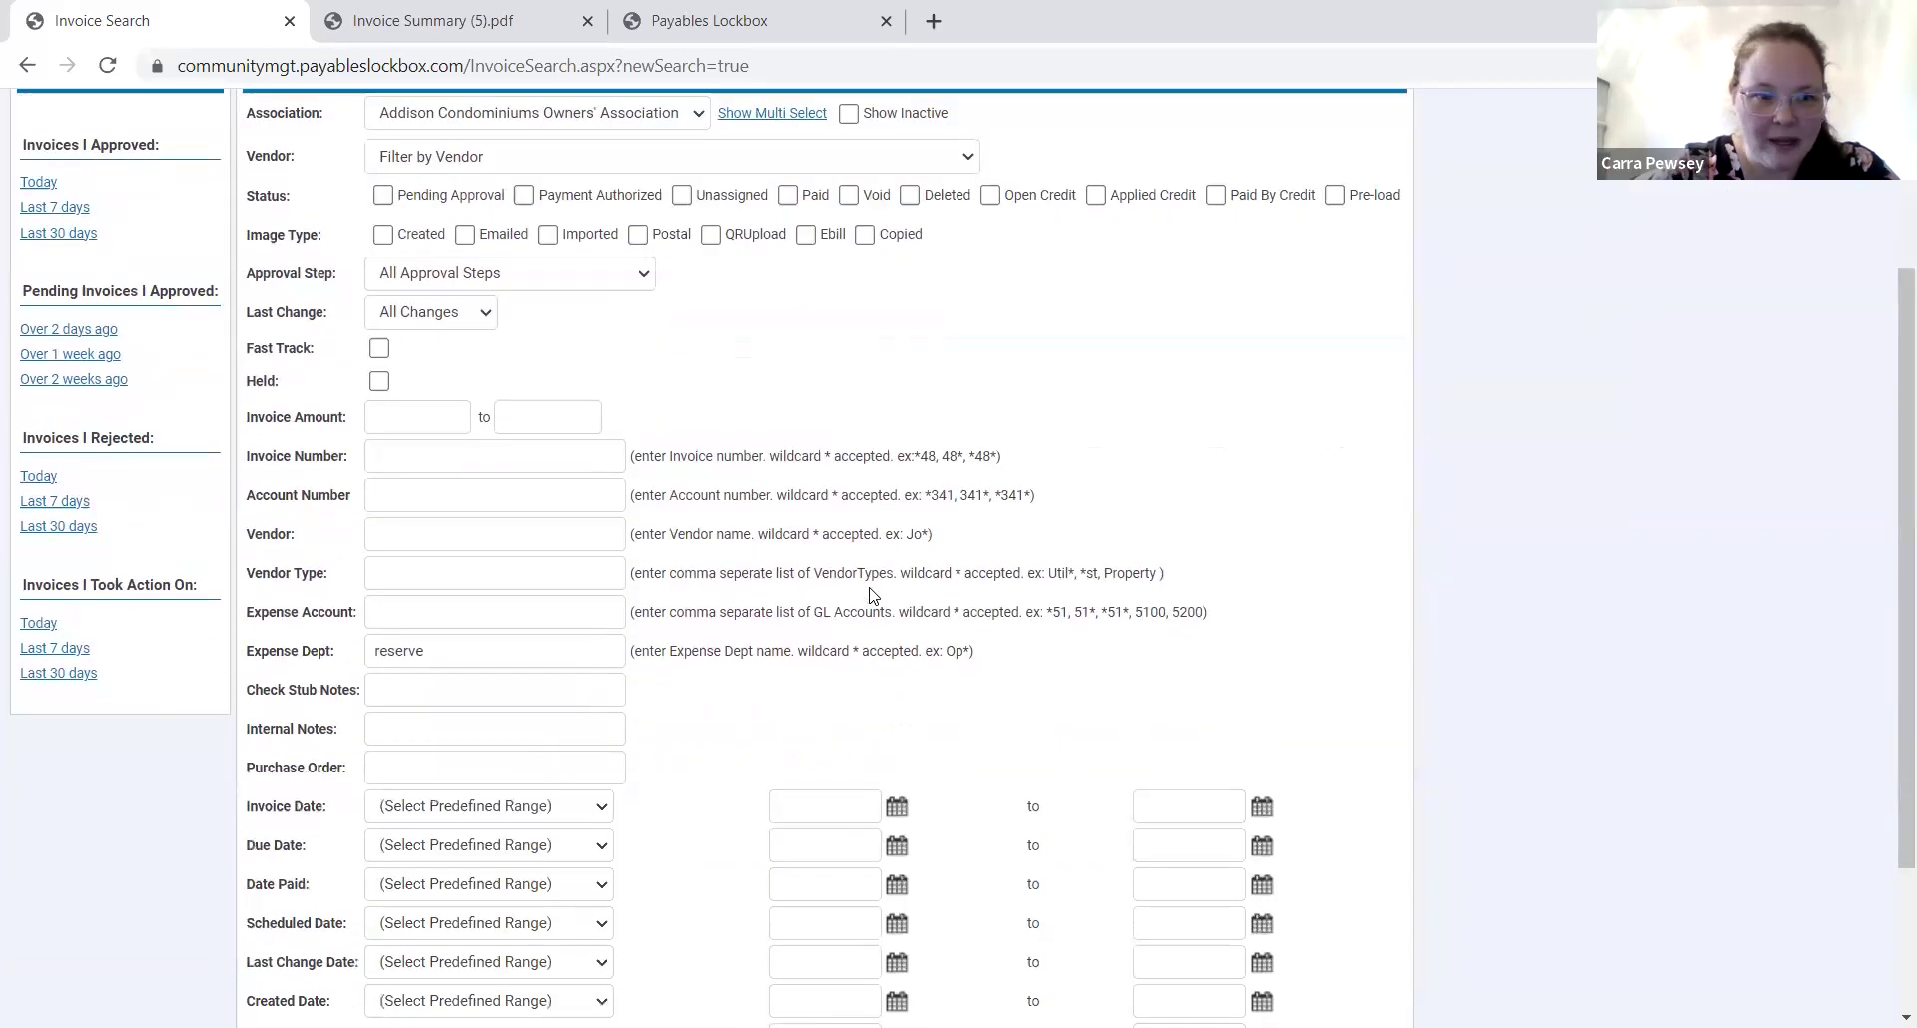
{"action": "scroll", "coordinate": [871, 595], "scroll_direction": "up", "scroll_amount": 1}
{"action": "scroll", "coordinate": [871, 595], "scroll_direction": "up", "scroll_amount": 1}
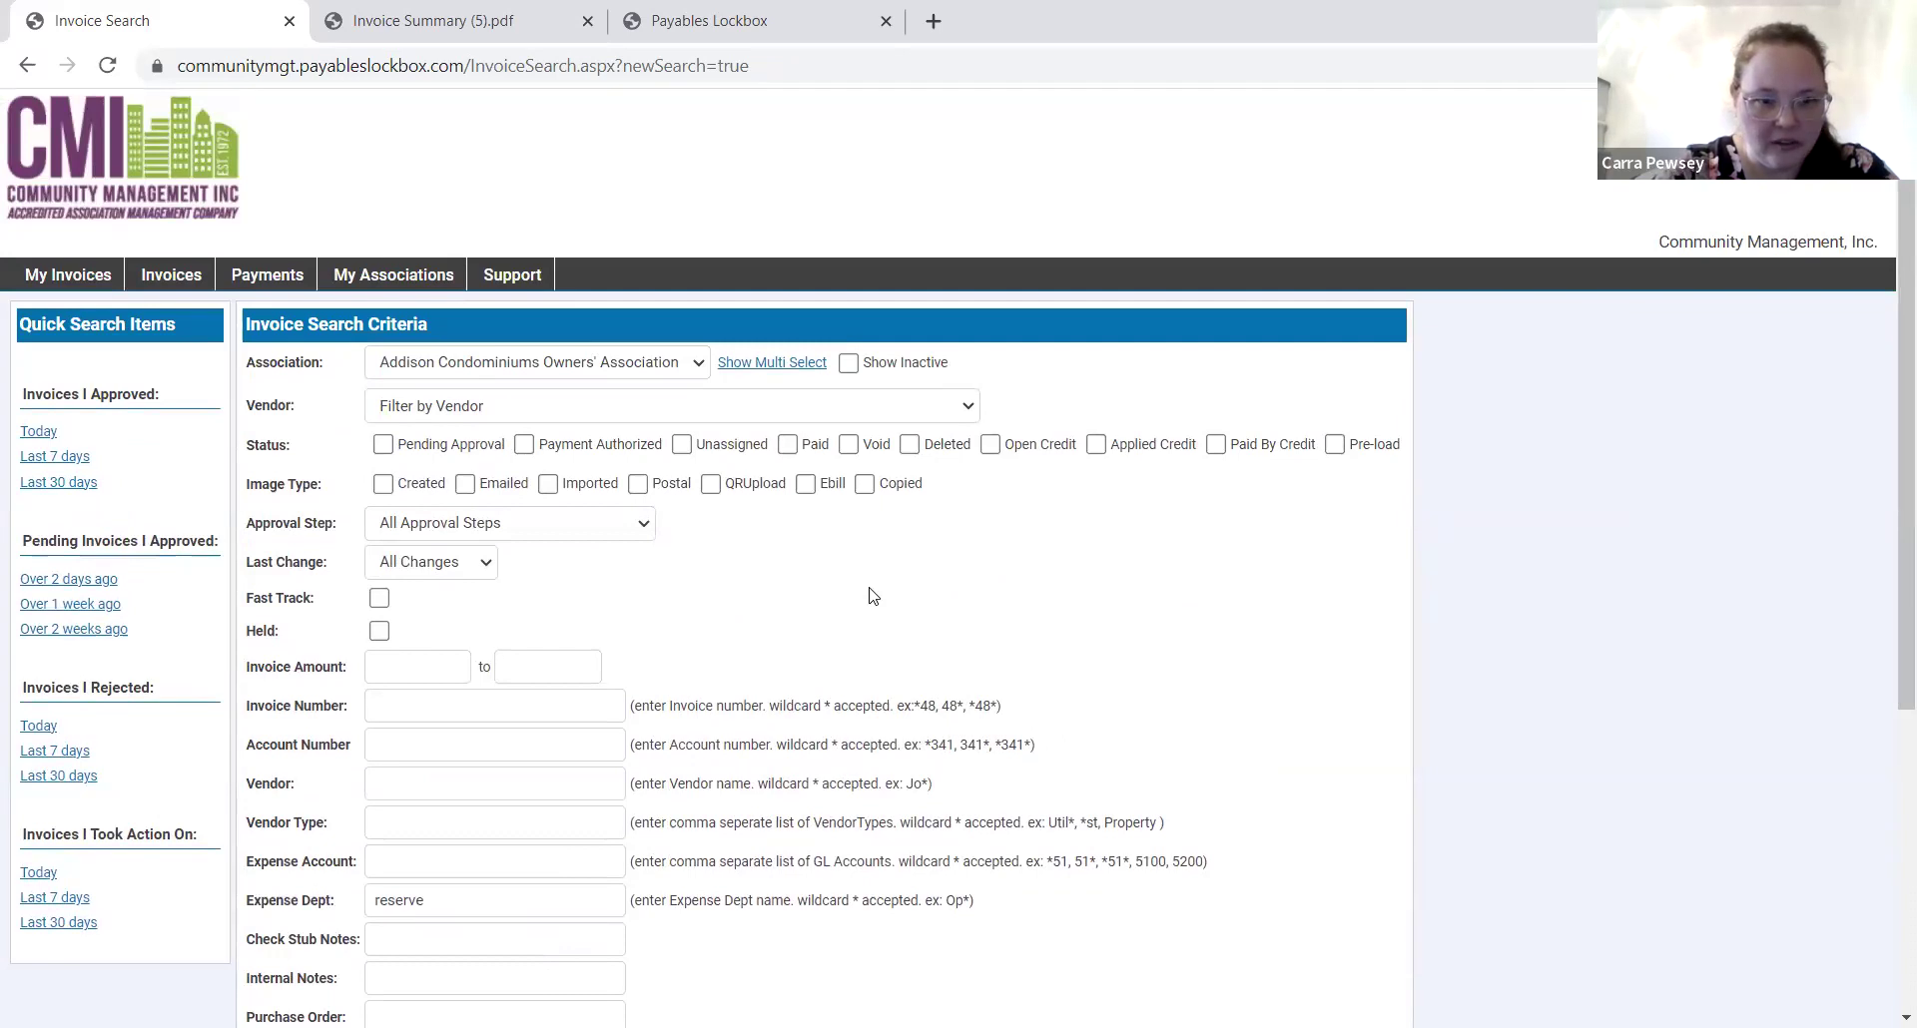
{"action": "scroll", "coordinate": [446, 519], "scroll_direction": "down", "scroll_amount": 4}
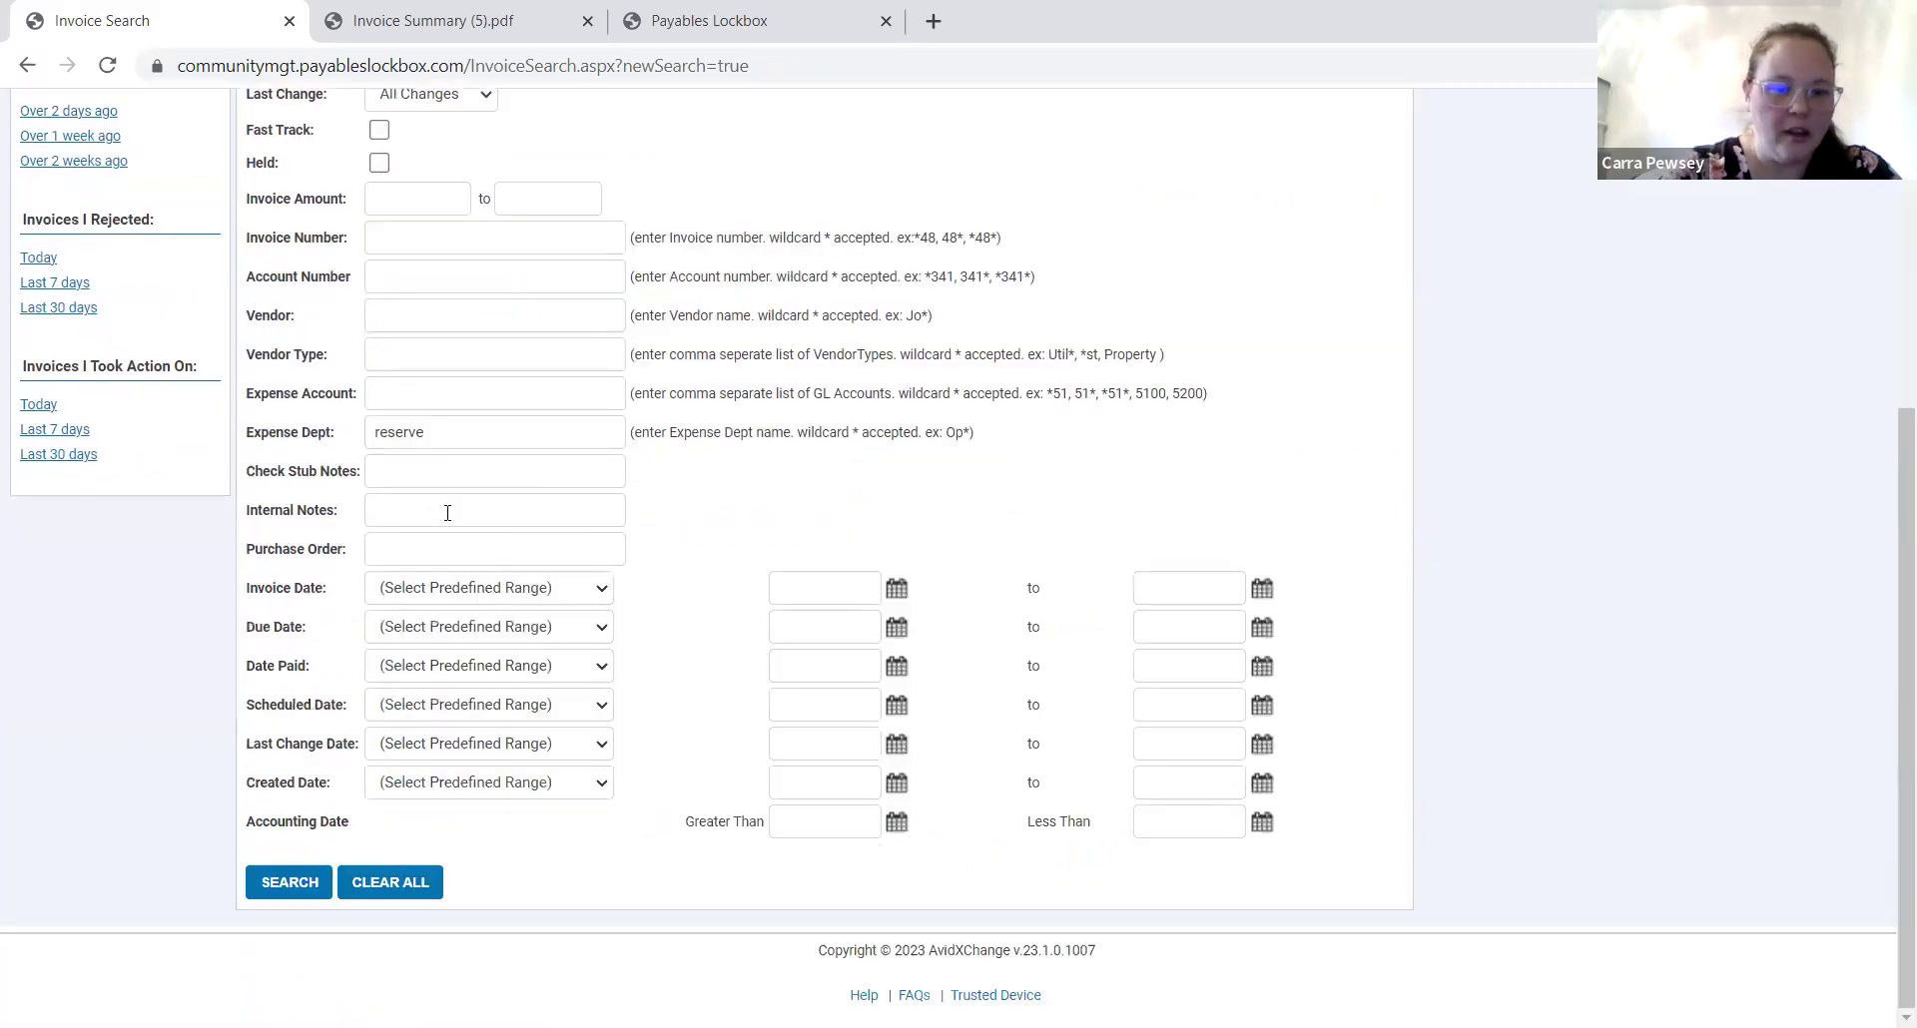
{"action": "scroll", "coordinate": [446, 519], "scroll_direction": "up", "scroll_amount": 5}
{"action": "scroll", "coordinate": [441, 759], "scroll_direction": "down", "scroll_amount": 5}
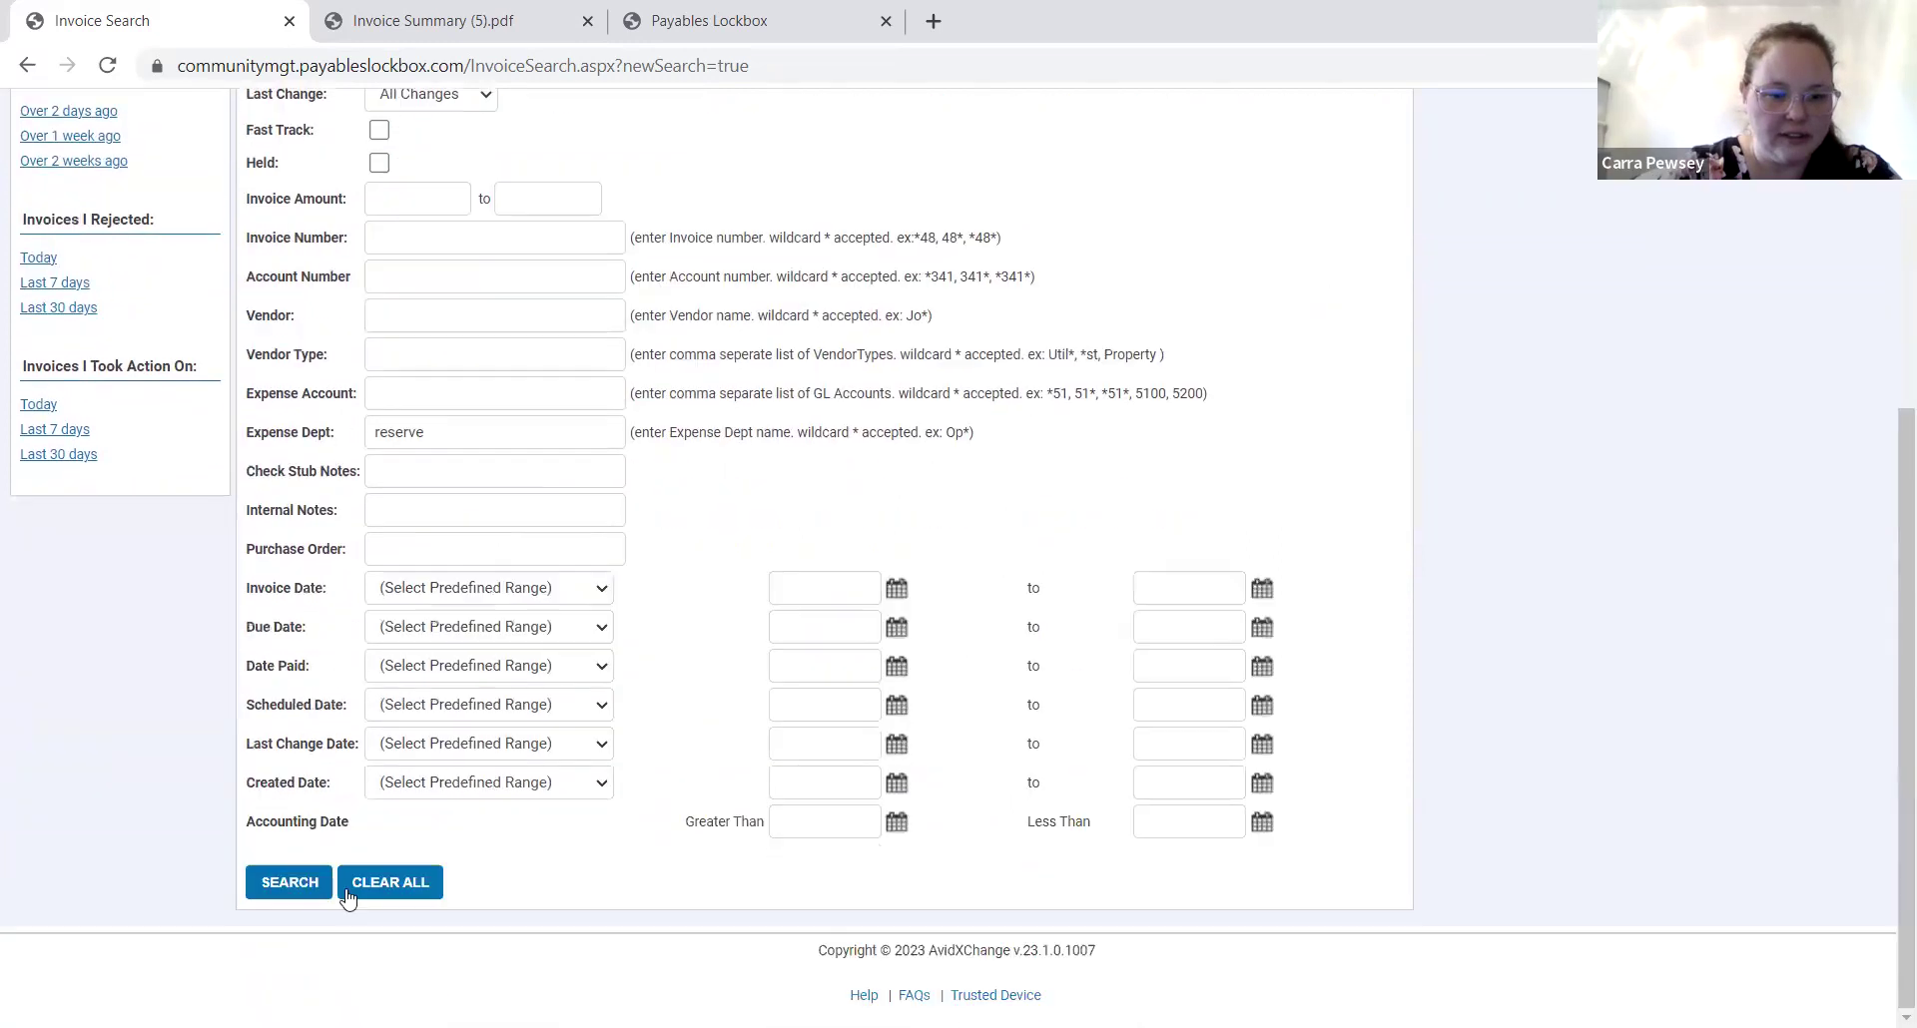
{"action": "left_click", "coordinate": [316, 879]}
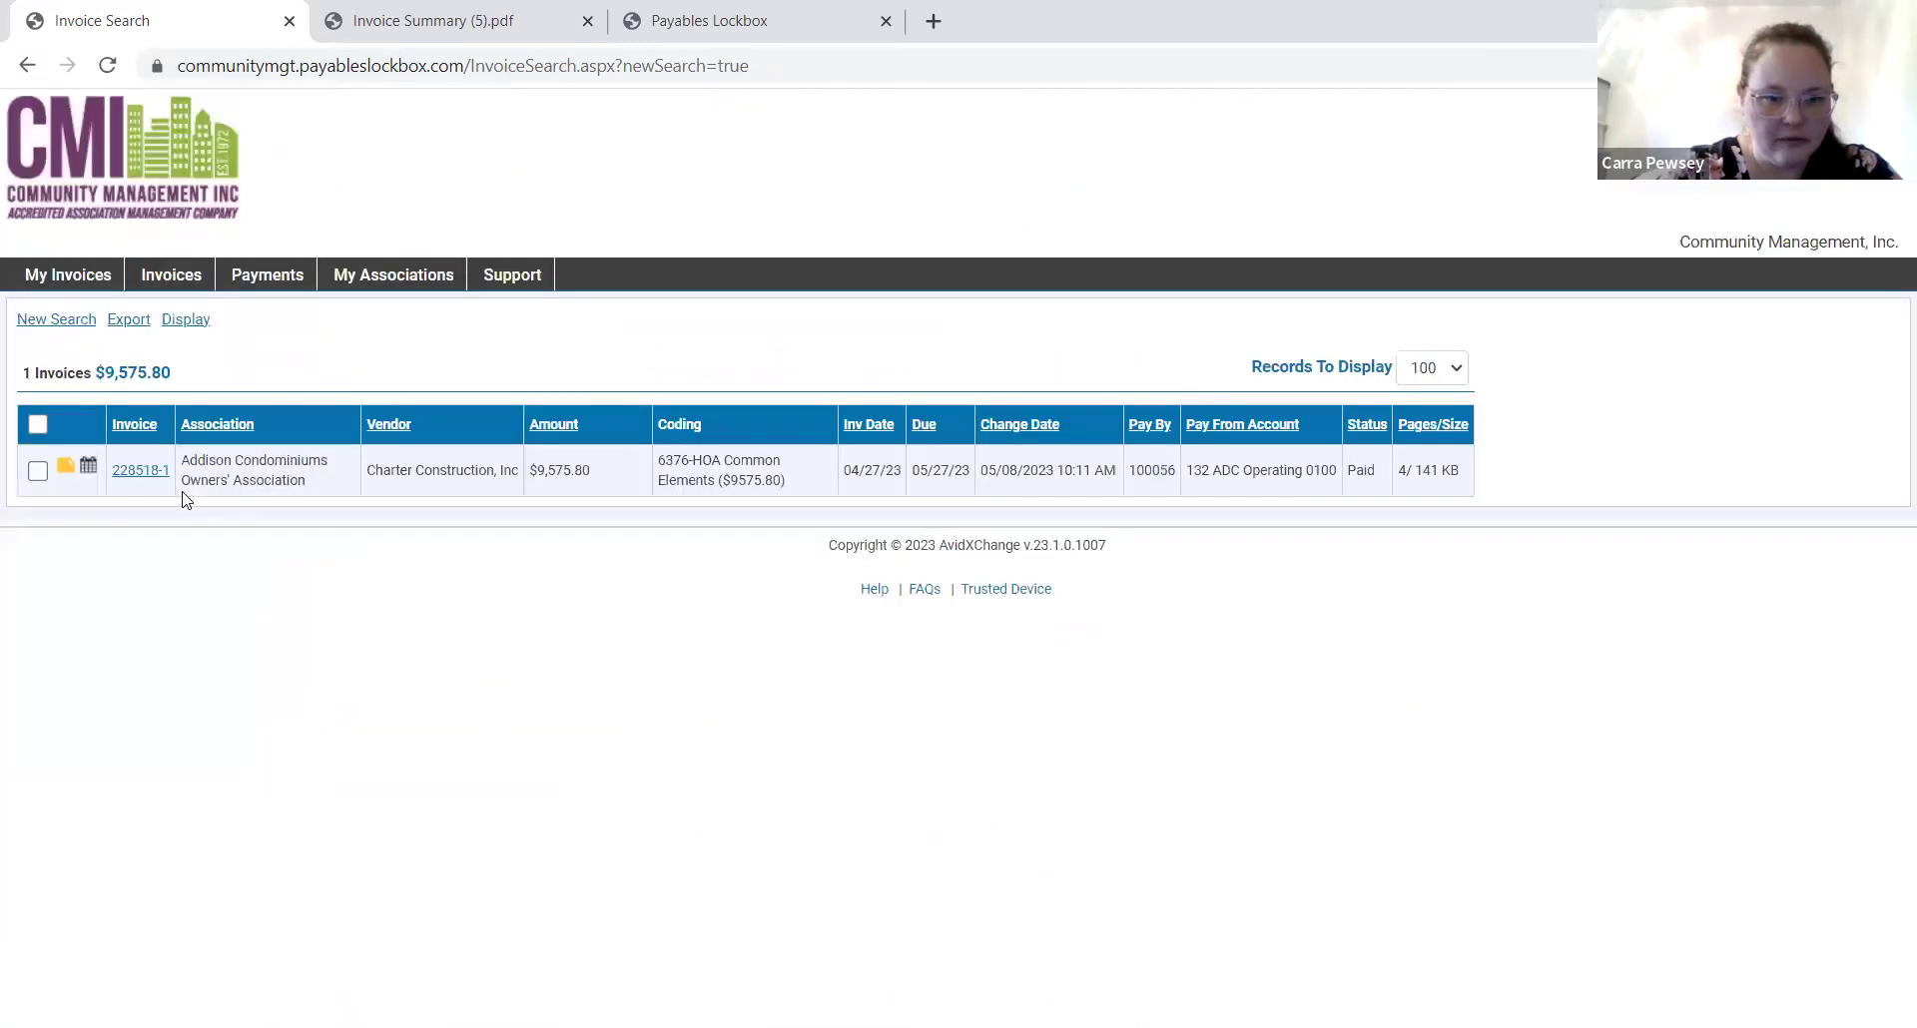
Open invoice 228518-1's details, then go to the My Invoices list.
{"action": "left_click", "coordinate": [155, 476]}
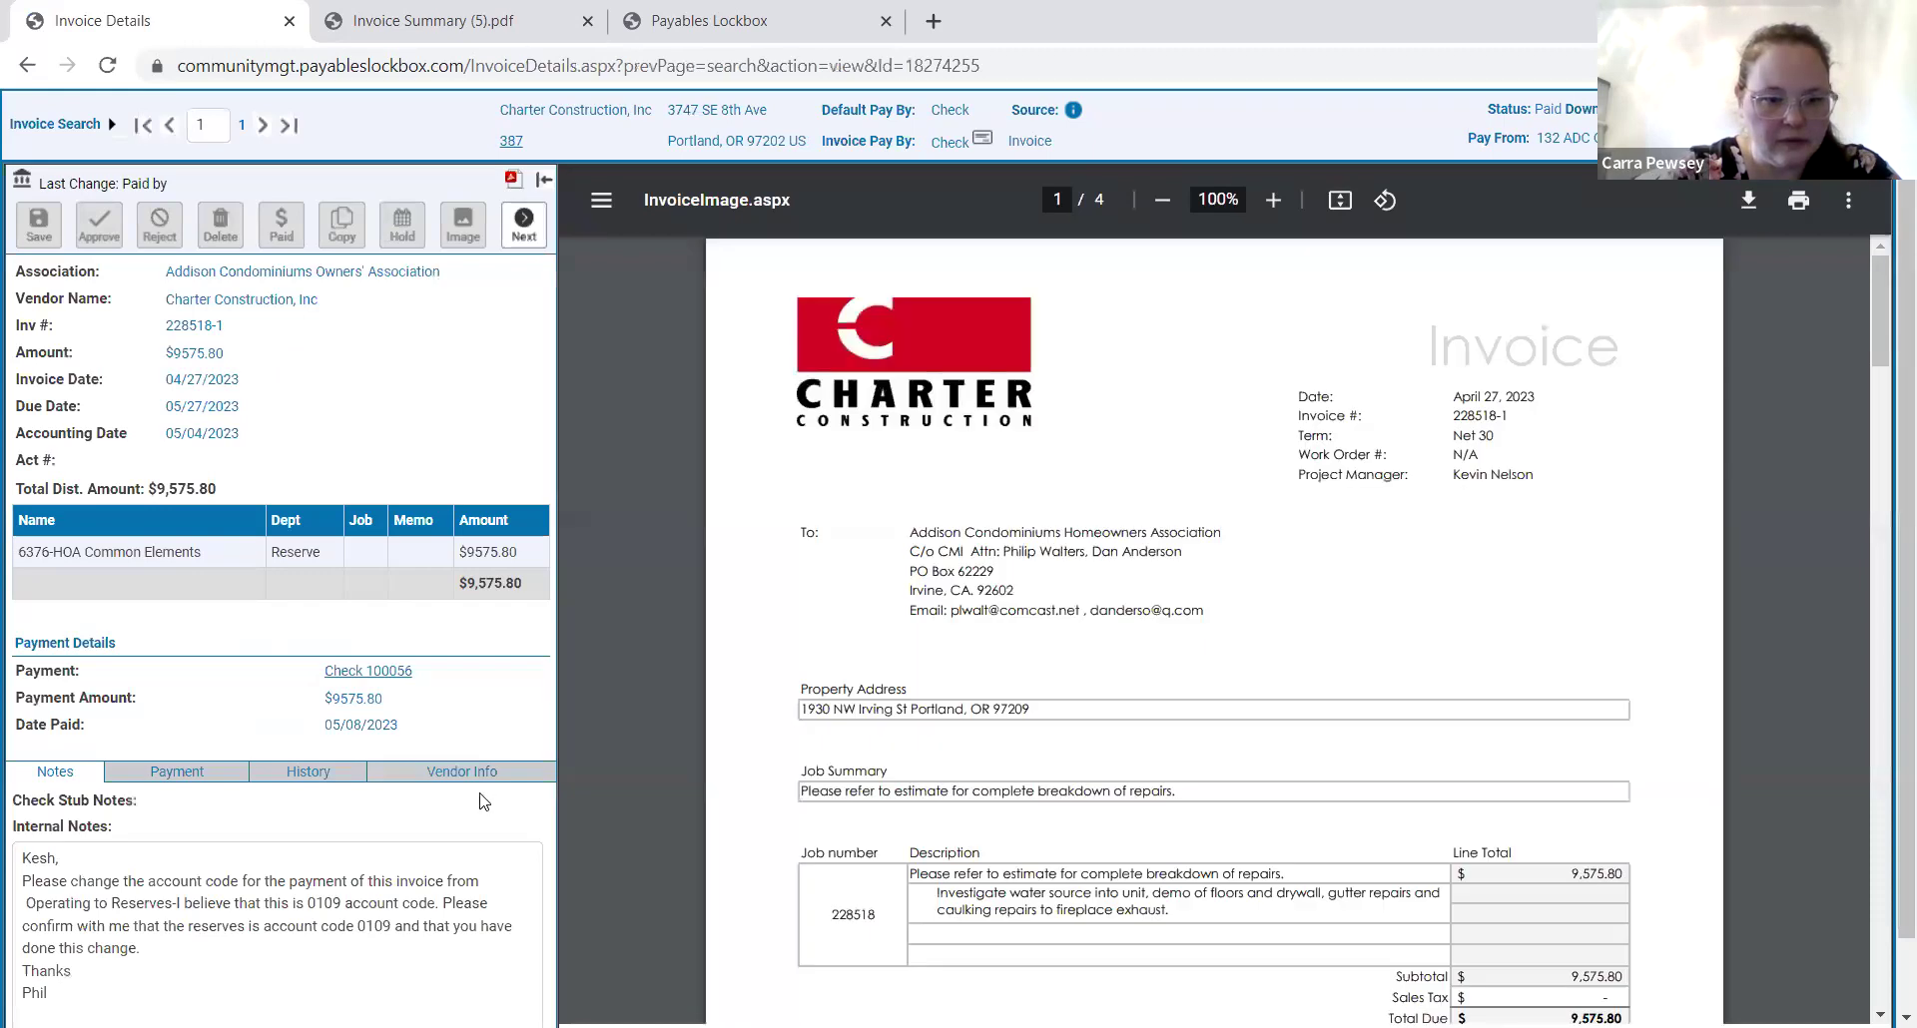
{"action": "scroll", "coordinate": [477, 793], "scroll_direction": "down", "scroll_amount": 1}
{"action": "scroll", "coordinate": [429, 800], "scroll_direction": "up", "scroll_amount": 1}
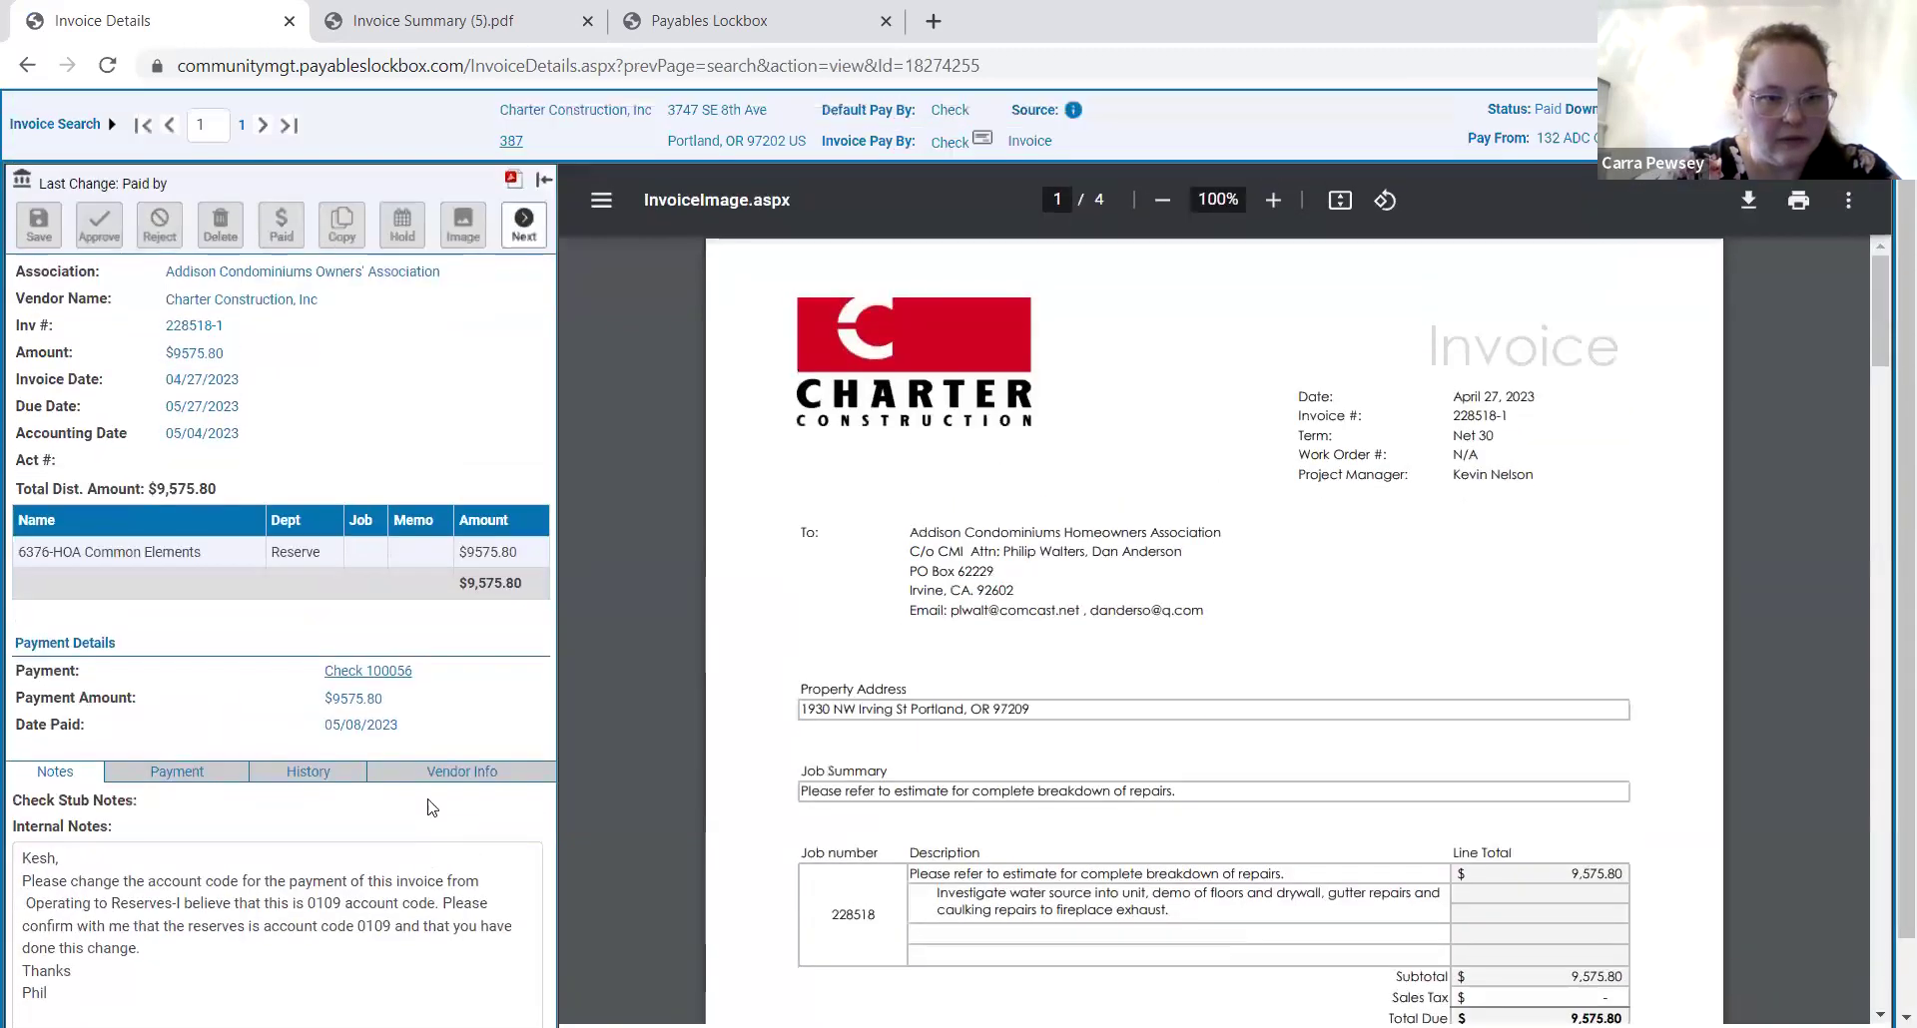
{"action": "mouse_move", "coordinate": [112, 123]}
{"action": "left_click", "coordinate": [170, 130]}
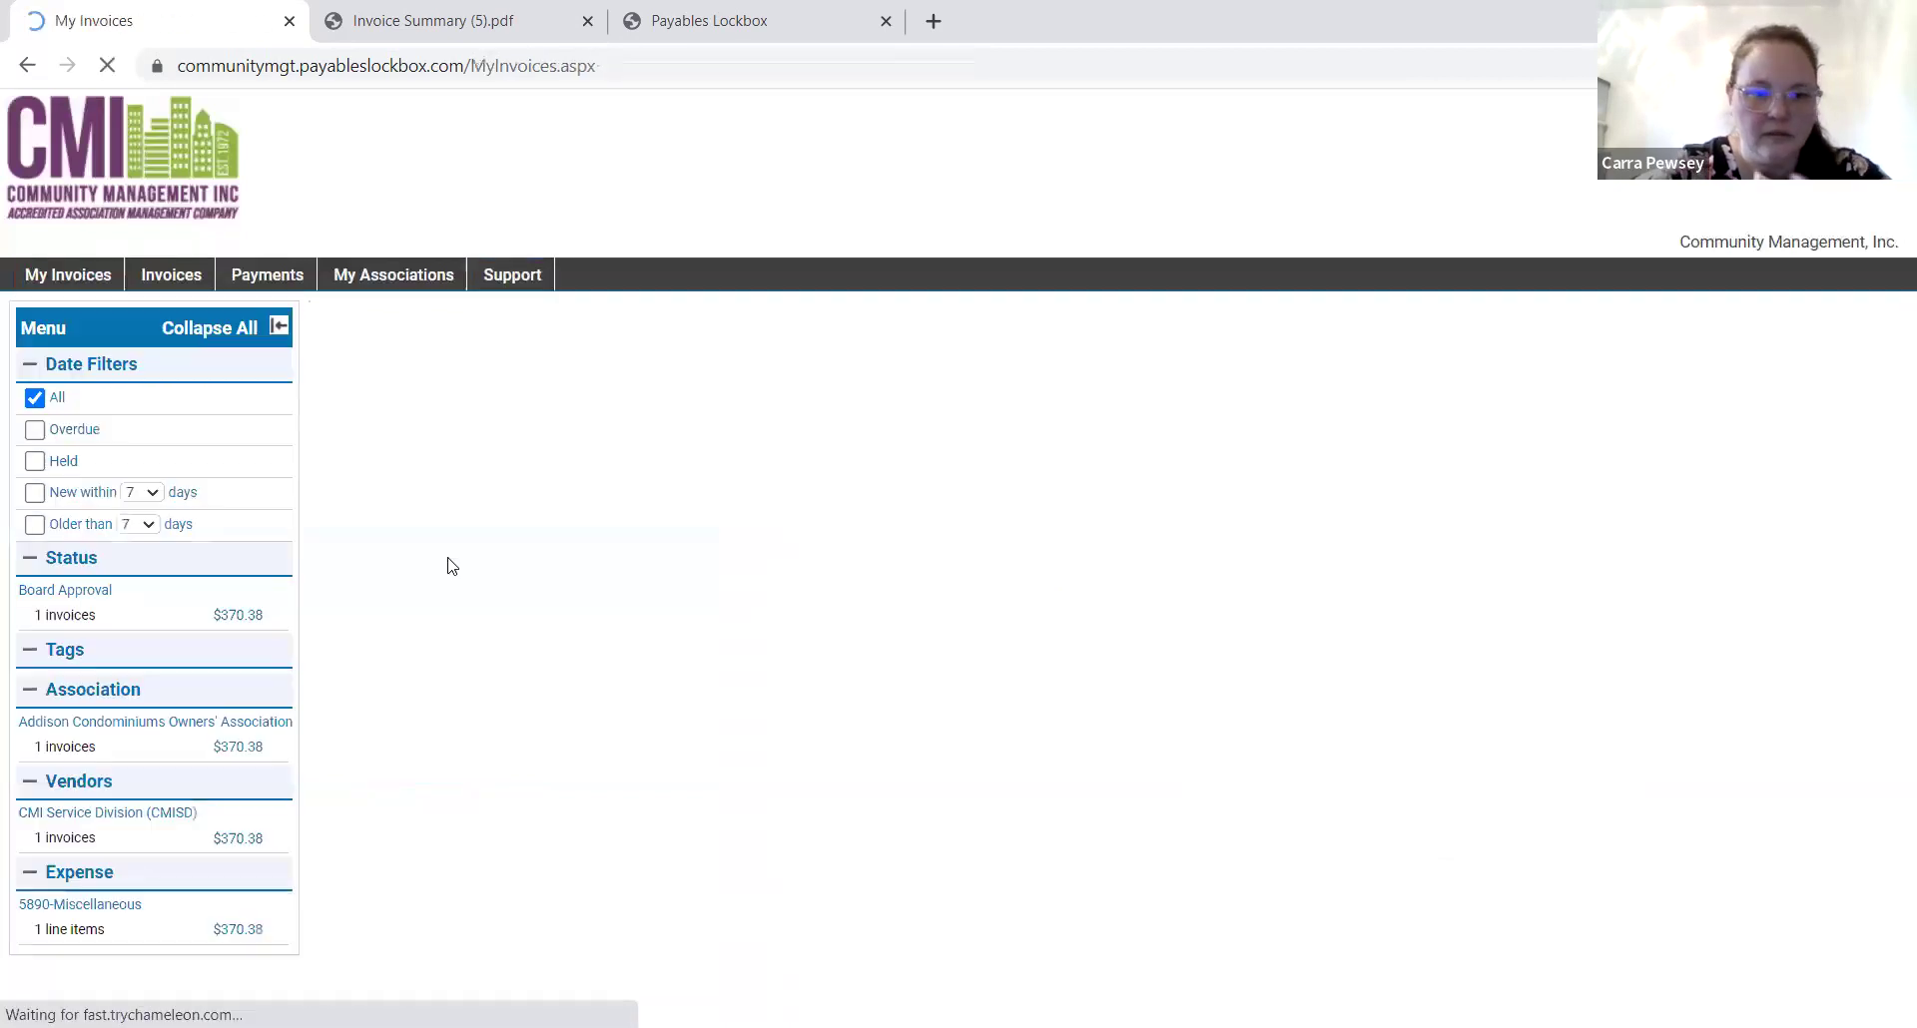
{"action": "mouse_move", "coordinate": [432, 499]}
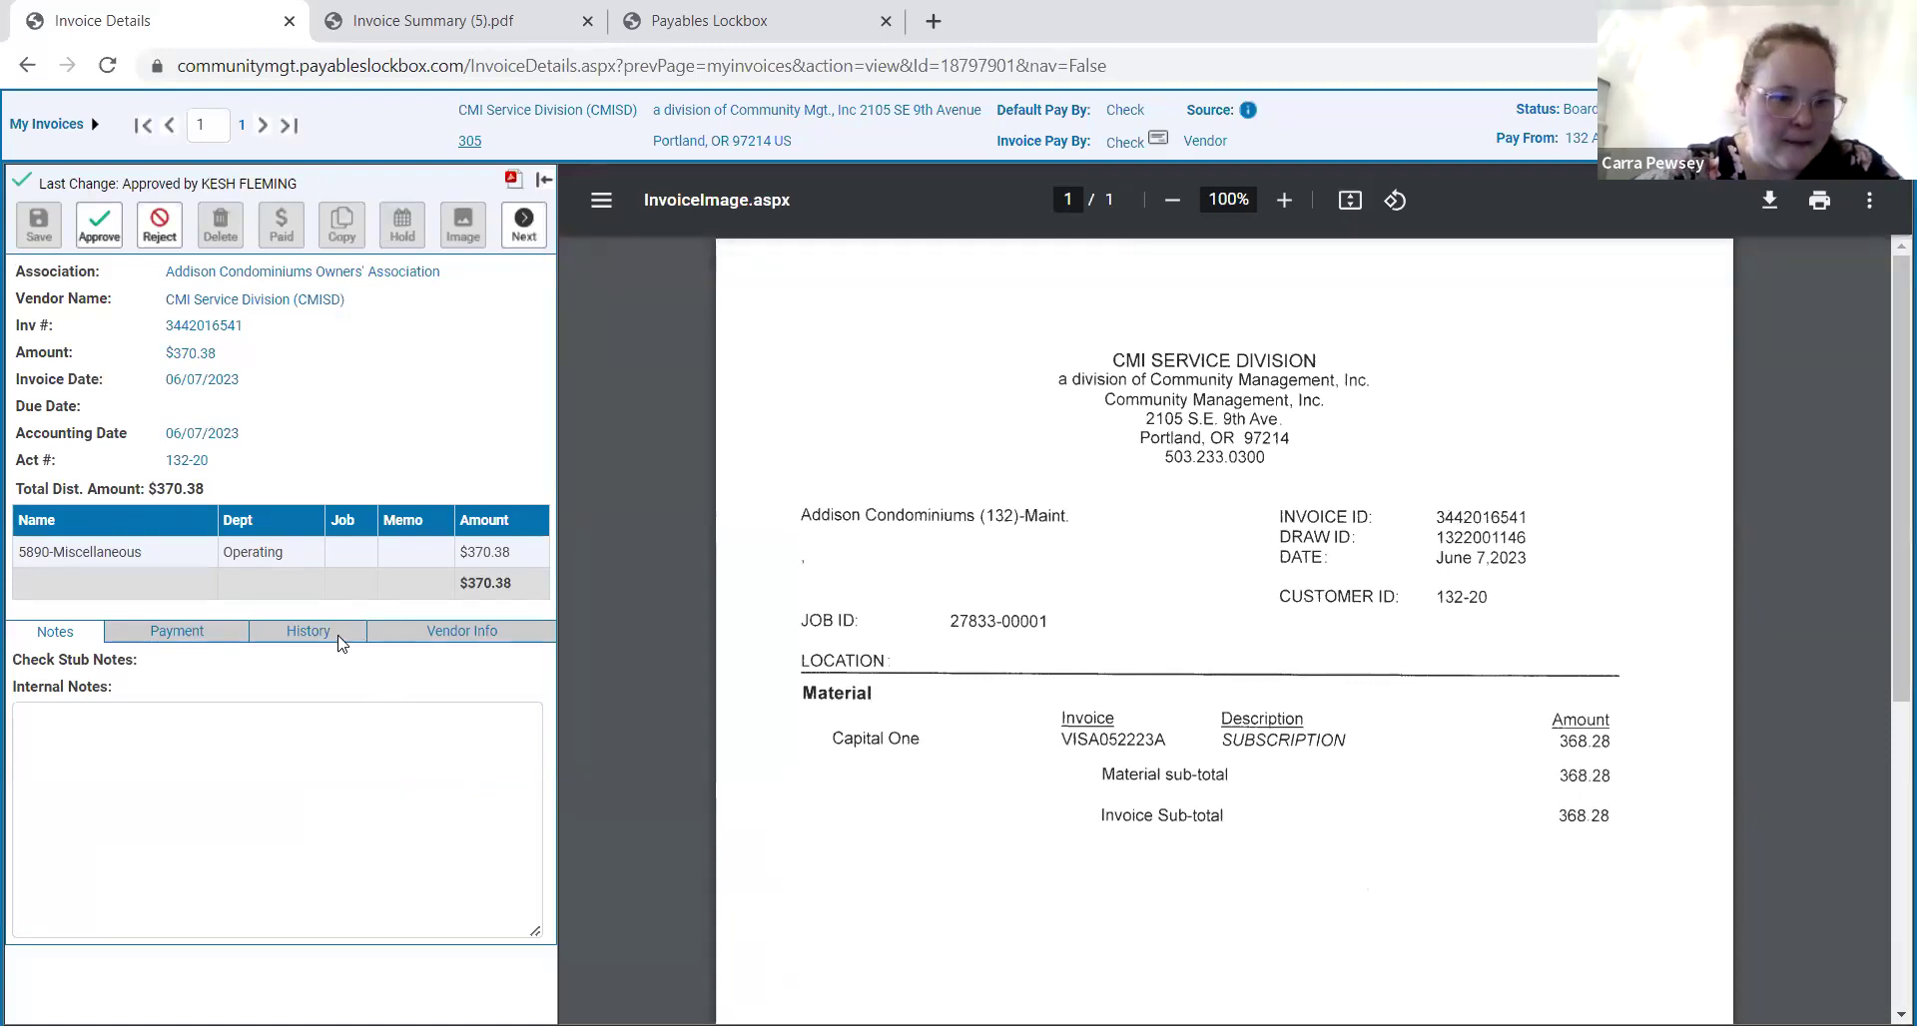
{"action": "left_click", "coordinate": [307, 632]}
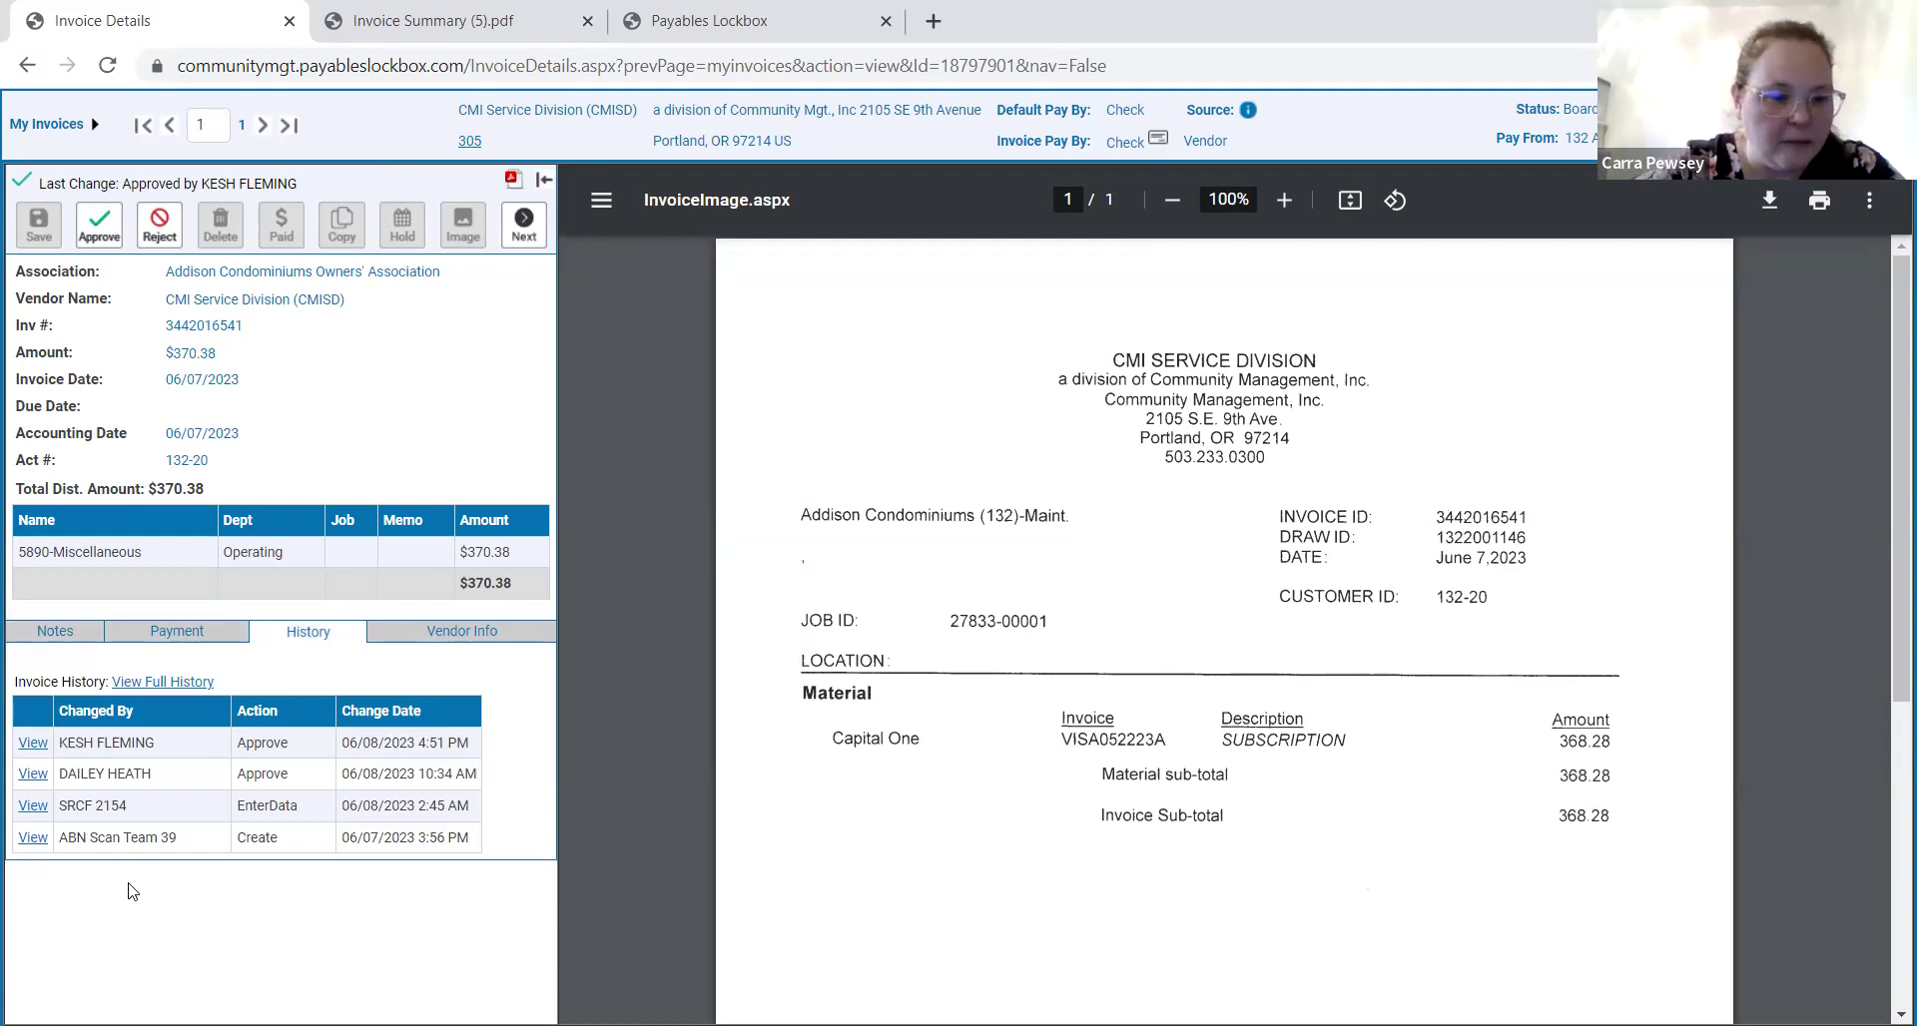
{"action": "left_click_drag", "start_coordinate": [526, 852], "coordinate": [18, 708]}
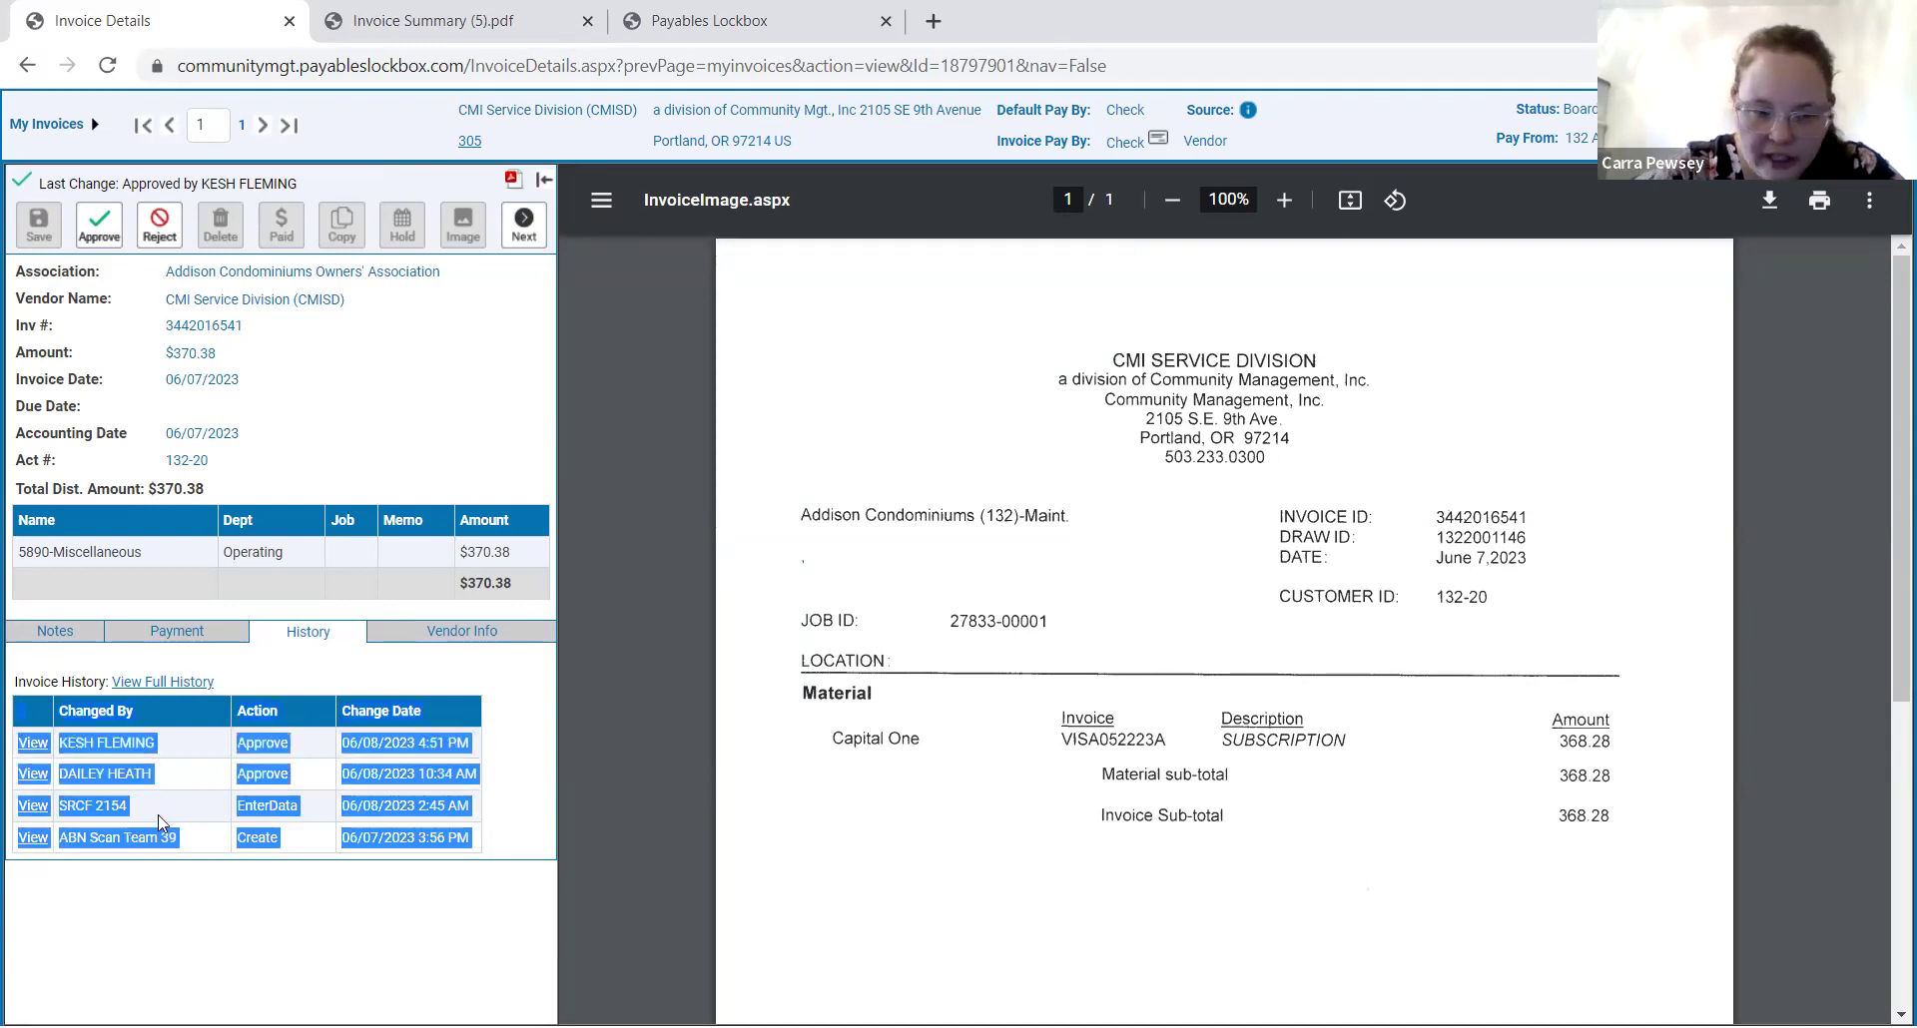
{"action": "left_click", "coordinate": [167, 880]}
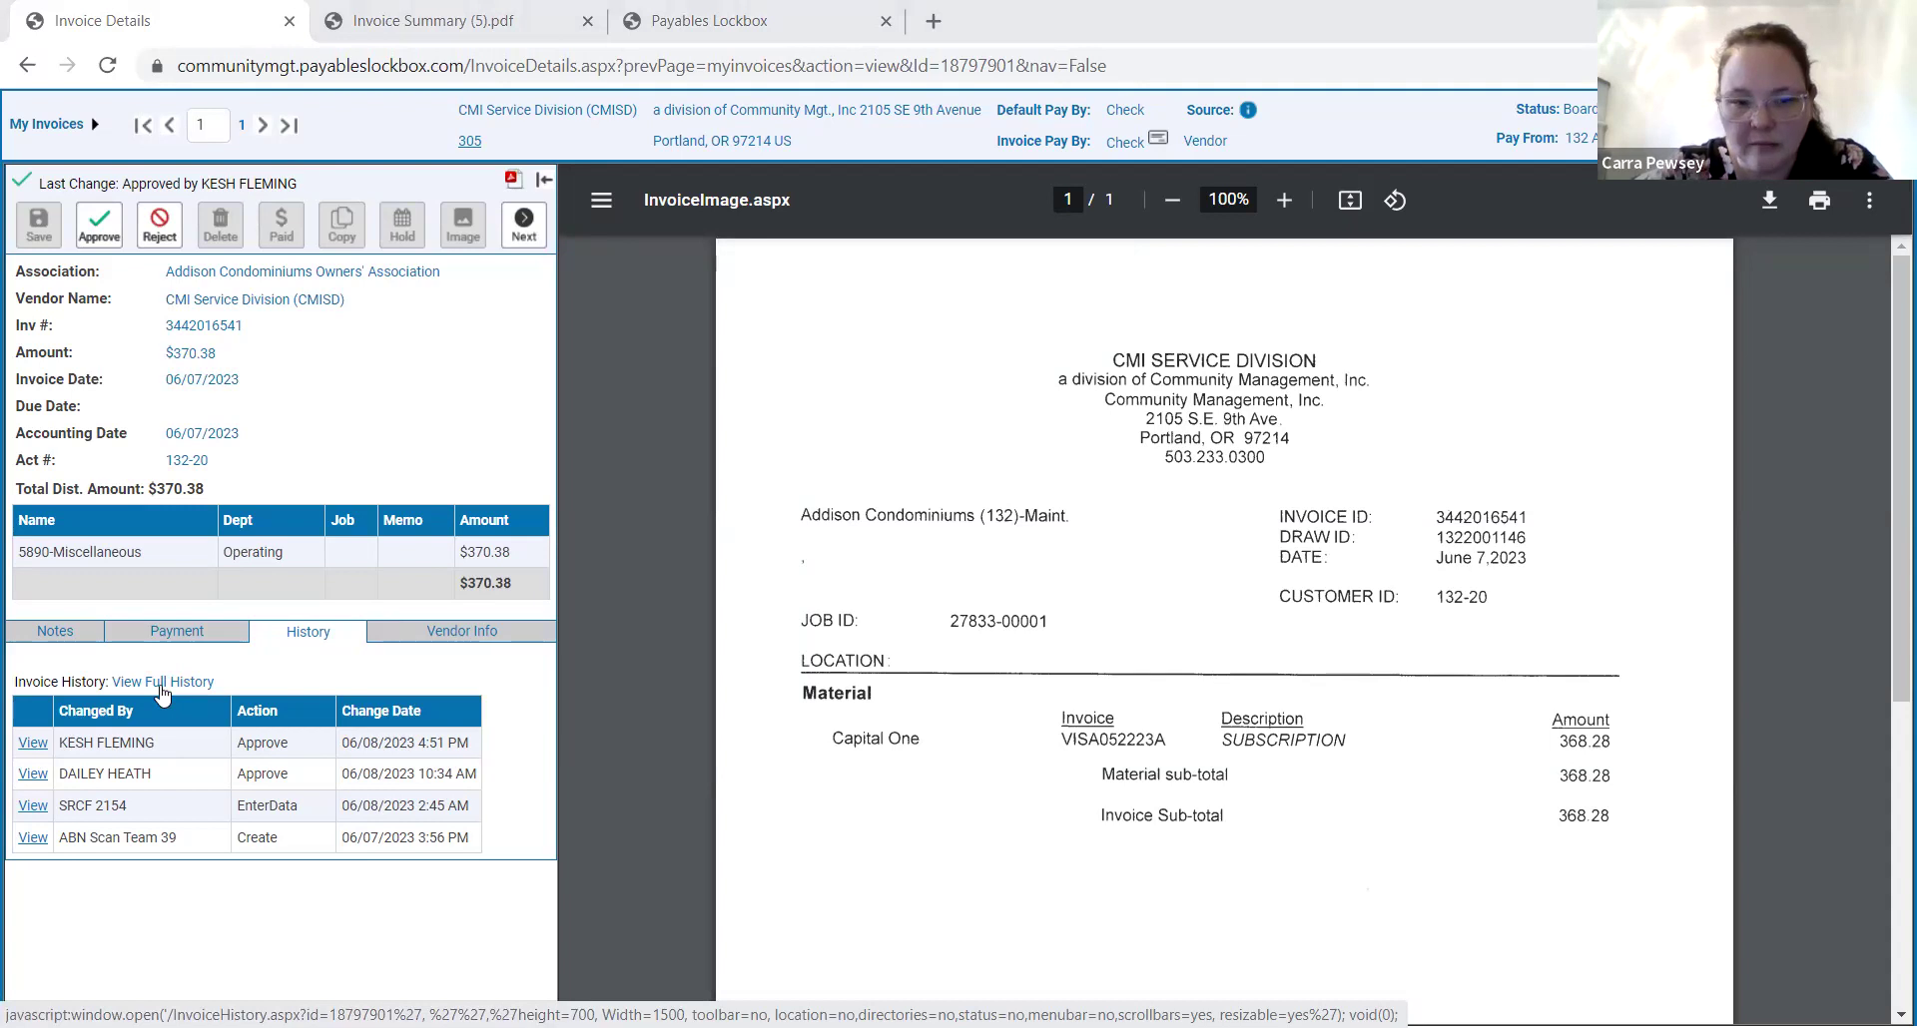
{"action": "left_click", "coordinate": [163, 687]}
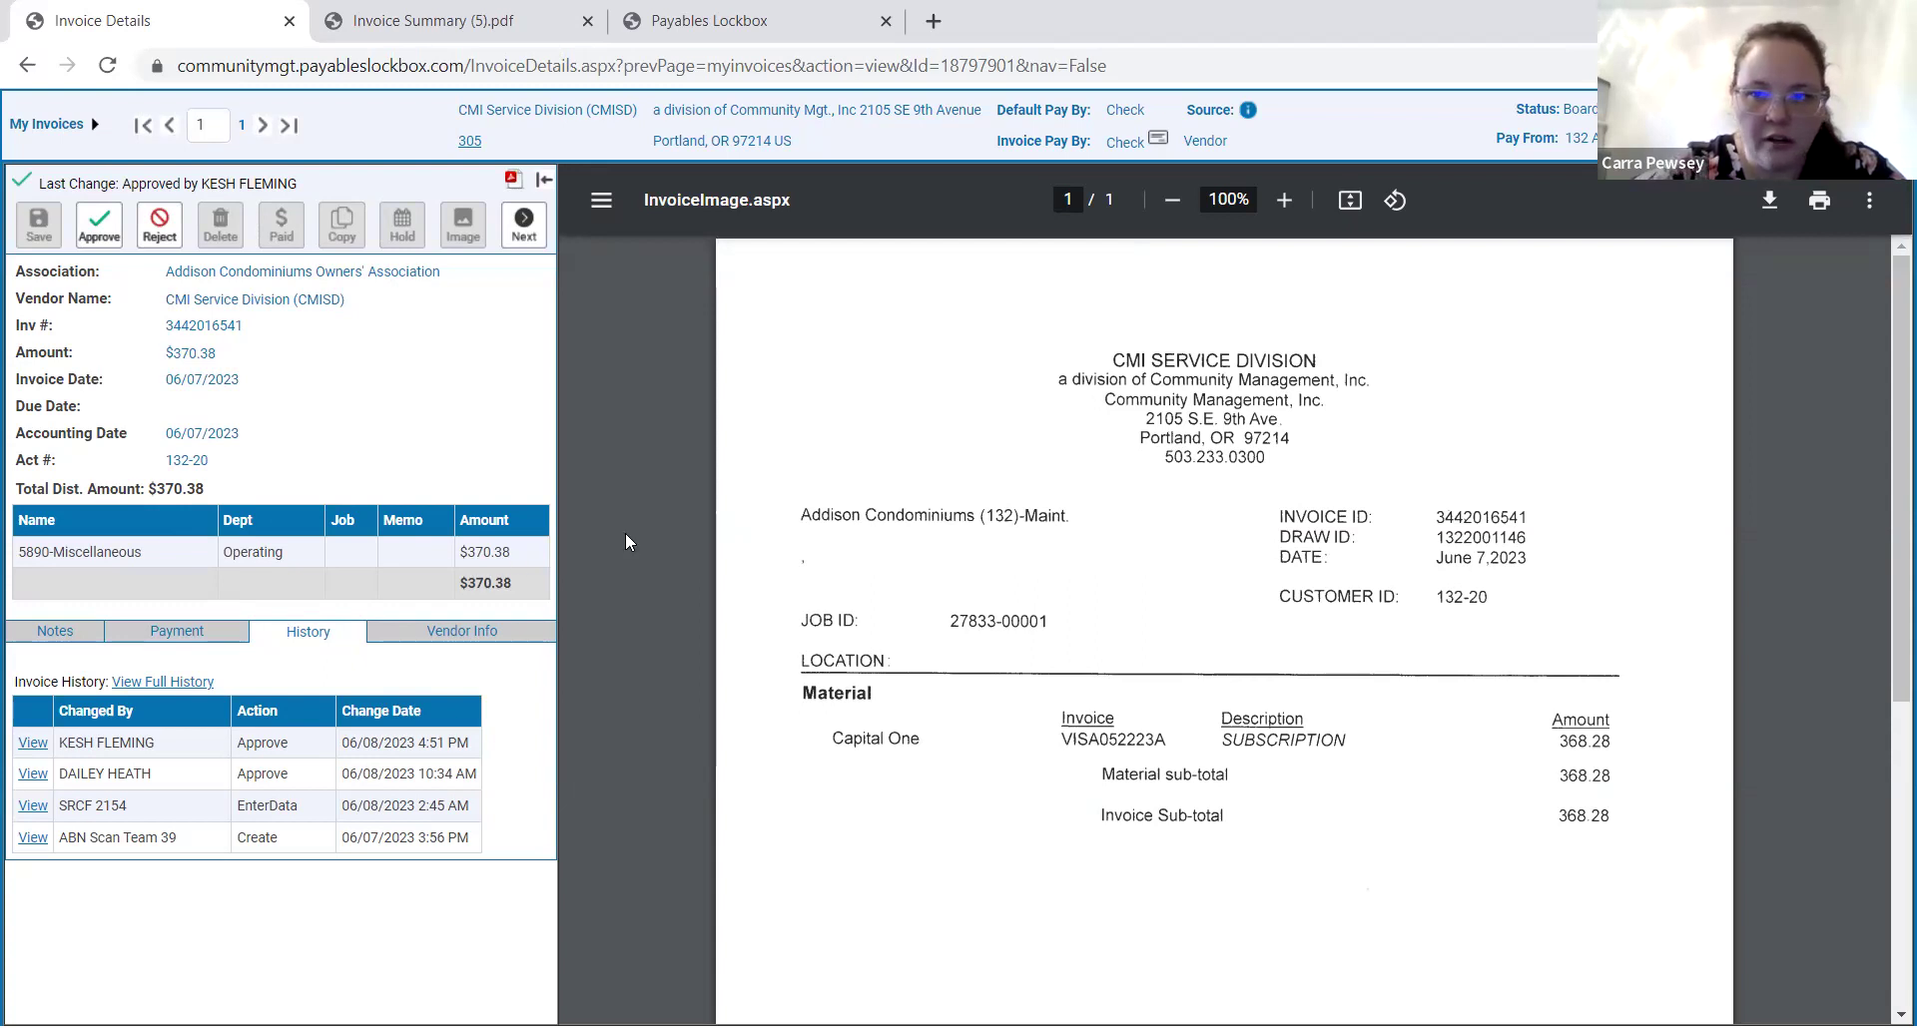
Return to My Invoices and open a blank Invoice Search form from the Invoices menu.
{"action": "left_click", "coordinate": [46, 127]}
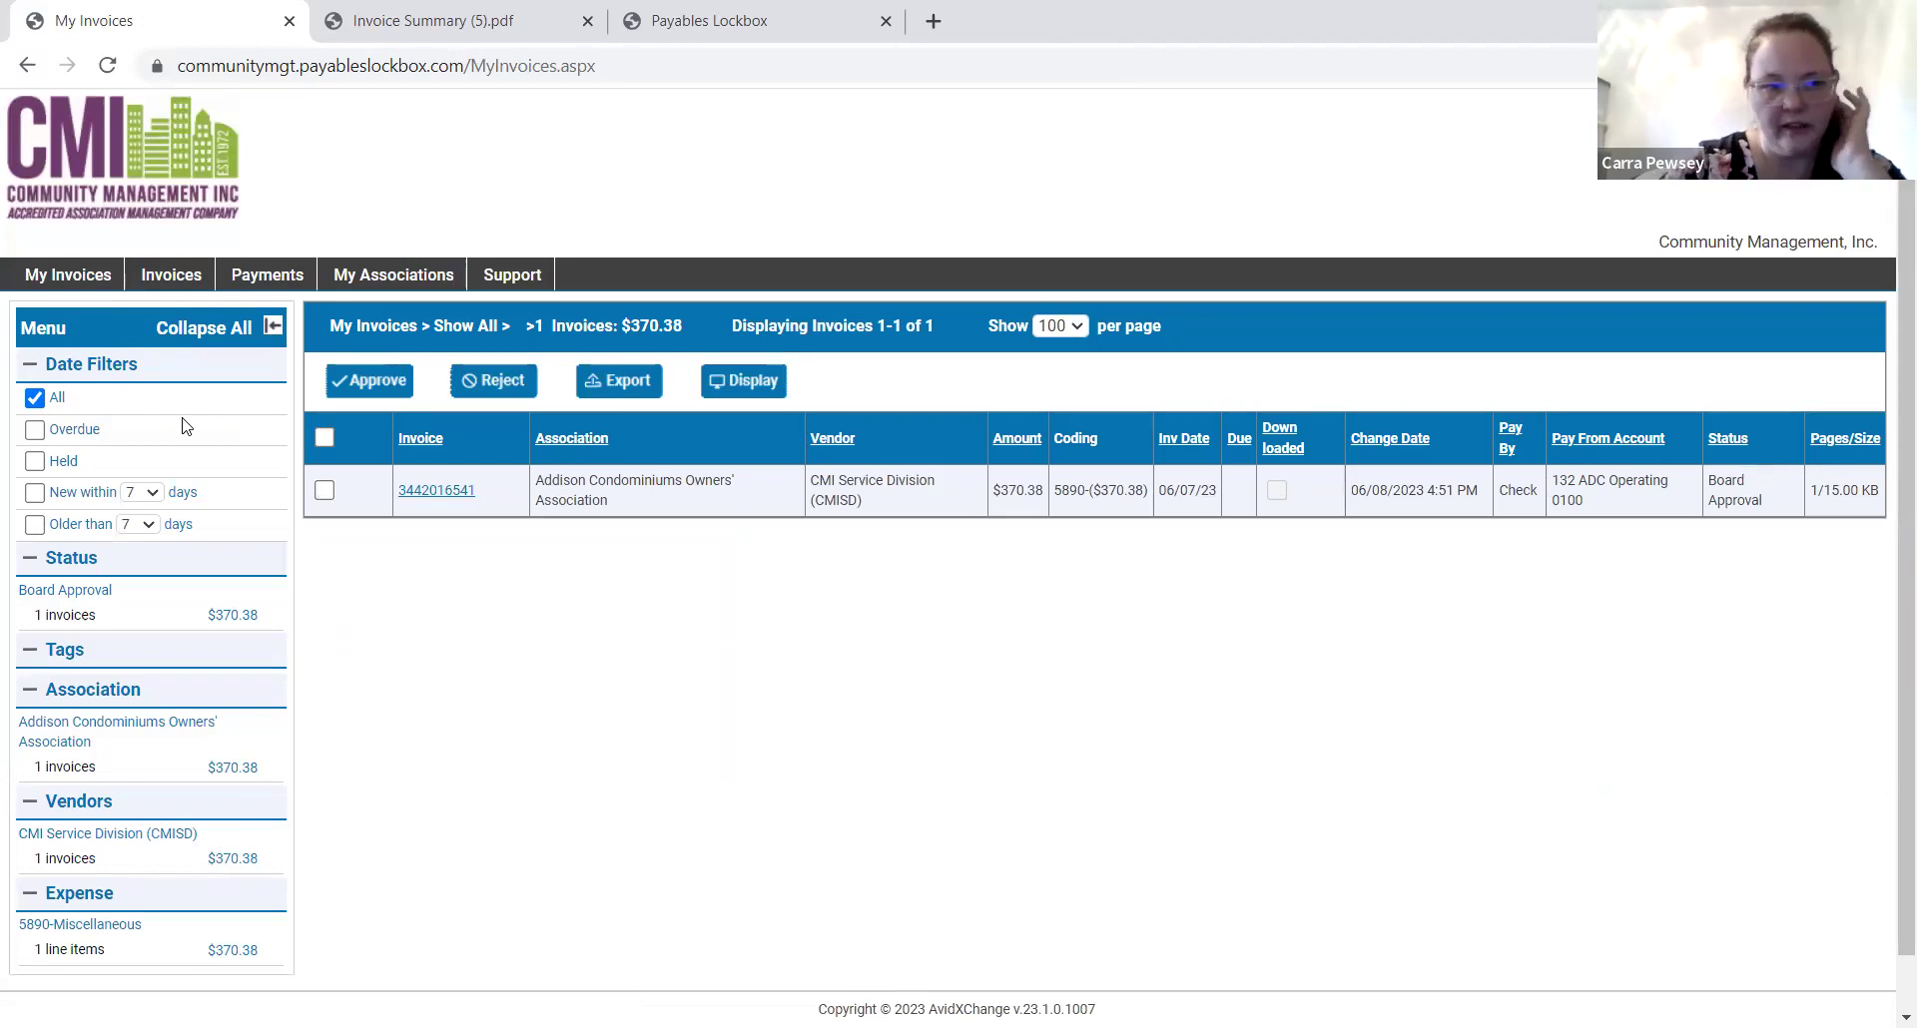
{"action": "mouse_move", "coordinate": [171, 278]}
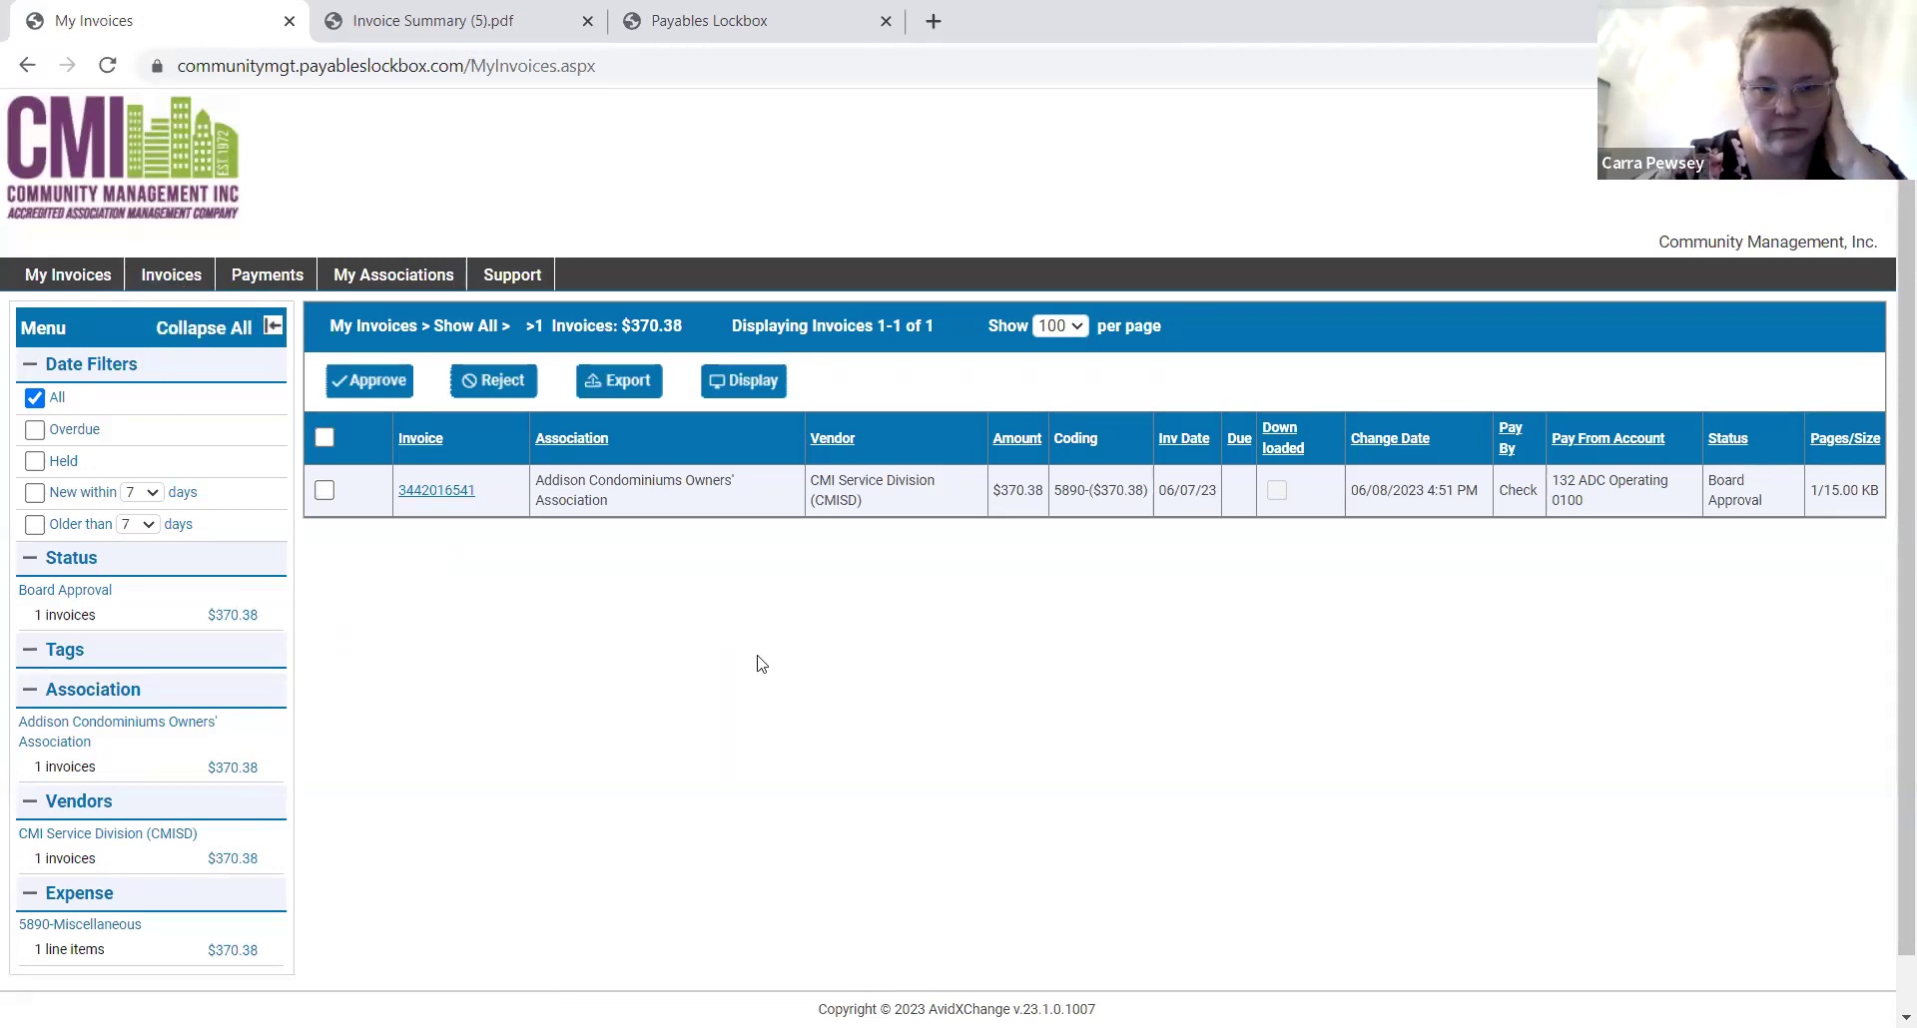
{"action": "left_click", "coordinate": [168, 311]}
{"action": "scroll", "coordinate": [697, 599], "scroll_direction": "down", "scroll_amount": 5}
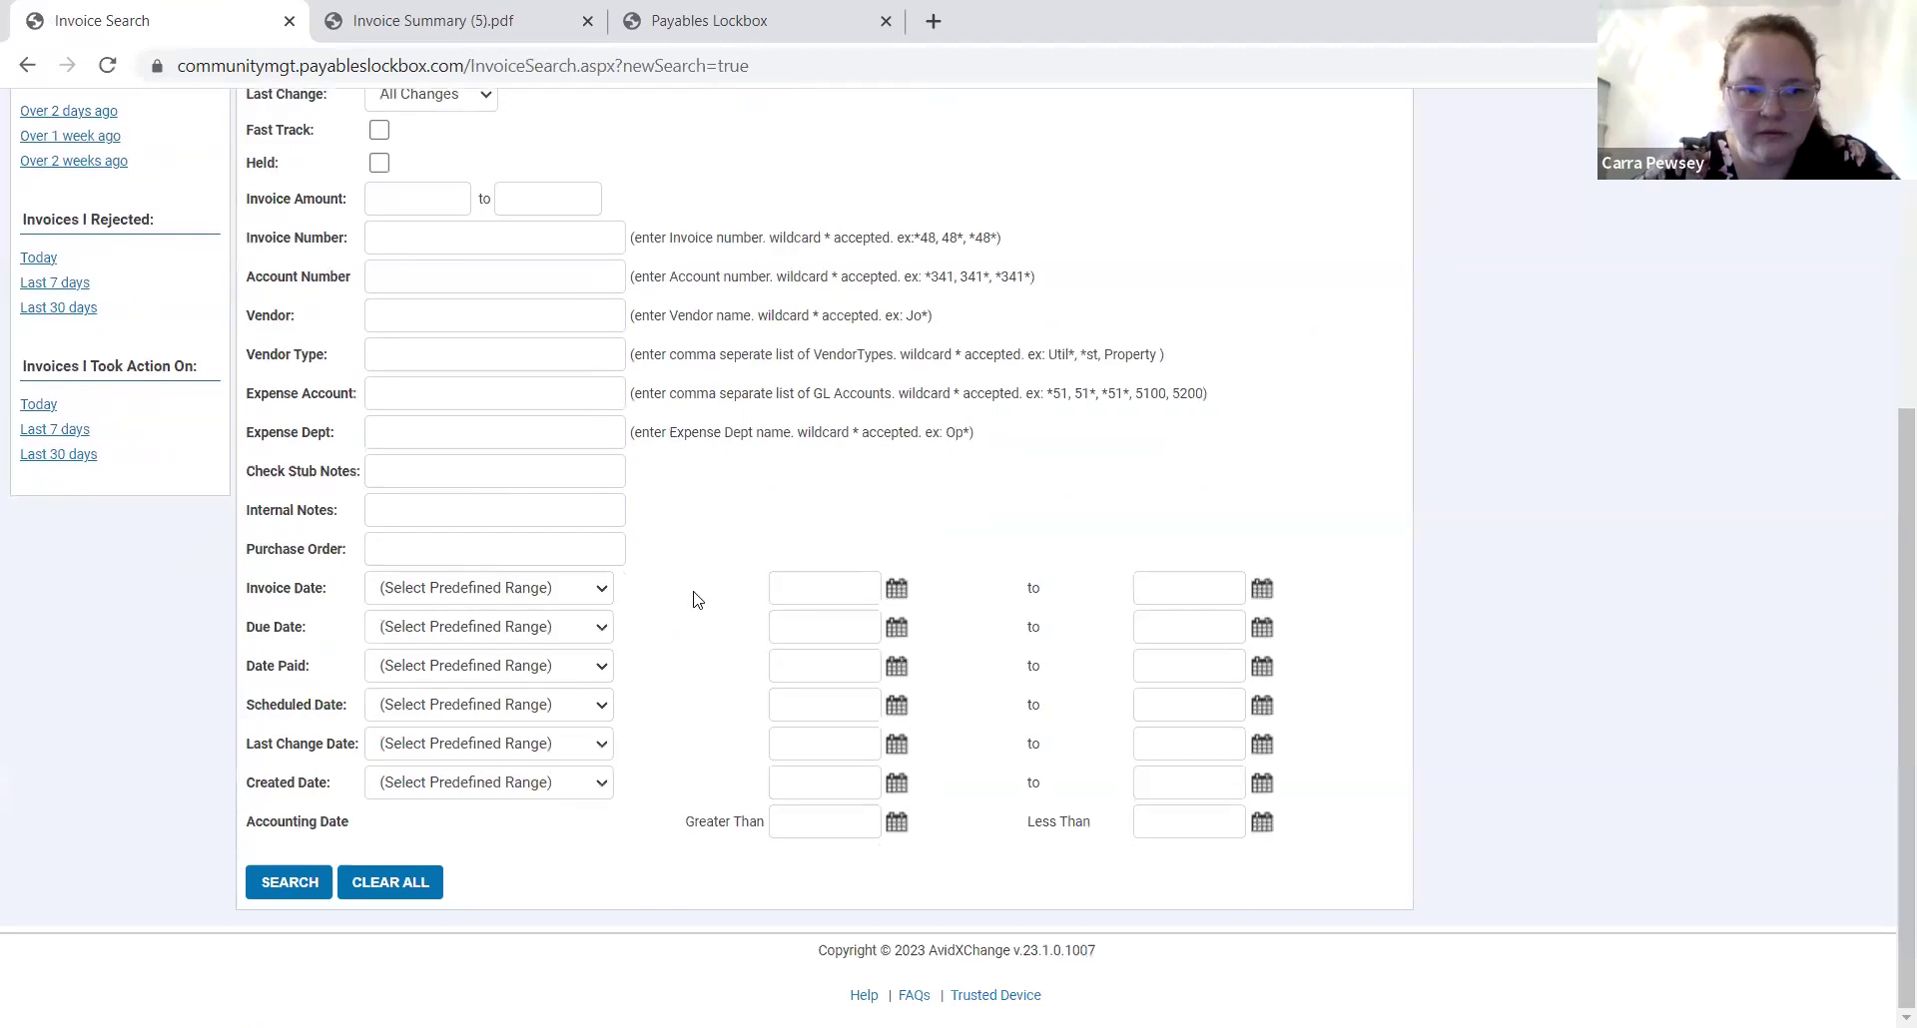
{"action": "scroll", "coordinate": [696, 599], "scroll_direction": "up", "scroll_amount": 4}
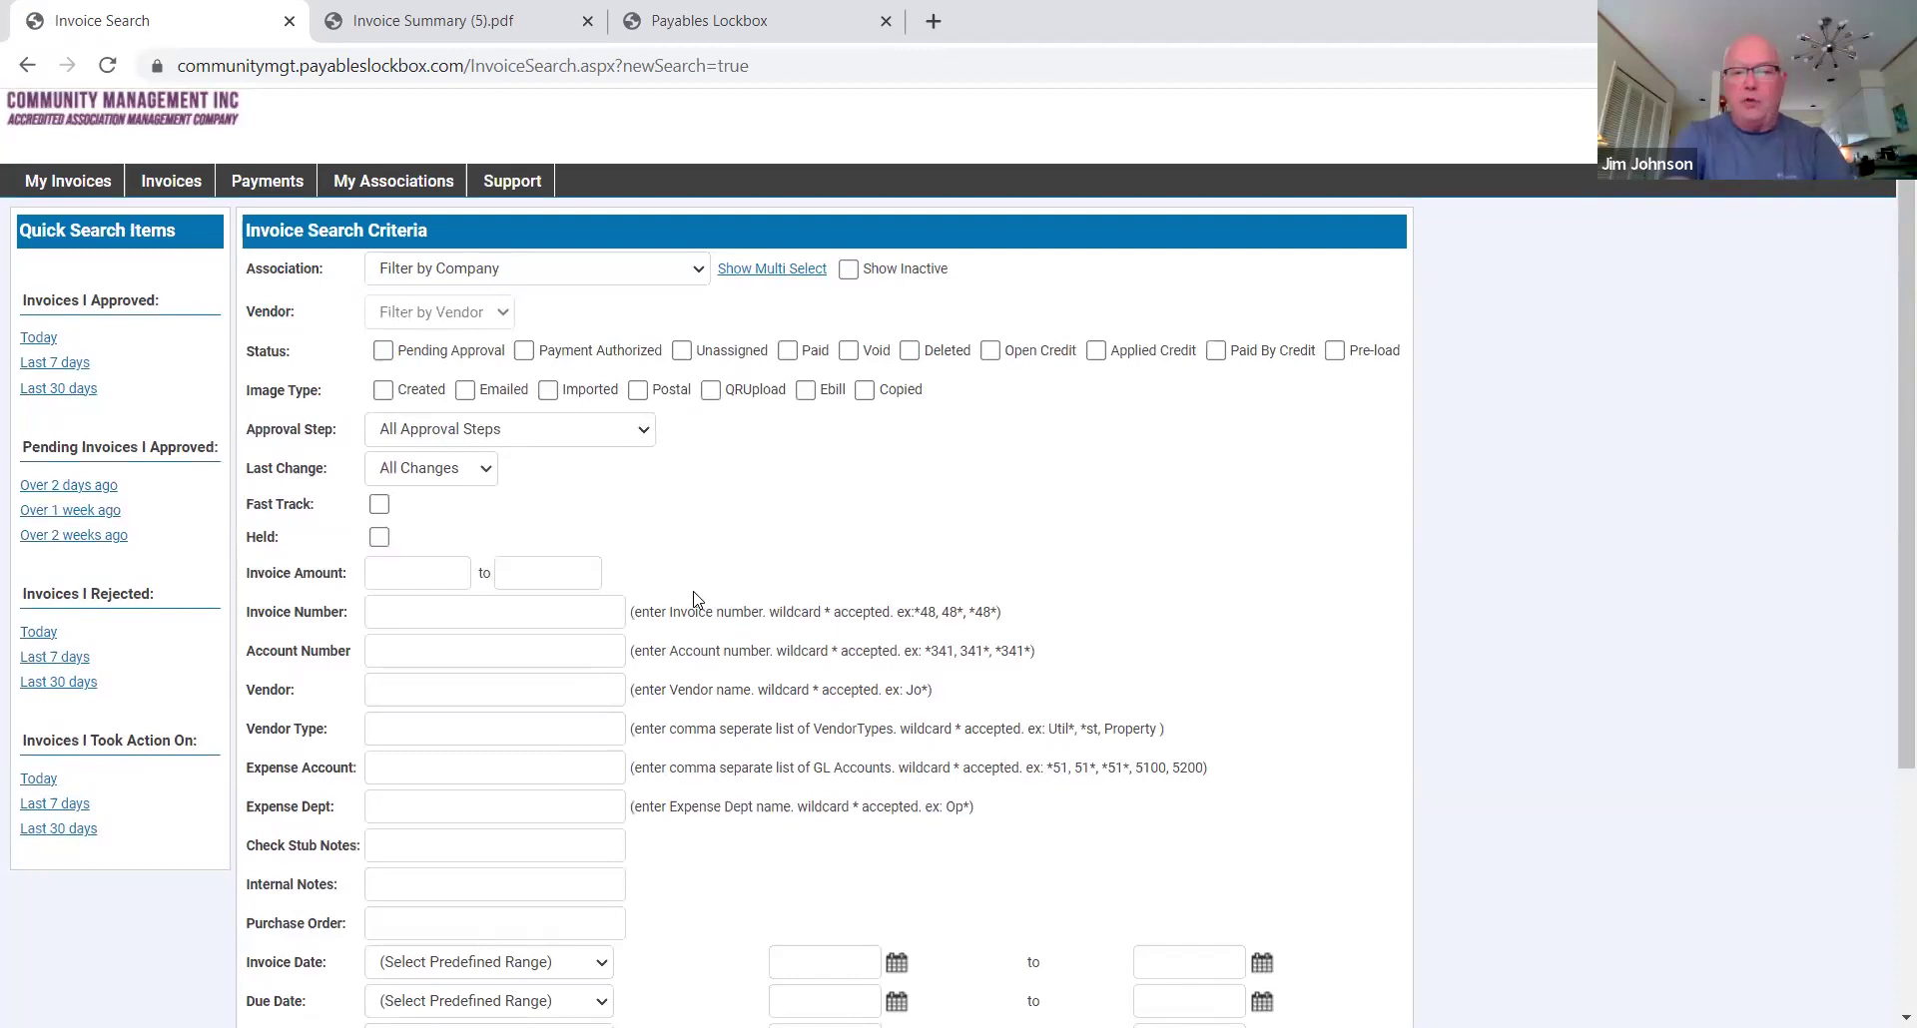
{"action": "scroll", "coordinate": [697, 599], "scroll_direction": "down", "scroll_amount": 4}
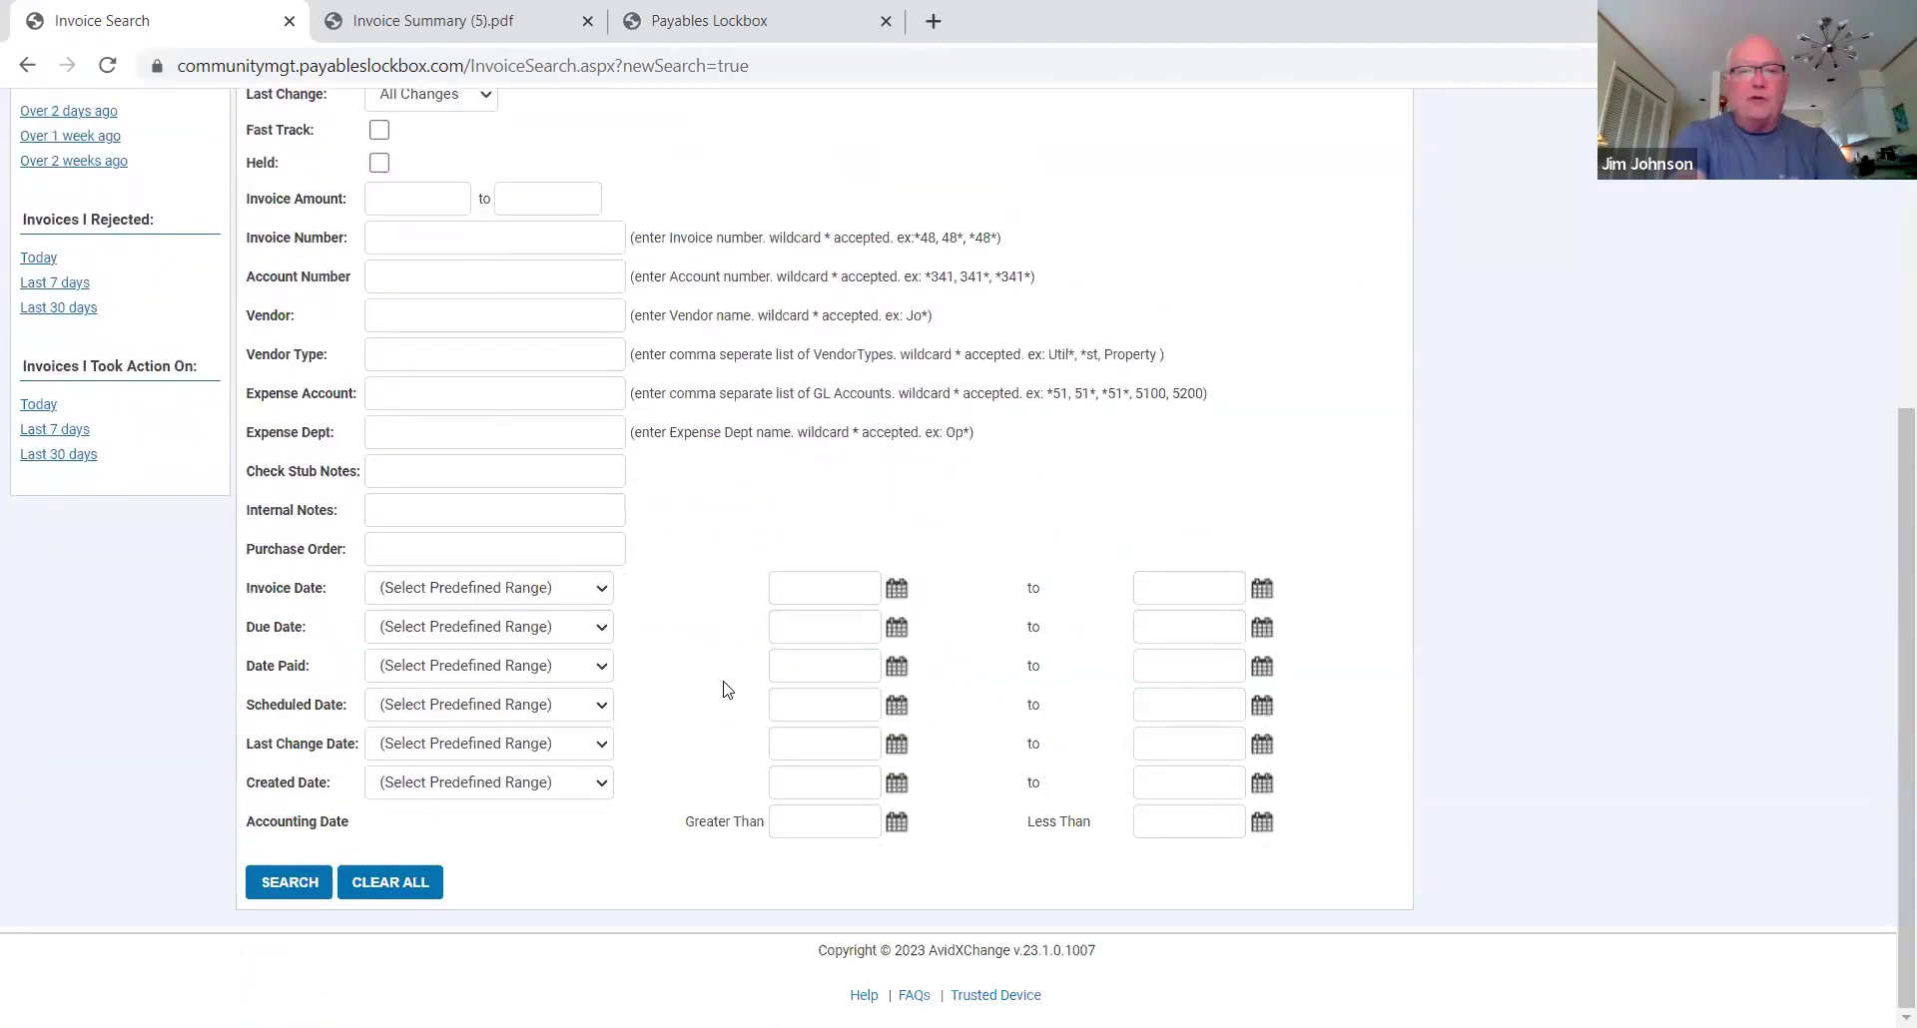
{"action": "left_click", "coordinate": [603, 589]}
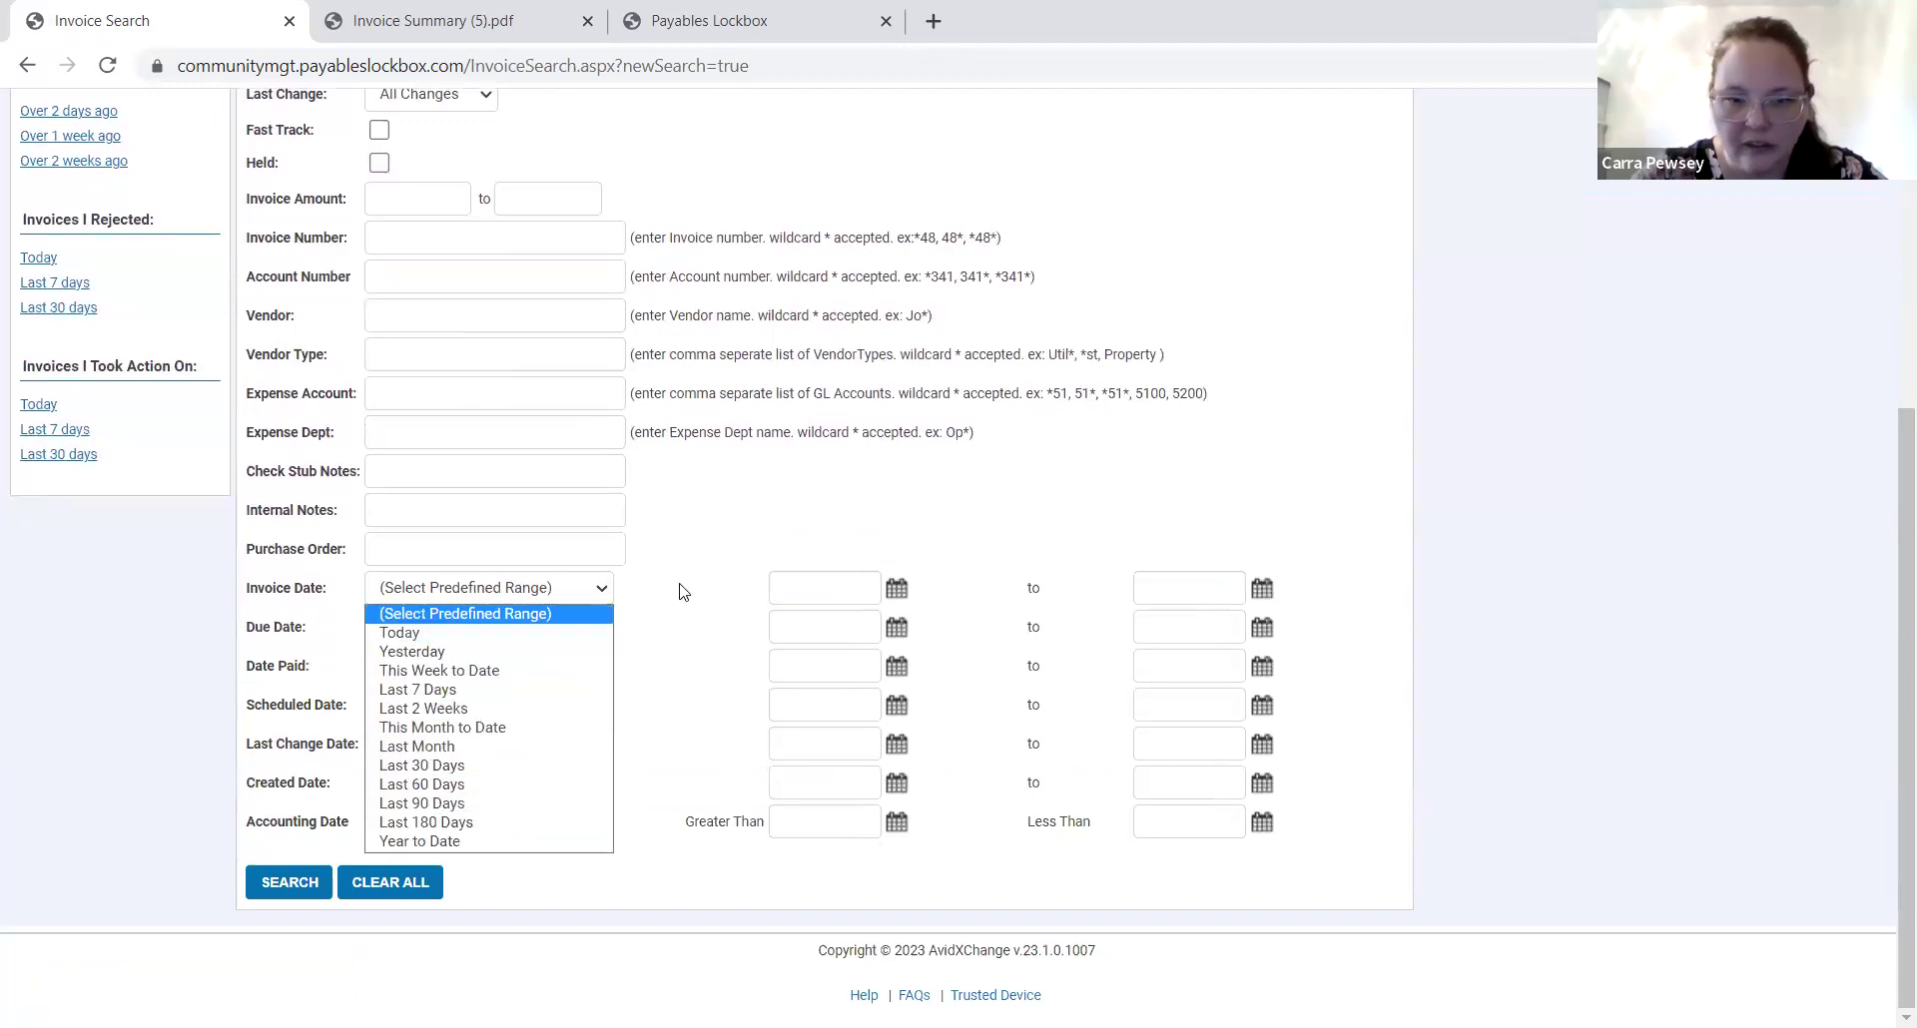
{"action": "left_click", "coordinate": [895, 597]}
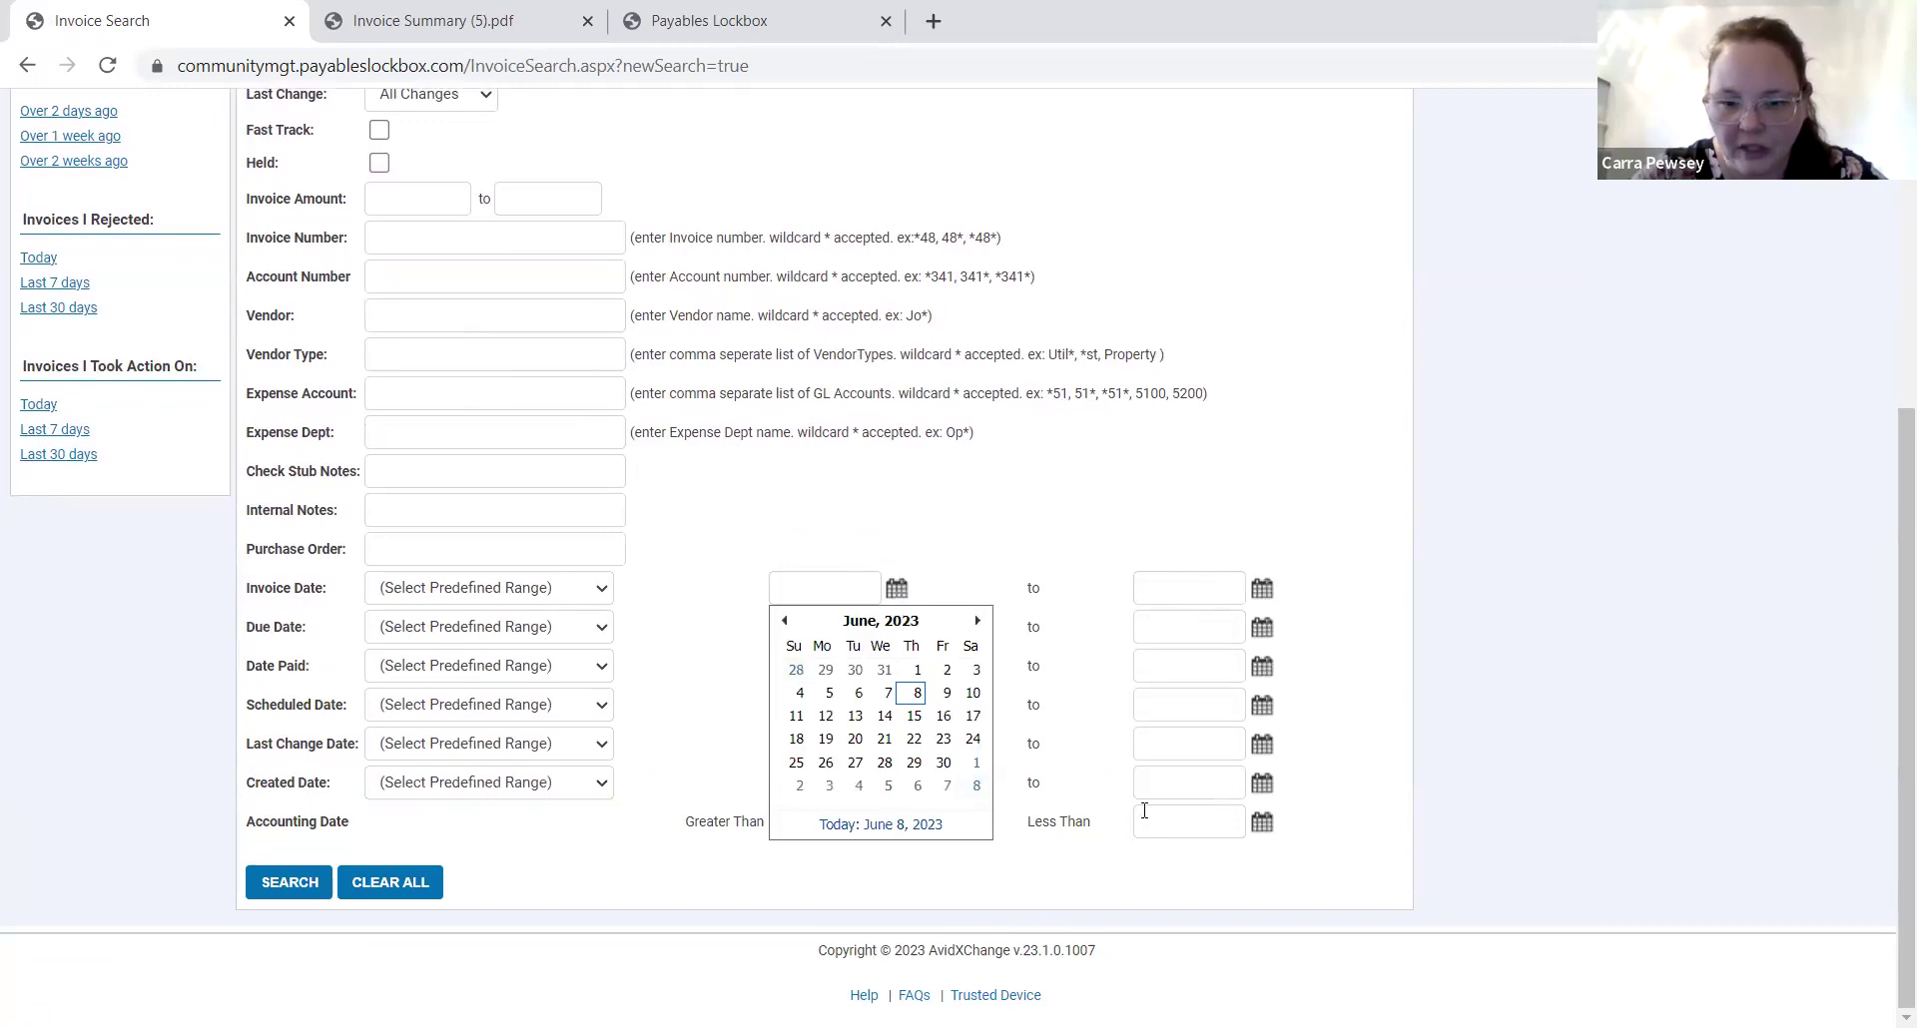
{"action": "left_click", "coordinate": [1118, 594]}
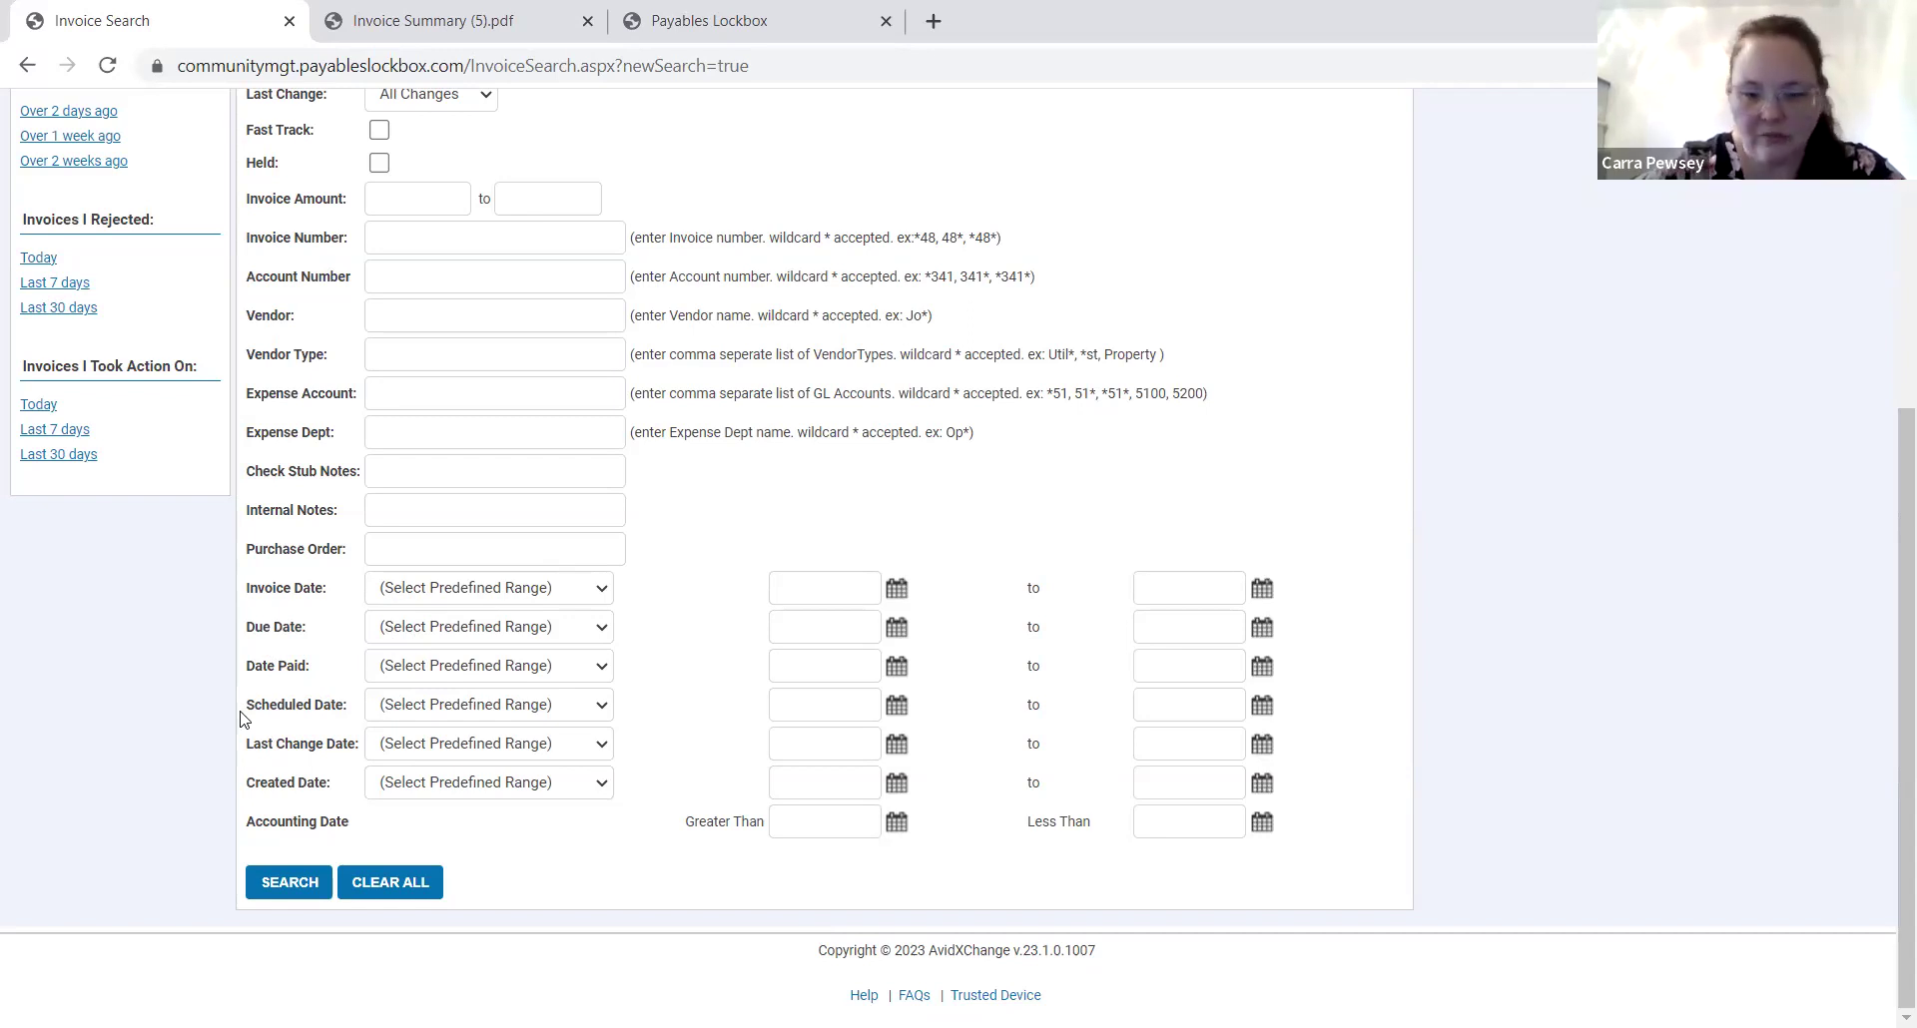
{"action": "left_click_drag", "start_coordinate": [246, 744], "coordinate": [342, 770]}
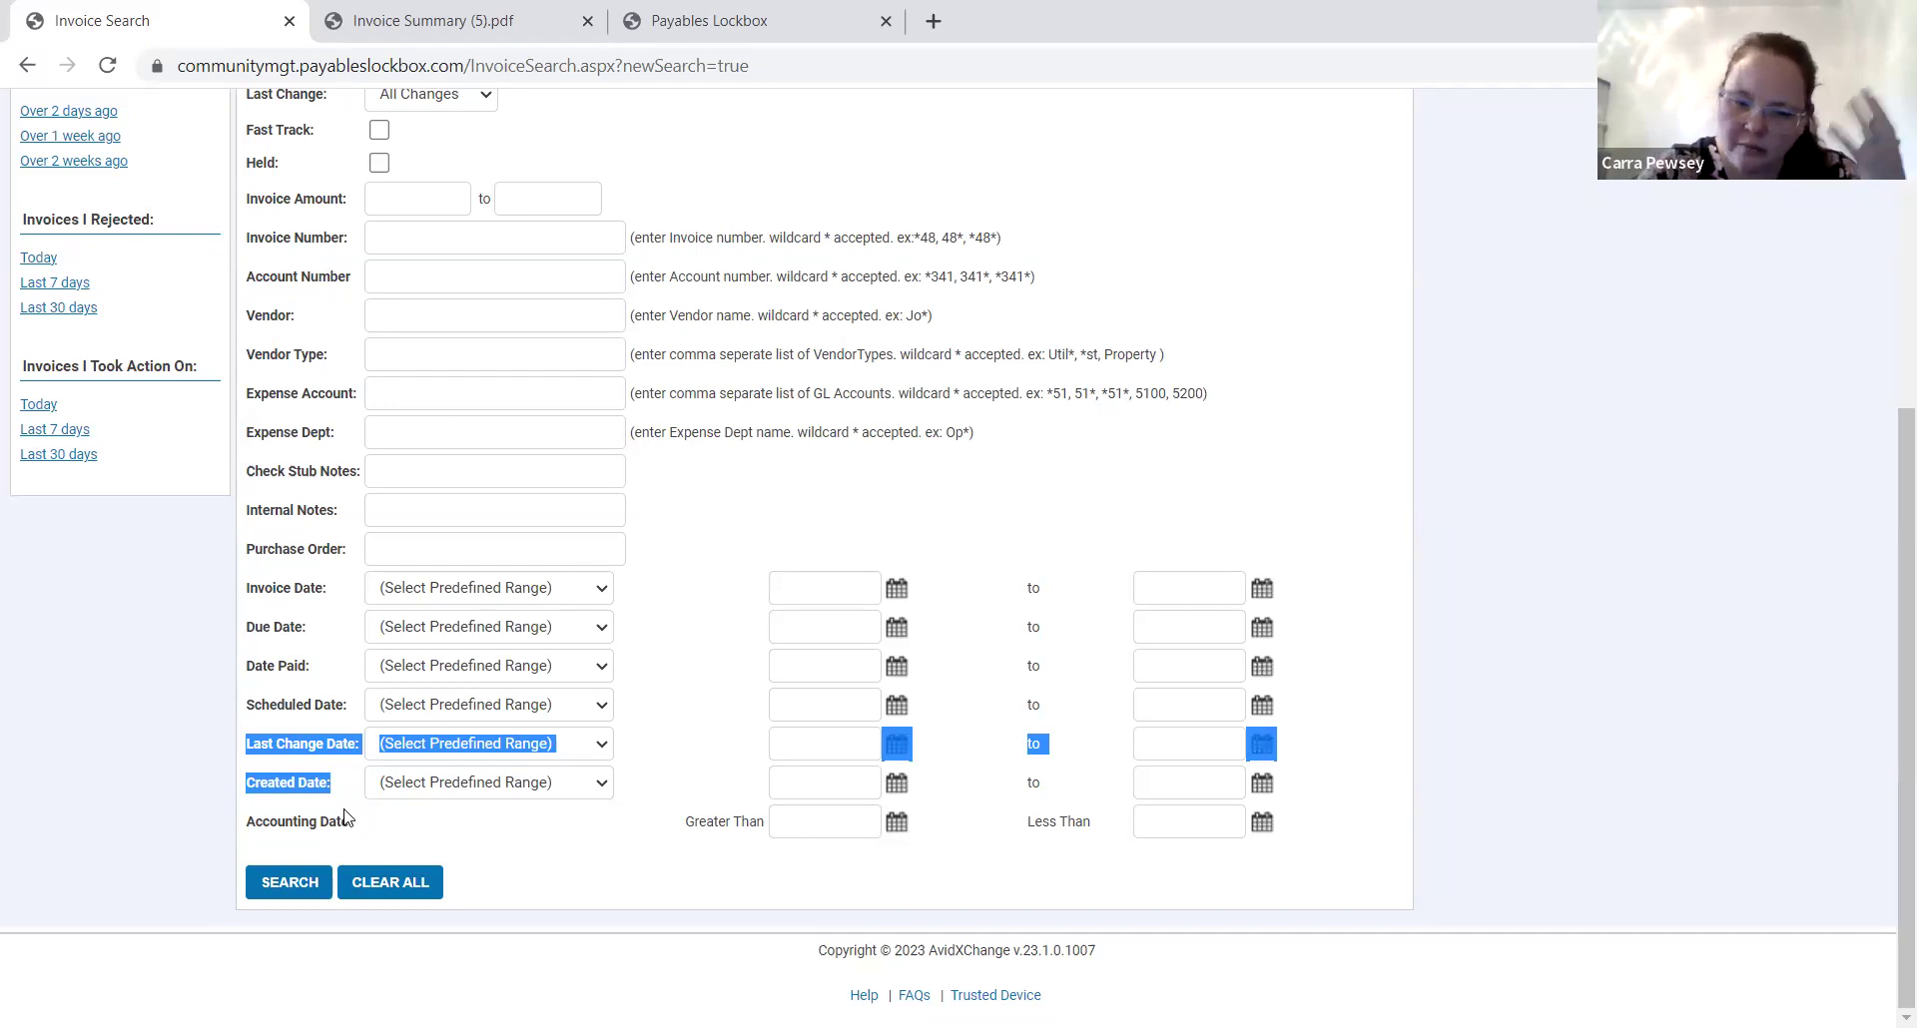
{"action": "left_click", "coordinate": [336, 798]}
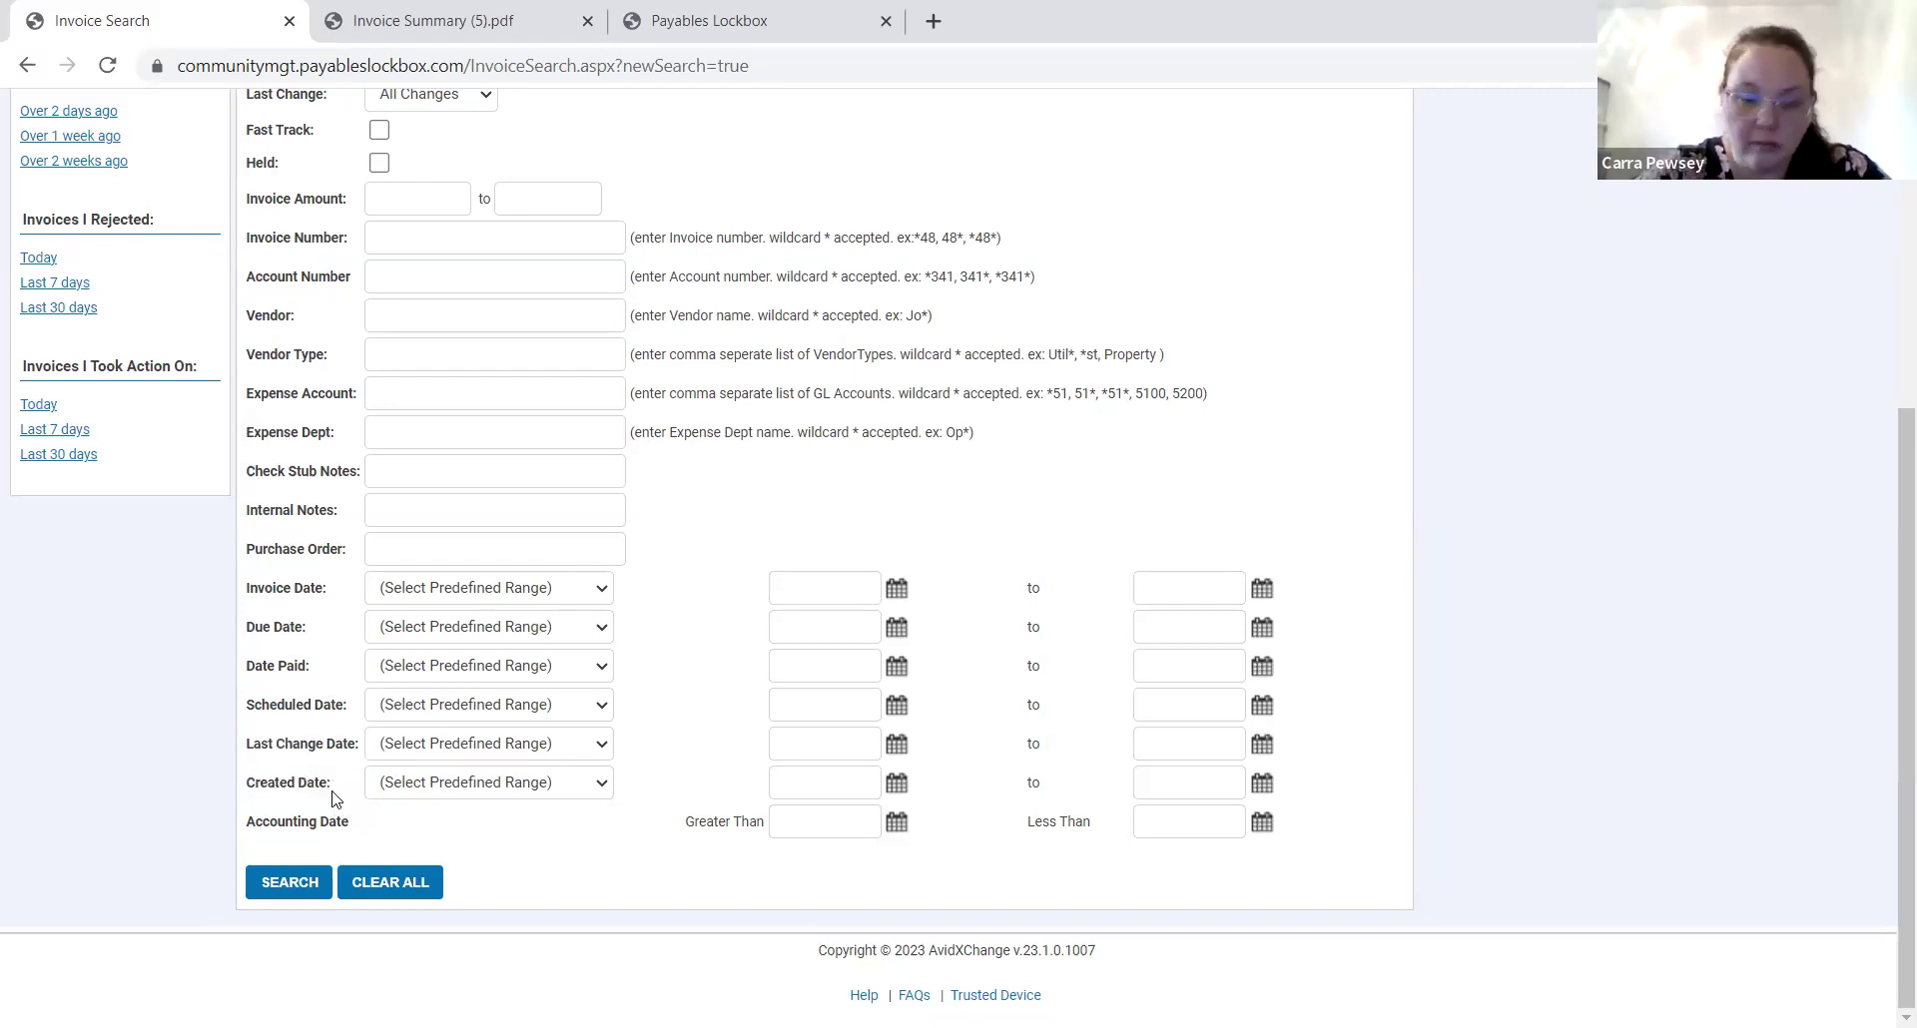
{"action": "left_click_drag", "start_coordinate": [332, 785], "coordinate": [243, 799]}
{"action": "left_click", "coordinate": [239, 804]}
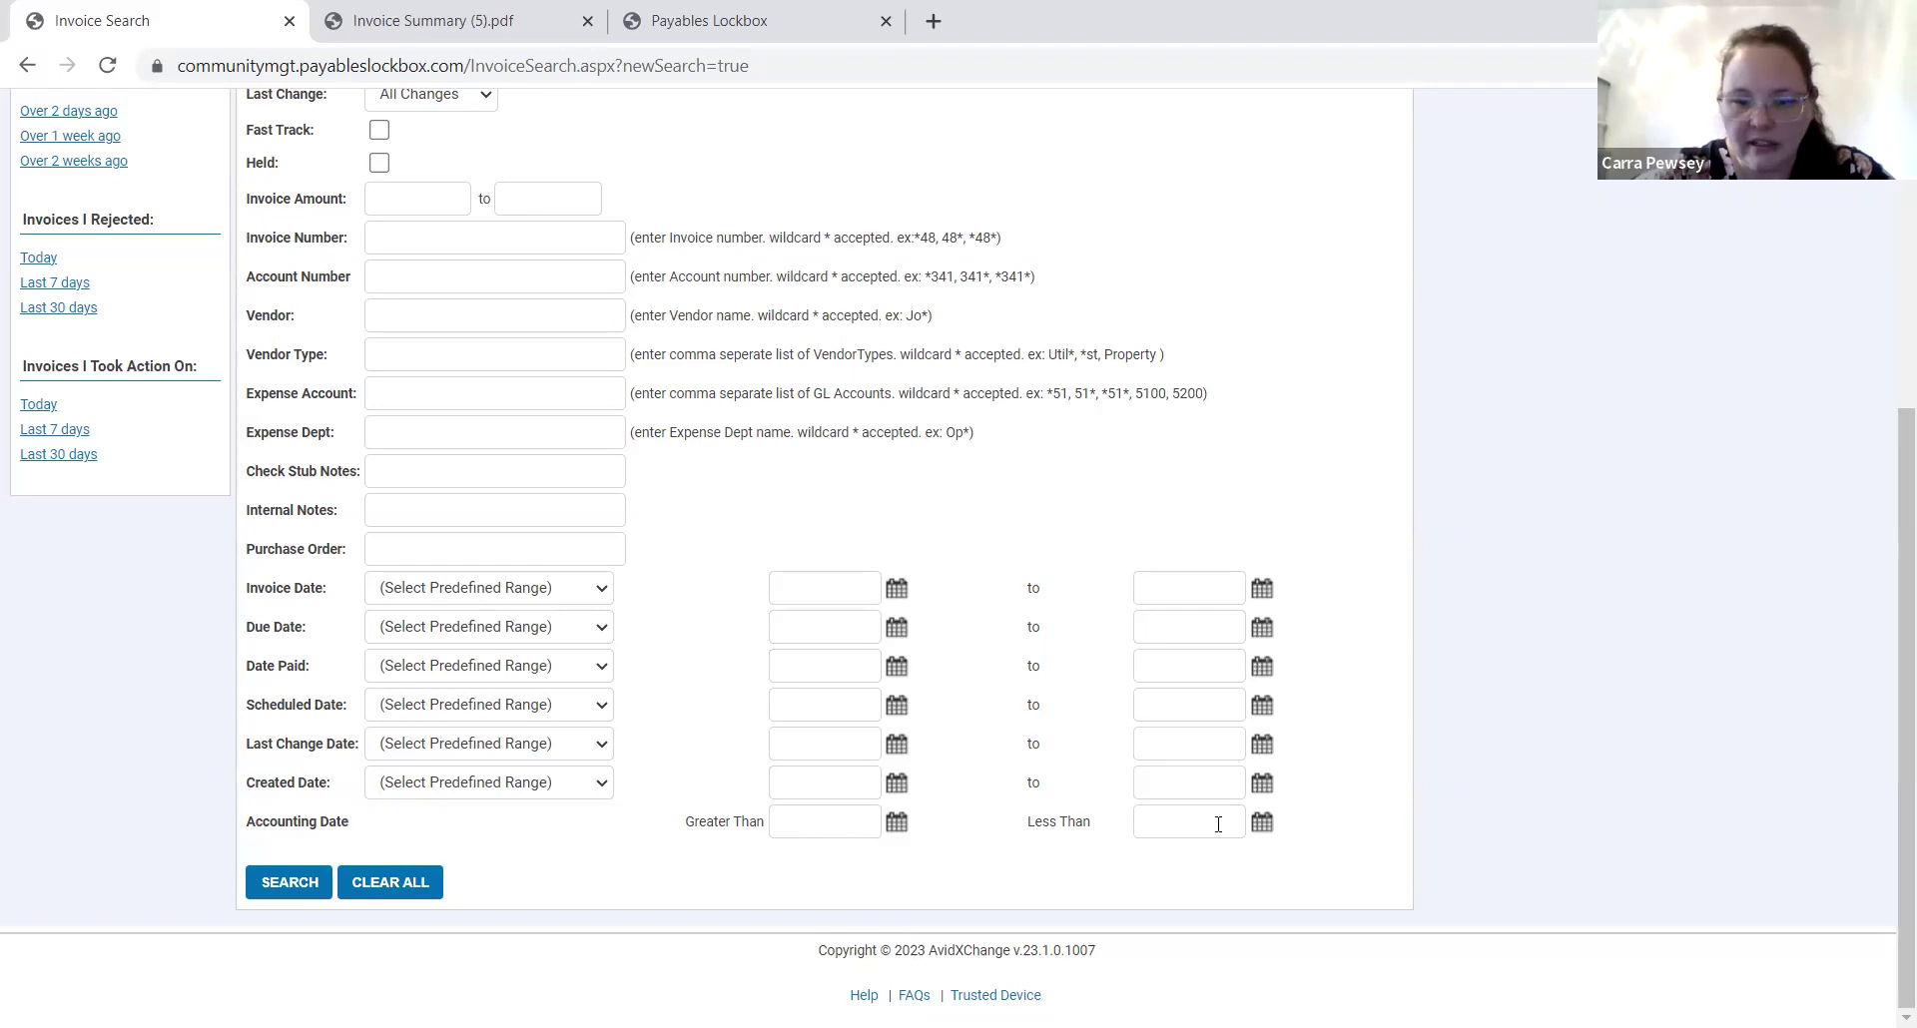
{"action": "left_click_drag", "start_coordinate": [1333, 836], "coordinate": [251, 843]}
{"action": "left_click", "coordinate": [424, 844]}
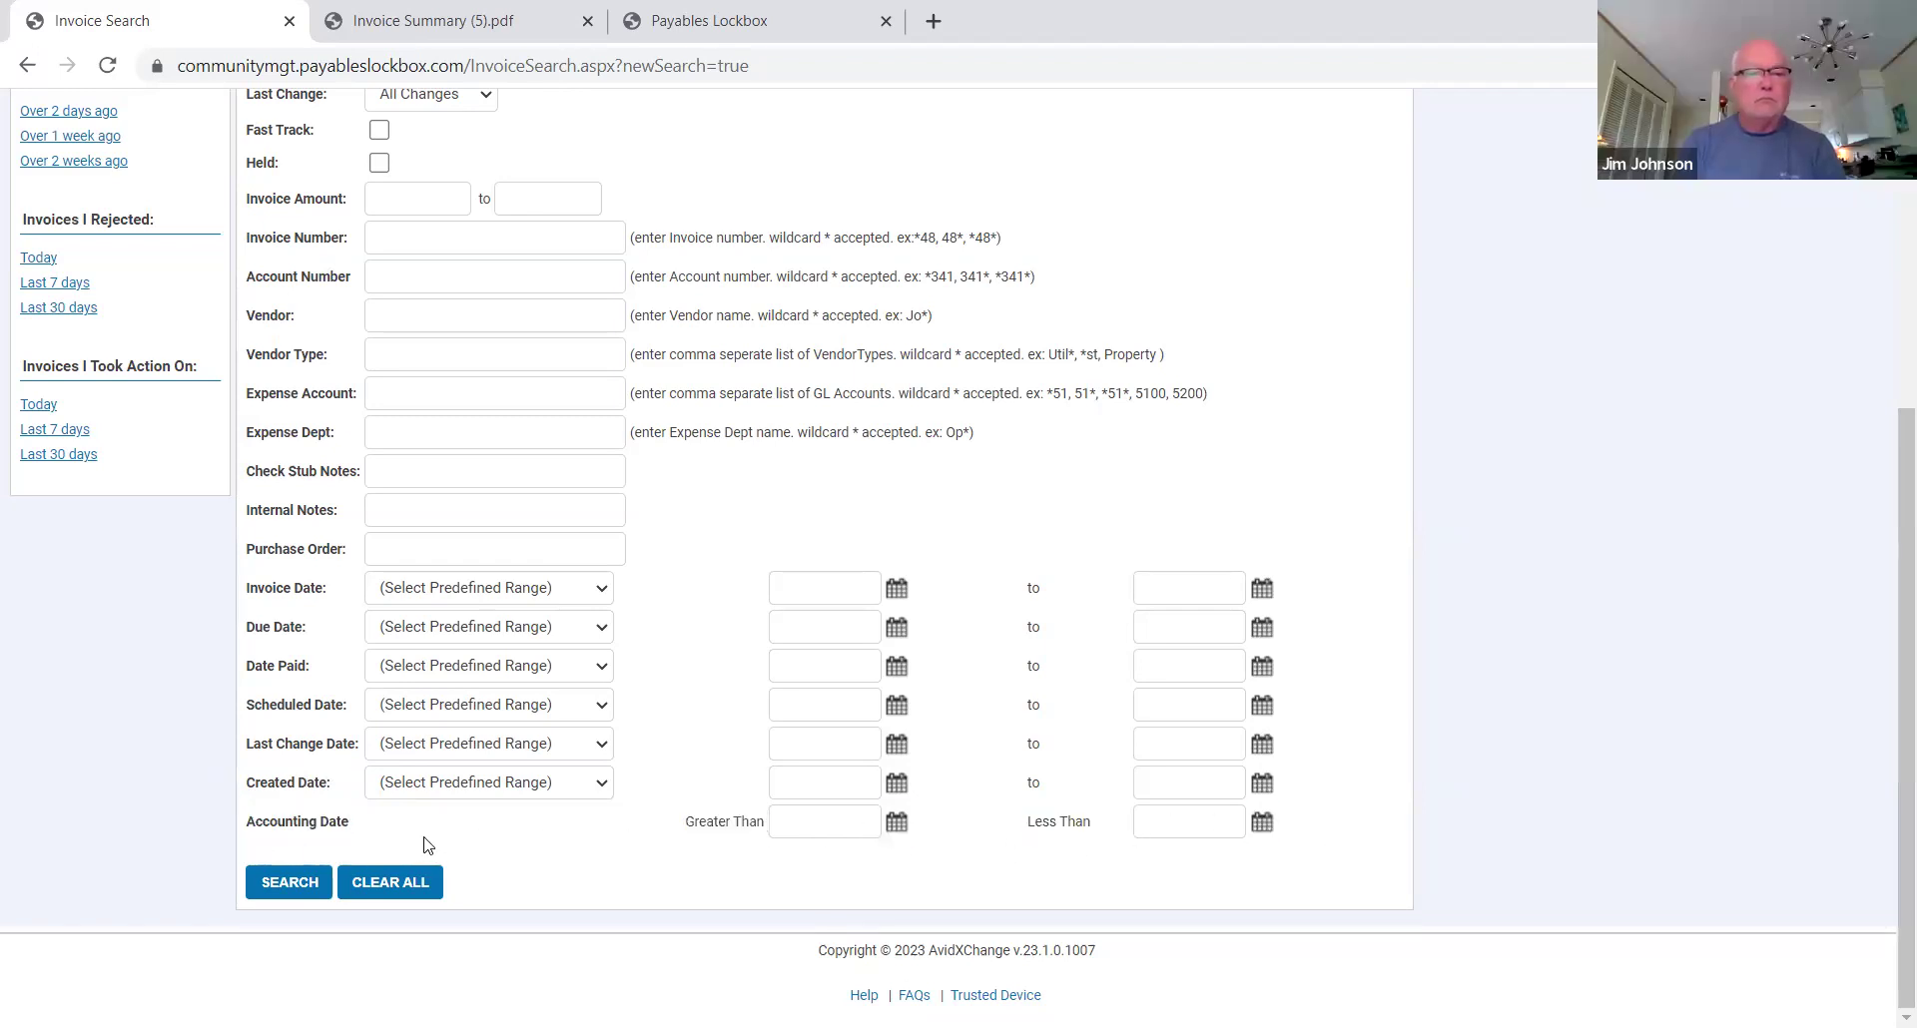
{"action": "scroll", "coordinate": [424, 844], "scroll_direction": "up", "scroll_amount": 1}
{"action": "scroll", "coordinate": [424, 844], "scroll_direction": "down", "scroll_amount": 1}
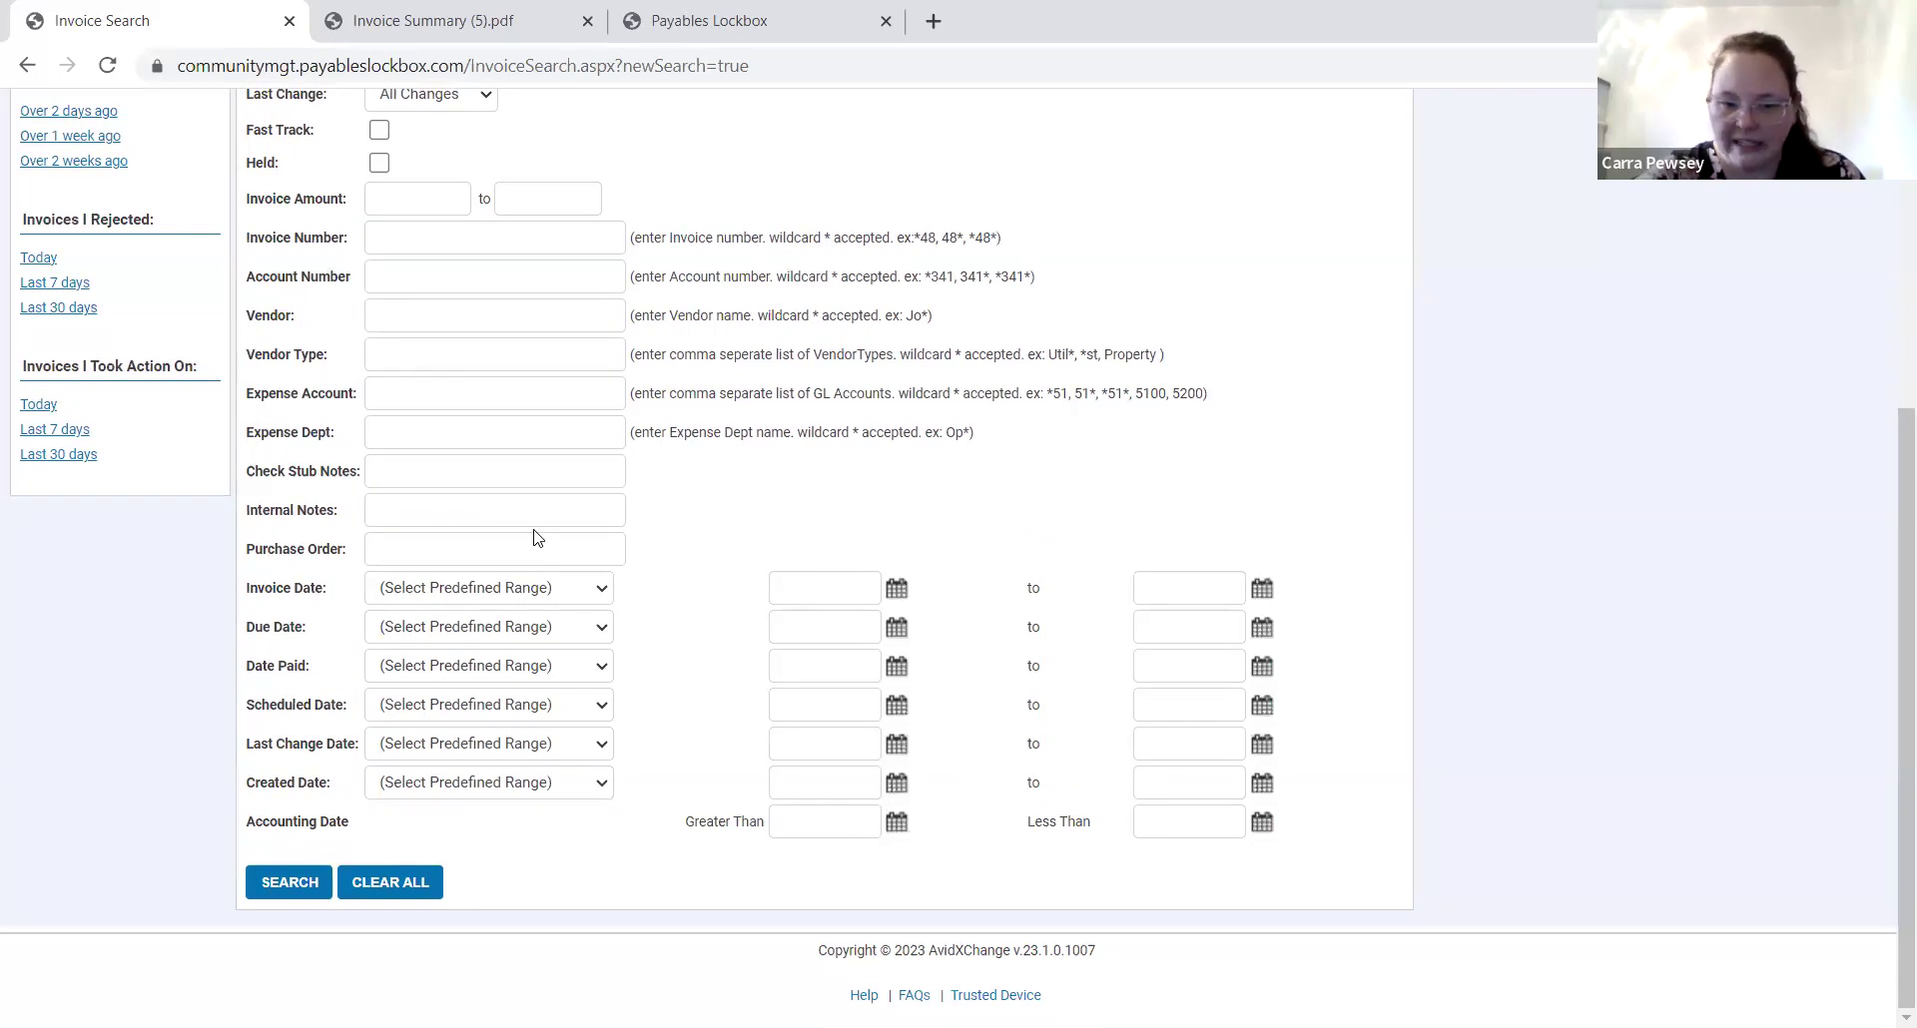
{"action": "left_click", "coordinate": [387, 555]}
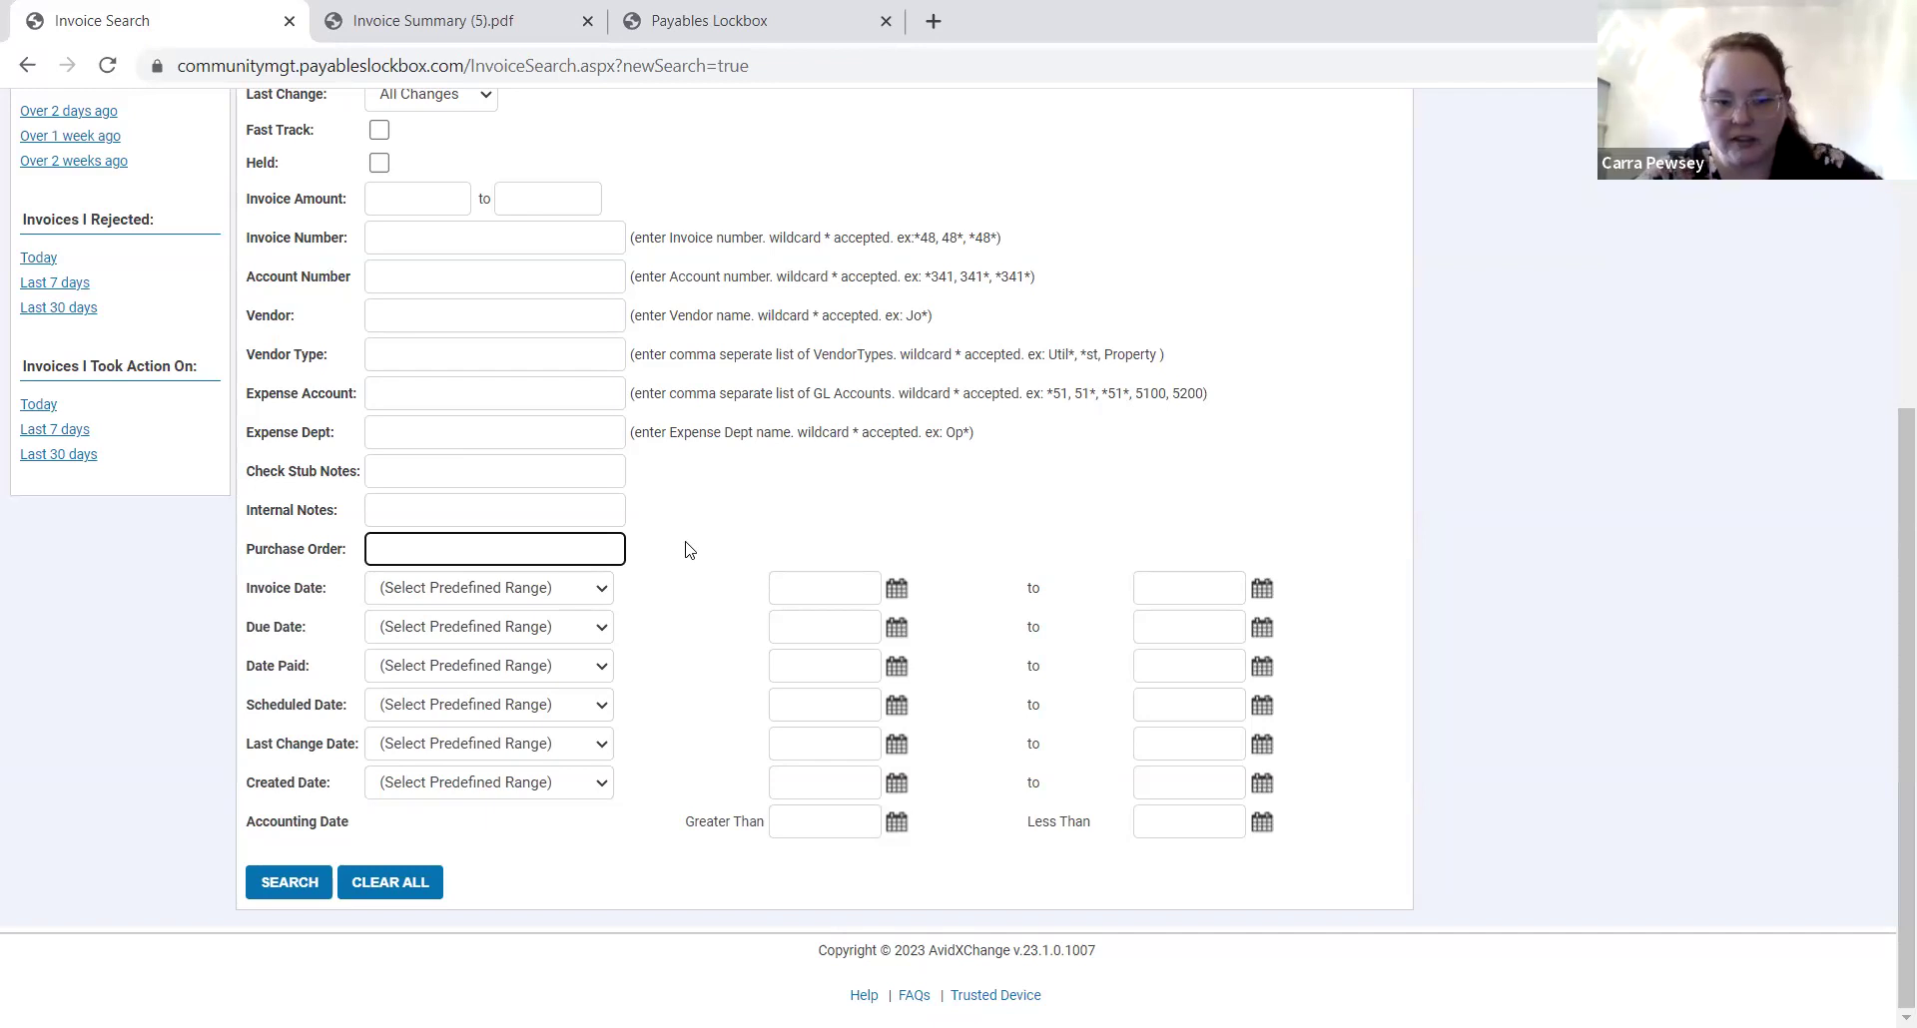
{"action": "scroll", "coordinate": [625, 586], "scroll_direction": "up", "scroll_amount": 1}
{"action": "left_click", "coordinate": [483, 629]}
{"action": "scroll", "coordinate": [836, 654], "scroll_direction": "down", "scroll_amount": 1}
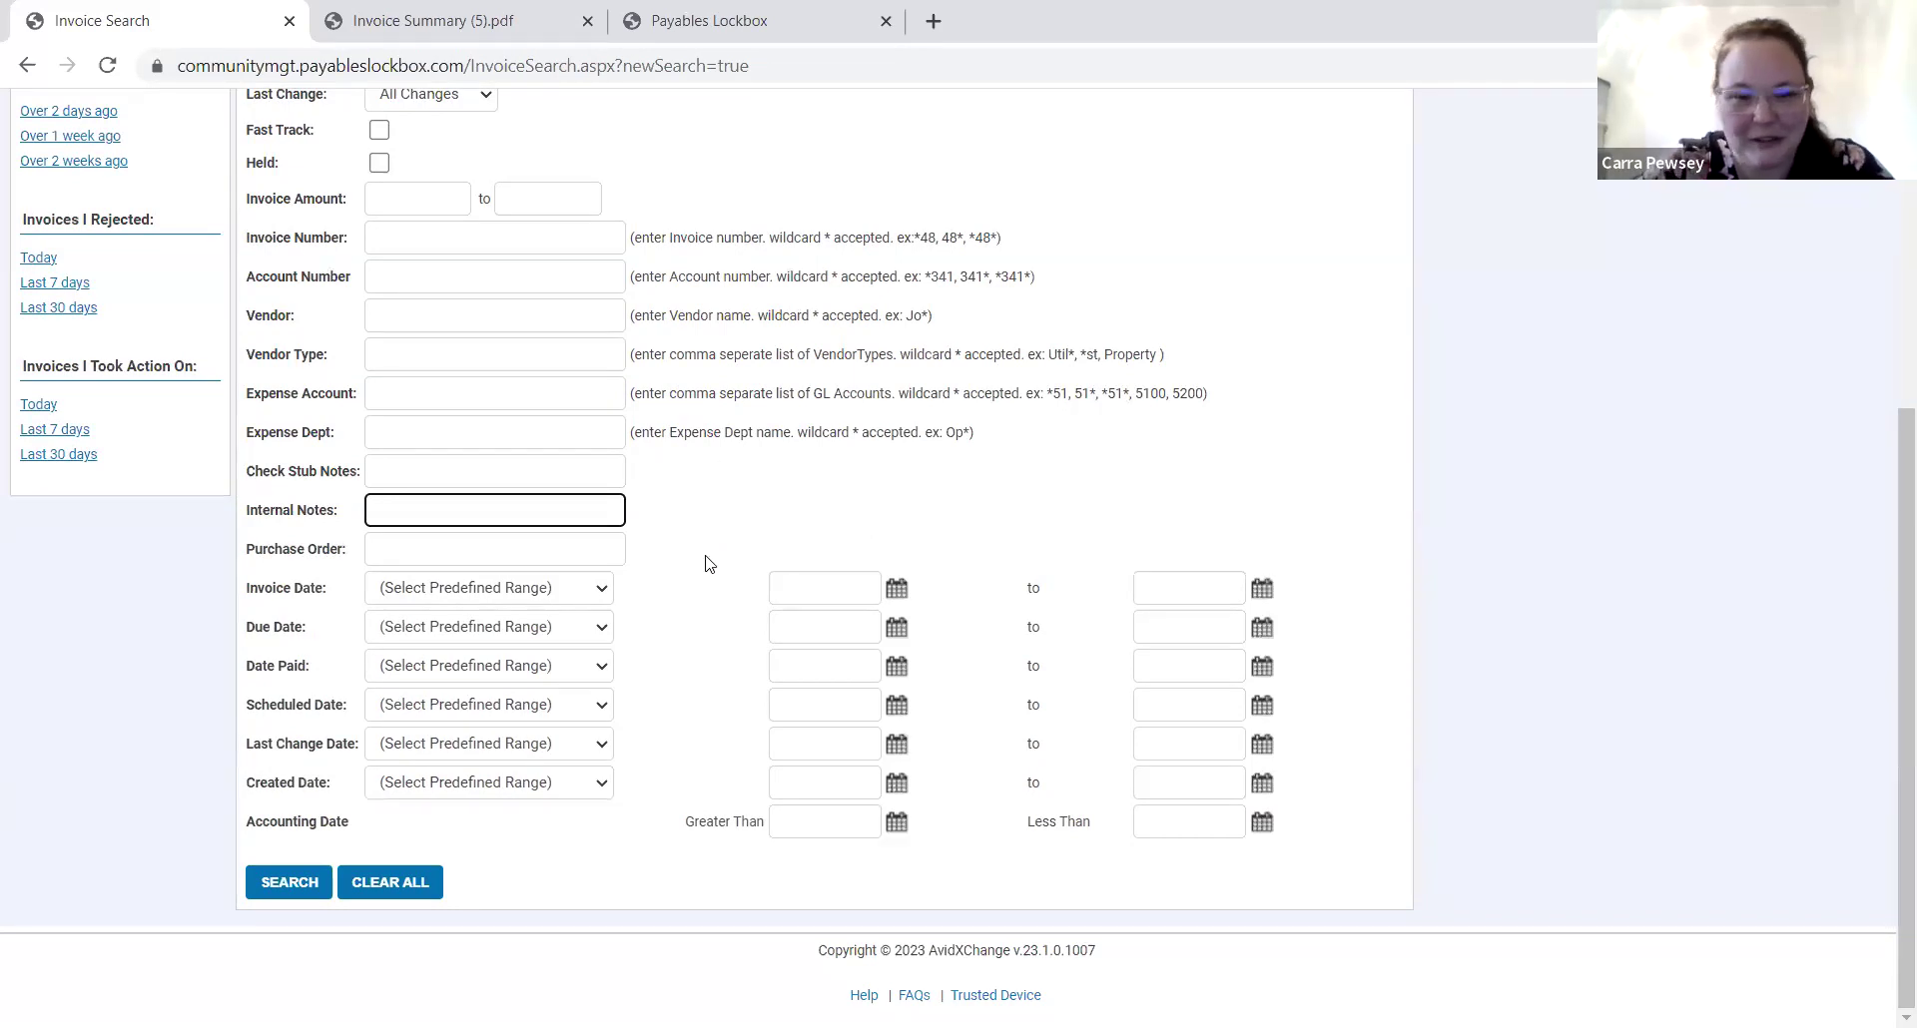
{"action": "scroll", "coordinate": [705, 564], "scroll_direction": "up", "scroll_amount": 3}
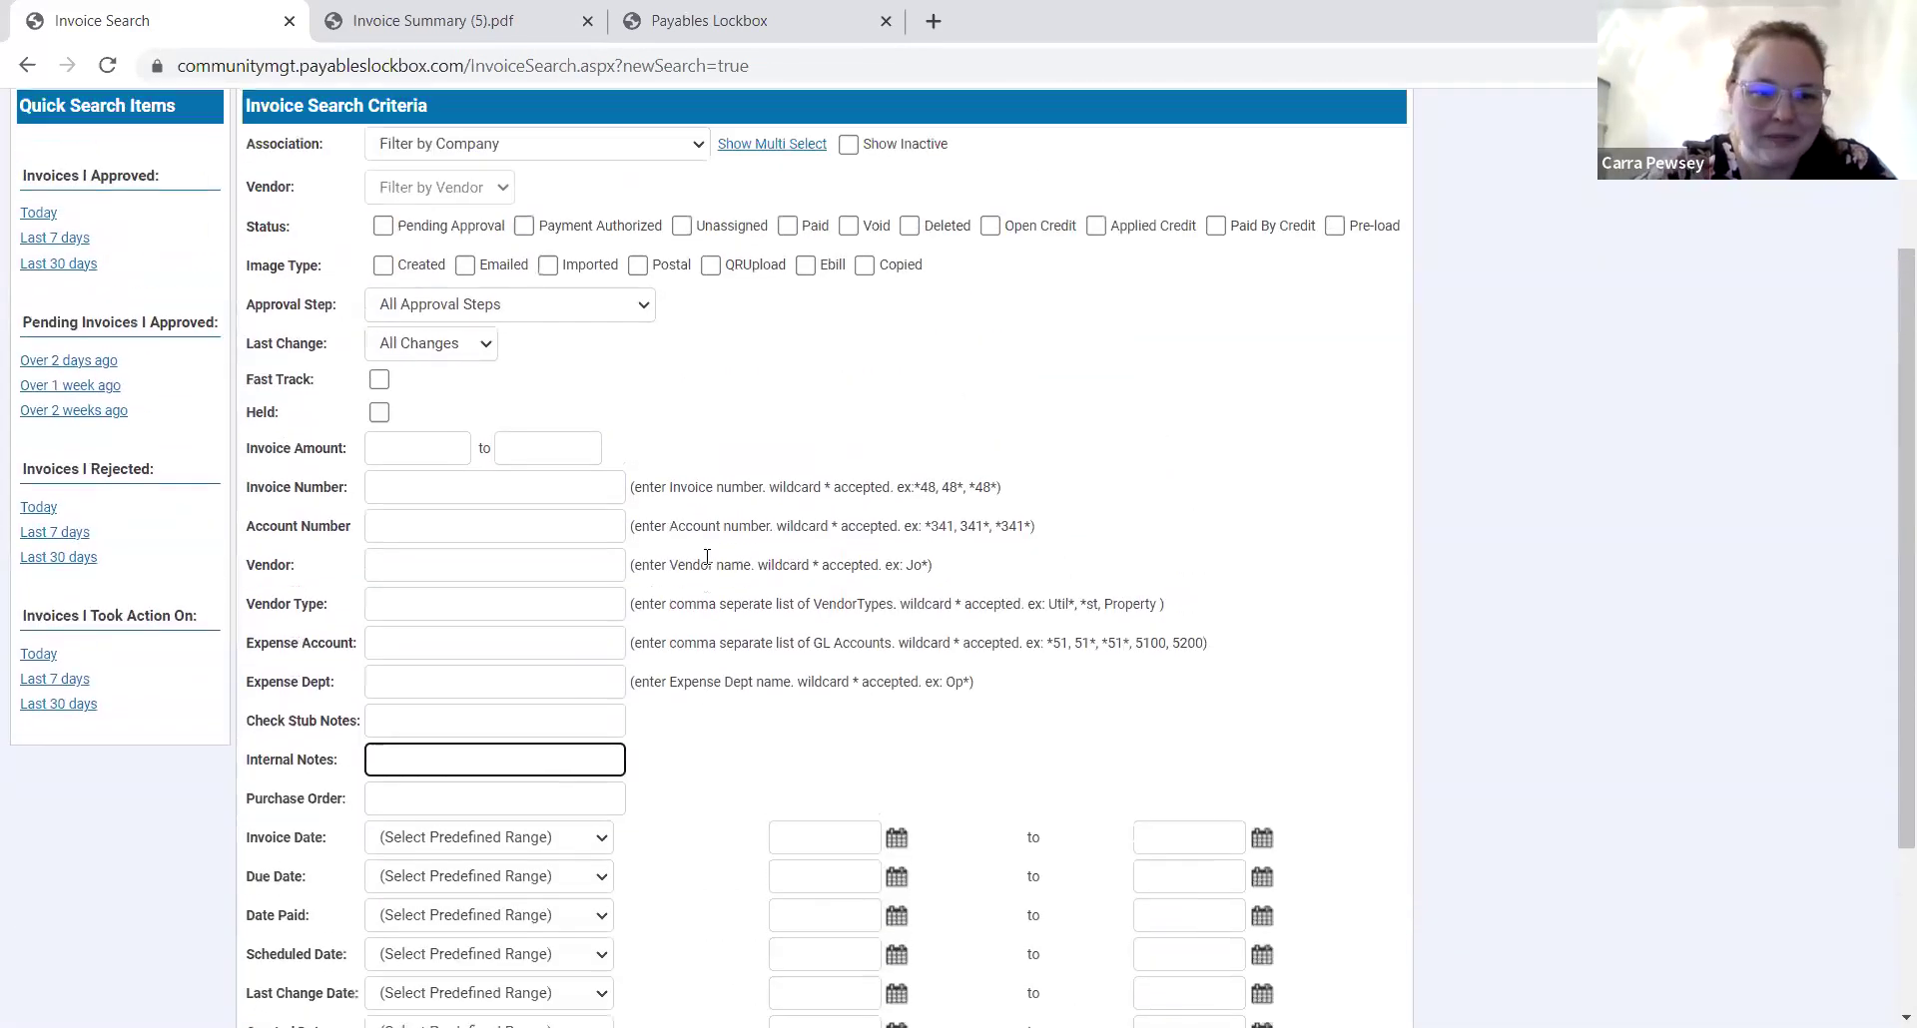
Highlight the Invoice Number through Vendor filters and the Invoice Amount label.
{"action": "left_click", "coordinate": [253, 445]}
{"action": "left_click_drag", "start_coordinate": [312, 487], "coordinate": [497, 638]}
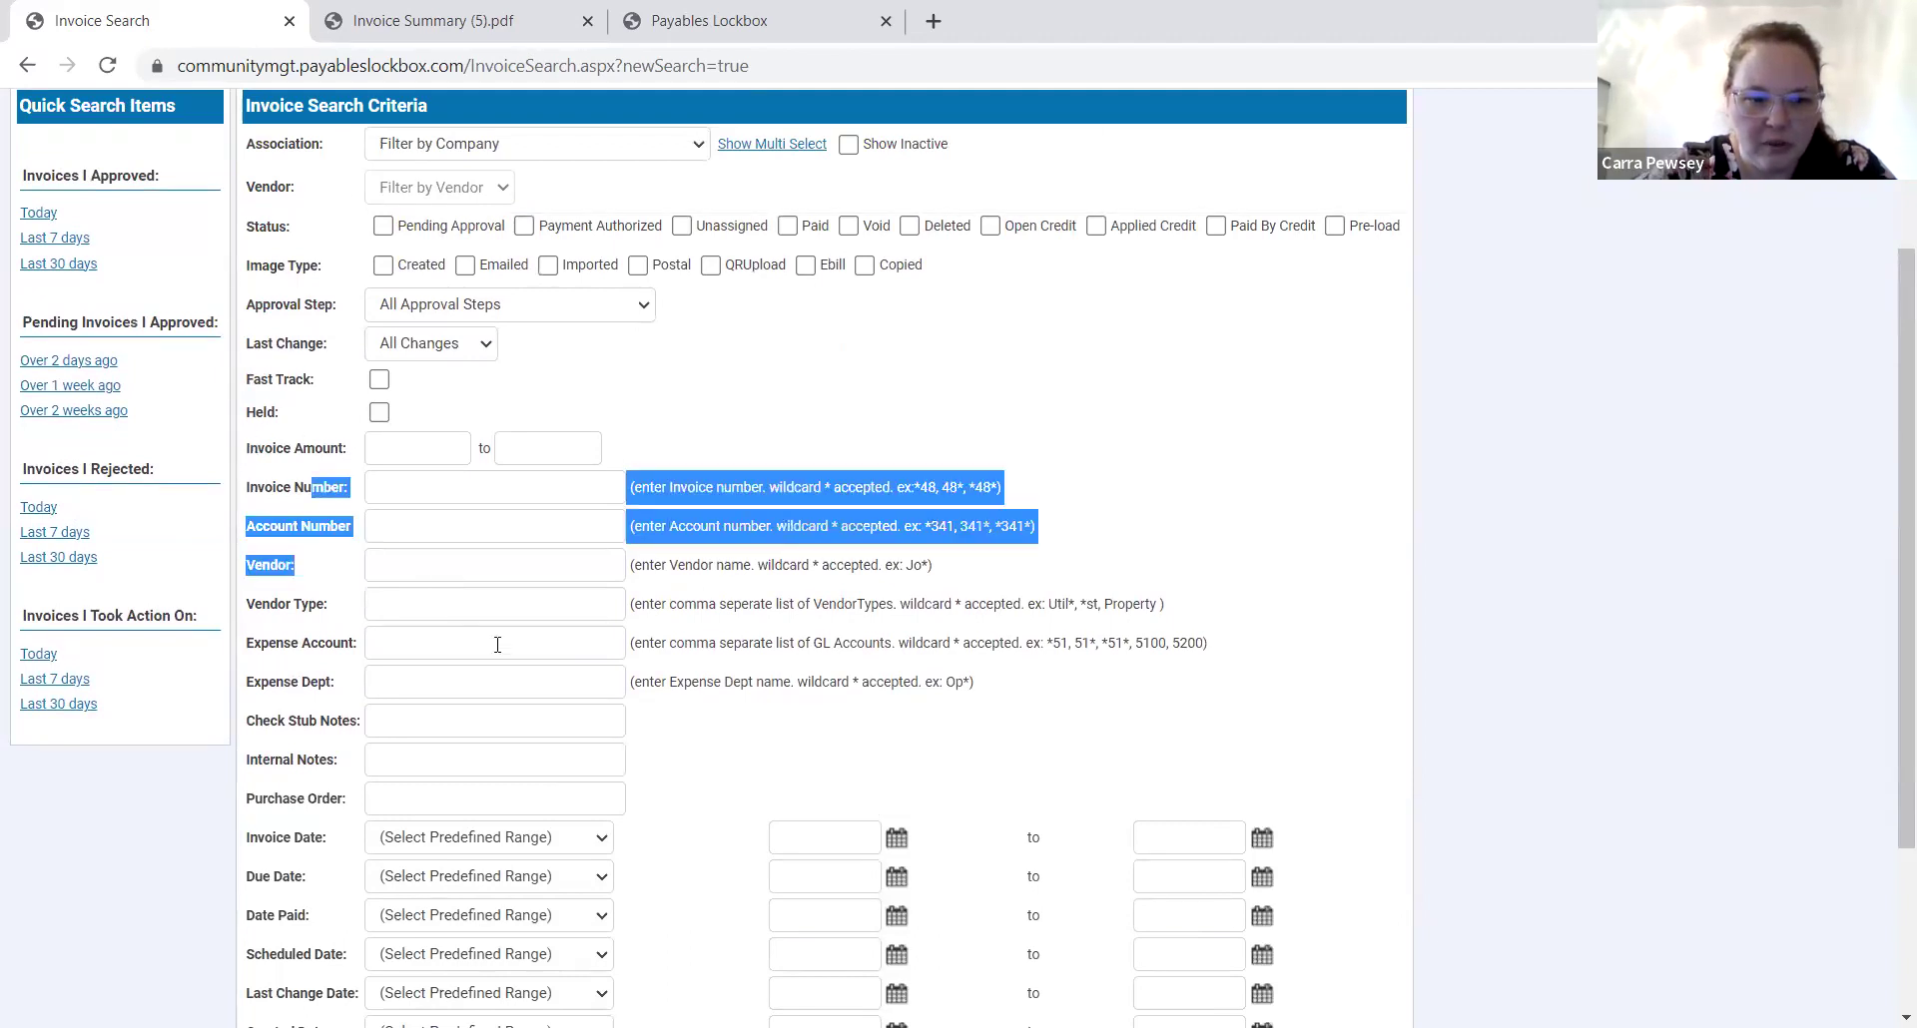
{"action": "left_click_drag", "start_coordinate": [273, 447], "coordinate": [364, 449]}
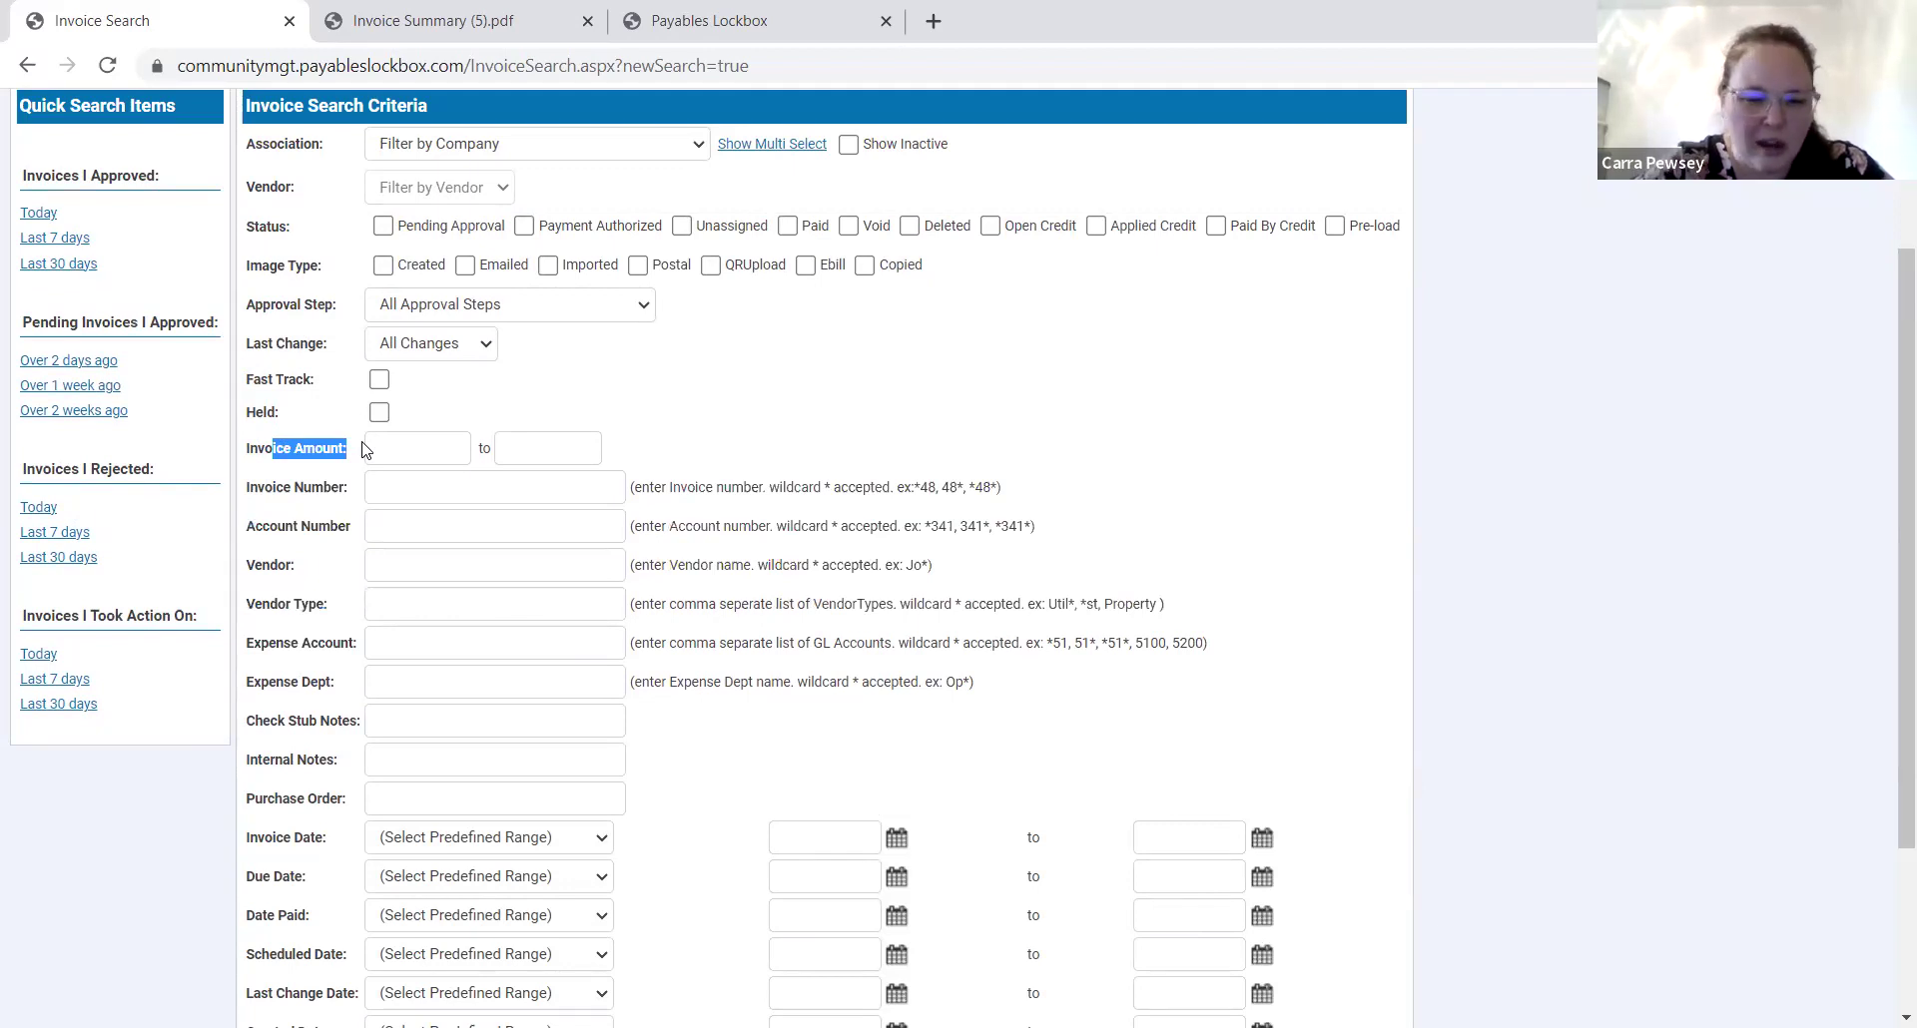
Enter an invoice amount range from 400 to 500.
{"action": "left_click", "coordinate": [405, 455]}
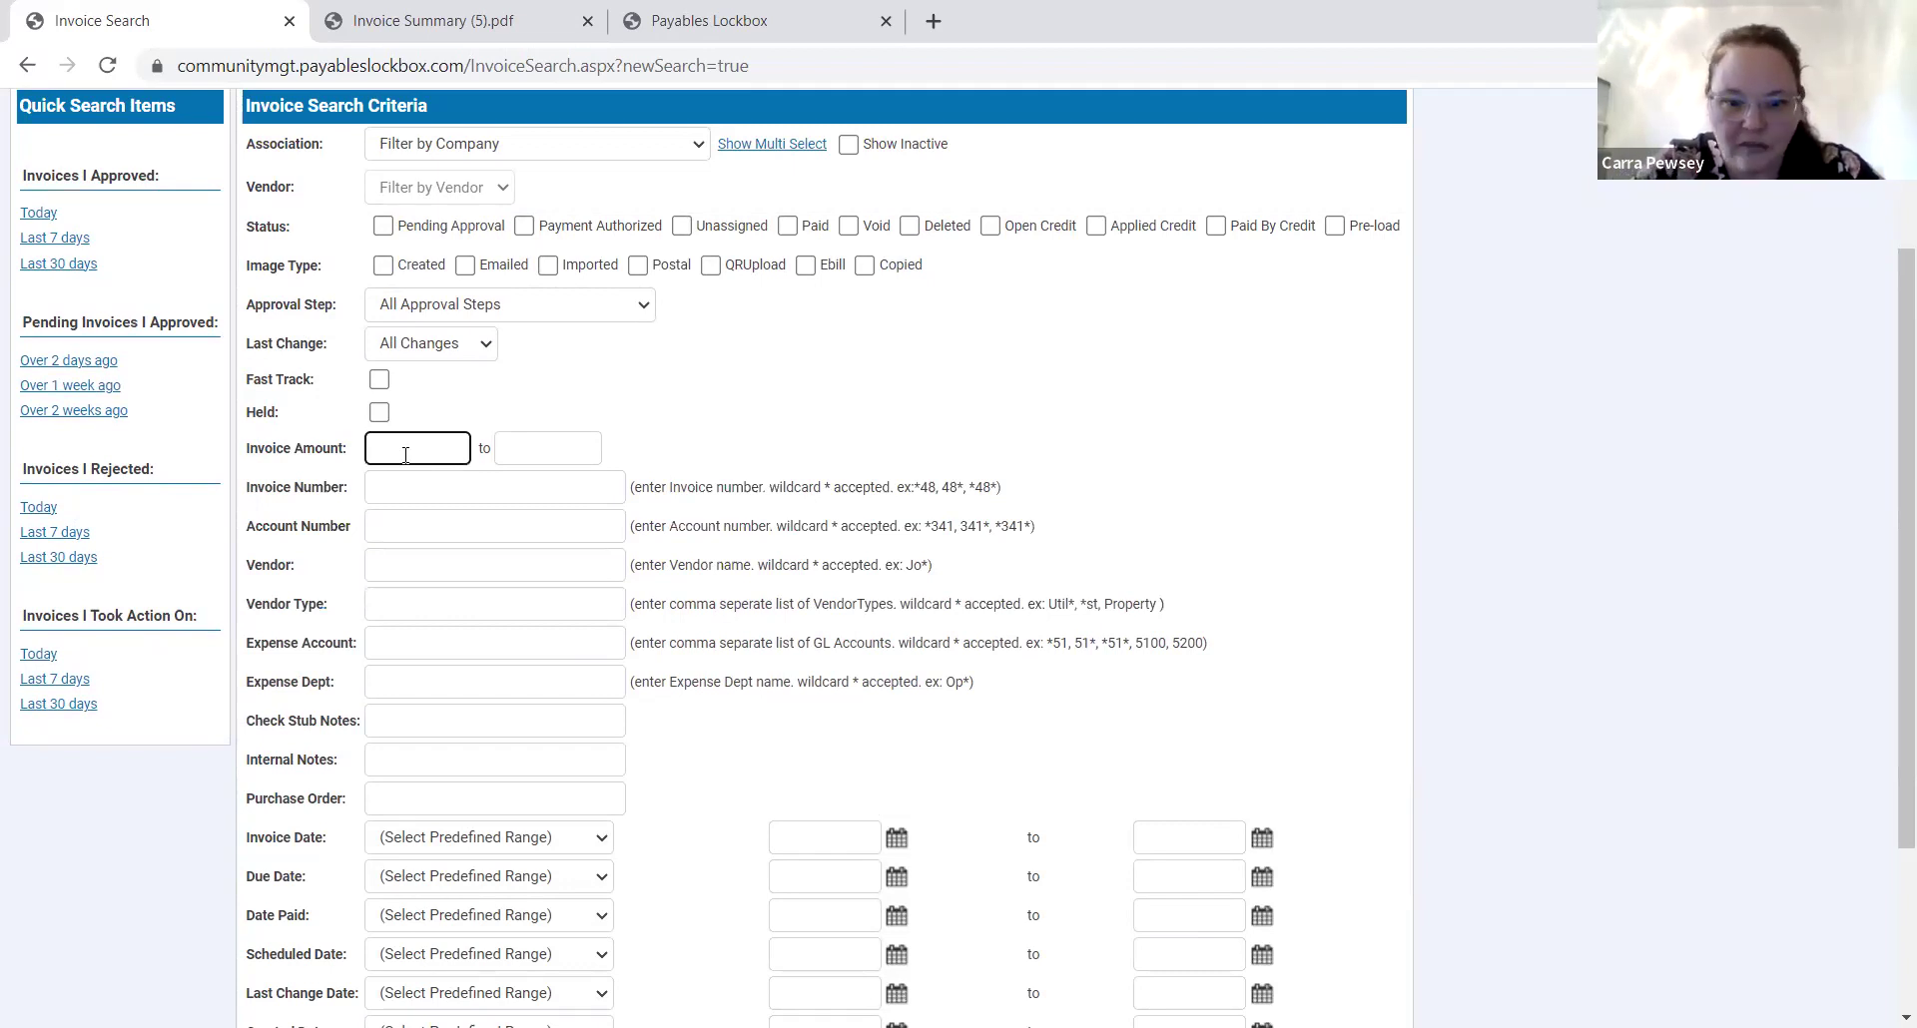
{"action": "type", "text": "400"}
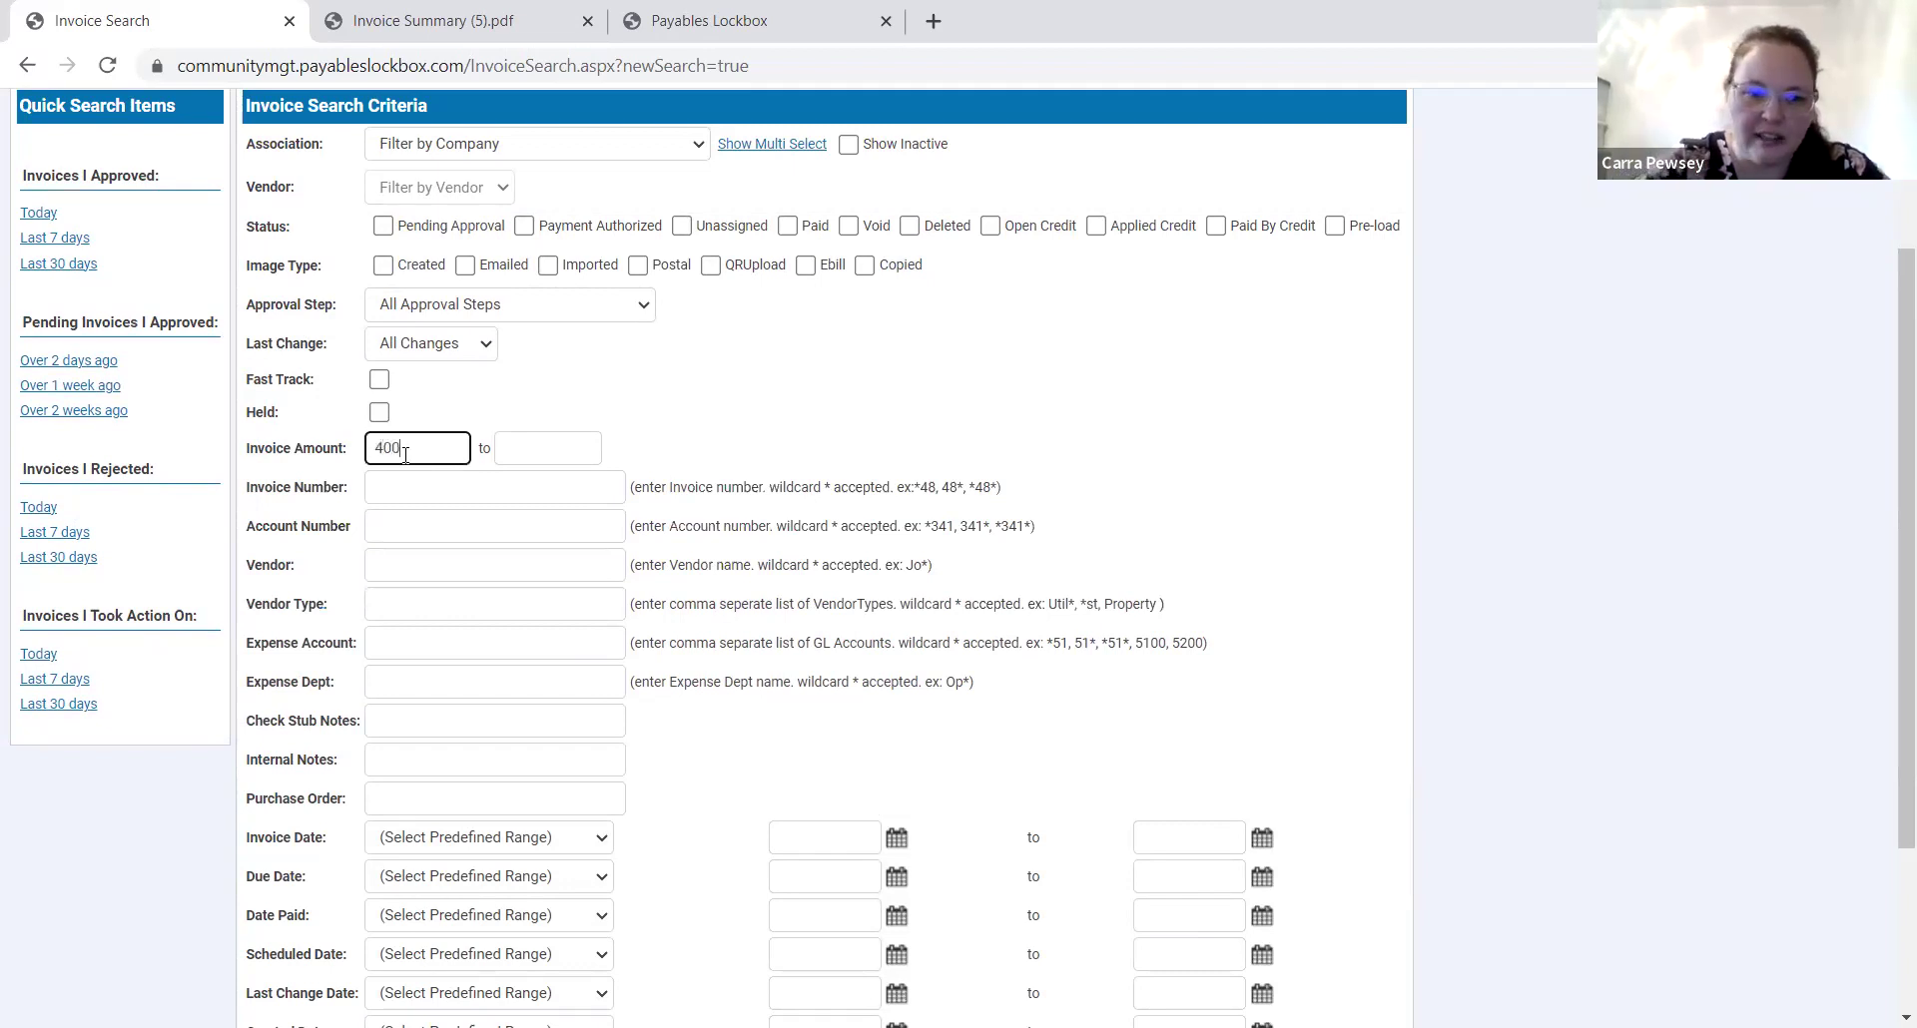
{"action": "left_click", "coordinate": [516, 449]}
{"action": "type", "text": "500"}
{"action": "left_click", "coordinate": [576, 416]}
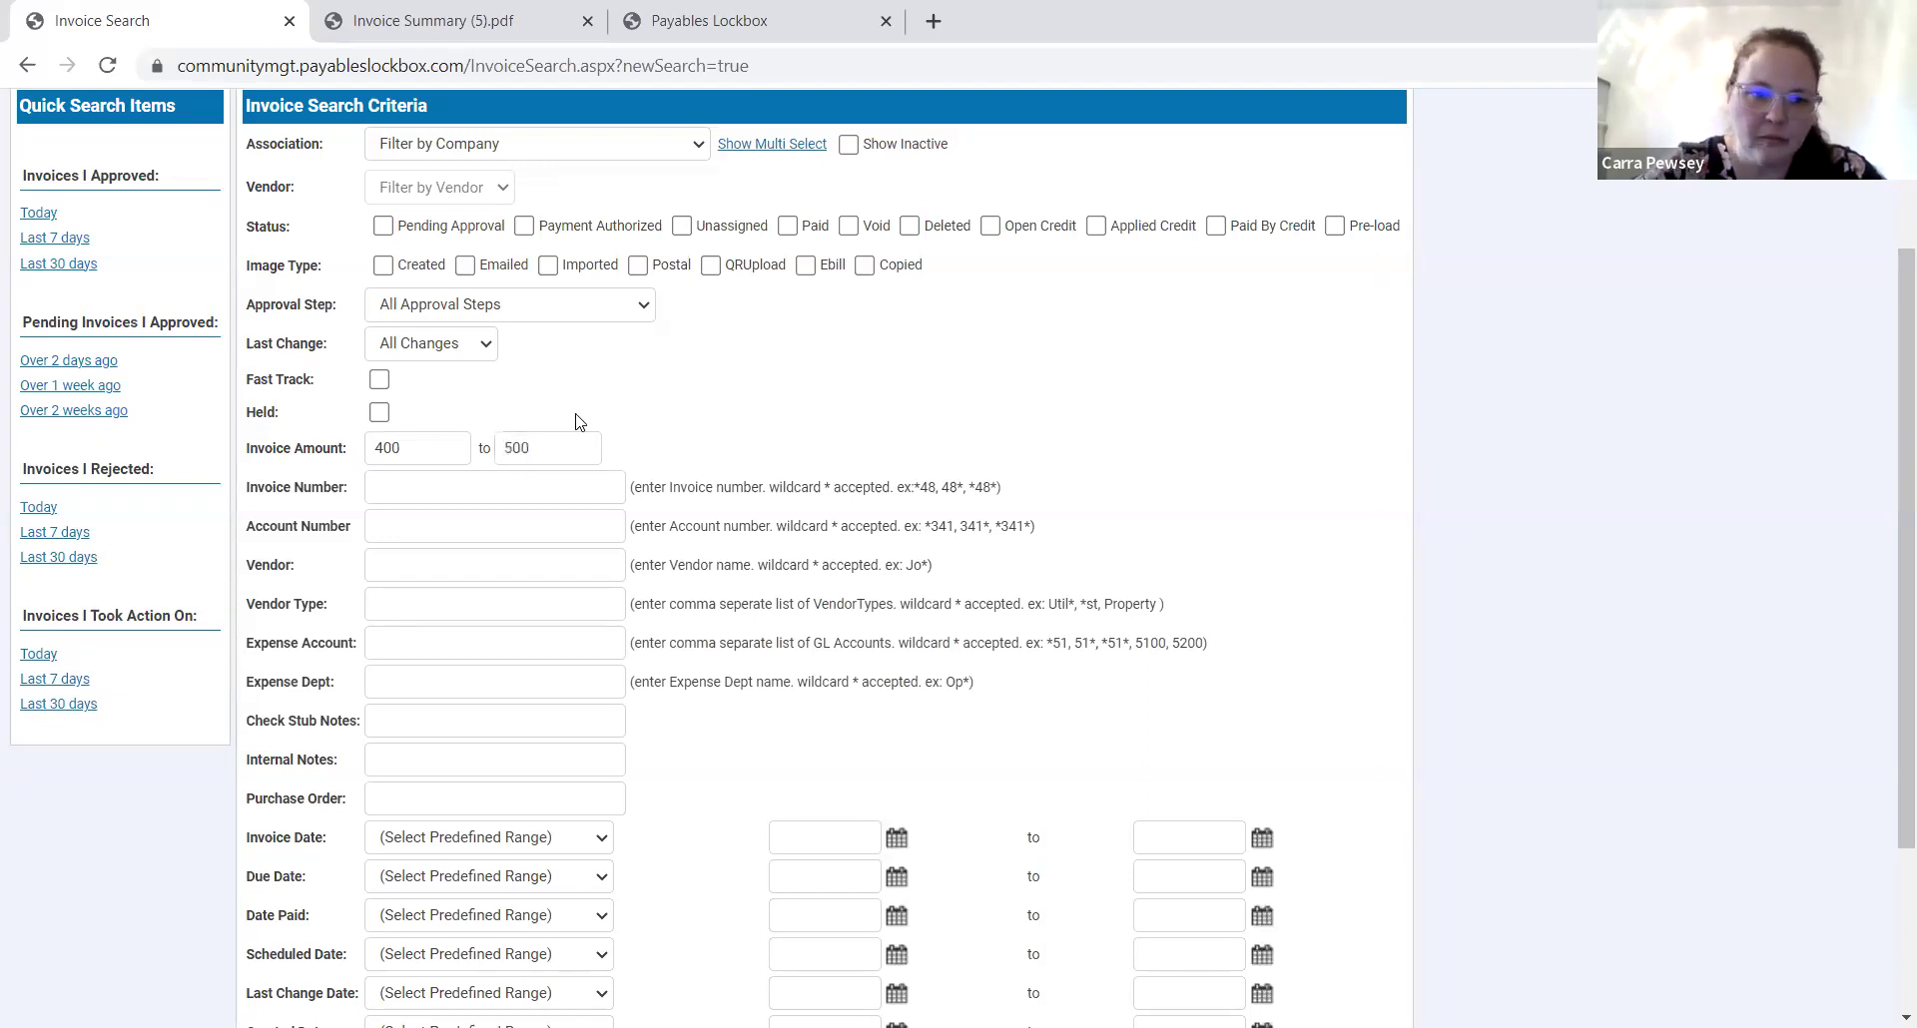
{"action": "left_click", "coordinate": [473, 355]}
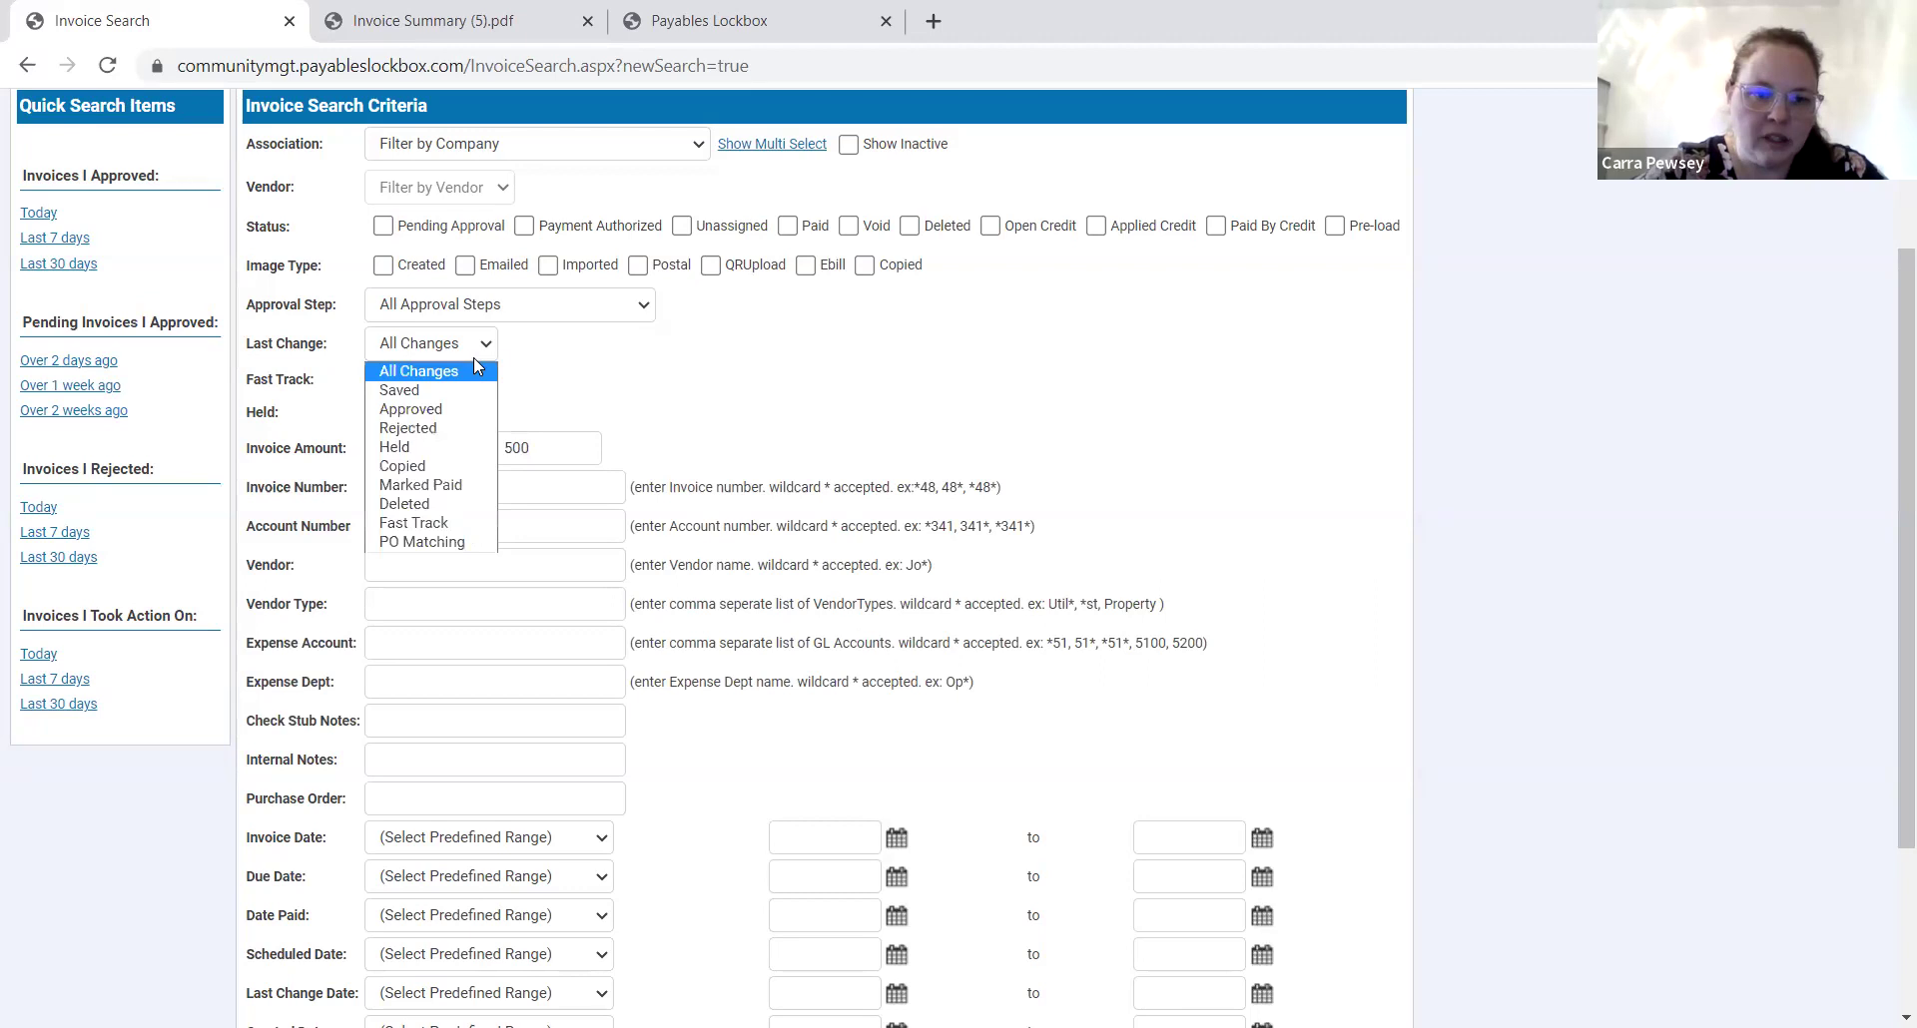
Set Approval Step to Board Approval and Association to Addison Condominiums Owners' Association.
{"action": "left_click", "coordinate": [449, 351]}
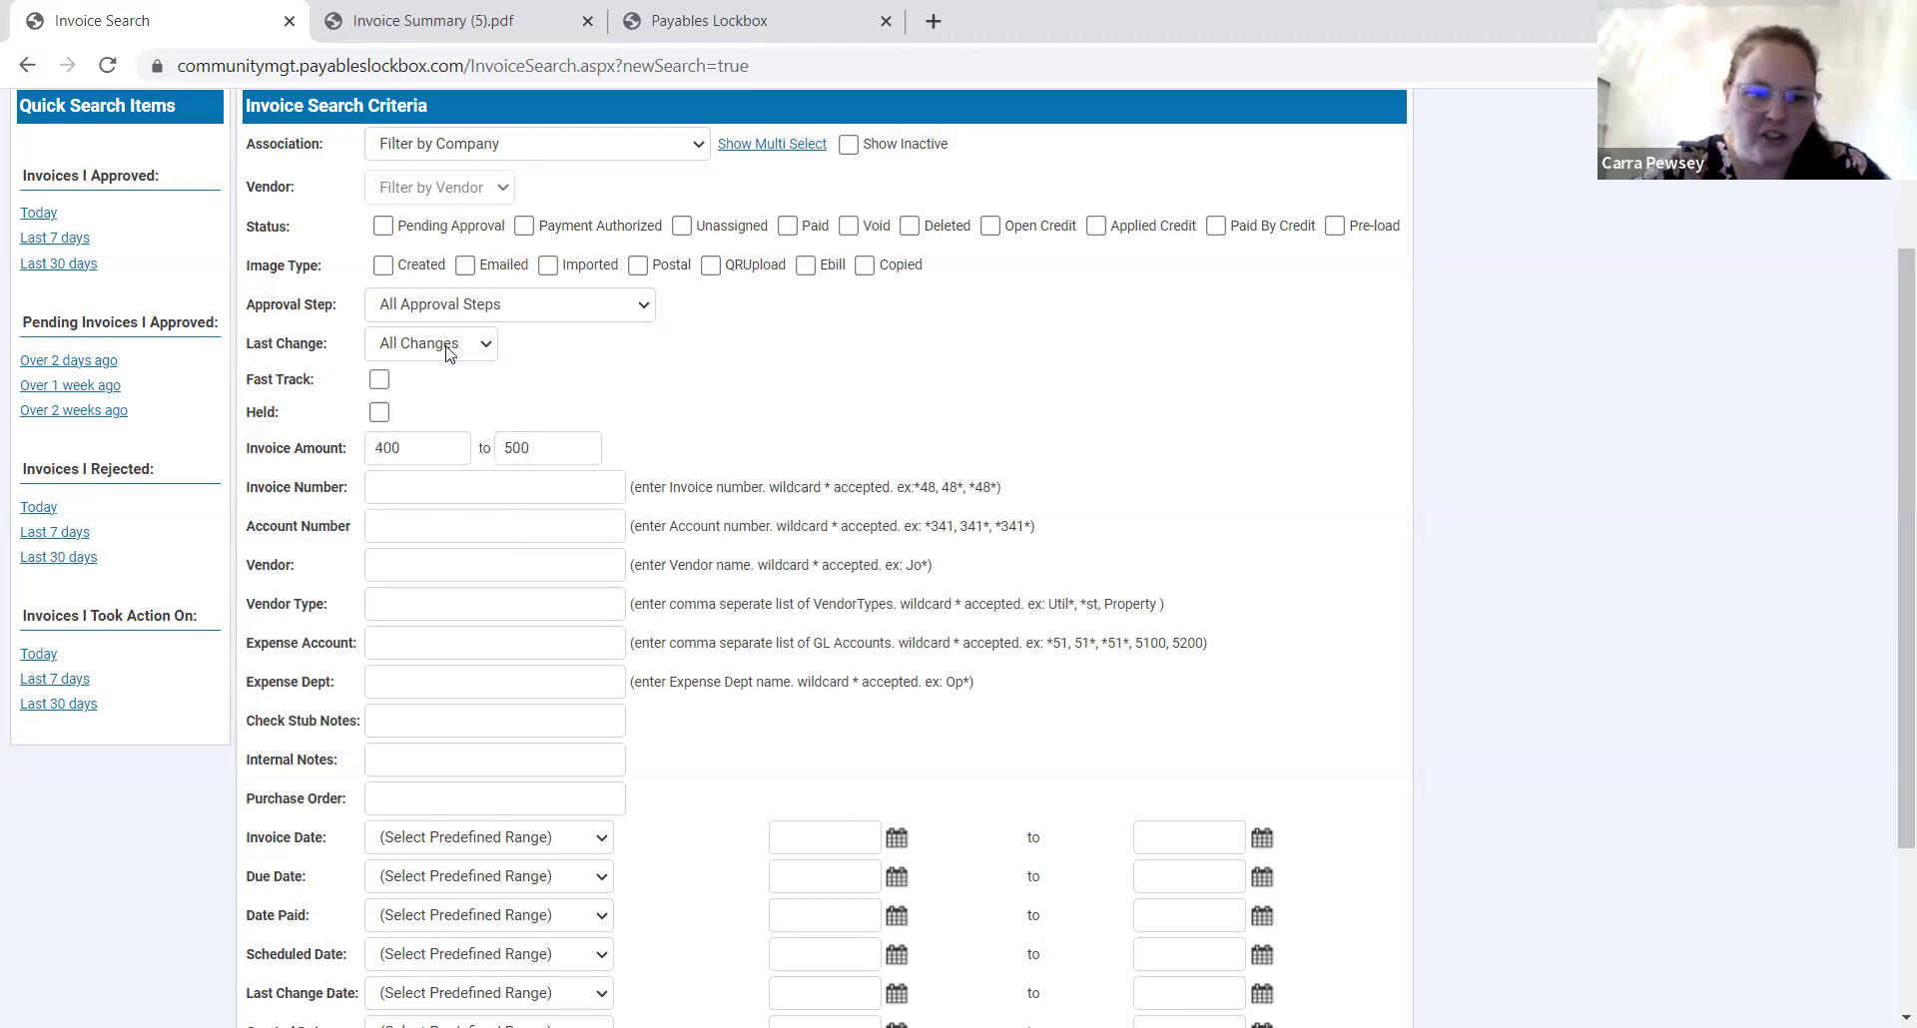
{"action": "left_click", "coordinate": [450, 352]}
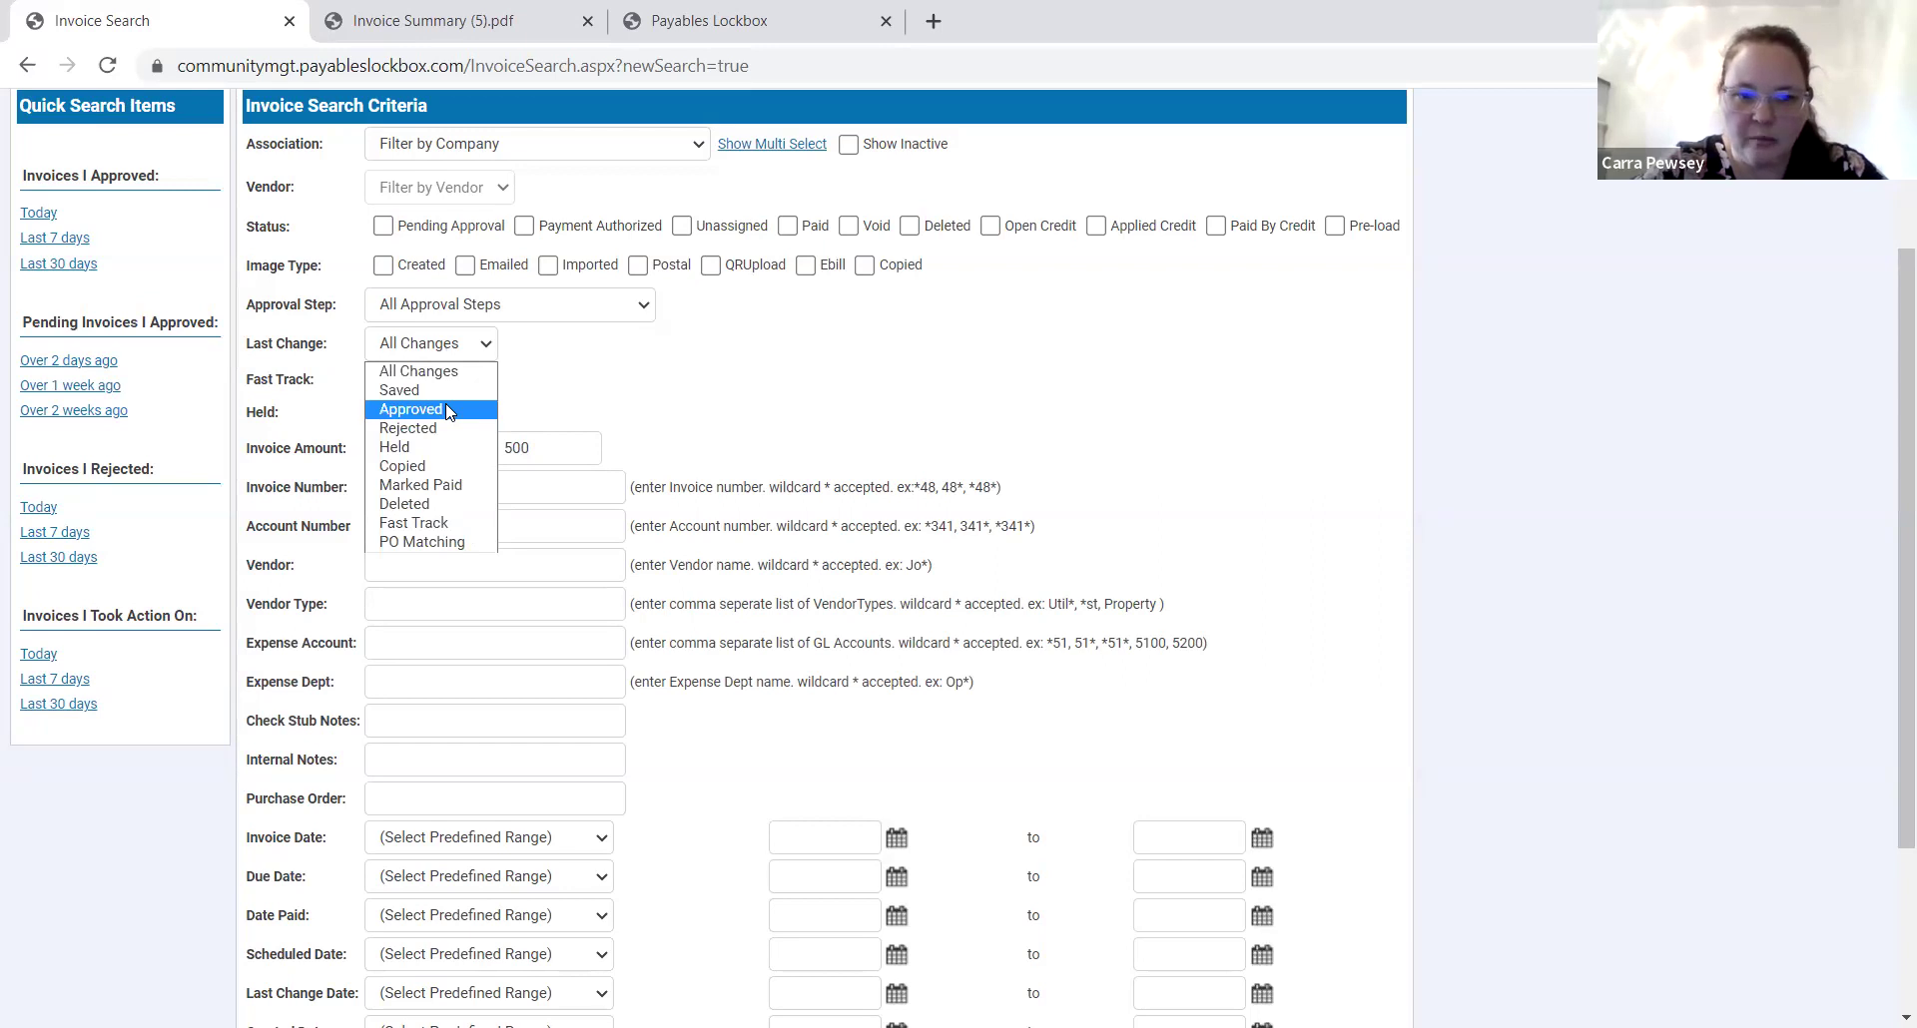
{"action": "left_click", "coordinate": [567, 371]}
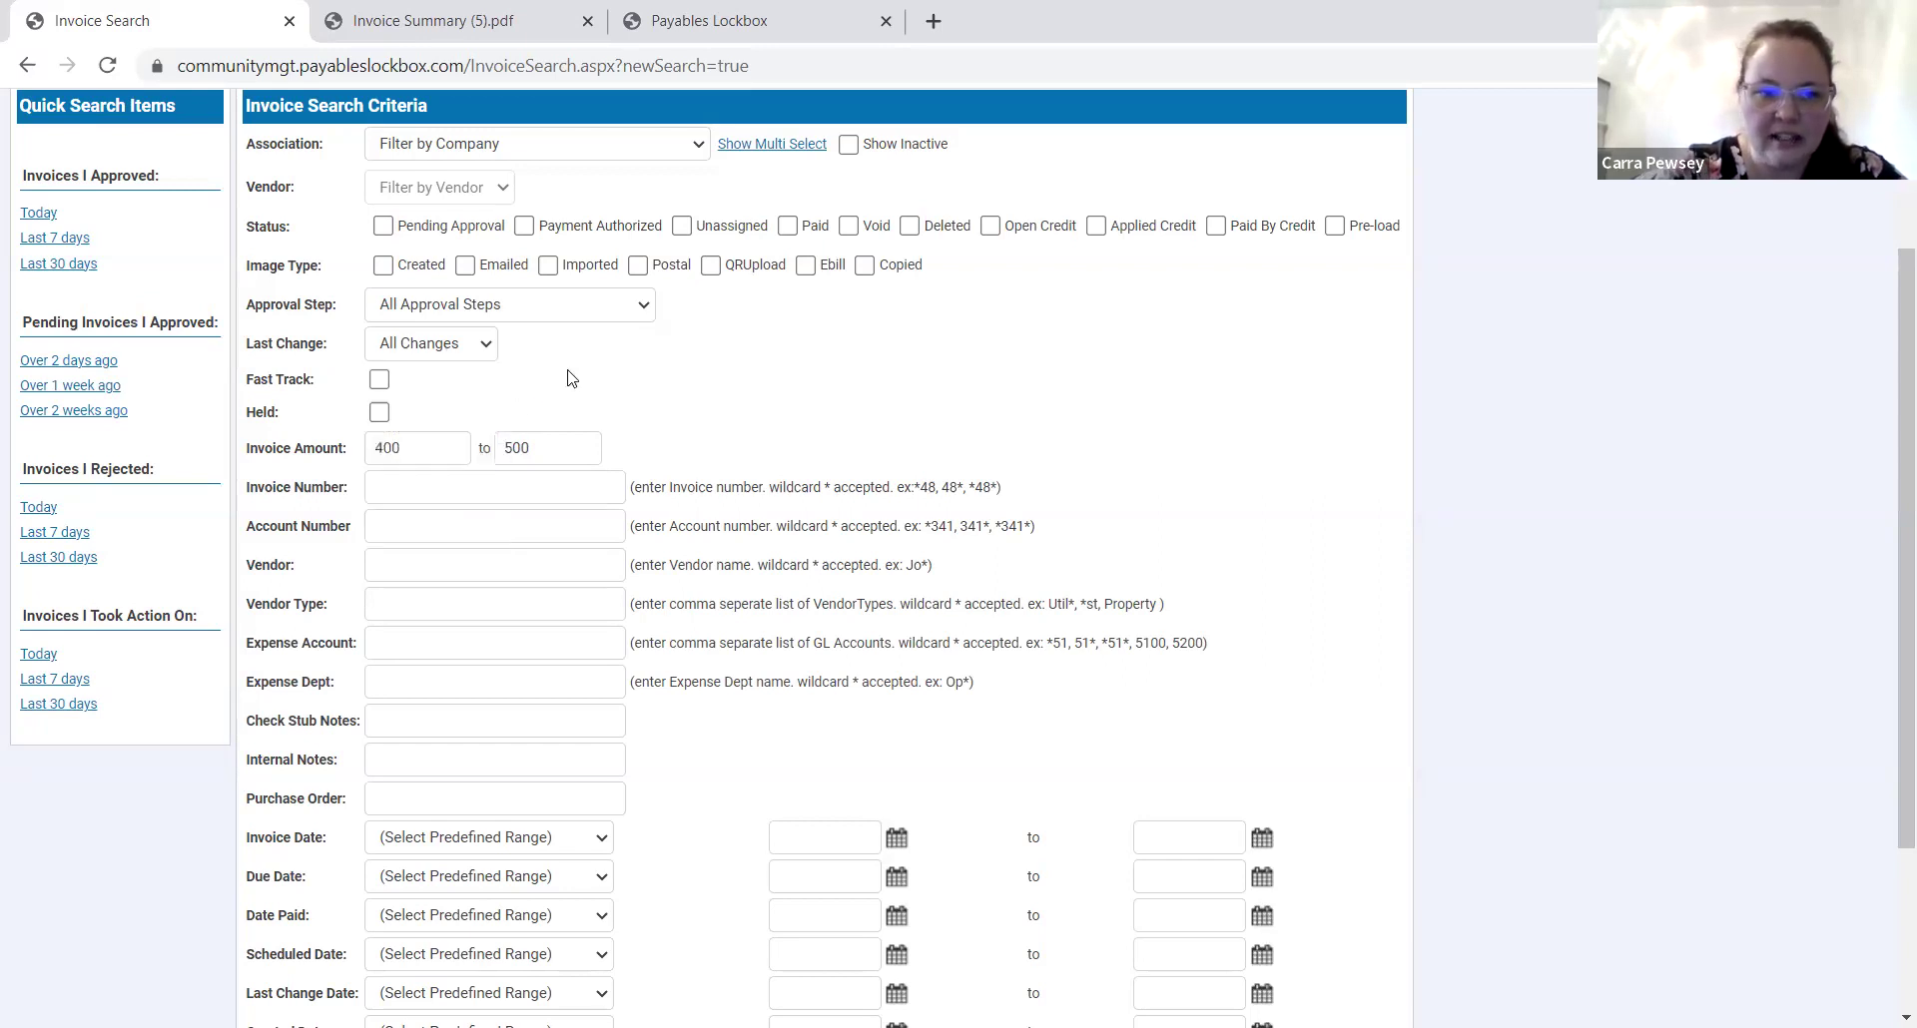
{"action": "left_click", "coordinate": [473, 313]}
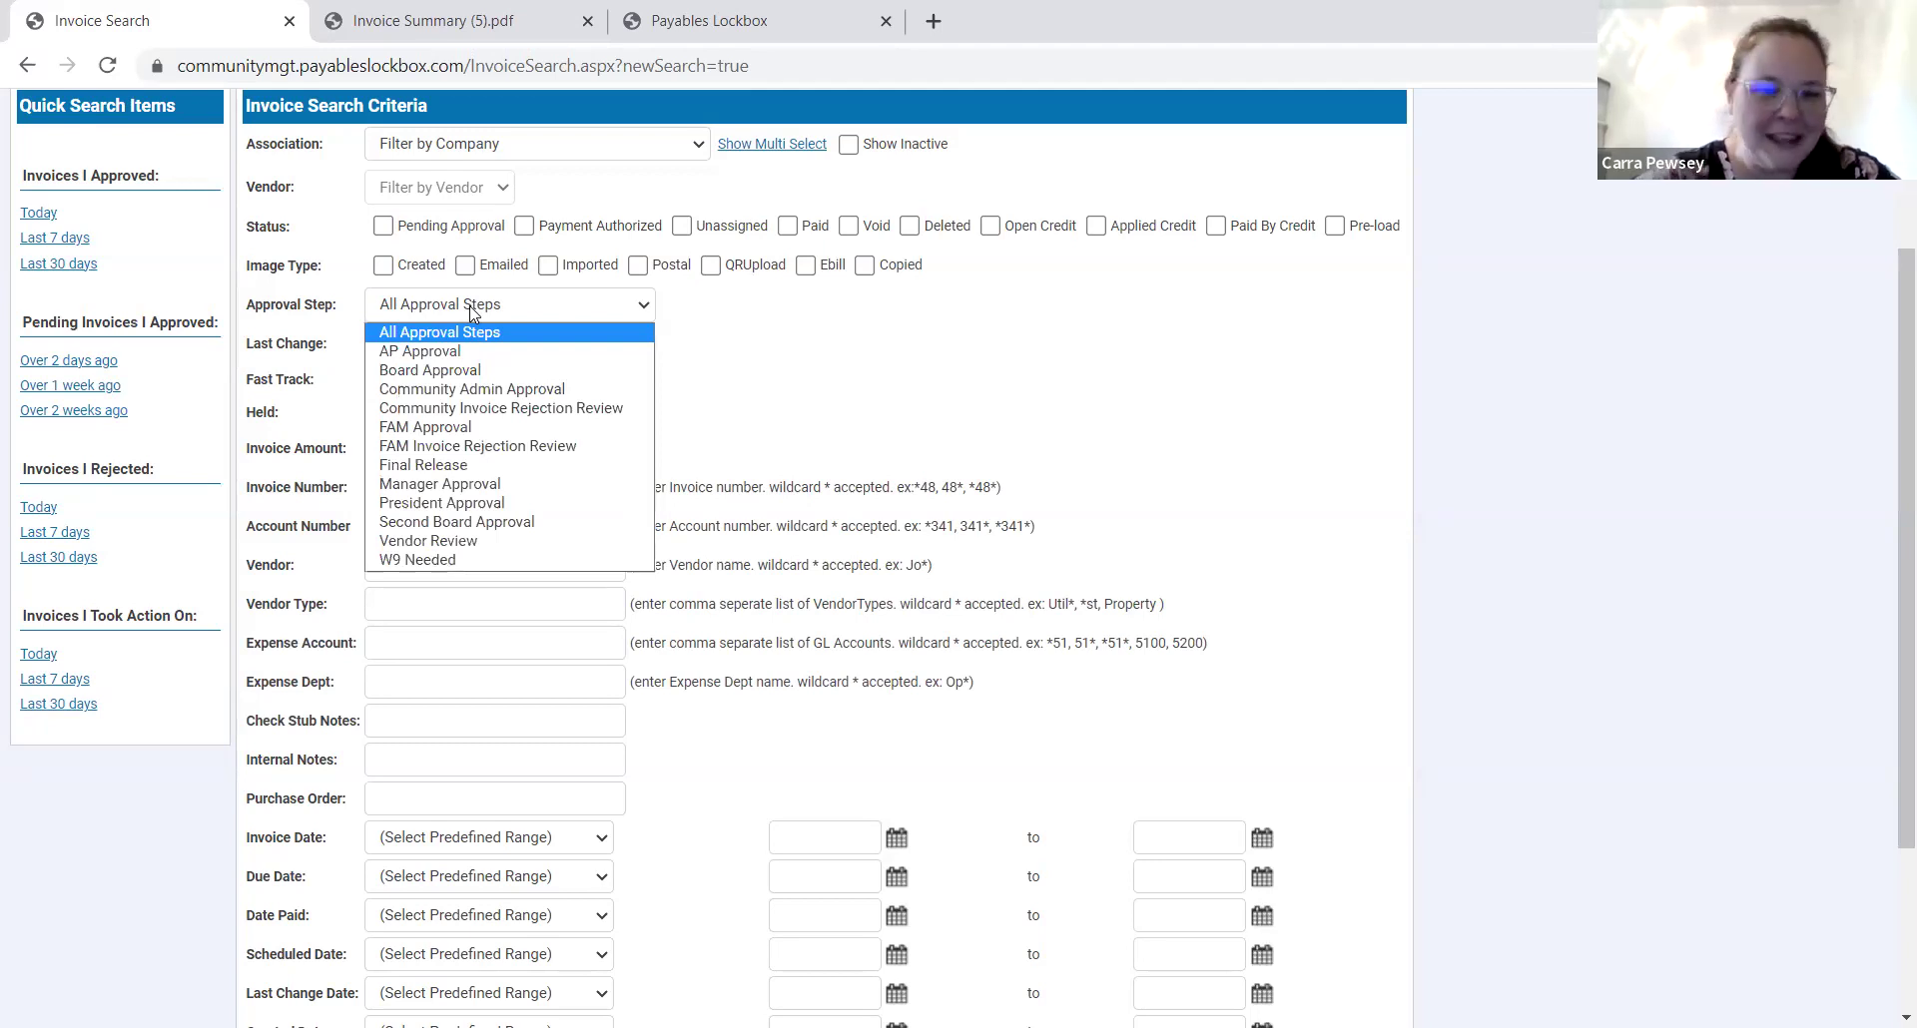
{"action": "left_click", "coordinate": [471, 374]}
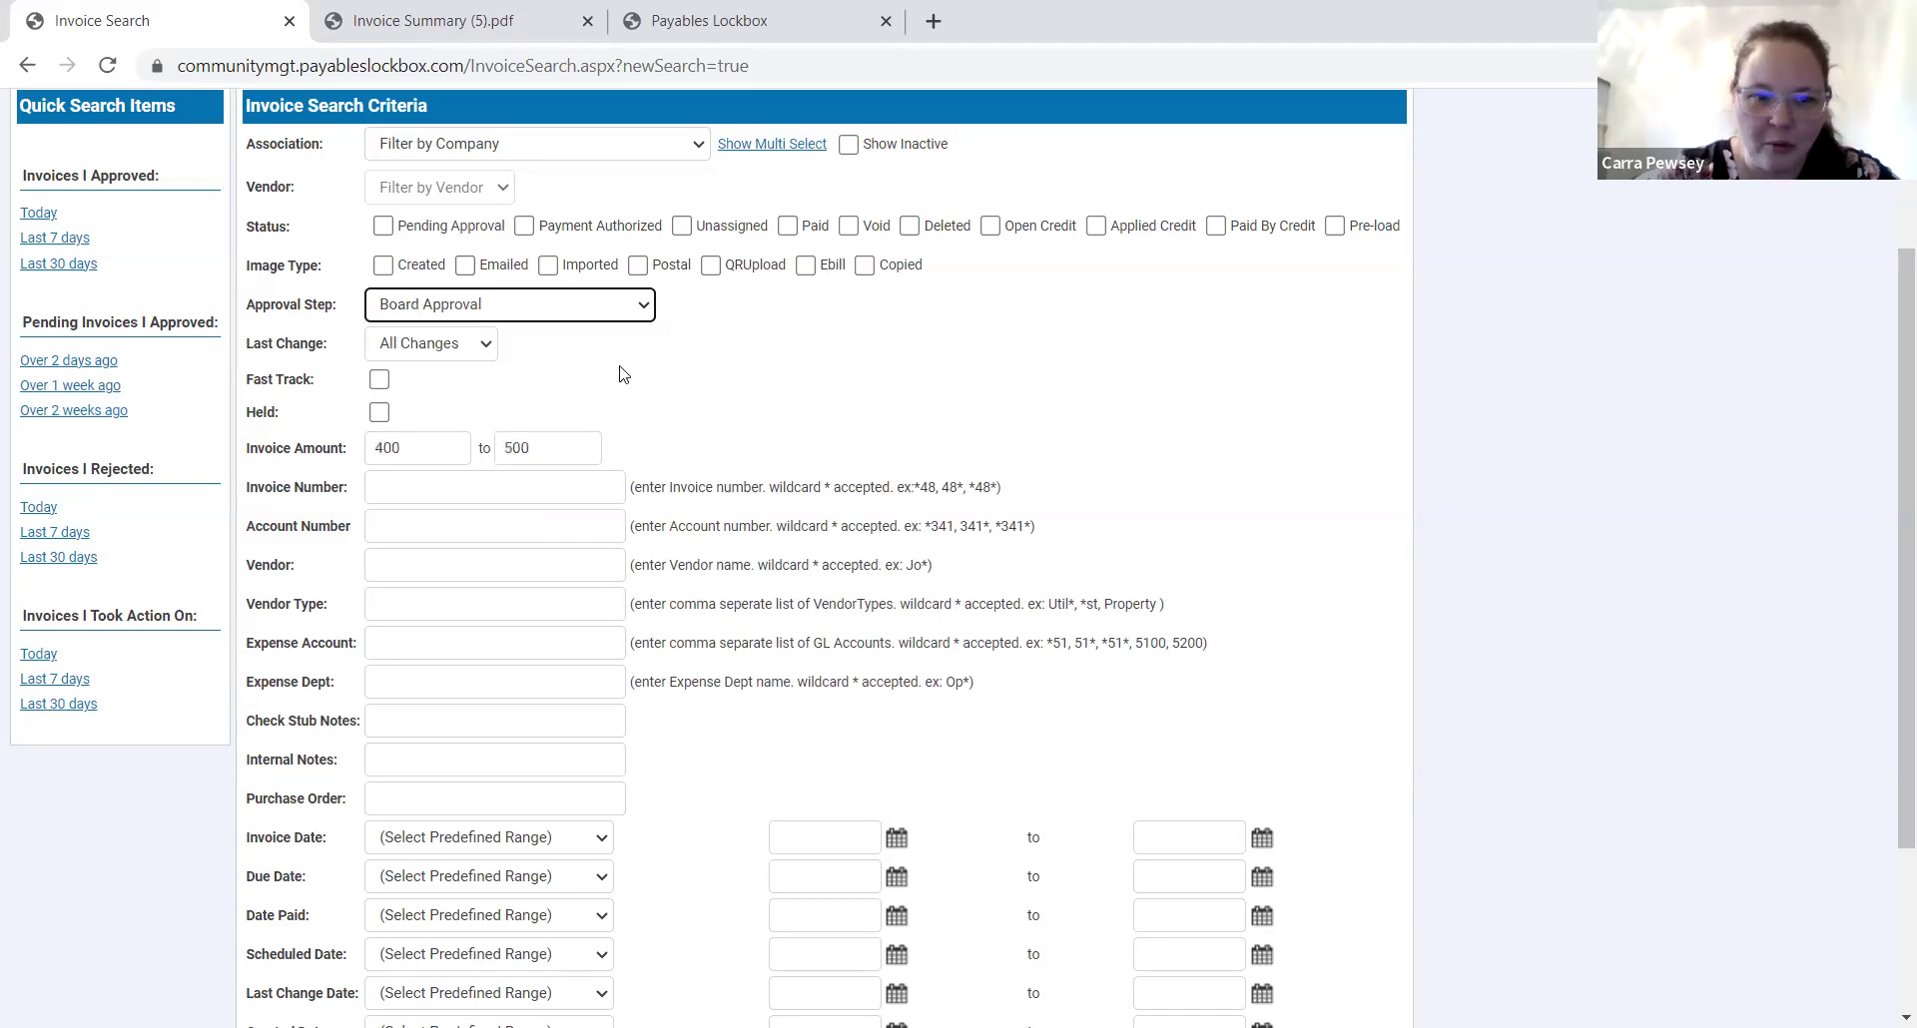
{"action": "left_click", "coordinate": [592, 150]}
{"action": "left_click", "coordinate": [576, 190]}
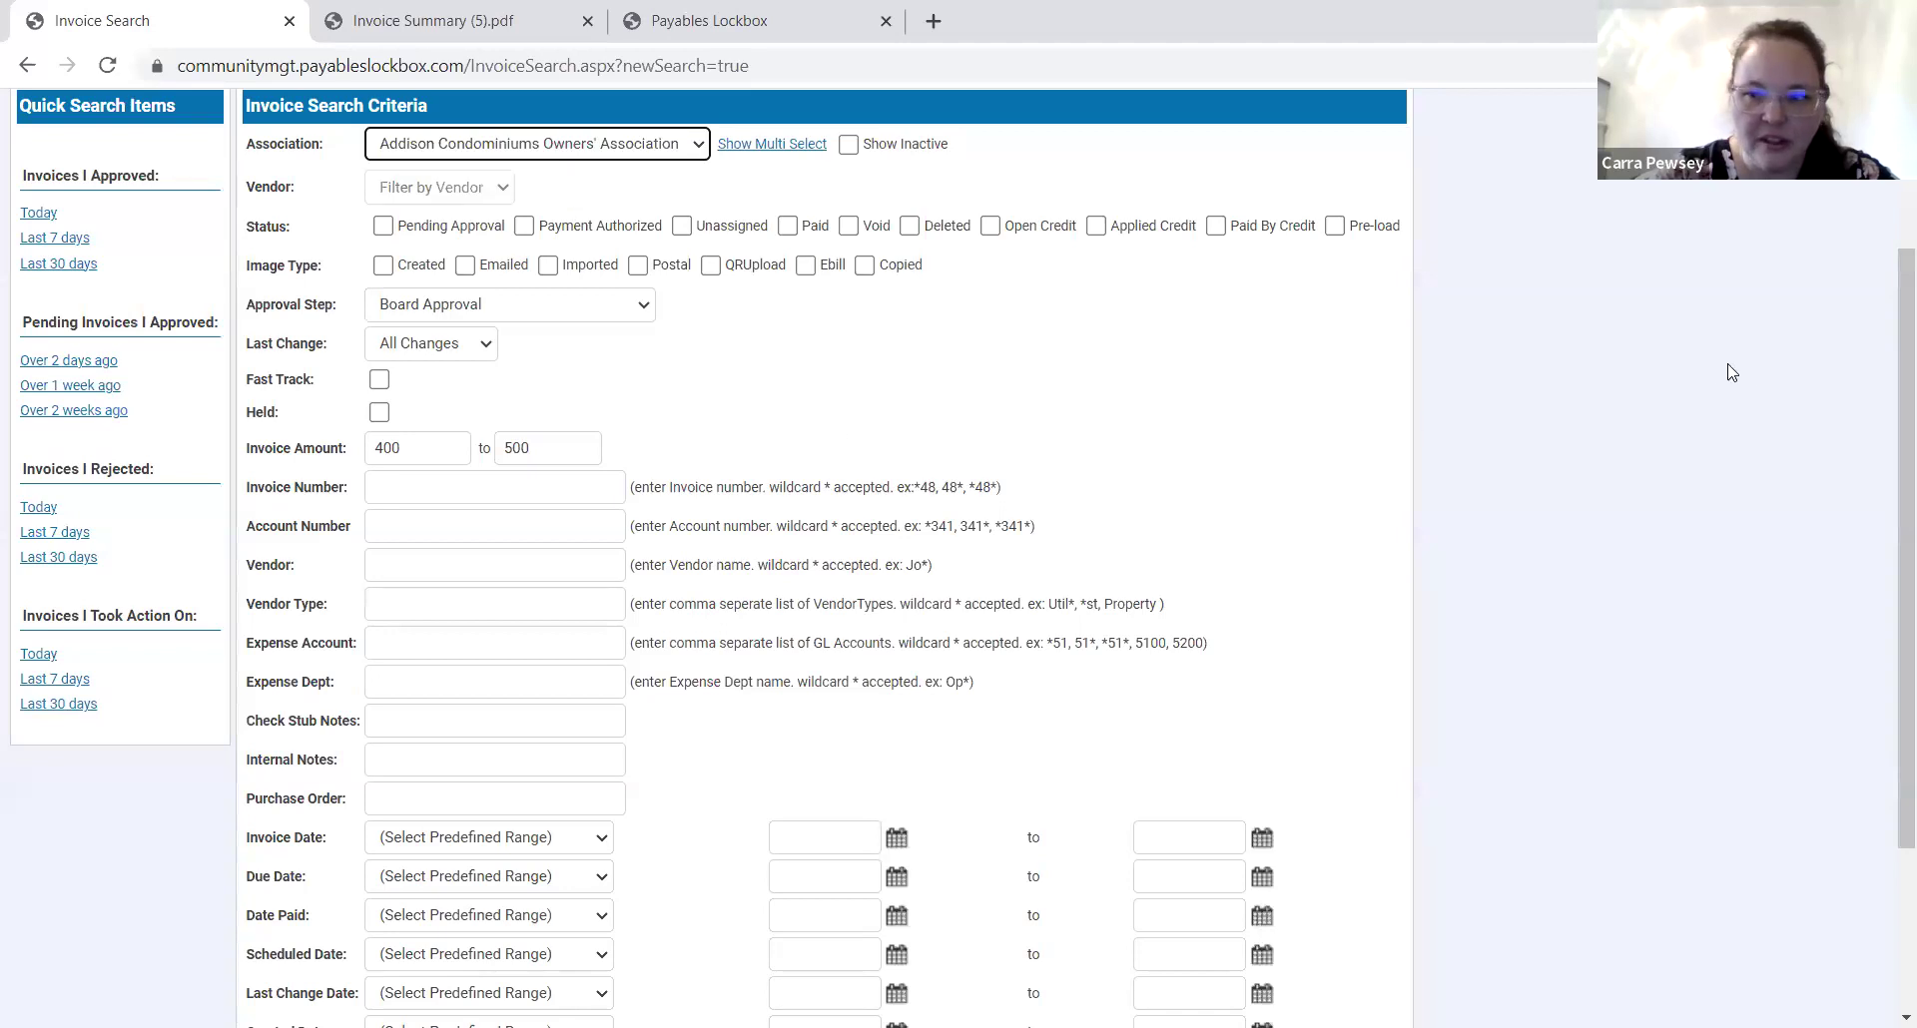
{"action": "scroll", "coordinate": [1847, 450], "scroll_direction": "down", "scroll_amount": 1}
Delete both the 400 and 500 Invoice Amount values.
{"action": "left_click_drag", "start_coordinate": [417, 382], "coordinate": [302, 371]}
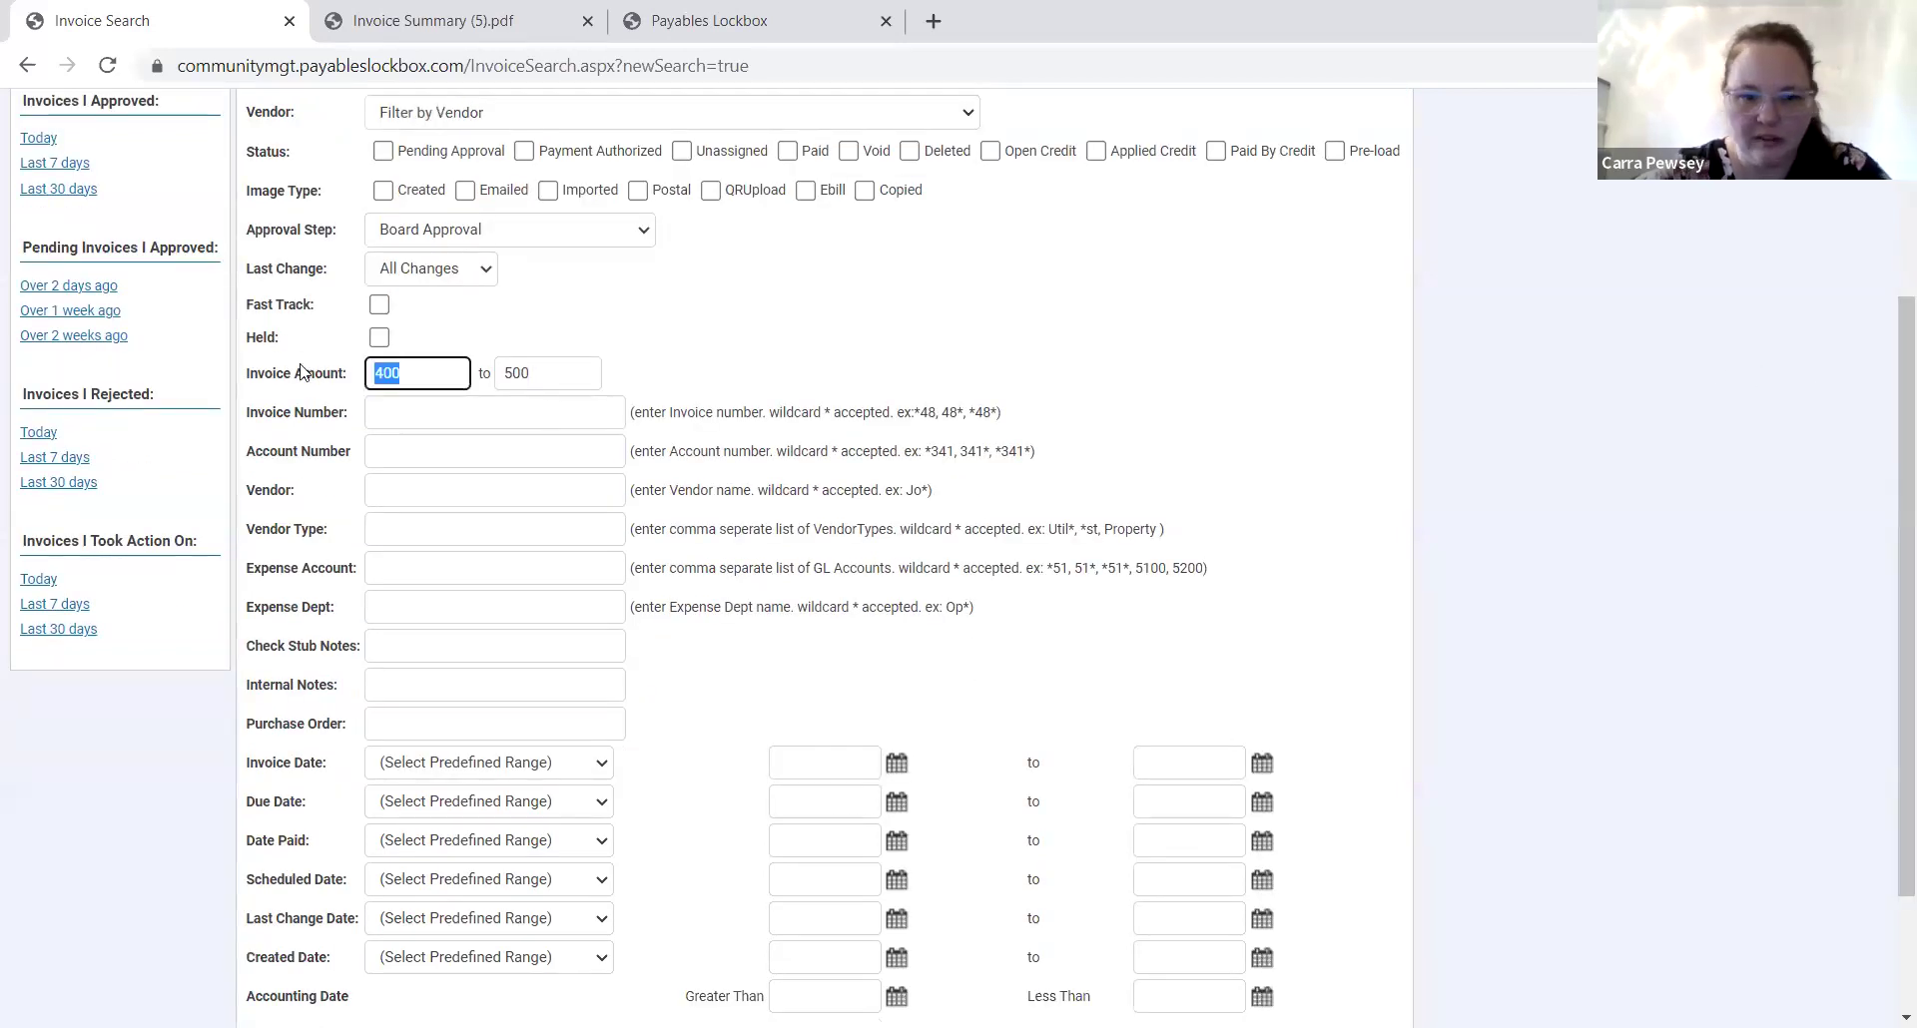
{"action": "key", "text": "BackSpace"}
{"action": "key", "text": "Tab"}
{"action": "key", "text": "BackSpace"}
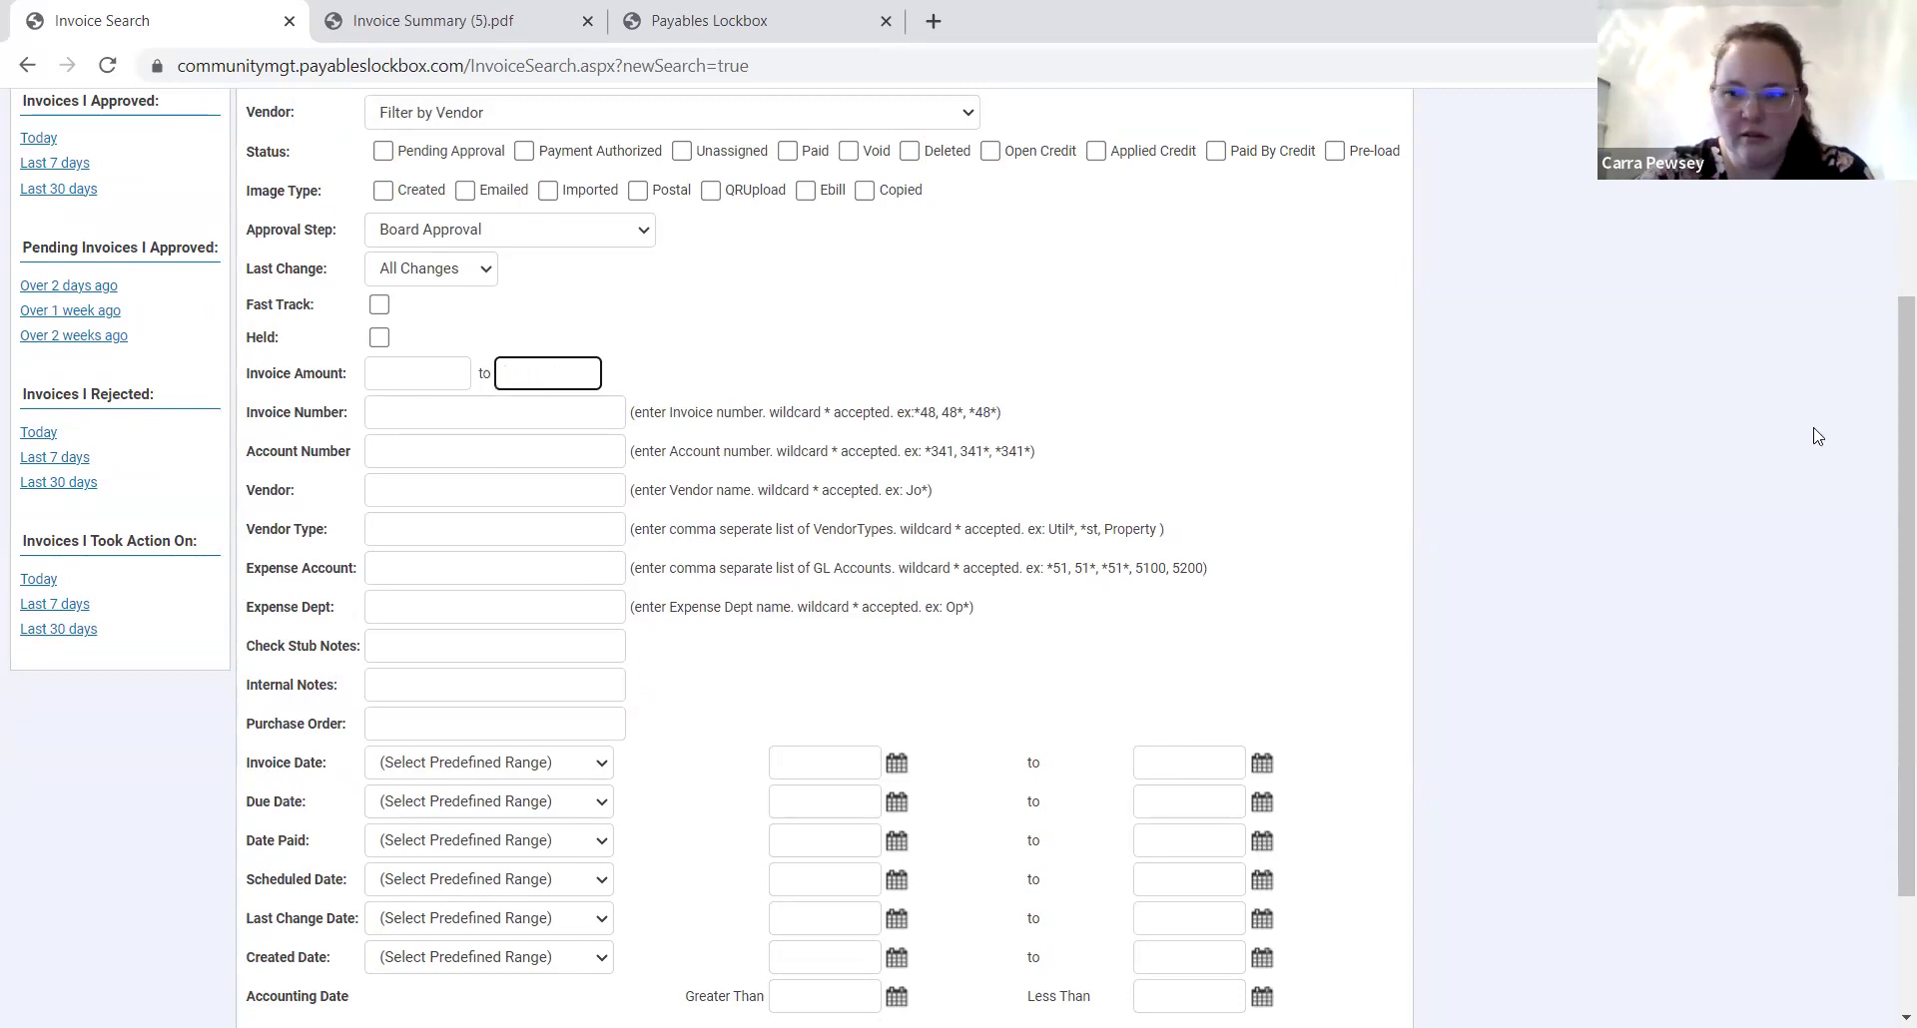
{"action": "left_click_drag", "start_coordinate": [1890, 564], "coordinate": [1887, 676]}
Run the Board Approval search, then reopen a blank Invoice Search via My Invoices.
{"action": "left_click", "coordinate": [278, 881]}
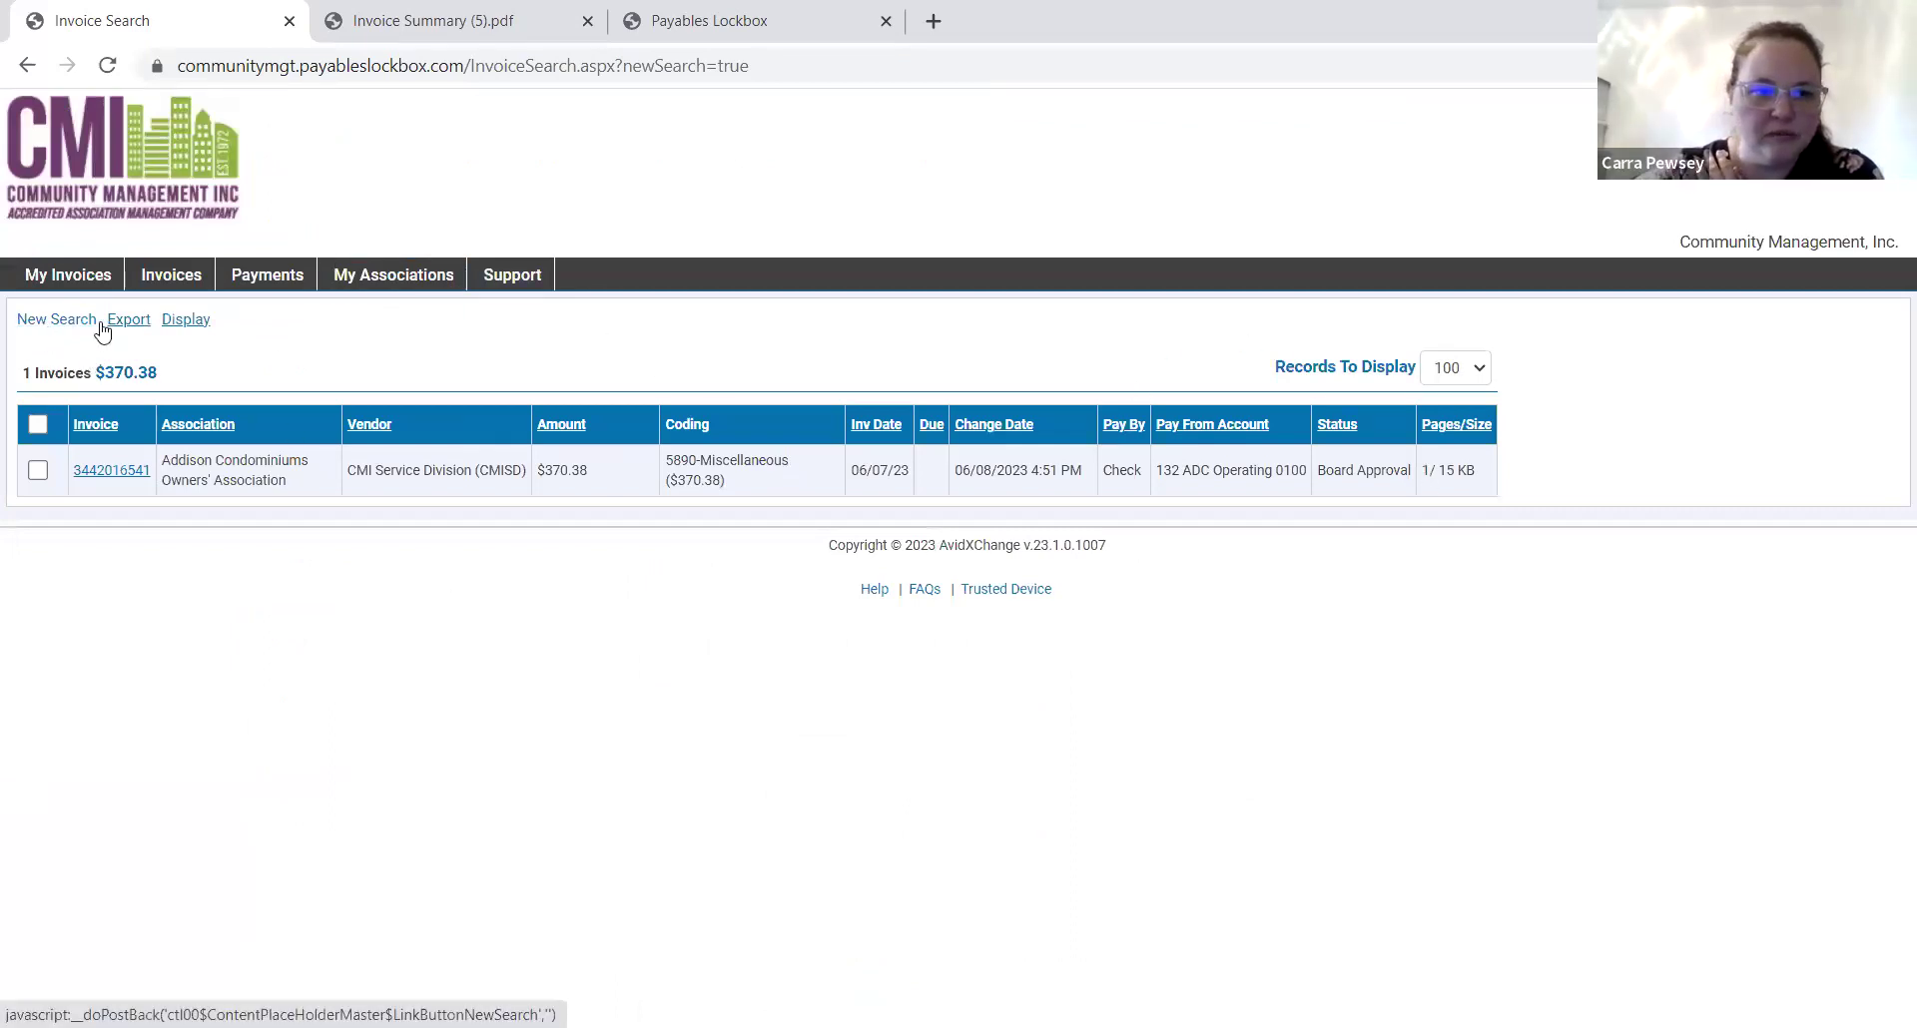
{"action": "left_click", "coordinate": [68, 275]}
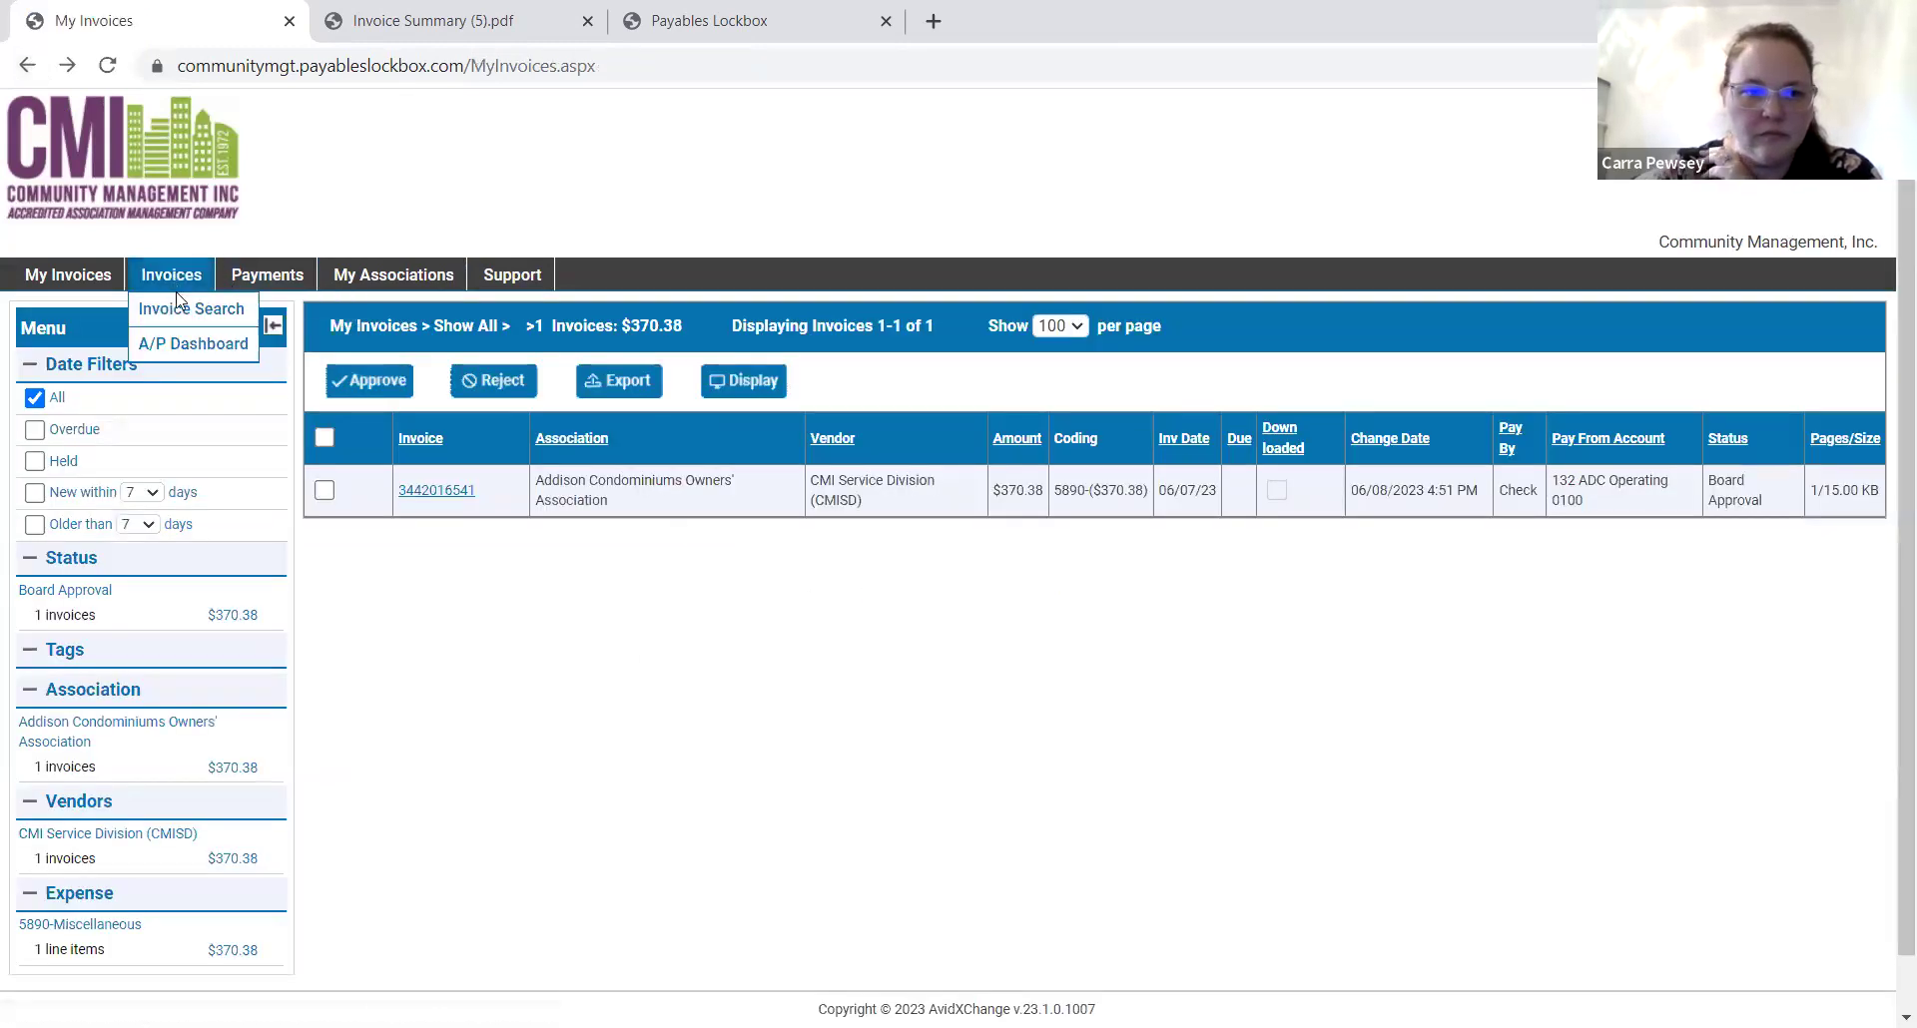
{"action": "left_click", "coordinate": [180, 307]}
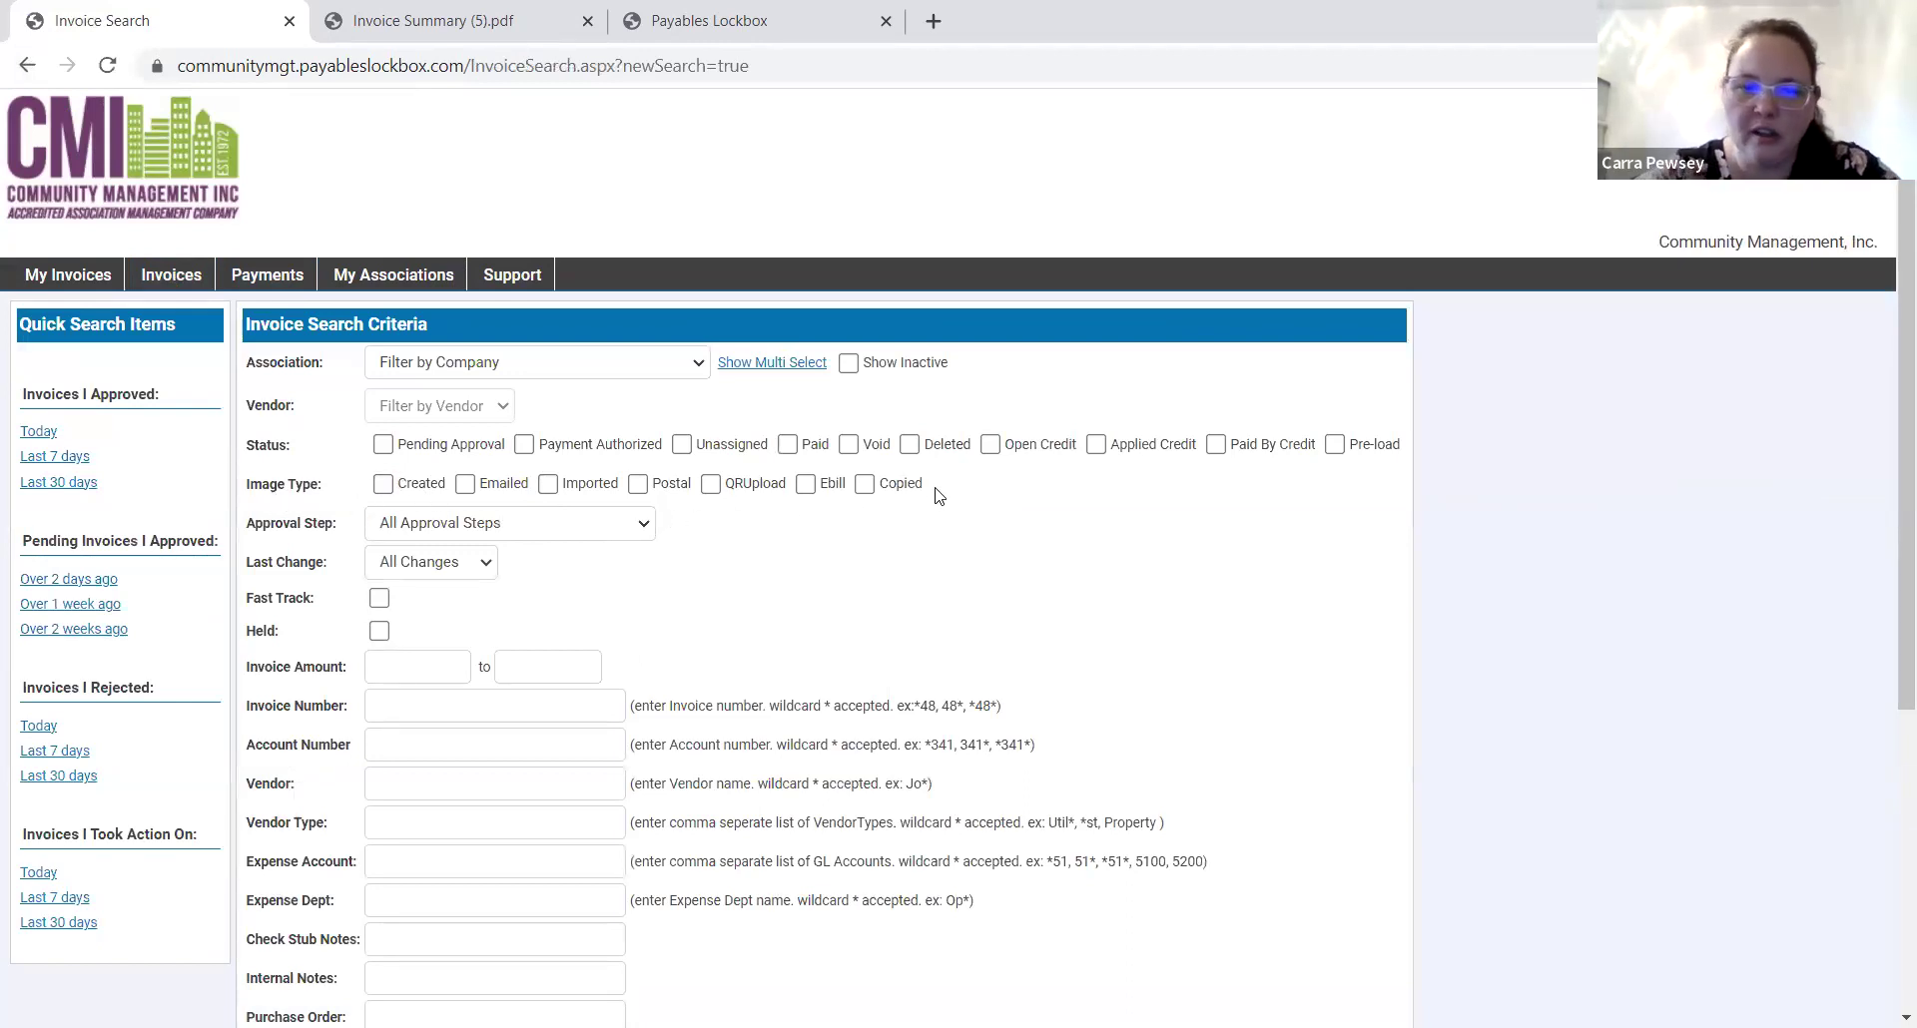
{"action": "left_click_drag", "start_coordinate": [938, 496], "coordinate": [333, 487]}
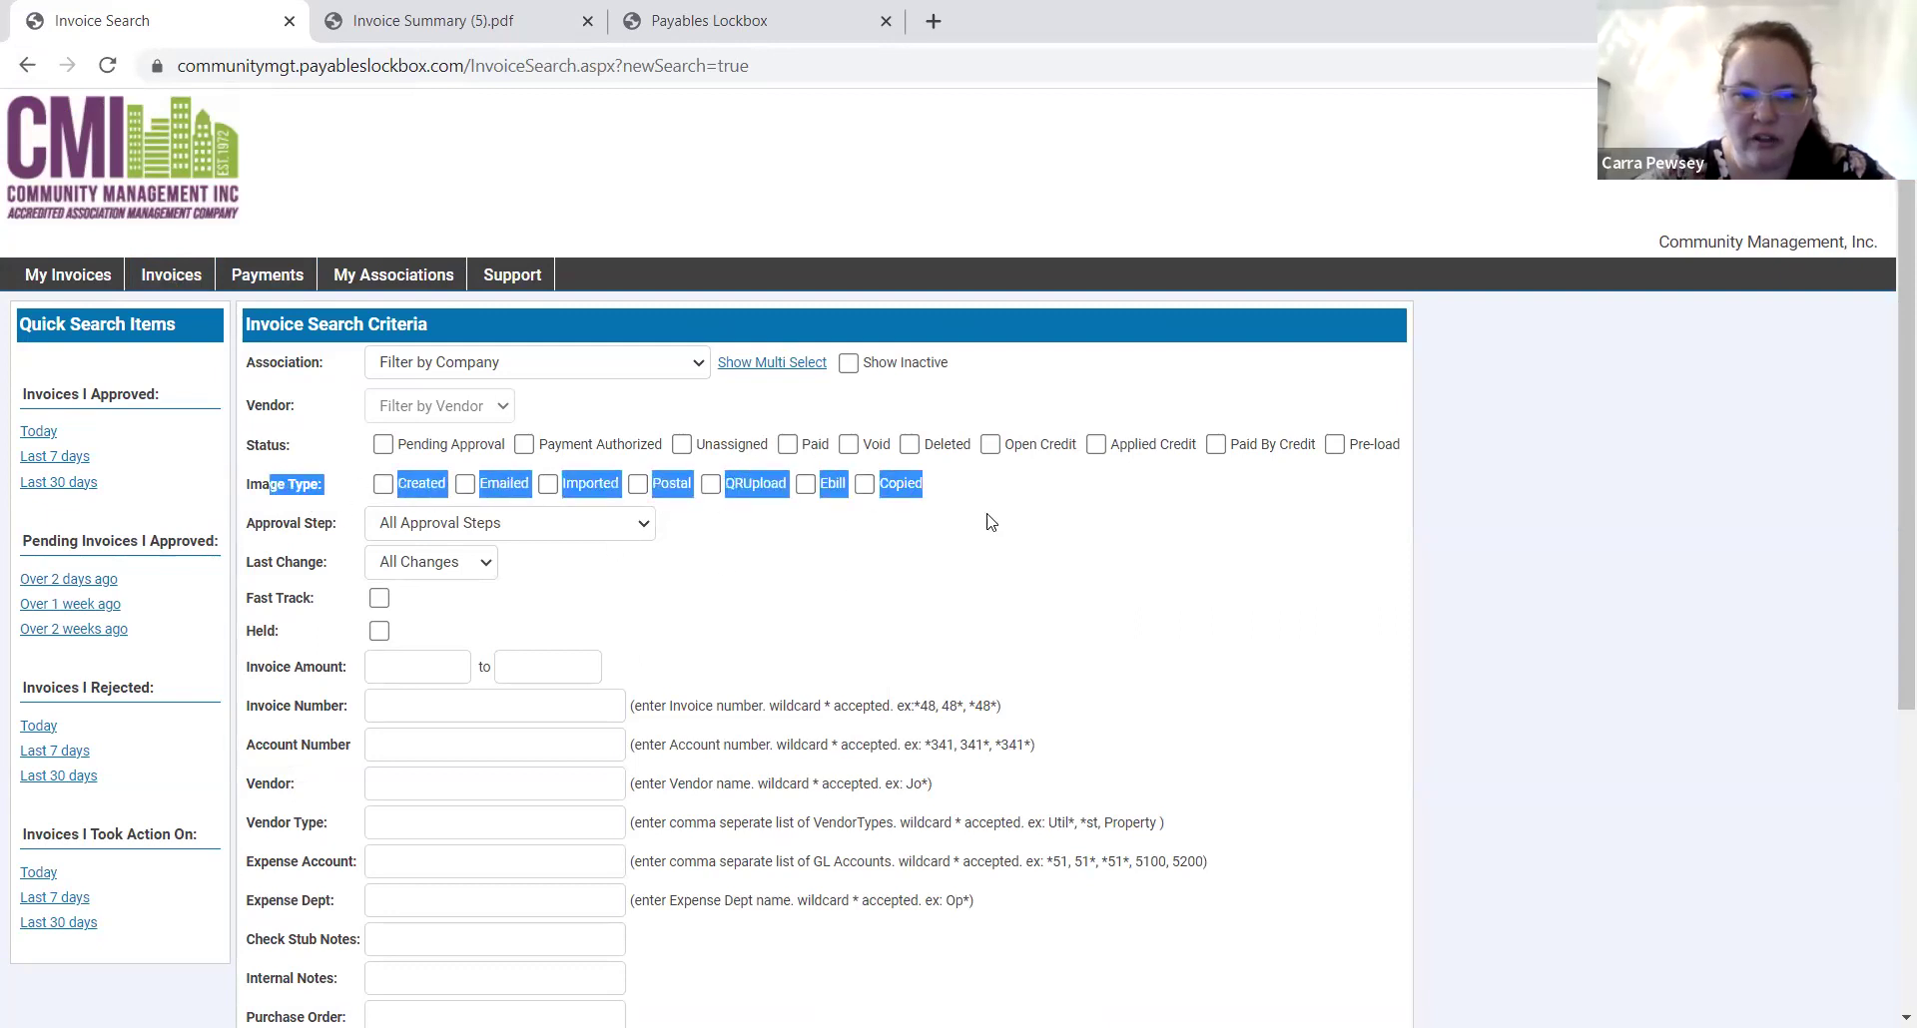
{"action": "left_click", "coordinate": [659, 526]}
{"action": "left_click", "coordinate": [519, 487]}
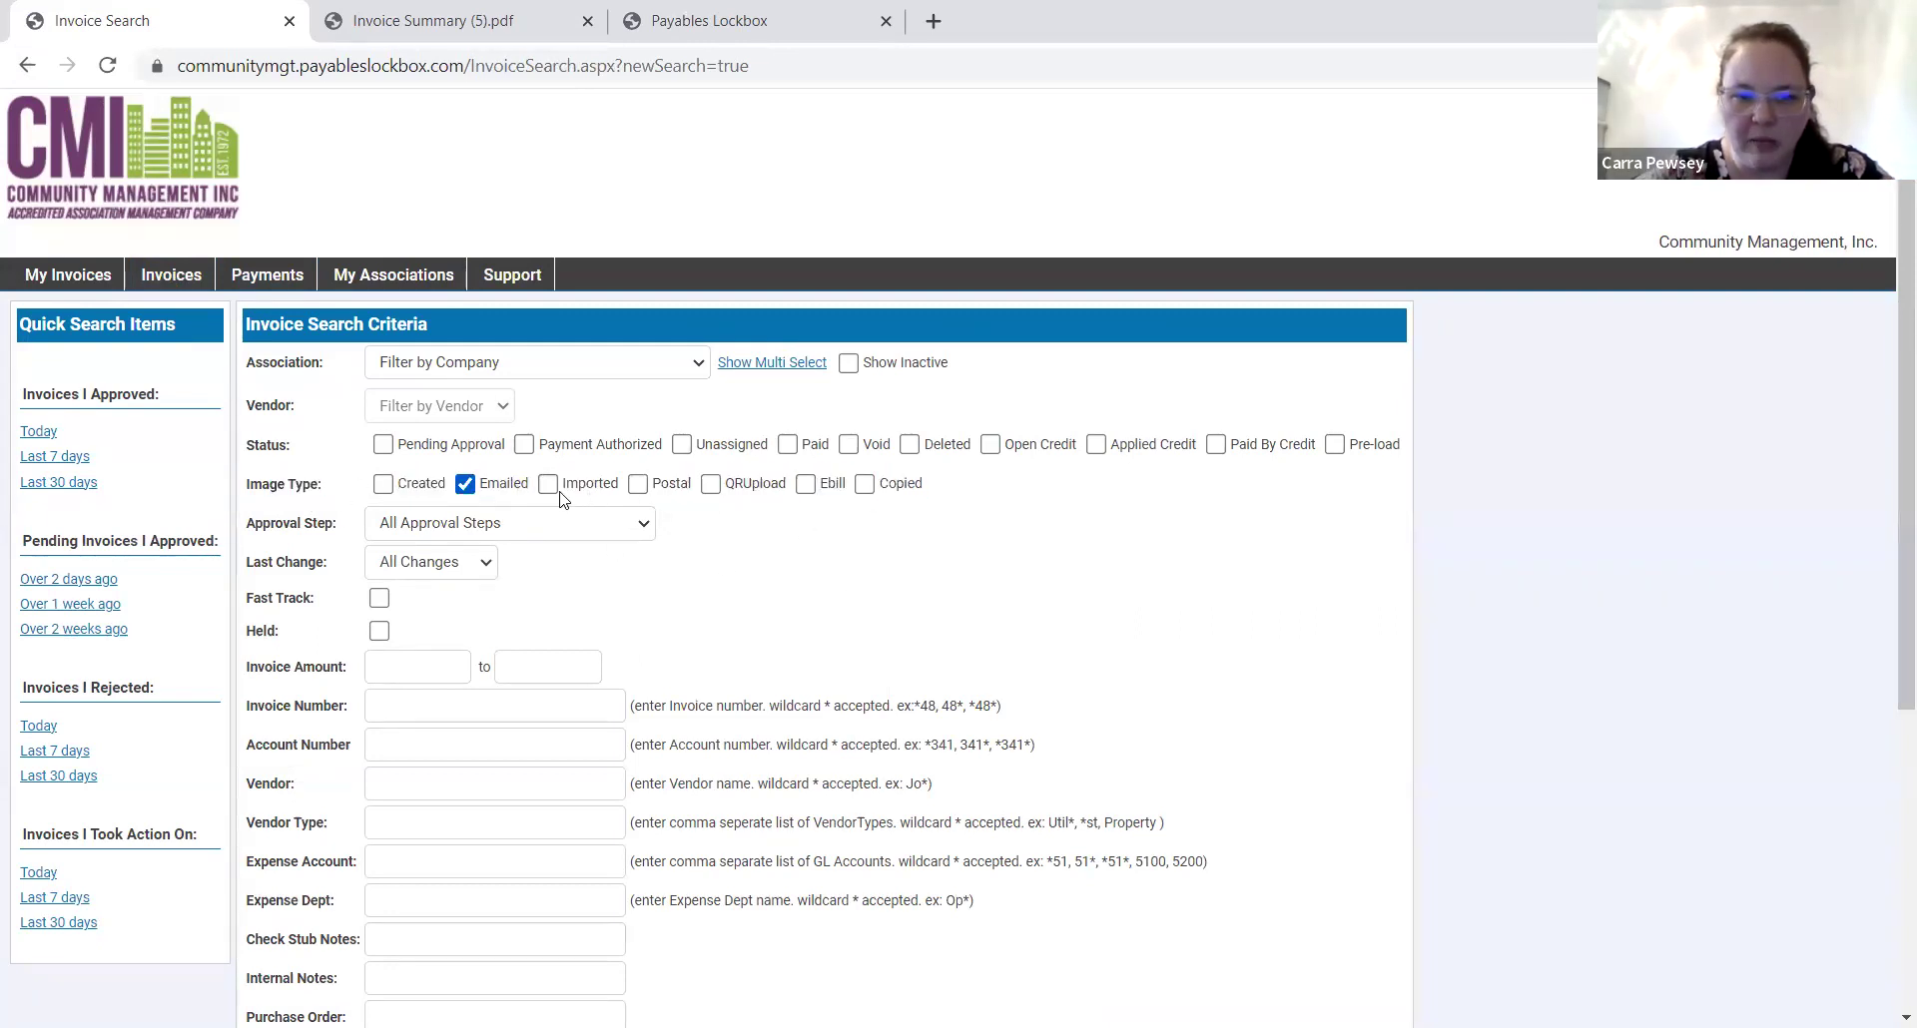
{"action": "left_click", "coordinate": [496, 489]}
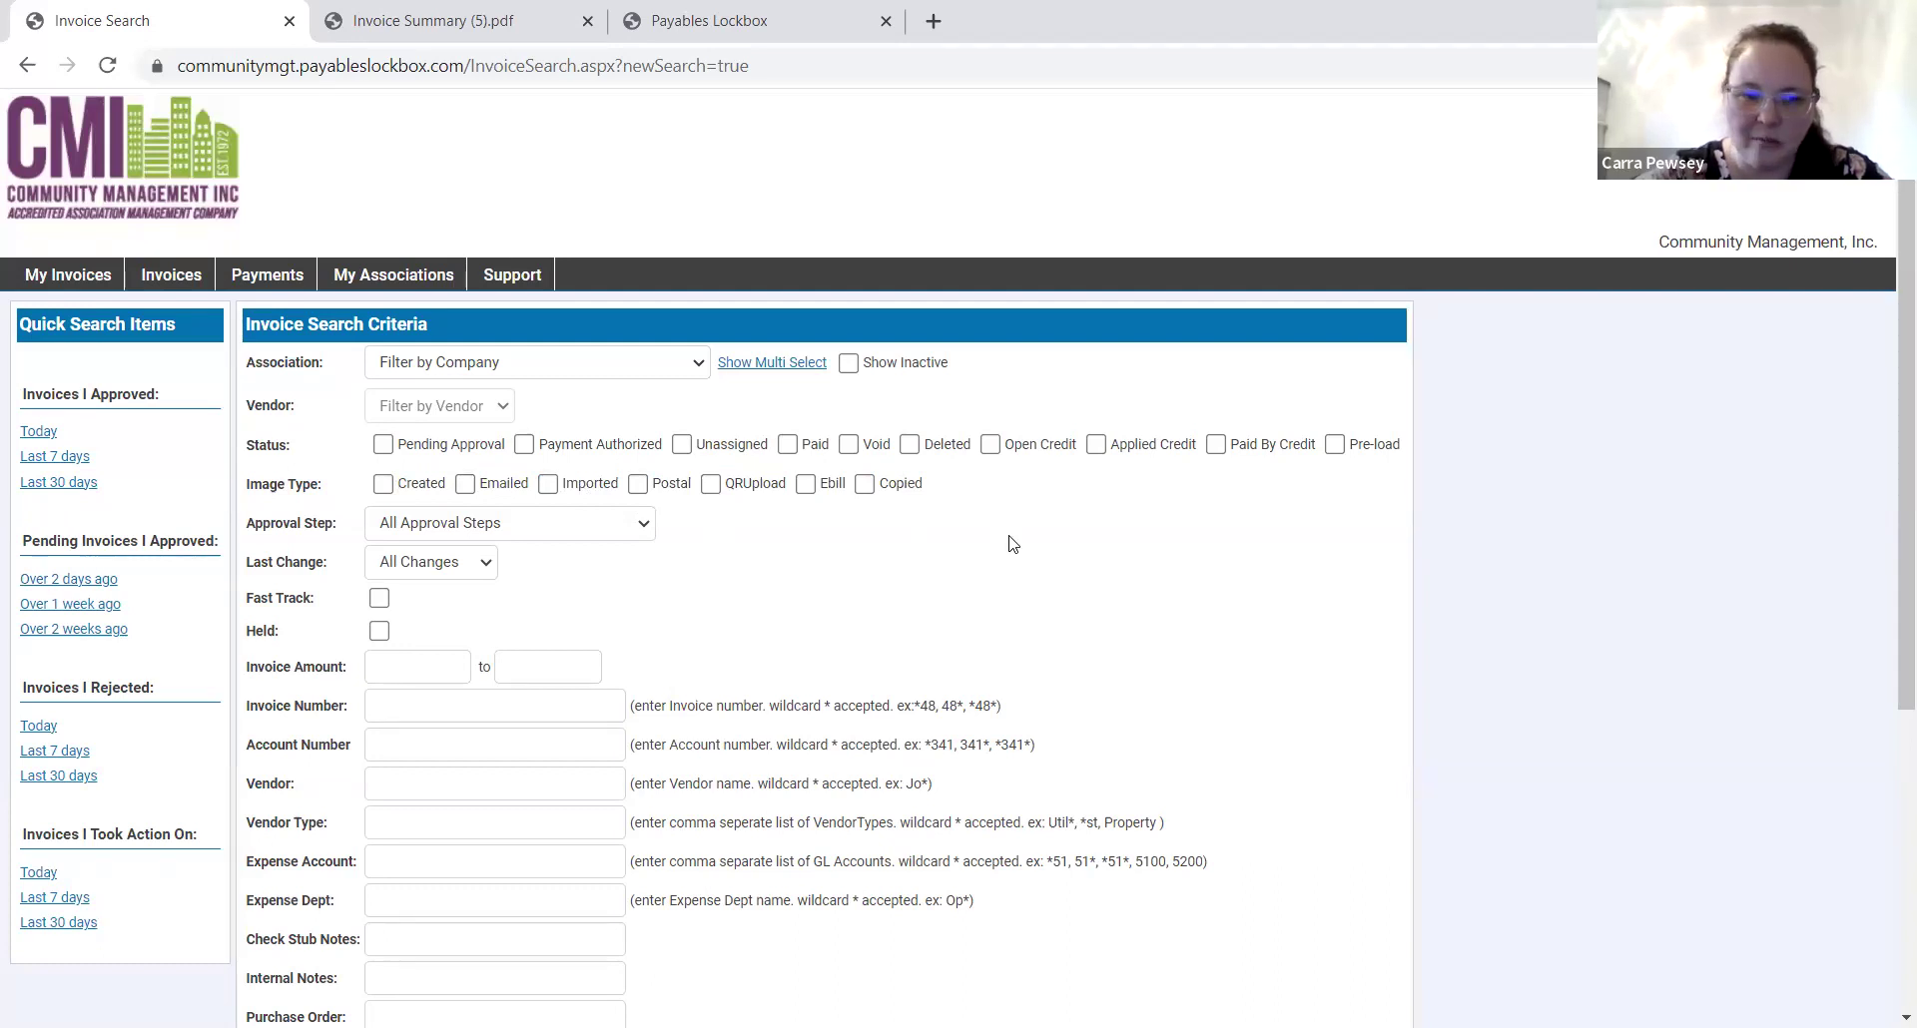
{"action": "left_click_drag", "start_coordinate": [238, 449], "coordinate": [455, 456]}
{"action": "left_click", "coordinate": [308, 447]}
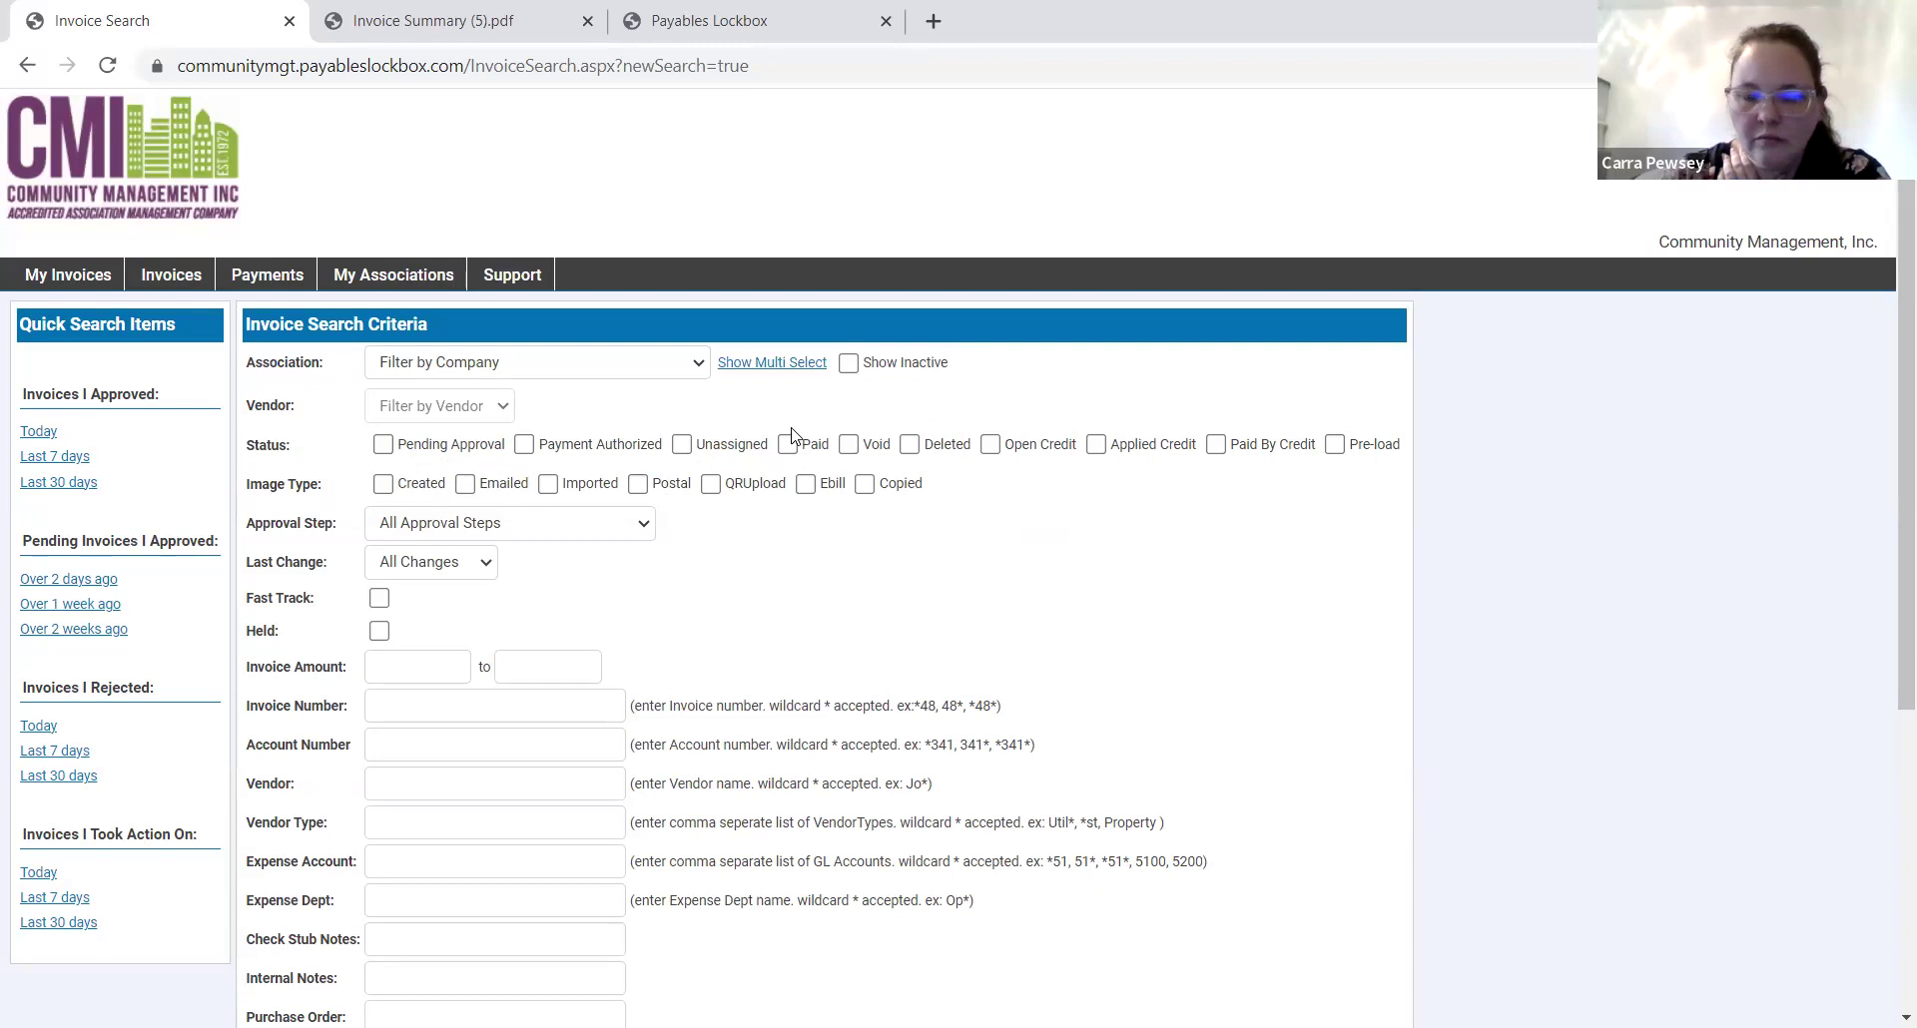
{"action": "scroll", "coordinate": [998, 569], "scroll_direction": "down", "scroll_amount": 5}
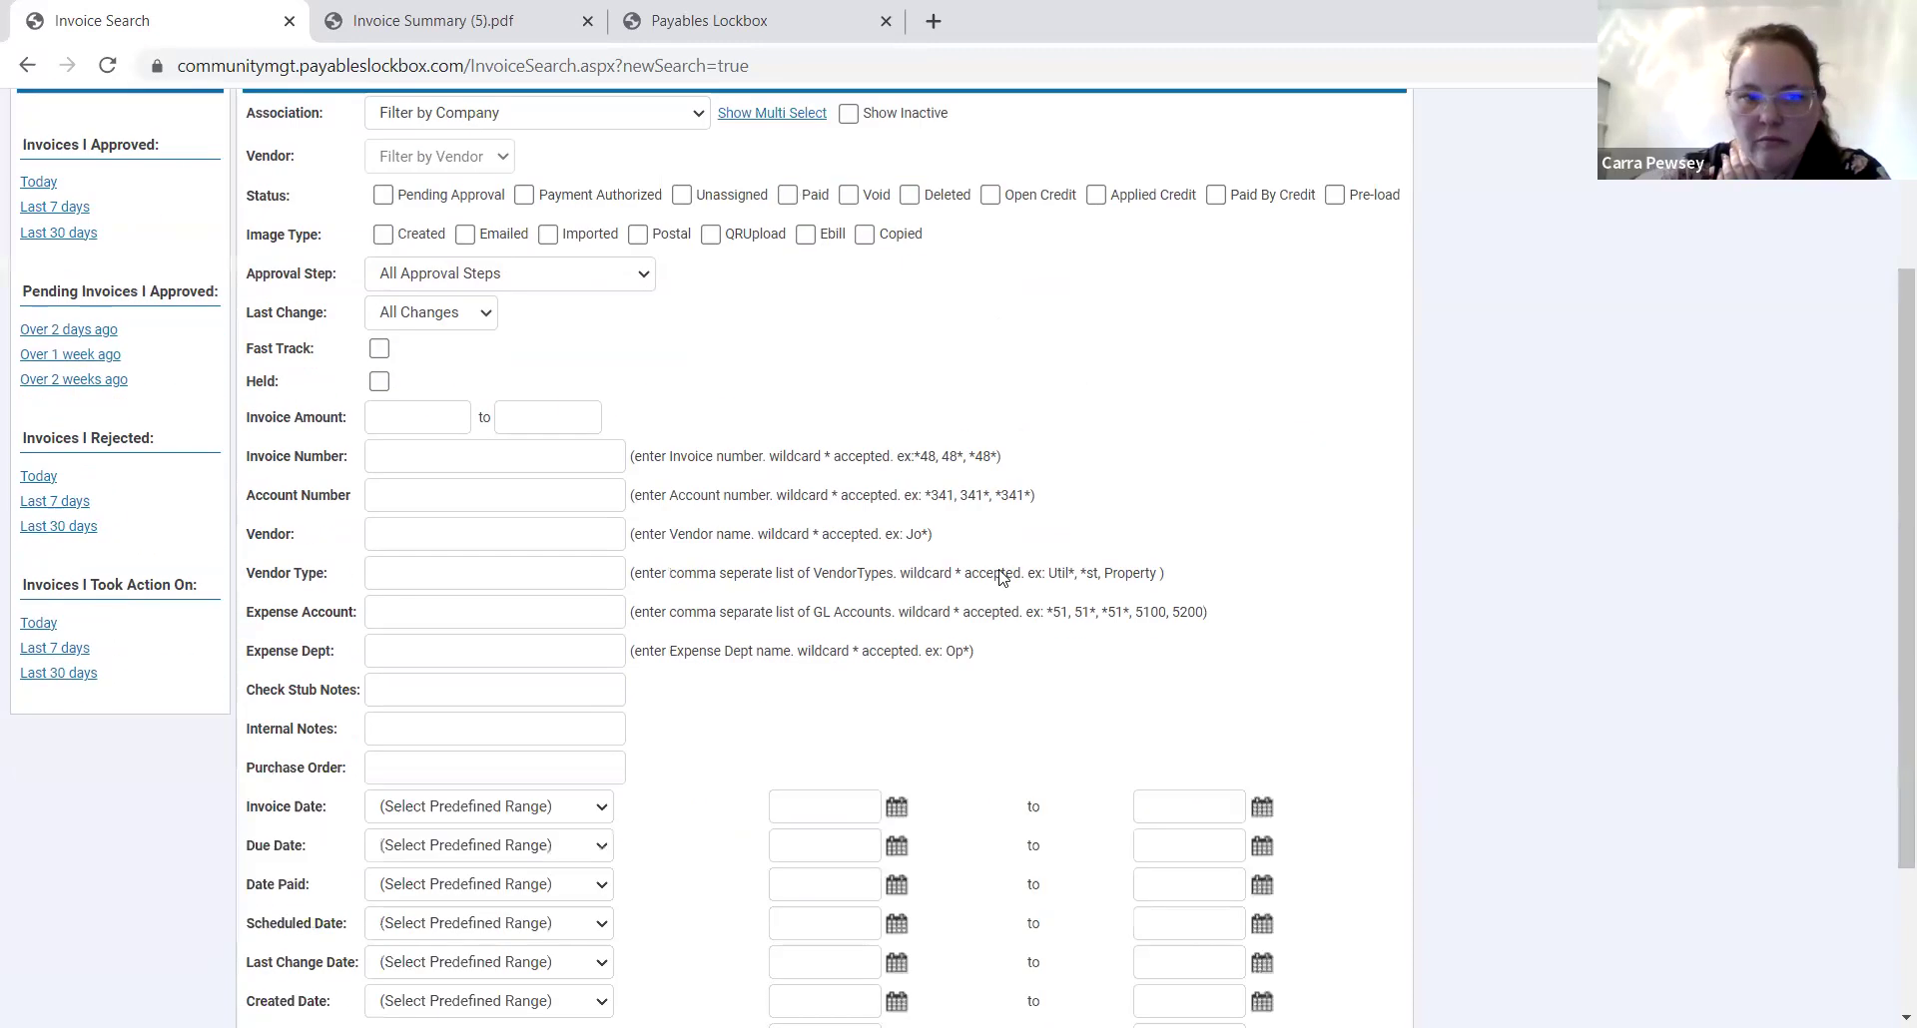
{"action": "scroll", "coordinate": [747, 679], "scroll_direction": "up", "scroll_amount": 5}
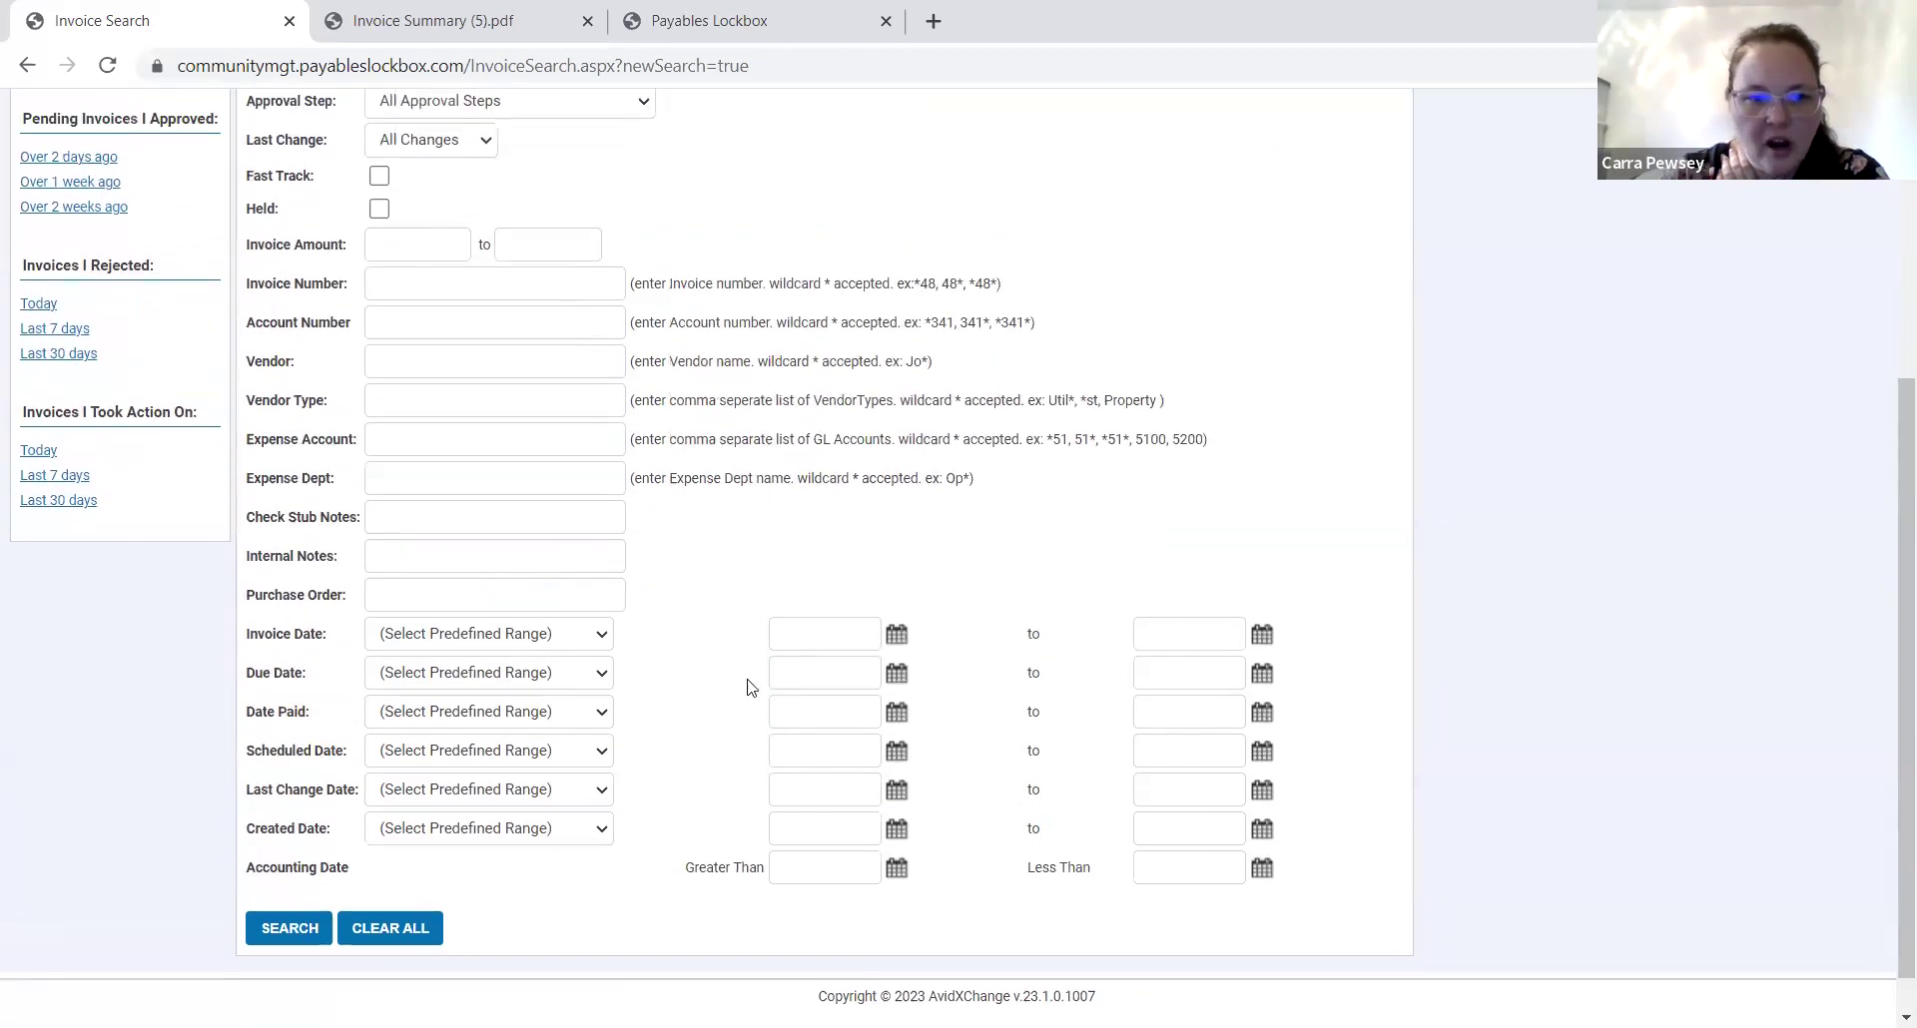
{"action": "left_click", "coordinate": [90, 274]}
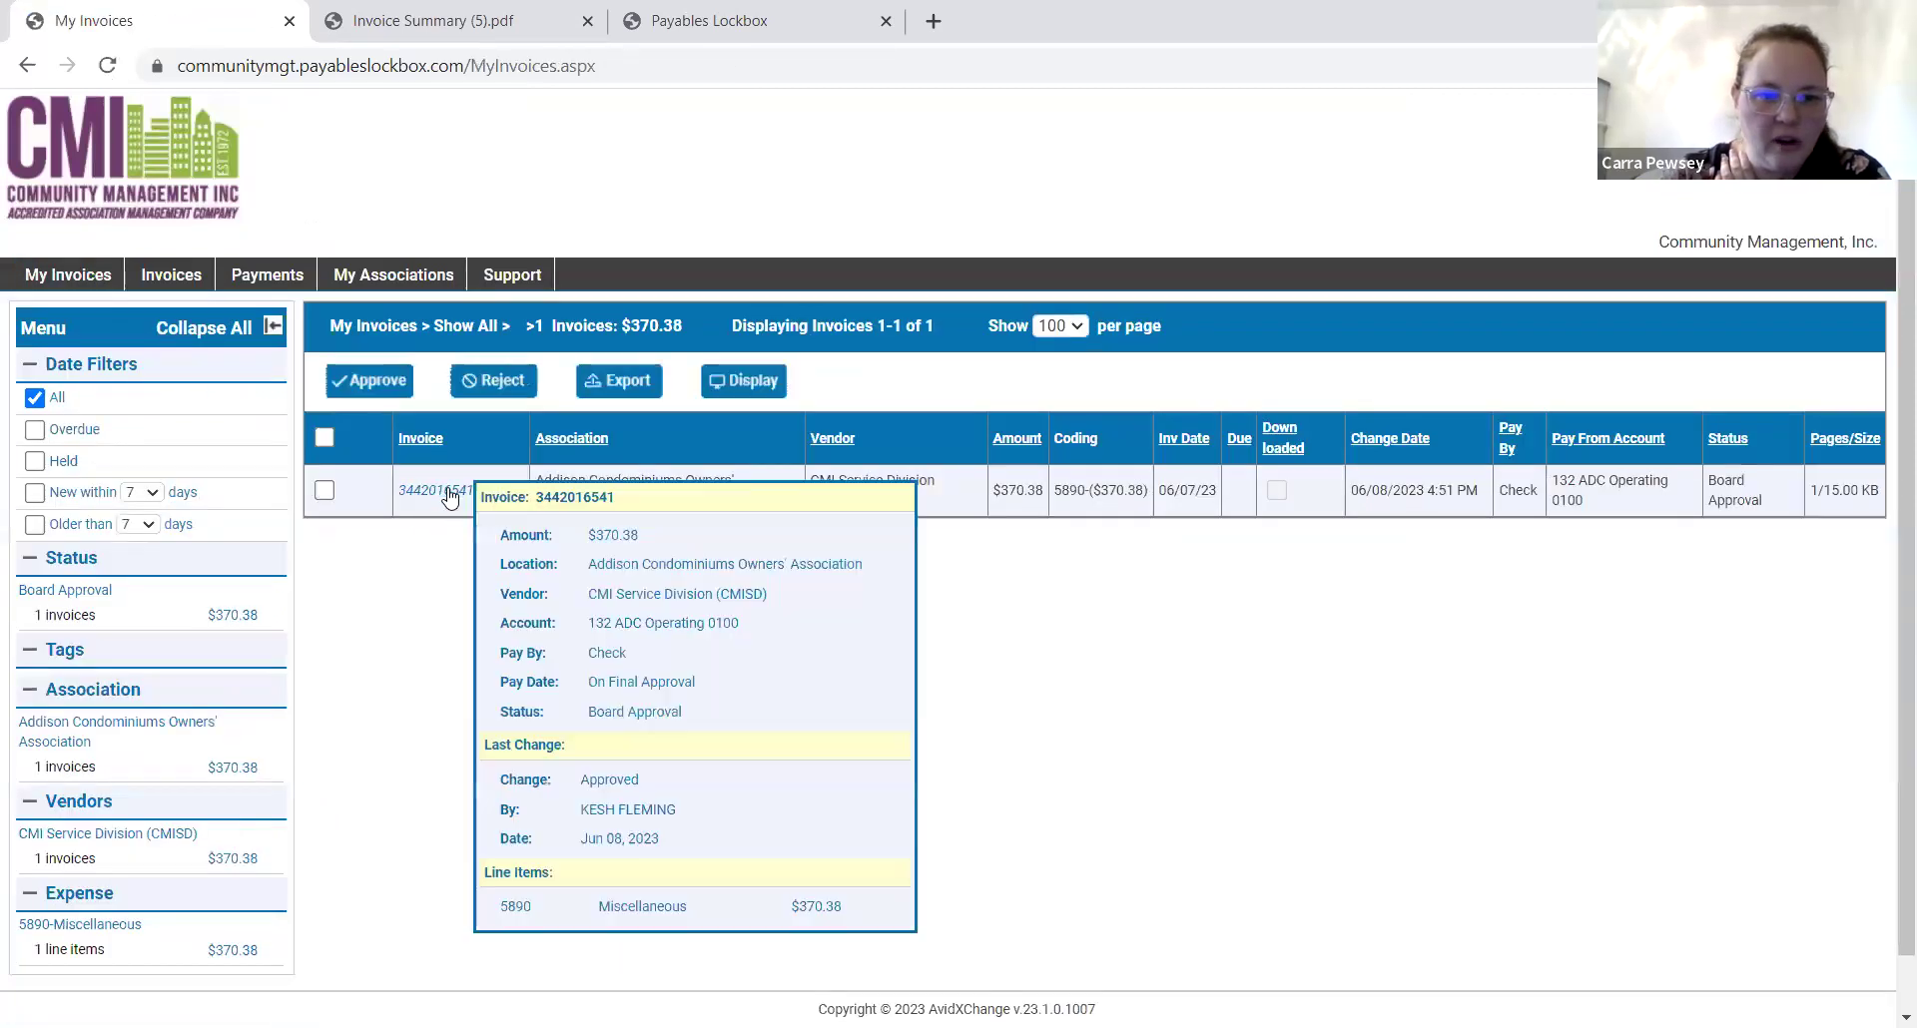
{"action": "left_click", "coordinate": [450, 493]}
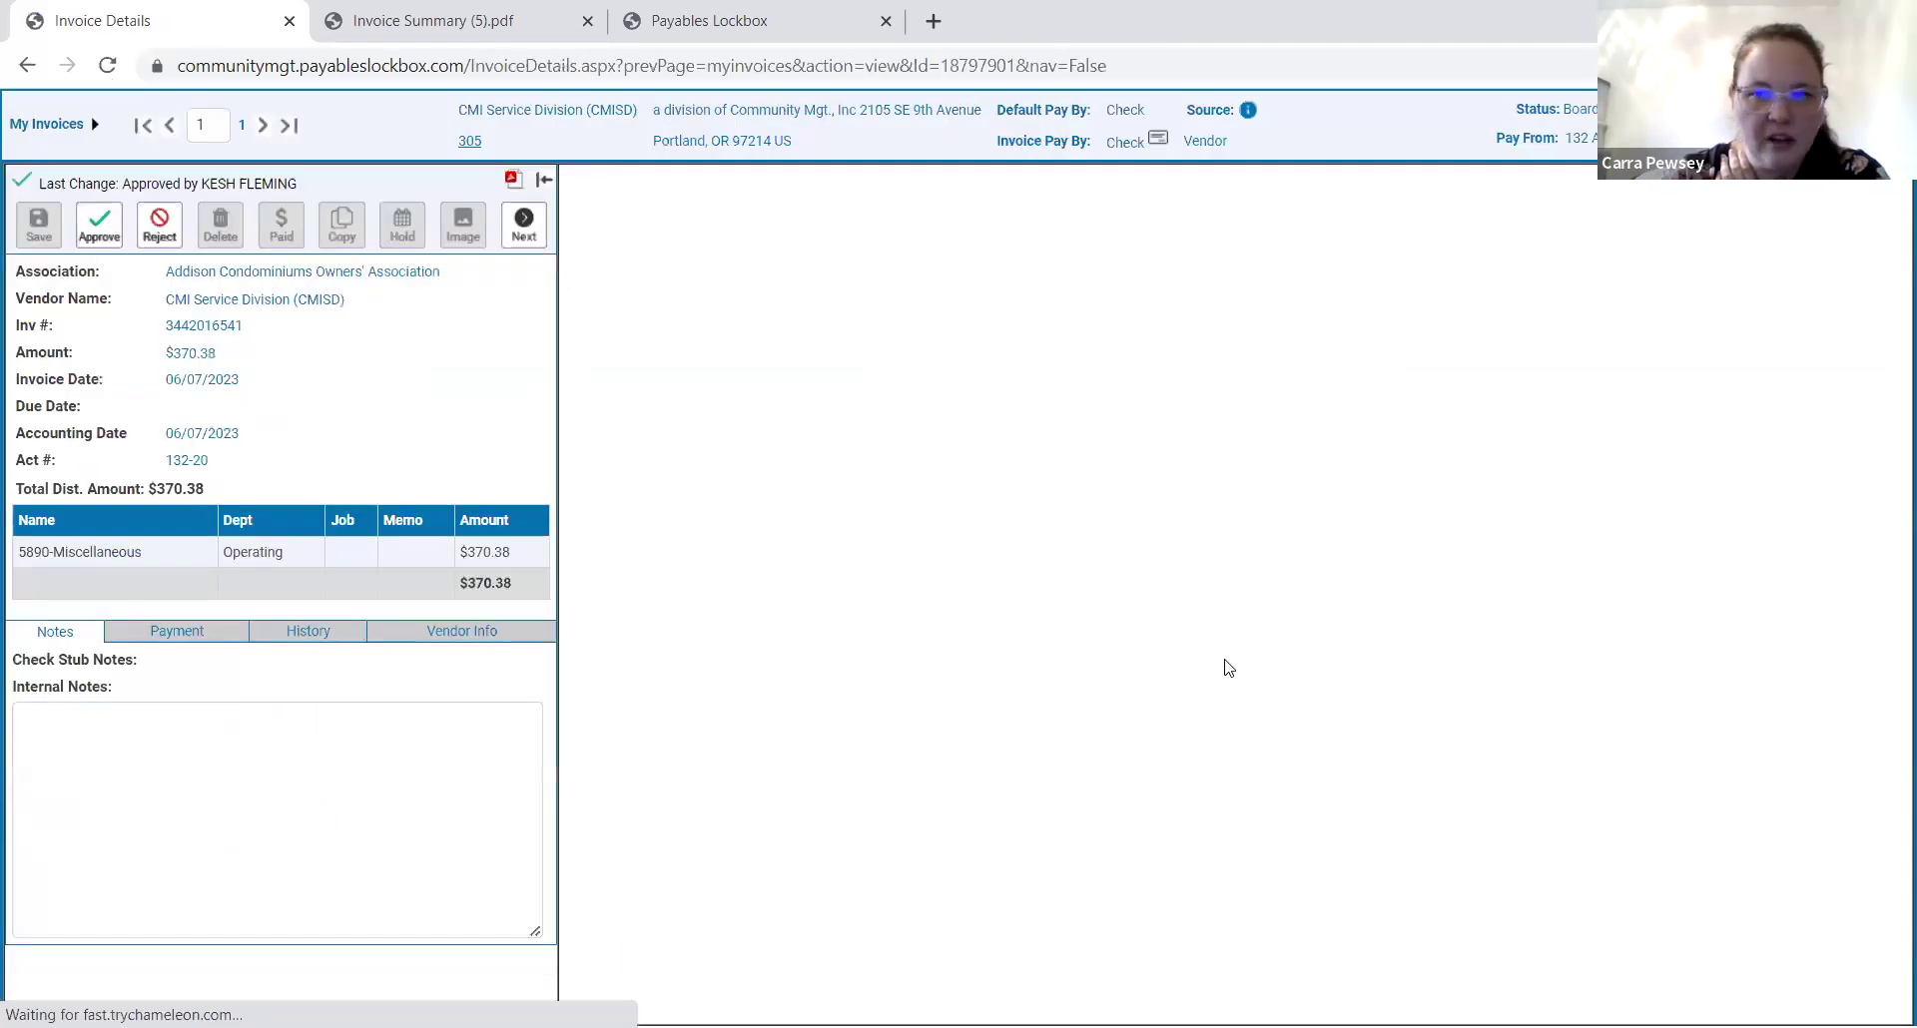
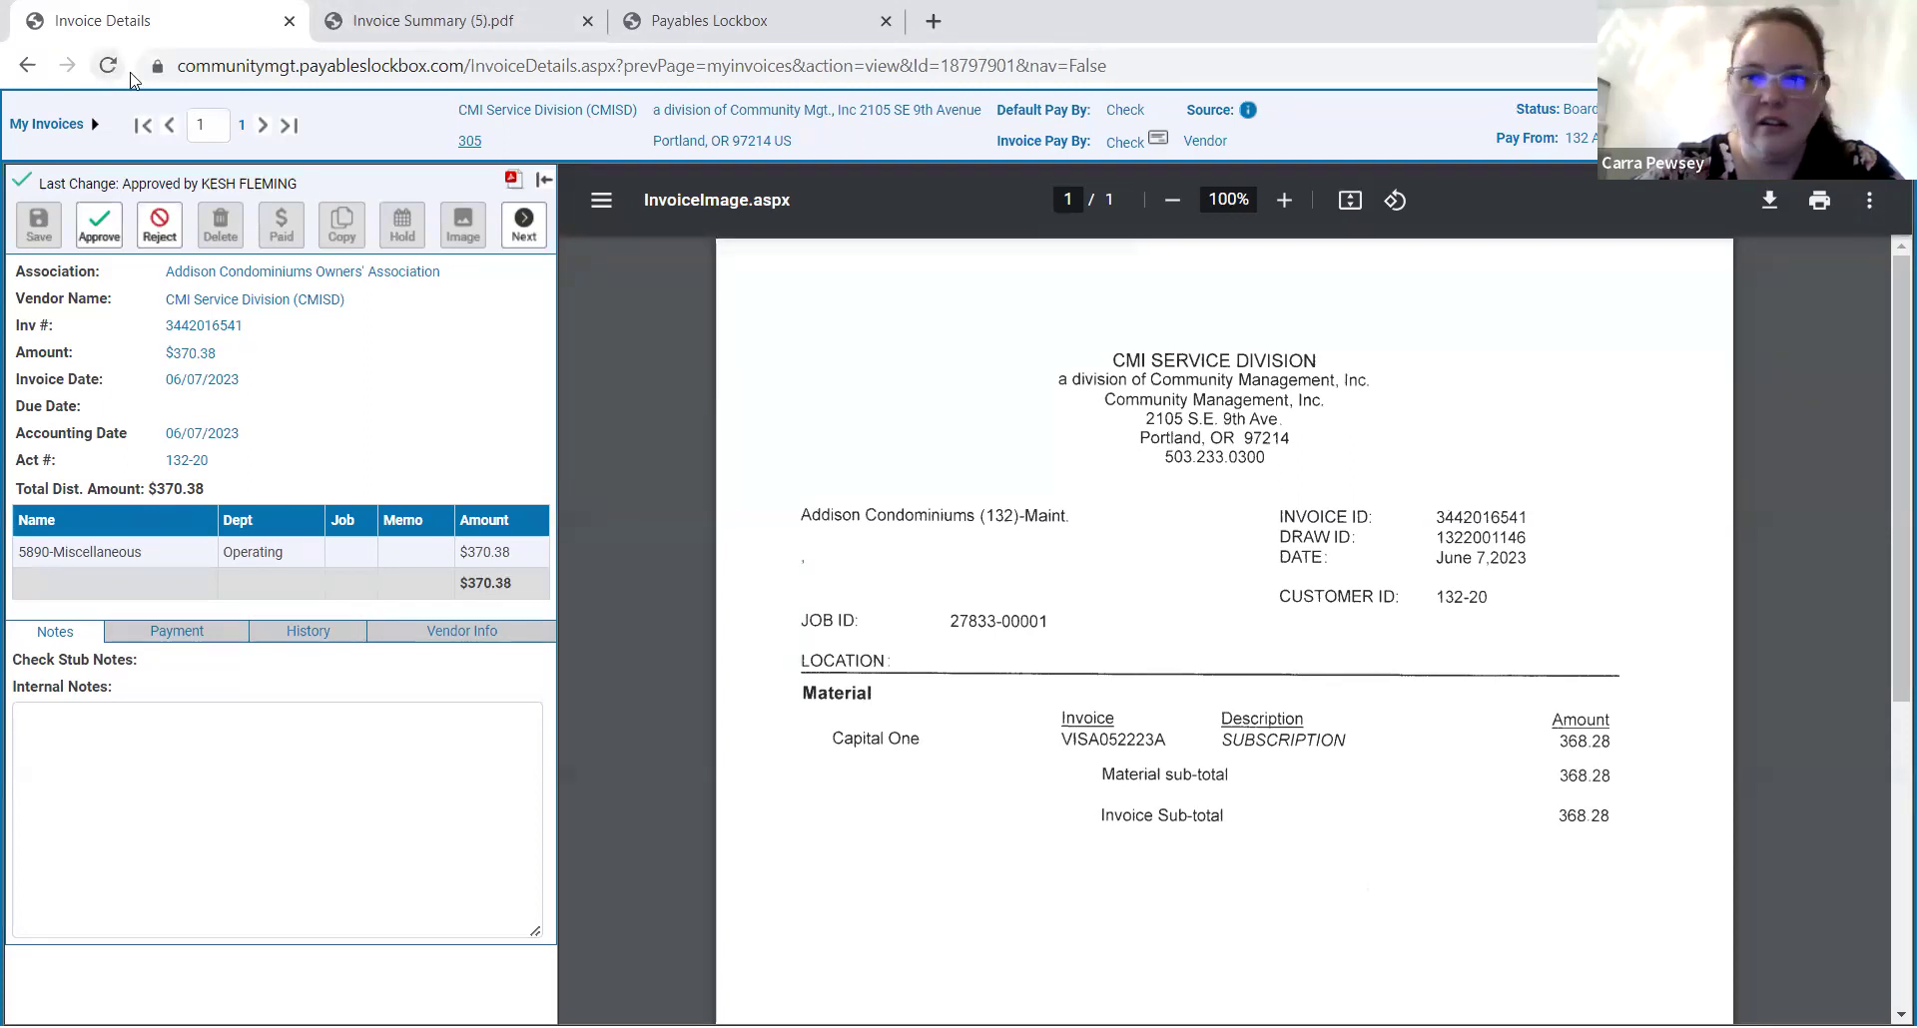
{"action": "left_click", "coordinate": [46, 124]}
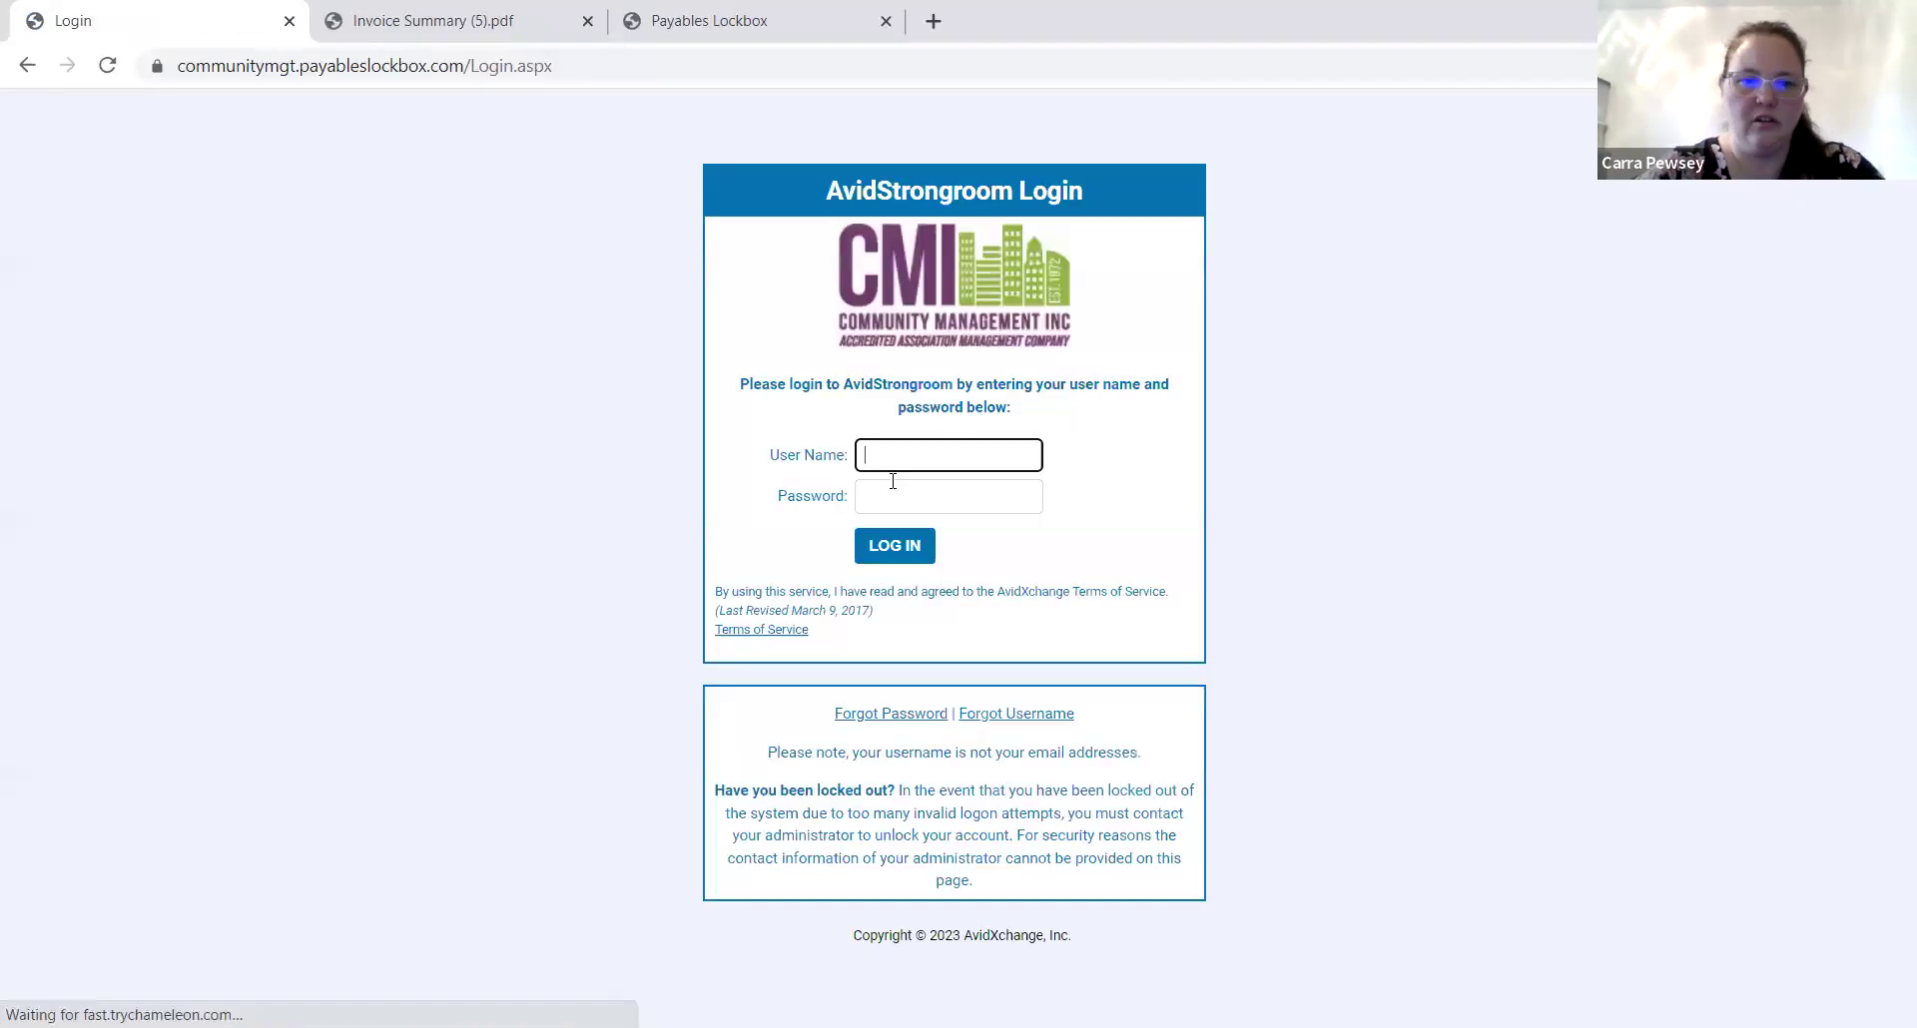
Log in with the saved user name and password, reaching invoice 55787 for $8,000.
{"action": "left_click", "coordinate": [938, 454]}
{"action": "left_click", "coordinate": [949, 511]}
{"action": "left_click", "coordinate": [929, 502]}
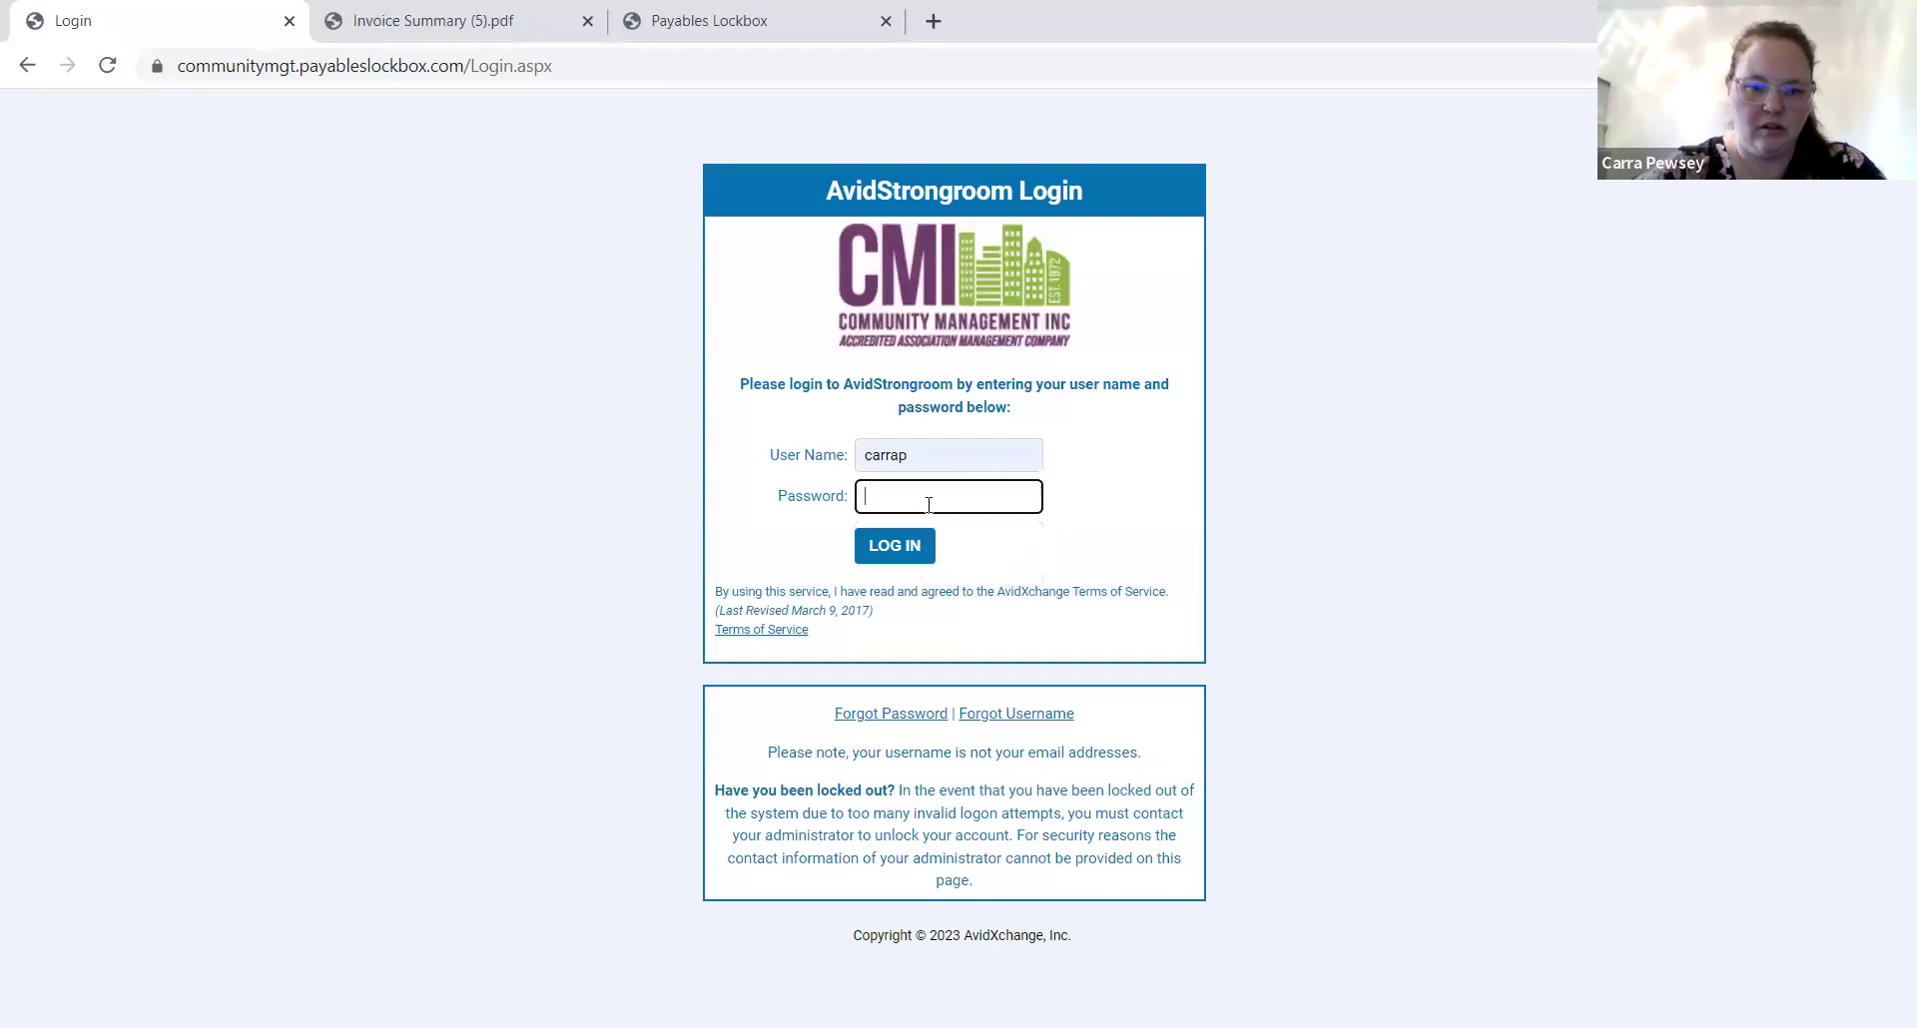
{"action": "type", "text": "••••••••"}
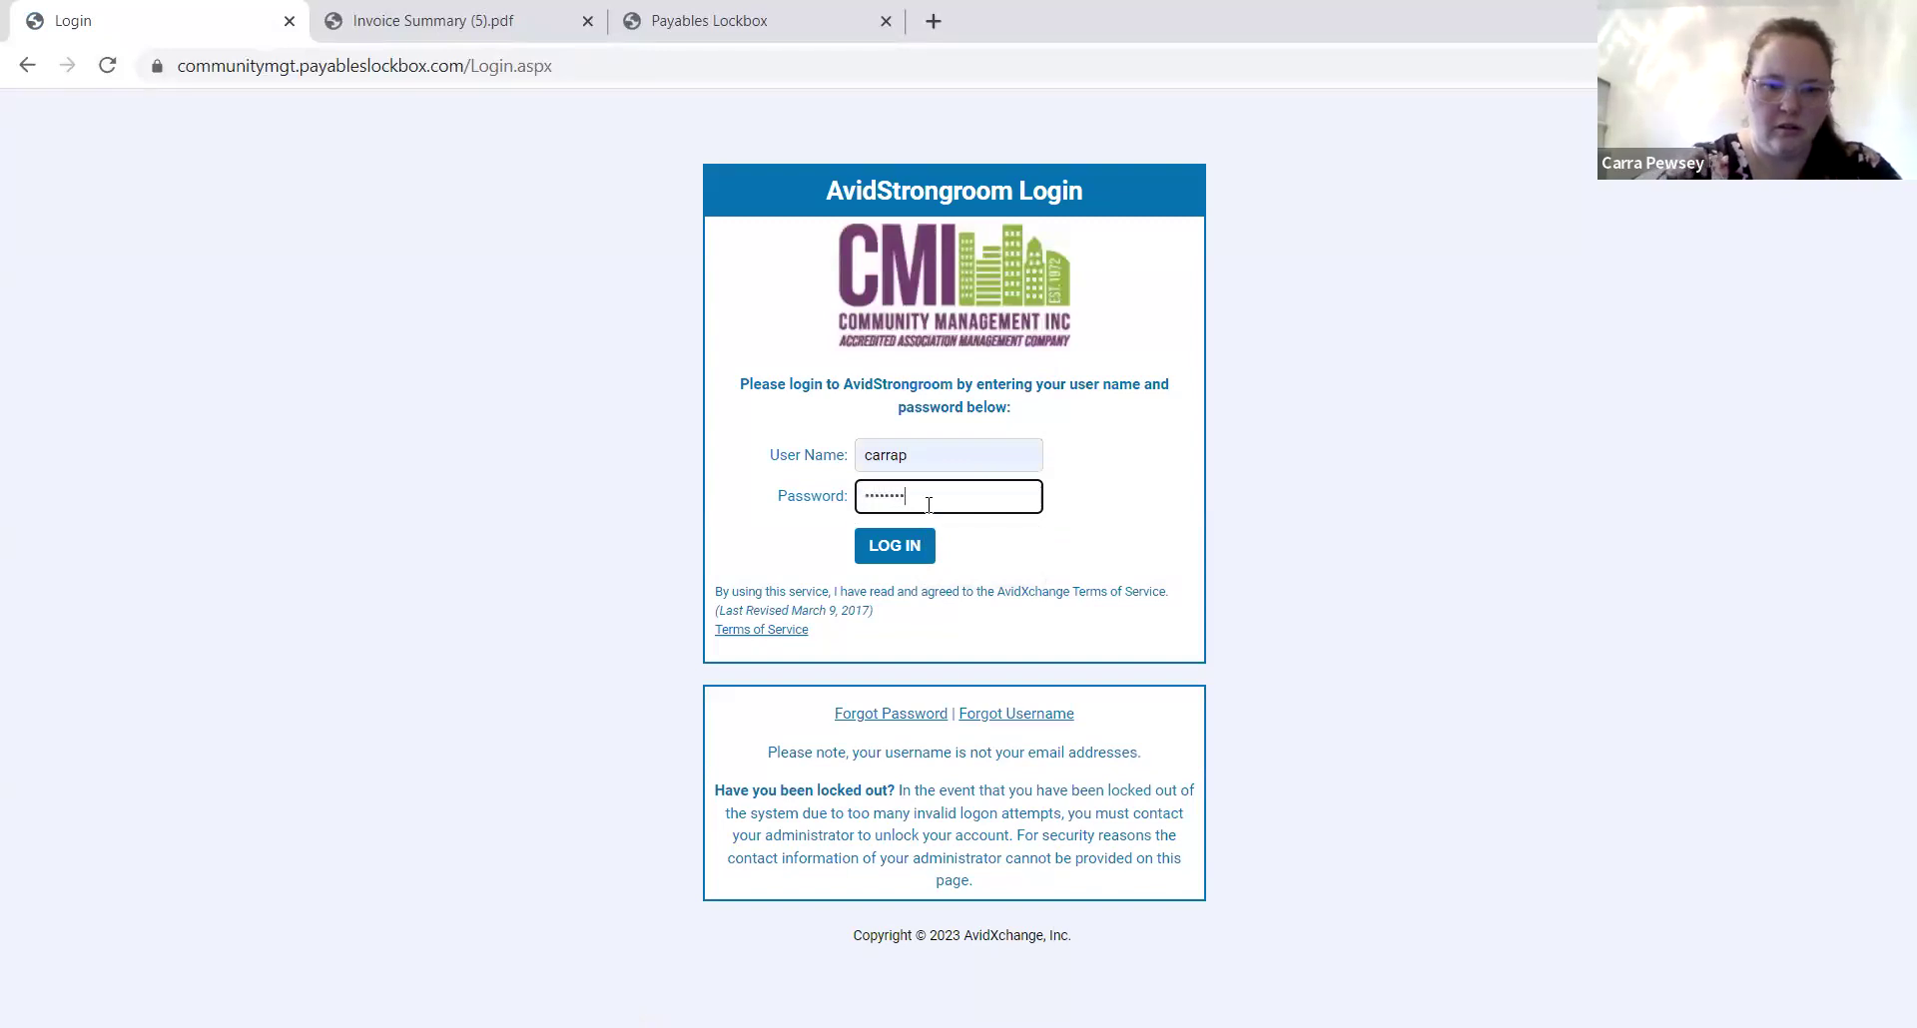
{"action": "left_click", "coordinate": [889, 556]}
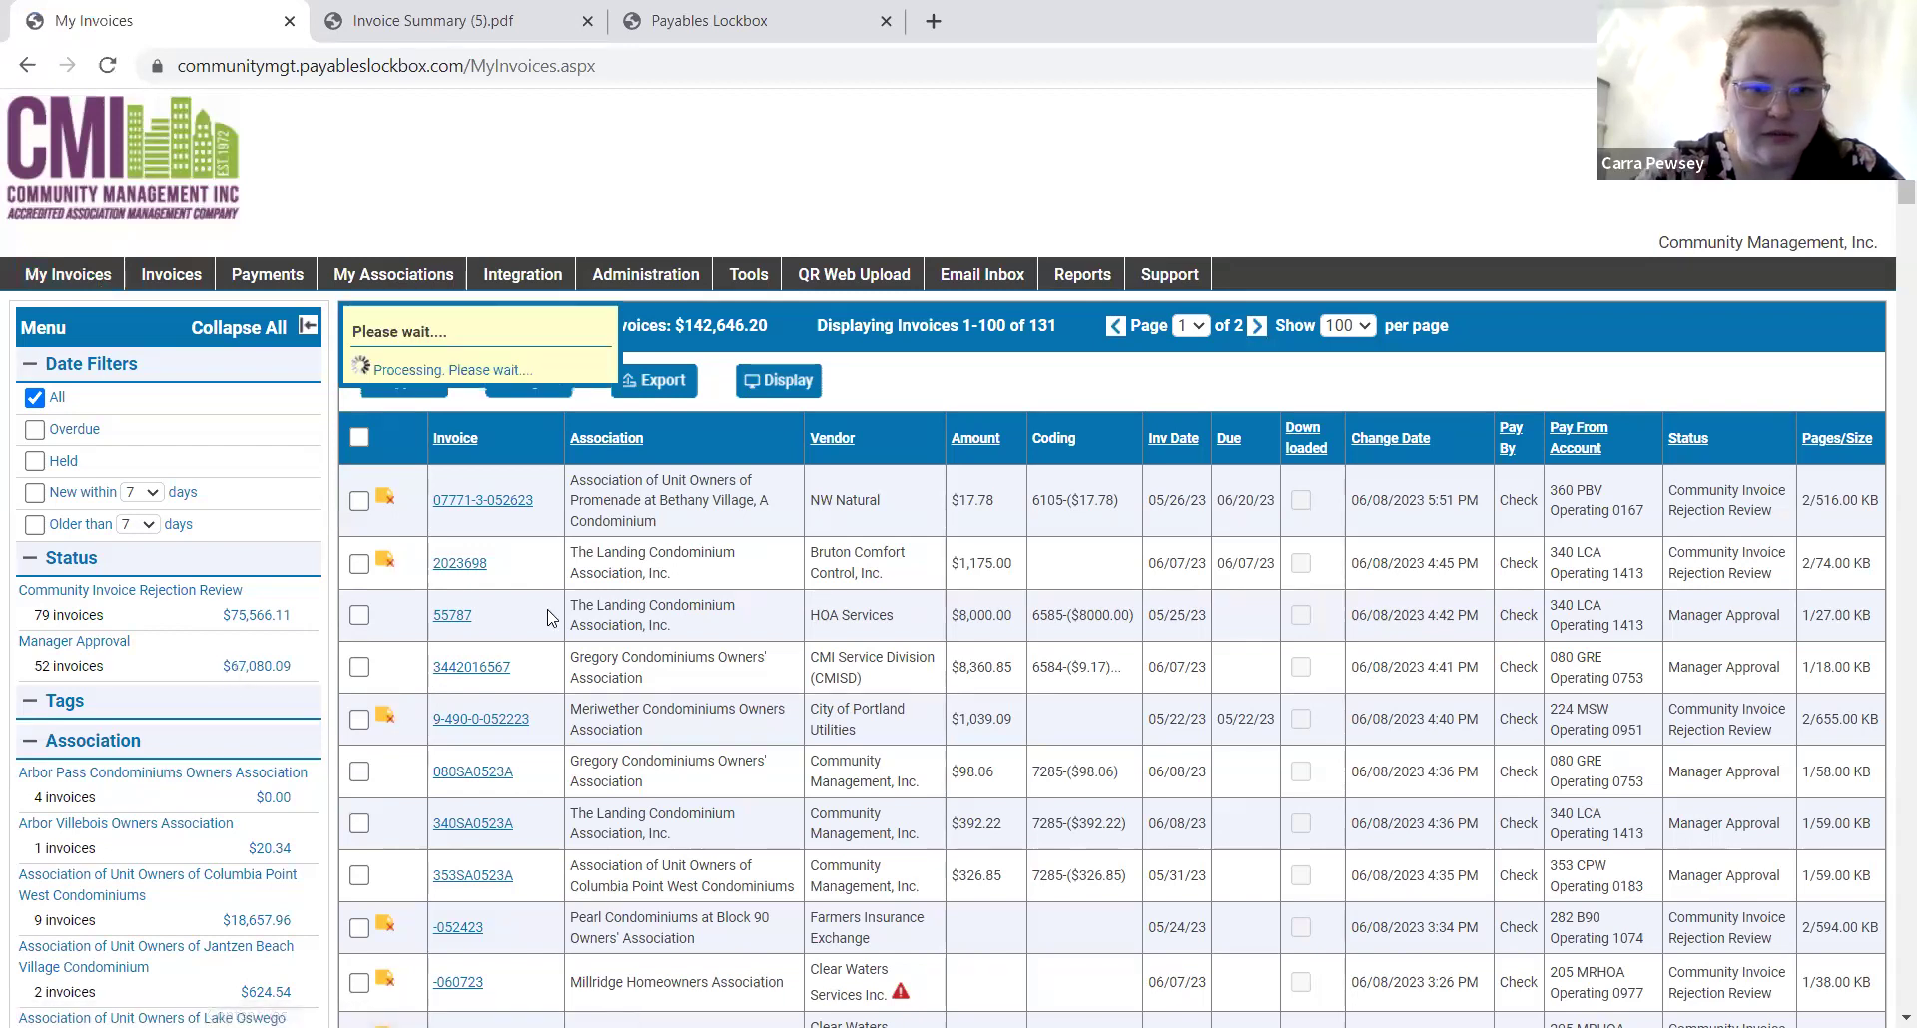
{"action": "mouse_move", "coordinate": [457, 514]}
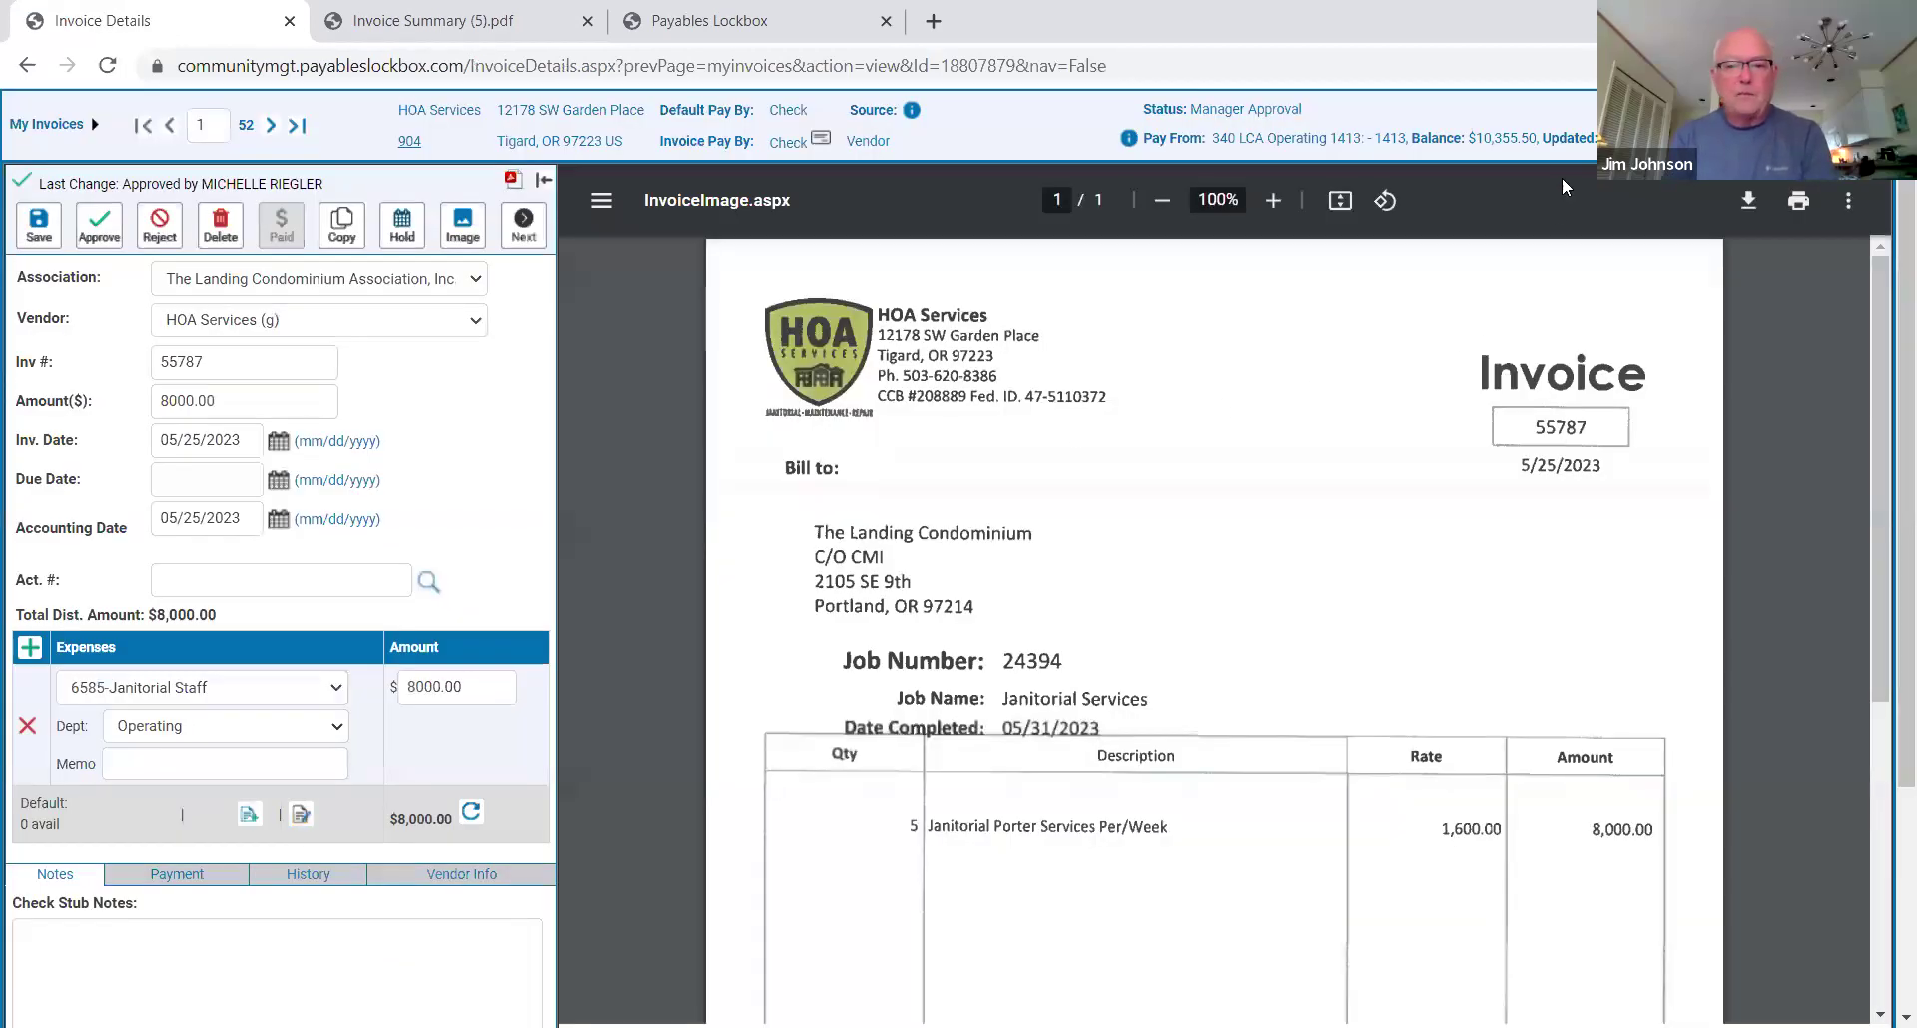
{"action": "left_click_drag", "start_coordinate": [1536, 142], "coordinate": [1412, 140]}
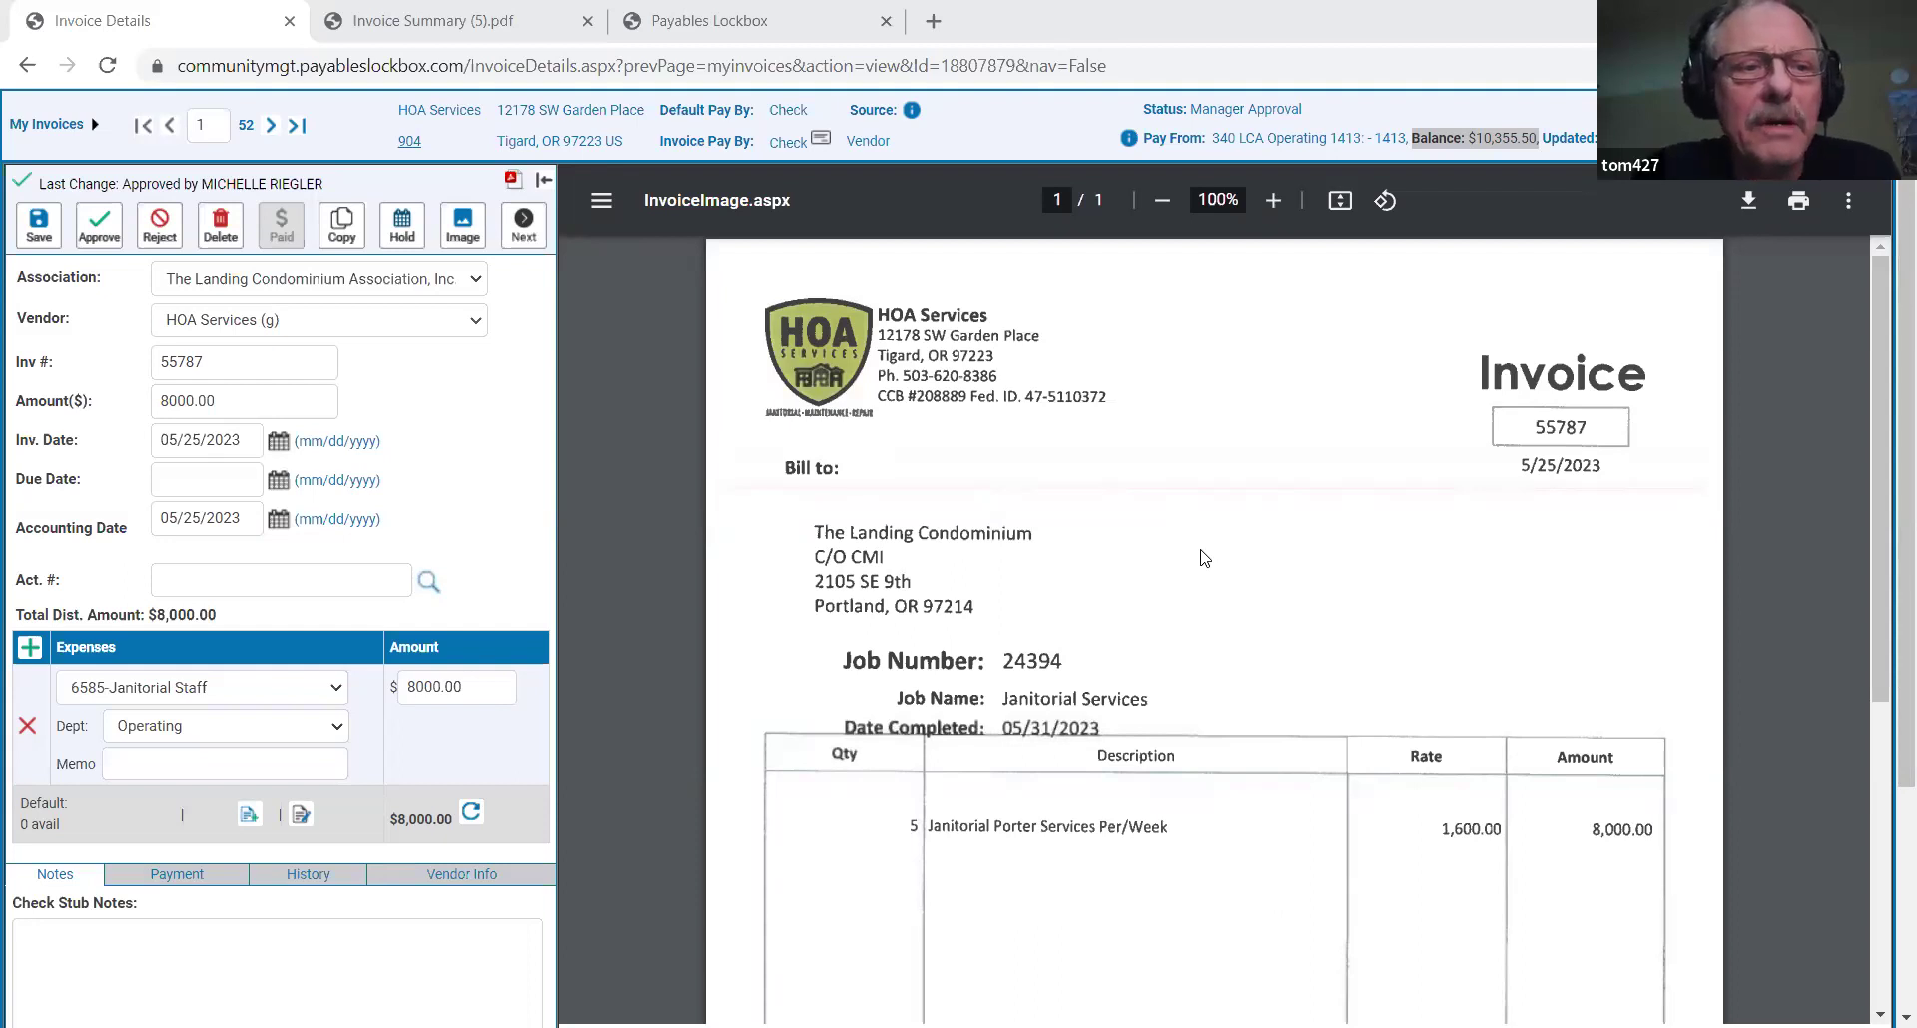
Return to the full 131-invoice list, then reach the login page with saved user names listed.
{"action": "left_click", "coordinate": [62, 121]}
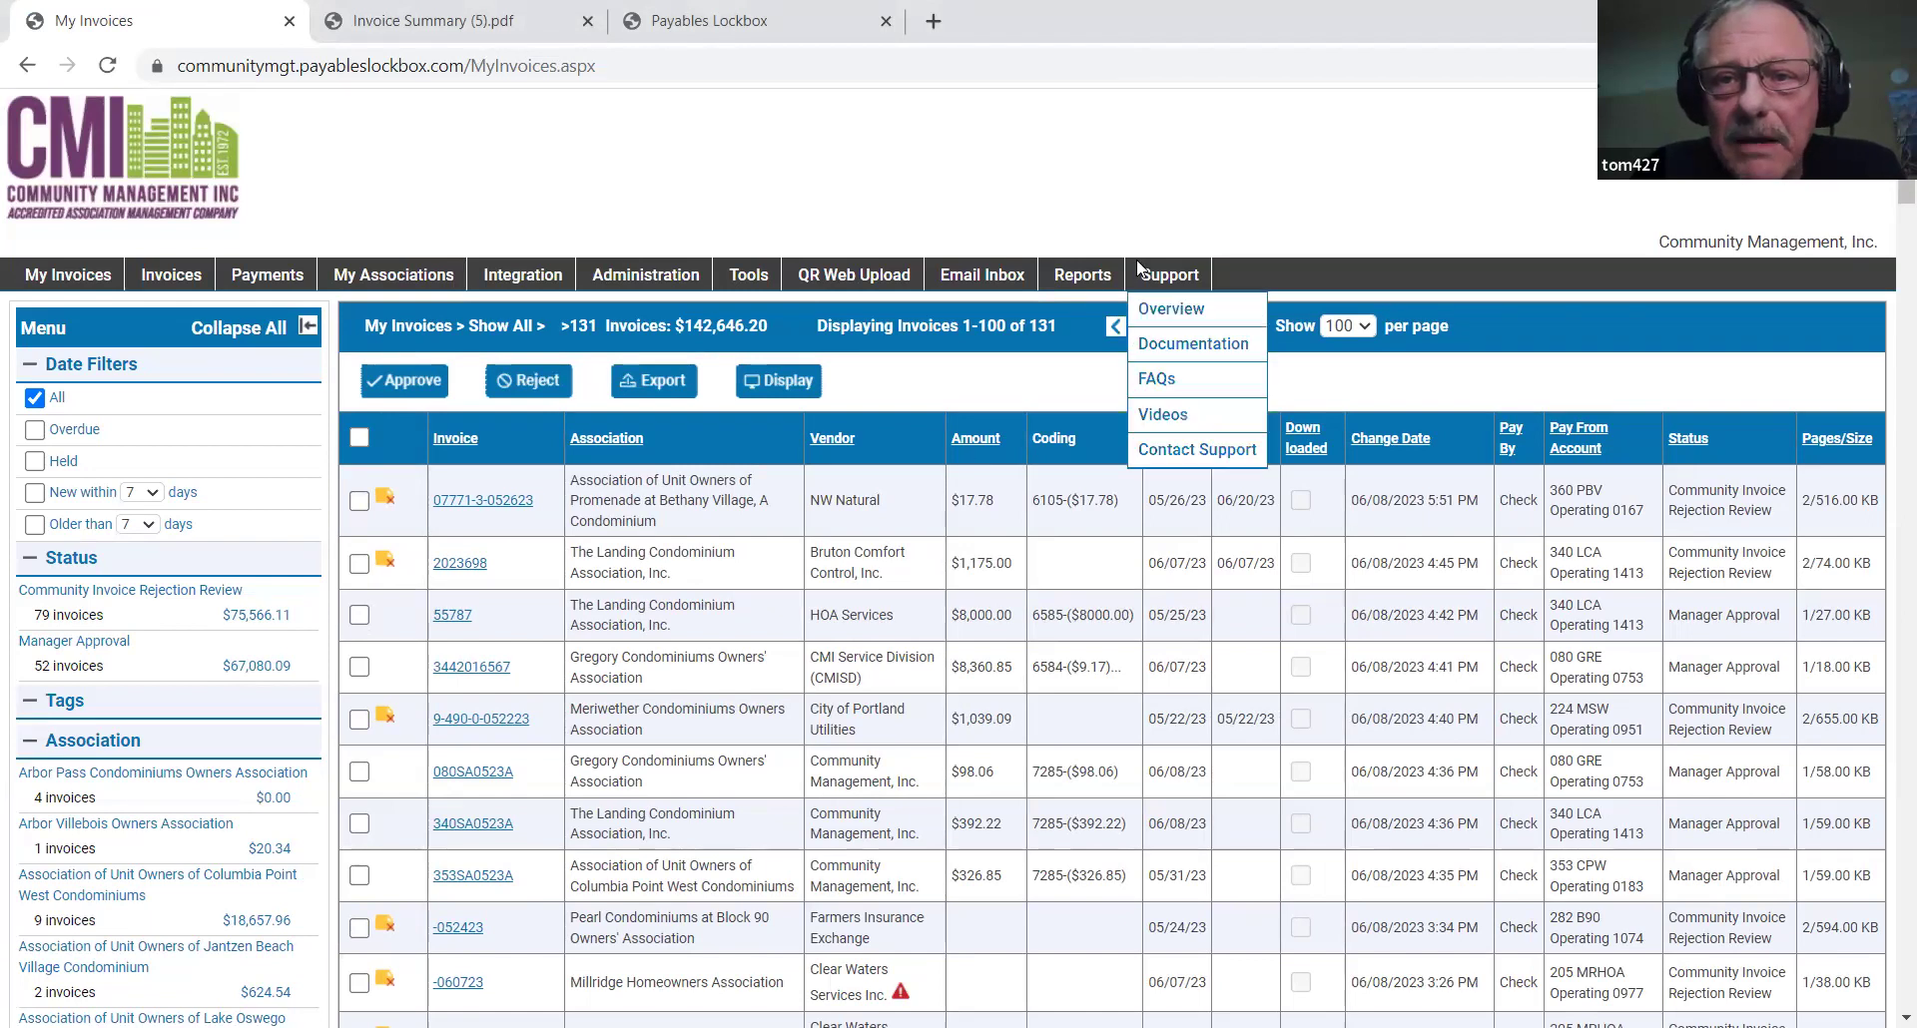
{"action": "left_click", "coordinate": [975, 439]}
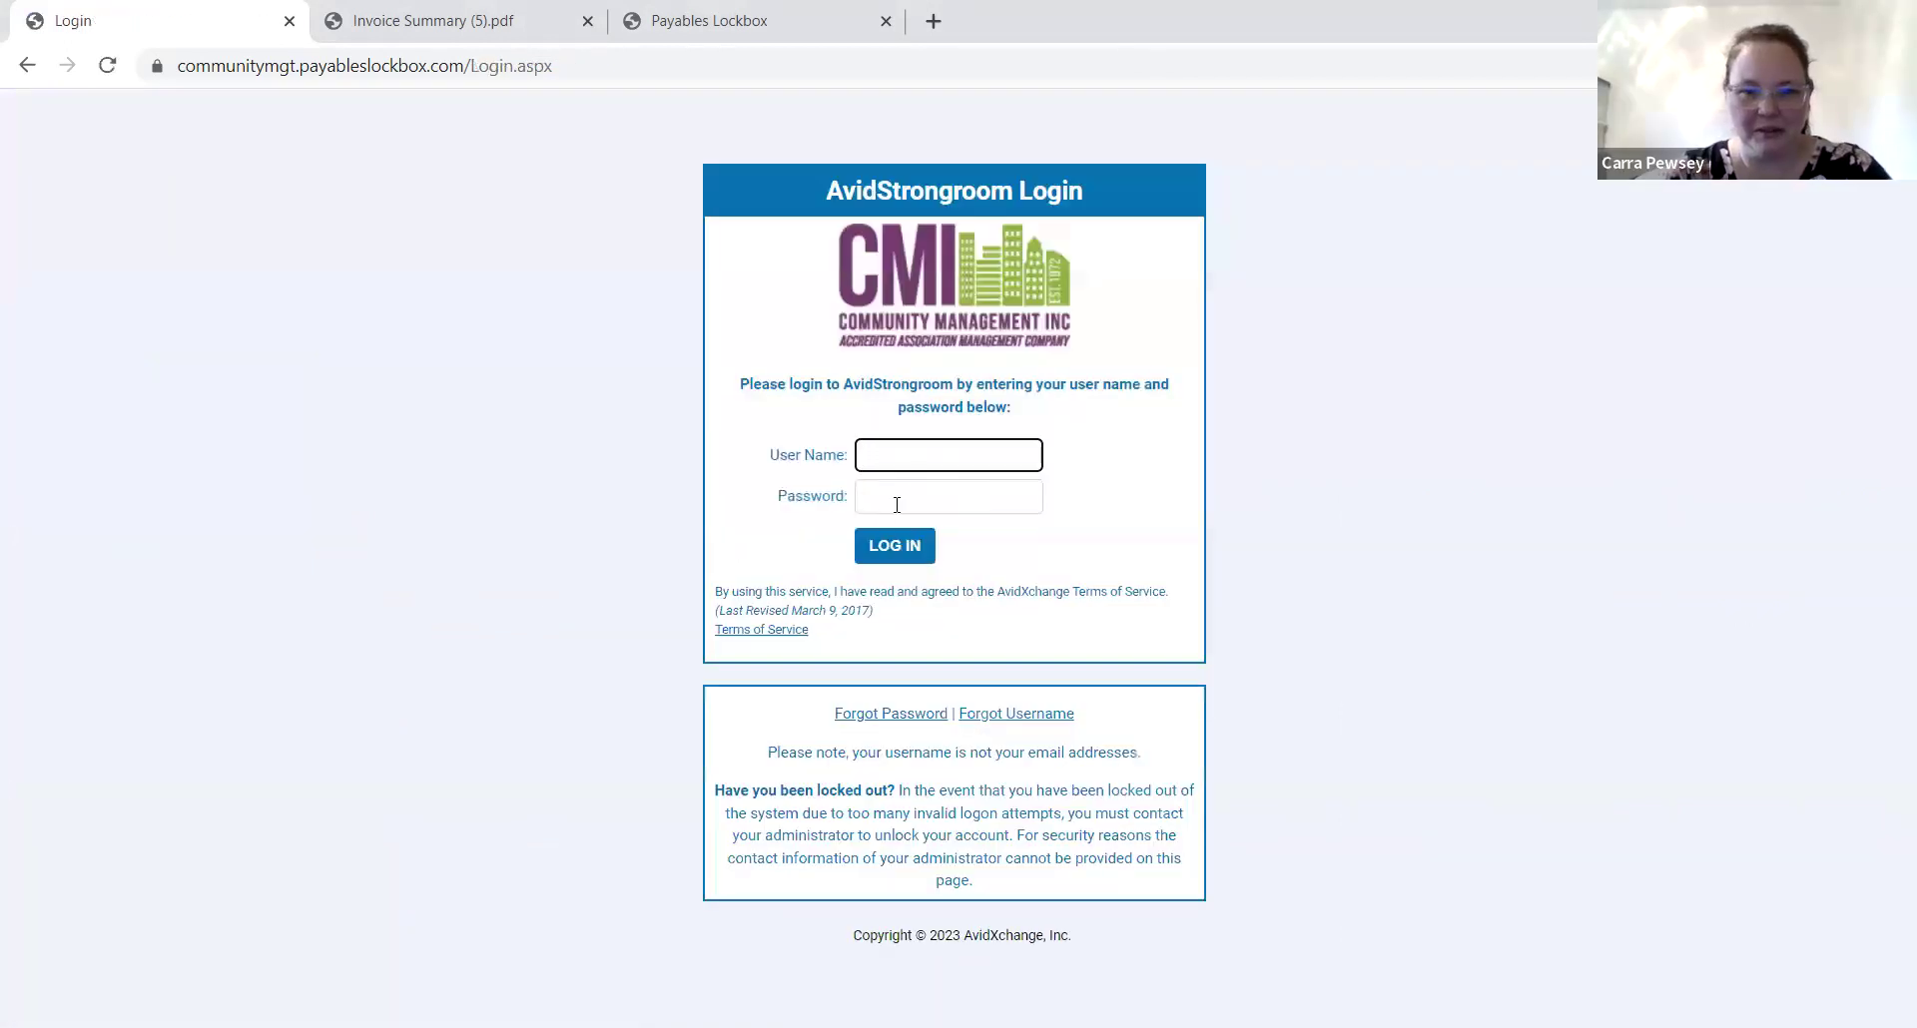
{"action": "left_click", "coordinate": [947, 458]}
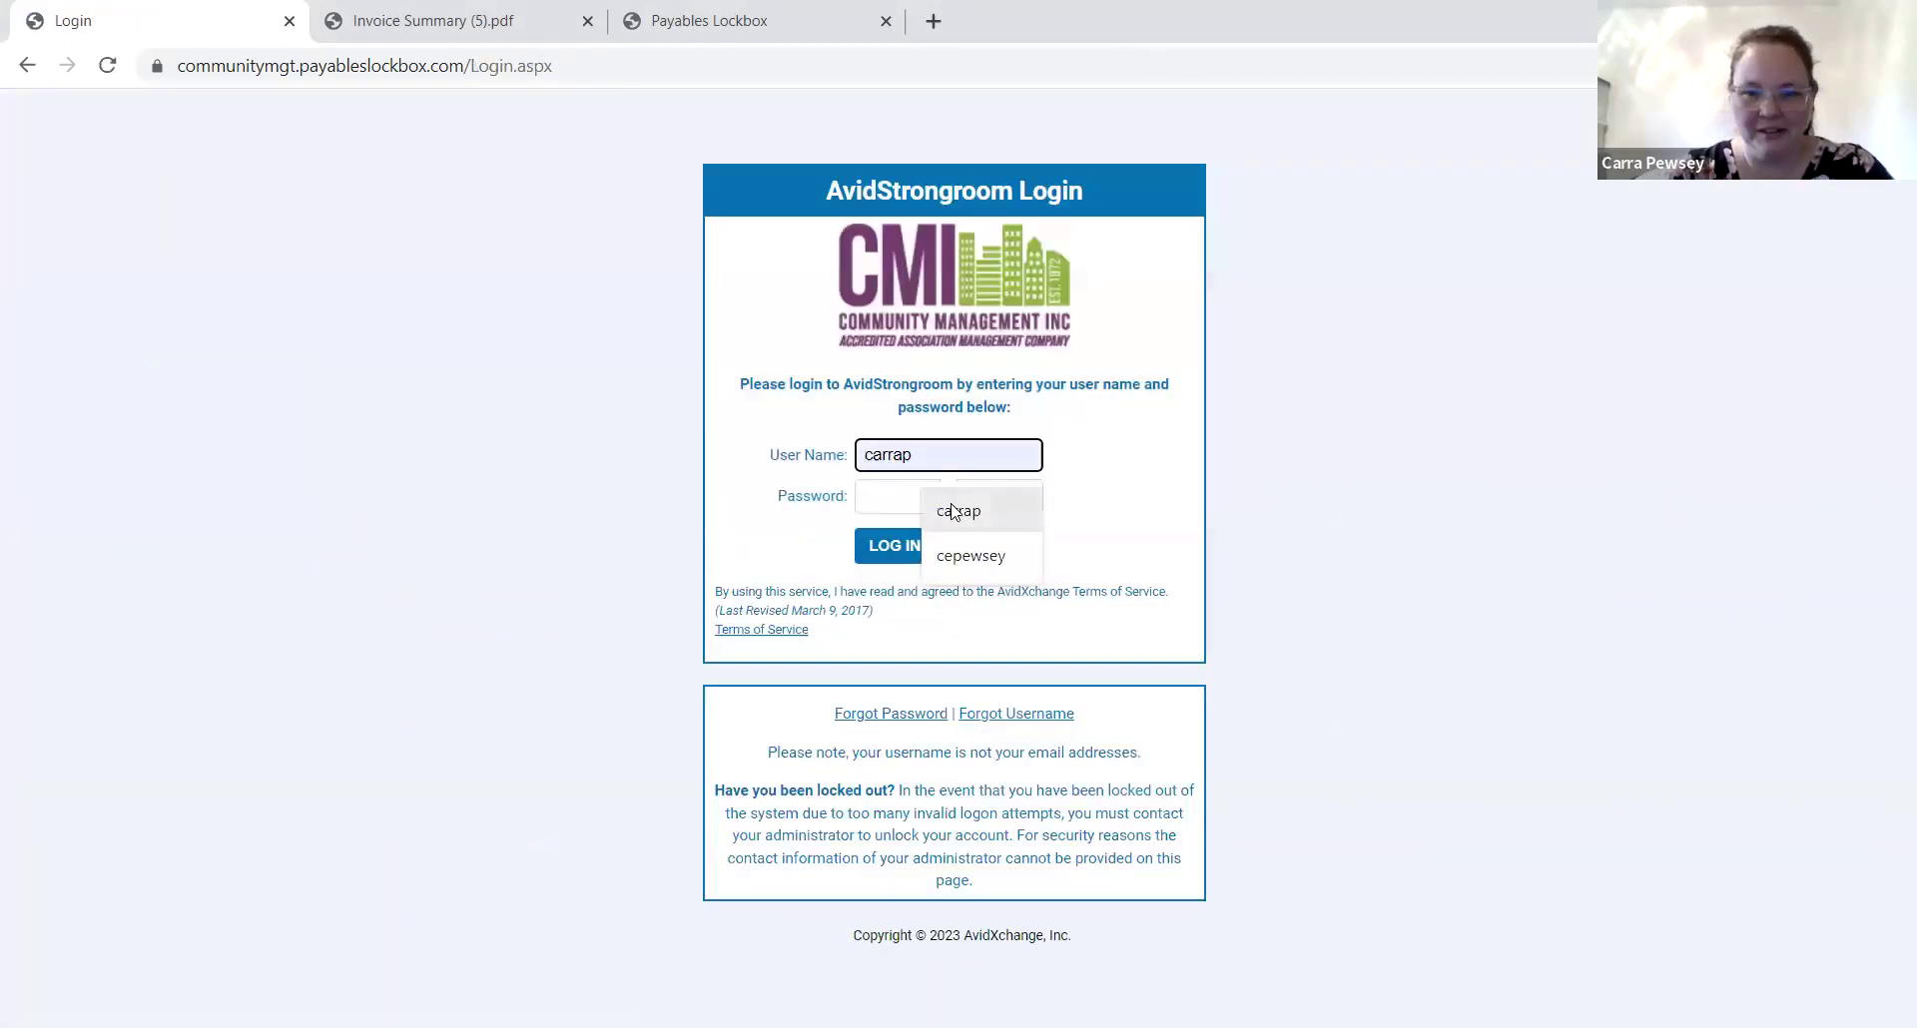
{"action": "left_click", "coordinate": [934, 500]}
{"action": "type", "text": "•••••"}
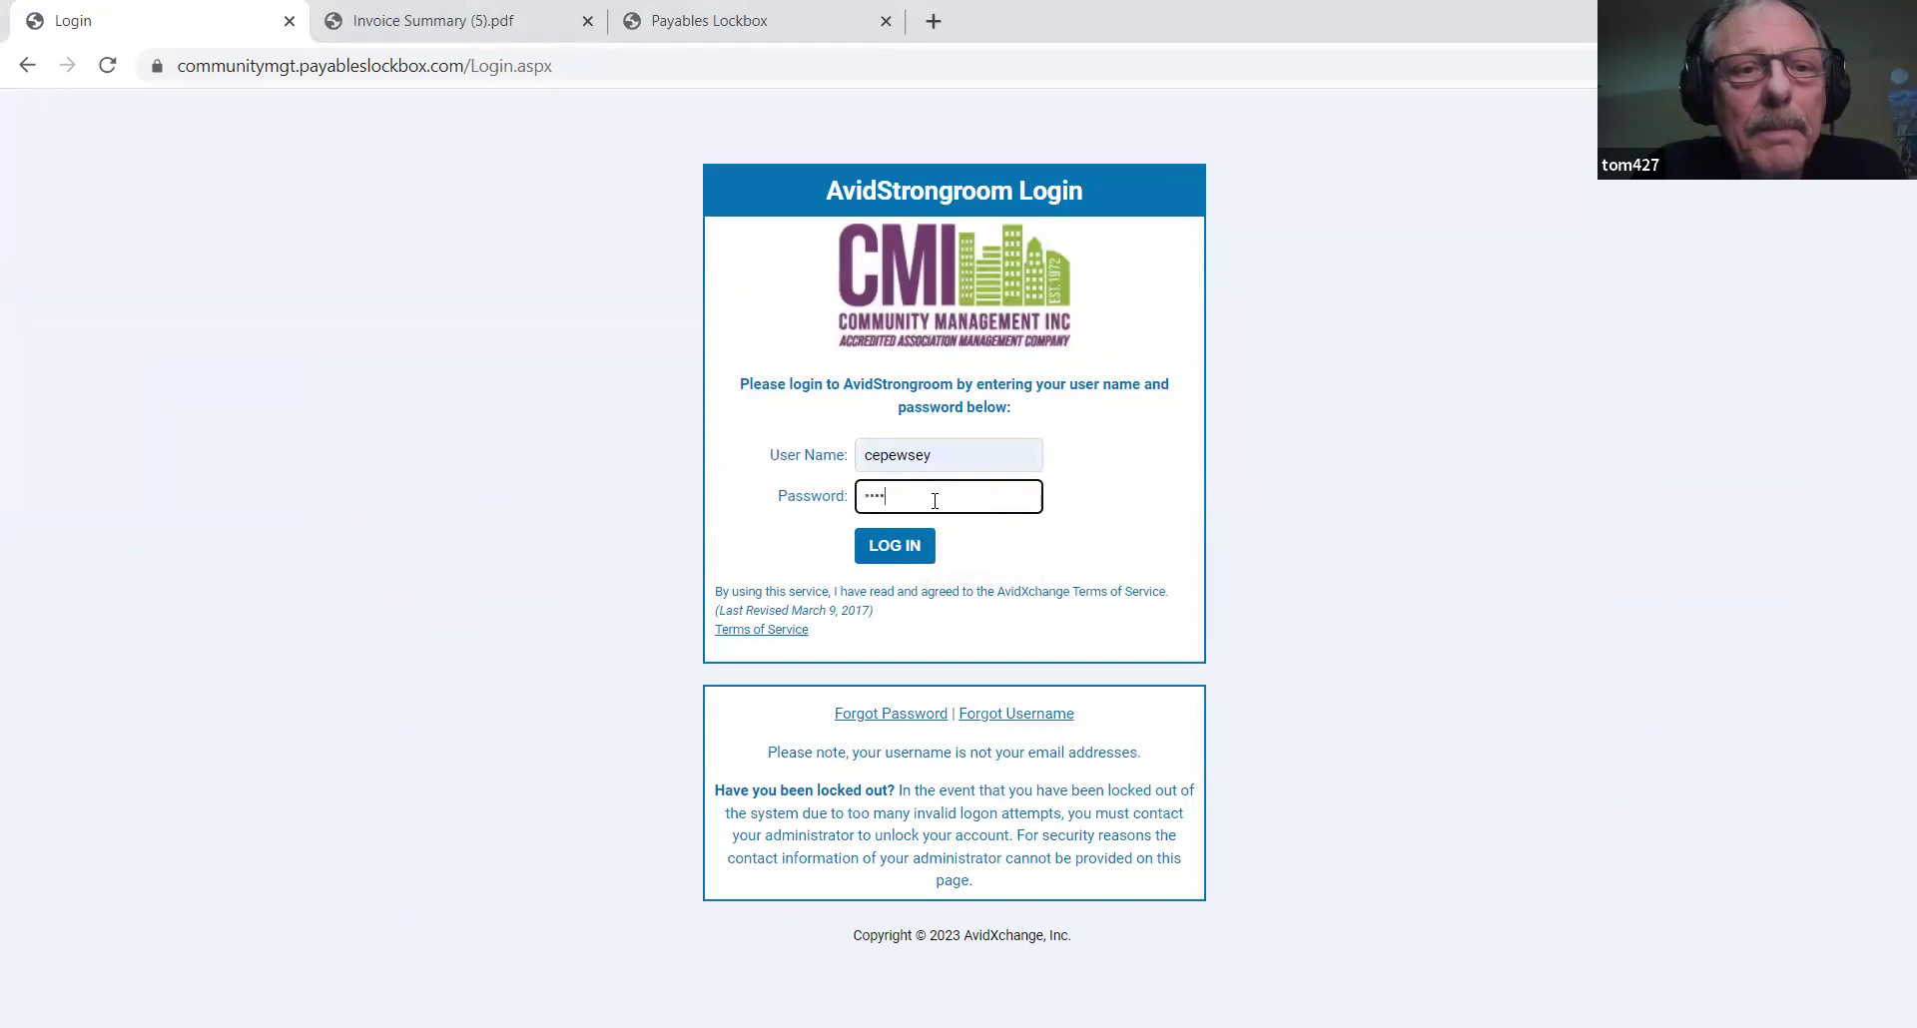
{"action": "type", "text": "••"}
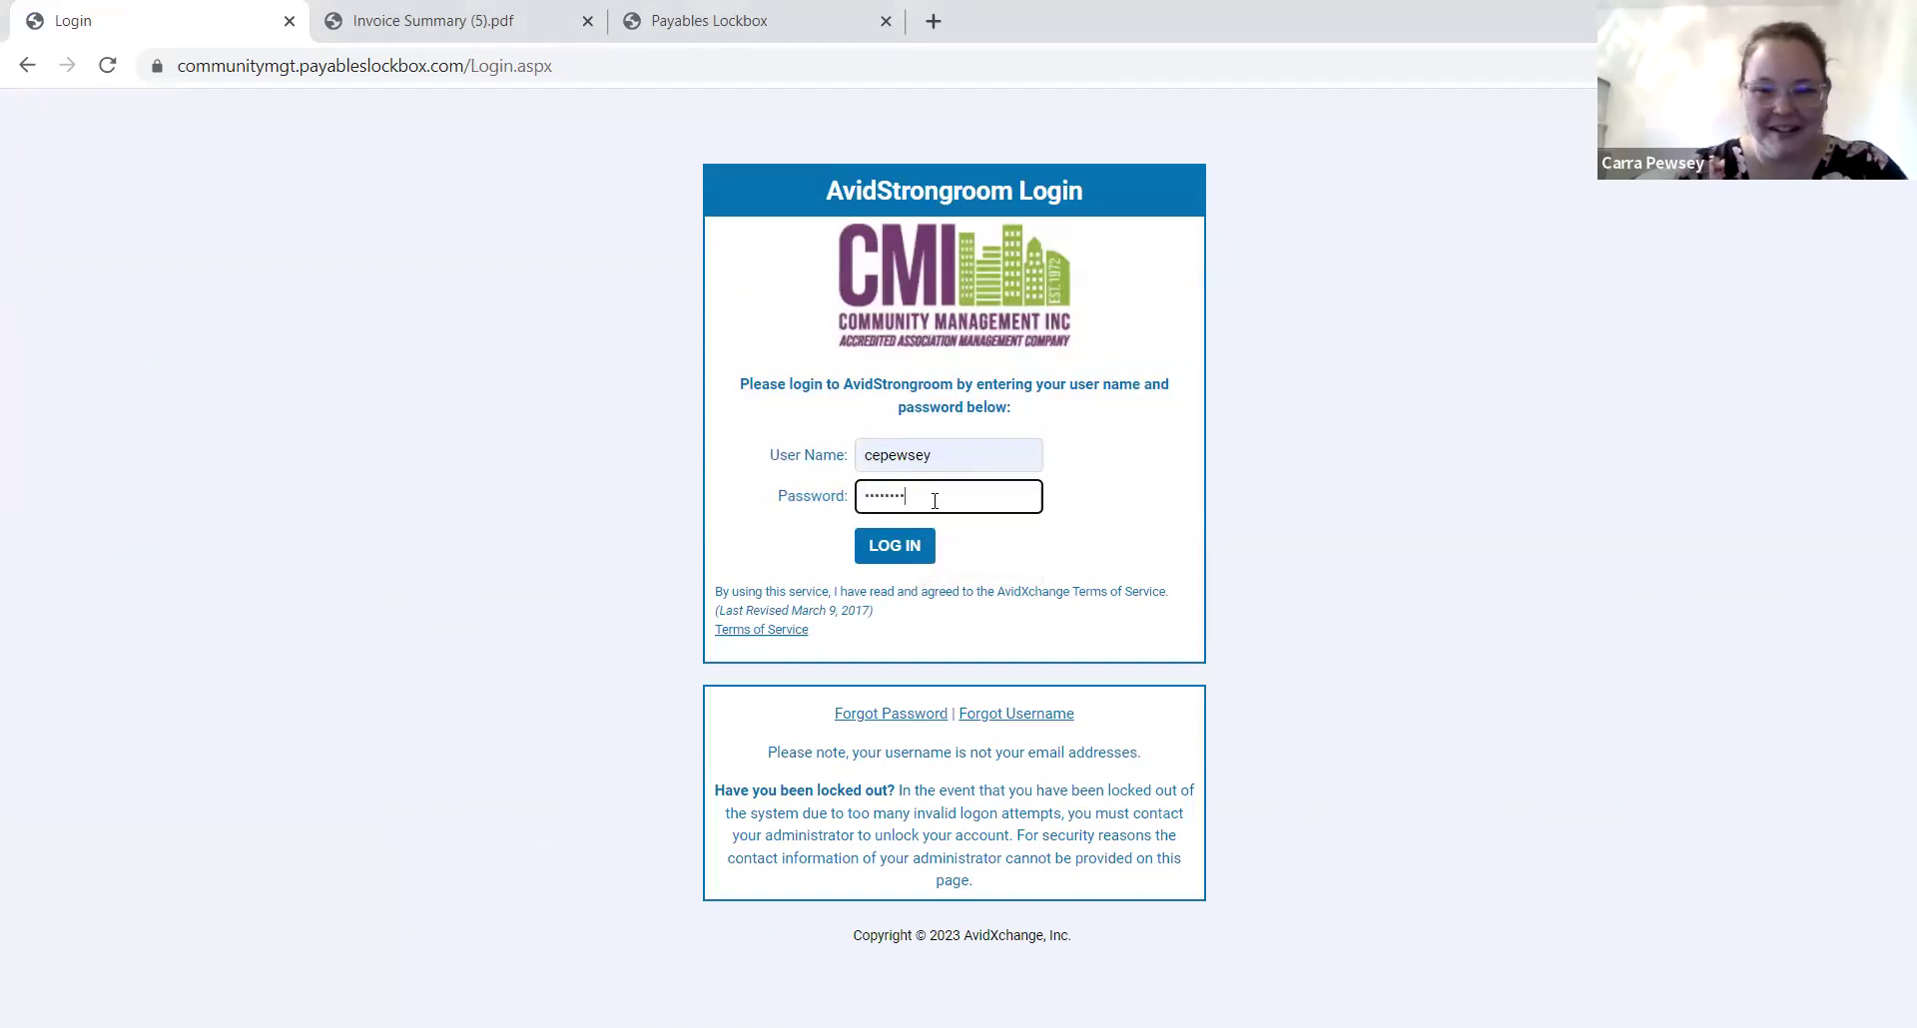
{"action": "left_click", "coordinate": [914, 547]}
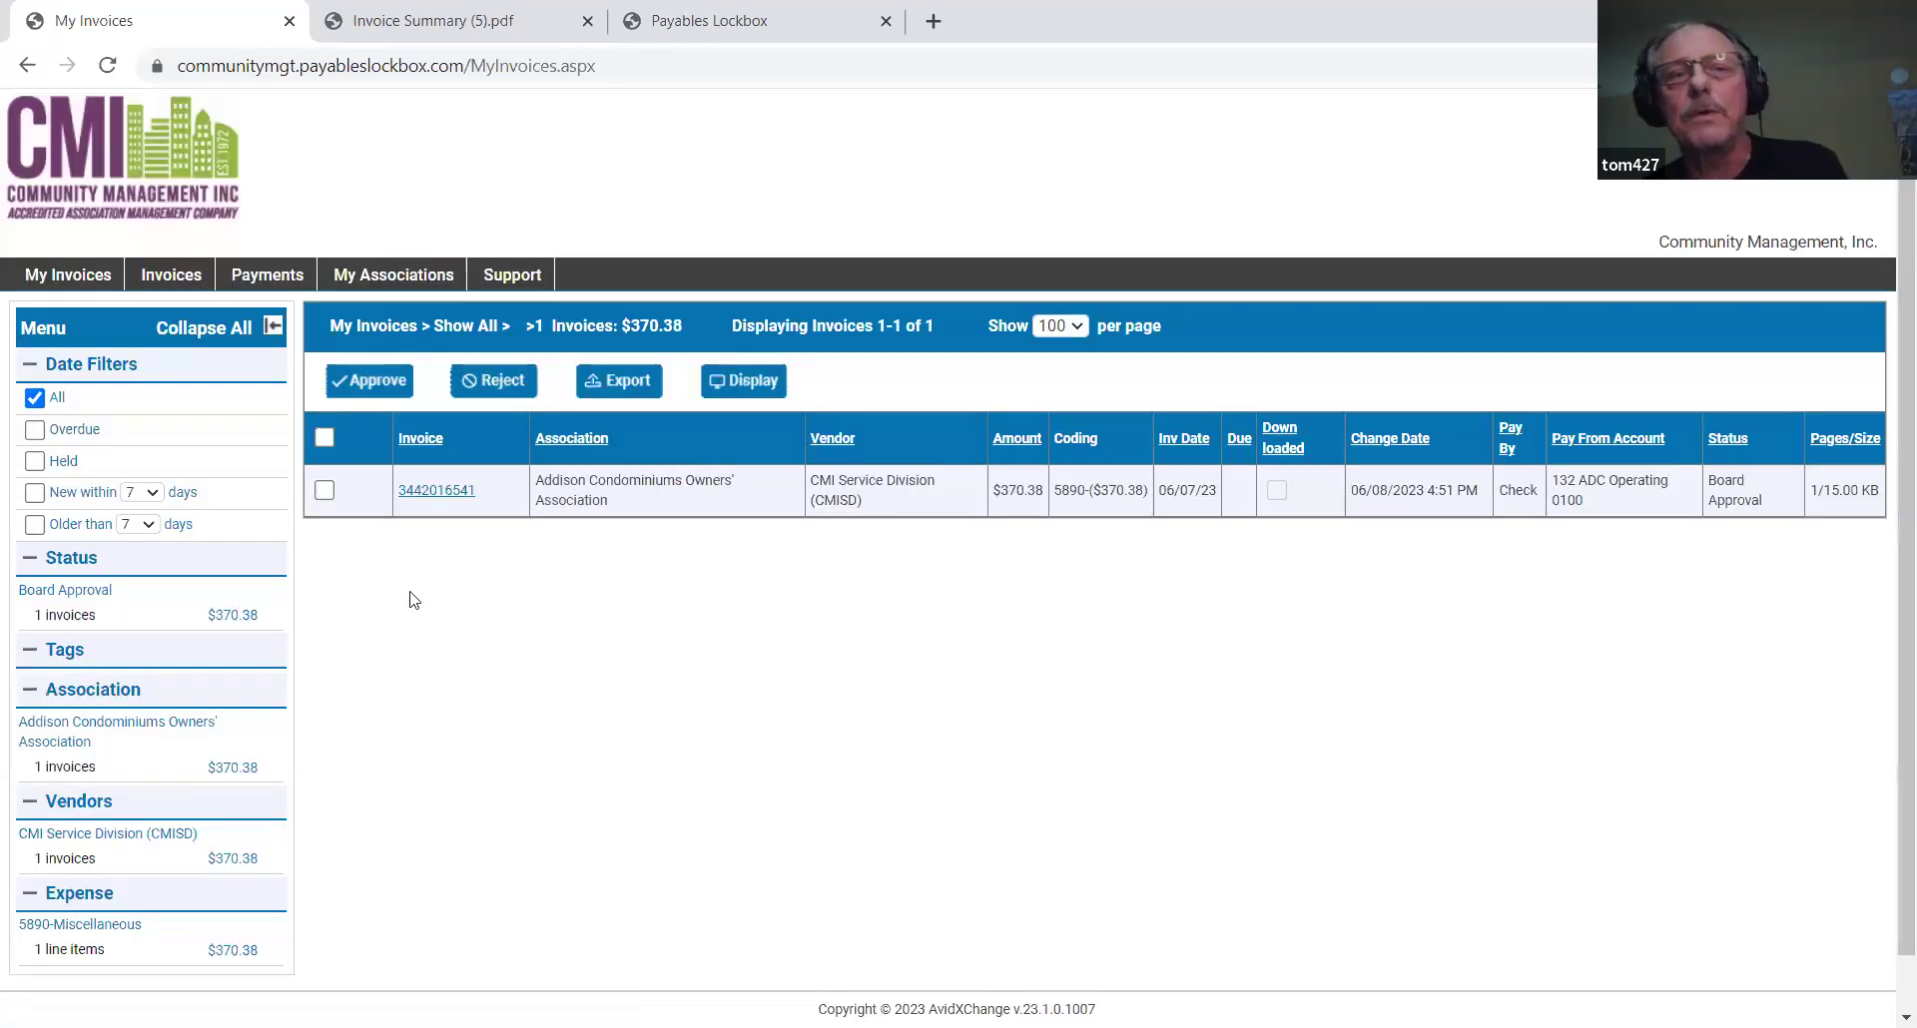
{"action": "left_click", "coordinate": [325, 490]}
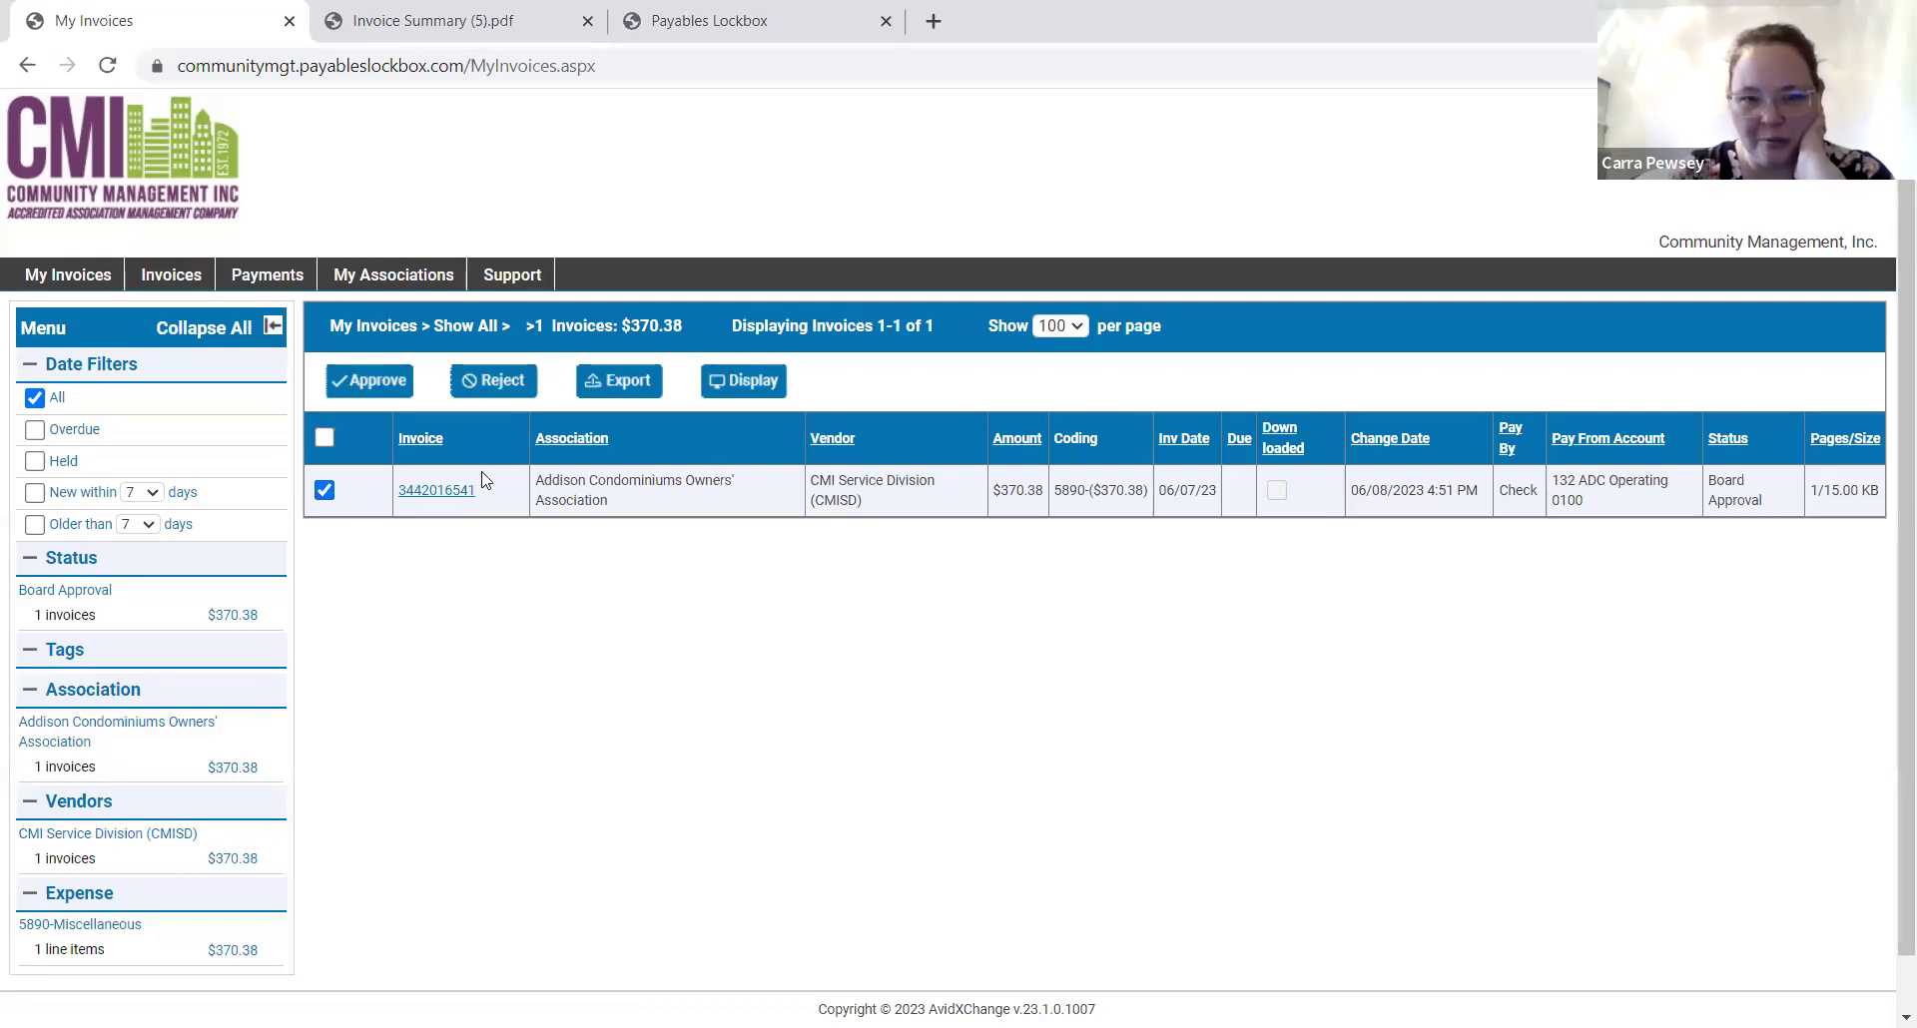
{"action": "left_click", "coordinate": [362, 397]}
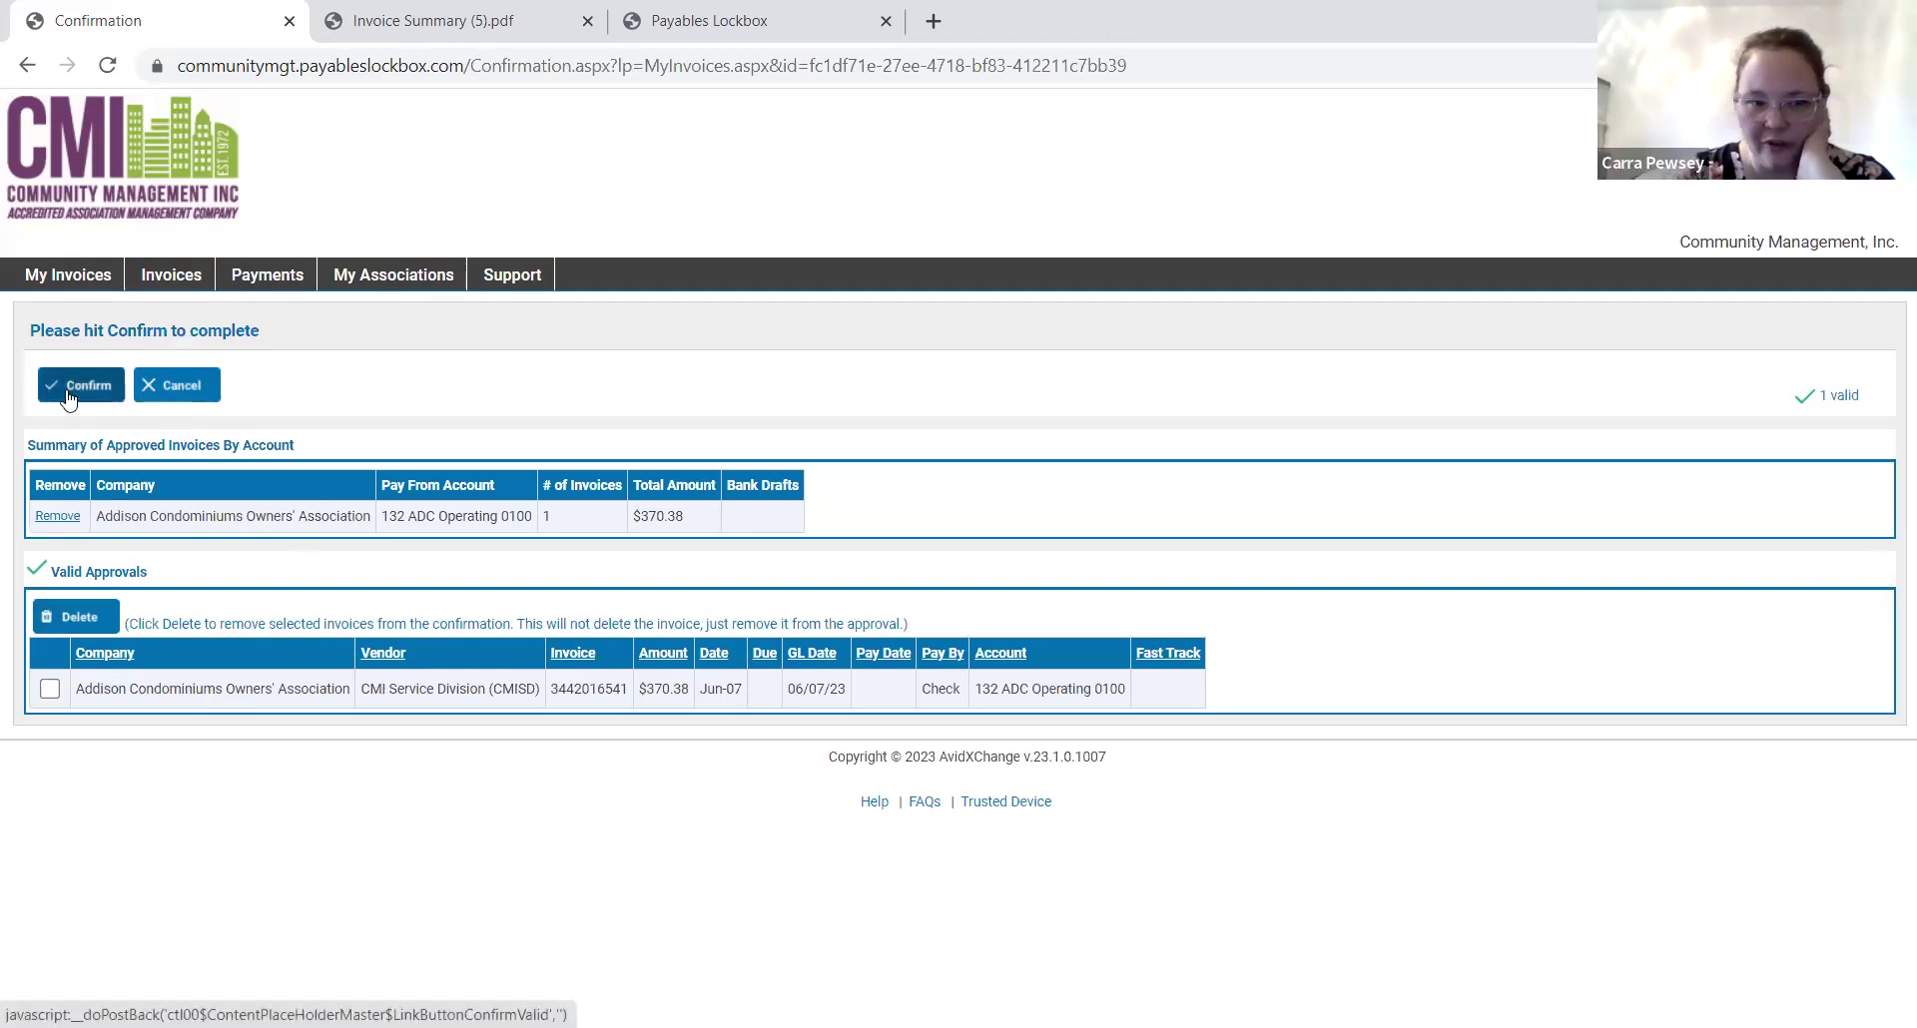
{"action": "left_click", "coordinate": [68, 398]}
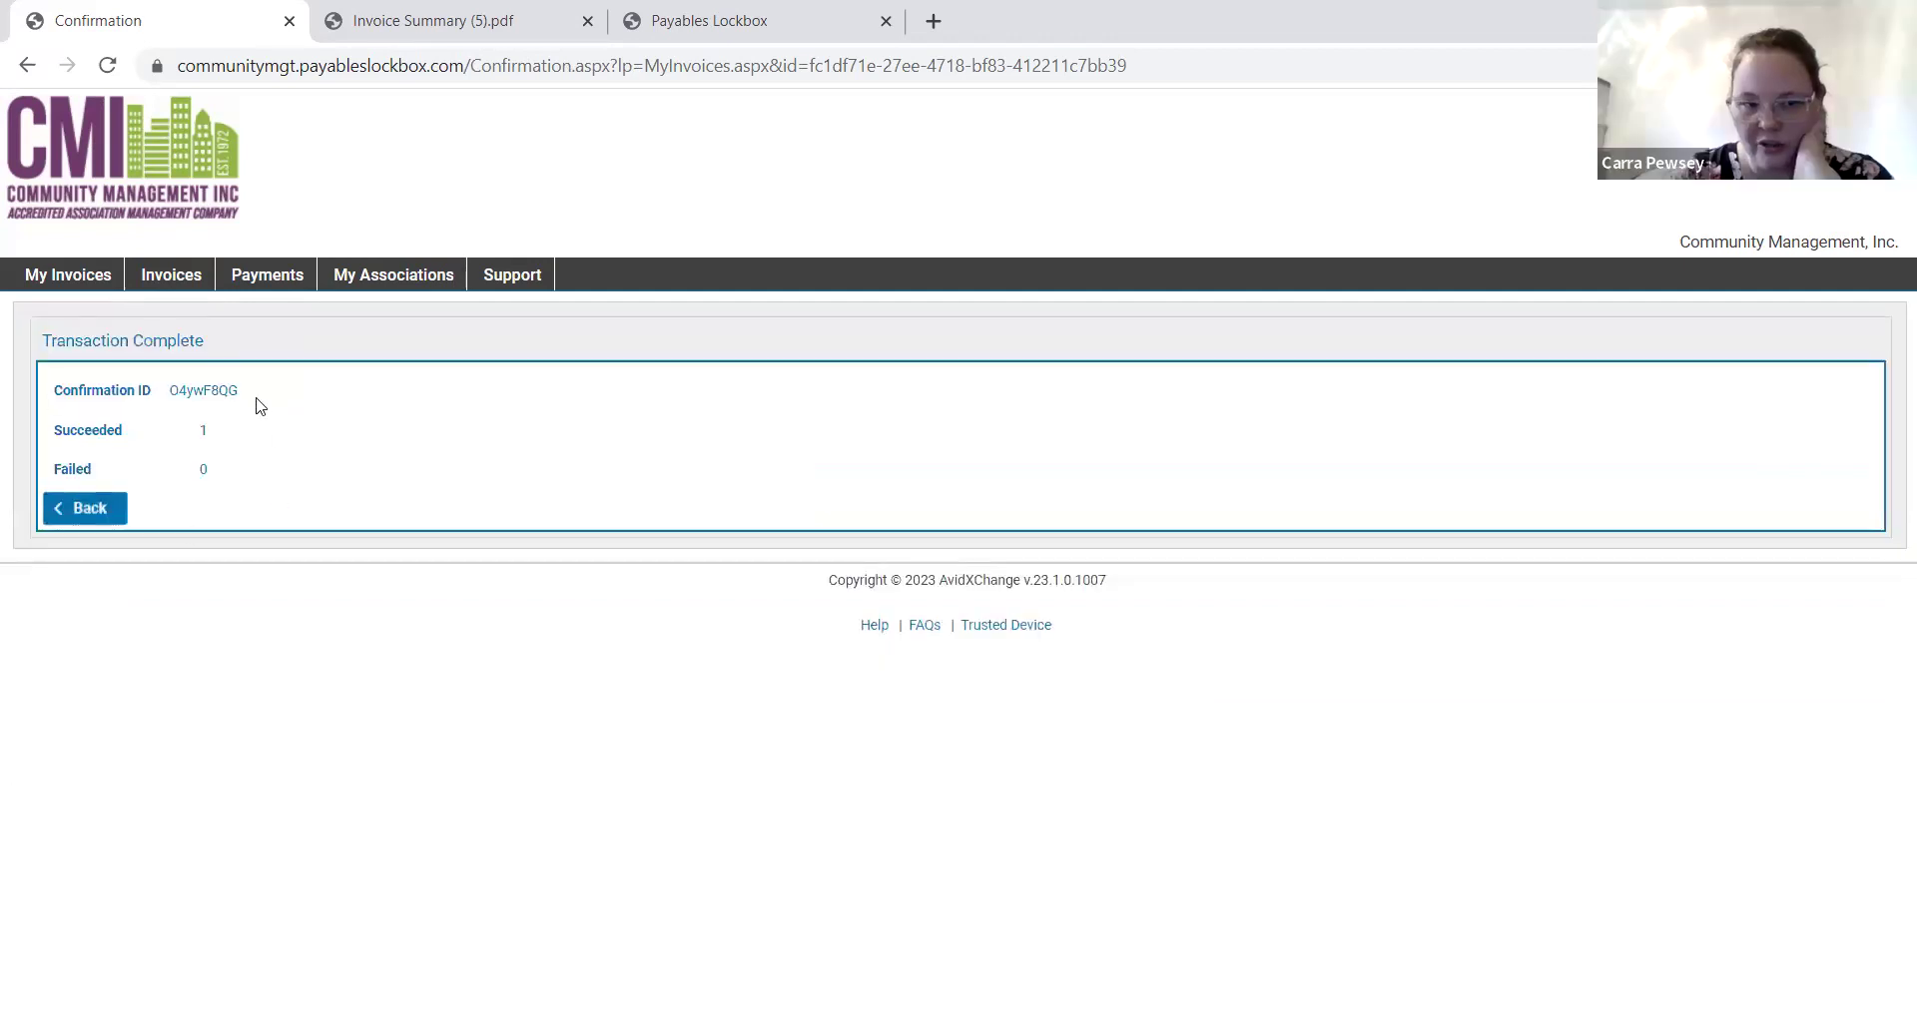
{"action": "left_click_drag", "start_coordinate": [50, 428], "coordinate": [243, 452]}
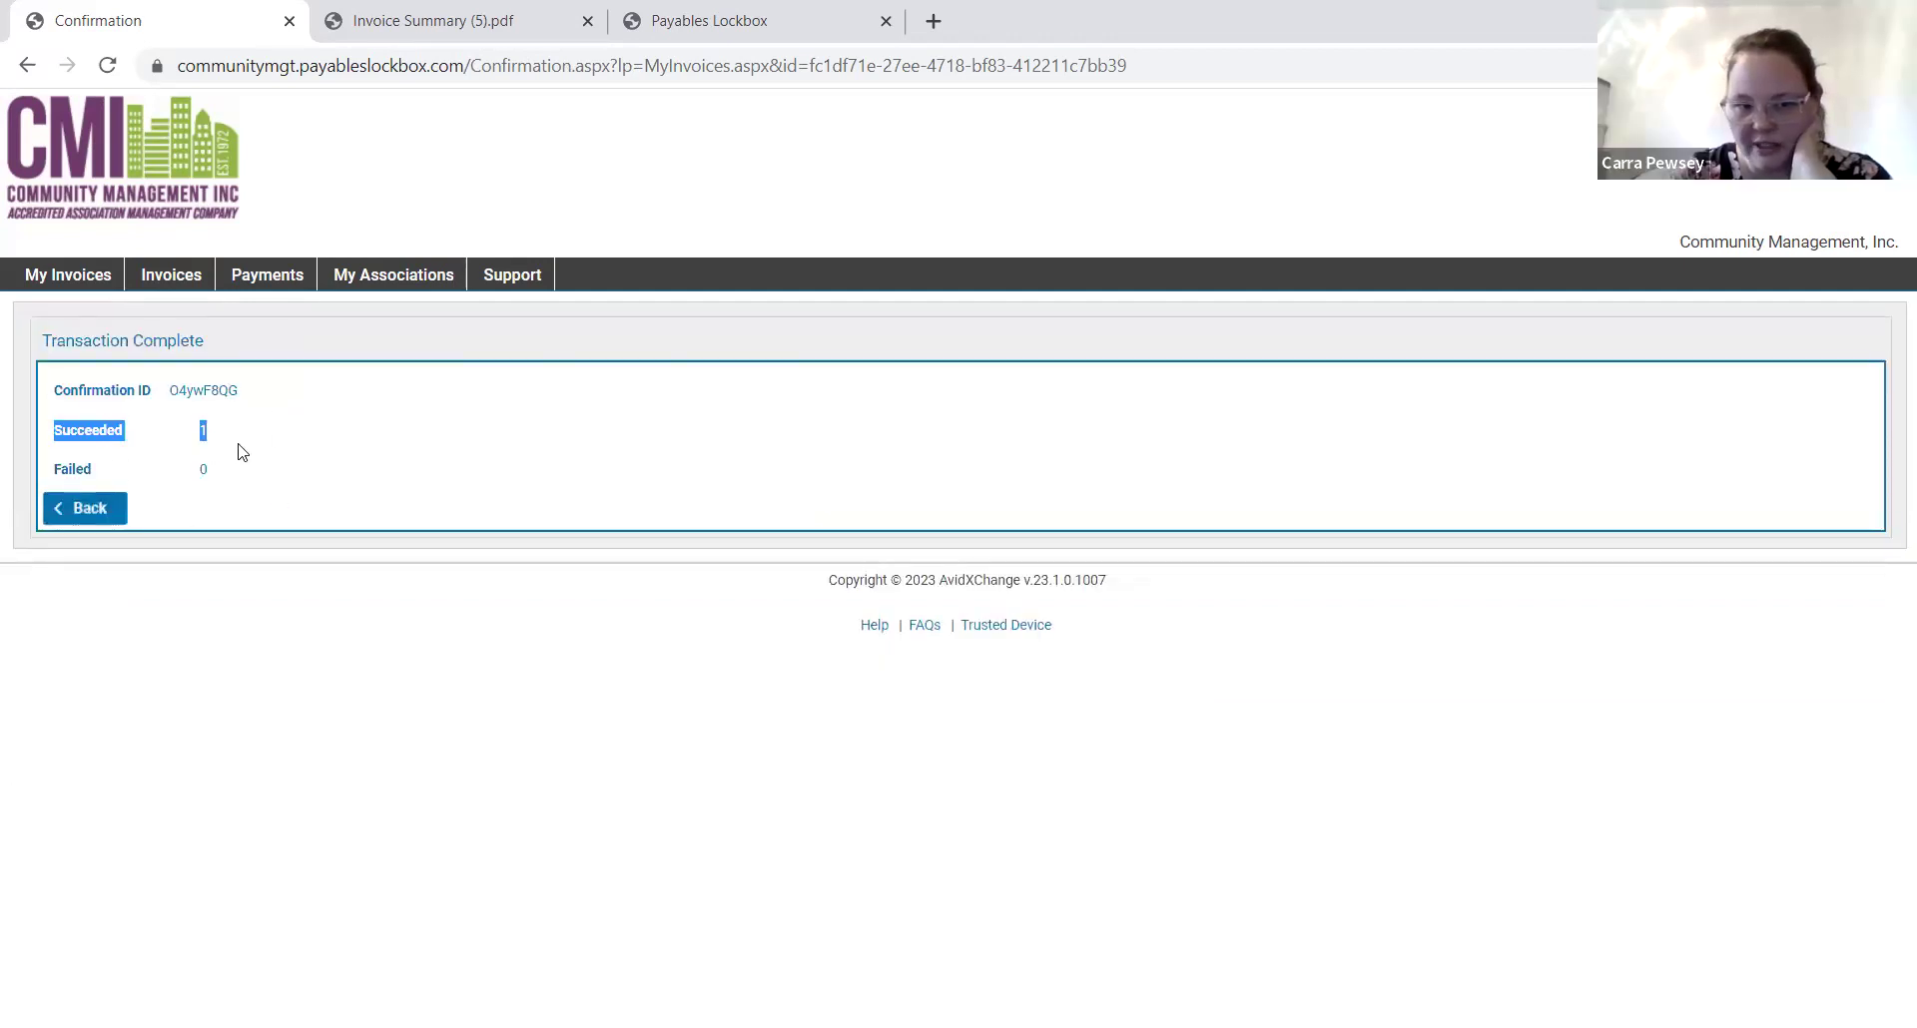
{"action": "left_click", "coordinate": [113, 510]}
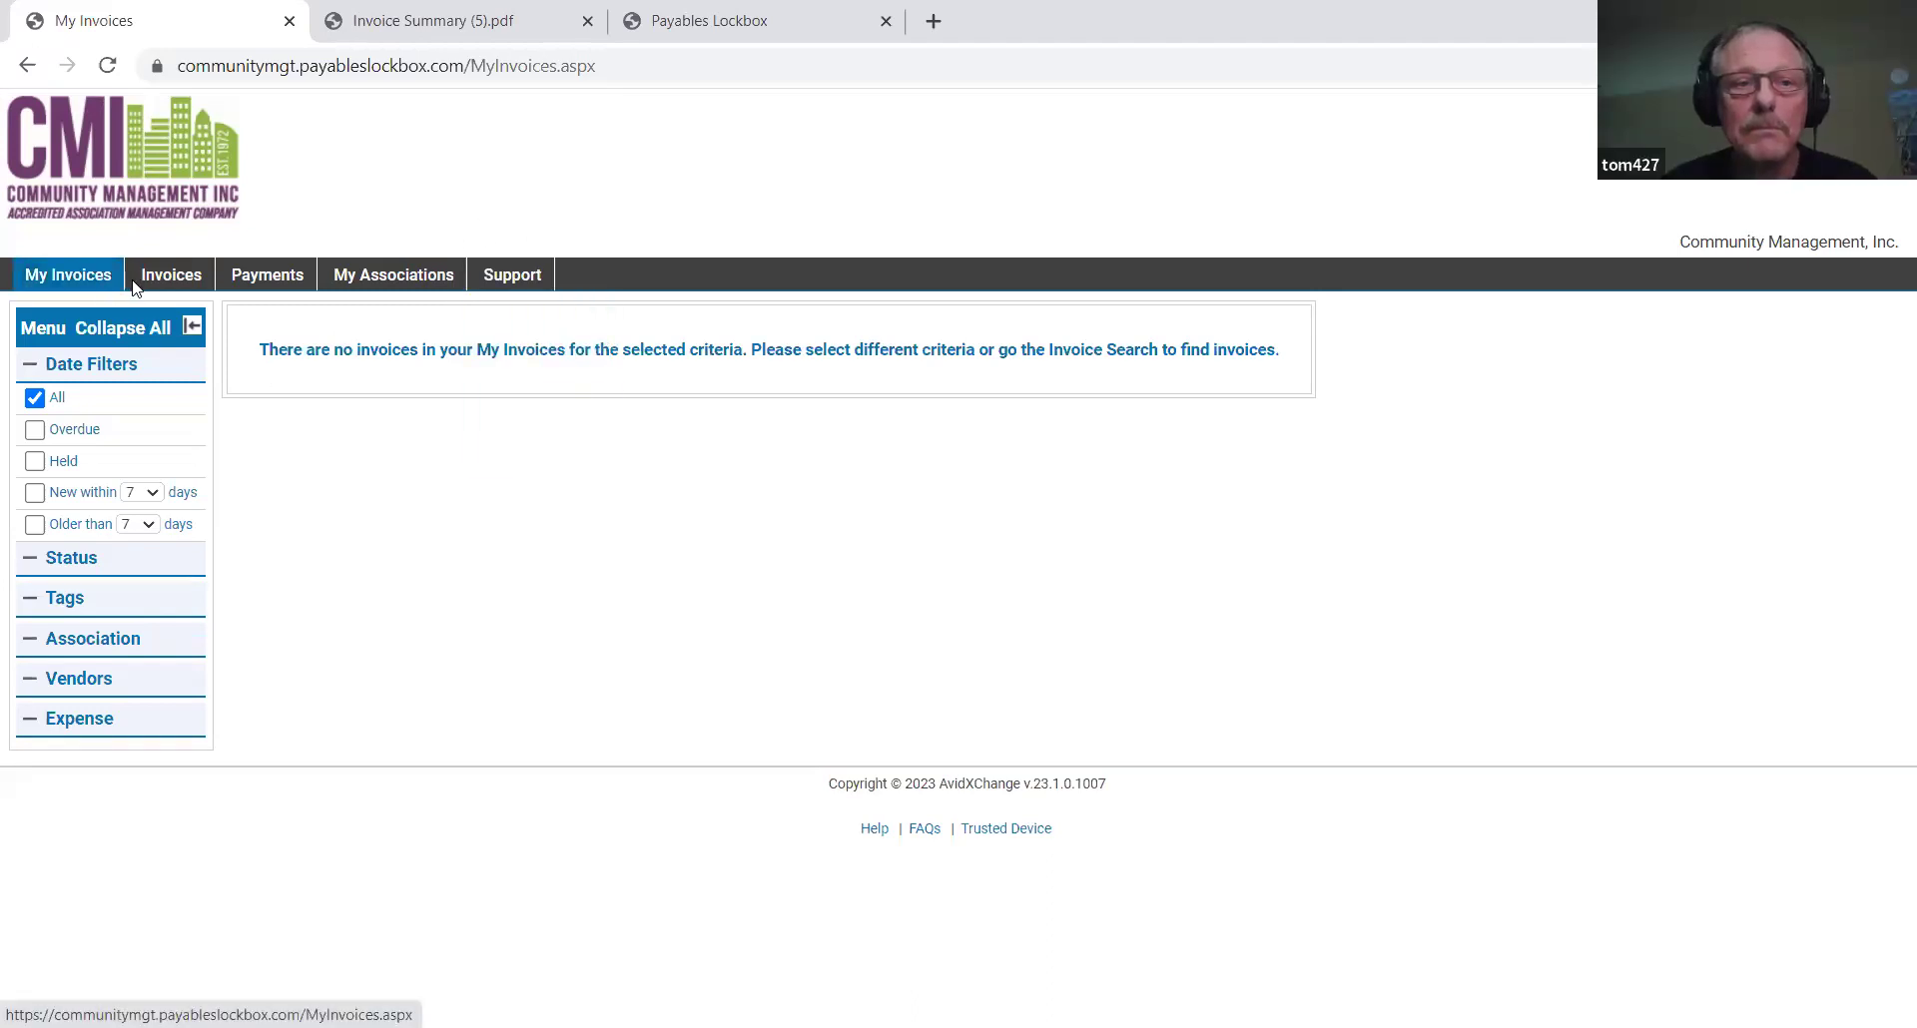
Search invoices filtered to Addison Condominiums Owners' Association.
{"action": "left_click", "coordinate": [181, 309]}
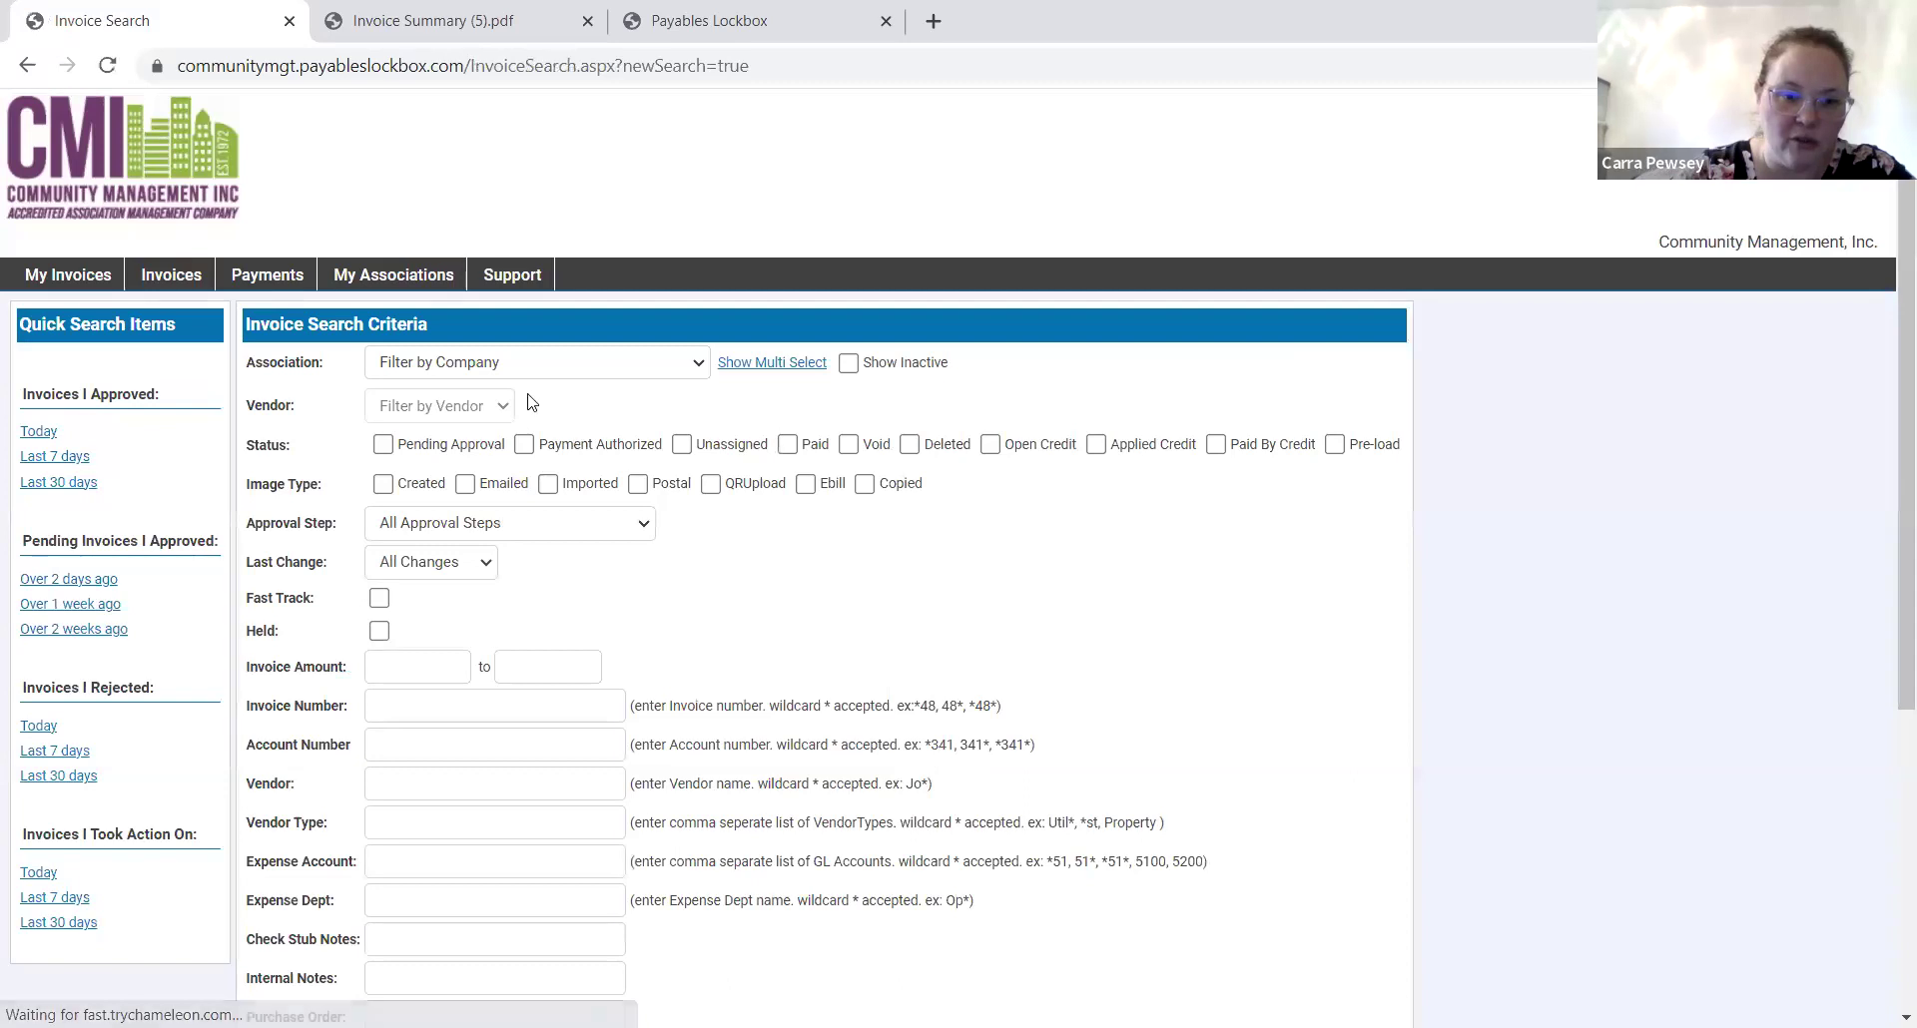
{"action": "left_click", "coordinate": [526, 364]}
{"action": "left_click", "coordinate": [524, 406]}
{"action": "scroll", "coordinate": [417, 344], "scroll_direction": "down", "scroll_amount": 1}
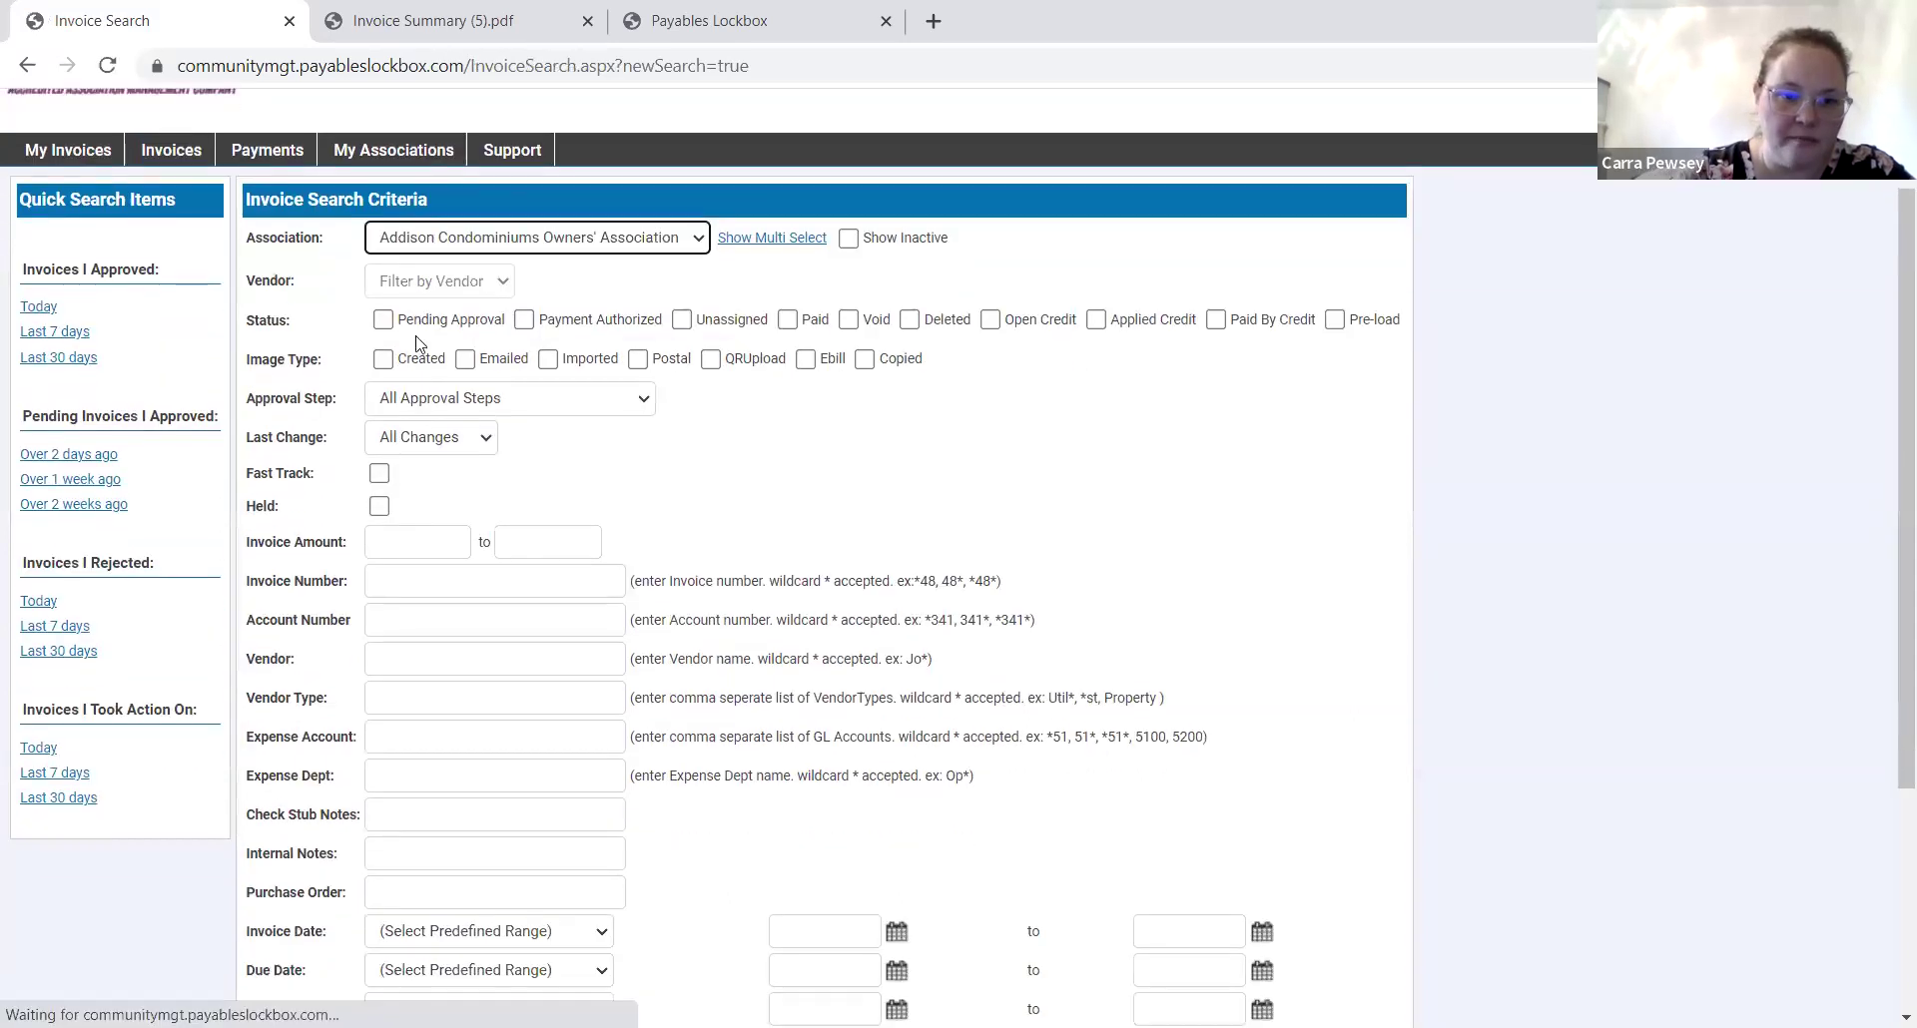
{"action": "scroll", "coordinate": [833, 559], "scroll_direction": "down", "scroll_amount": 3}
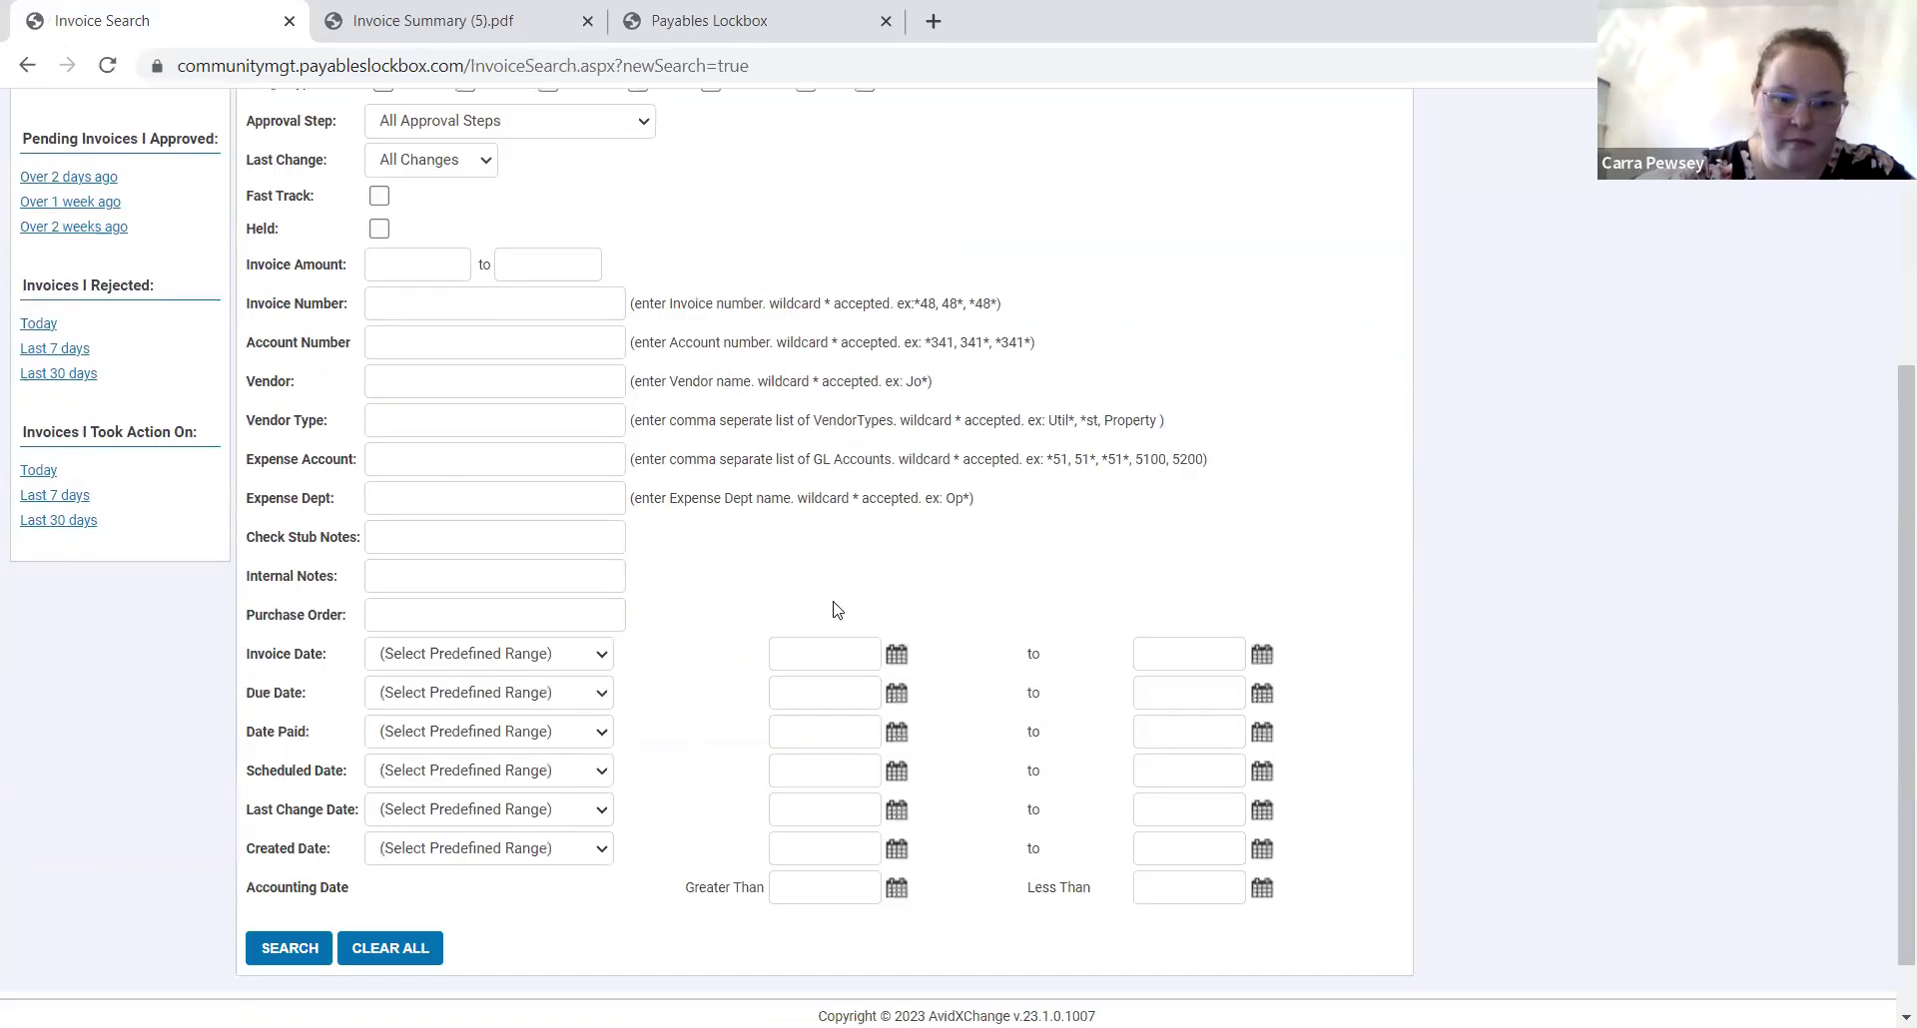
{"action": "scroll", "coordinate": [834, 608], "scroll_direction": "down", "scroll_amount": 1}
{"action": "left_click", "coordinate": [262, 885]}
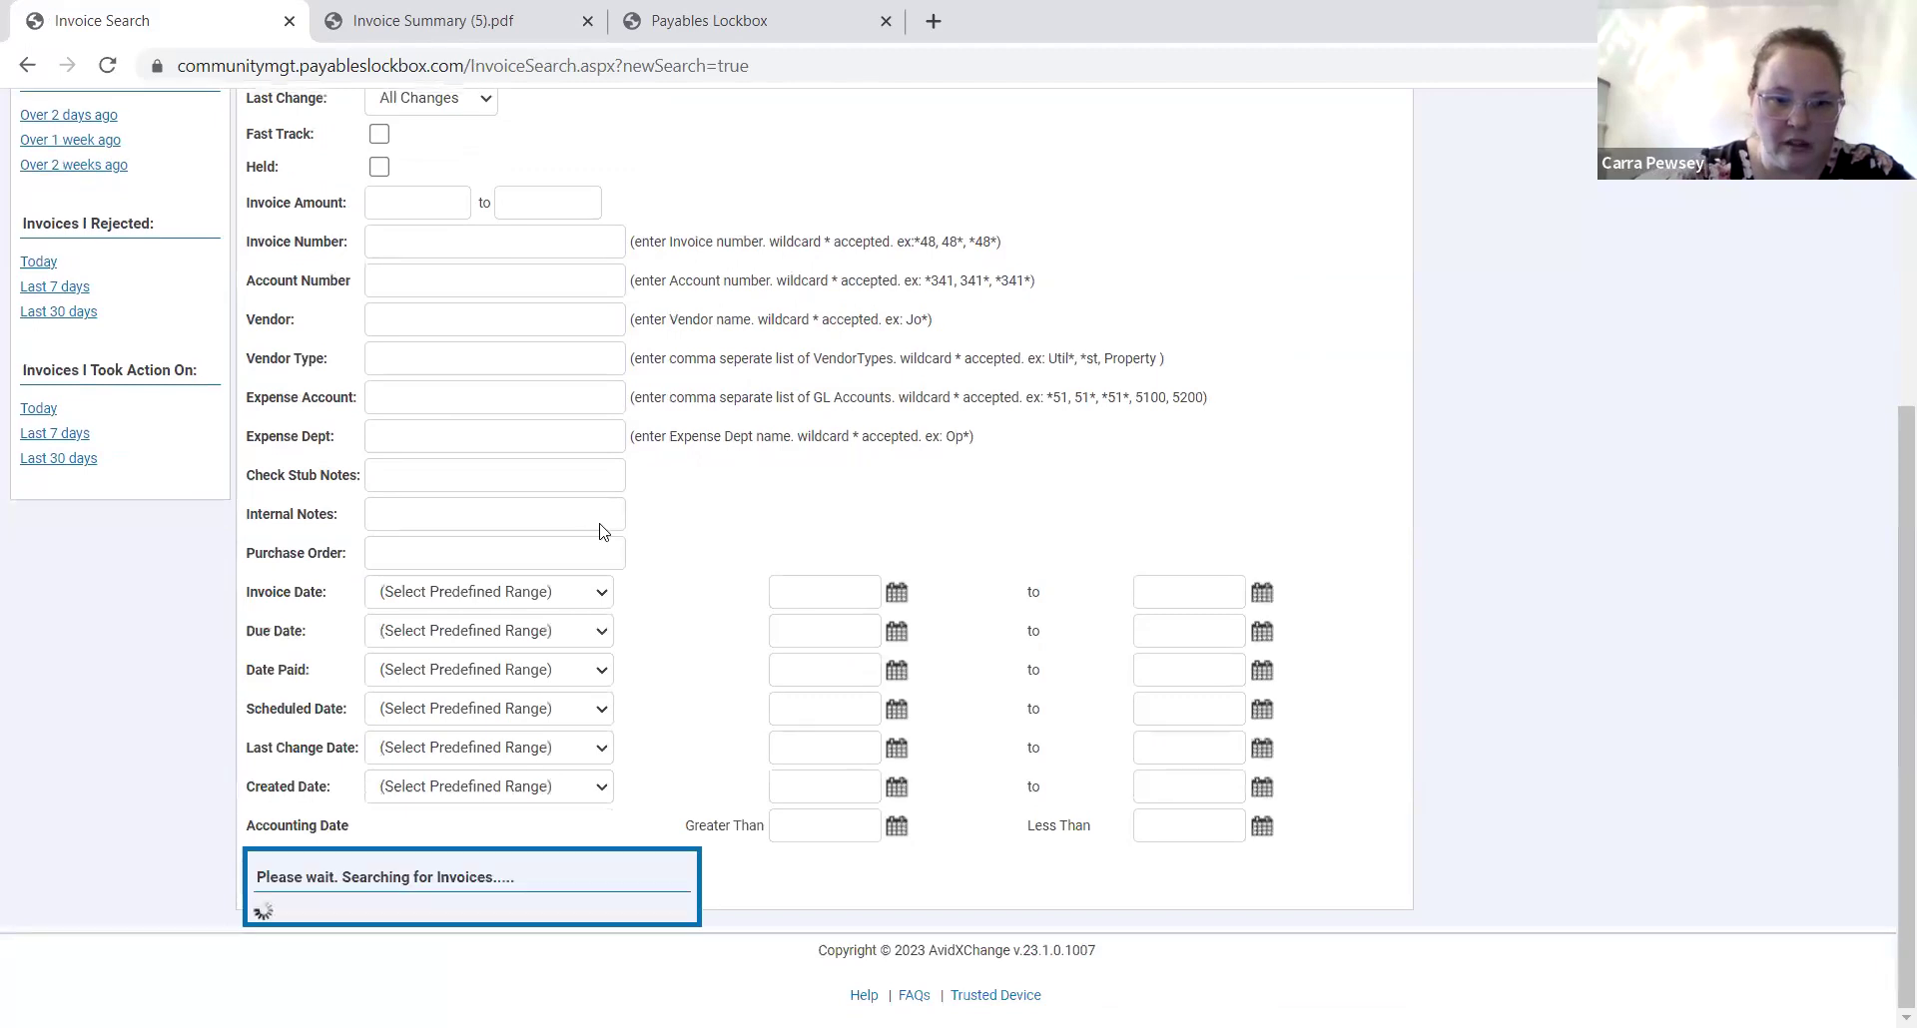
Rerun the search with Date Paid set to Yesterday, find none, then log out.
{"action": "scroll", "coordinate": [457, 739], "scroll_direction": "up", "scroll_amount": 3}
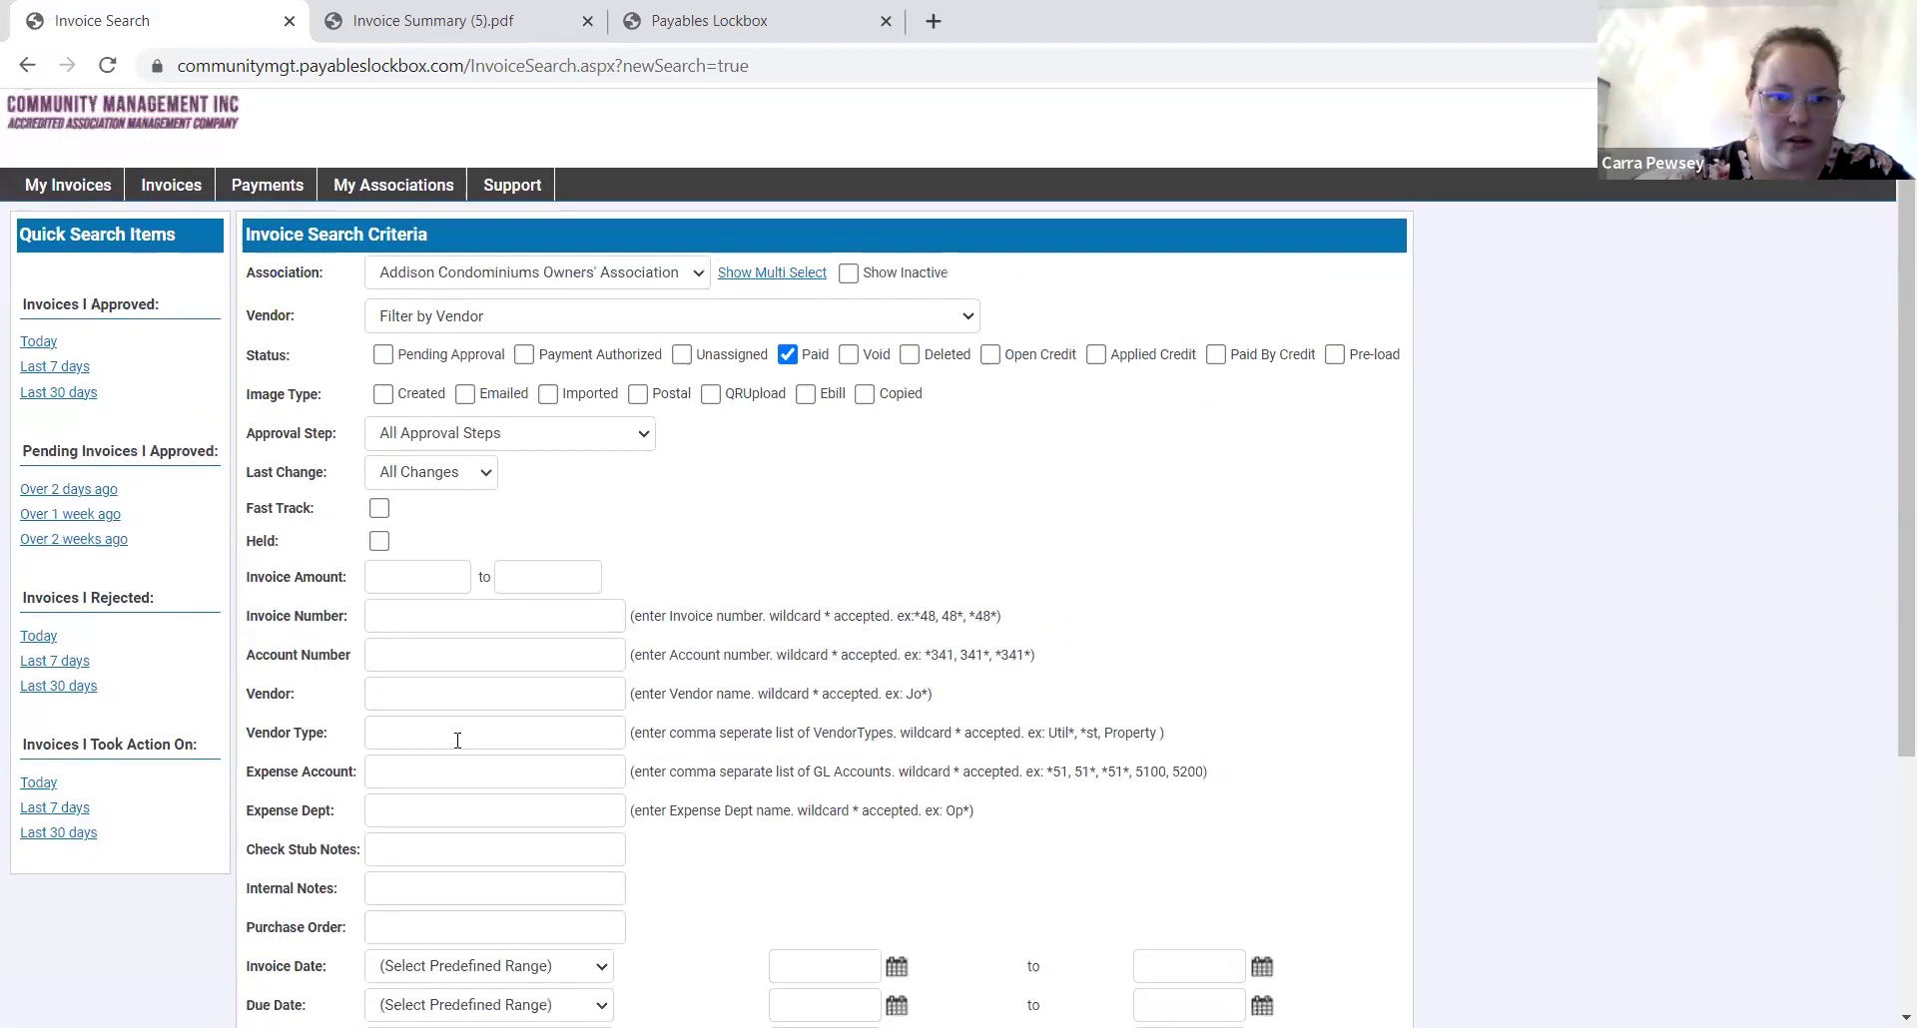
{"action": "scroll", "coordinate": [416, 548], "scroll_direction": "down", "scroll_amount": 3}
{"action": "scroll", "coordinate": [415, 547], "scroll_direction": "up", "scroll_amount": 3}
{"action": "scroll", "coordinate": [415, 549], "scroll_direction": "down", "scroll_amount": 3}
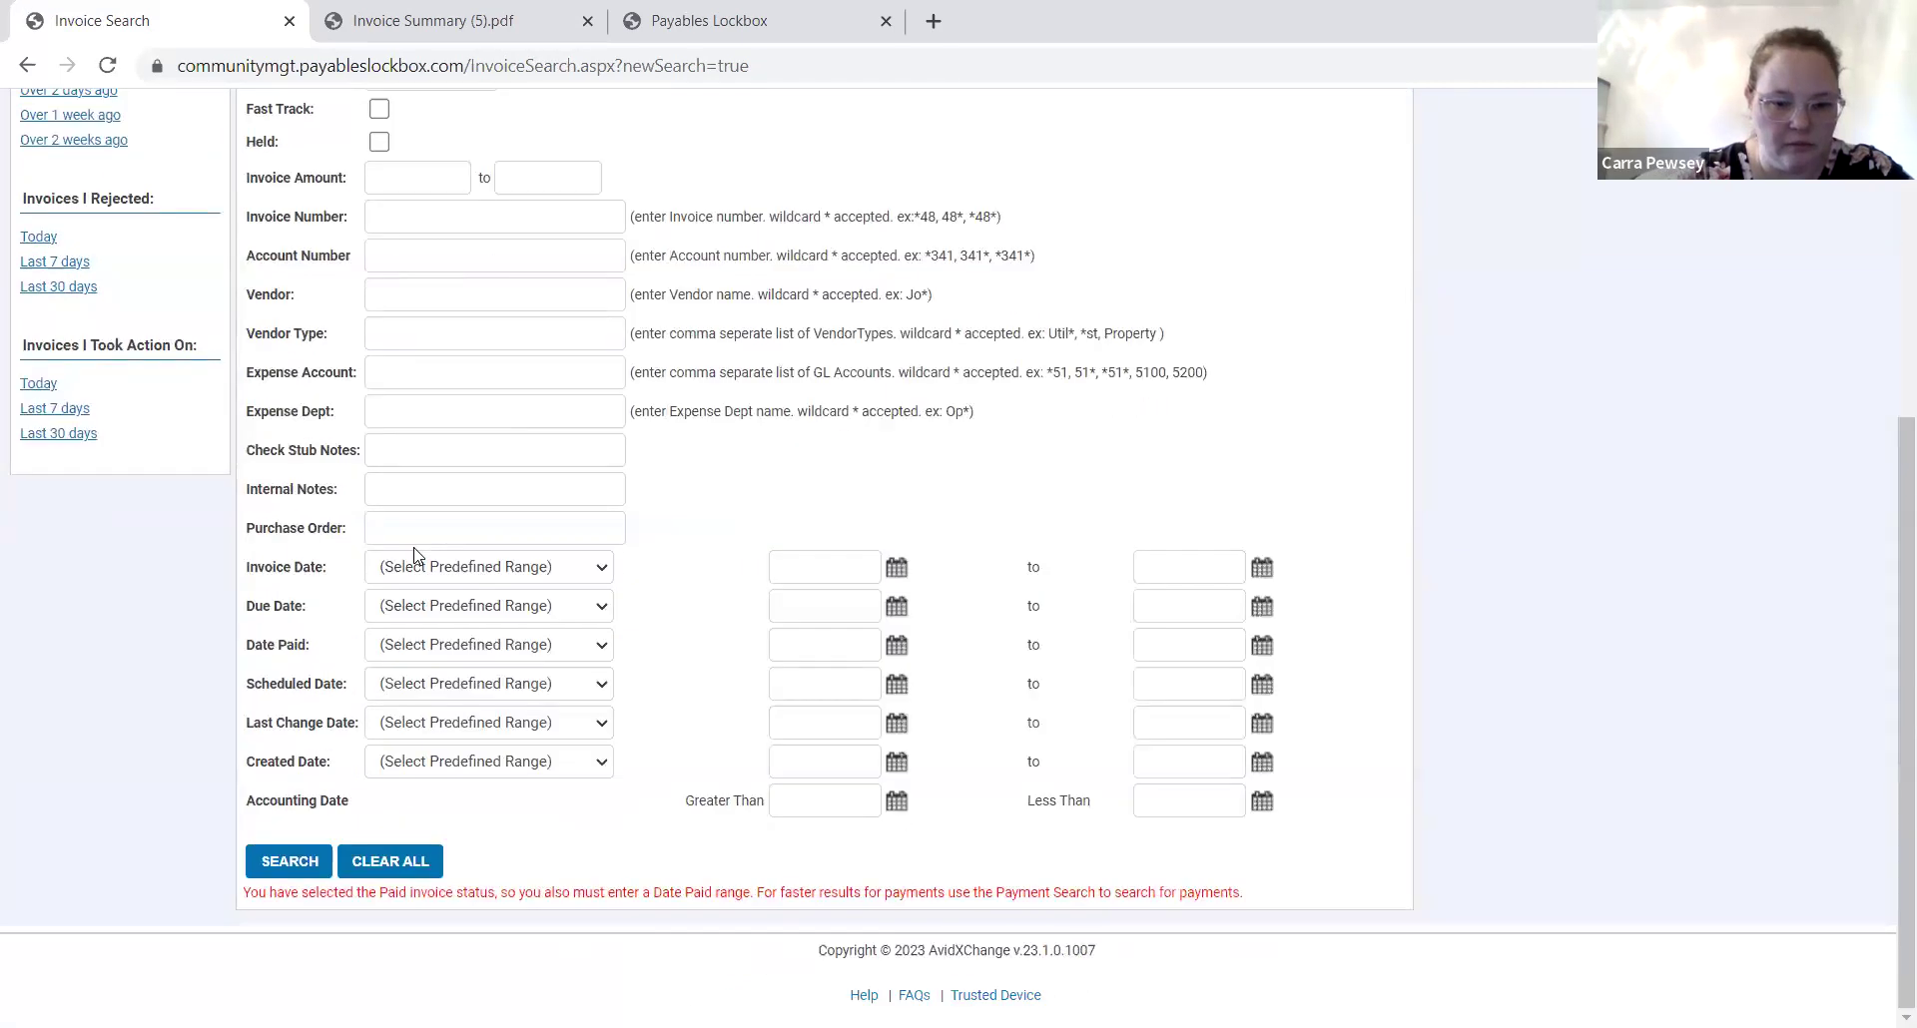
{"action": "scroll", "coordinate": [416, 552], "scroll_direction": "up", "scroll_amount": 2}
{"action": "scroll", "coordinate": [415, 552], "scroll_direction": "down", "scroll_amount": 2}
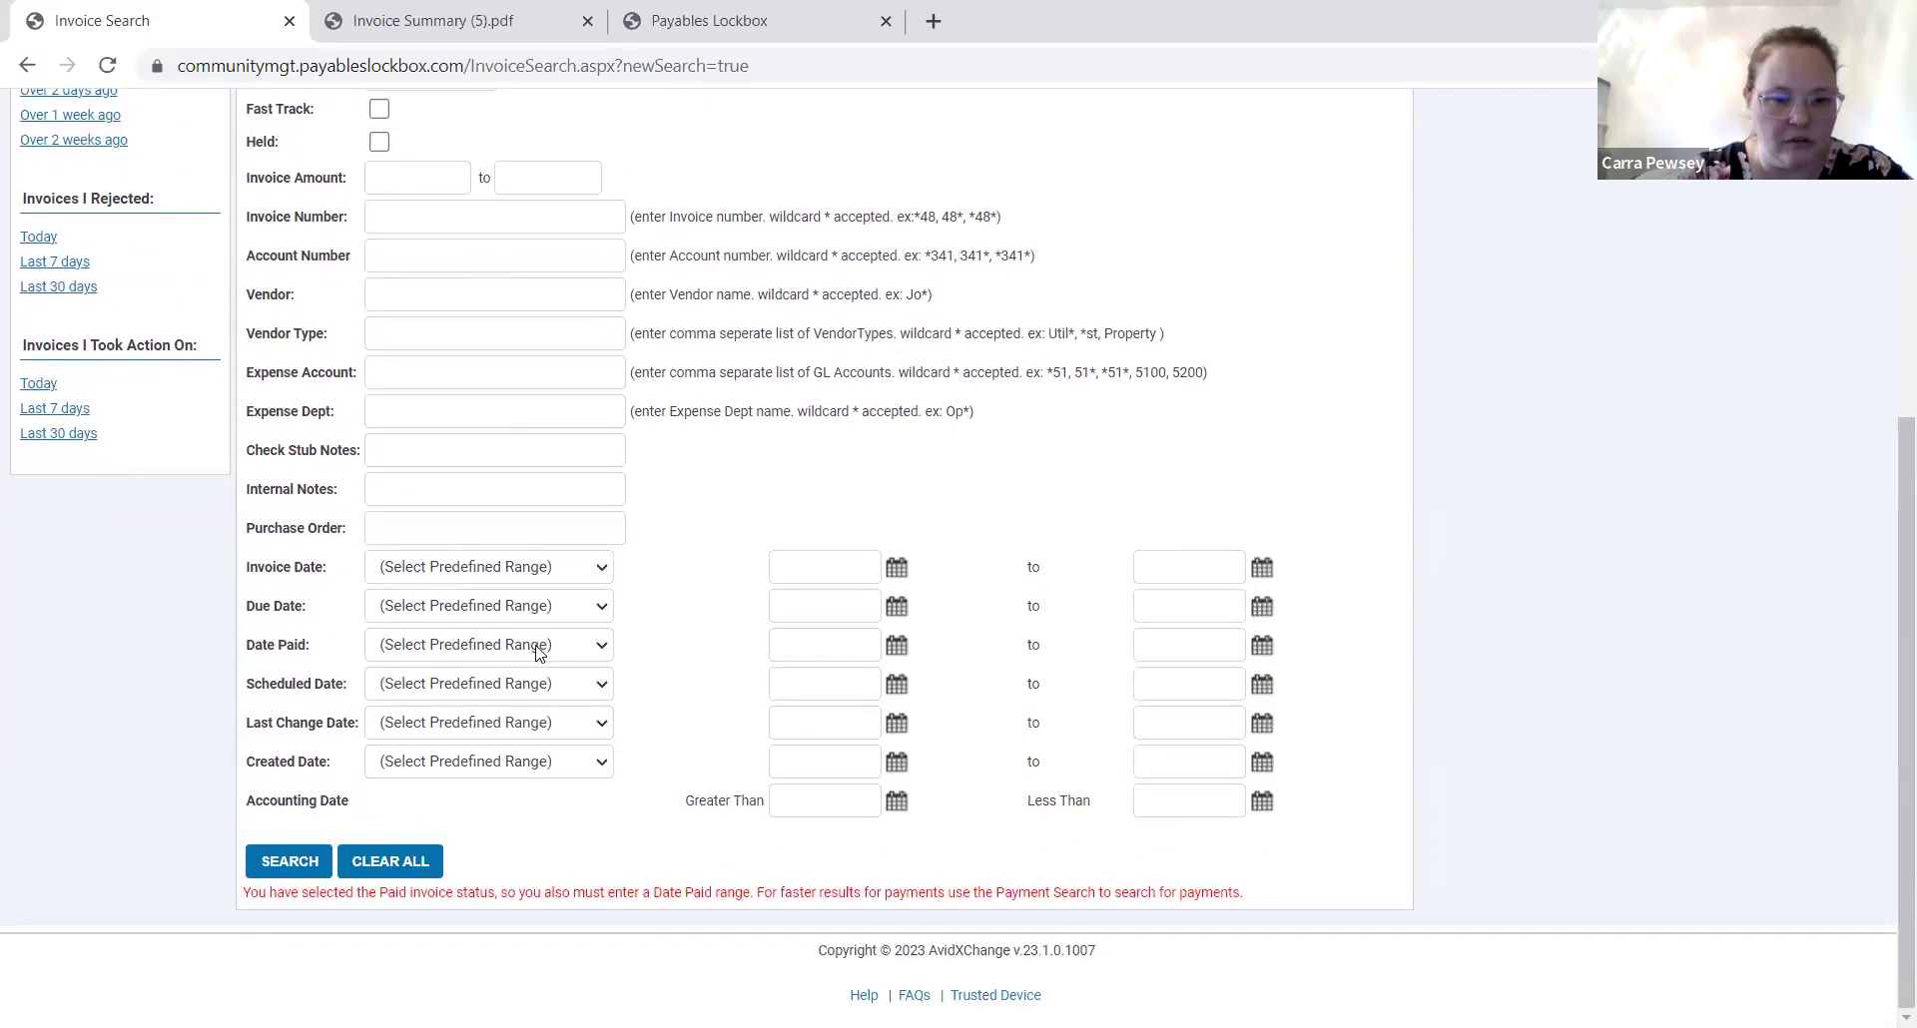
{"action": "left_click", "coordinate": [536, 649]}
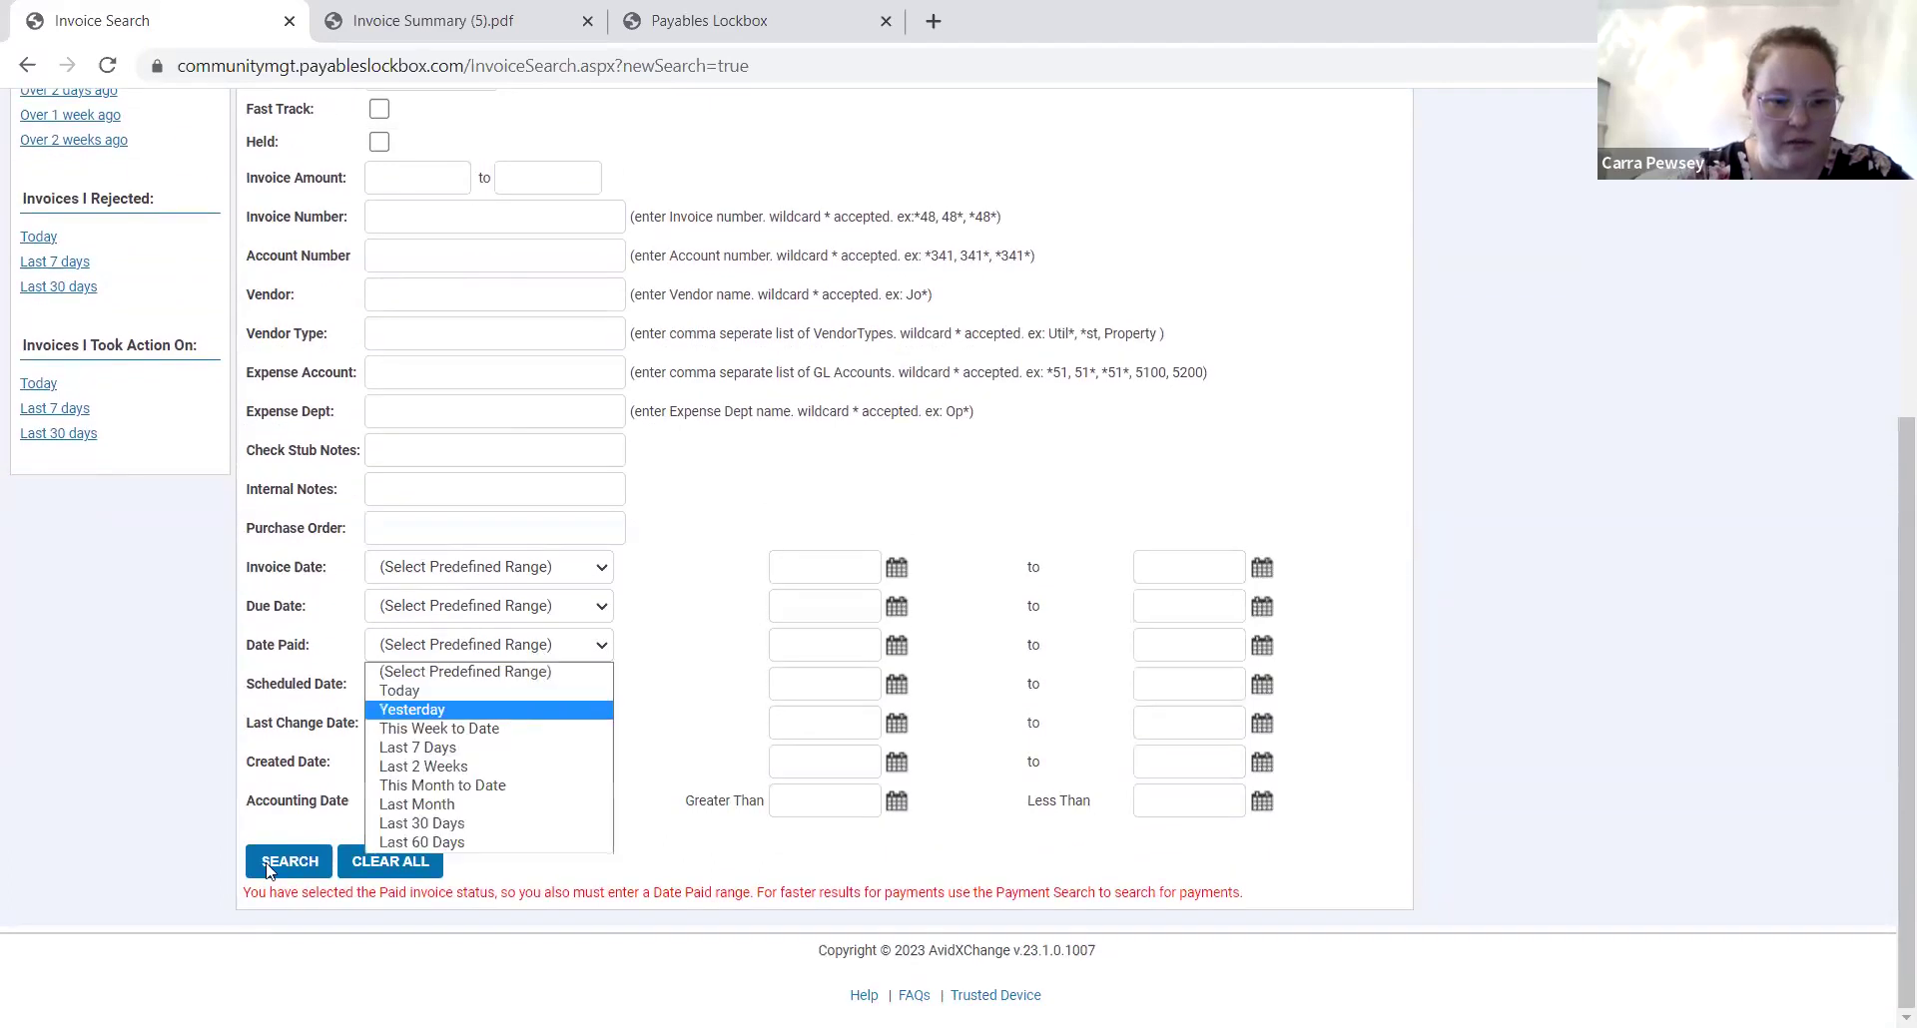
{"action": "left_click", "coordinate": [412, 710]}
{"action": "left_click", "coordinate": [288, 861]}
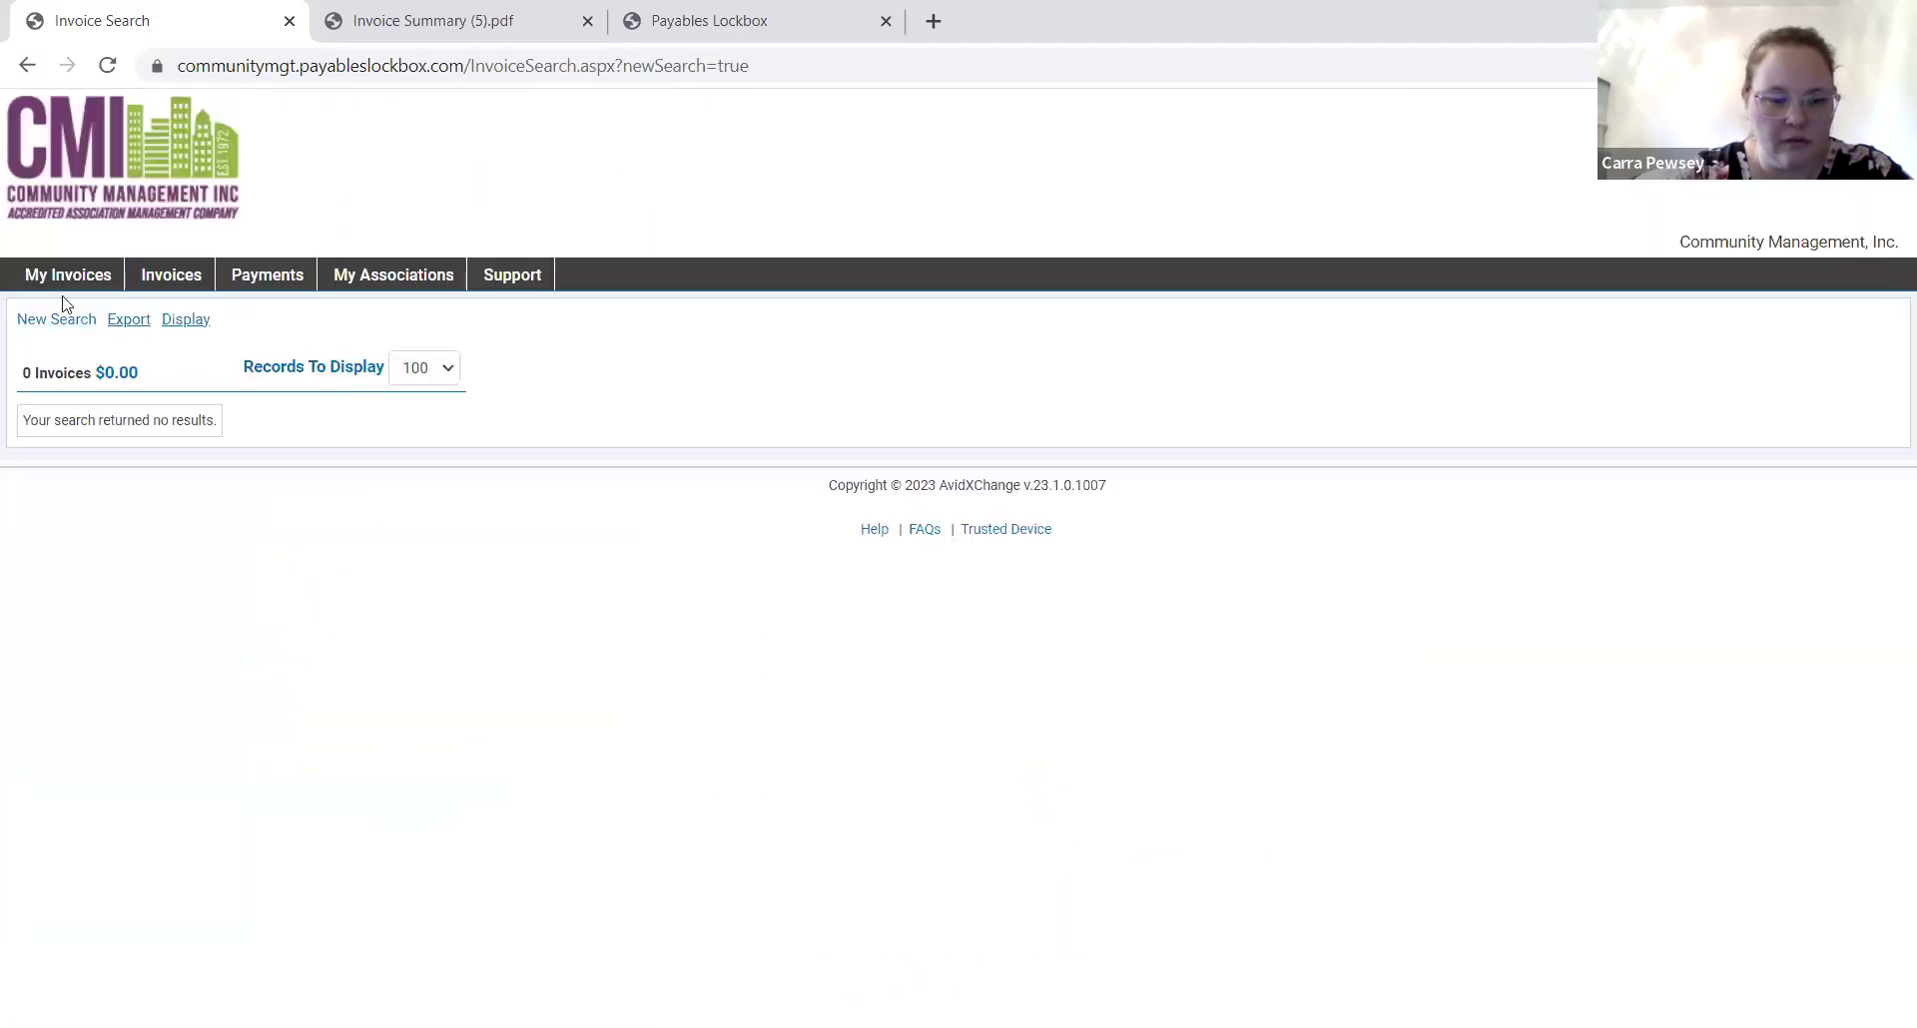
{"action": "left_click", "coordinate": [56, 320]}
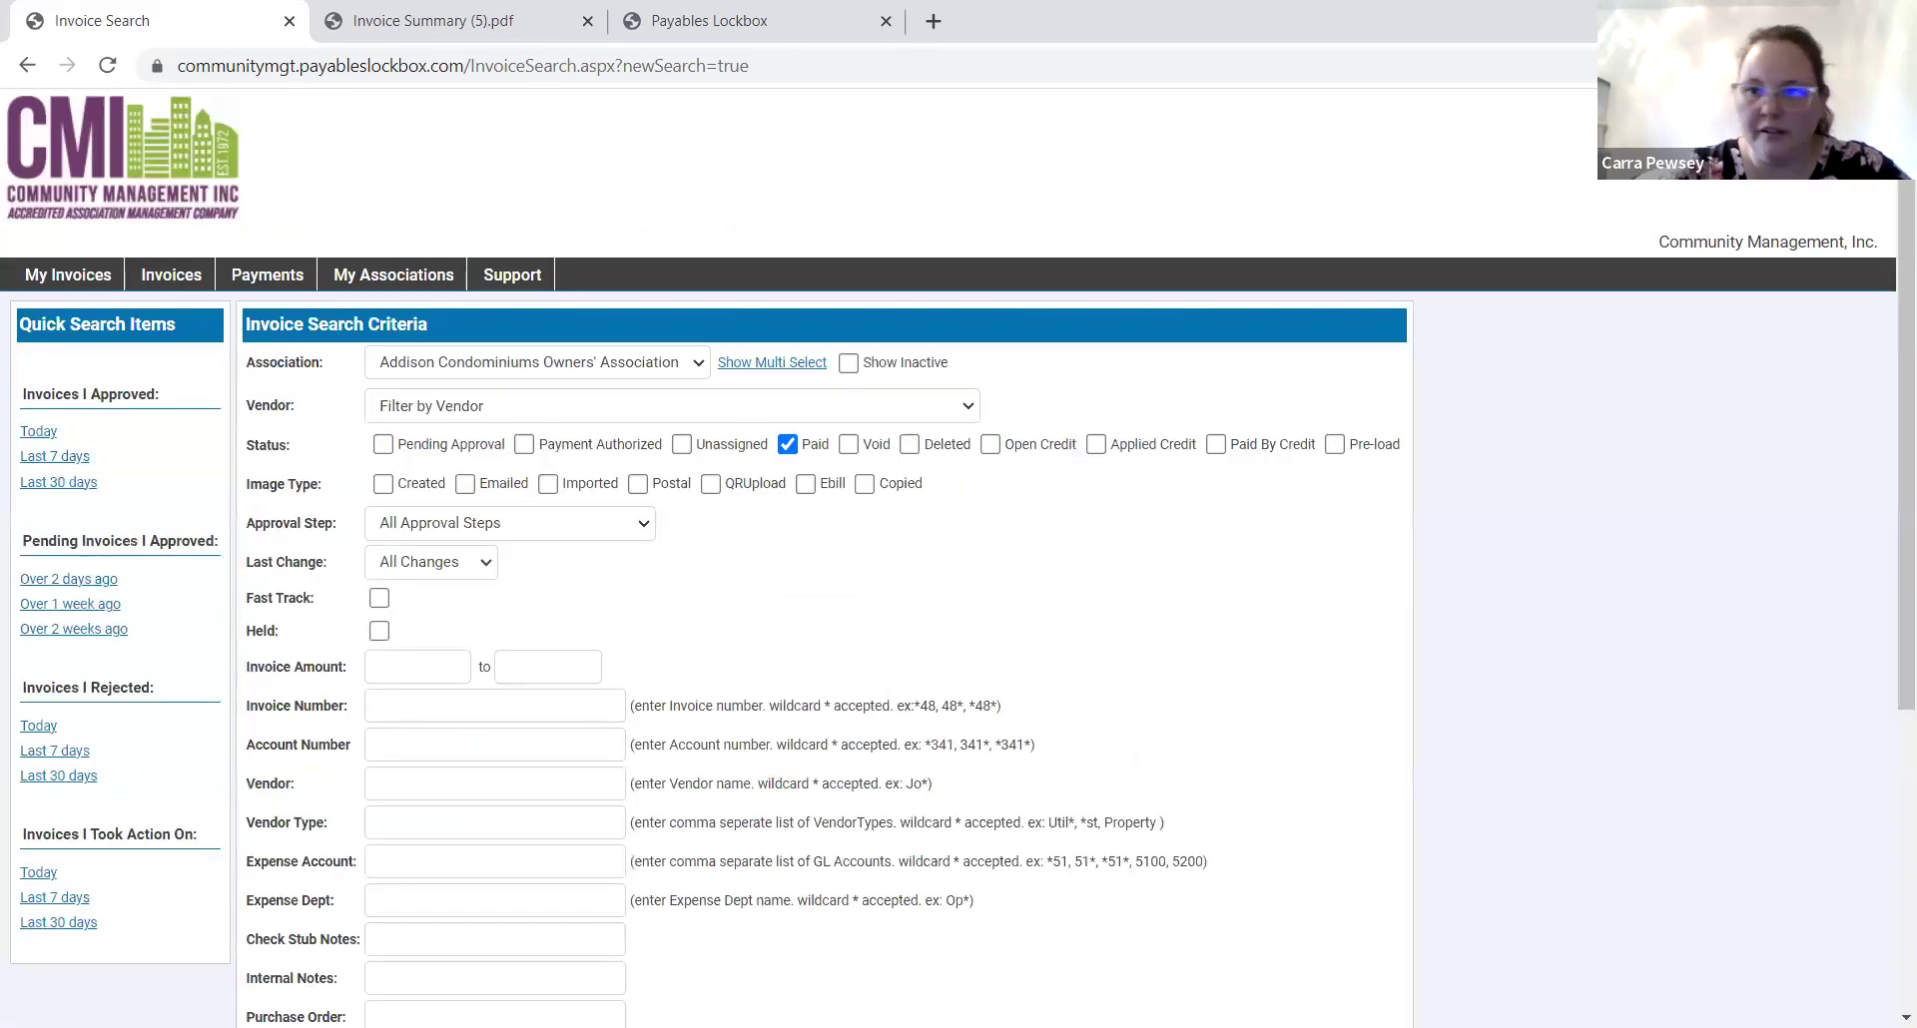
{"action": "left_click", "coordinate": [1849, 118]}
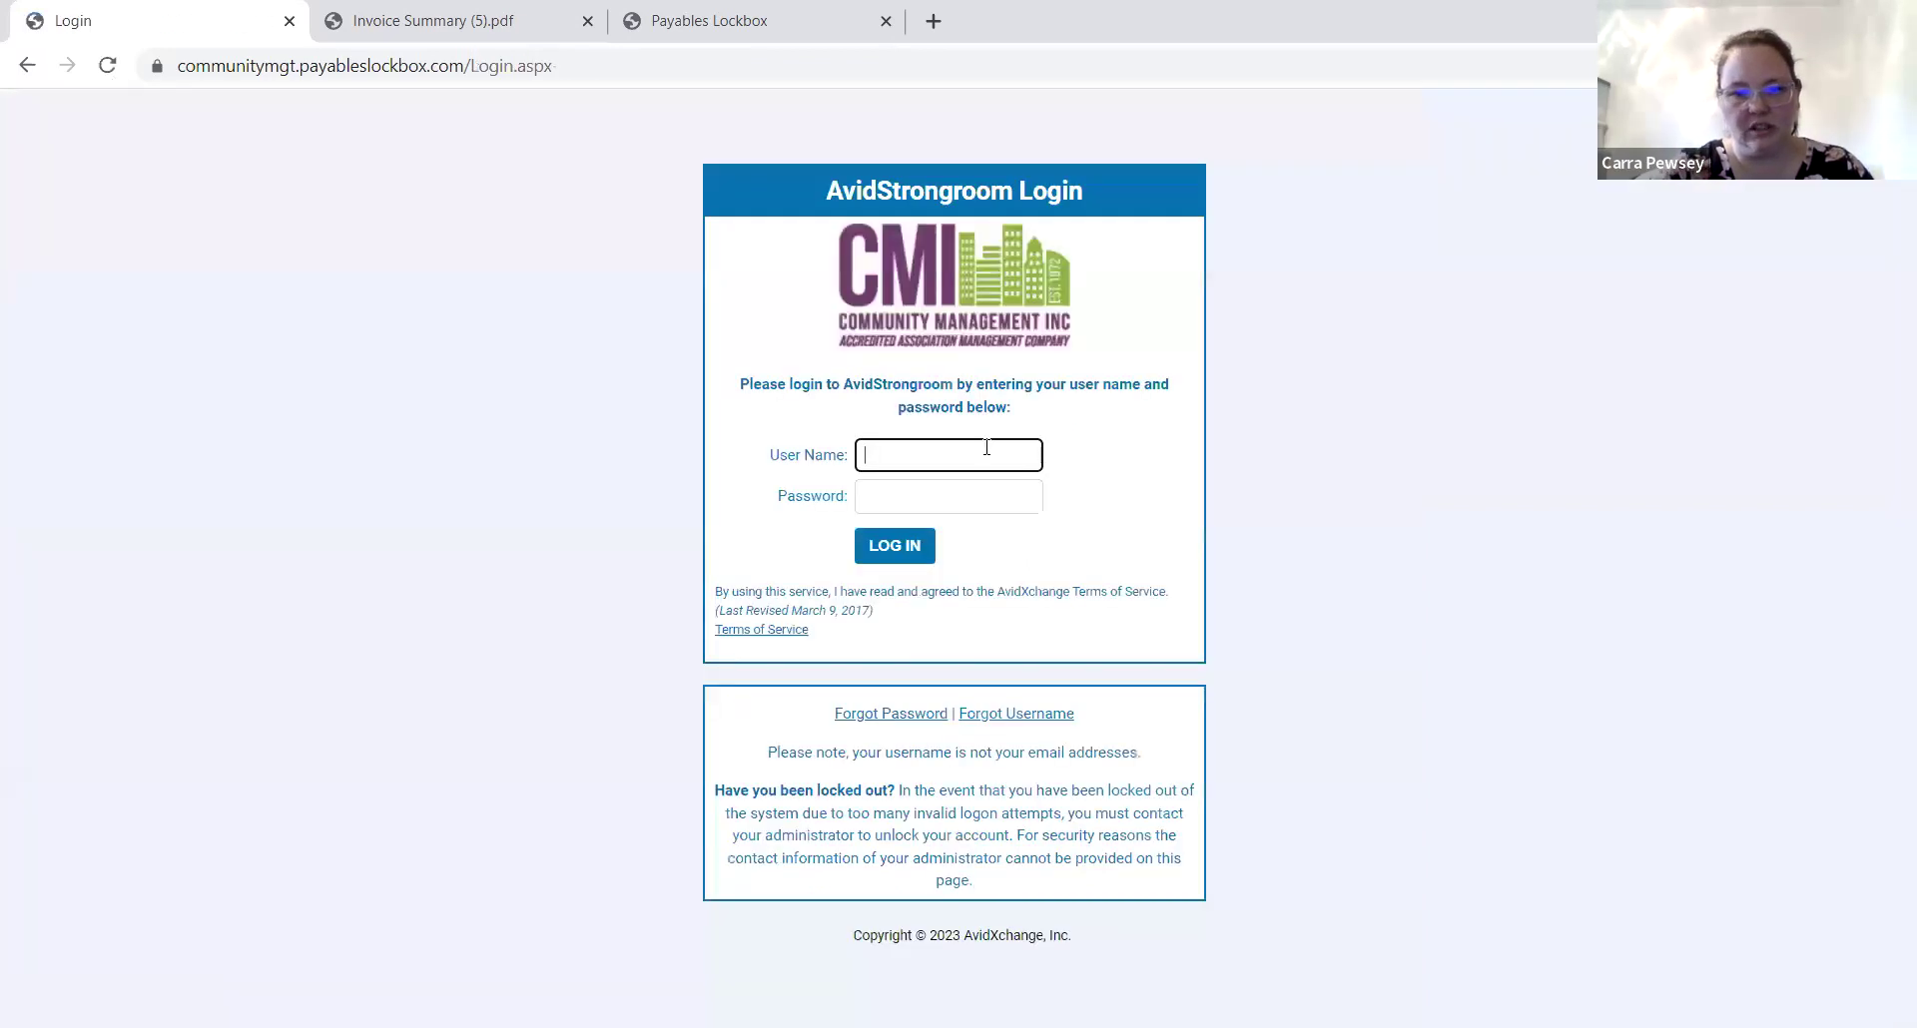
Log back in with the saved user name and password and list the 52 Manager Approval invoices.
{"action": "left_click", "coordinate": [985, 452]}
{"action": "left_click", "coordinate": [958, 511]}
{"action": "left_click", "coordinate": [979, 495]}
{"action": "type", "text": "••••••••"}
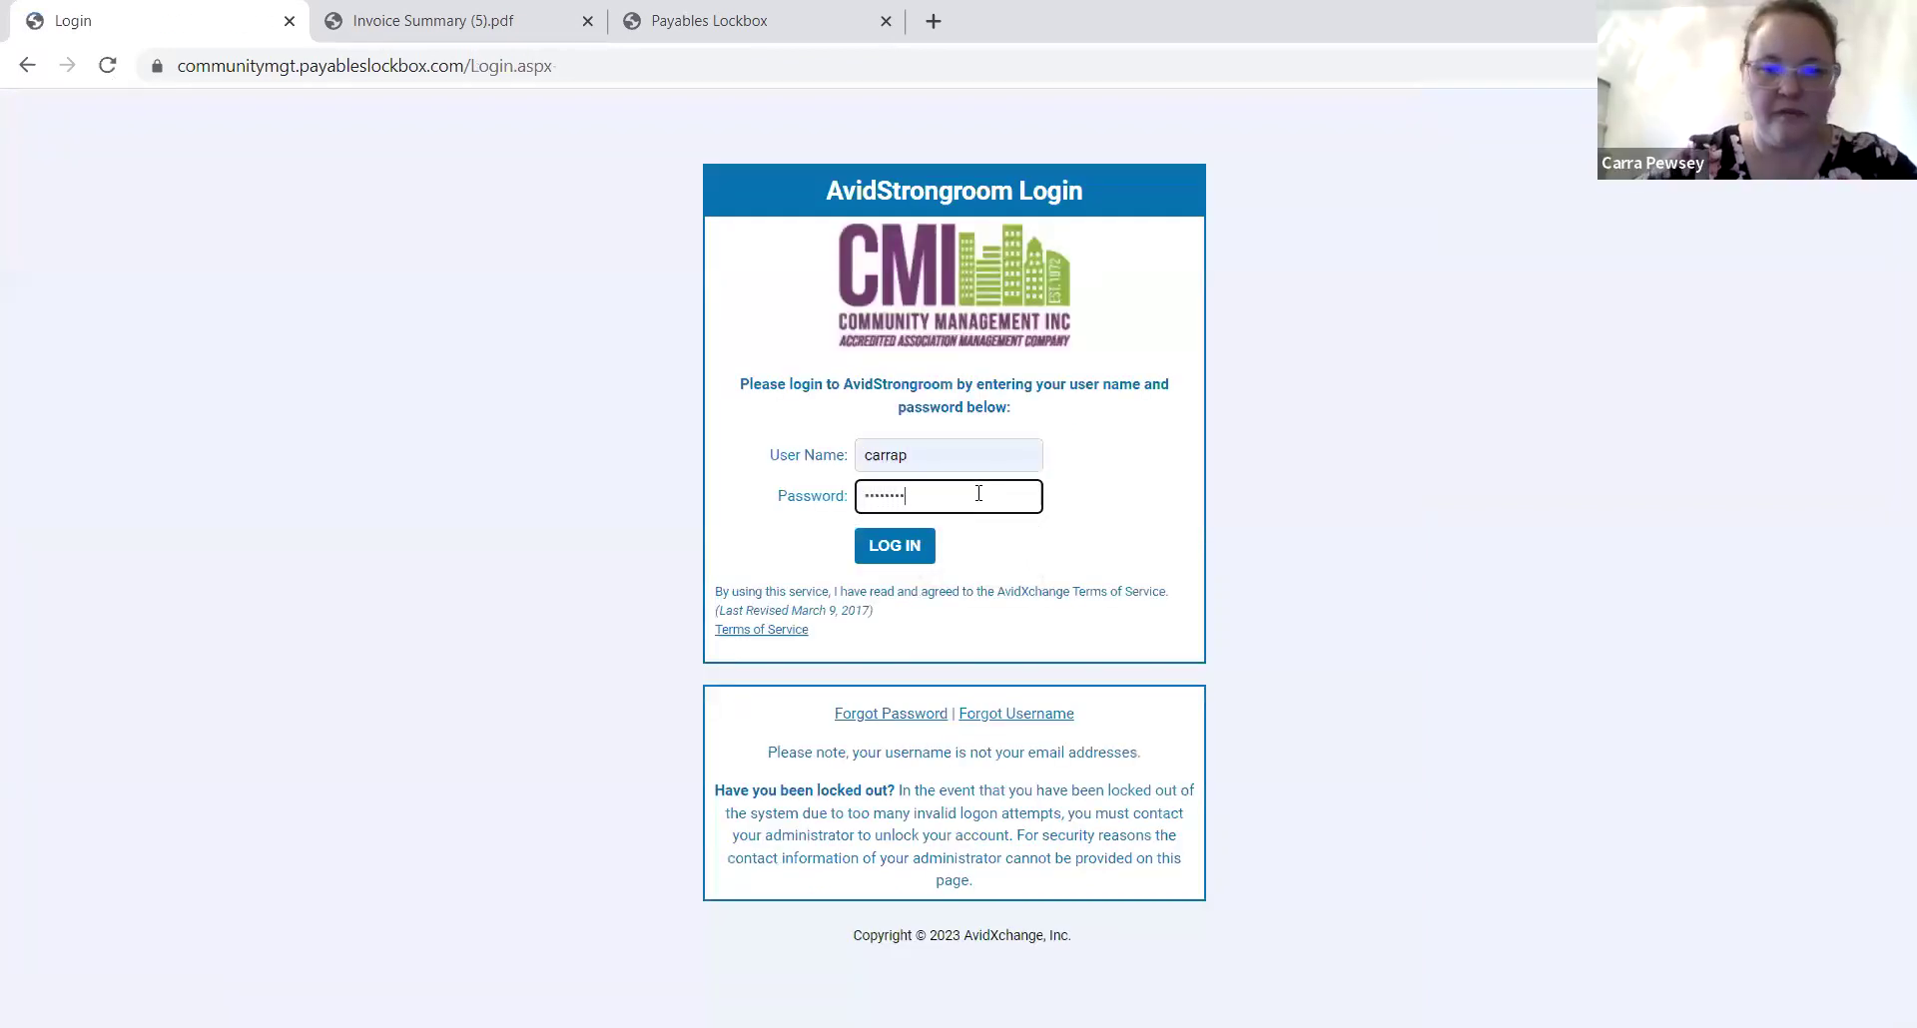
{"action": "left_click", "coordinate": [904, 545]}
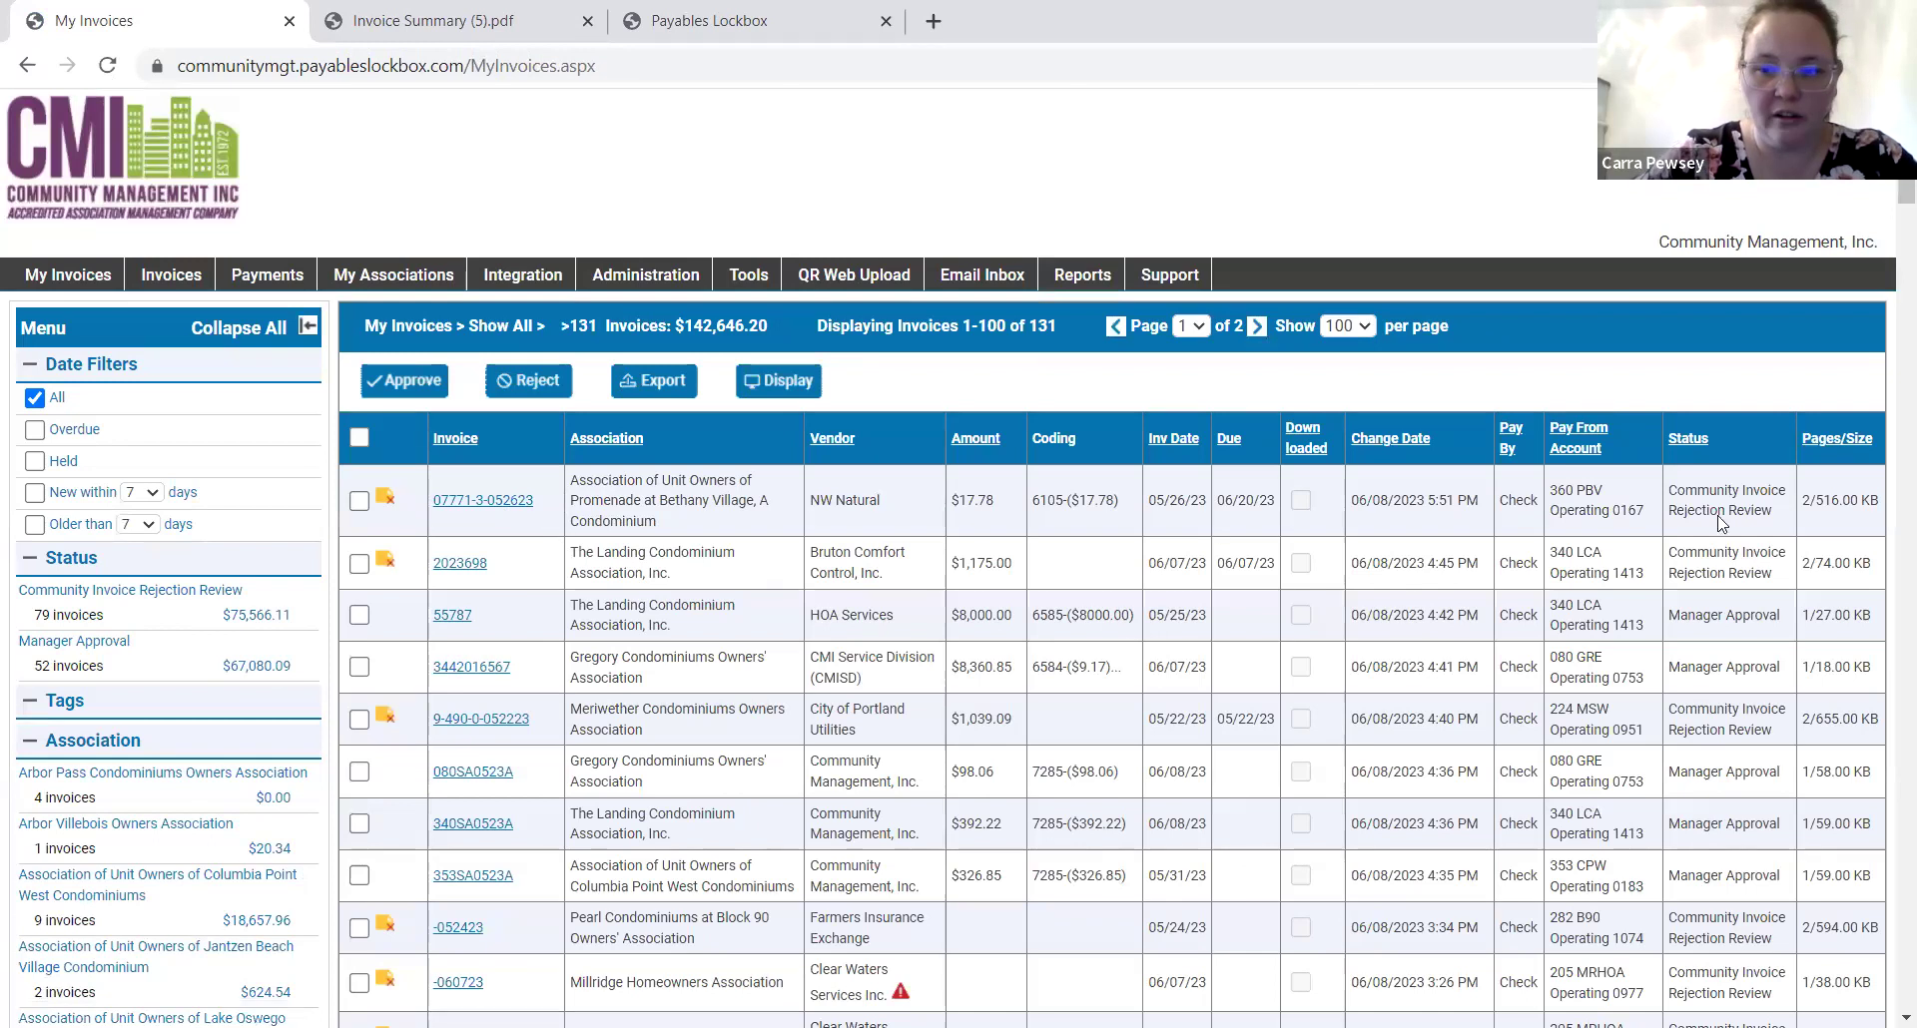
{"action": "mouse_move", "coordinate": [479, 507]}
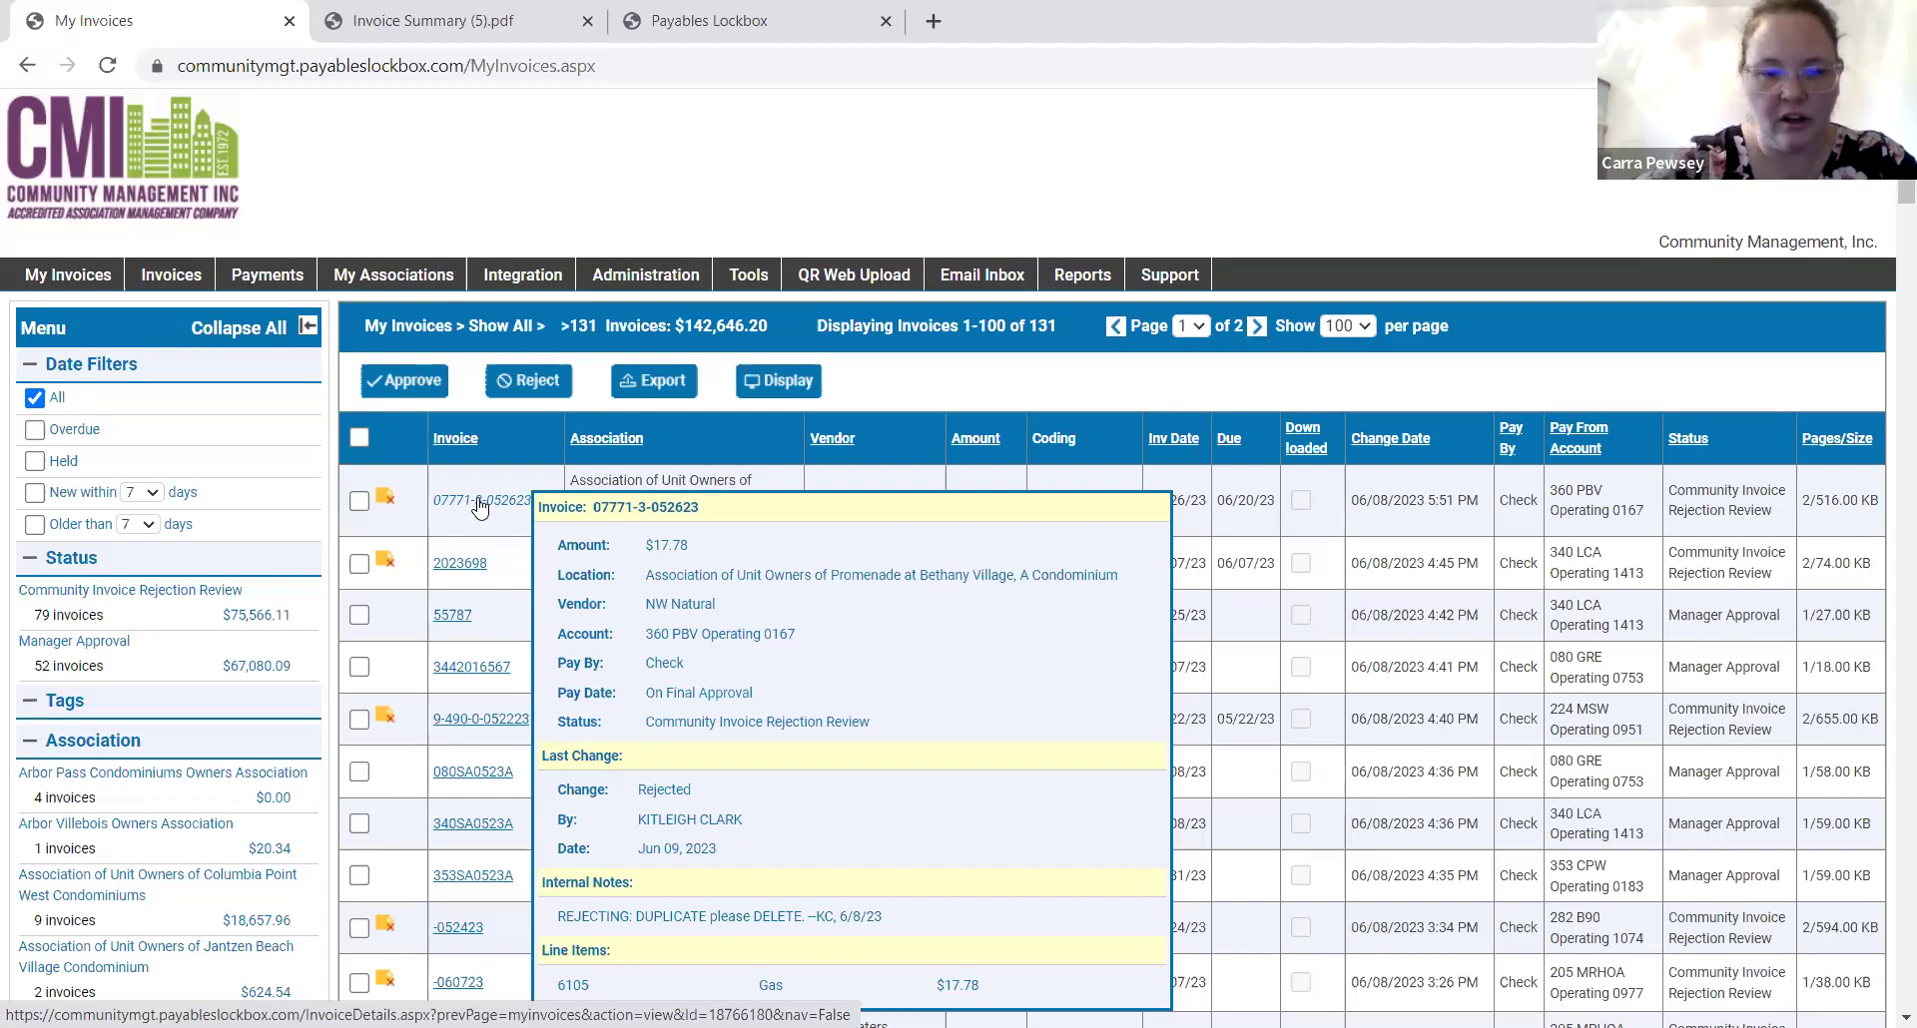
{"action": "scroll", "coordinate": [479, 508], "scroll_direction": "down", "scroll_amount": 2}
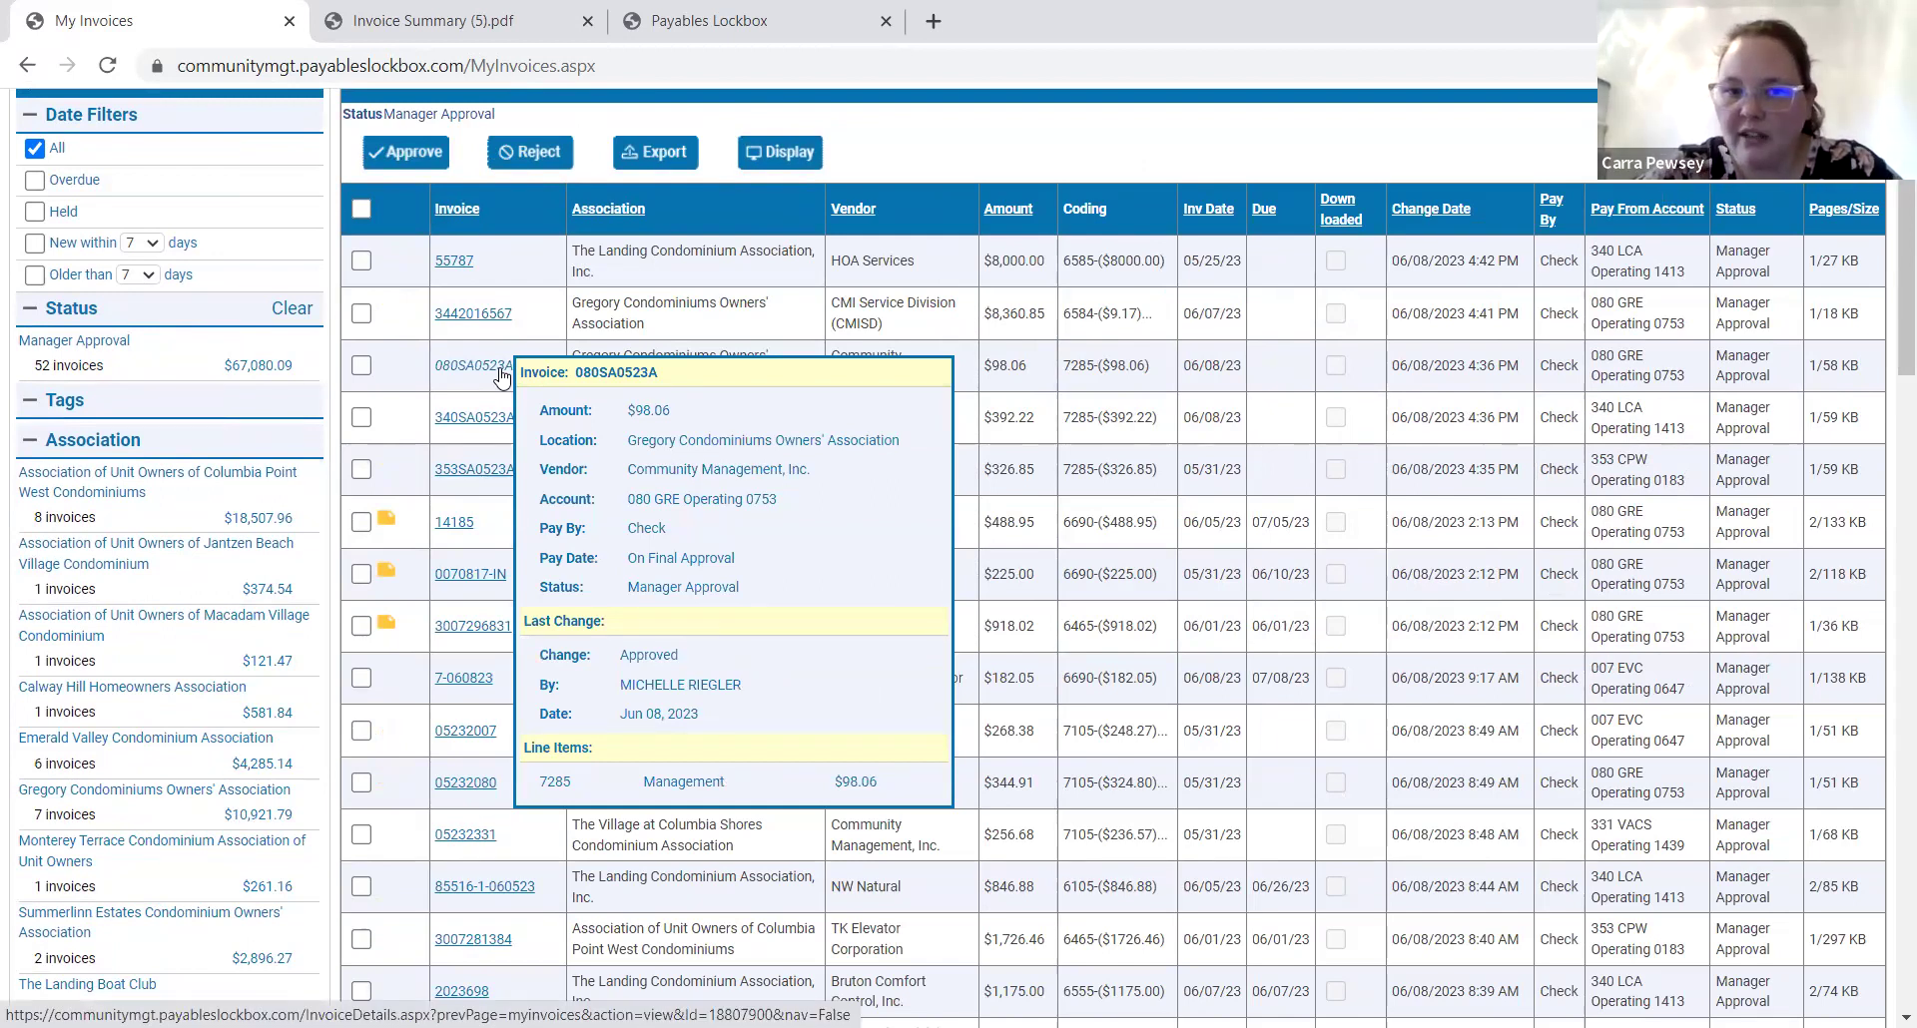
Open invoice 080SA0523A ($98.06, coded 7285-Management), then go back to My Invoices.
{"action": "left_click", "coordinate": [502, 378]}
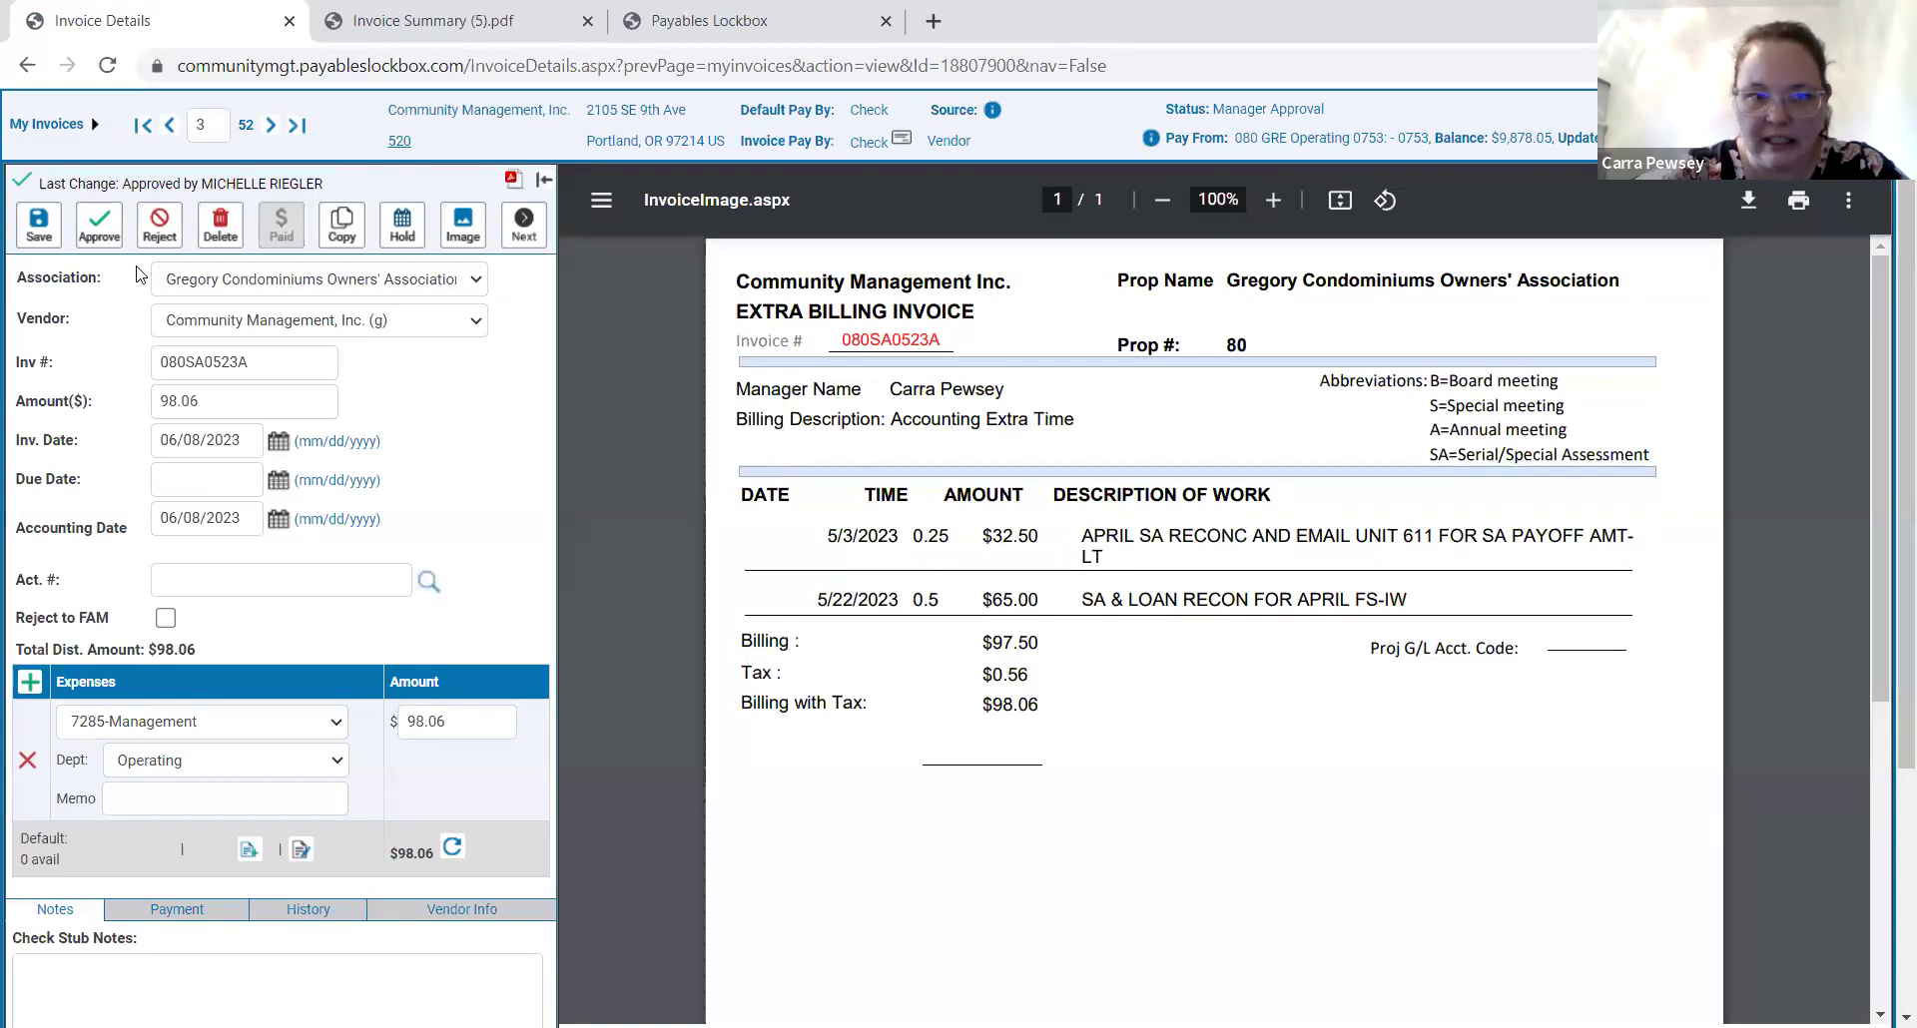
{"action": "left_click", "coordinate": [55, 126]}
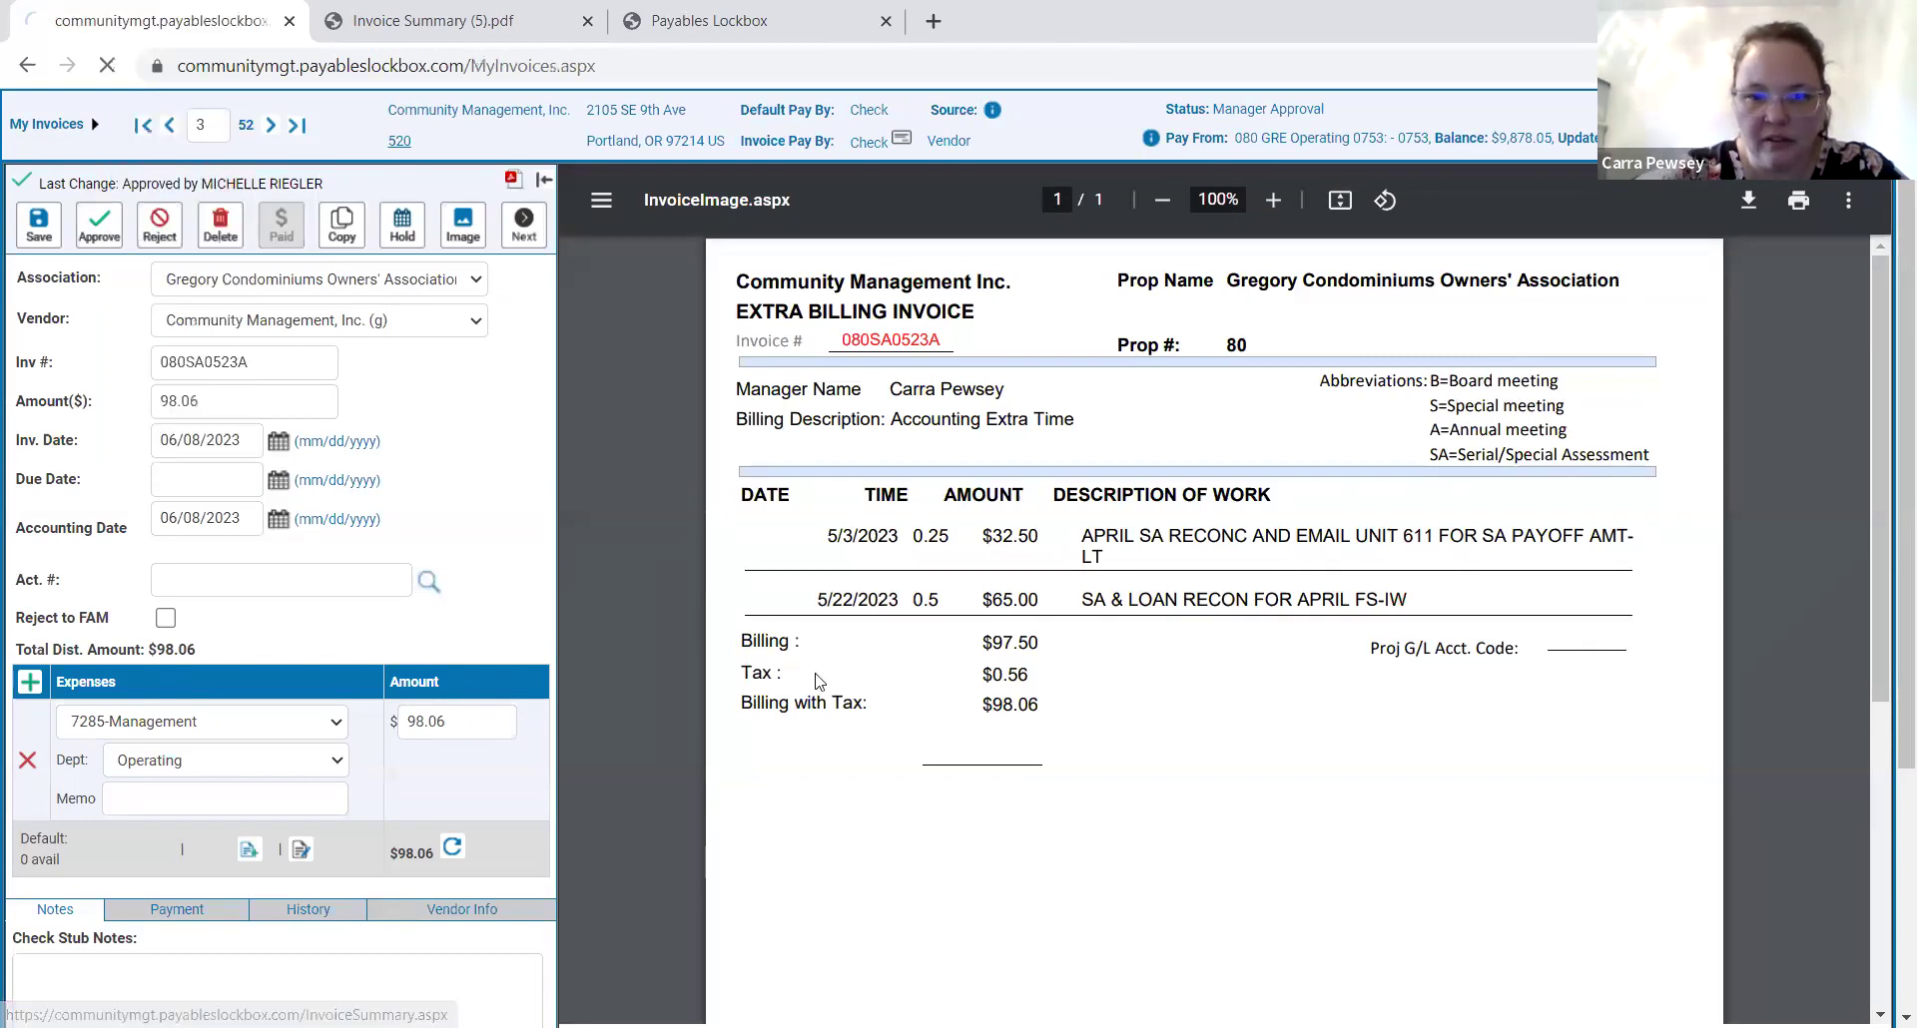